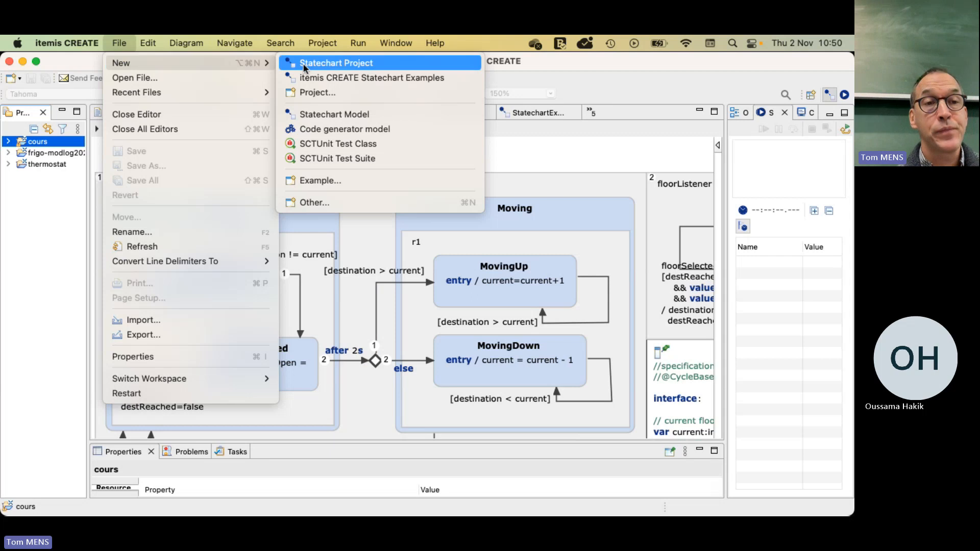
# Step: Create a new statechart project named coursMons in the default location
pyautogui.click(72, 64)
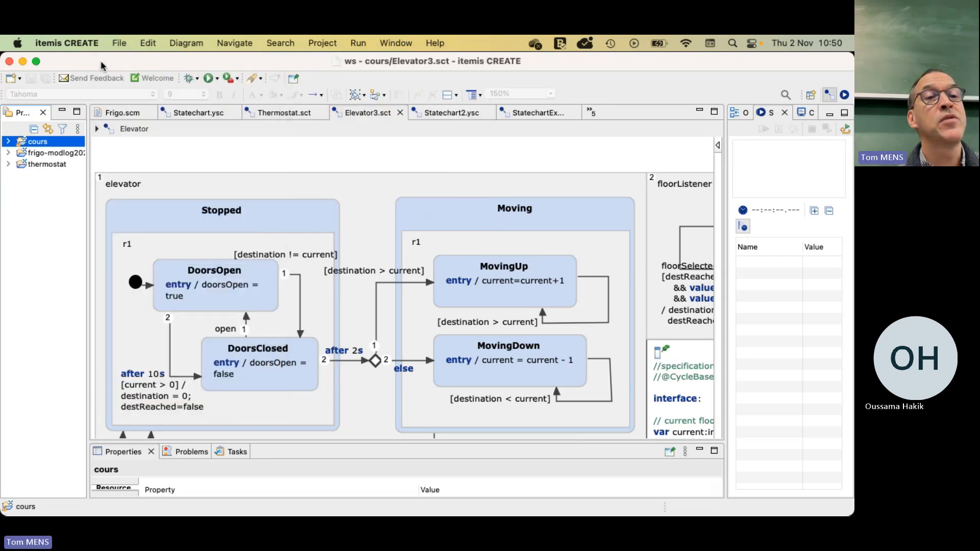
pyautogui.click(119, 43)
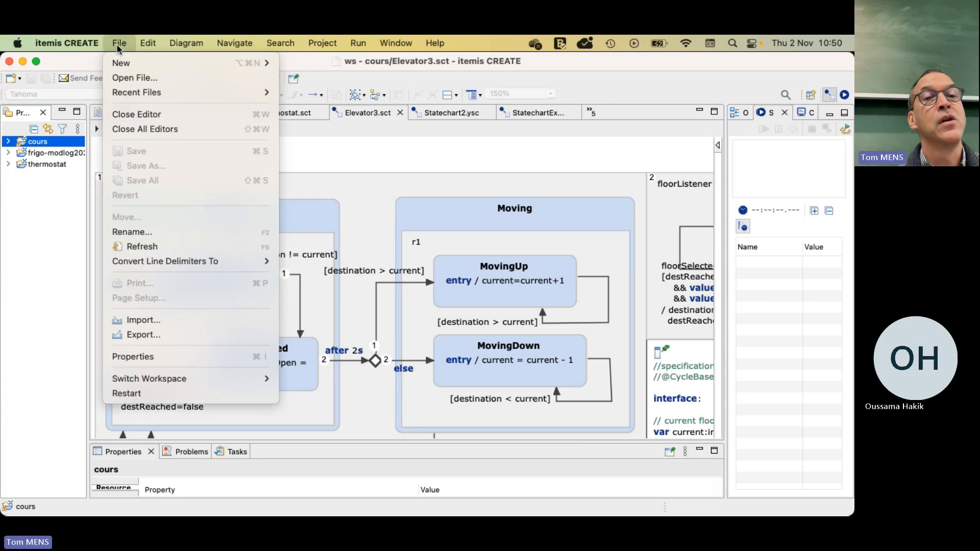
pyautogui.moveTo(122, 62)
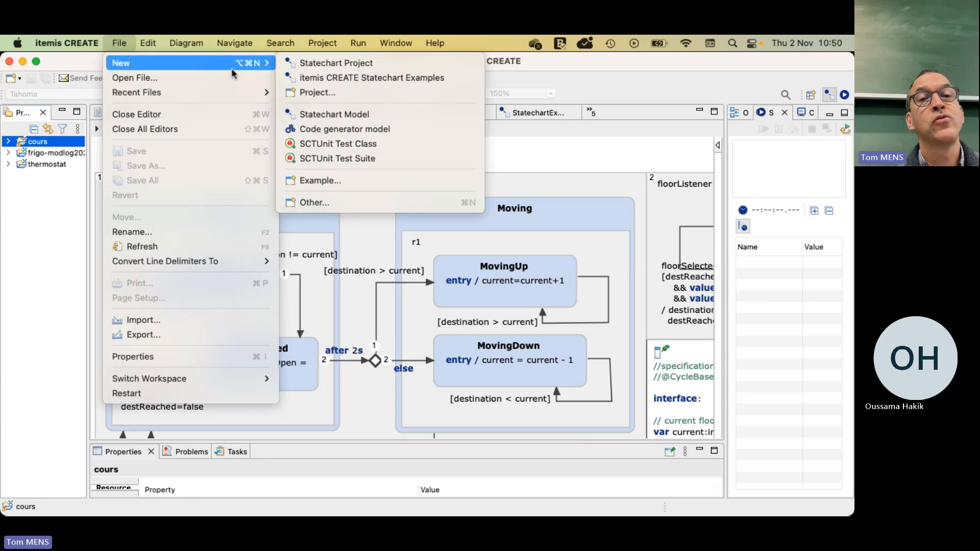
pyautogui.click(319, 67)
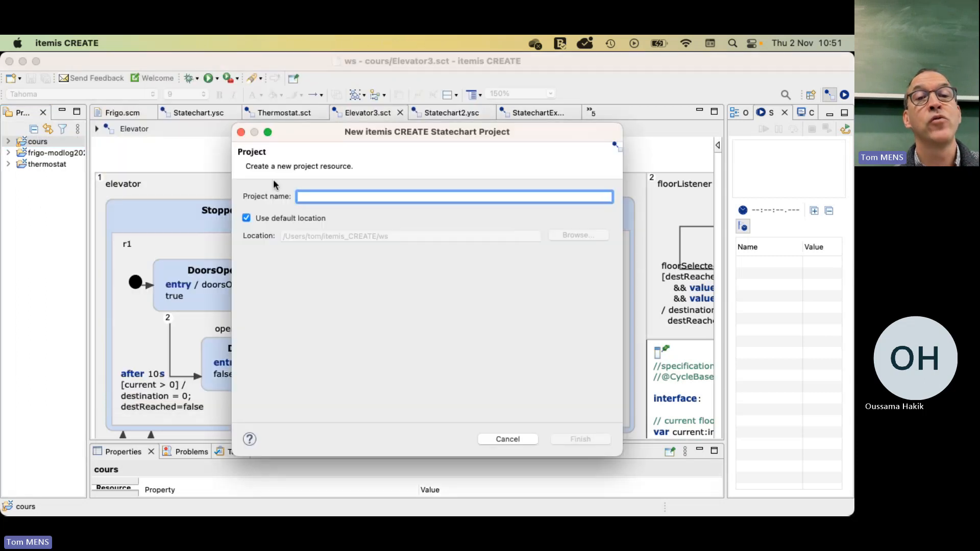
pyautogui.write('coursMo')
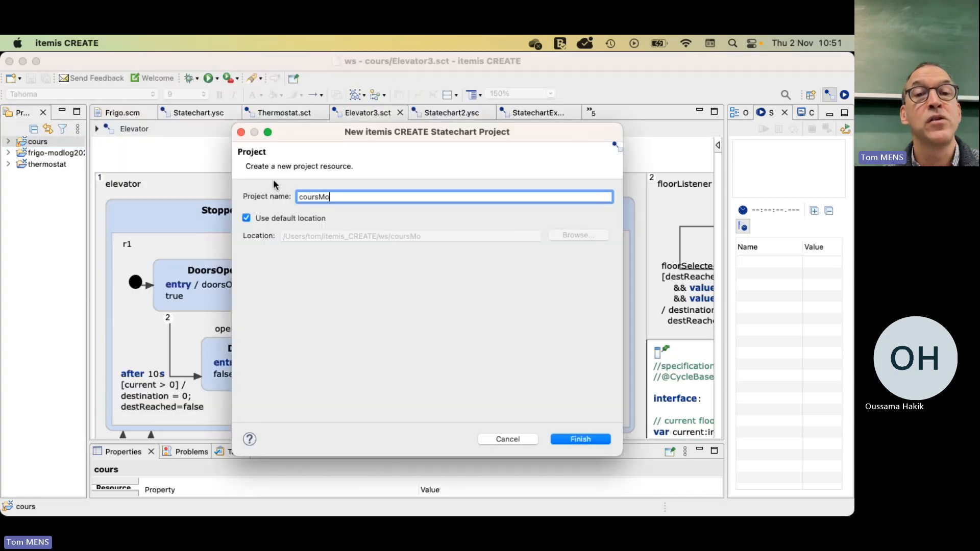
pyautogui.write('ns')
pyautogui.click(587, 442)
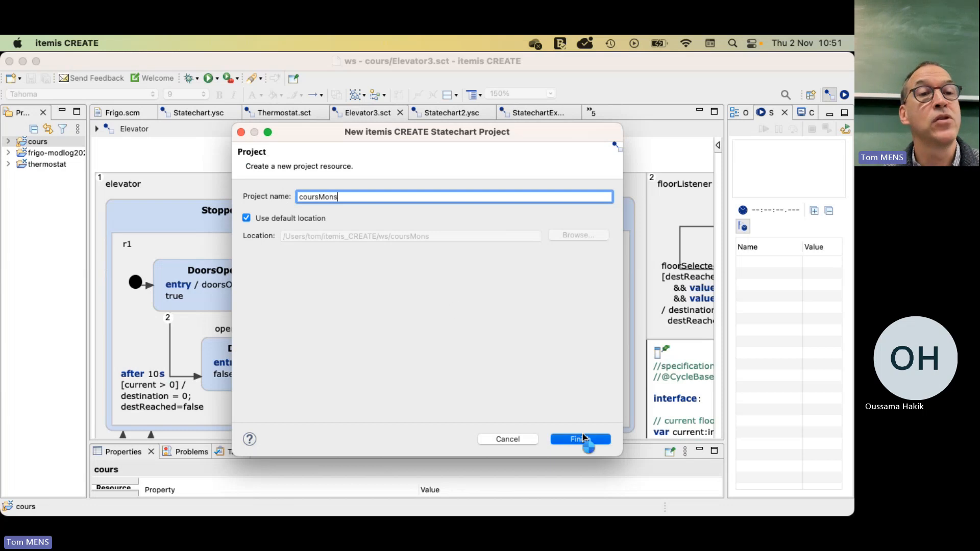
# Step: Expand the coursMons project and widen the project explorer so the full file names fit
pyautogui.click(8, 153)
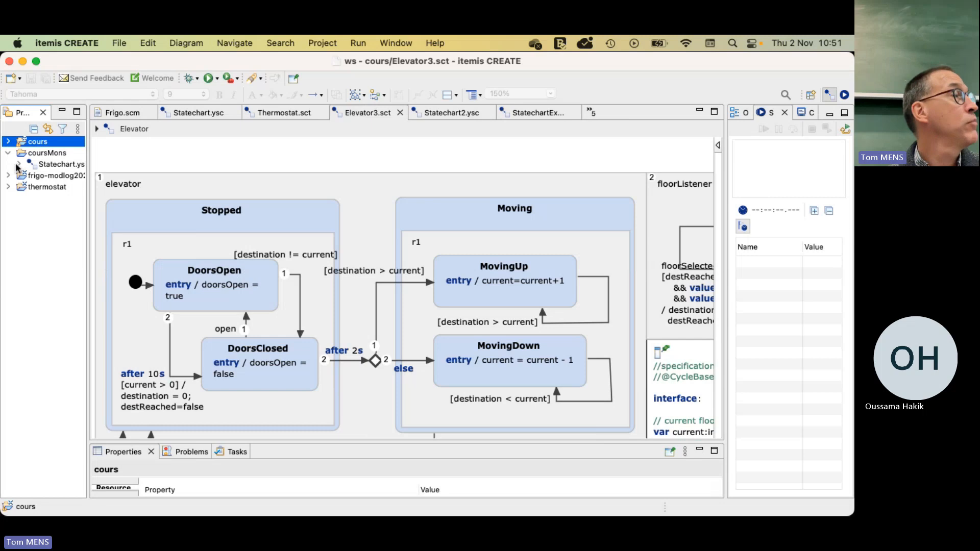
pyautogui.moveTo(88, 170); pyautogui.dragTo(139, 170)
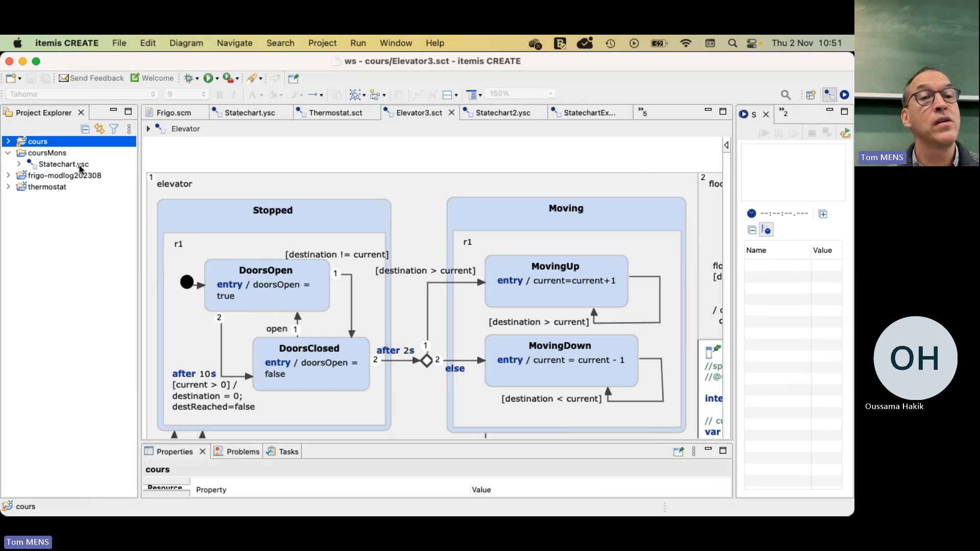
pyautogui.click(53, 153)
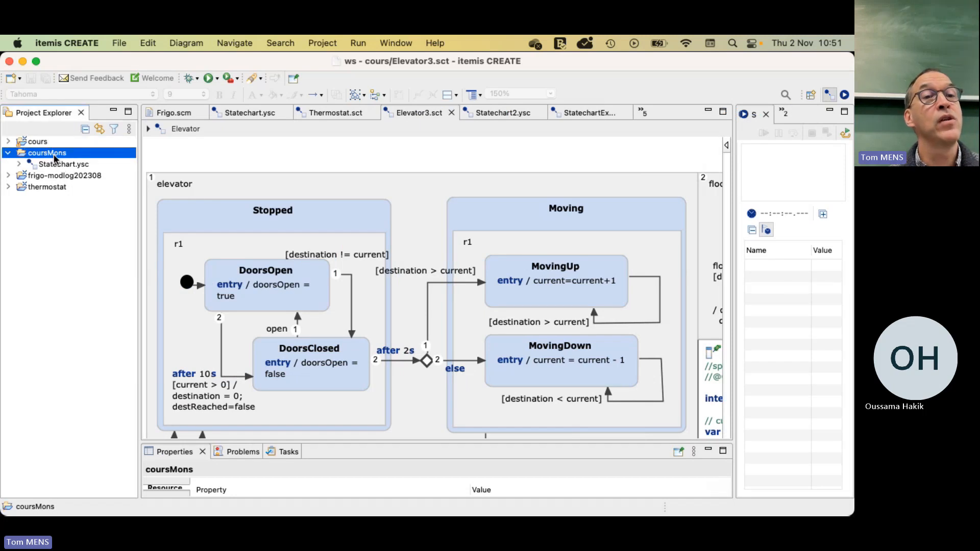
pyautogui.click(120, 43)
pyautogui.moveTo(122, 63)
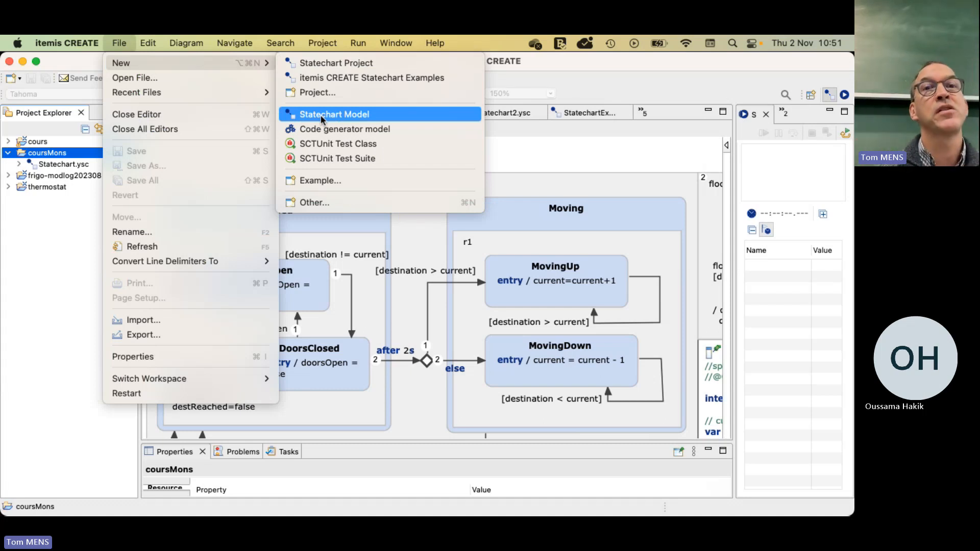
pyautogui.click(61, 240)
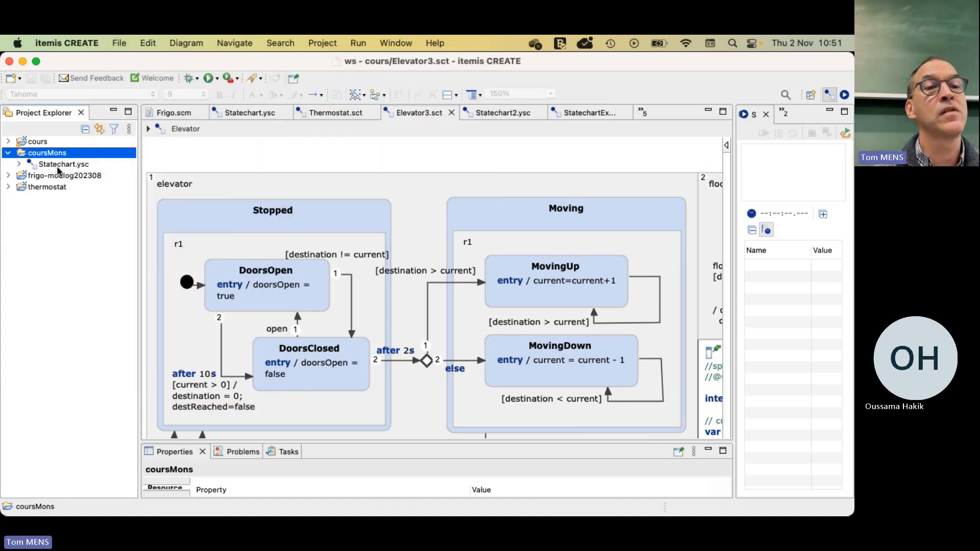
# Step: Open Statechart.ysc from the coursMons project and move its main region closer to the definition section
pyautogui.click(54, 169)
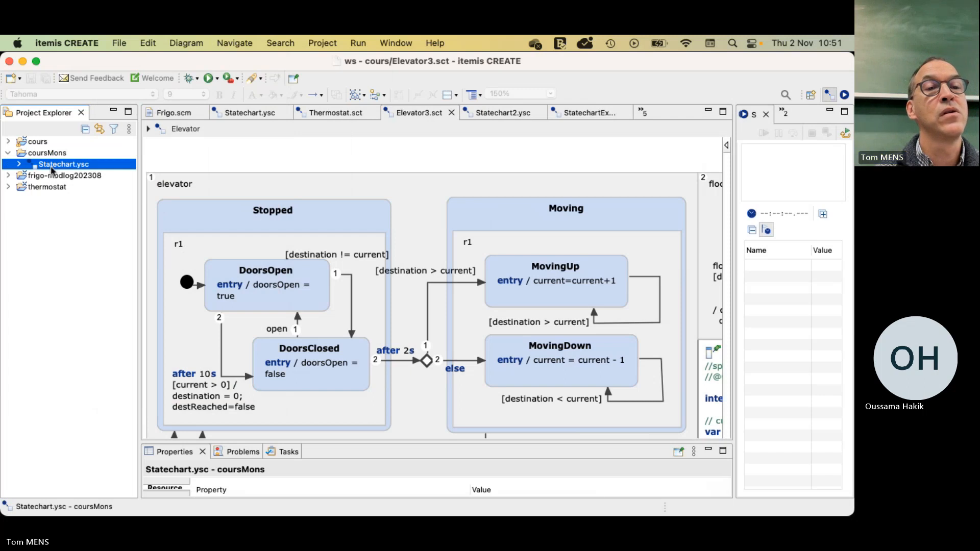
pyautogui.doubleClick(52, 169)
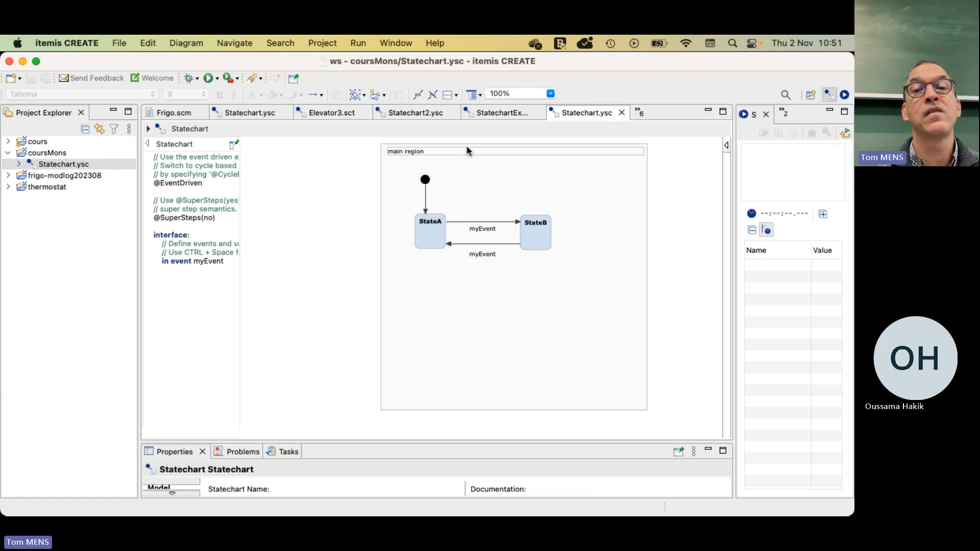
pyautogui.moveTo(384, 153); pyautogui.dragTo(246, 150)
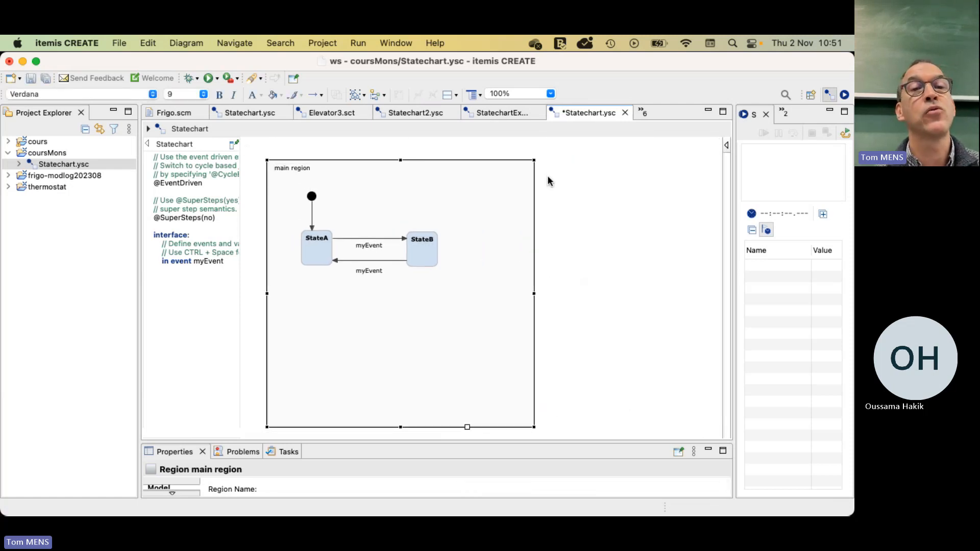
# Step: Run Statechart.ysc as a Statechart Simulation, saving the modified diagram
pyautogui.click(210, 79)
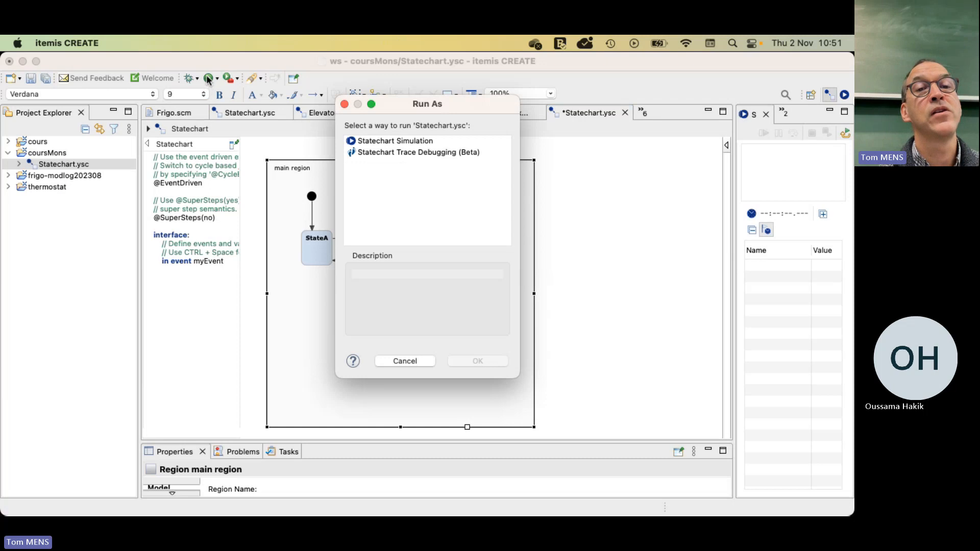
pyautogui.click(380, 142)
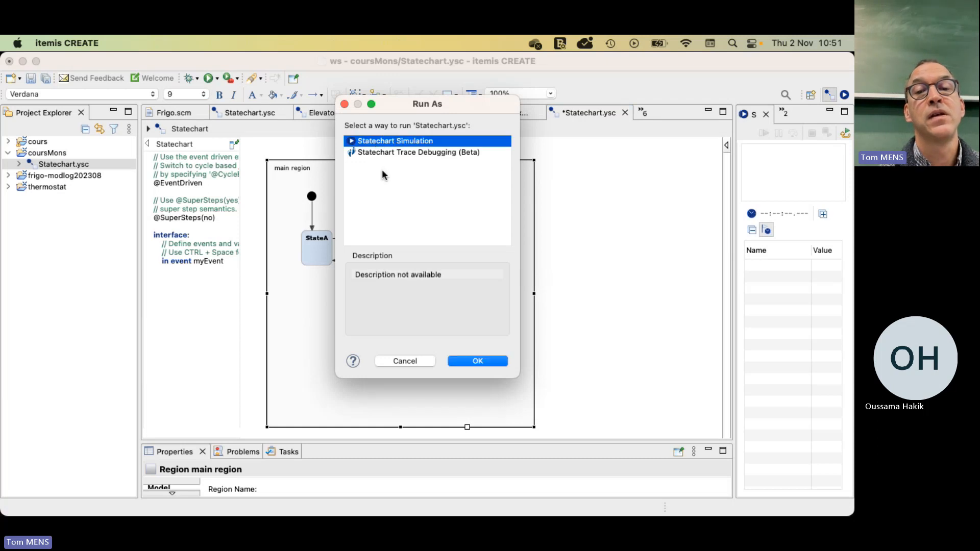
pyautogui.click(470, 362)
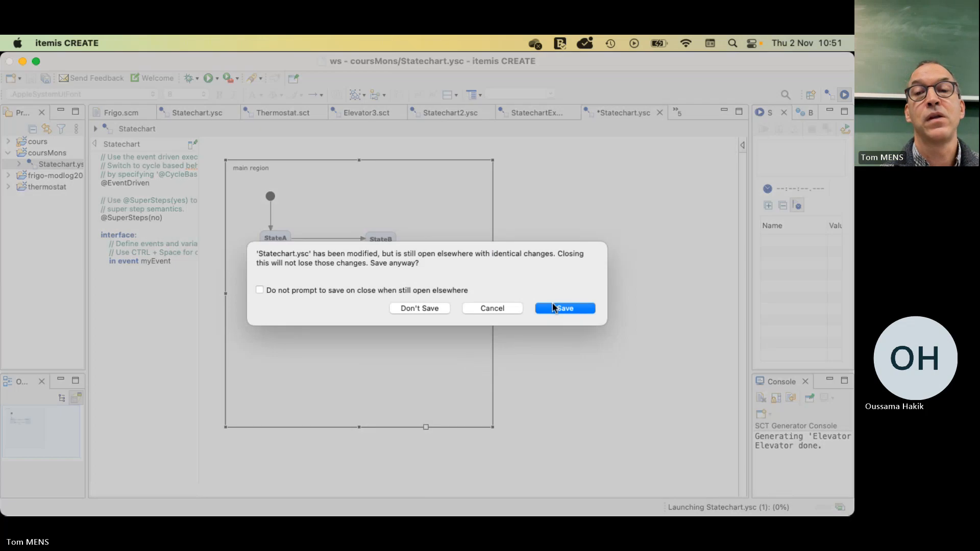
pyautogui.click(560, 308)
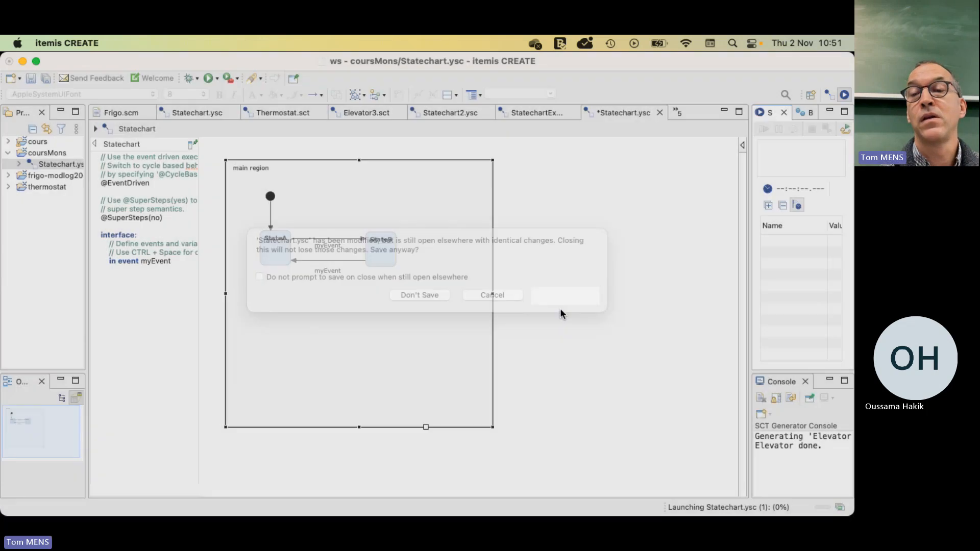
pyautogui.moveTo(259, 281)
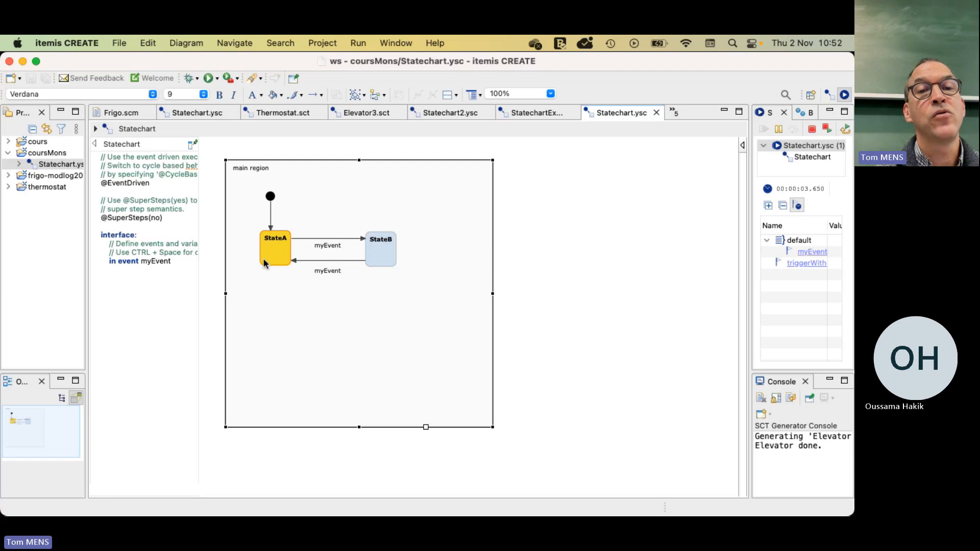
pyautogui.moveTo(269, 261)
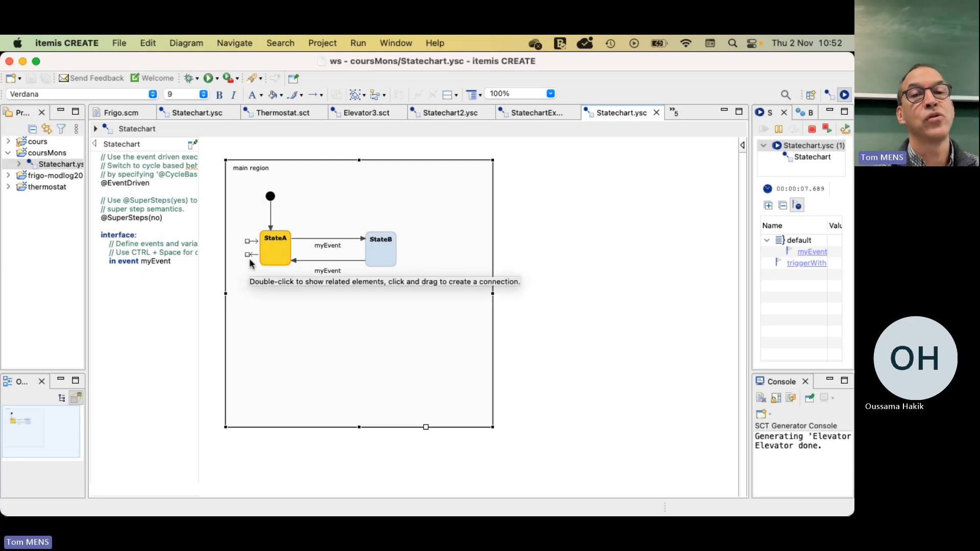
pyautogui.moveTo(285, 230)
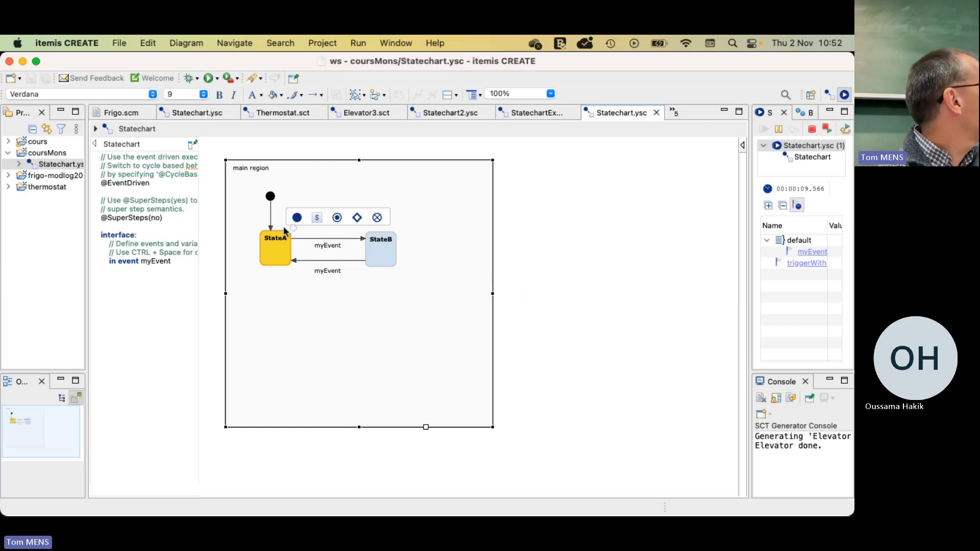
pyautogui.moveTo(272, 197)
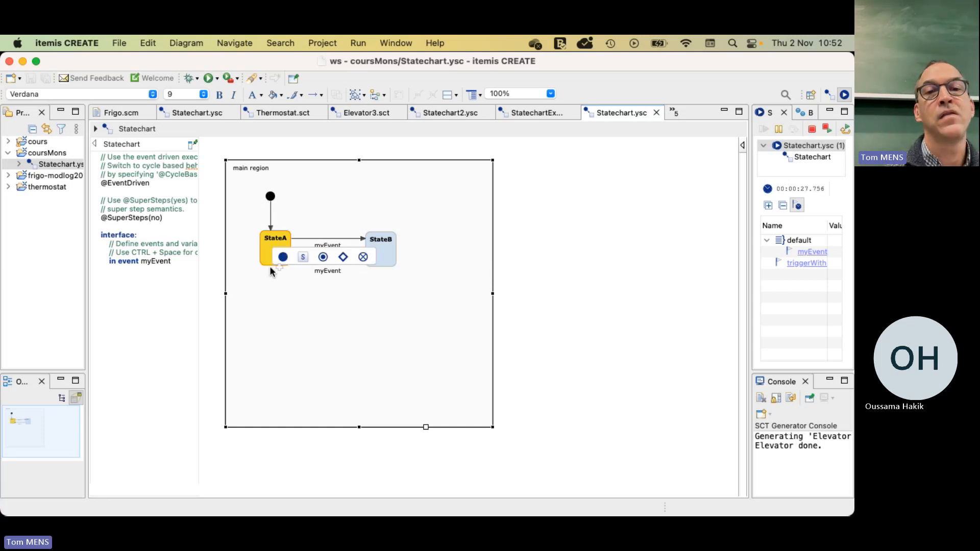
pyautogui.moveTo(299, 342)
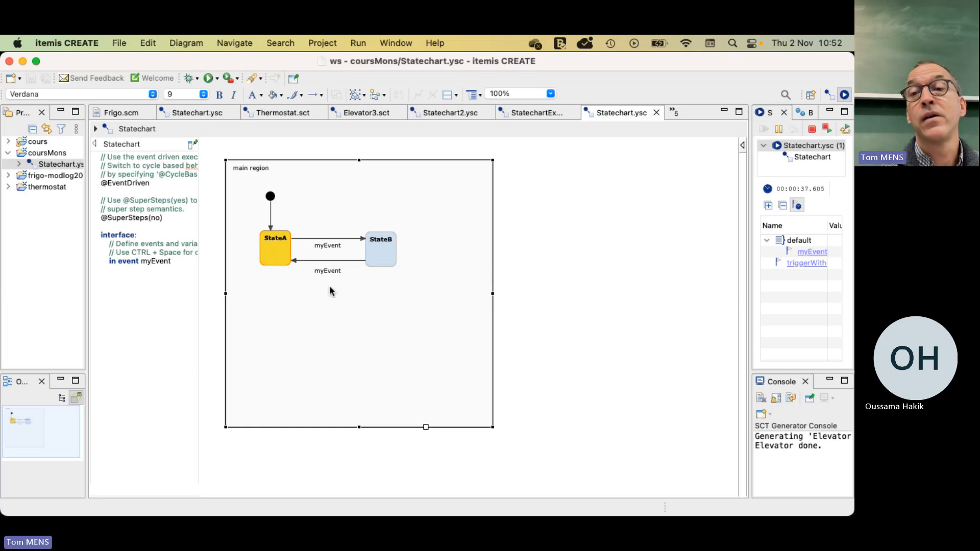
pyautogui.click(823, 225)
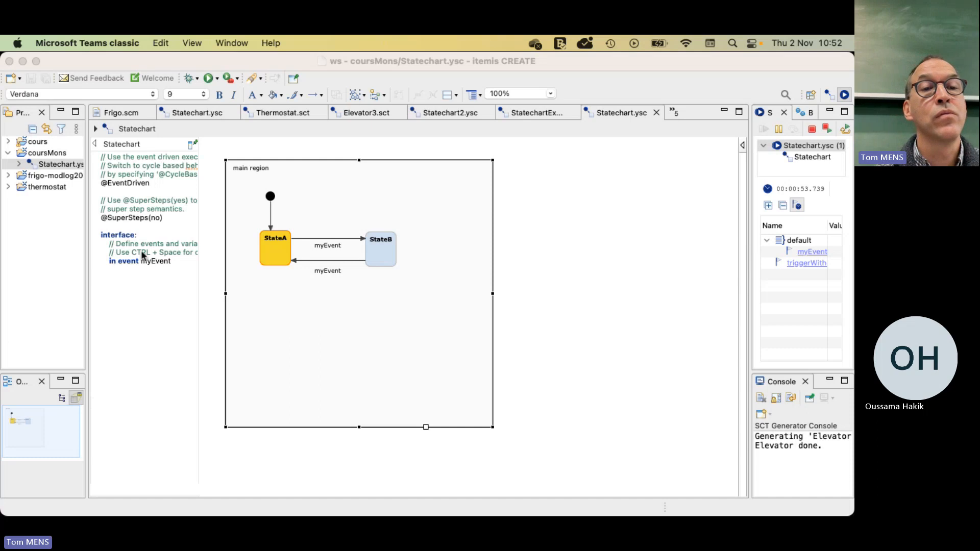
# Step: Embed the statechart's definition section in the diagram and place it directly beside the main region's far edge
pyautogui.click(153, 280)
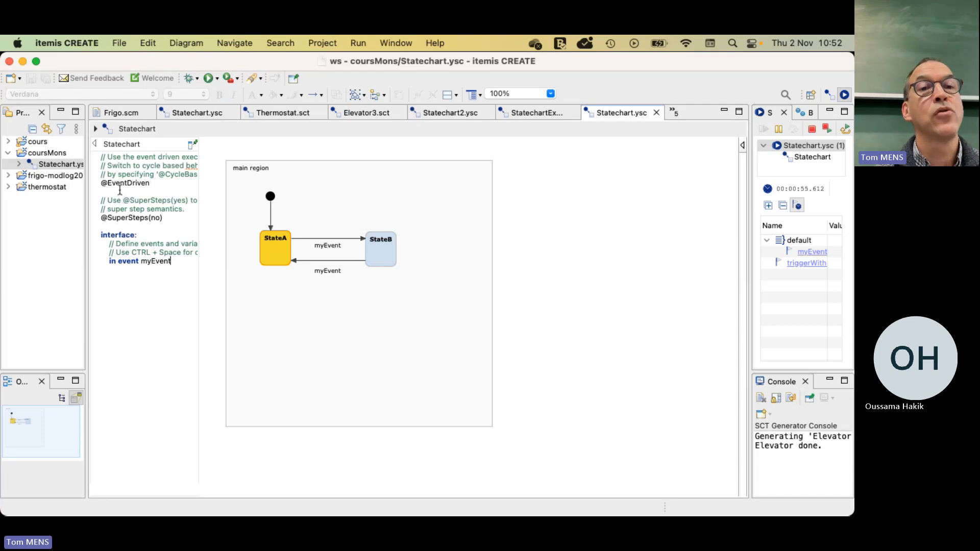
pyautogui.click(192, 144)
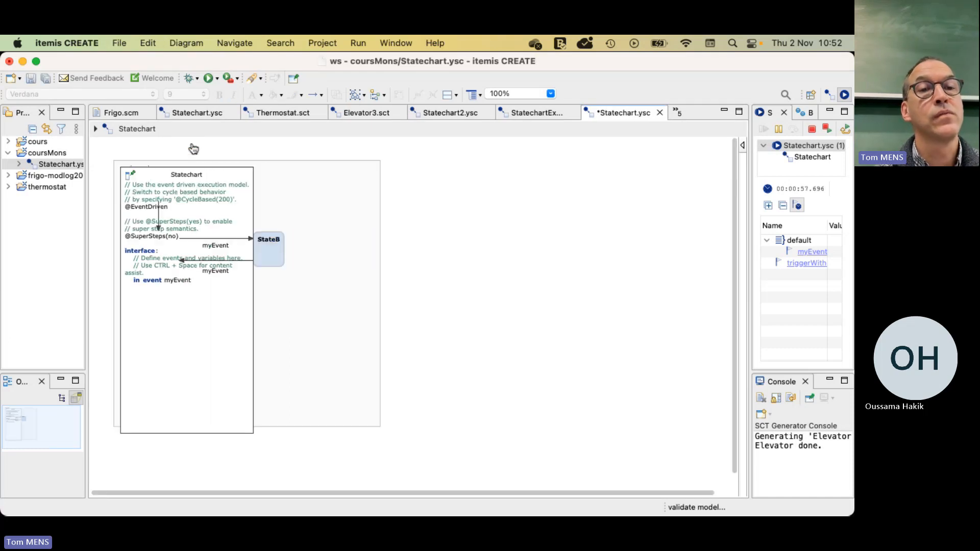
pyautogui.click(228, 217)
pyautogui.moveTo(226, 213); pyautogui.dragTo(446, 198)
pyautogui.click(559, 325)
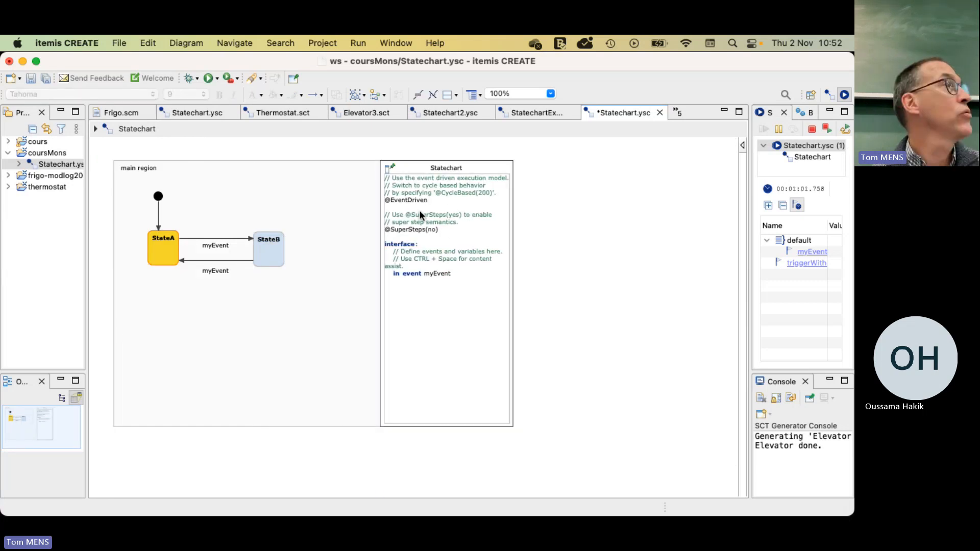
pyautogui.click(403, 188)
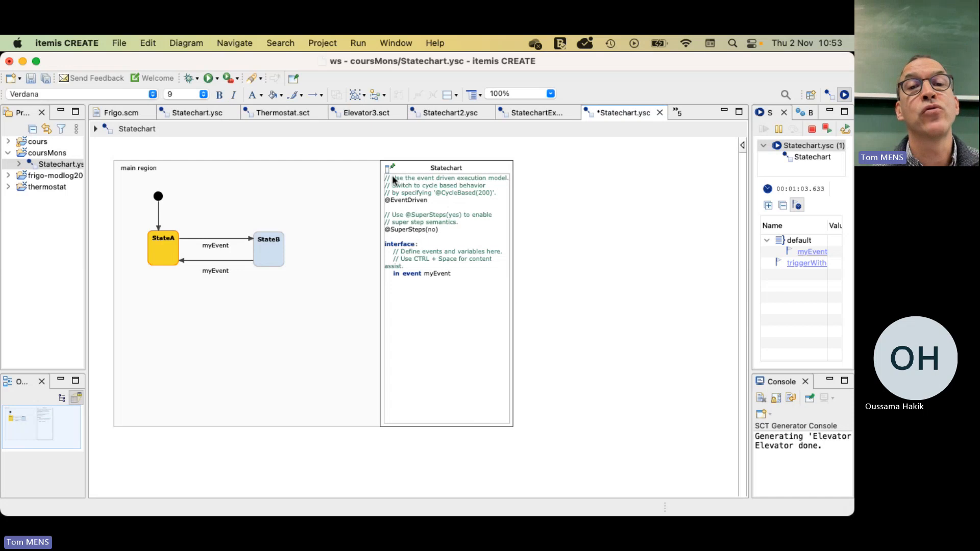
pyautogui.click(400, 182)
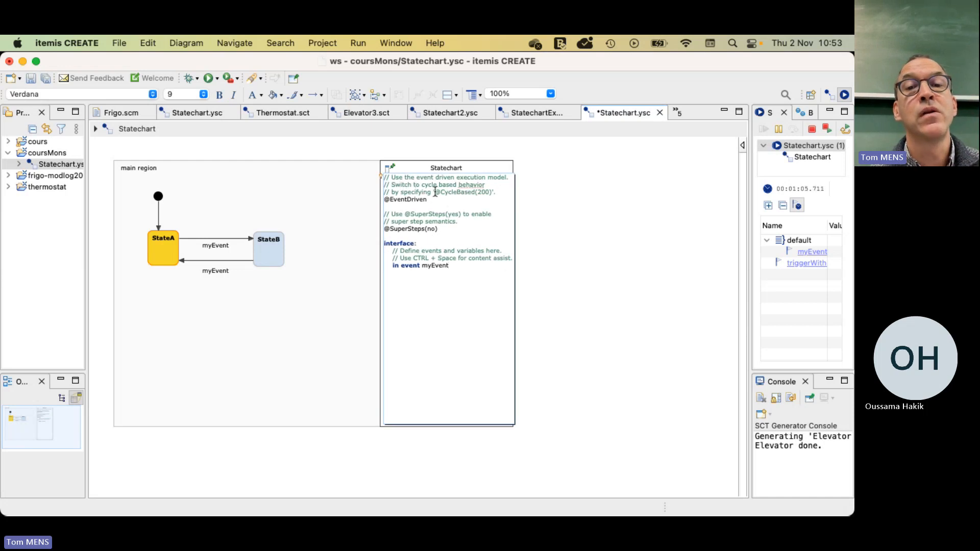
pyautogui.moveTo(436, 192); pyautogui.dragTo(493, 190)
pyautogui.press('super+x')
pyautogui.moveTo(428, 200); pyautogui.dragTo(374, 182)
pyautogui.press('super+v')
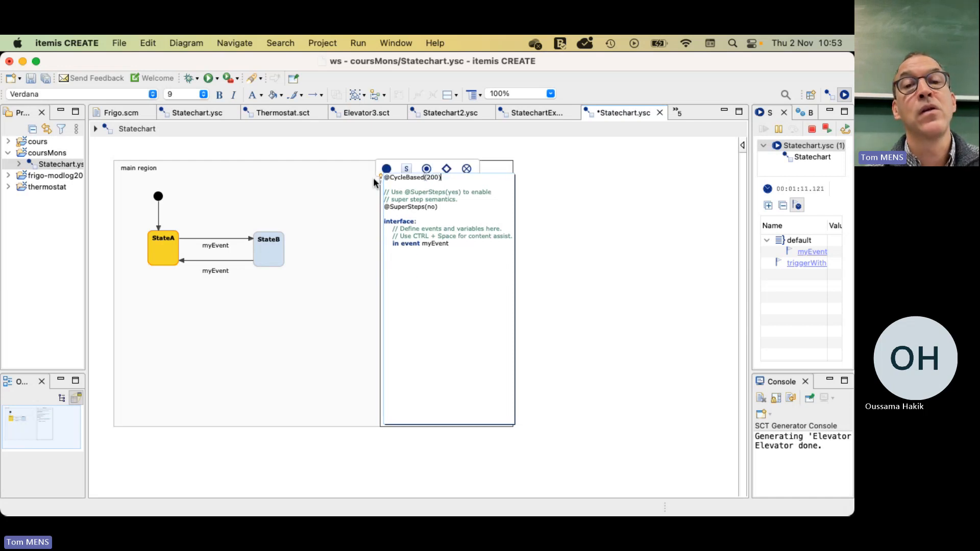
pyautogui.click(407, 185)
pyautogui.hotkey('shift', 'Down')
pyautogui.hotkey('shift', 'Down')
pyautogui.hotkey('shift', 'Down')
pyautogui.hotkey('shift', 'Down')
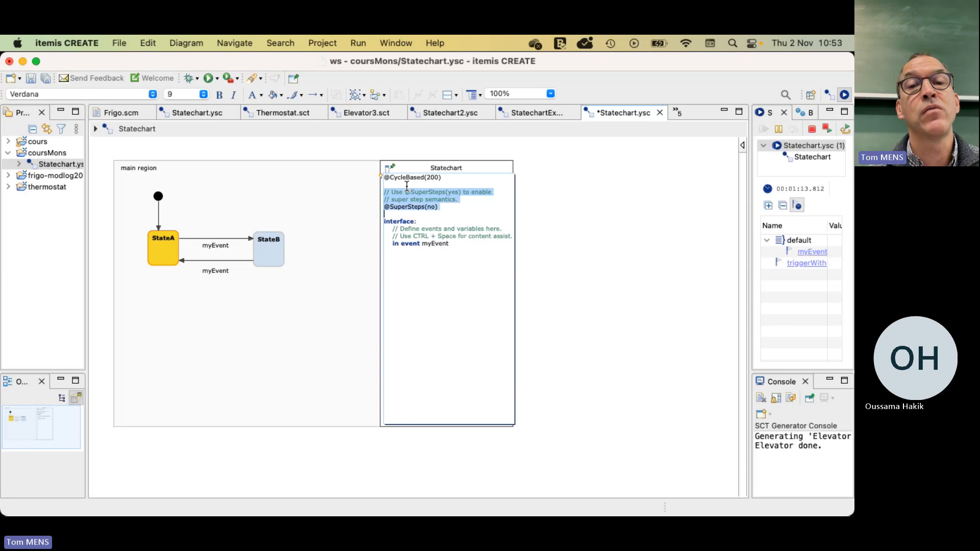
pyautogui.press('BackSpace')
pyautogui.press('Up')
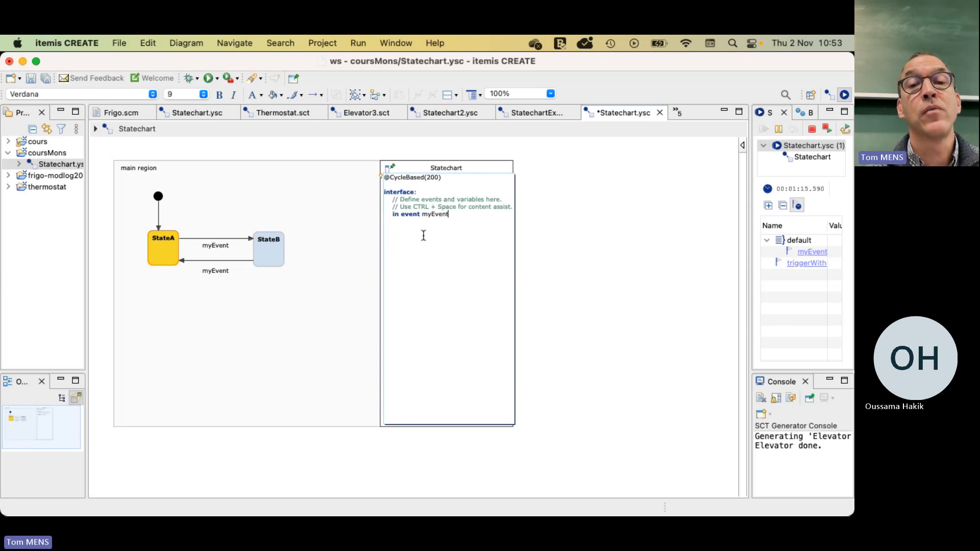
# Step: Delete the two comment lines under interface, keeping the myEvent declaration, and leave the text editor
pyautogui.moveTo(388, 206); pyautogui.dragTo(386, 214)
pyautogui.click(385, 201)
pyautogui.press('BackSpace')
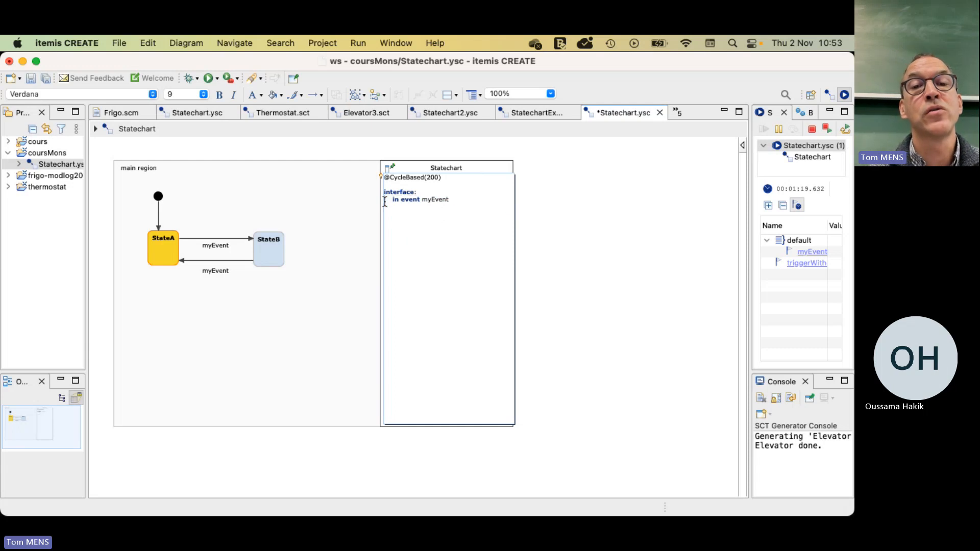
pyautogui.click(341, 252)
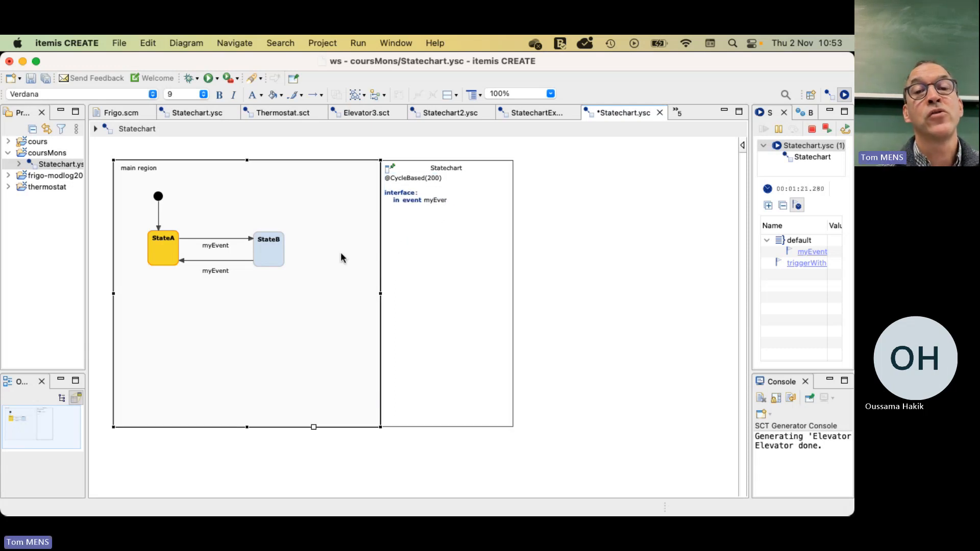
# Step: Widen the definition section slightly by moving its outer edge away from the main region
pyautogui.click(431, 198)
pyautogui.click(444, 206)
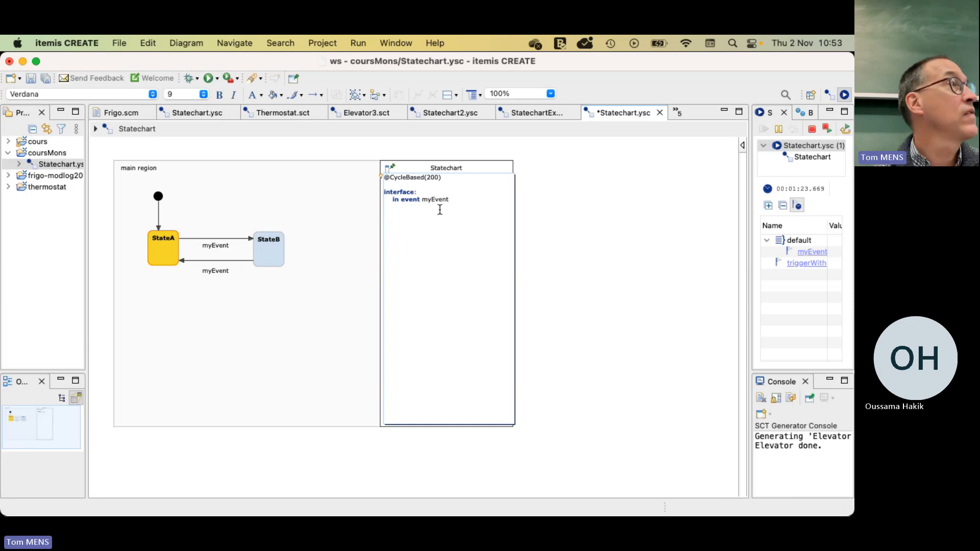
pyautogui.click(581, 220)
pyautogui.click(470, 219)
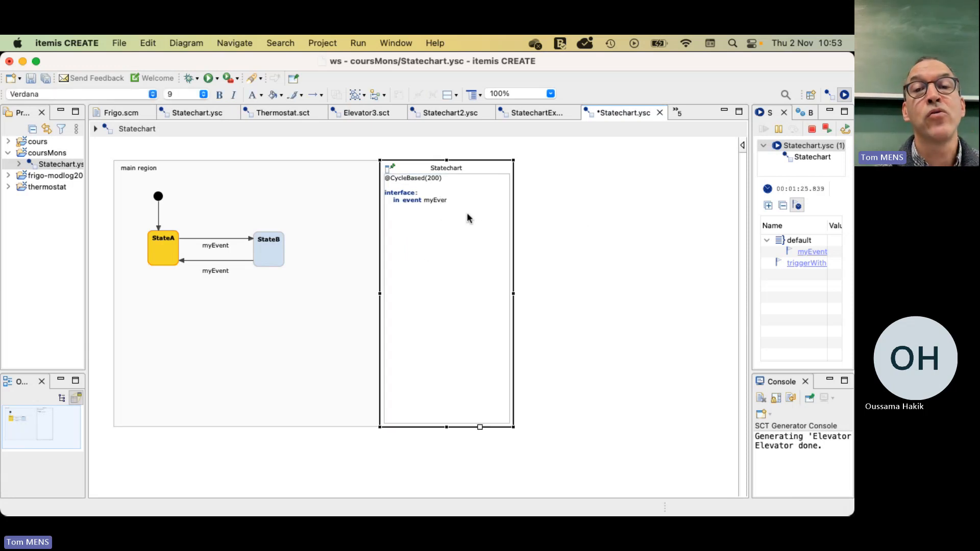
pyautogui.click(427, 206)
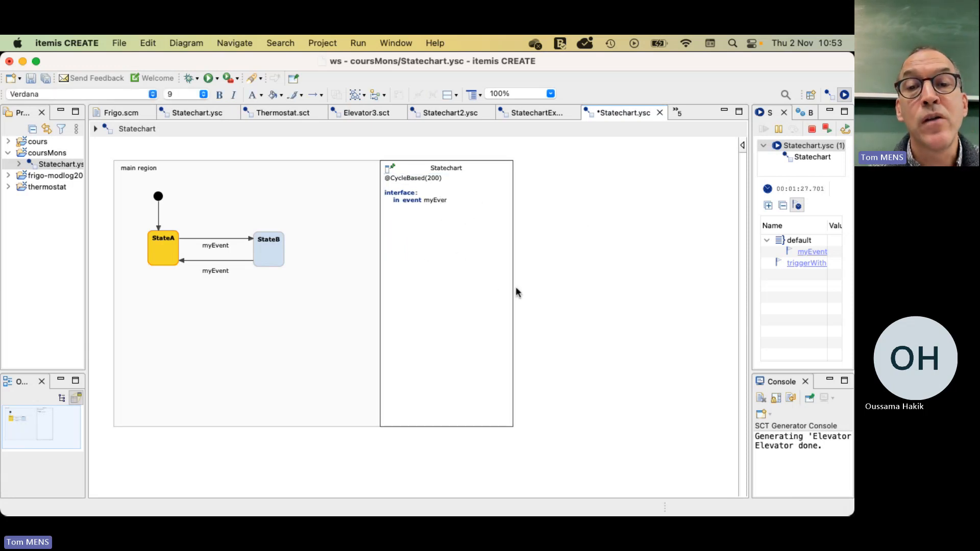
pyautogui.click(496, 181)
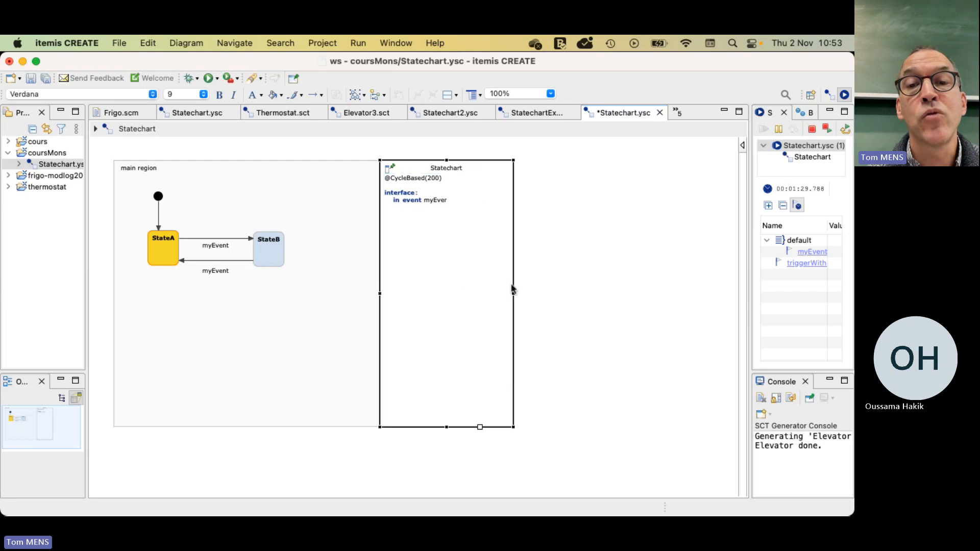
pyautogui.moveTo(512, 289); pyautogui.dragTo(535, 294)
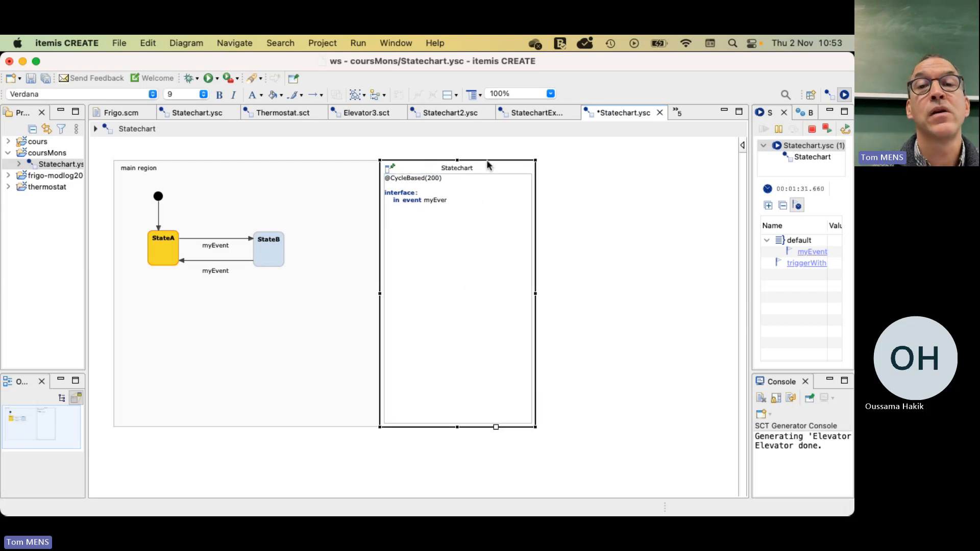
pyautogui.click(436, 203)
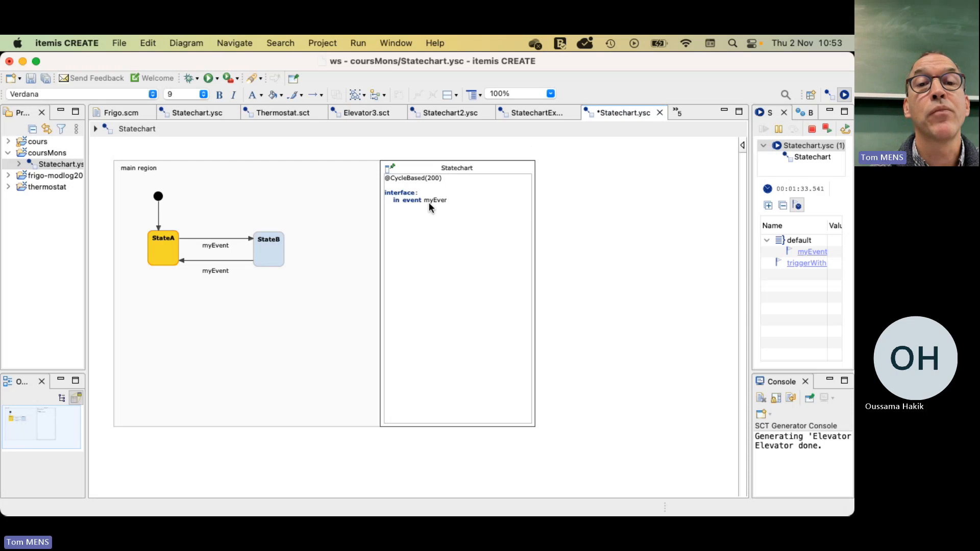
pyautogui.doubleClick(429, 202)
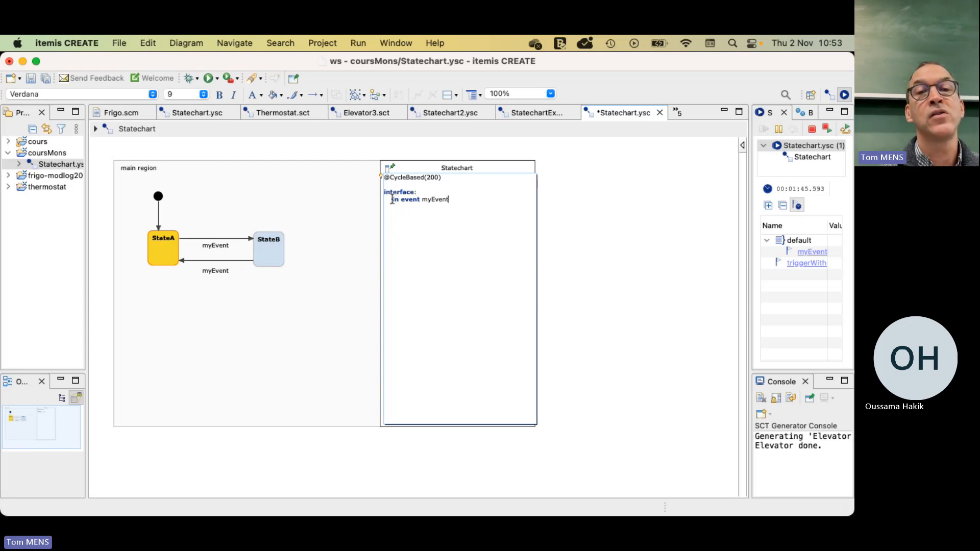
pyautogui.moveTo(391, 200); pyautogui.dragTo(460, 200)
pyautogui.click(464, 200)
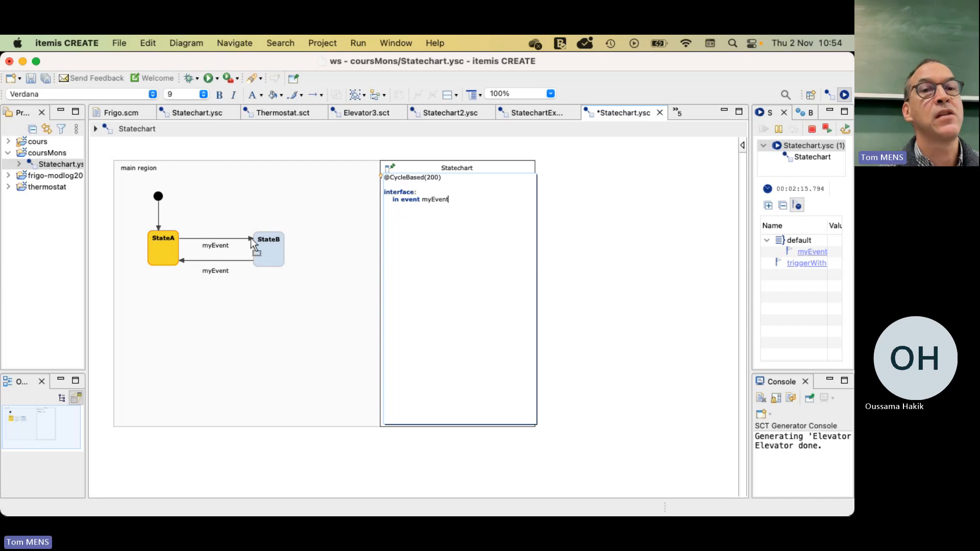
pyautogui.moveTo(240, 195)
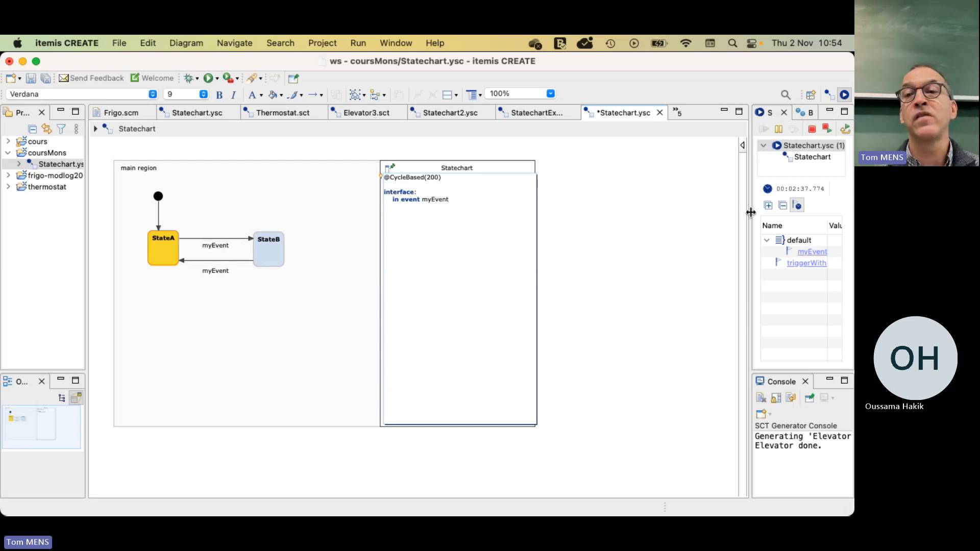
# Step: Widen the simulation view and raise myEvent twice in the running statechart simulation
pyautogui.moveTo(747, 213); pyautogui.dragTo(669, 215)
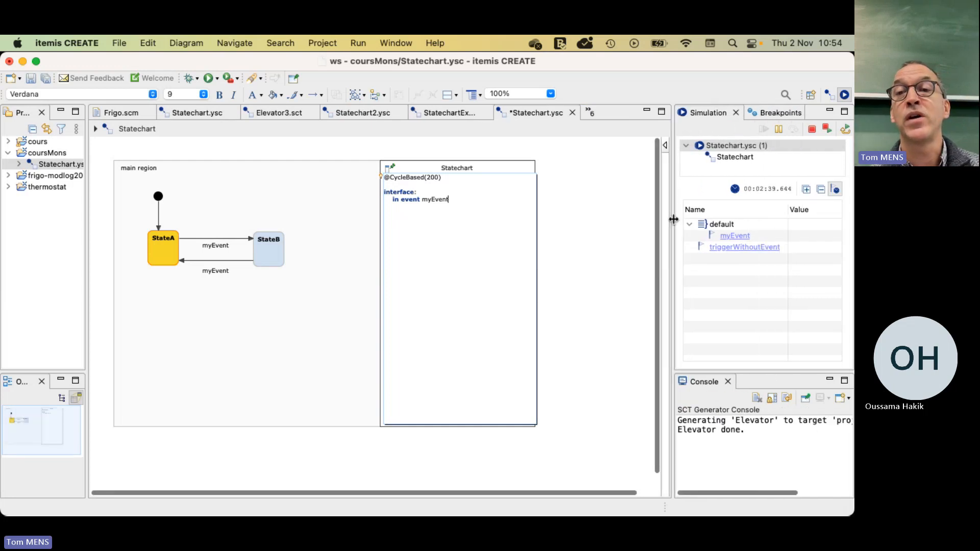
pyautogui.click(742, 237)
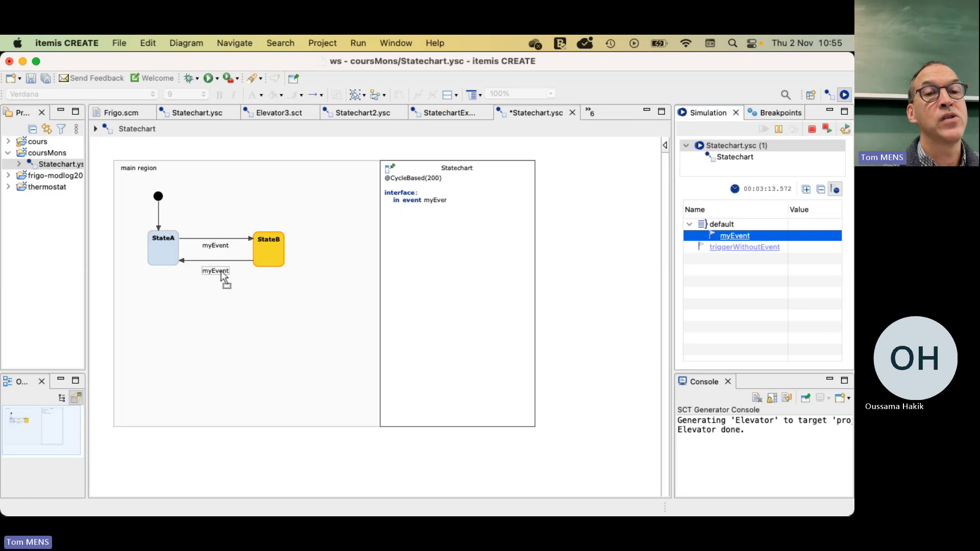
pyautogui.moveTo(214, 271); pyautogui.dragTo(215, 268)
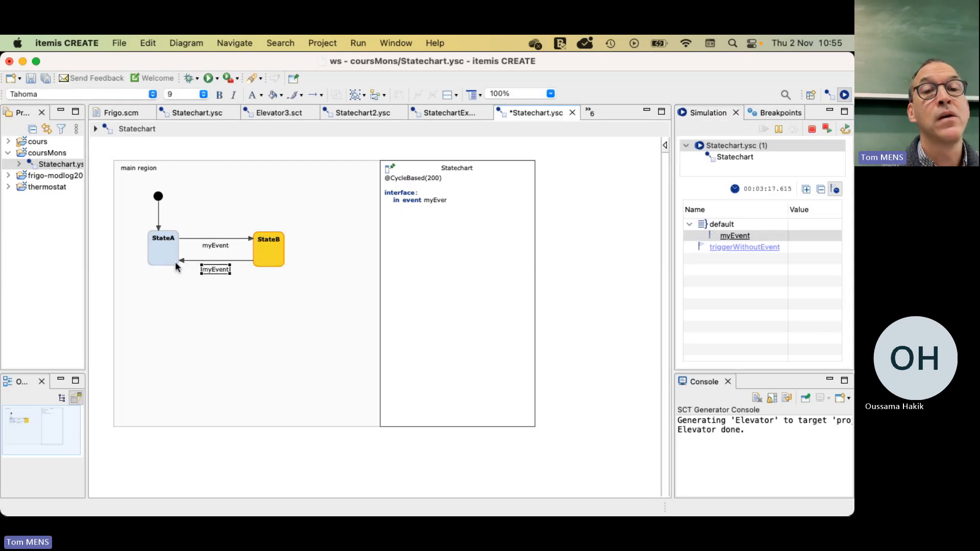
pyautogui.click(731, 238)
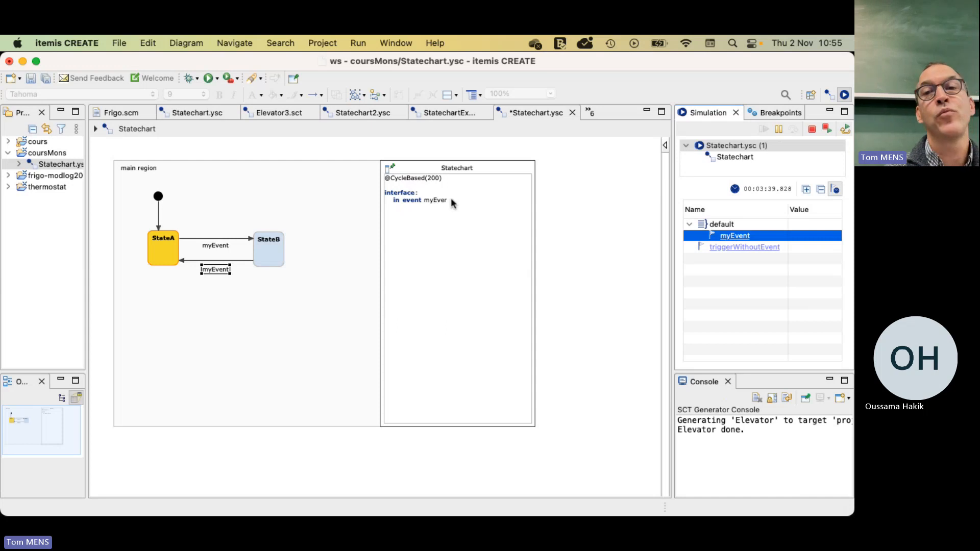
# Step: Stop the simulation, replace the myEvent declaration with the in events left and right in the modelling view, and save the statechart
pyautogui.click(812, 129)
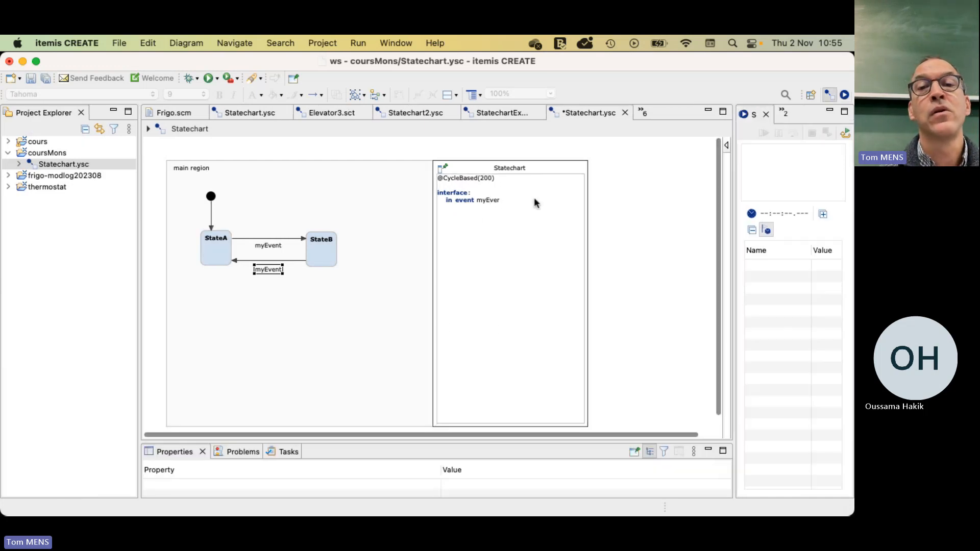
pyautogui.doubleClick(488, 201)
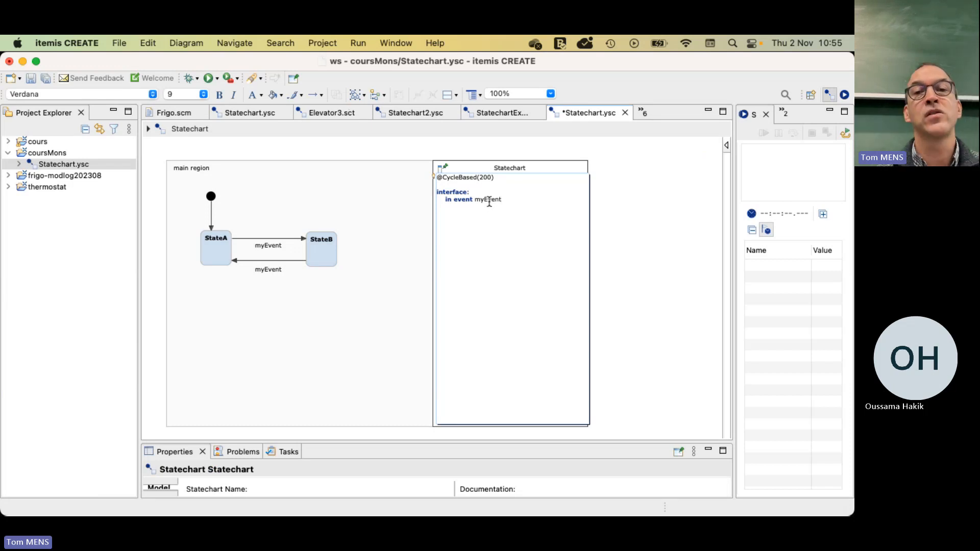
pyautogui.doubleClick(488, 200)
pyautogui.write('left')
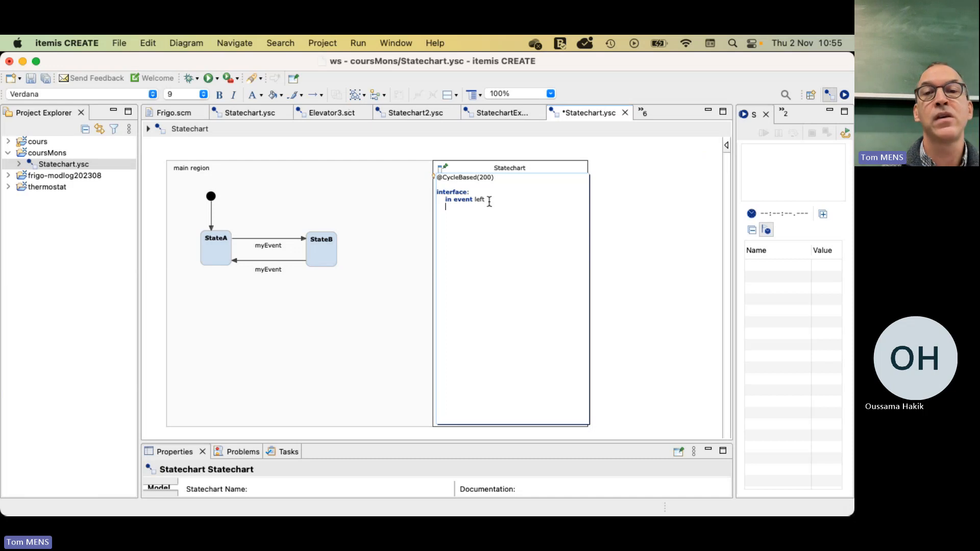
pyautogui.write('in ev')
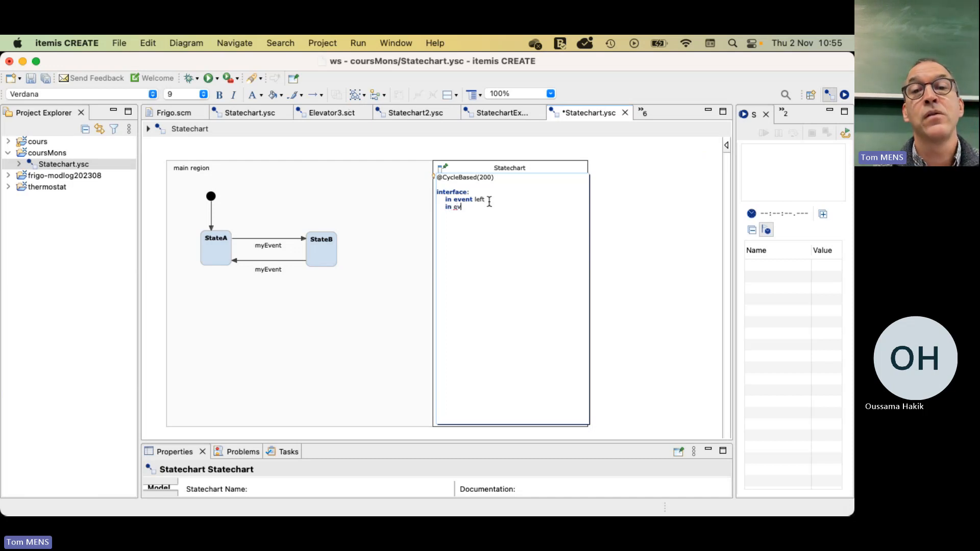
pyautogui.write('ent right')
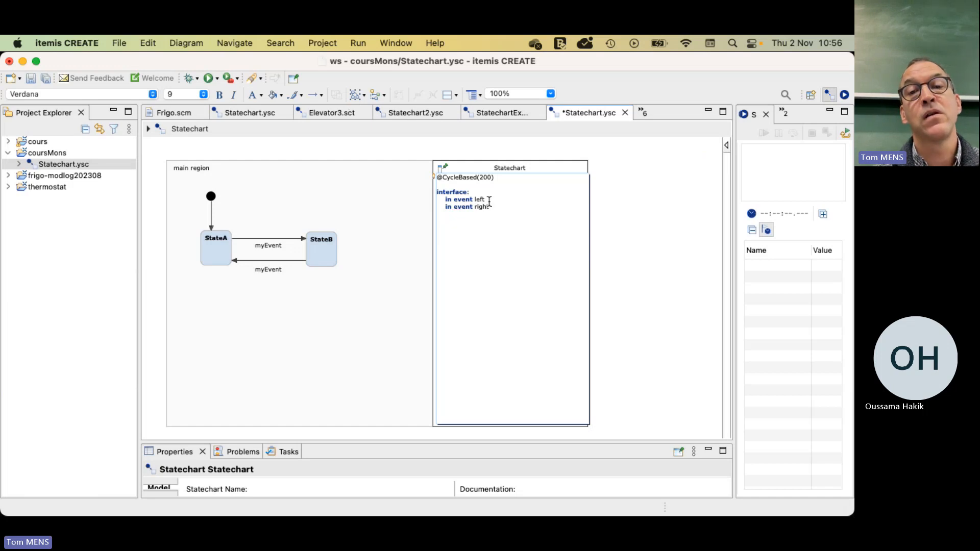
pyautogui.press('super+s')
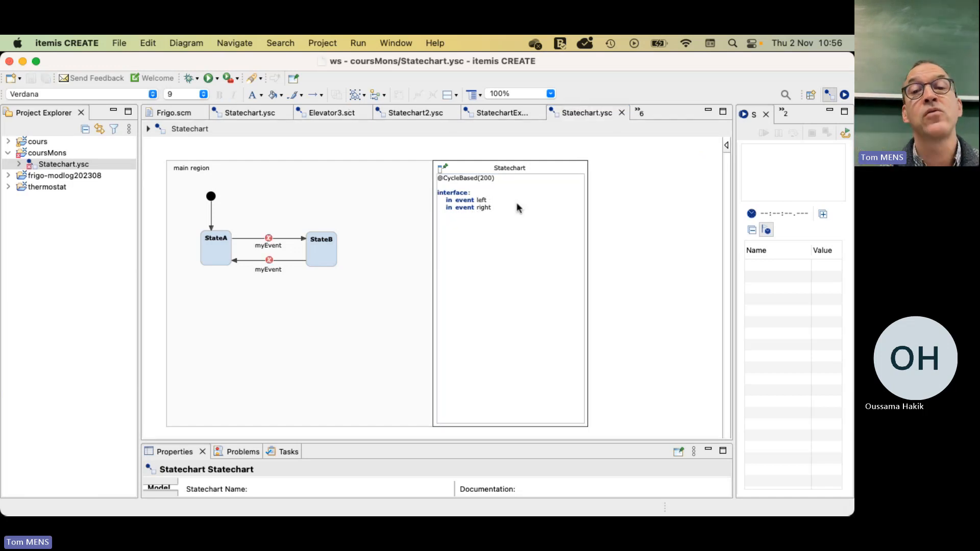
# Step: Declare the variable timer:integer under the two events in the interface, leaving a blank line between them
pyautogui.click(491, 214)
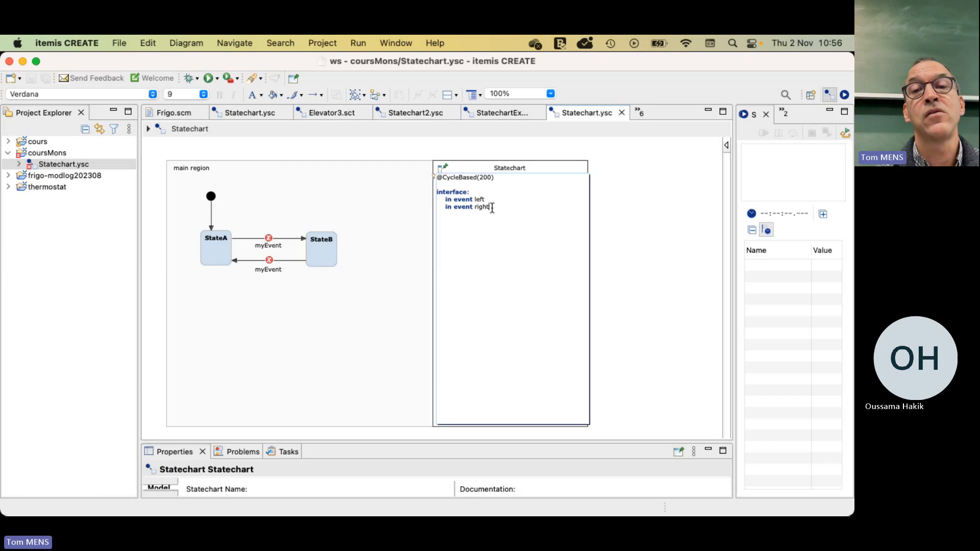
pyautogui.press('Return')
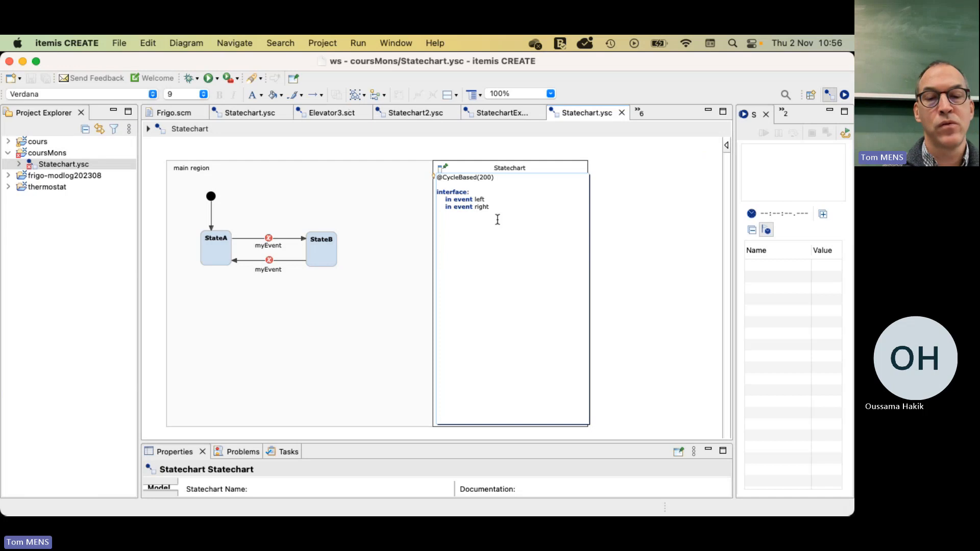
pyautogui.write('var ')
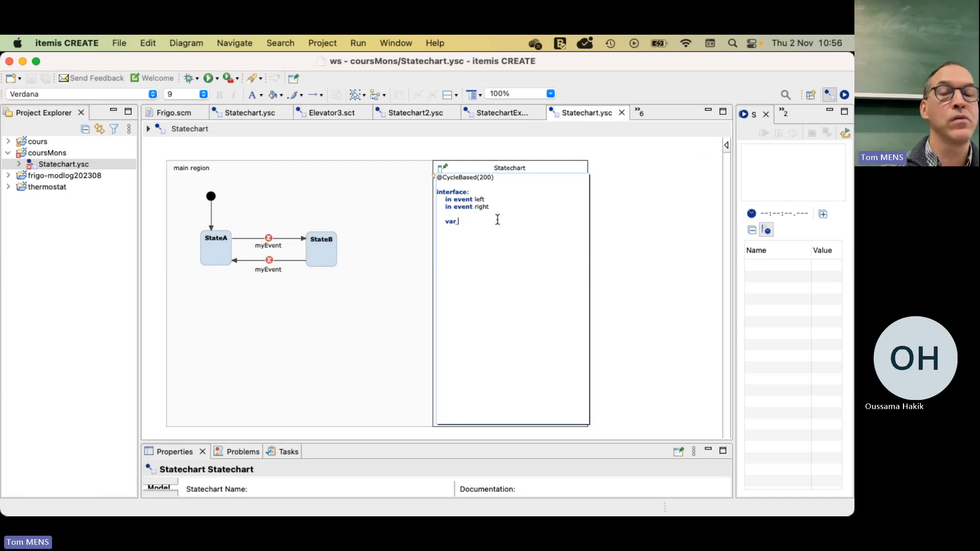
pyautogui.write('timer:')
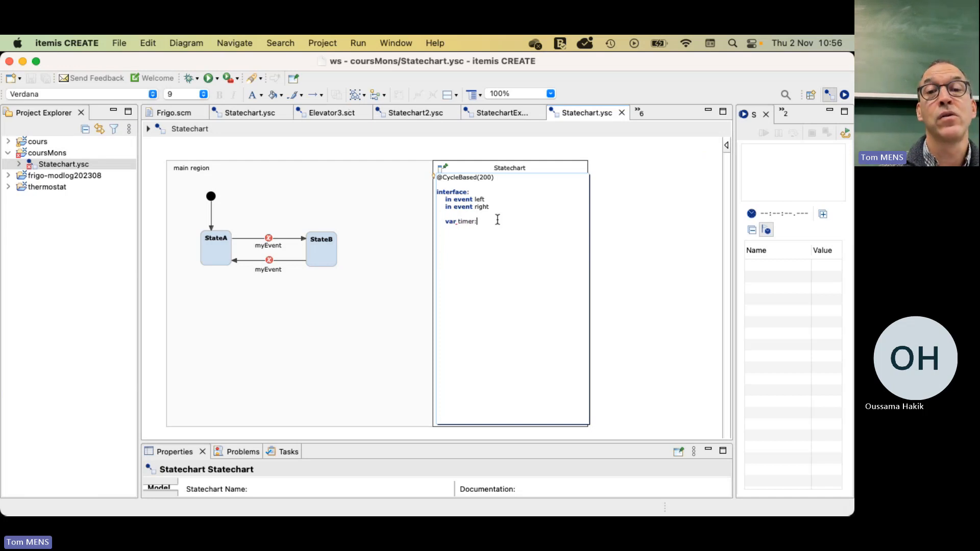
pyautogui.write('i')
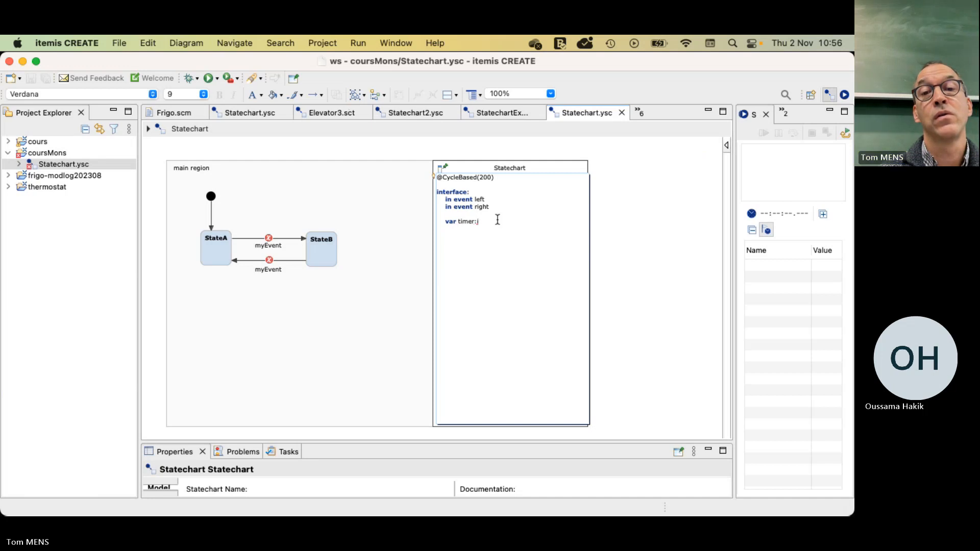
pyautogui.write('nteger')
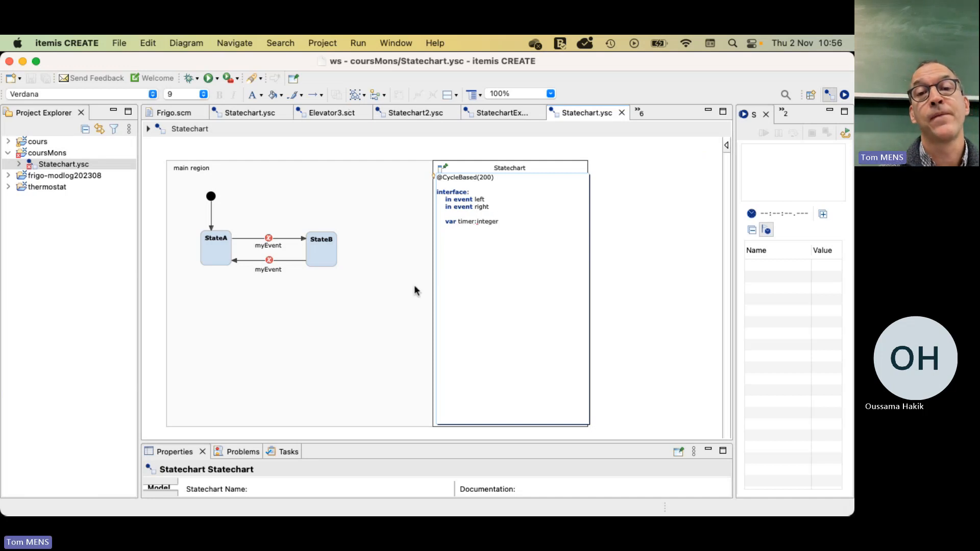
pyautogui.click(380, 308)
pyautogui.click(486, 222)
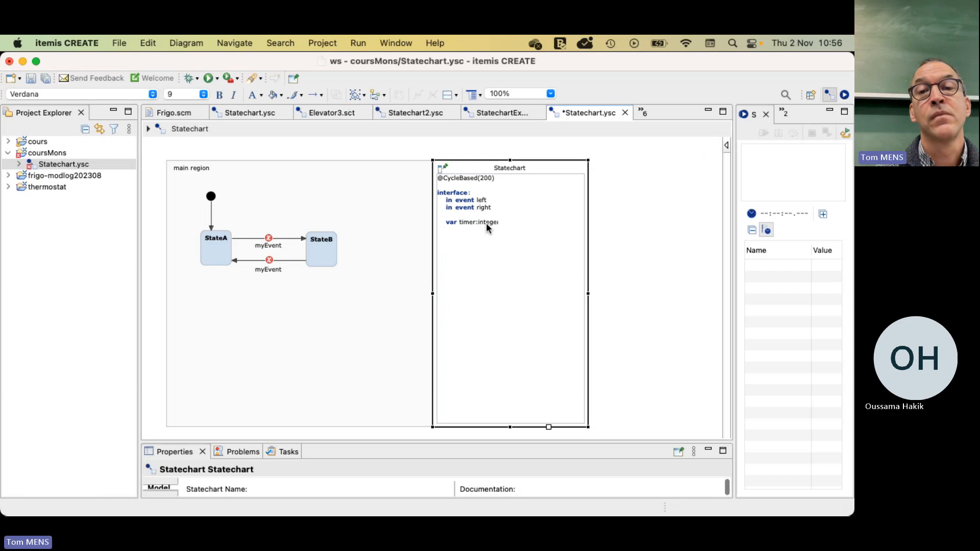
pyautogui.click(551, 228)
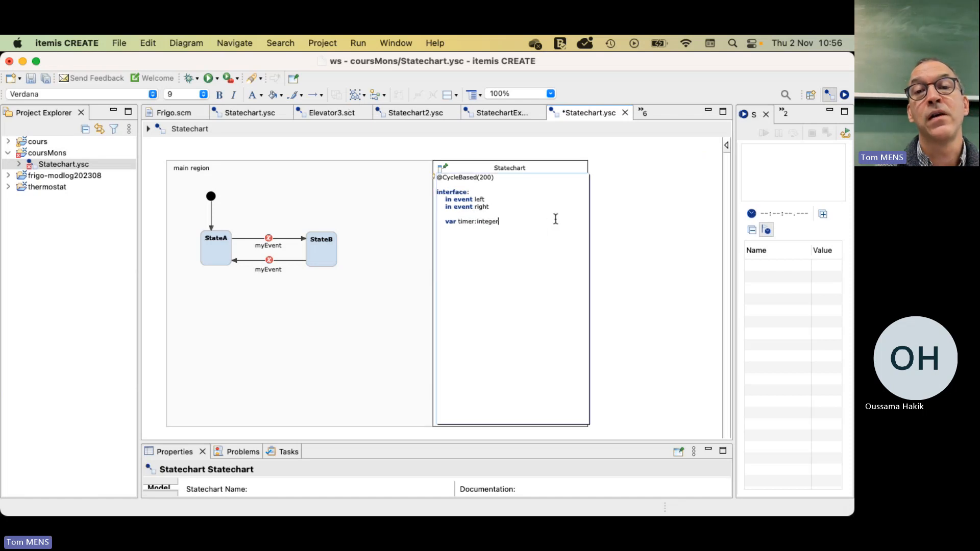
pyautogui.click(565, 169)
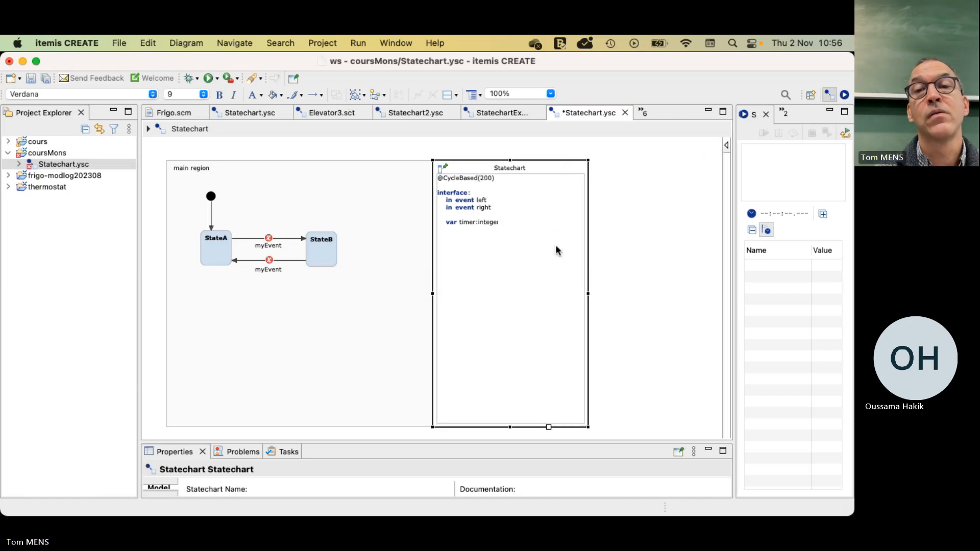
# Step: Set the diagram's zoom level to 120%
pyautogui.click(518, 94)
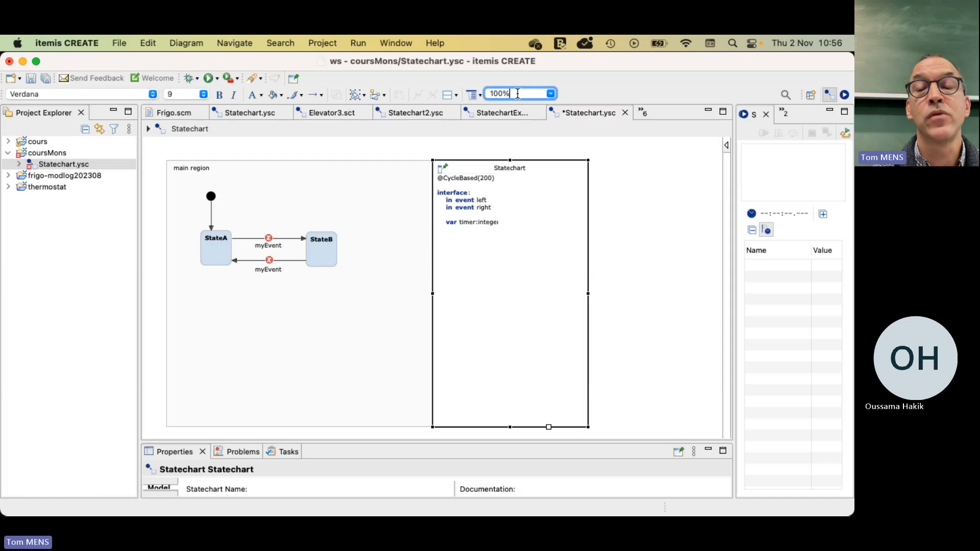
pyautogui.press('BackSpace')
pyautogui.press('BackSpace')
pyautogui.press('BackSpace')
pyautogui.write('20%')
pyautogui.press('Return')
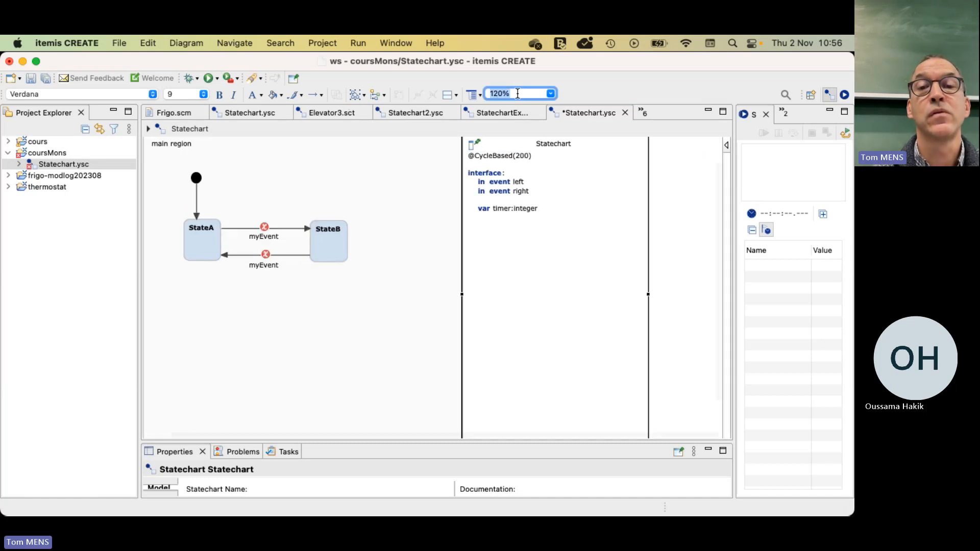
pyautogui.scroll(2, 516, 244)
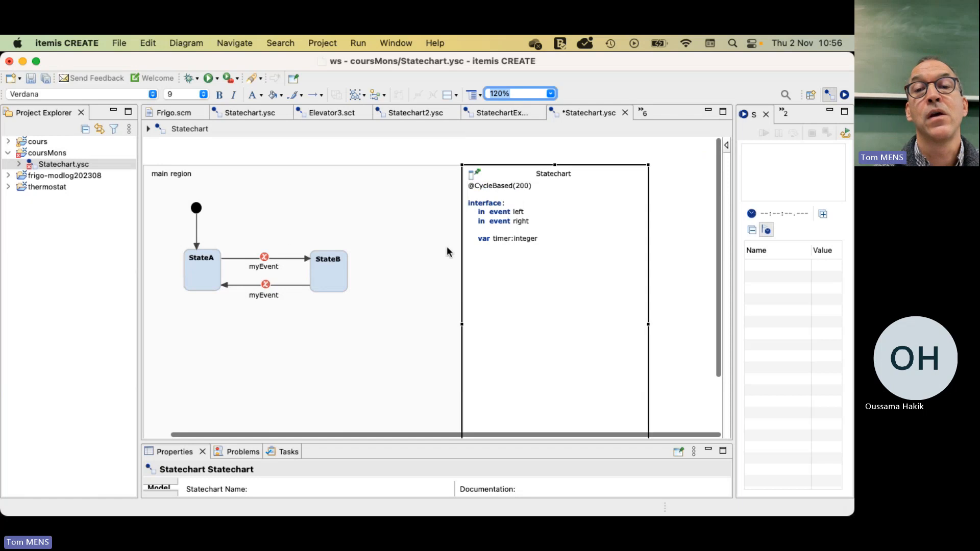
pyautogui.scroll(-3, 511, 240)
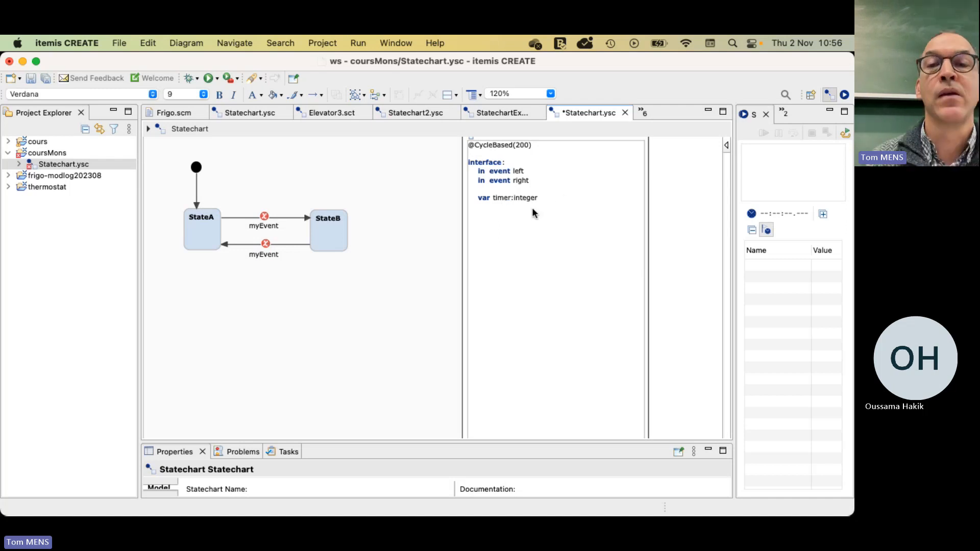
pyautogui.click(465, 219)
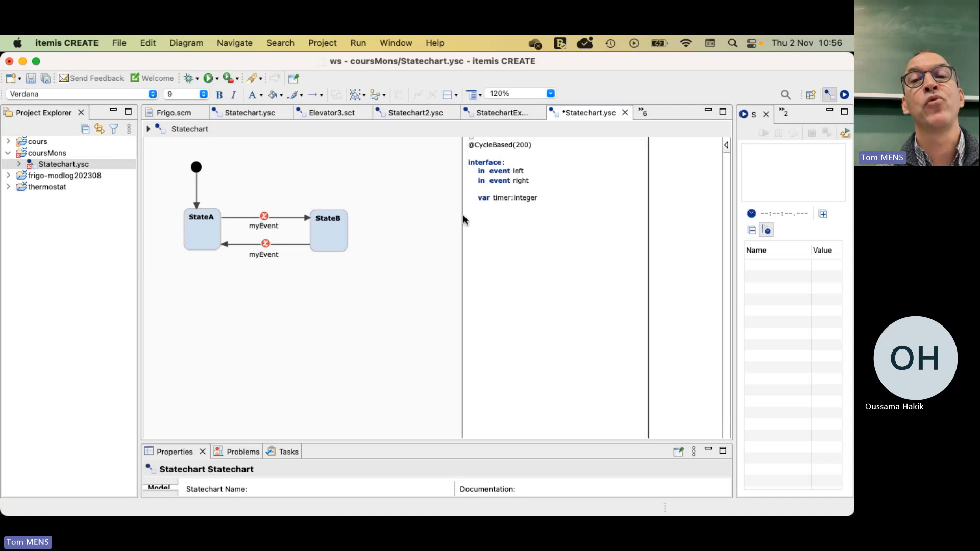
pyautogui.doubleClick(496, 198)
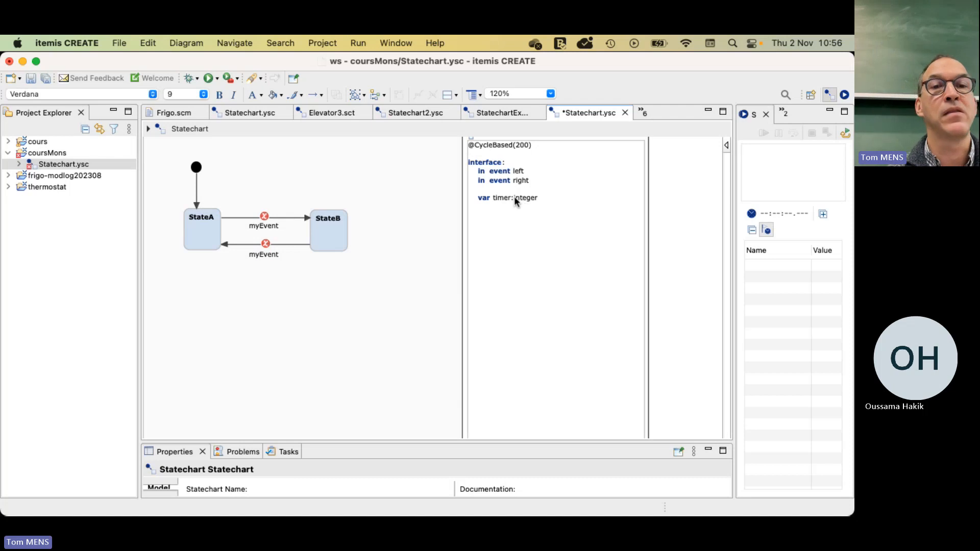
pyautogui.click(340, 182)
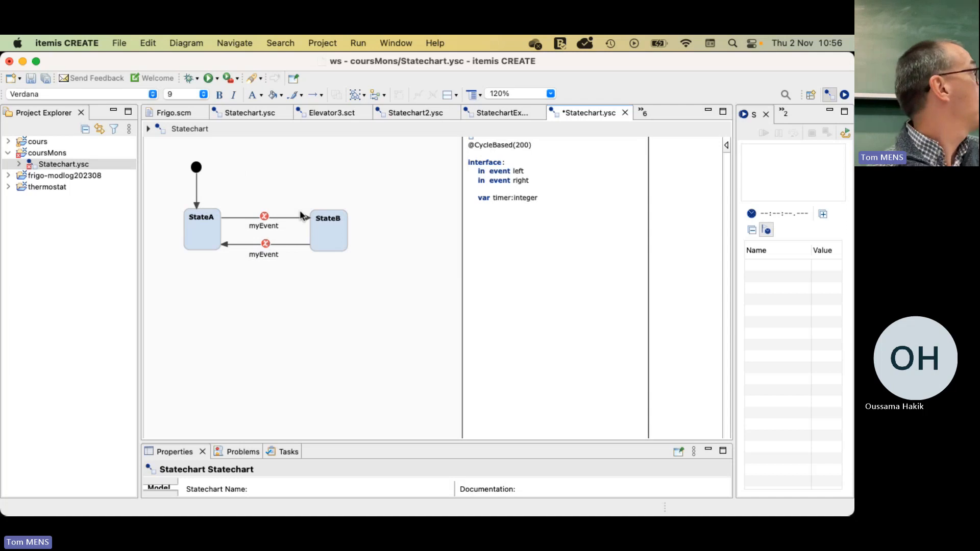
# Step: Change the trigger of the transition from StateA to StateB to left
pyautogui.moveTo(263, 218)
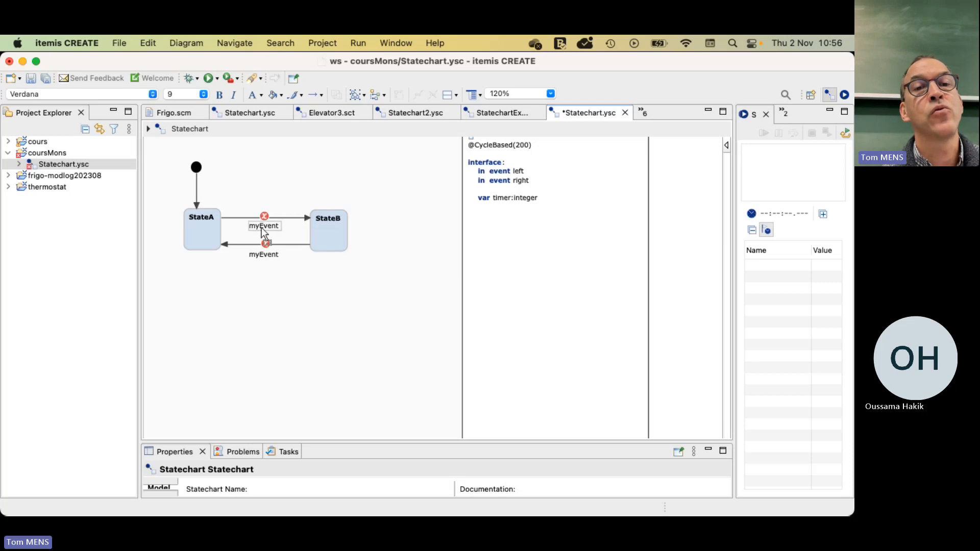
pyautogui.doubleClick(259, 227)
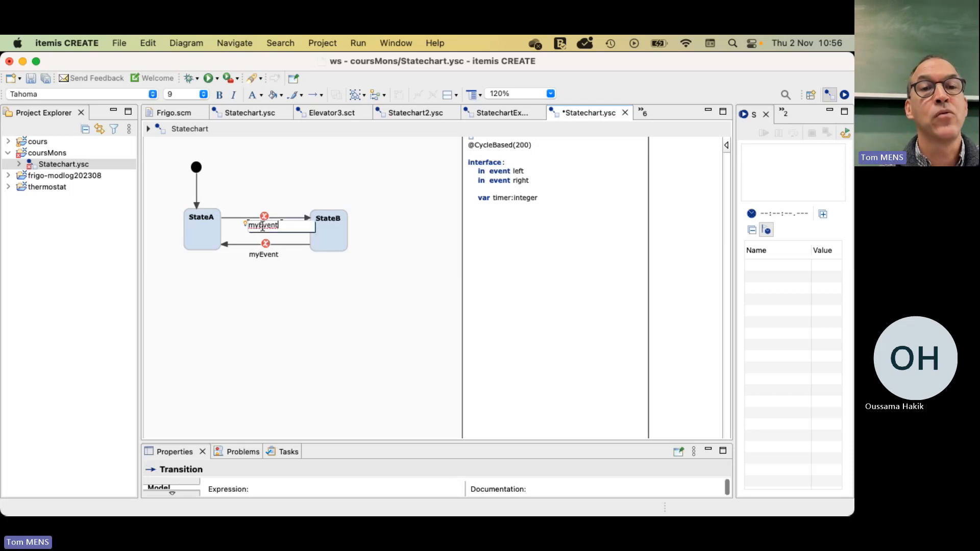
pyautogui.doubleClick(264, 226)
pyautogui.write('lef')
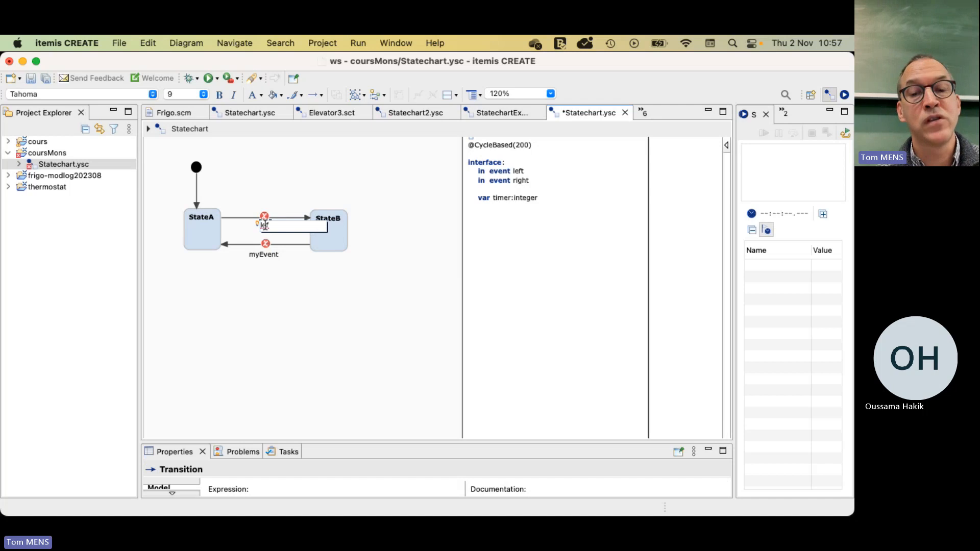
pyautogui.write('t')
pyautogui.click(282, 293)
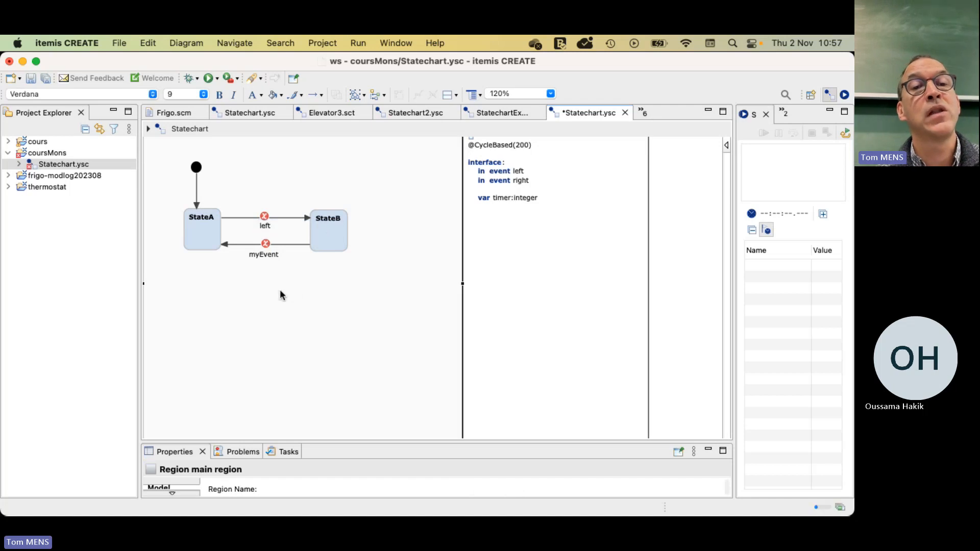
# Step: Delete the return transition from StateB to StateA and move StateB farther away from StateA
pyautogui.click(262, 252)
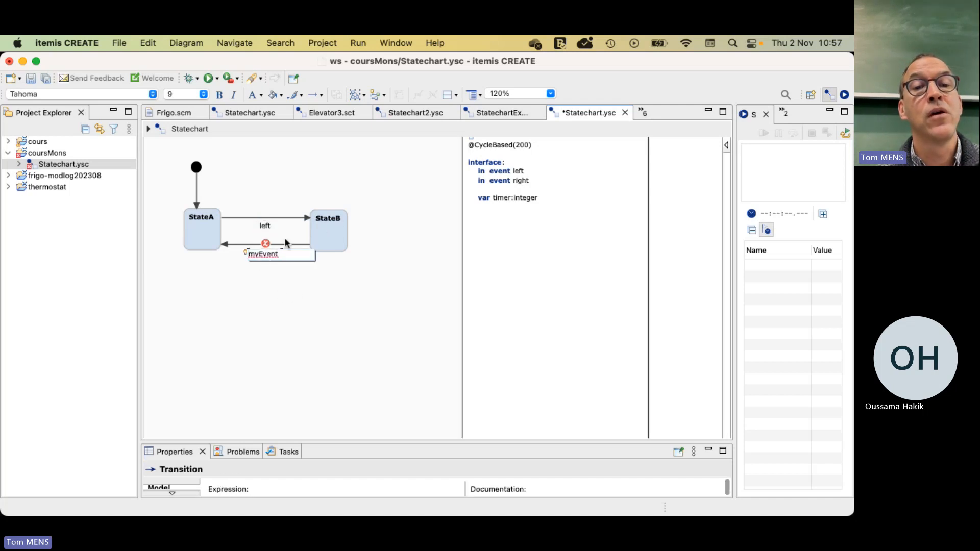
pyautogui.click(285, 242)
pyautogui.click(262, 244)
pyautogui.rightClick(263, 244)
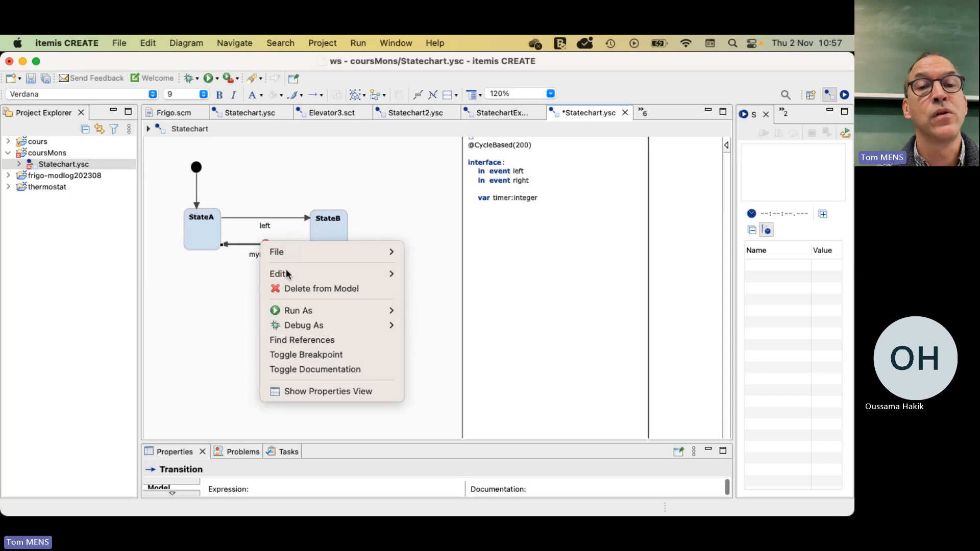
pyautogui.click(297, 289)
pyautogui.moveTo(324, 247); pyautogui.dragTo(384, 232)
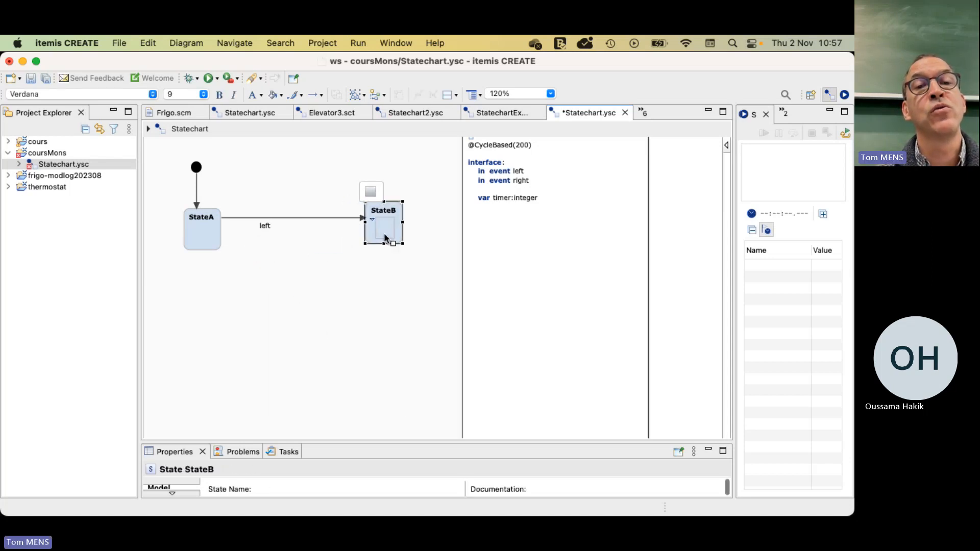
pyautogui.click(363, 312)
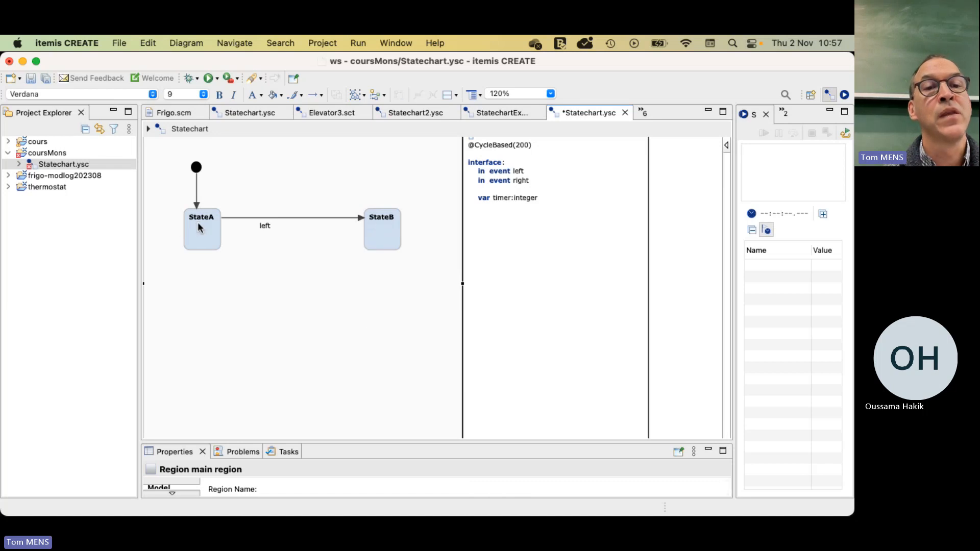
# Step: Rename StateA as Reset and StateB as Running
pyautogui.moveTo(195, 222)
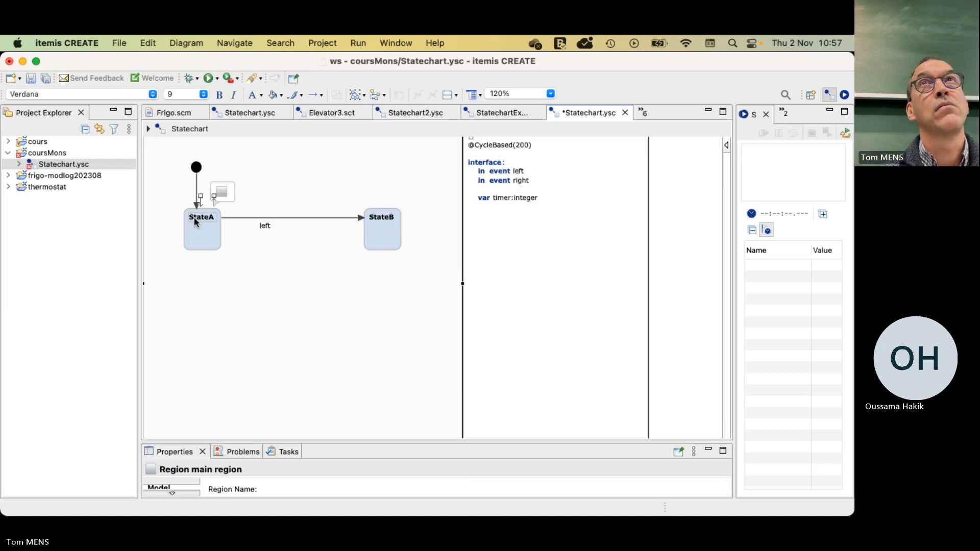
pyautogui.doubleClick(194, 217)
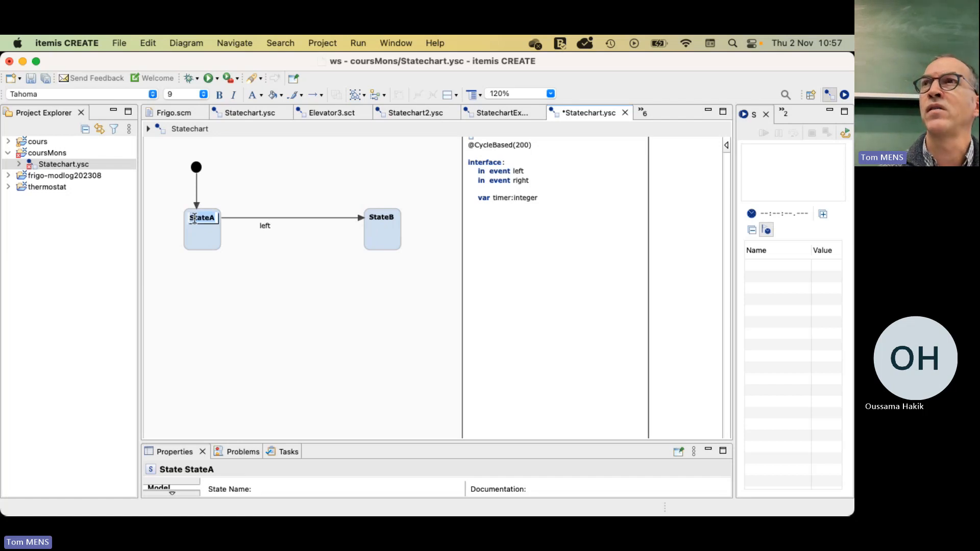
pyautogui.write('Reset')
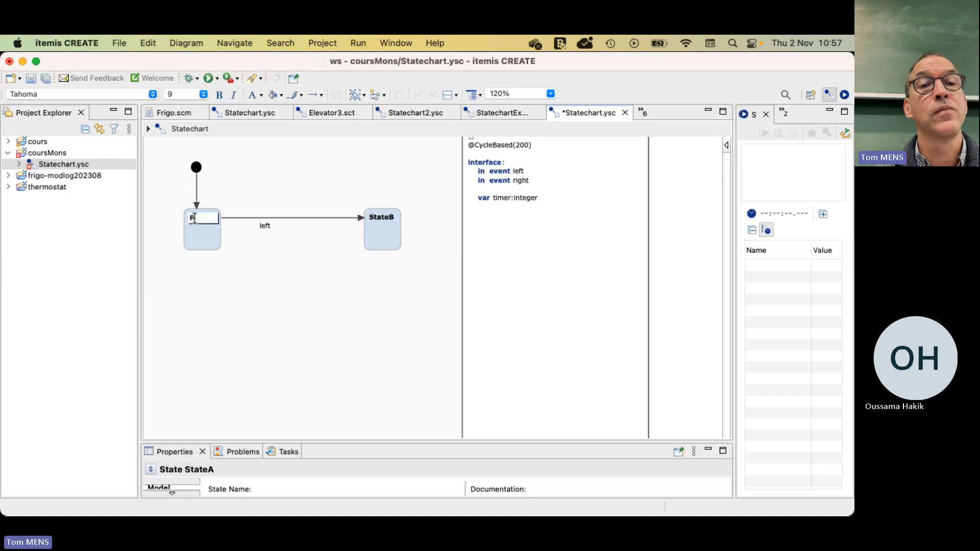
pyautogui.click(384, 221)
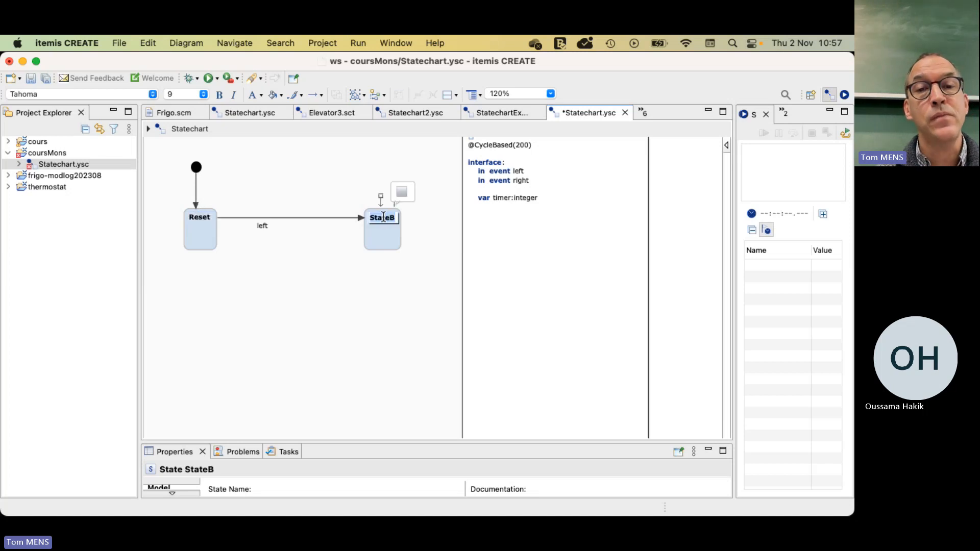
pyautogui.write('Running')
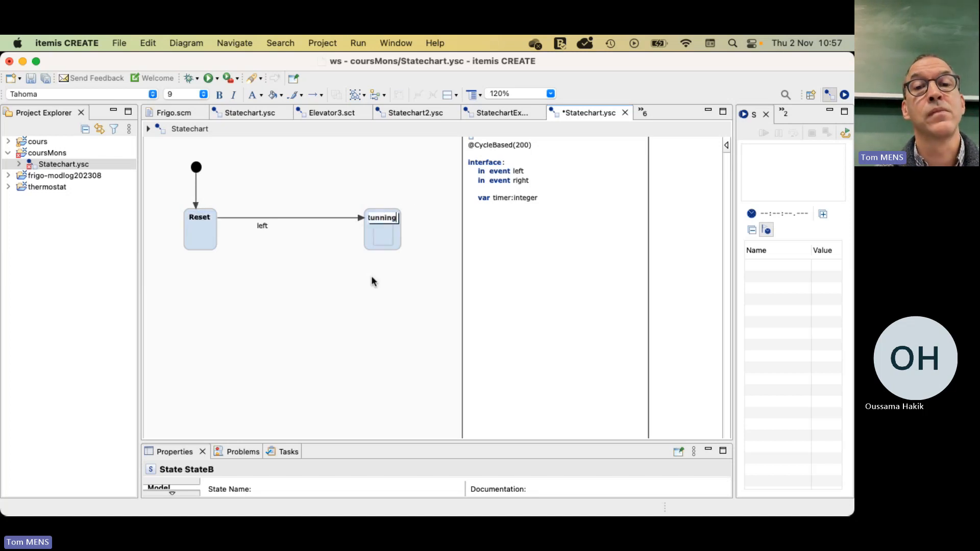
pyautogui.click(368, 298)
# Step: Widen the Running state toward Reset so that its full name fits
pyautogui.click(375, 230)
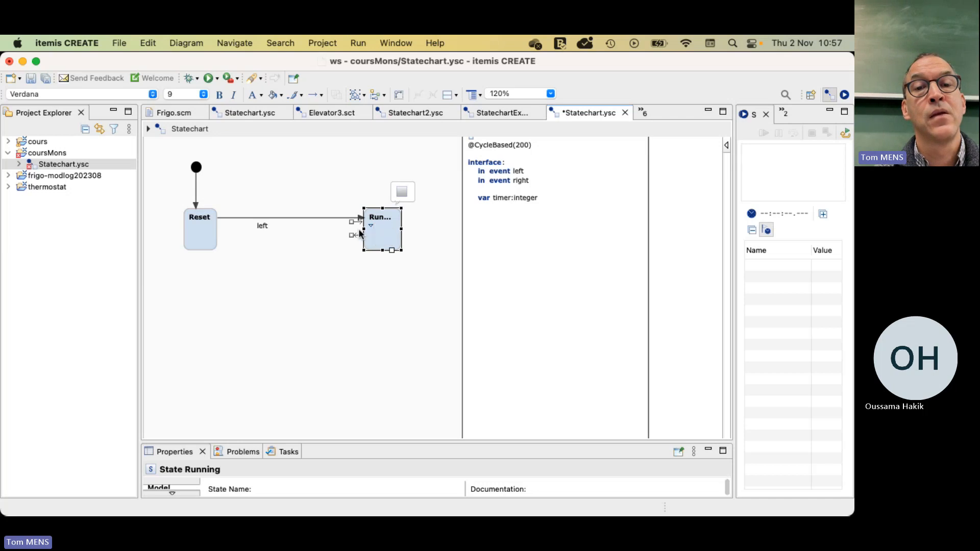
pyautogui.moveTo(364, 228); pyautogui.dragTo(336, 230)
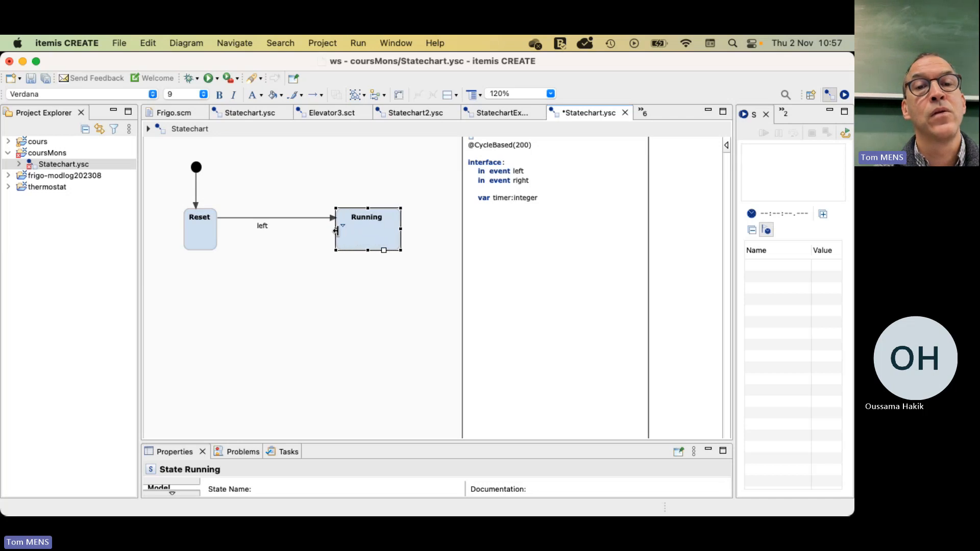
pyautogui.click(334, 301)
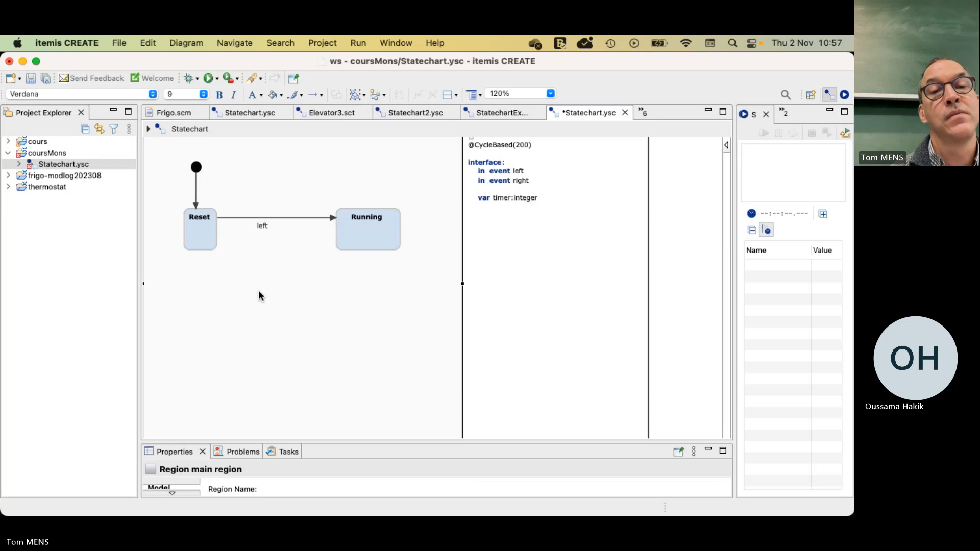
# Step: Widen the Reset state toward Running and shift the left label clear of it along the transition
pyautogui.moveTo(258, 291)
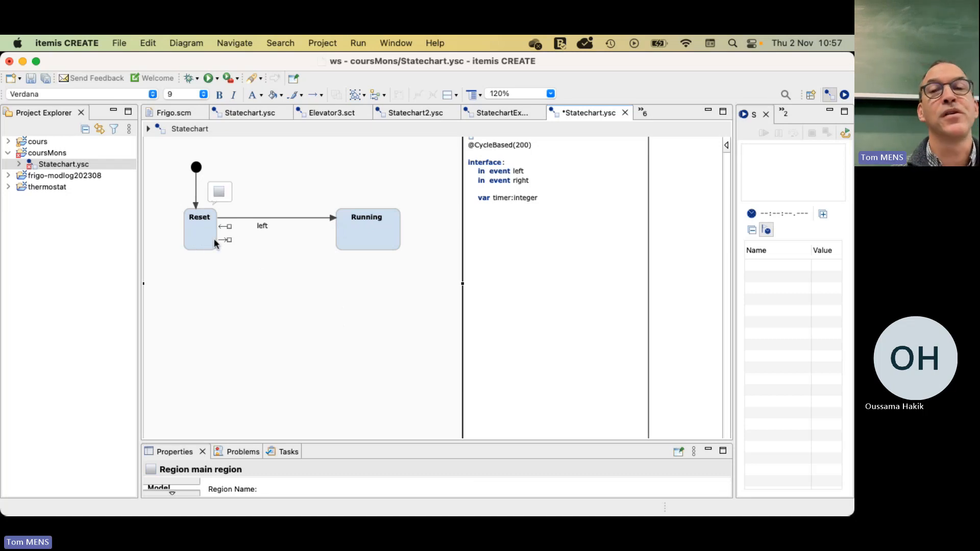
pyautogui.click(191, 234)
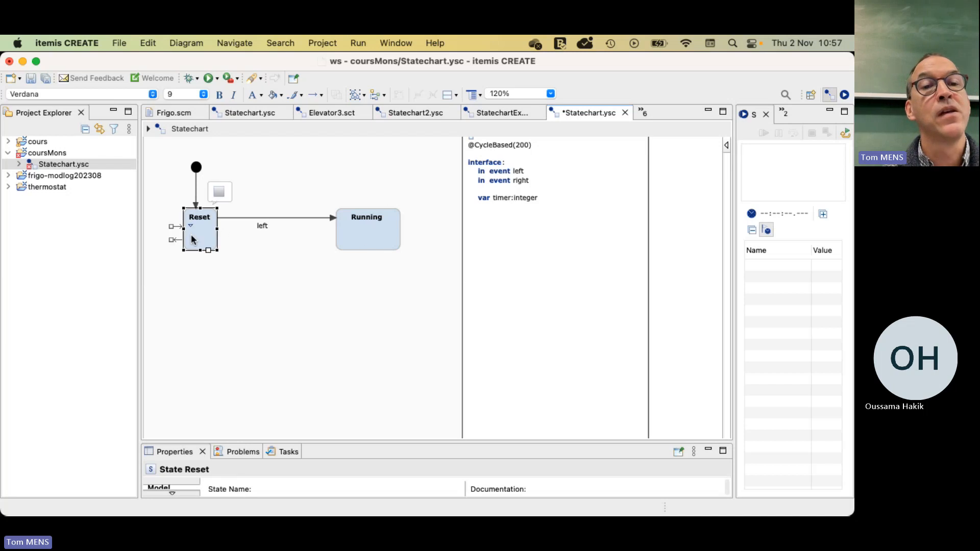
pyautogui.moveTo(217, 229); pyautogui.dragTo(291, 228)
pyautogui.click(262, 226)
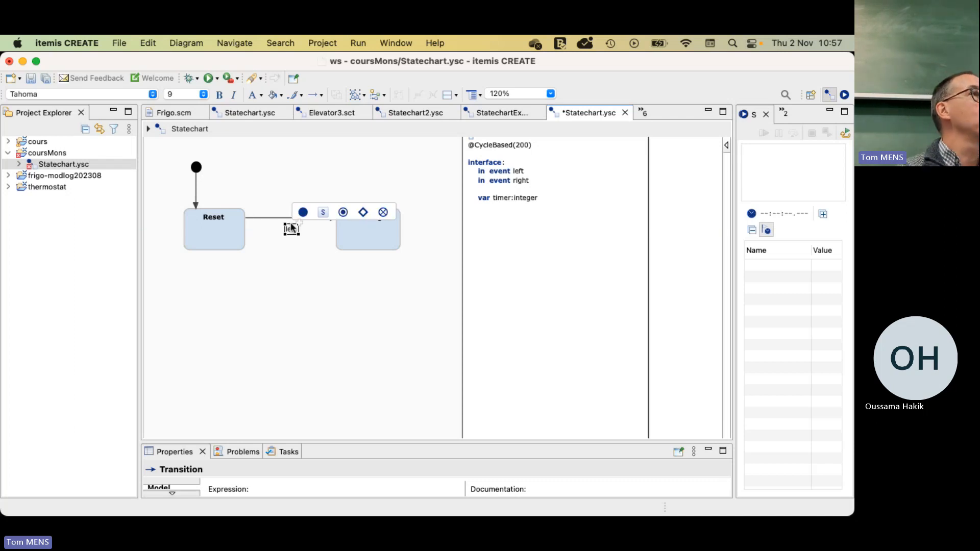
# Step: Add the entry action "entry / timer = 0" to the Reset state
pyautogui.doubleClick(198, 230)
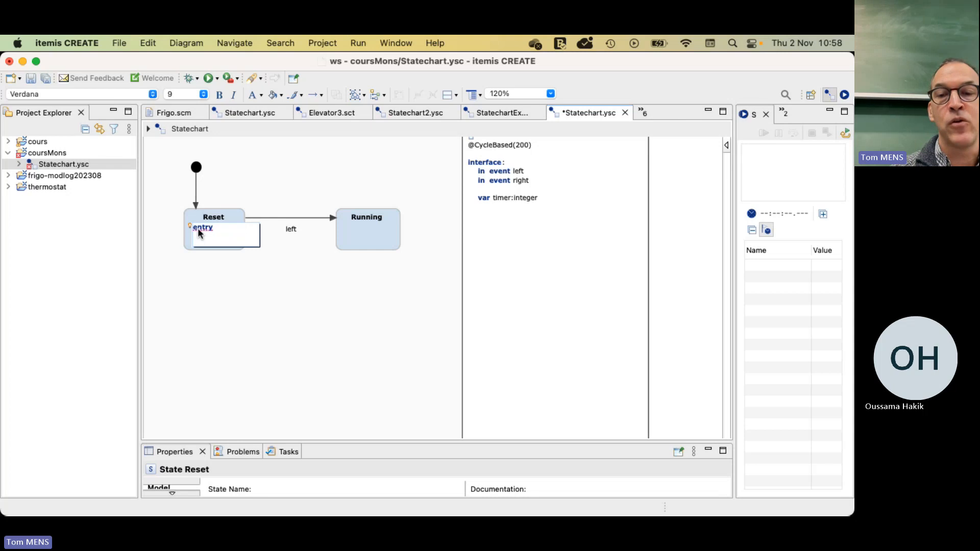
pyautogui.write('/')
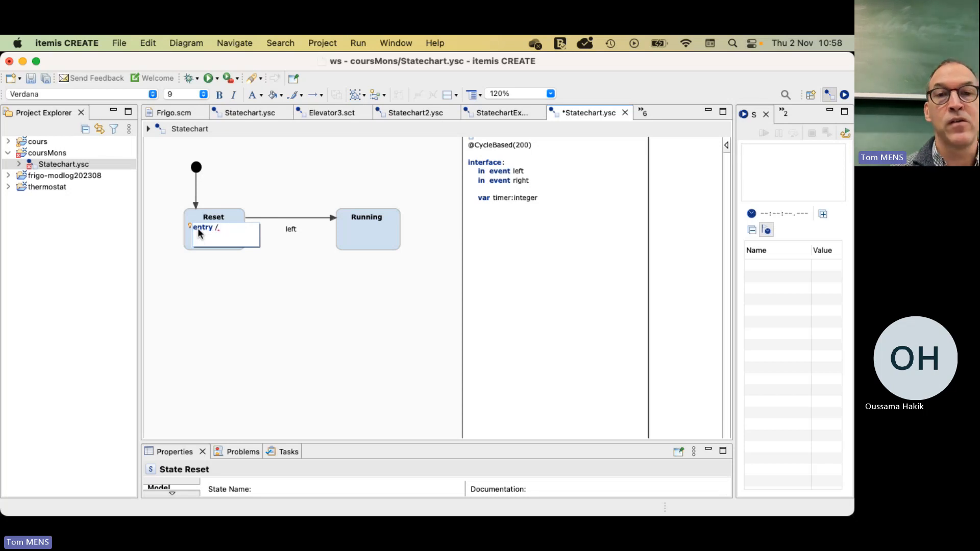
pyautogui.write(' timer = 0')
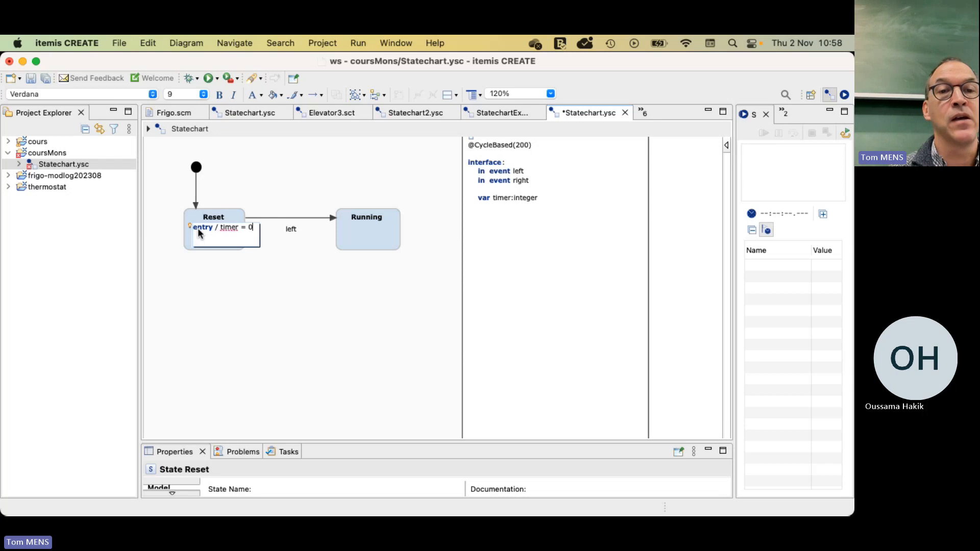
pyautogui.click(188, 305)
# Step: Widen the Reset state so its entry action fits on one line, and recentre the left label under the transition
pyautogui.click(237, 225)
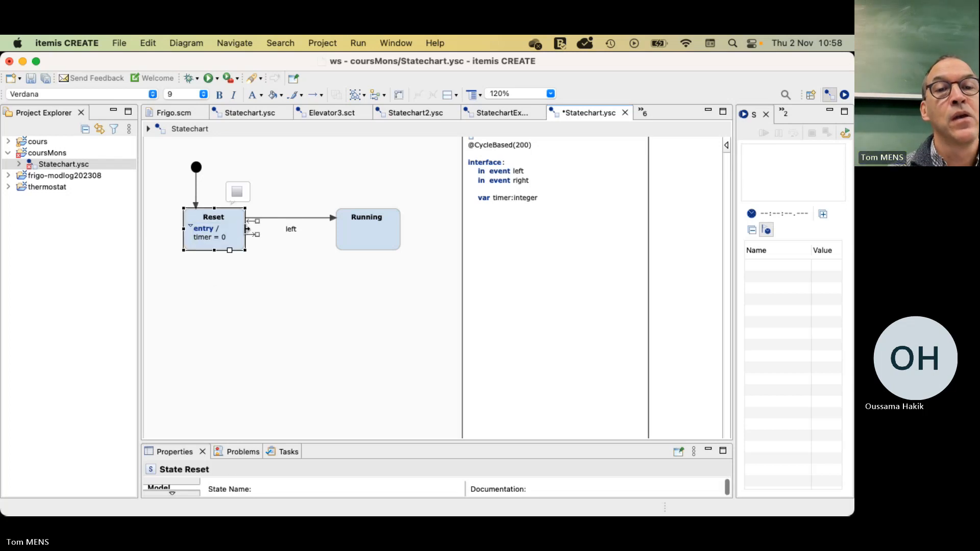
pyautogui.moveTo(247, 229); pyautogui.dragTo(302, 234)
pyautogui.click(290, 230)
pyautogui.click(266, 298)
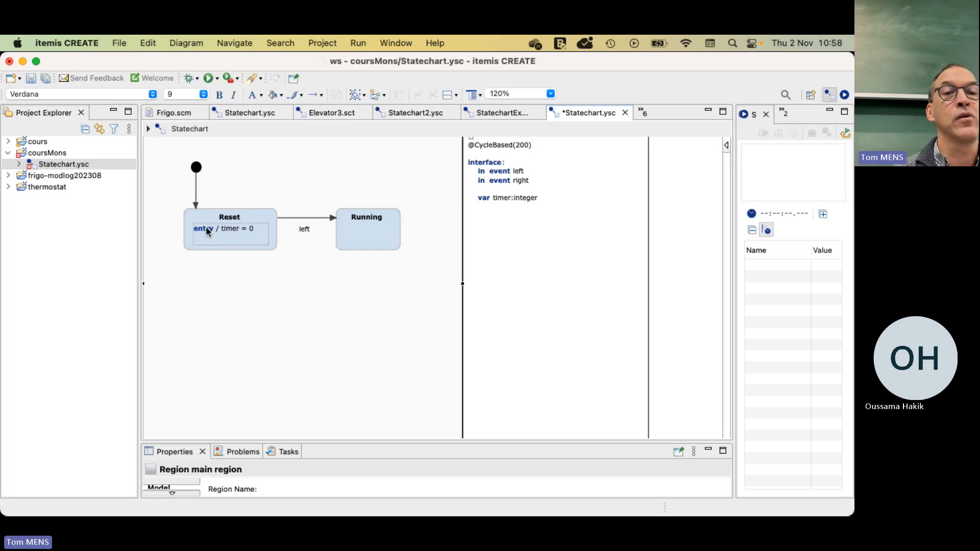
pyautogui.moveTo(206, 230)
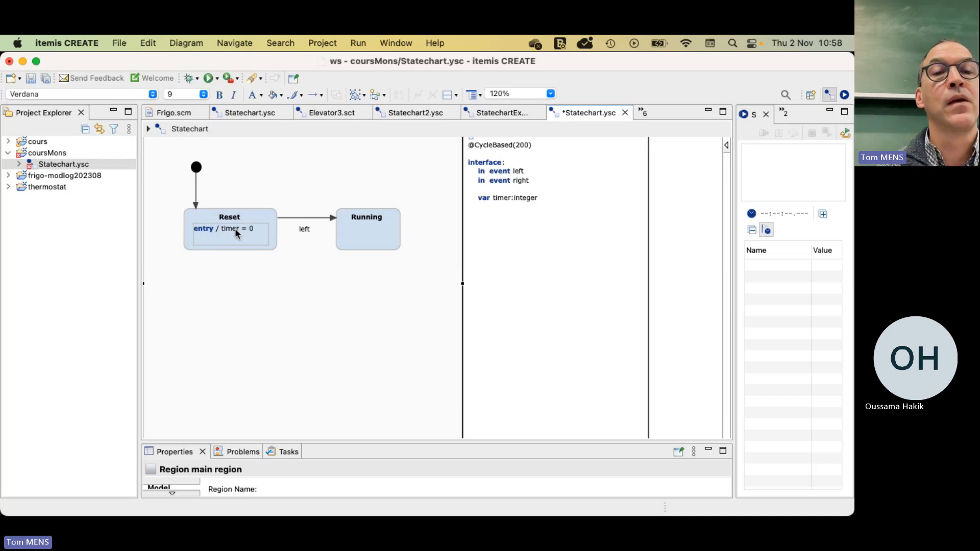
pyautogui.moveTo(234, 276)
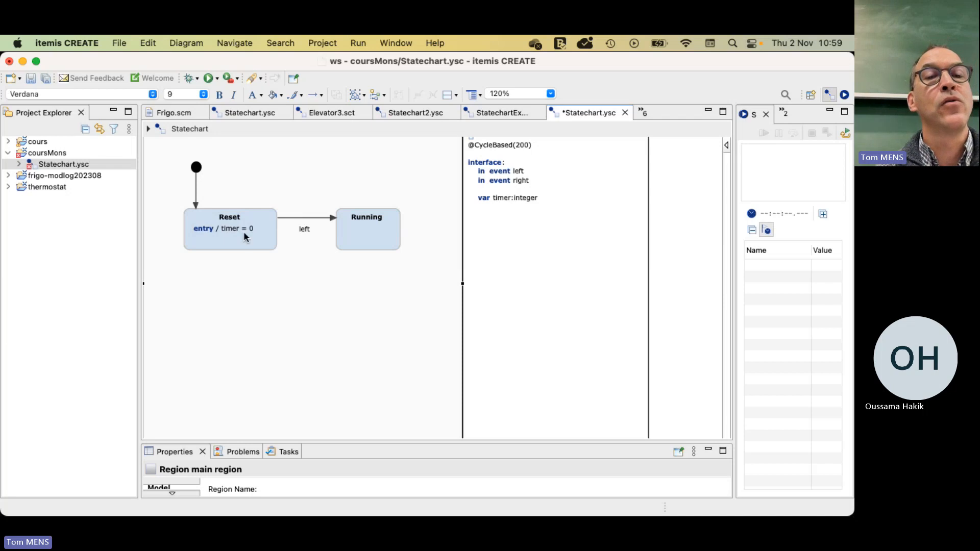
pyautogui.moveTo(219, 196)
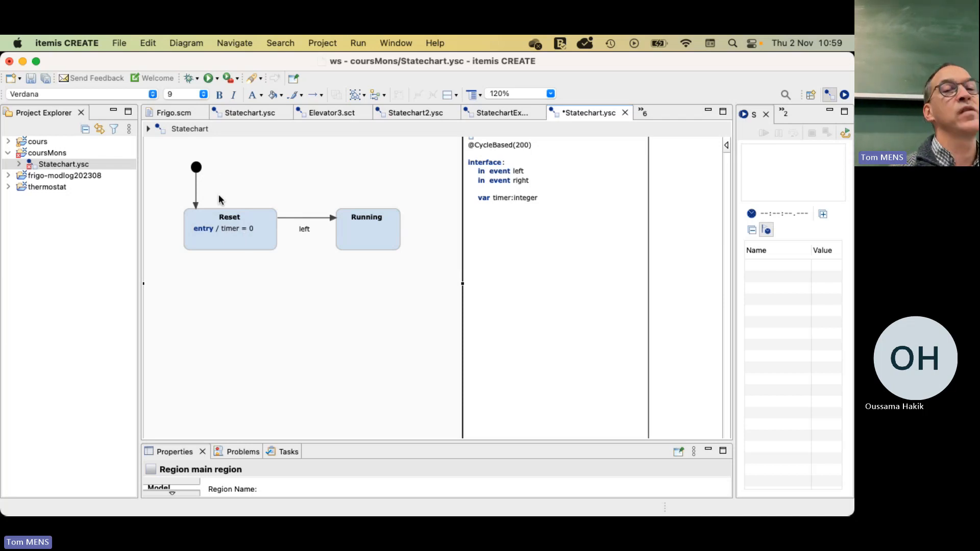
pyautogui.moveTo(231, 259)
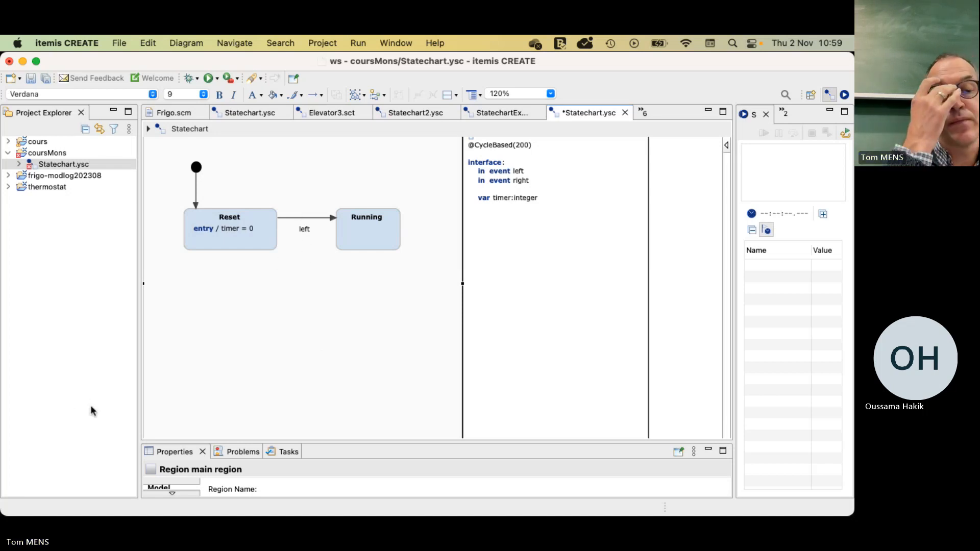
# Step: Widen the Running state on the side facing away from Reset to make room for a reaction
pyautogui.moveTo(337, 243)
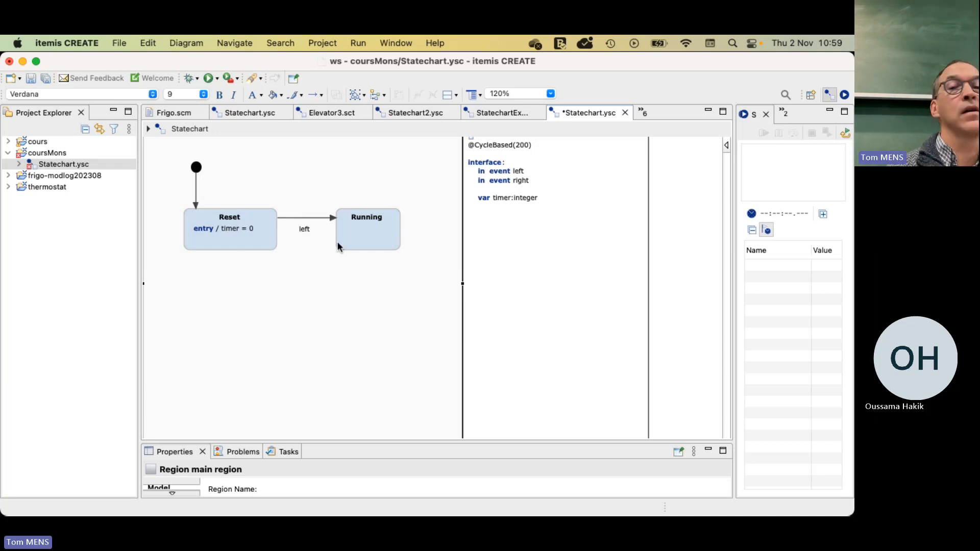
pyautogui.click(378, 239)
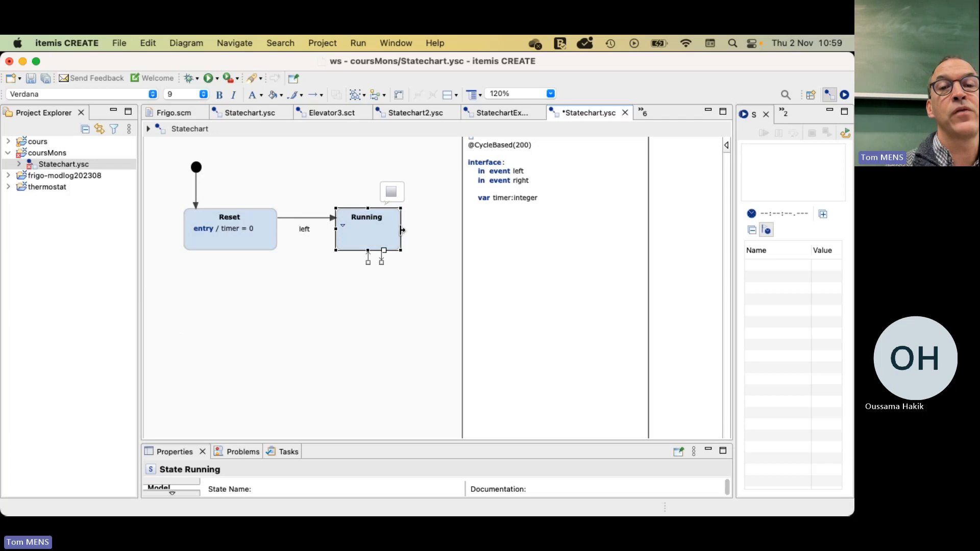
pyautogui.moveTo(401, 229); pyautogui.dragTo(426, 229)
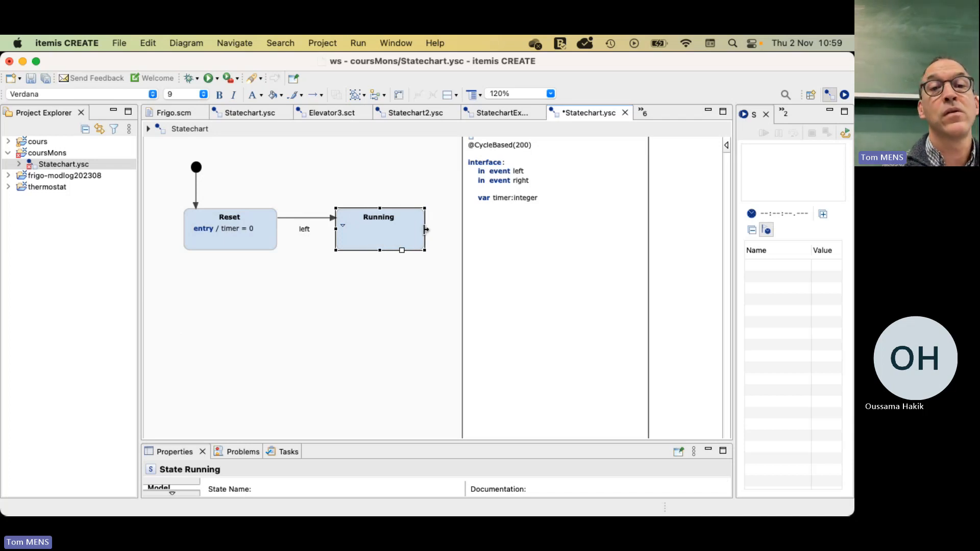
# Step: Add the reaction "every 1s / timer = timer +1" to the Running state
pyautogui.moveTo(362, 241)
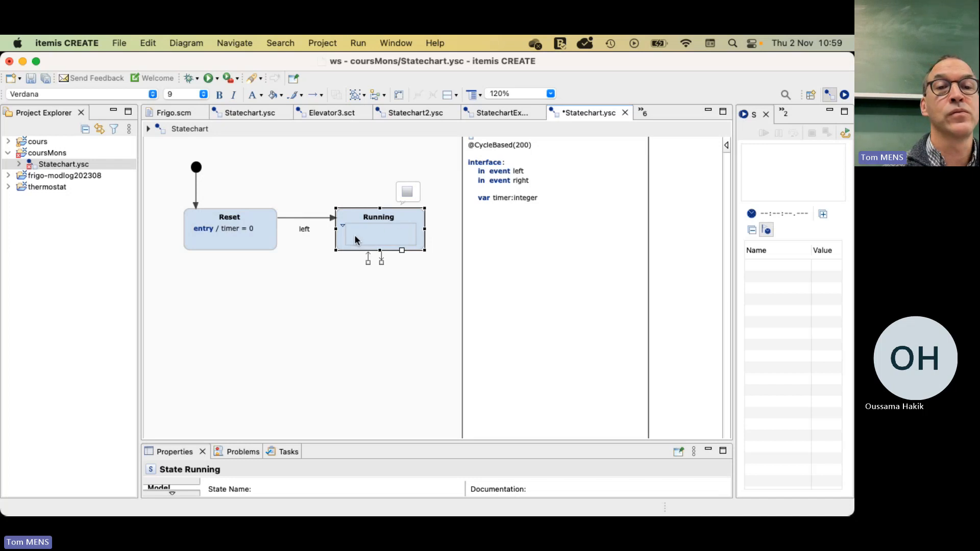
pyautogui.click(354, 234)
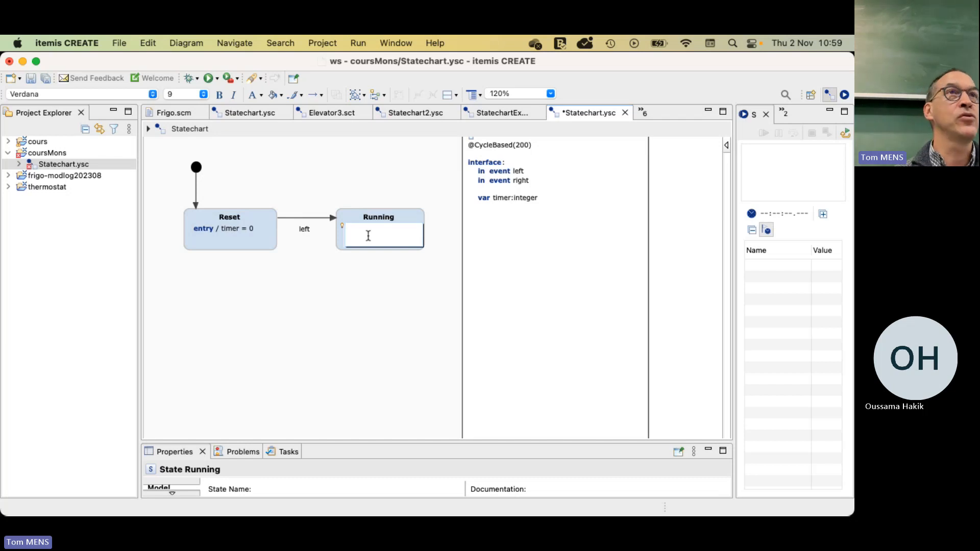
pyautogui.write('every')
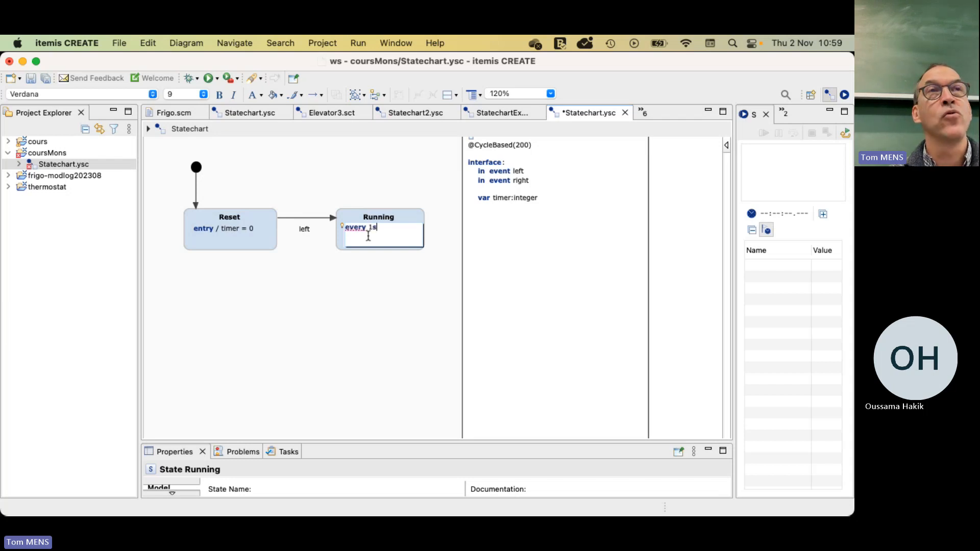
pyautogui.write(' 1s /')
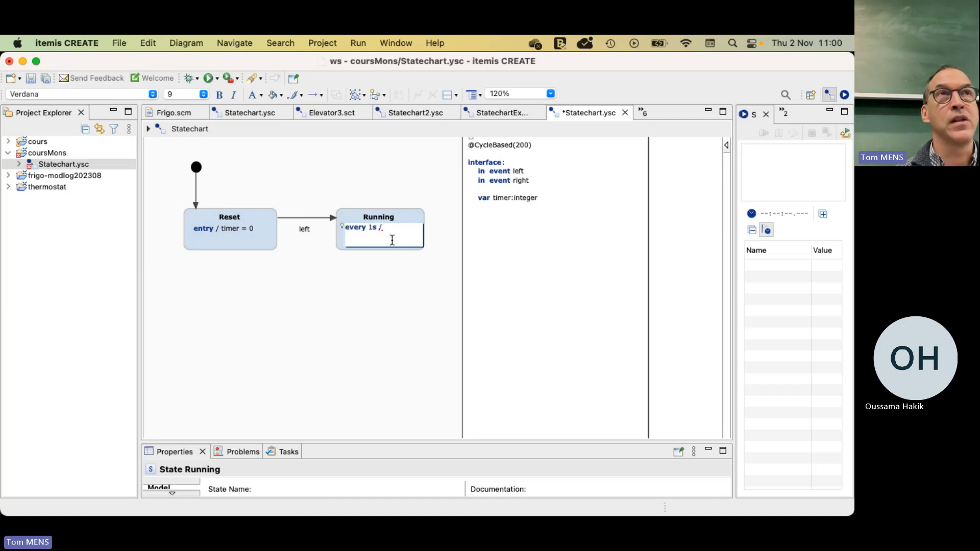
pyautogui.write('tomer')
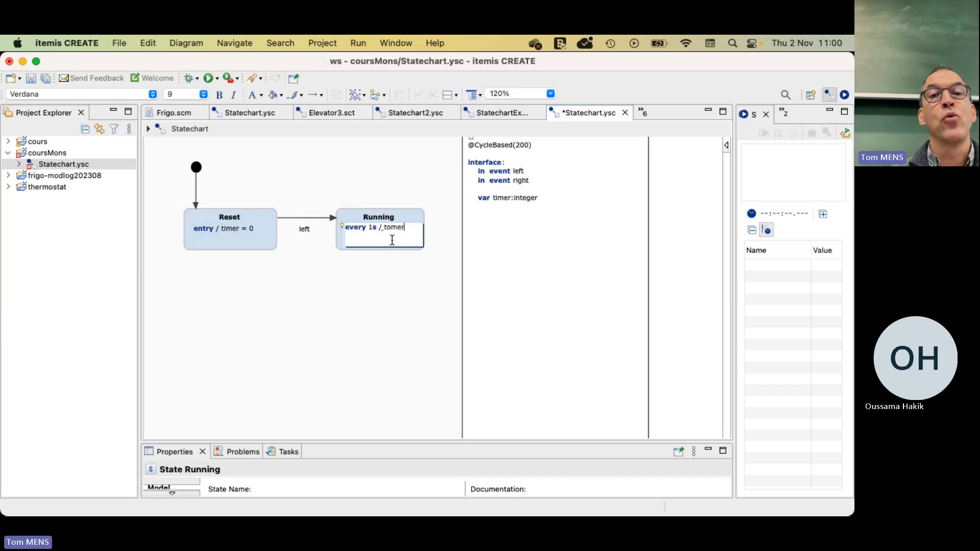
pyautogui.press('BackSpace')
pyautogui.press('BackSpace')
pyautogui.press('BackSpace')
pyautogui.press('BackSpace')
pyautogui.write('imer ')
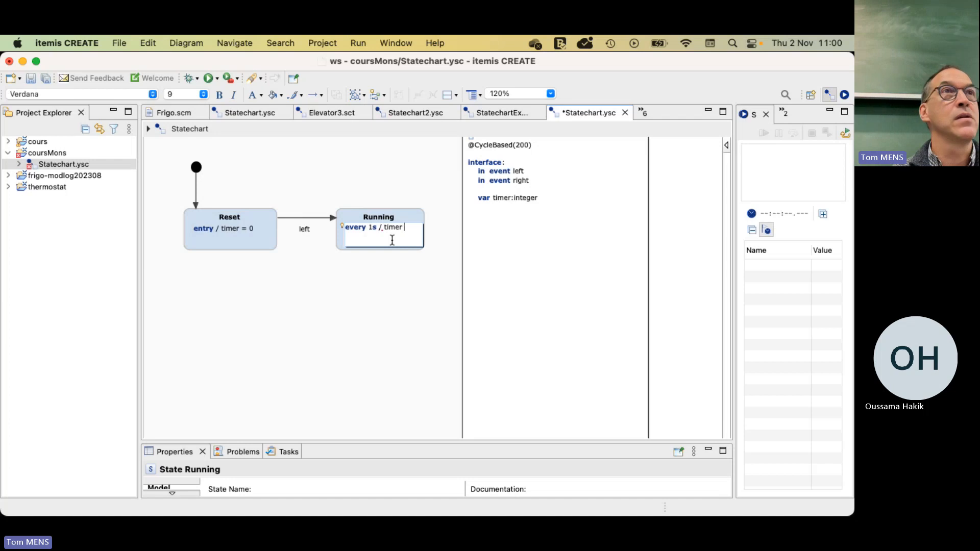
pyautogui.write('= ')
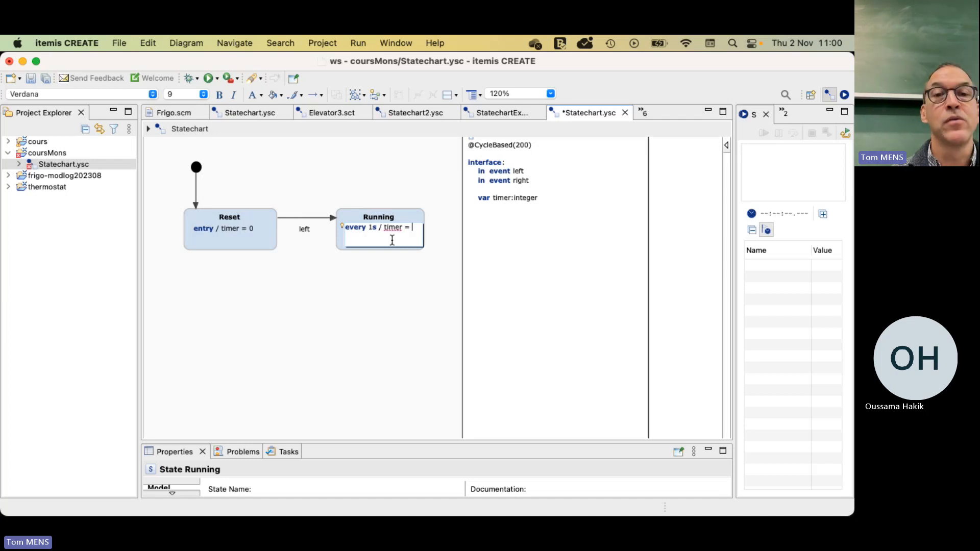
pyautogui.write('timer +1')
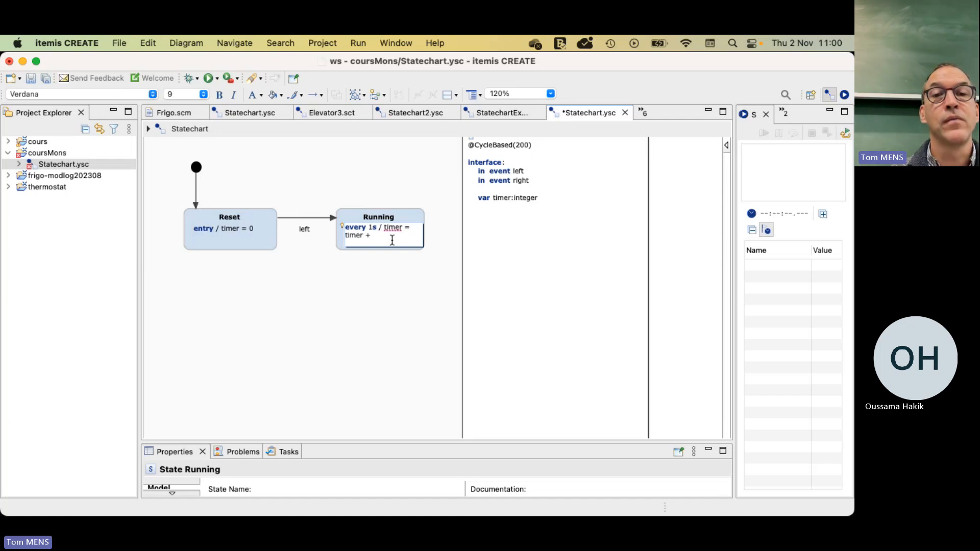
pyautogui.click(398, 275)
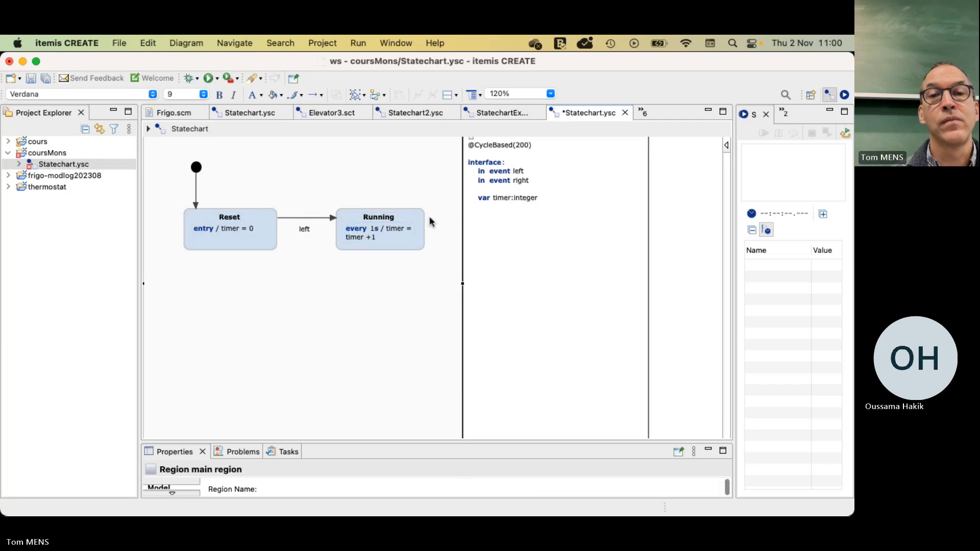
# Step: Widen the Running state so its reaction fits on one line, and move the near border of the definition section away from it
pyautogui.click(416, 235)
pyautogui.moveTo(429, 230); pyautogui.dragTo(459, 229)
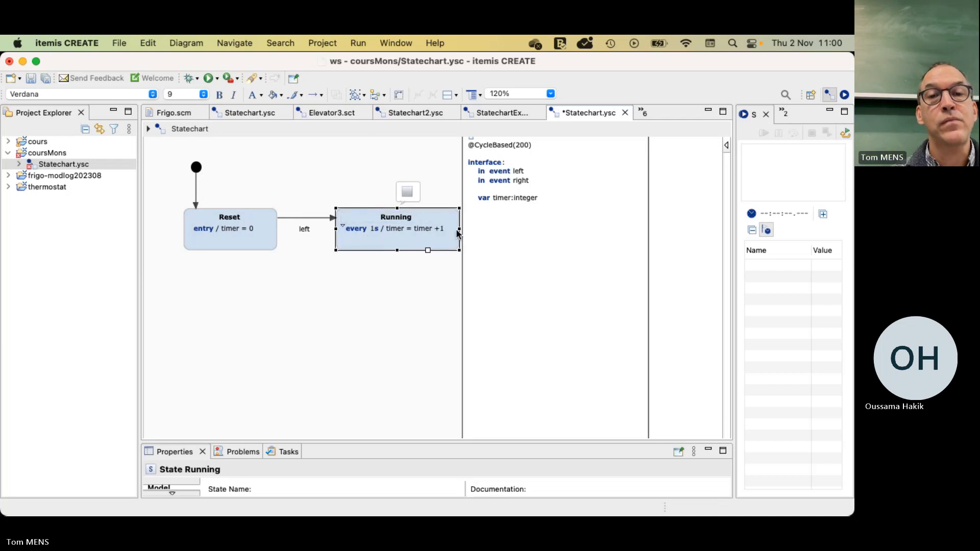
pyautogui.click(382, 308)
pyautogui.click(467, 229)
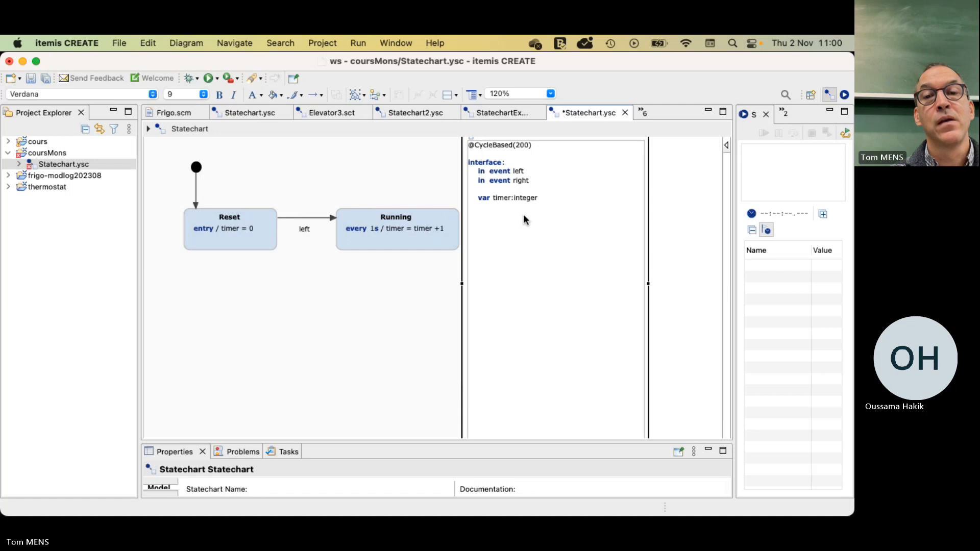
pyautogui.moveTo(462, 283); pyautogui.dragTo(484, 283)
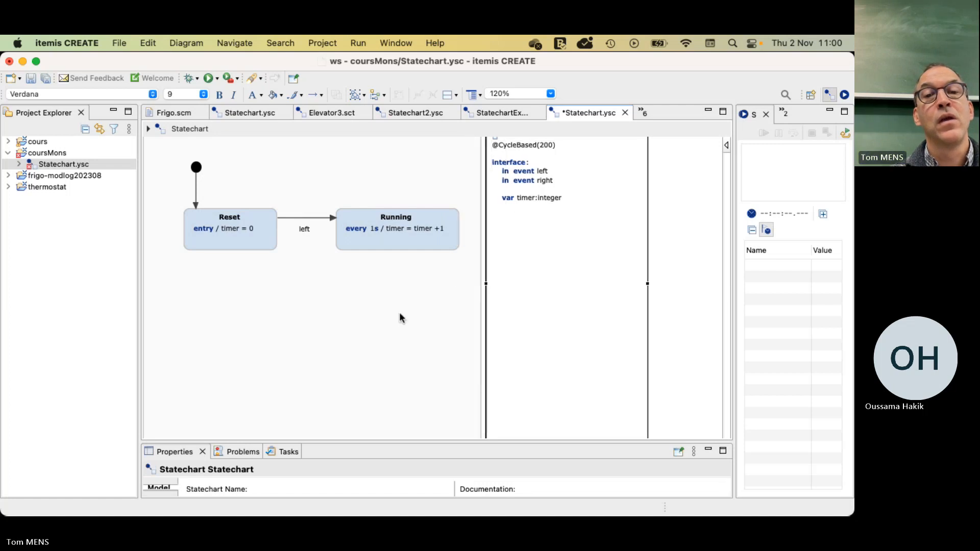
pyautogui.click(379, 323)
# Step: Extend the Running reaction with "; display(timer)", placing the display call on its own indented line
pyautogui.moveTo(394, 251)
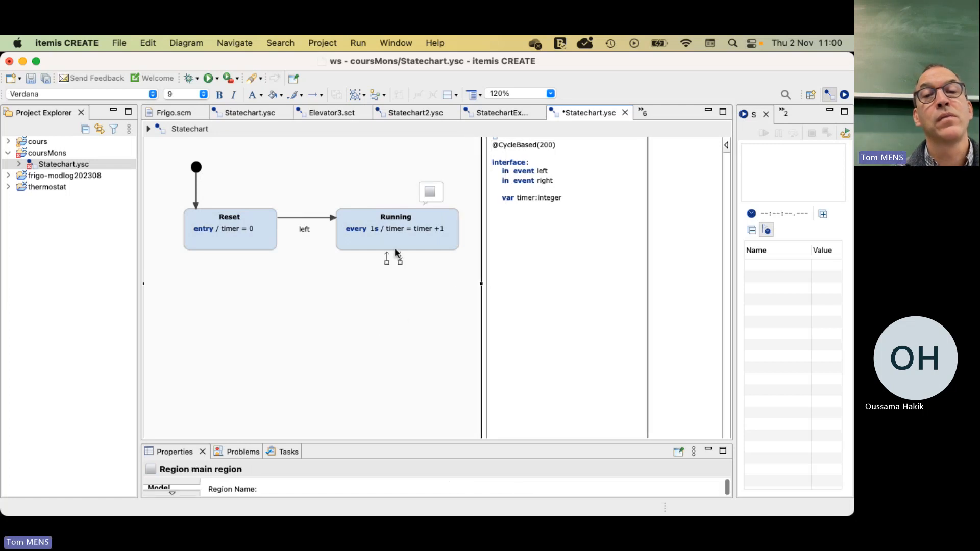
pyautogui.click(421, 229)
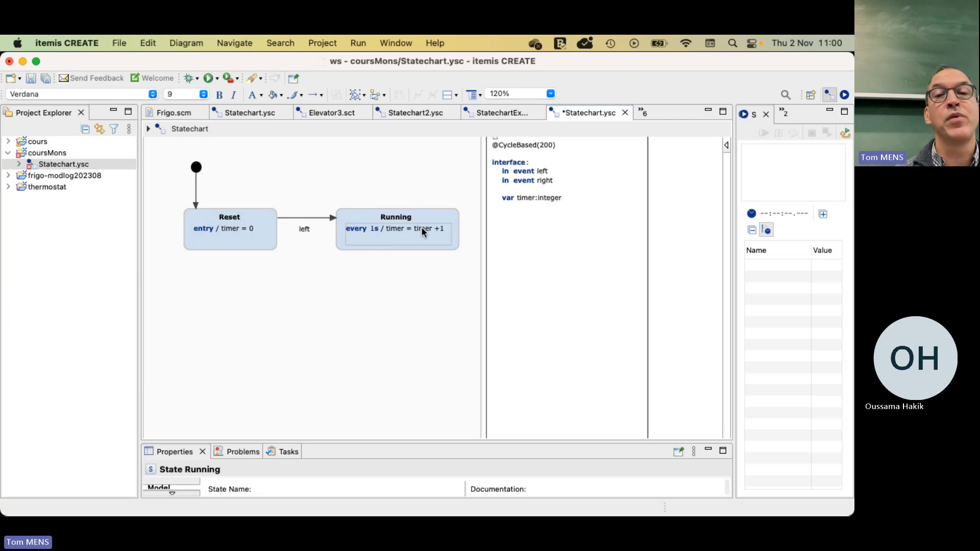
pyautogui.click(422, 229)
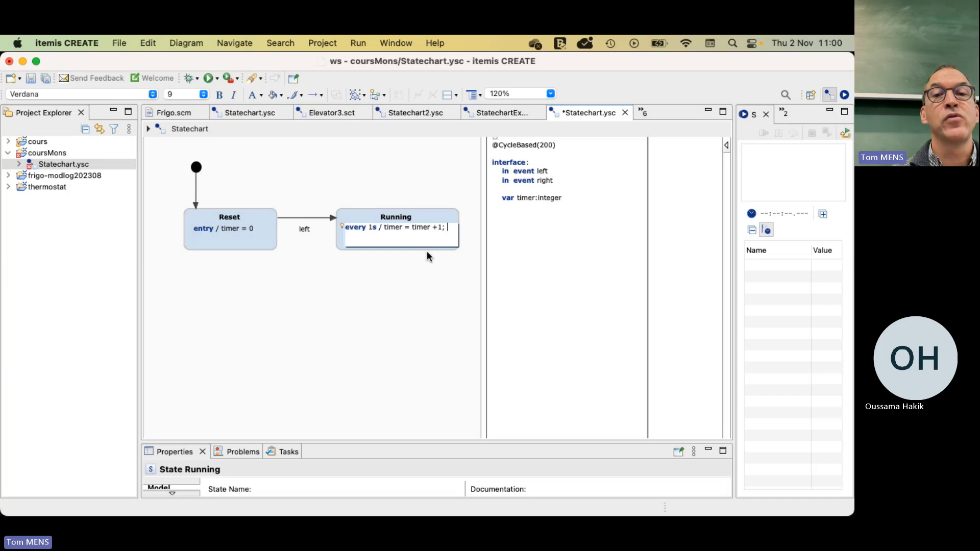
pyautogui.moveTo(427, 250)
pyautogui.write('; display')
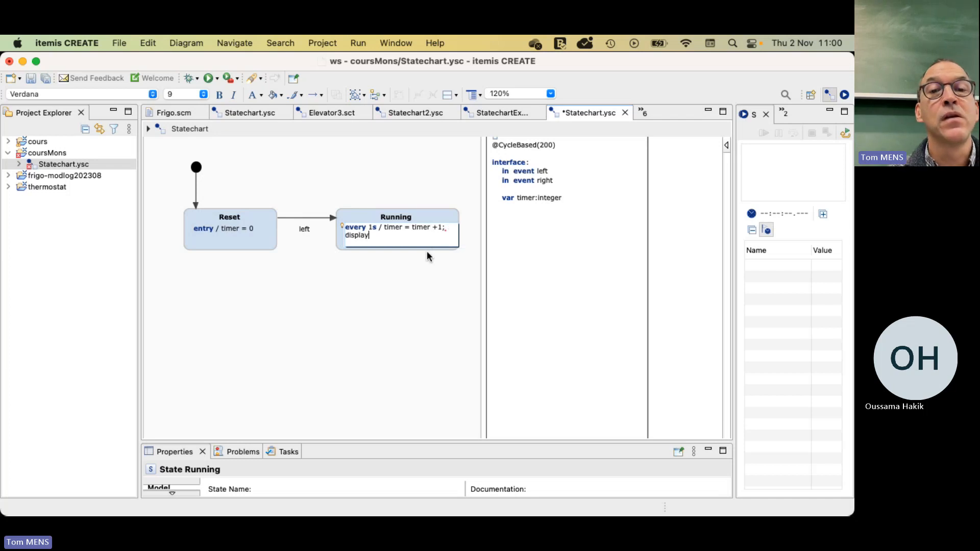
pyautogui.write('(t)im')
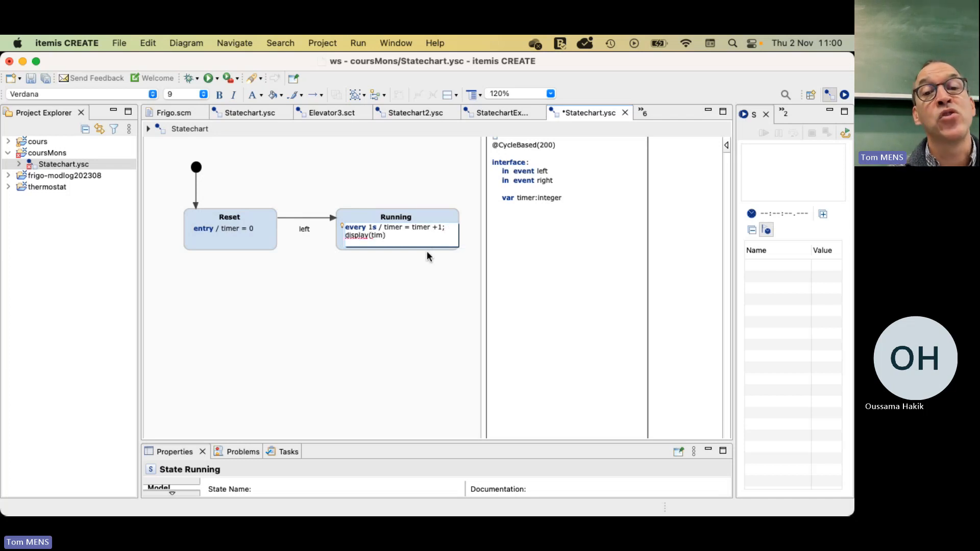
pyautogui.write('er')
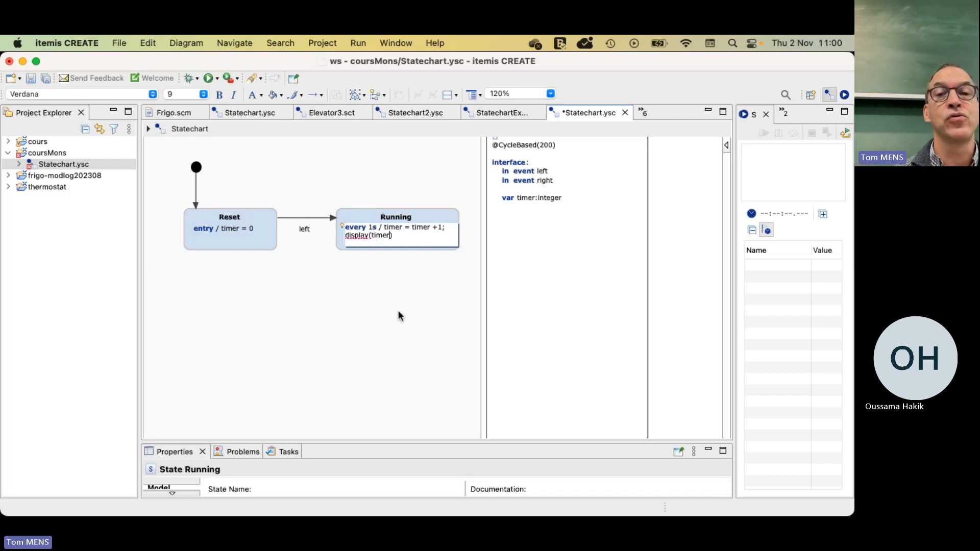
pyautogui.click(379, 244)
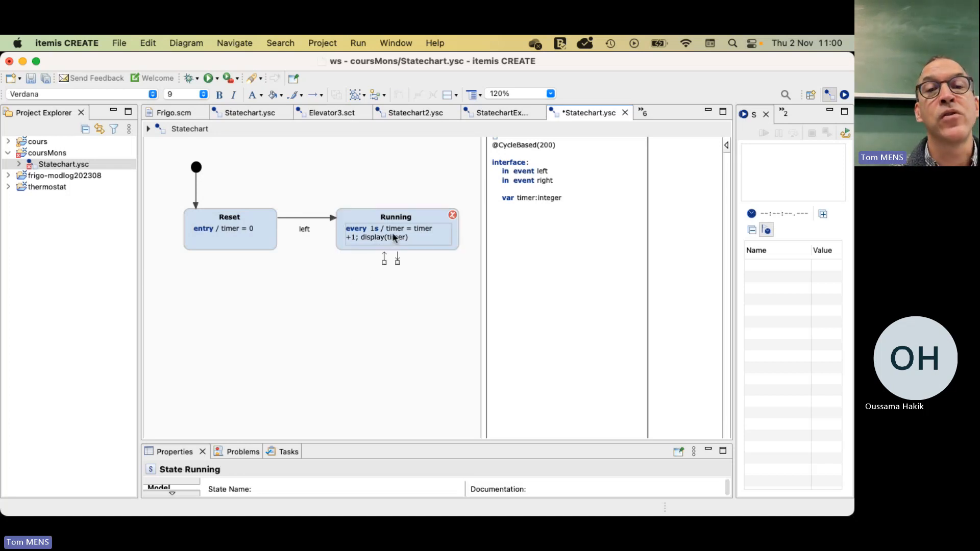
pyautogui.click(364, 236)
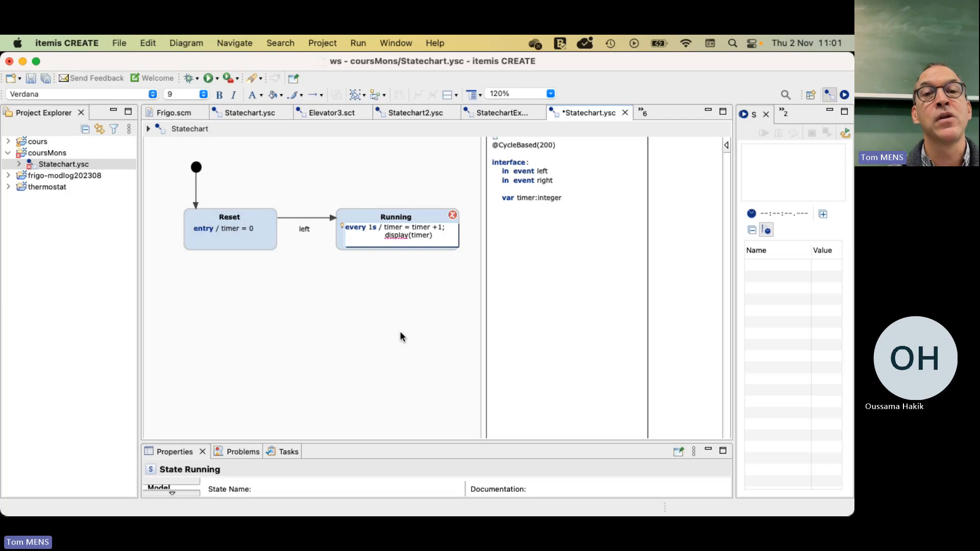
pyautogui.click(403, 293)
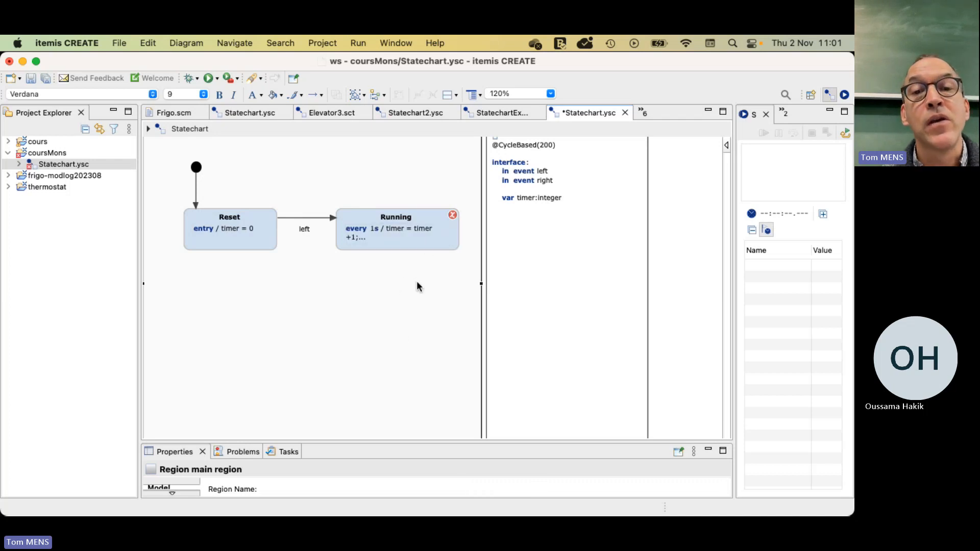
# Step: Make the Running state taller and wider so both lines of its reaction show in full
pyautogui.click(416, 232)
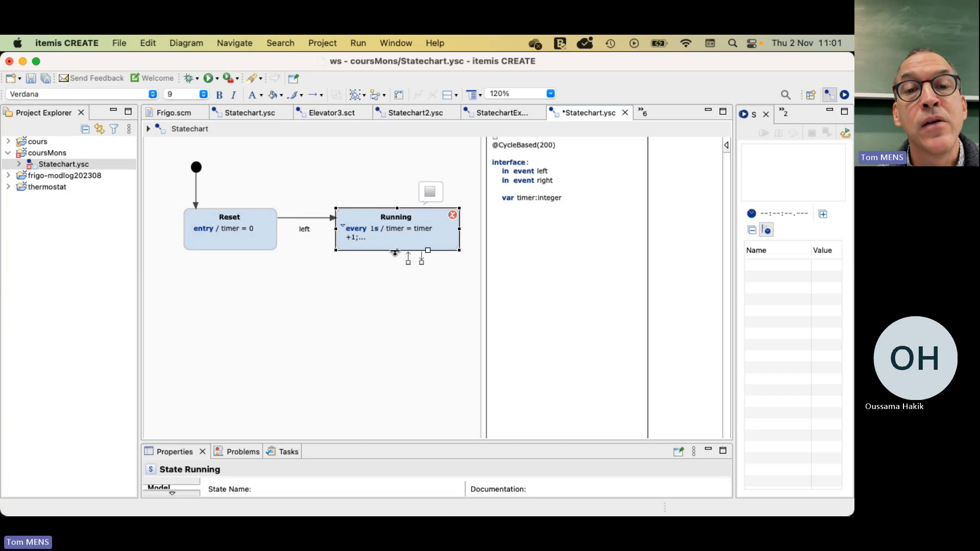
pyautogui.moveTo(395, 251); pyautogui.dragTo(394, 275)
pyautogui.click(391, 307)
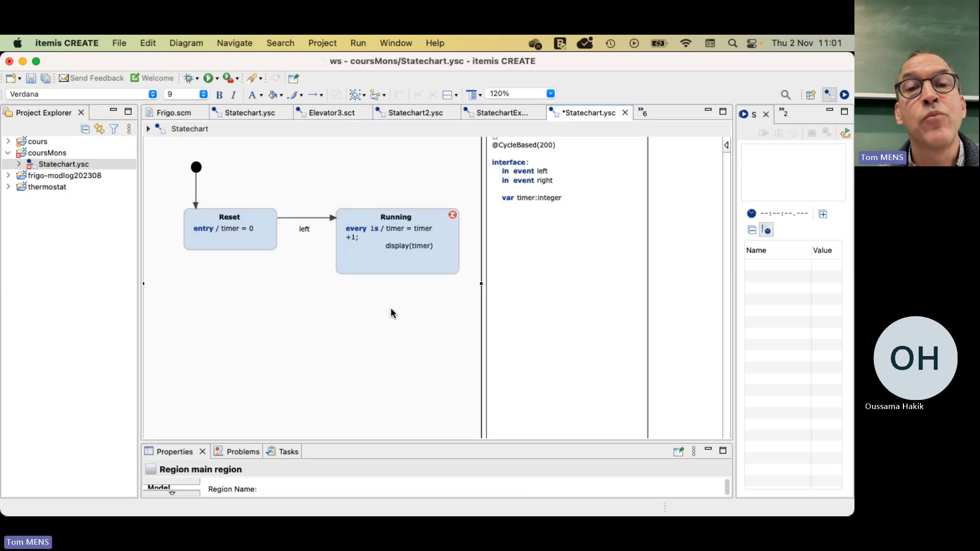
pyautogui.click(459, 244)
pyautogui.moveTo(459, 241); pyautogui.dragTo(473, 242)
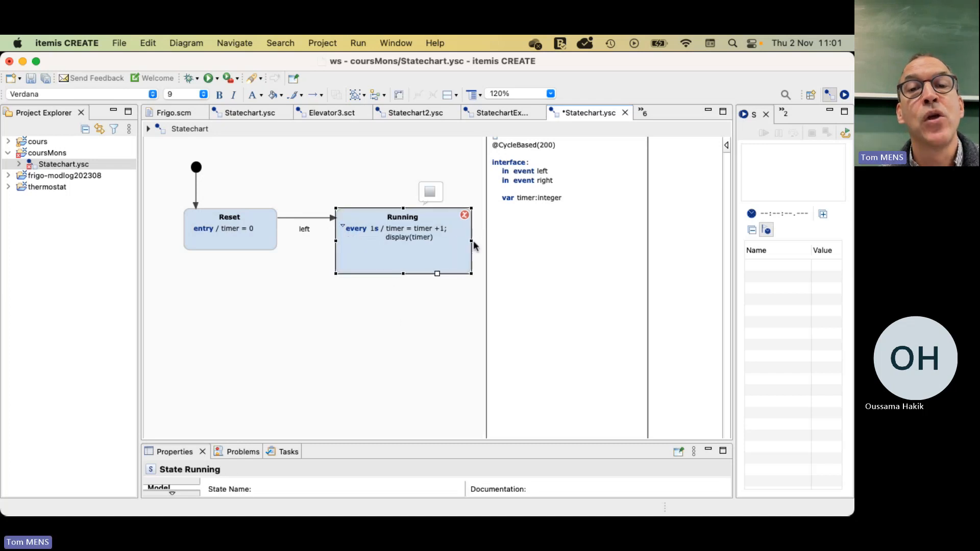
pyautogui.click(422, 329)
# Step: Declare "operation display(t:integer)" in the interface below the timer variable
pyautogui.moveTo(467, 217)
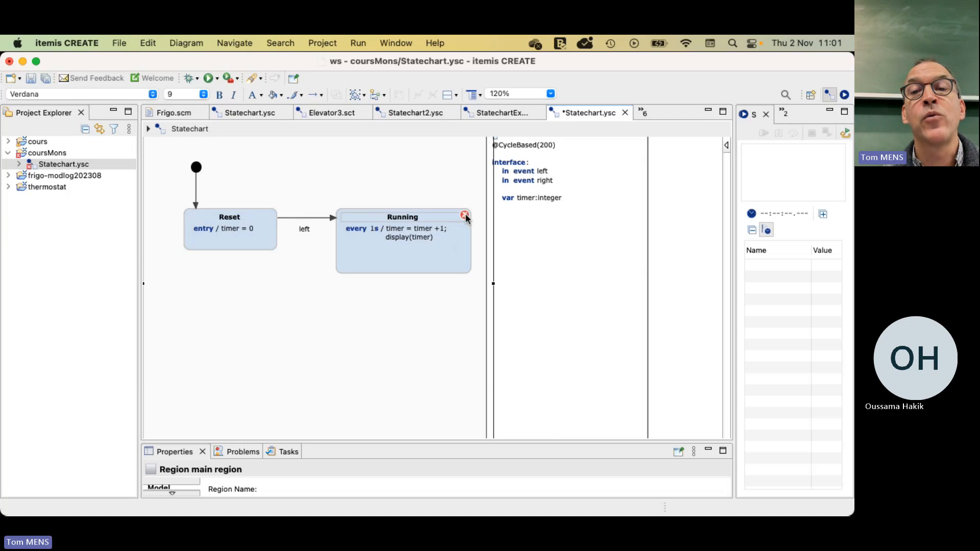
pyautogui.click(553, 196)
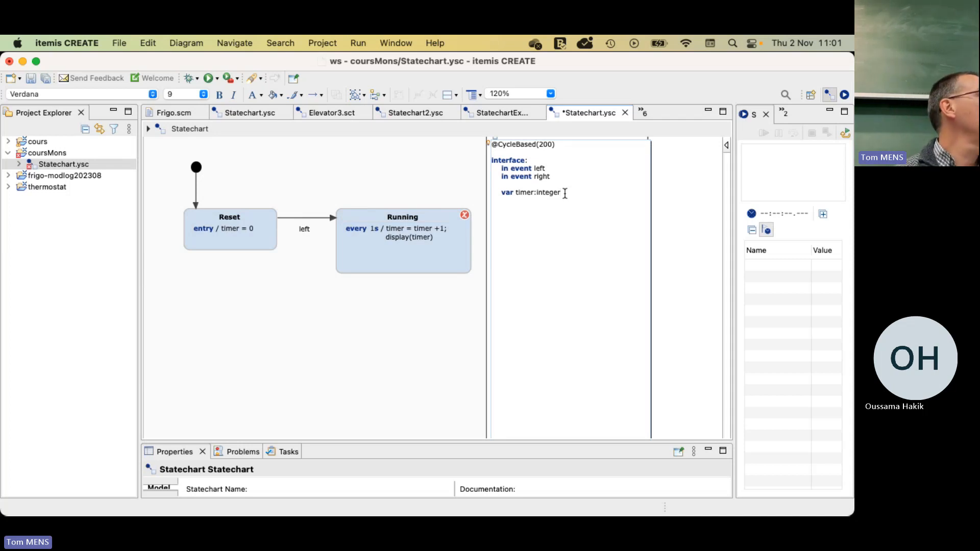
pyautogui.press('Return')
pyautogui.press('Return')
pyautogui.write('ope')
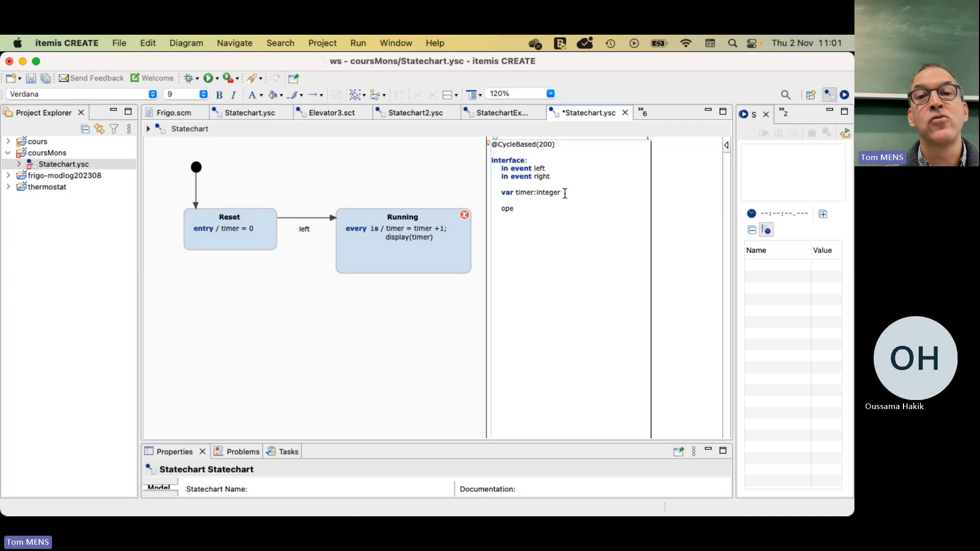
pyautogui.write('ration dis')
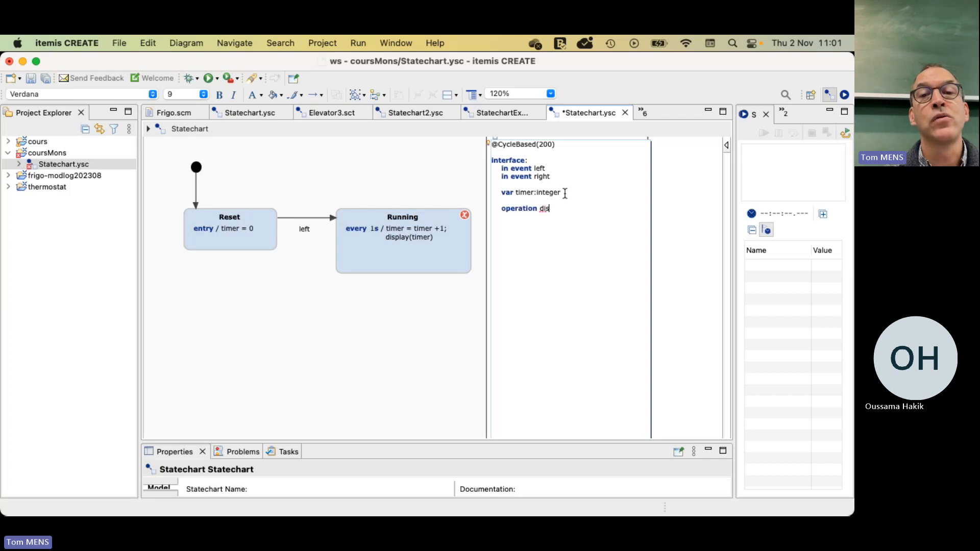
pyautogui.write('play(timer')
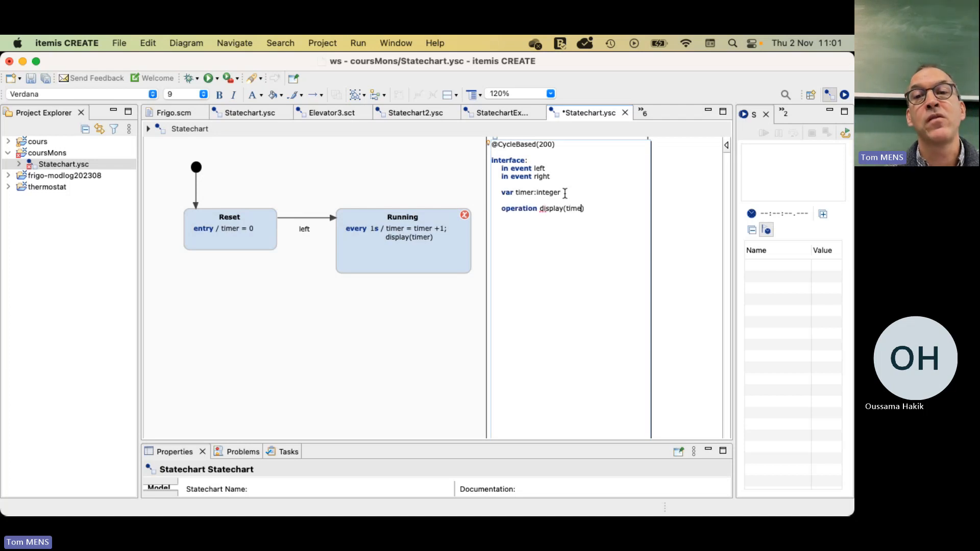
pyautogui.press('BackSpace')
pyautogui.press('BackSpace')
pyautogui.press('BackSpace')
pyautogui.press('BackSpace')
pyautogui.write(':int')
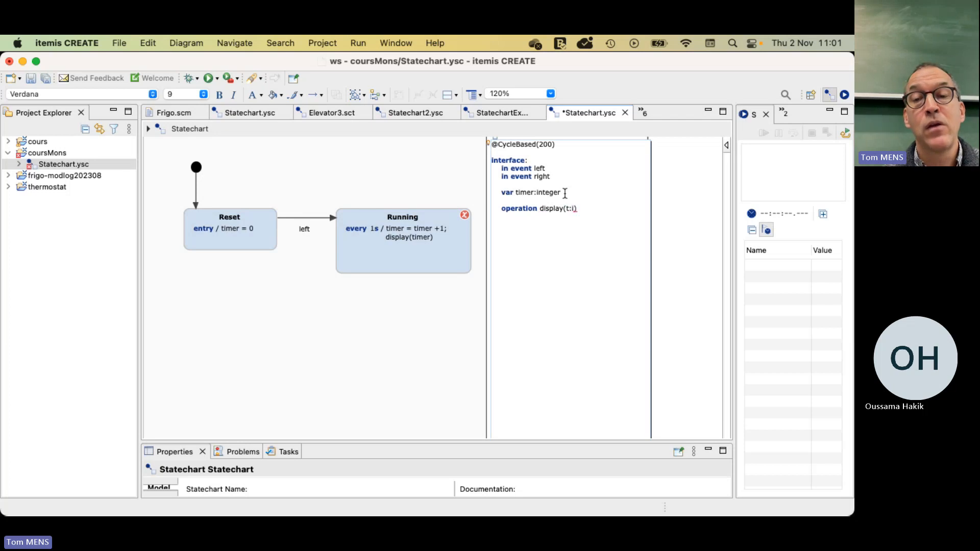
pyautogui.write('eger')
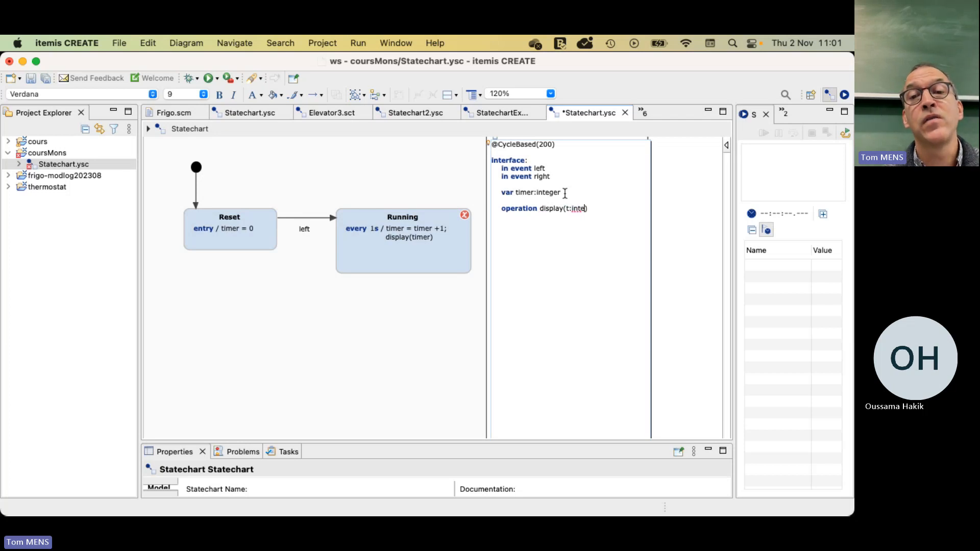
pyautogui.click(406, 318)
# Step: Run Statechart.ysc as a Statechart Simulation and save the modified statechart when asked
pyautogui.moveTo(406, 319)
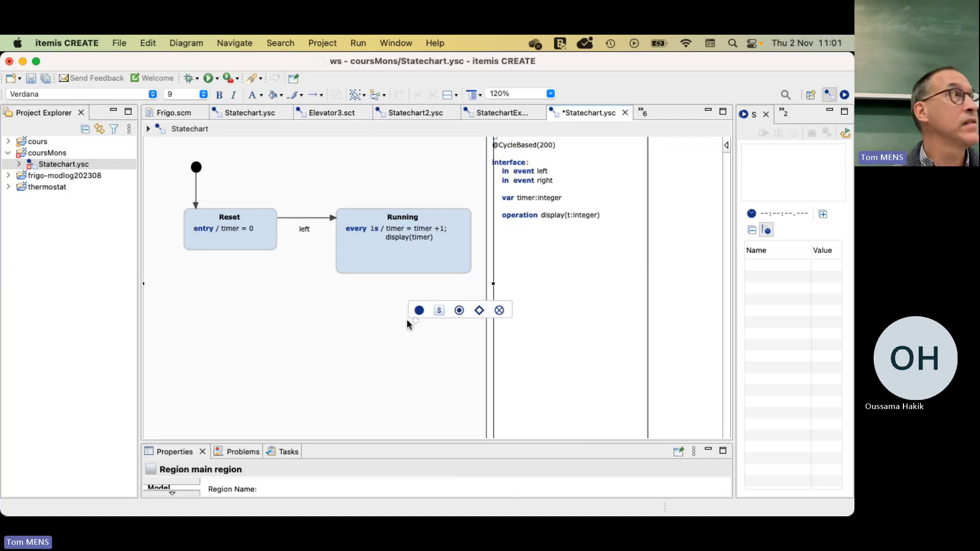
pyautogui.moveTo(401, 240)
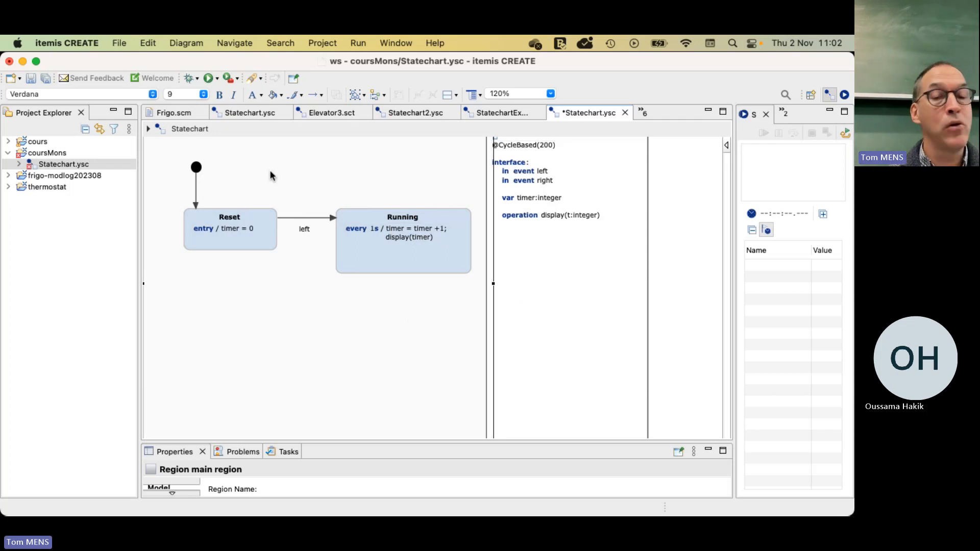
pyautogui.moveTo(226, 189)
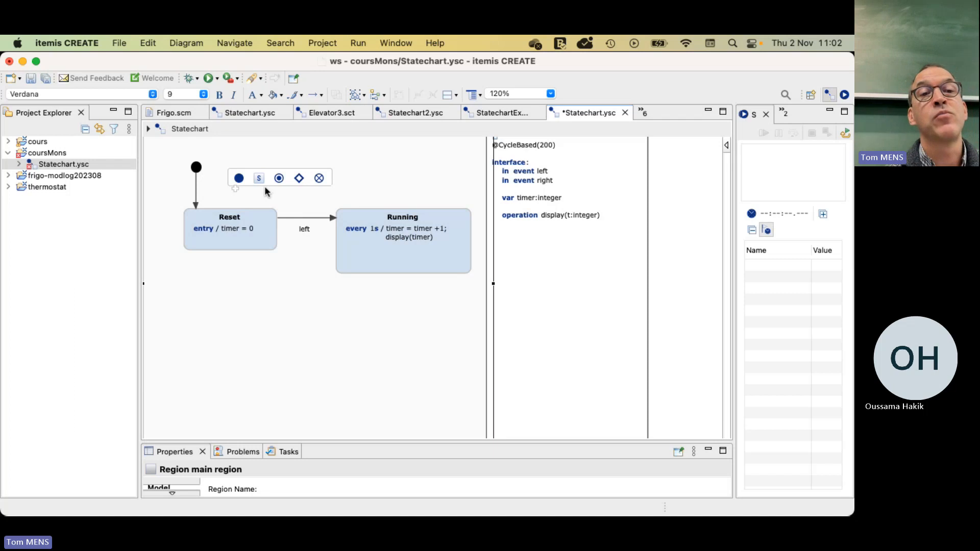
pyautogui.click(209, 79)
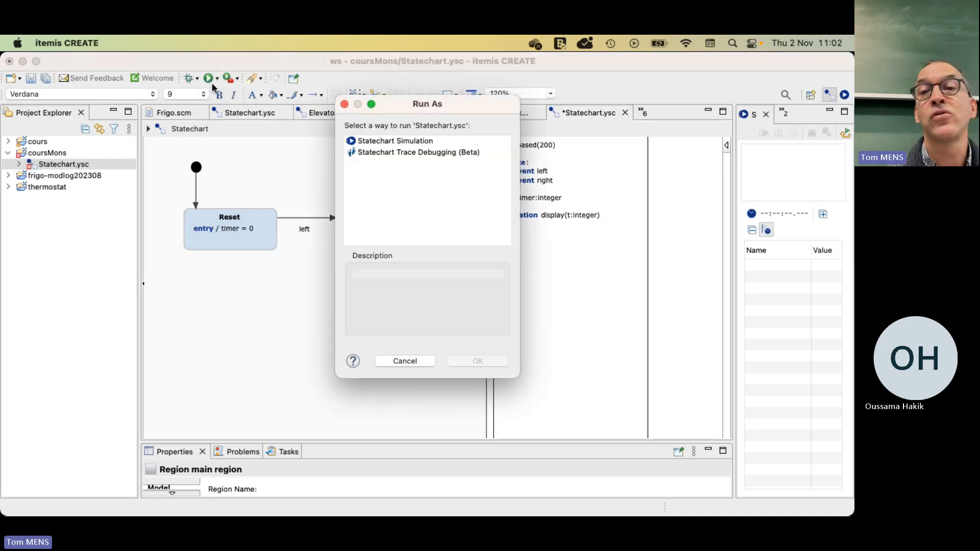
pyautogui.click(403, 141)
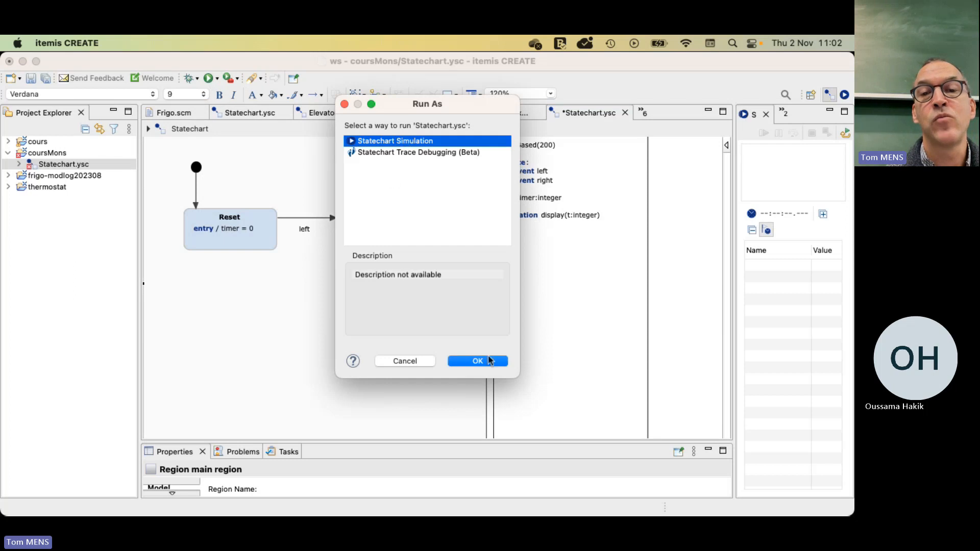
pyautogui.click(491, 361)
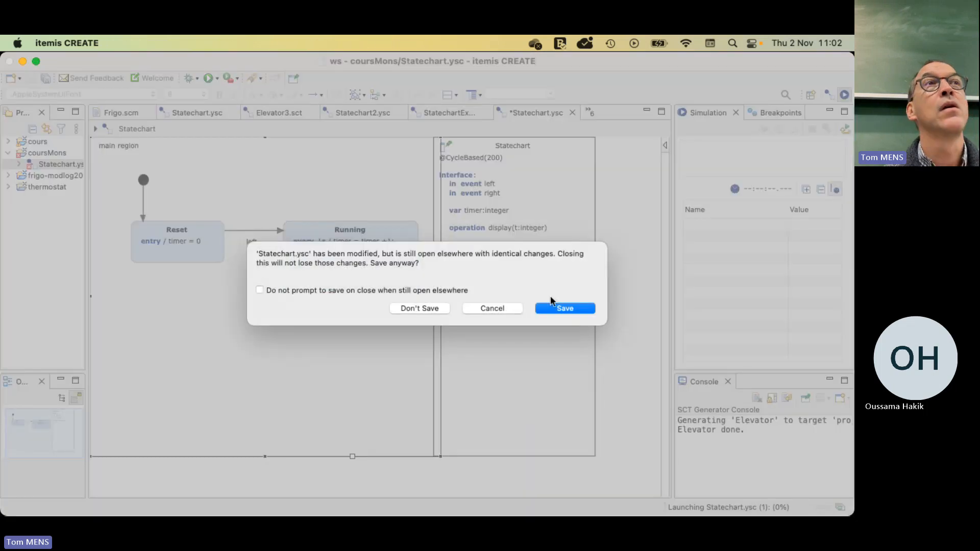
pyautogui.click(563, 307)
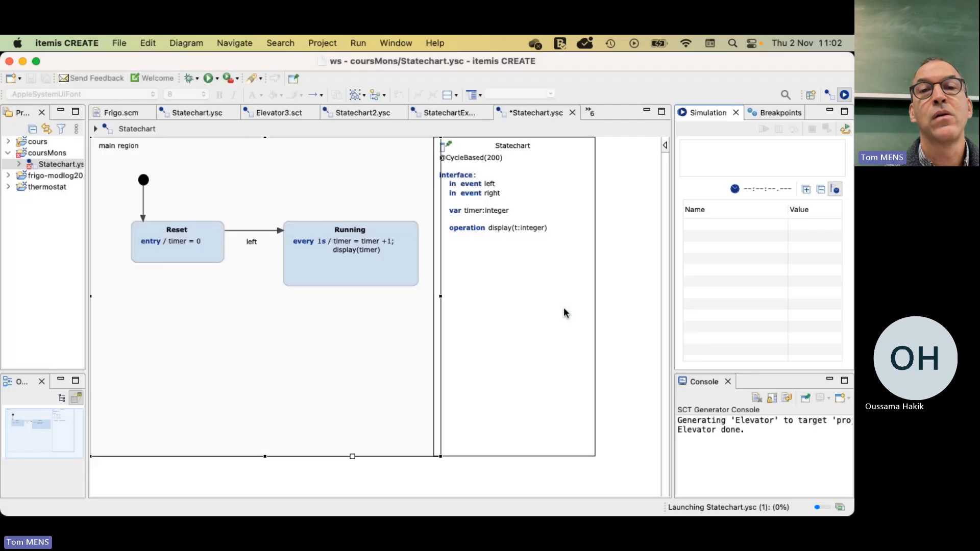
pyautogui.click(553, 312)
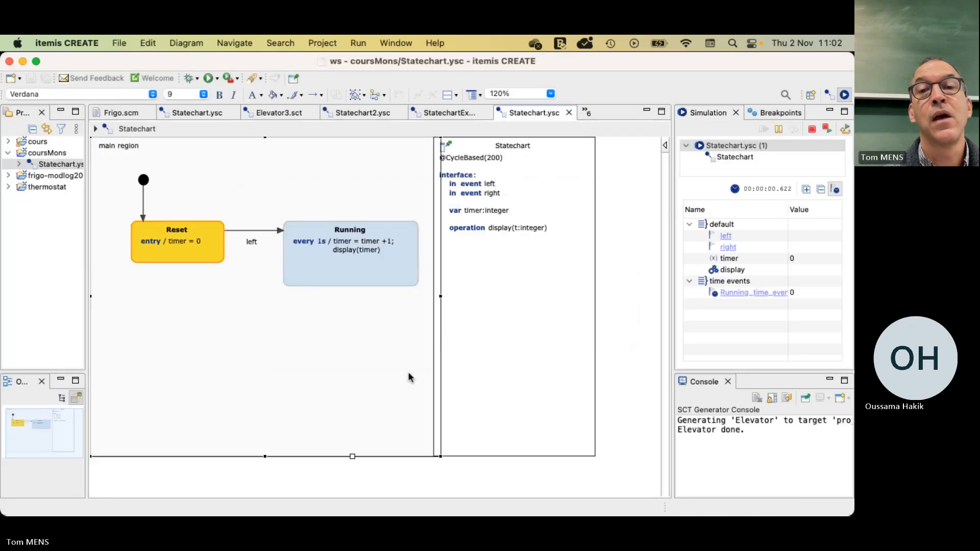
# Step: Shift the statechart's definition section slightly so it no longer overlaps the main region's border
pyautogui.moveTo(479, 350); pyautogui.dragTo(547, 148)
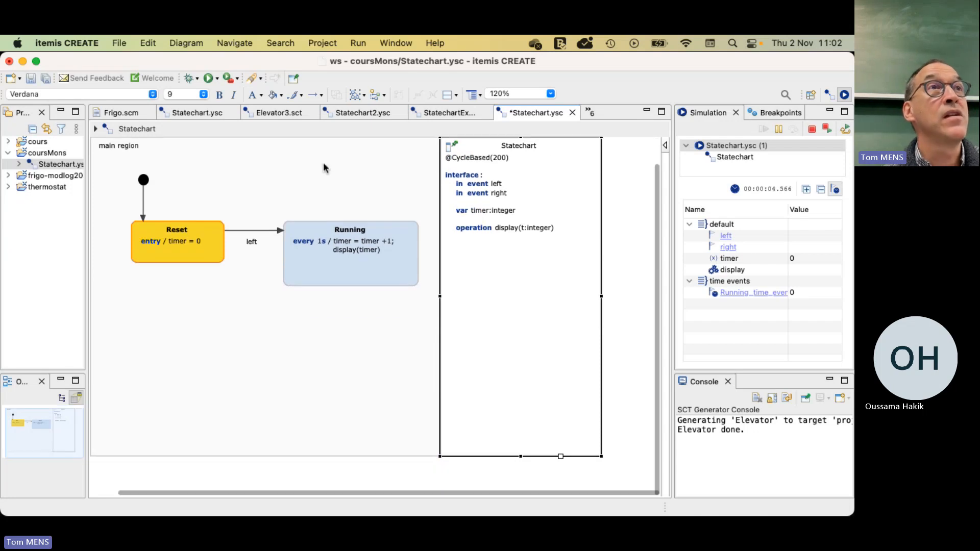
pyautogui.moveTo(323, 162)
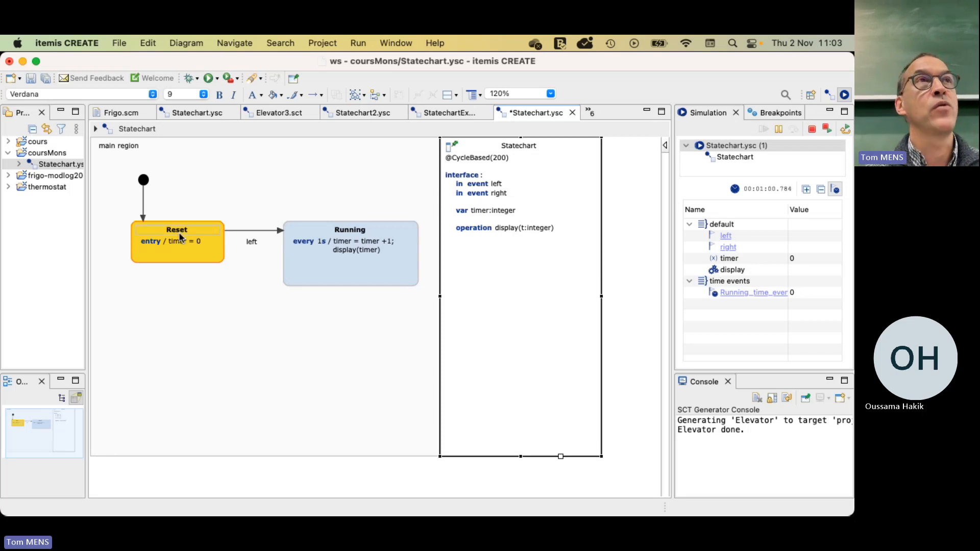
pyautogui.moveTo(185, 259)
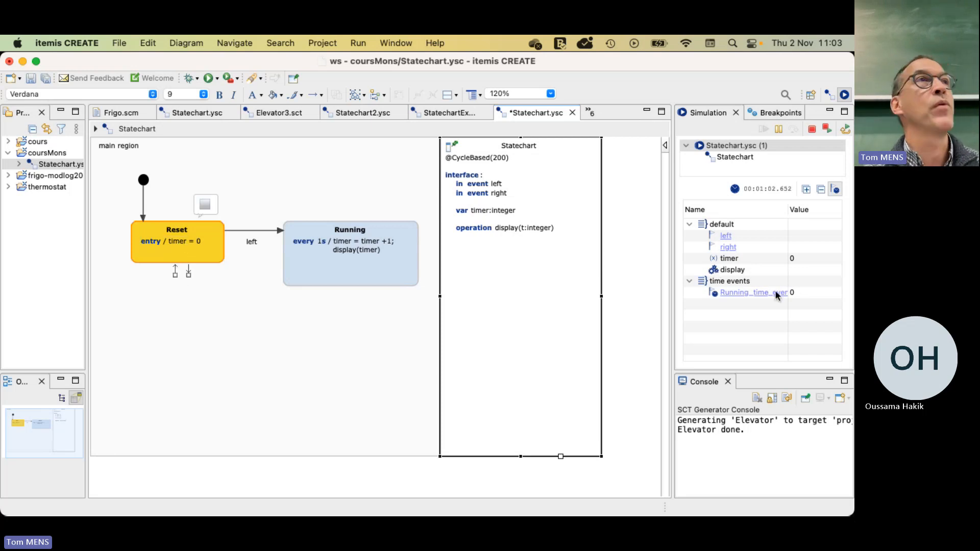
# Step: Raise the left event in the simulation, watch how the timer variable counts, and stop the simulation
pyautogui.click(794, 257)
pyautogui.click(774, 262)
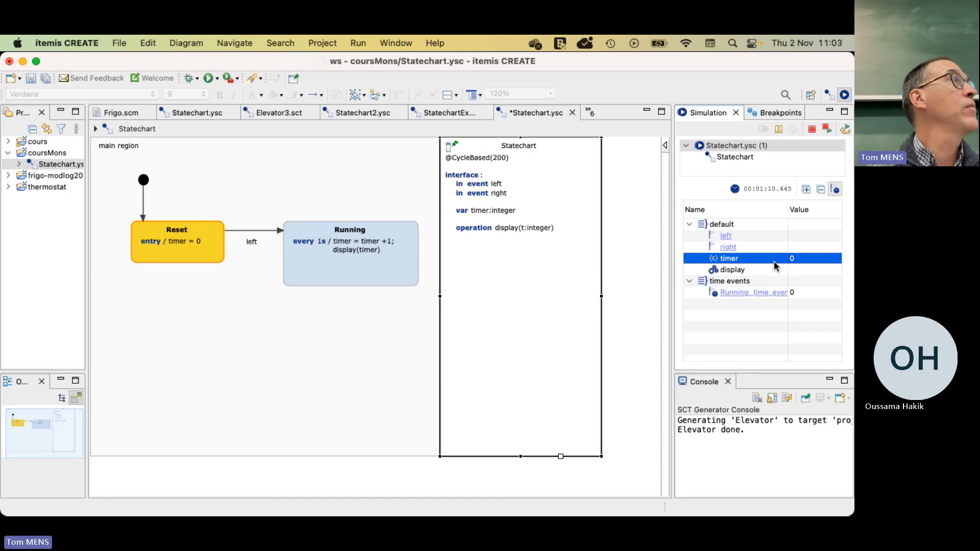
pyautogui.click(726, 236)
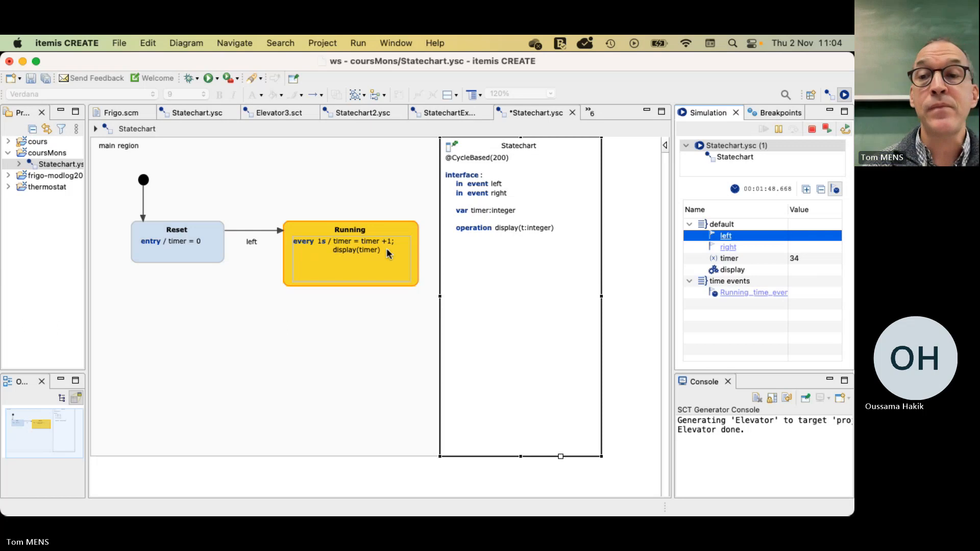
pyautogui.click(811, 131)
pyautogui.click(423, 338)
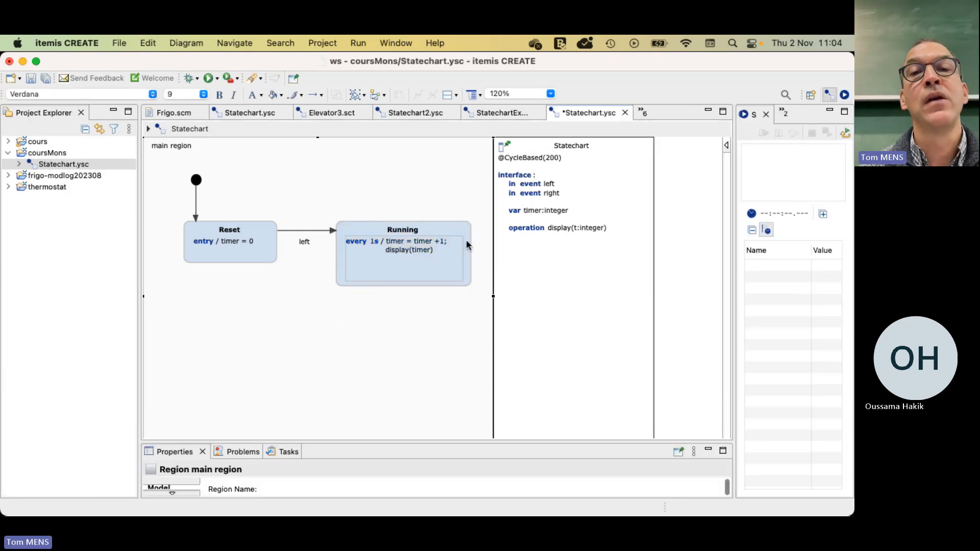
# Step: Add a new state named "Paused" in the main region below the Running state
pyautogui.click(726, 147)
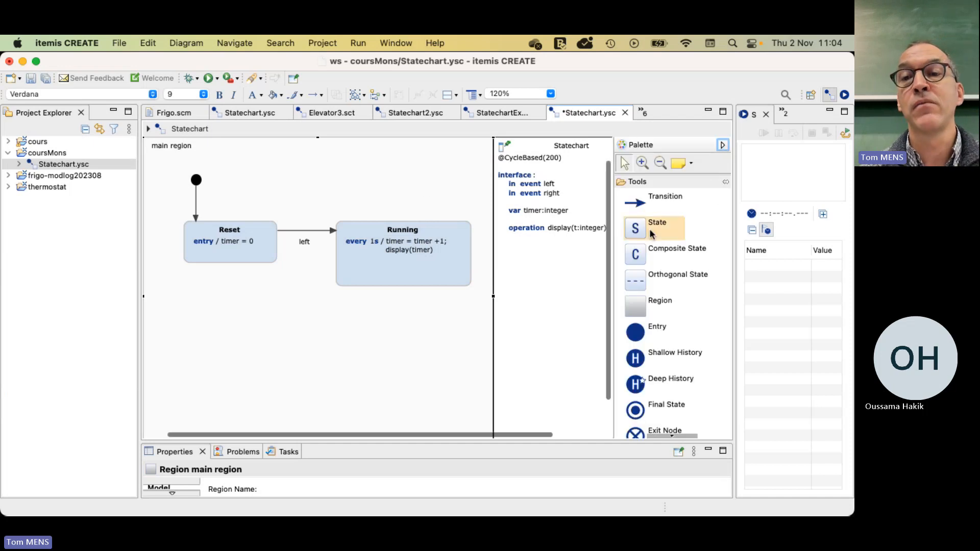
pyautogui.click(723, 146)
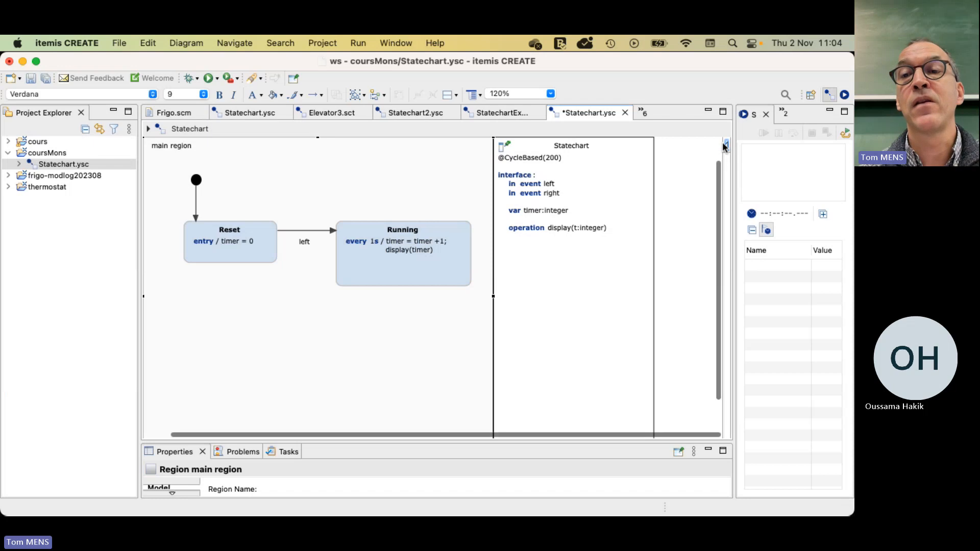
pyautogui.click(726, 146)
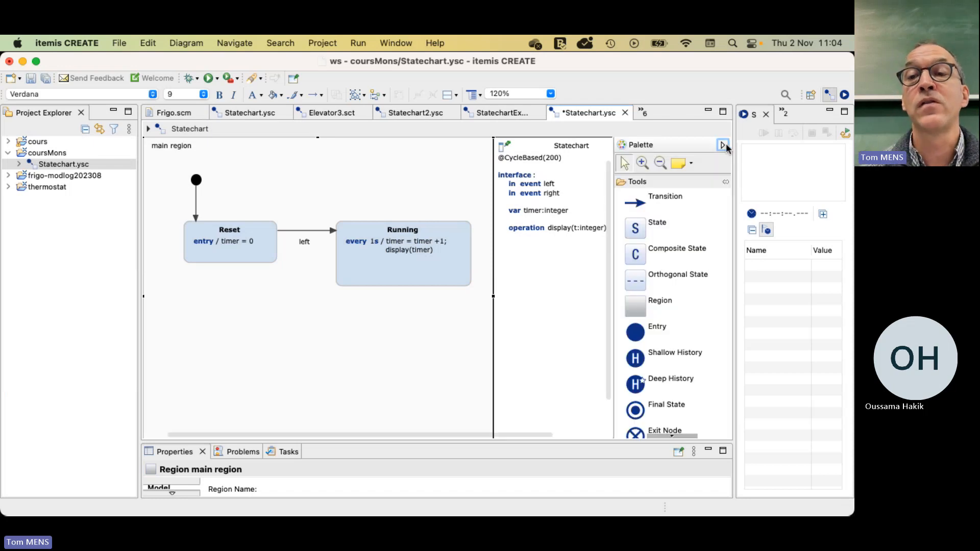
pyautogui.click(636, 229)
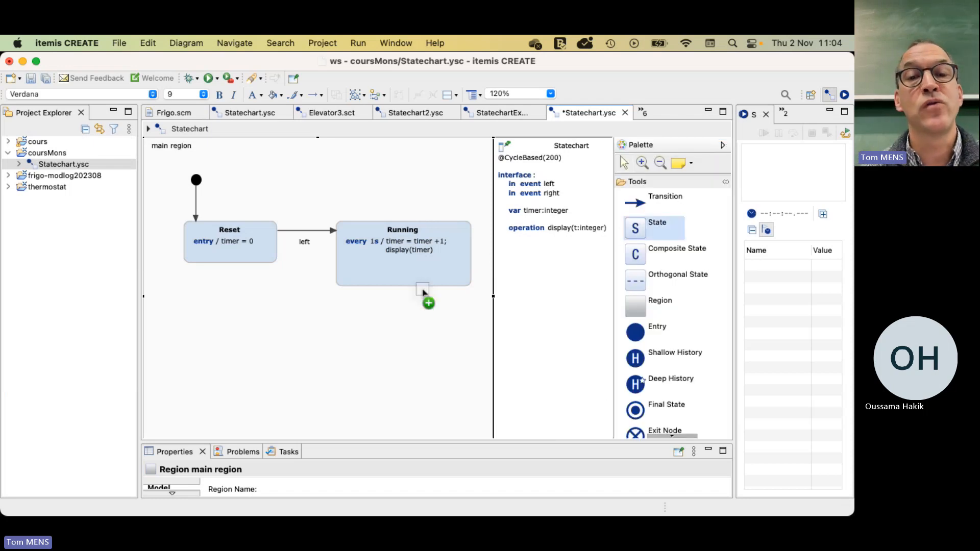
pyautogui.click(370, 336)
pyautogui.click(401, 312)
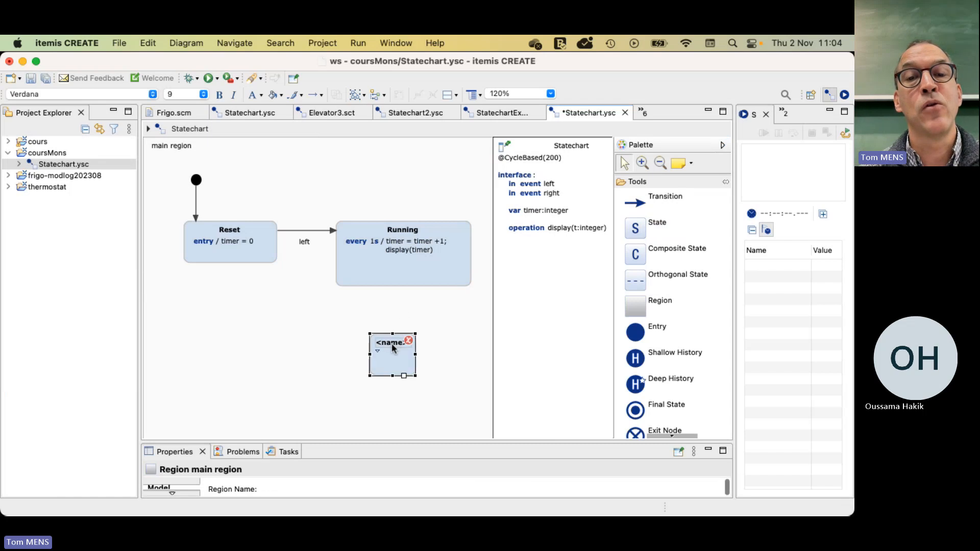
pyautogui.doubleClick(391, 343)
pyautogui.write('Paused')
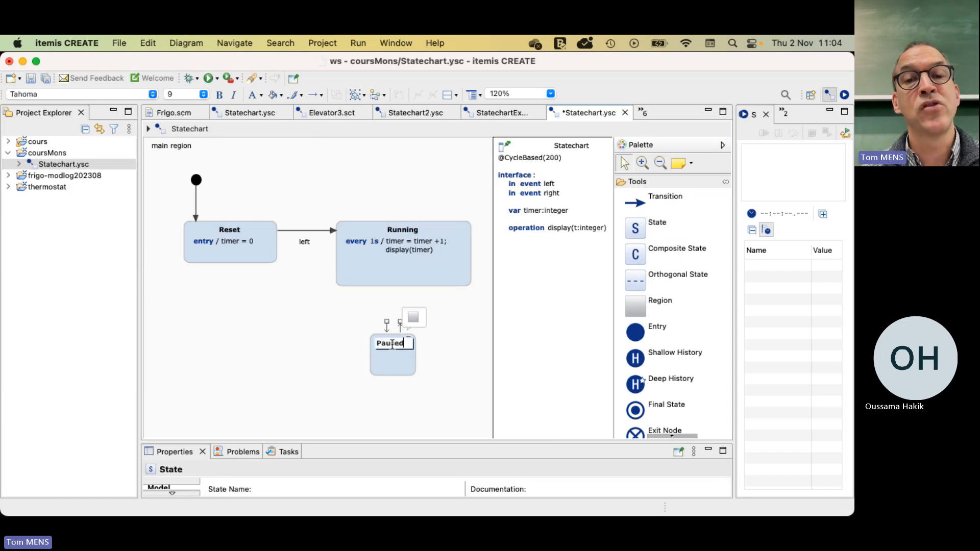
pyautogui.click(302, 359)
pyautogui.click(396, 364)
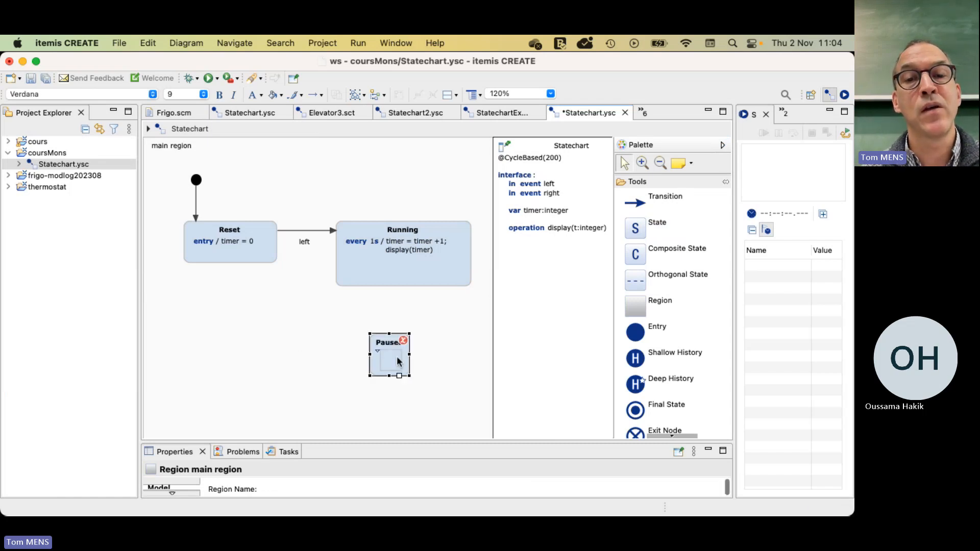
# Step: Add another state named "Stopped" in the main region below the Reset state
pyautogui.click(632, 234)
pyautogui.click(208, 333)
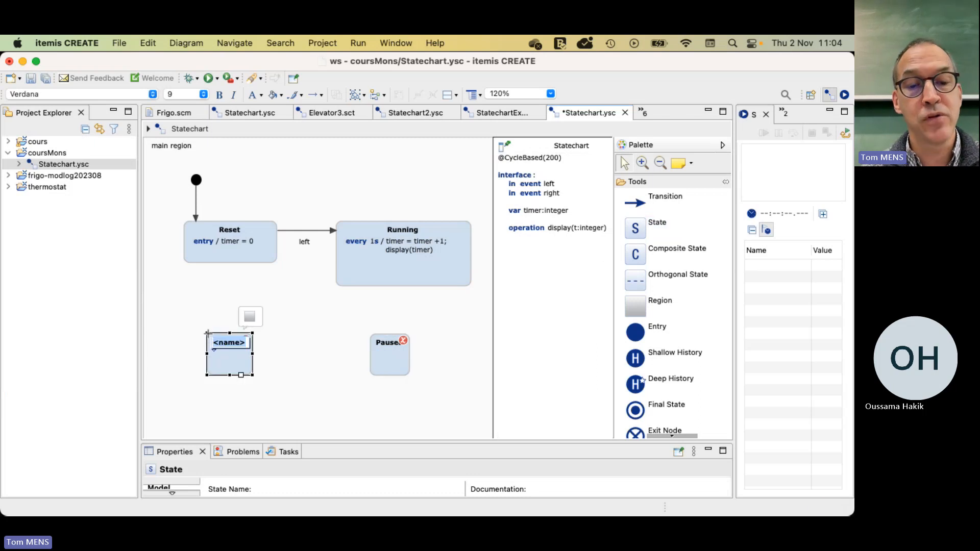
pyautogui.write('Stopped')
pyautogui.click(288, 358)
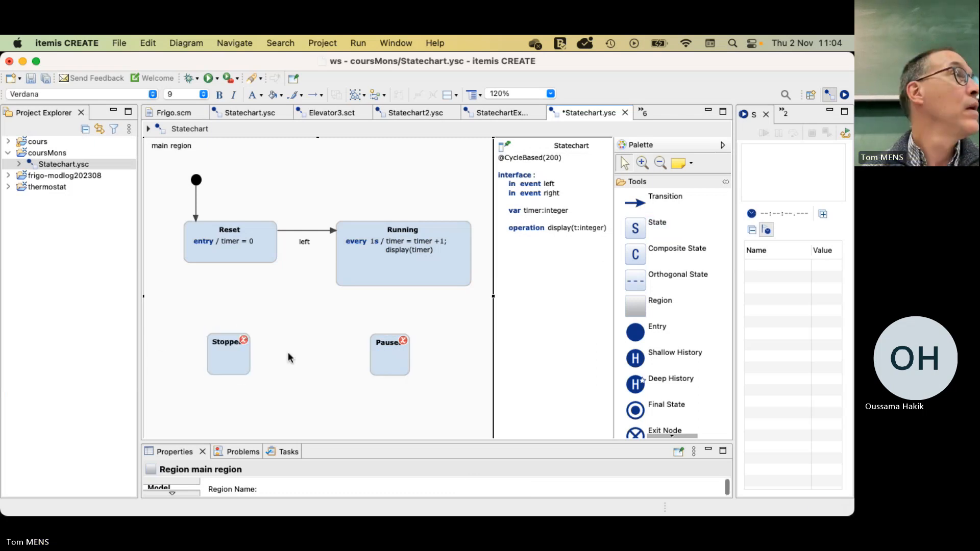
pyautogui.moveTo(288, 356)
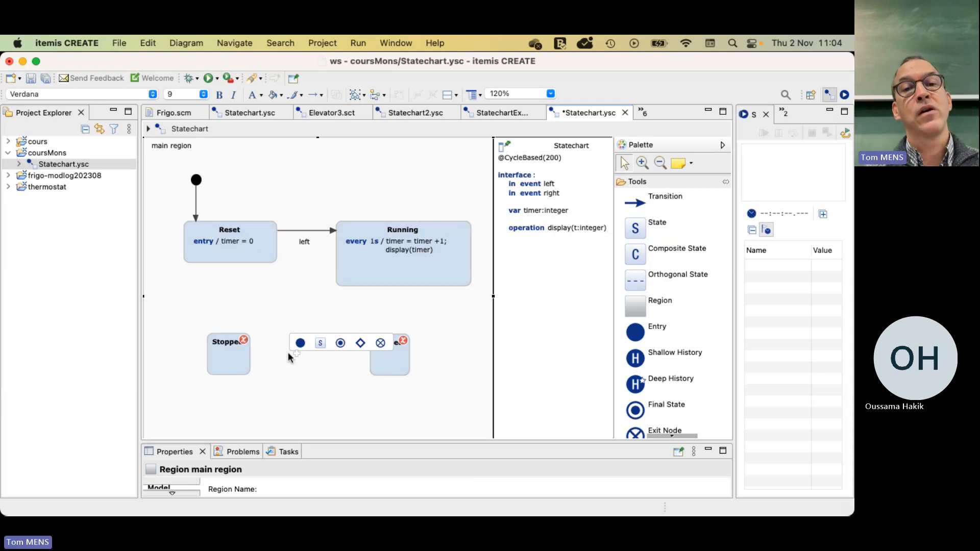
# Step: Draw a transition from the Running state down to the Paused state
pyautogui.moveTo(402, 345)
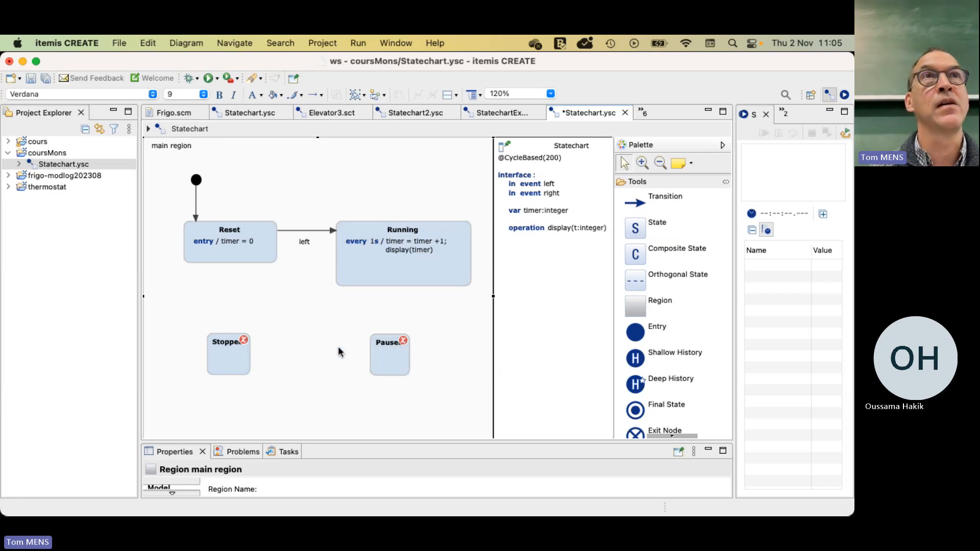
pyautogui.click(635, 203)
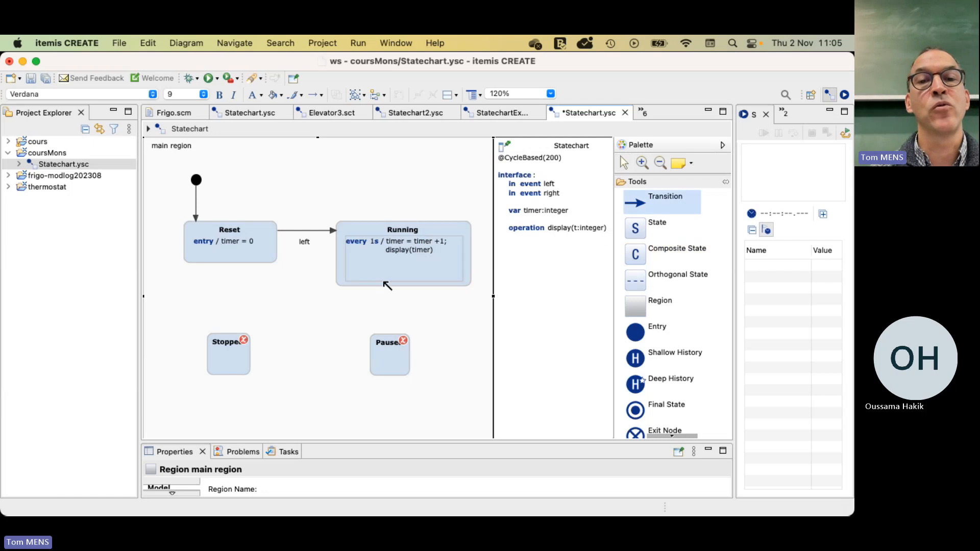
pyautogui.moveTo(386, 273); pyautogui.dragTo(388, 345)
pyautogui.click(338, 350)
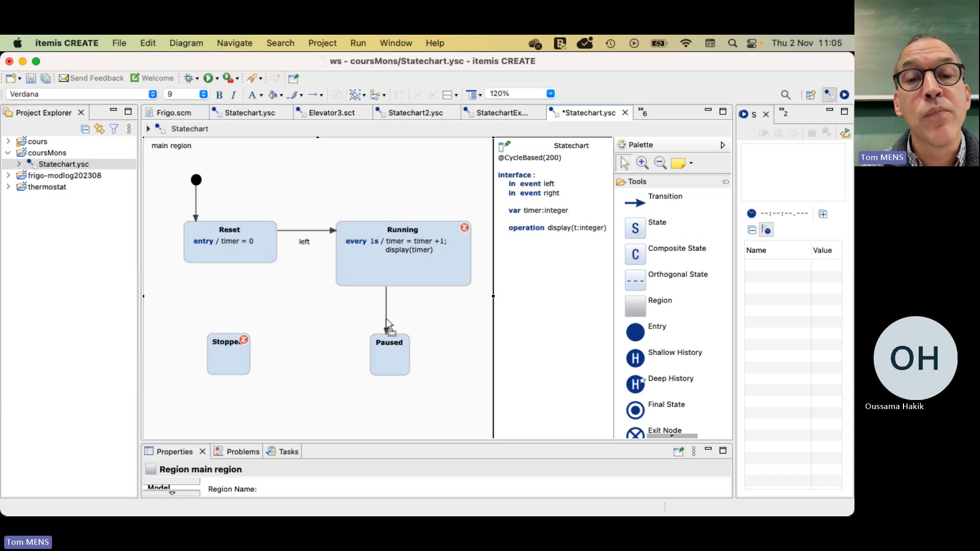
pyautogui.click(387, 327)
pyautogui.click(350, 327)
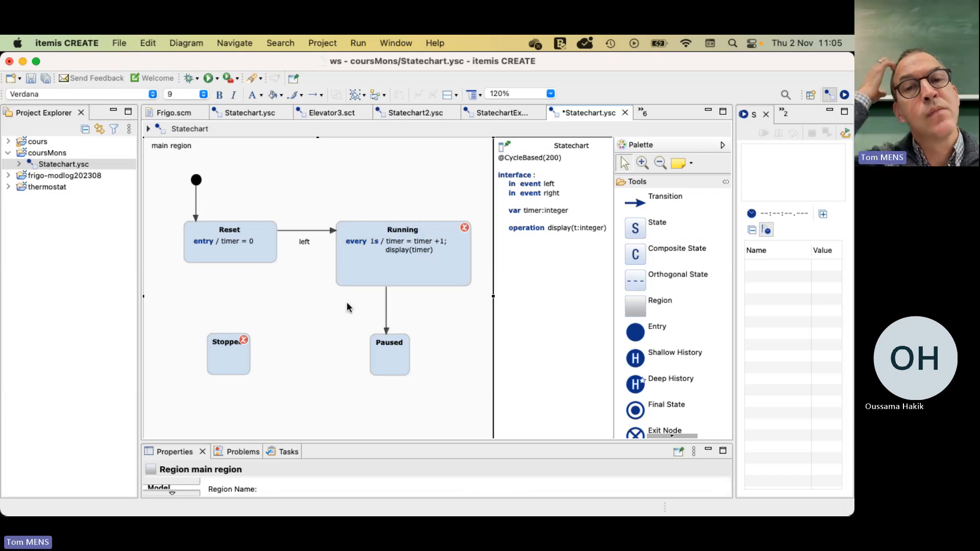
pyautogui.moveTo(331, 346)
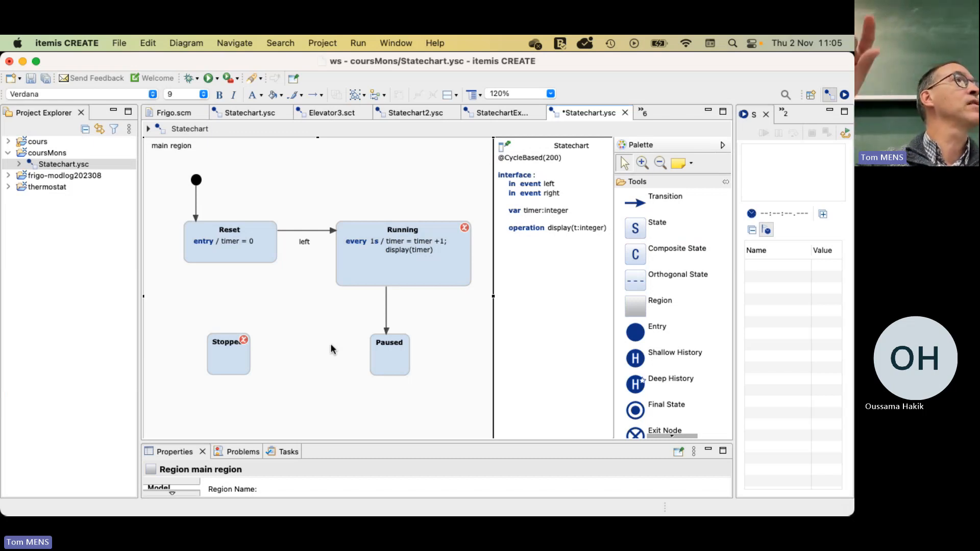
# Step: Set "right" as the trigger of the Running-to-Paused transition and place its label beside the arrow
pyautogui.click(386, 302)
pyautogui.click(386, 303)
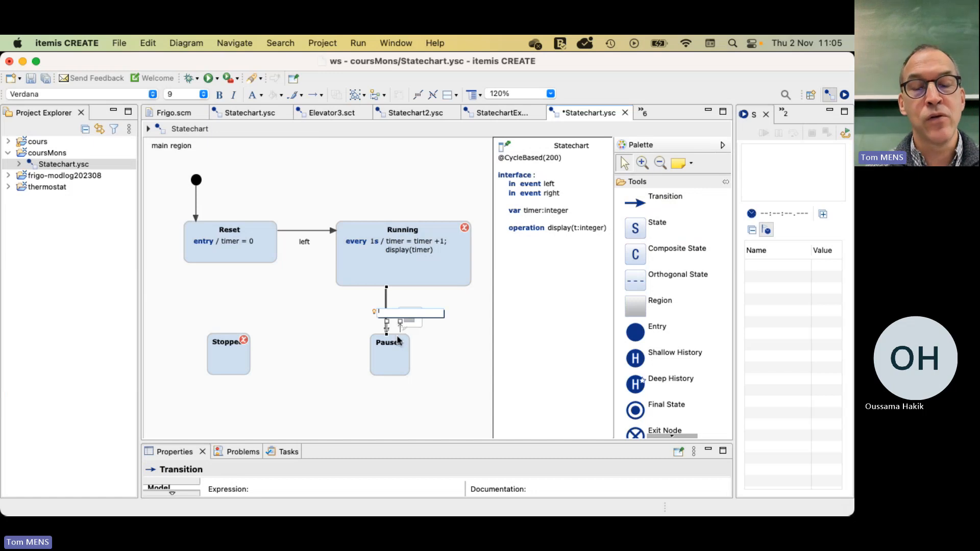
pyautogui.write('right')
pyautogui.click(347, 358)
pyautogui.moveTo(377, 313); pyautogui.dragTo(401, 313)
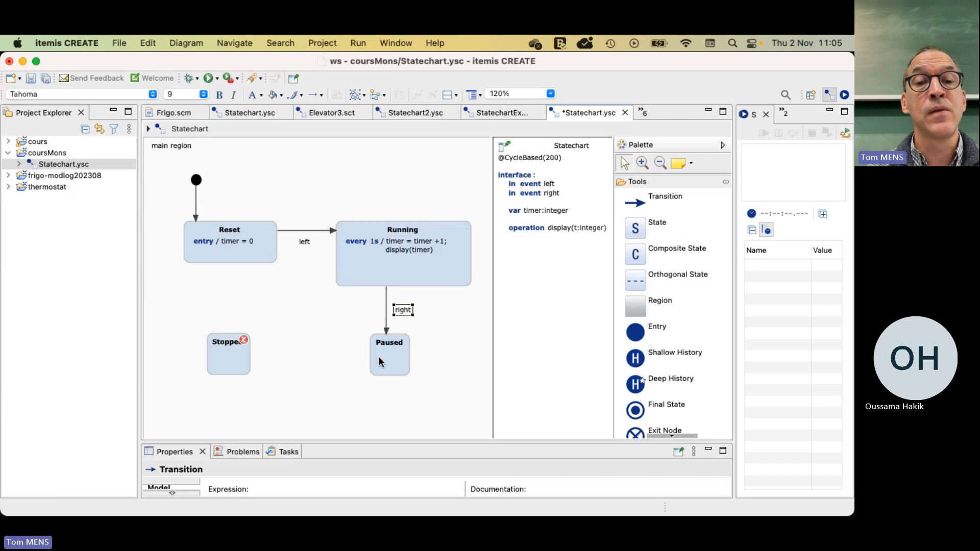
# Step: Draw a transition from the Running state to the Stopped state and select it
pyautogui.click(639, 205)
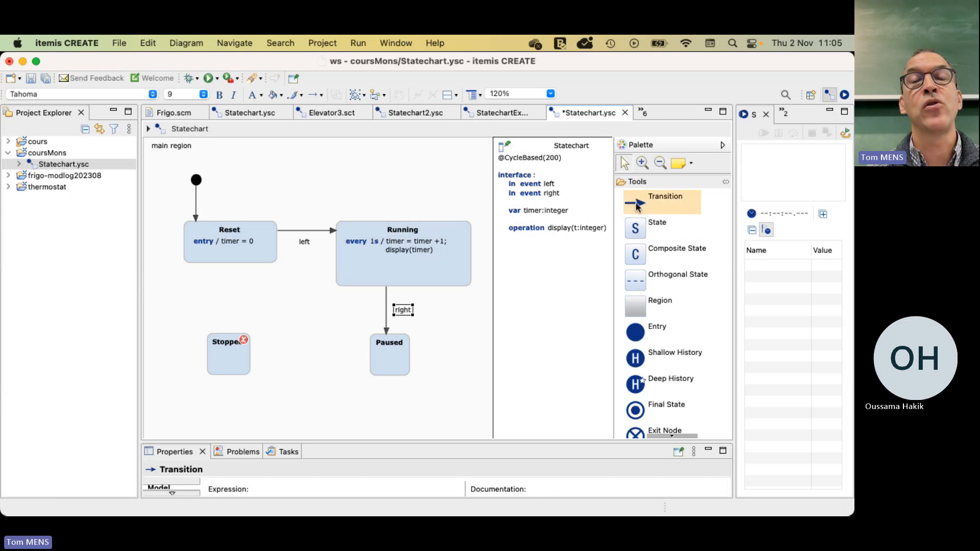
pyautogui.click(341, 274)
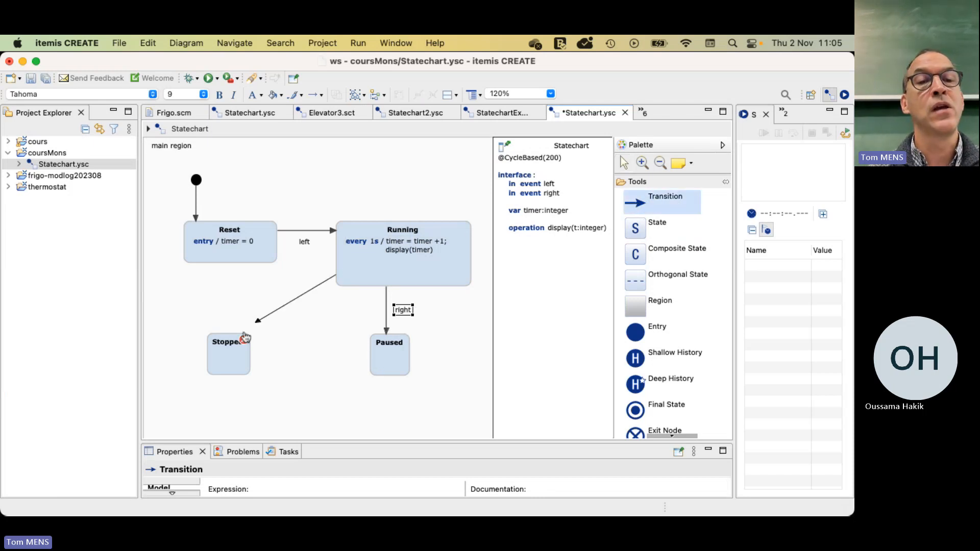
pyautogui.click(234, 345)
pyautogui.click(258, 307)
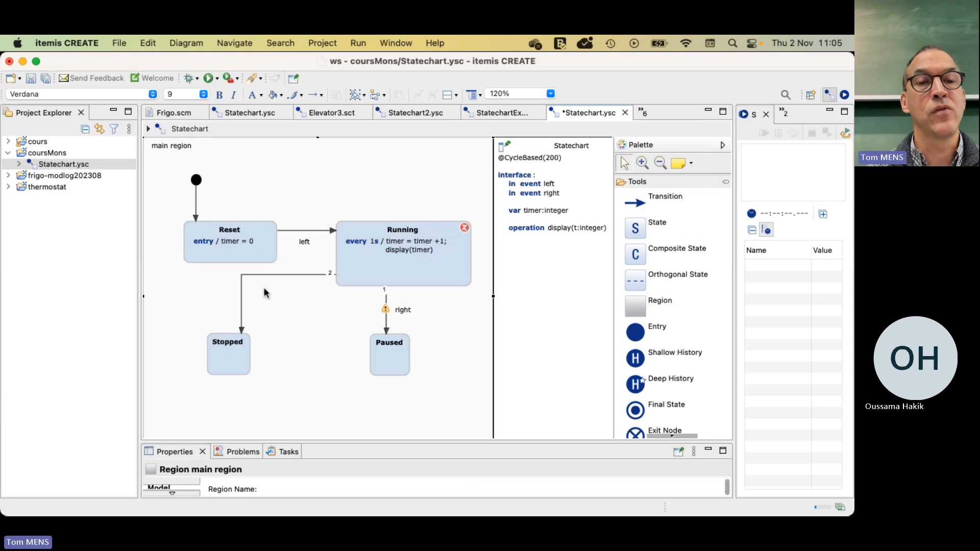
pyautogui.click(241, 276)
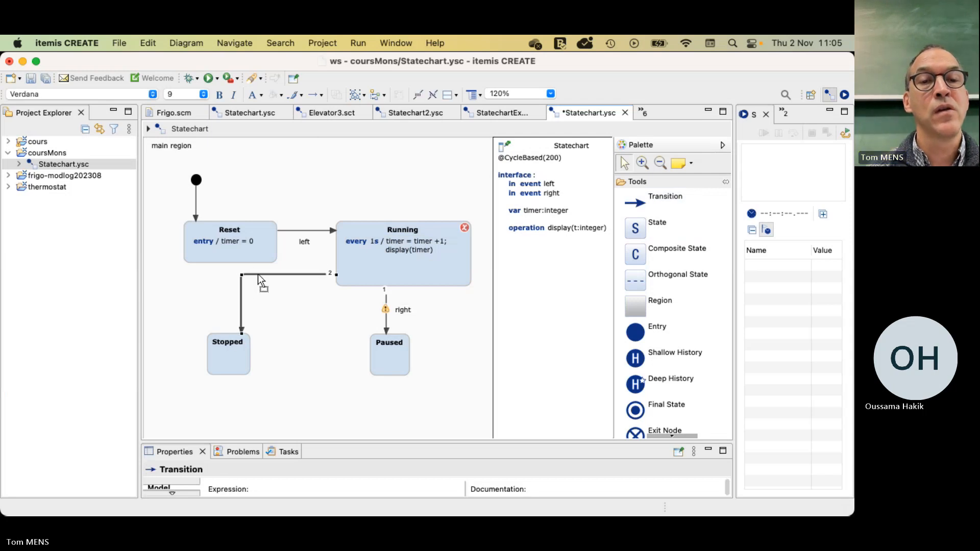
# Step: Set "left" as the trigger of the Running-to-Stopped transition and reroute its arrow between Running's left edge and Stopped's right edge
pyautogui.write('left')
pyautogui.click(262, 304)
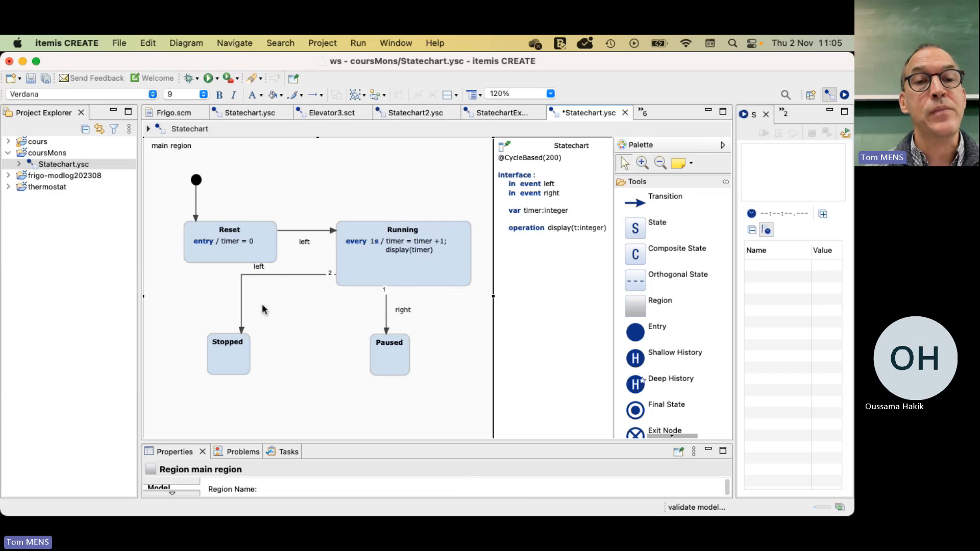
pyautogui.moveTo(241, 275); pyautogui.dragTo(283, 311)
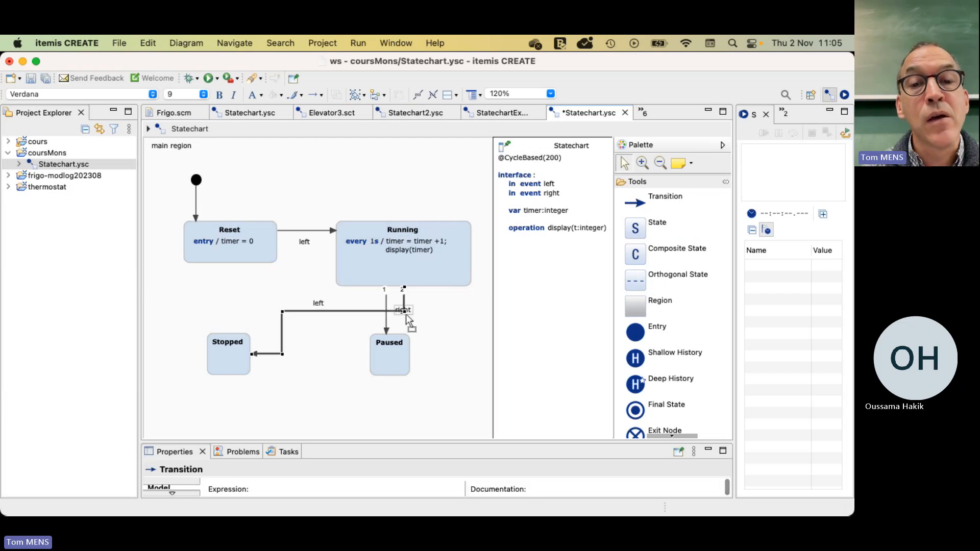
pyautogui.moveTo(403, 288); pyautogui.dragTo(346, 273)
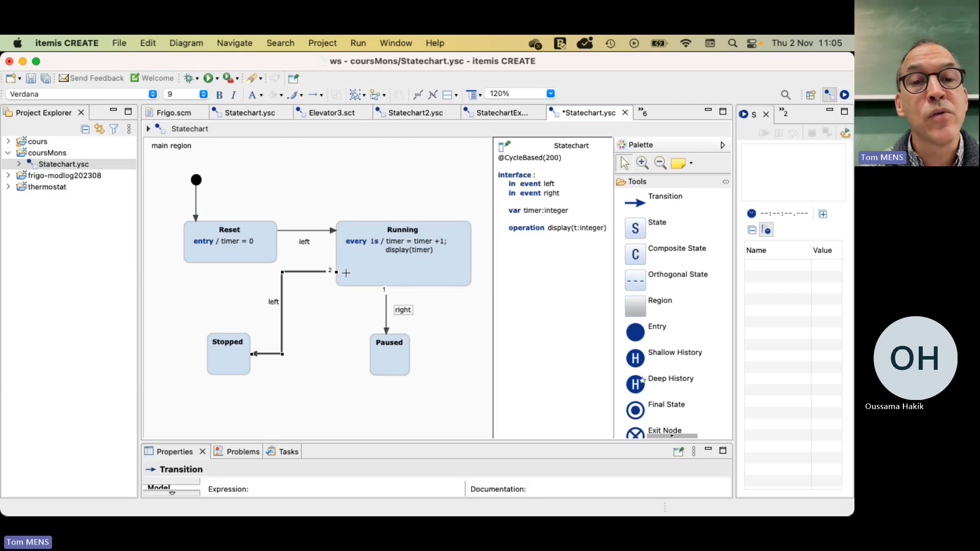
pyautogui.click(327, 355)
# Step: Declare an integer variable "pauseTime" below the timer variable in the statechart's interface definition
pyautogui.moveTo(375, 286)
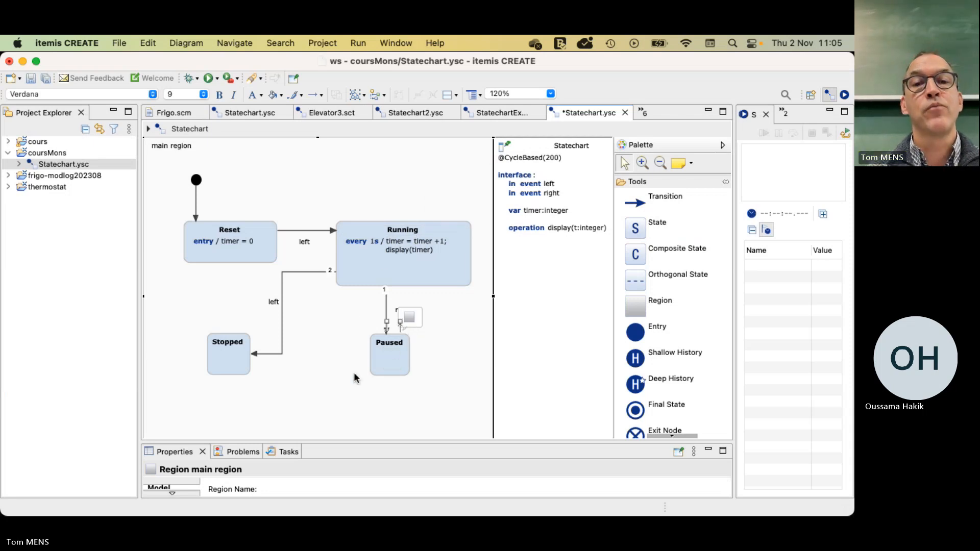
pyautogui.moveTo(353, 372)
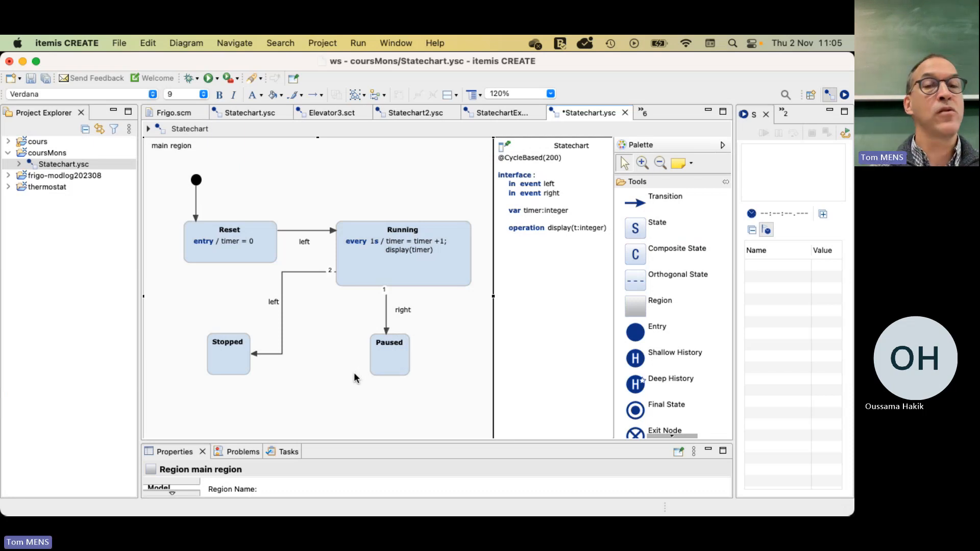
pyautogui.click(556, 213)
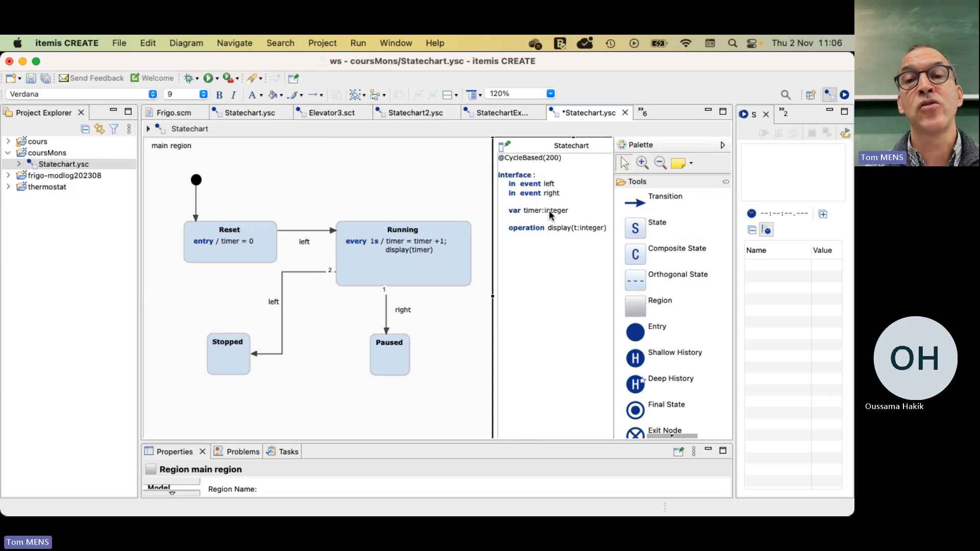
pyautogui.click(522, 205)
pyautogui.press('Return')
pyautogui.write('var')
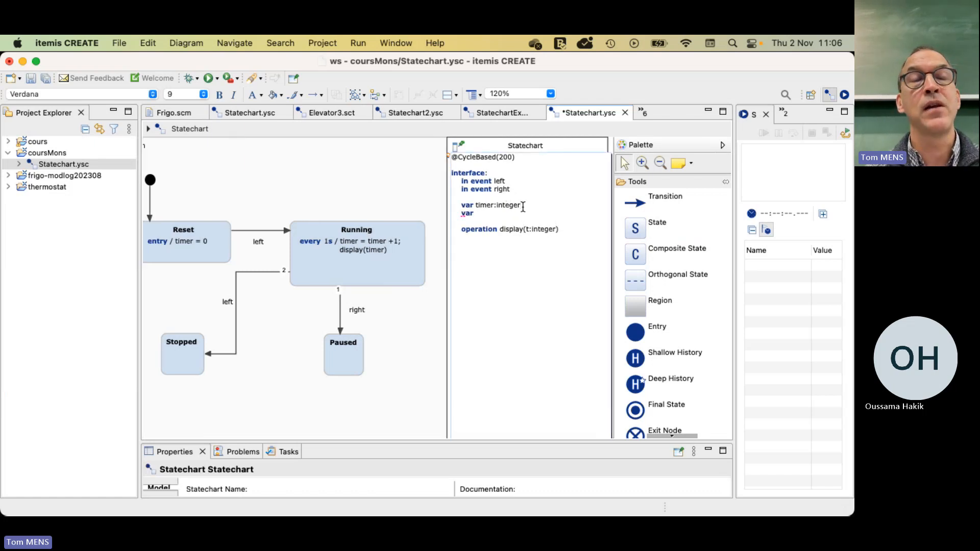
pyautogui.write(' pause')
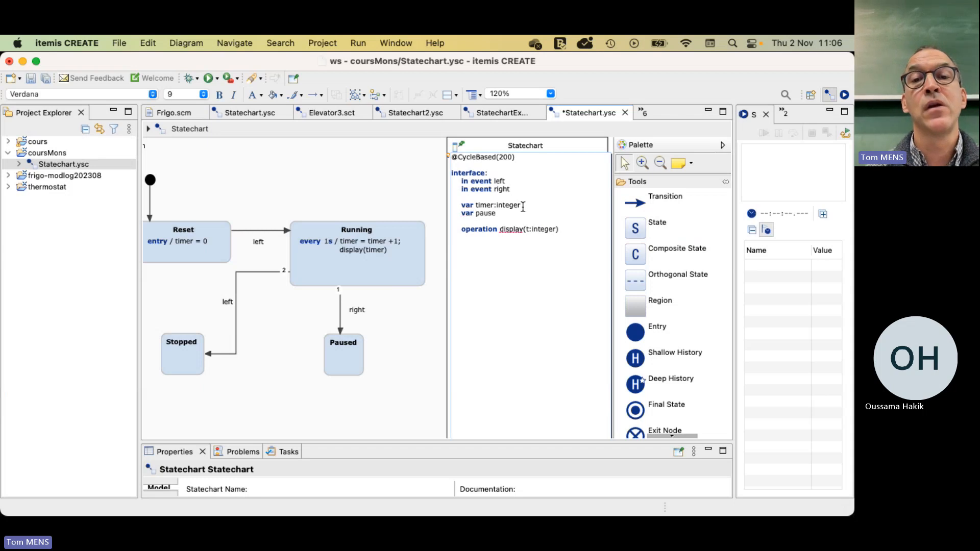
pyautogui.write('Time:integer')
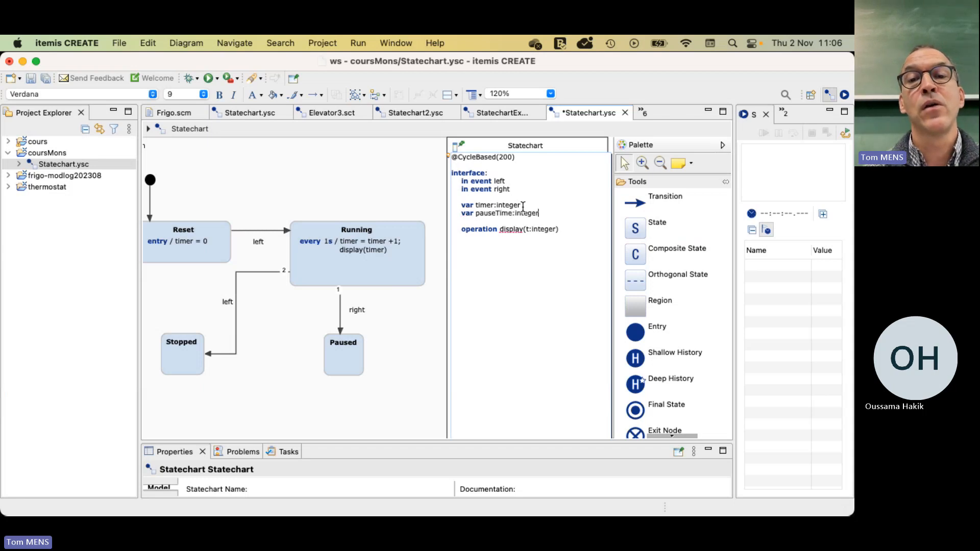
pyautogui.click(409, 335)
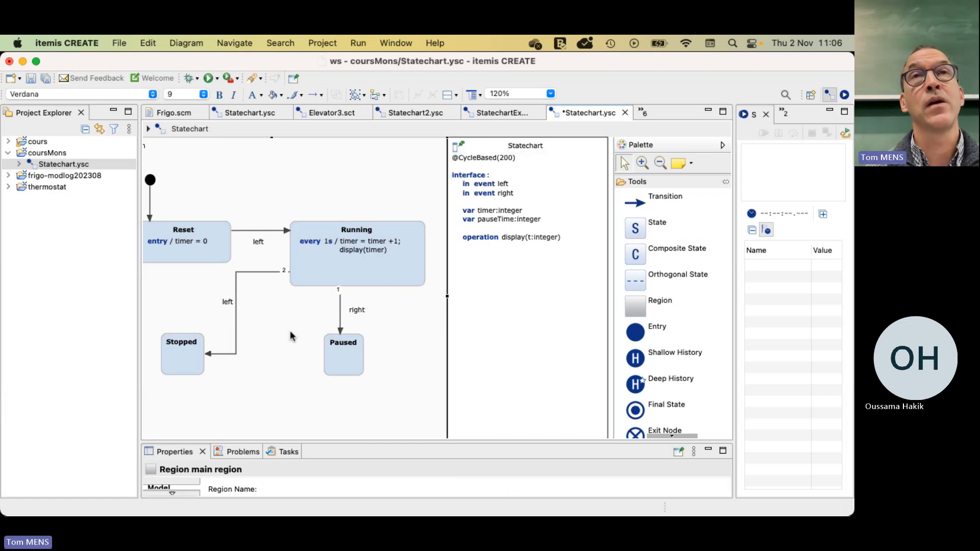
# Step: Extend the Running-to-Paused transition's expression to "right / pauseTime = timer" and shift its label to the right of the arrow
pyautogui.moveTo(290, 330)
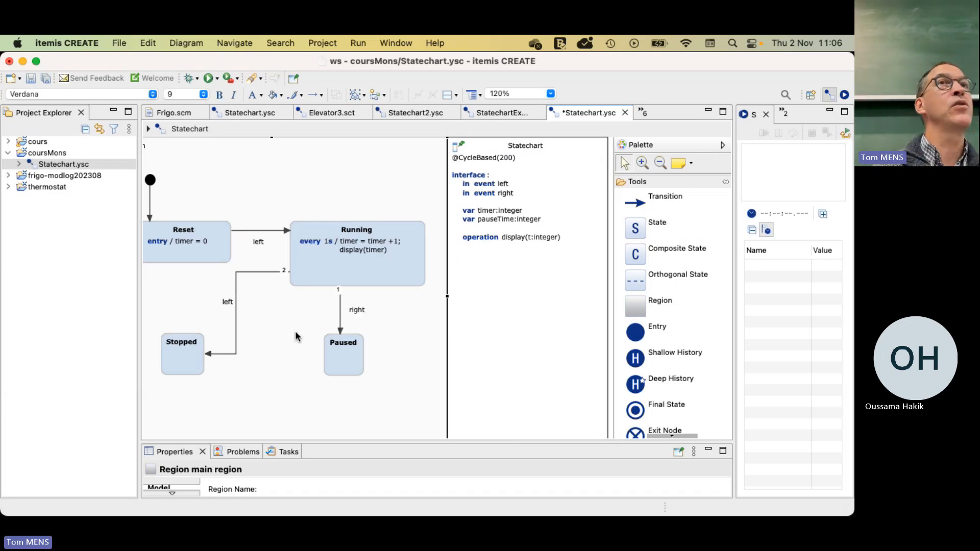
pyautogui.moveTo(337, 334)
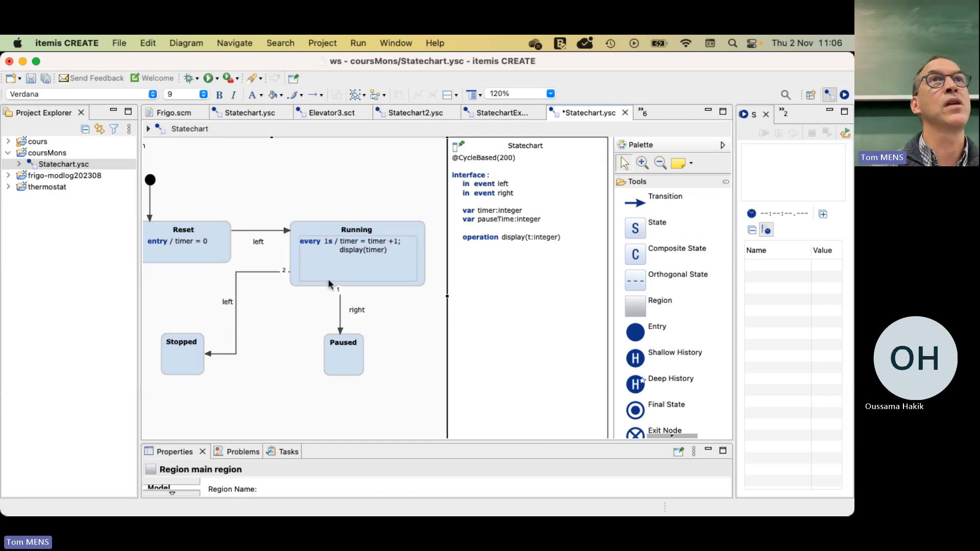
pyautogui.moveTo(328, 282)
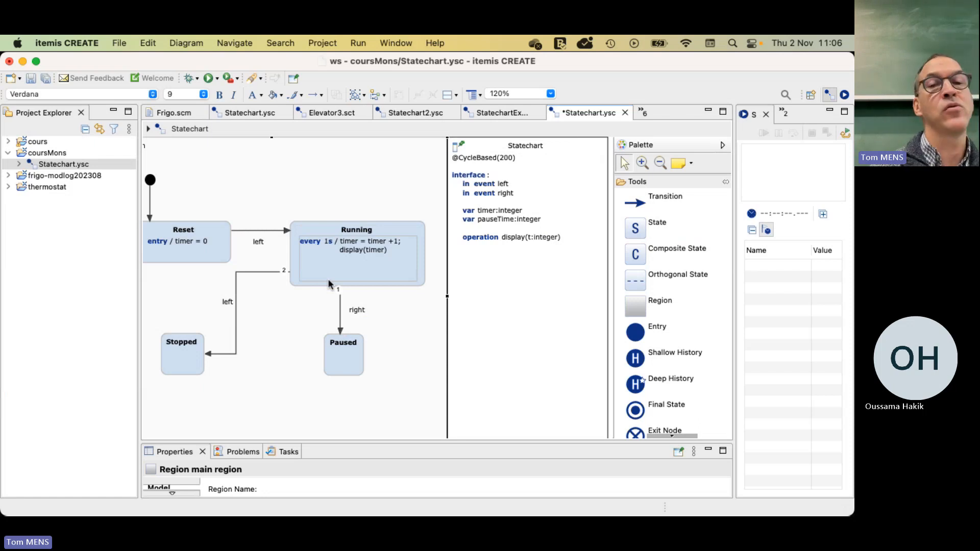
pyautogui.doubleClick(356, 311)
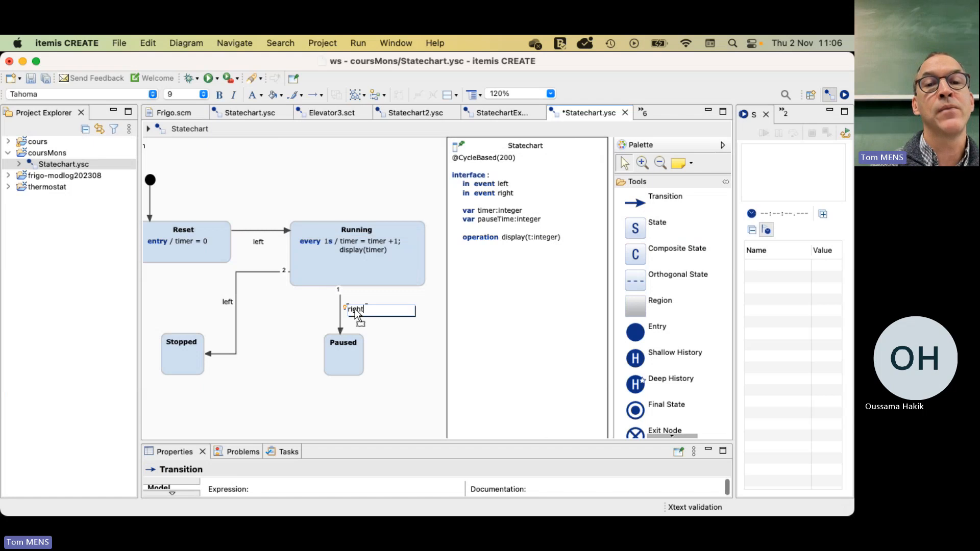
pyautogui.write('/')
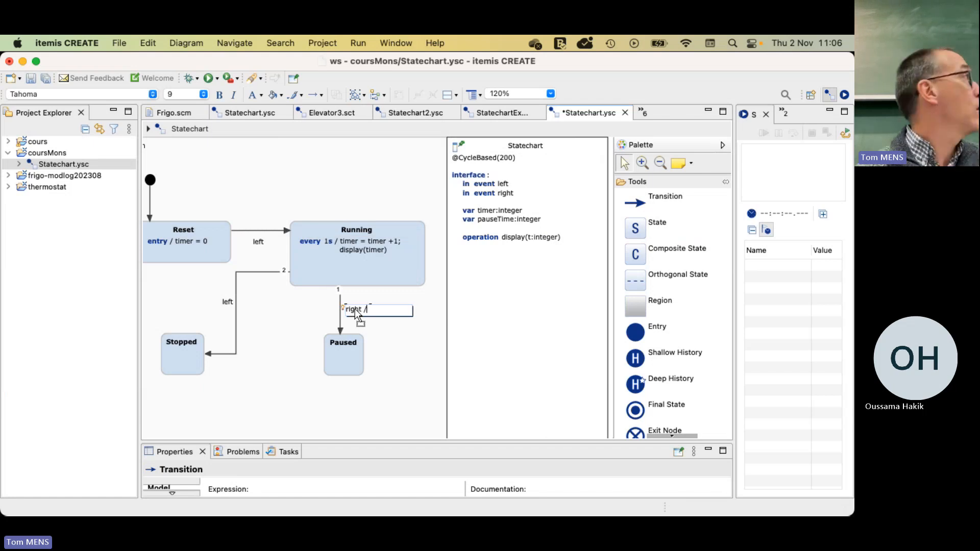
pyautogui.write(' p')
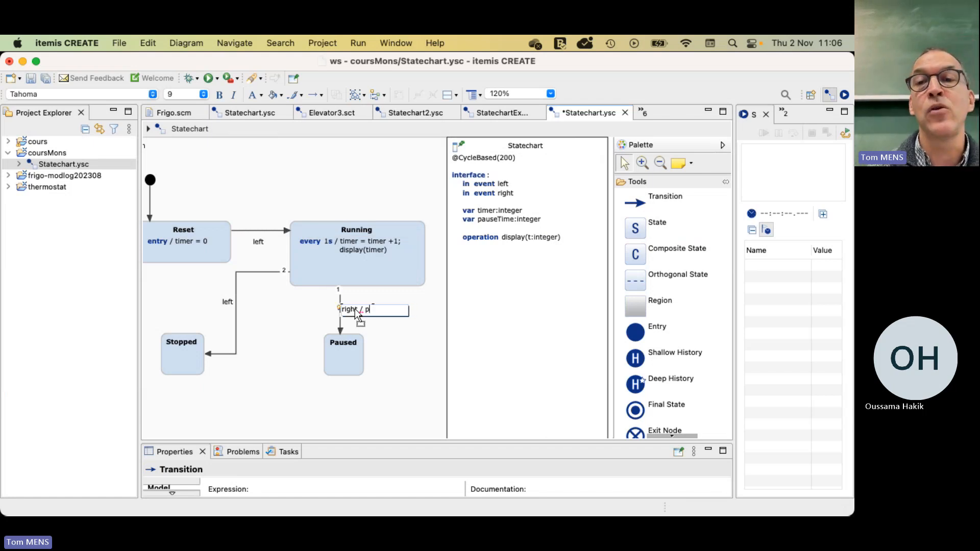
pyautogui.write('ause')
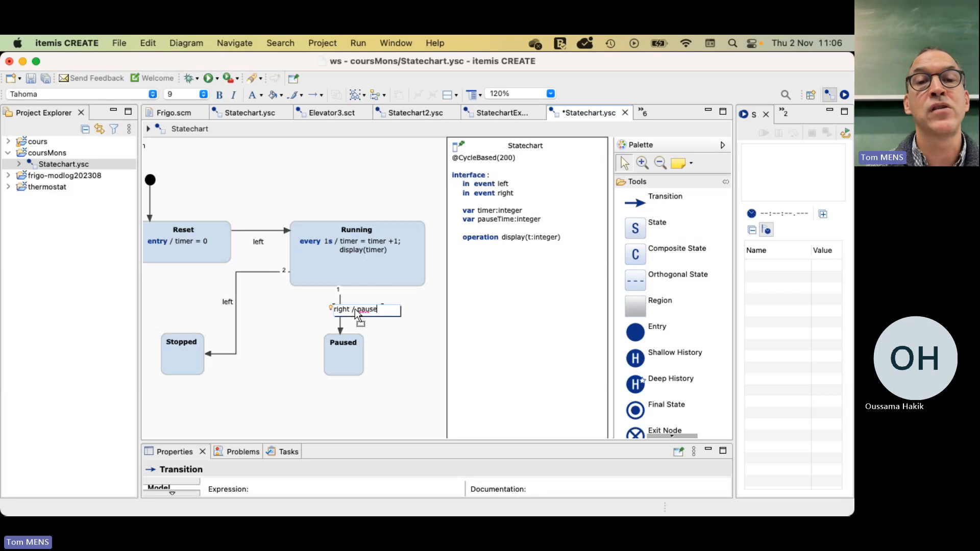
pyautogui.write('Time = ')
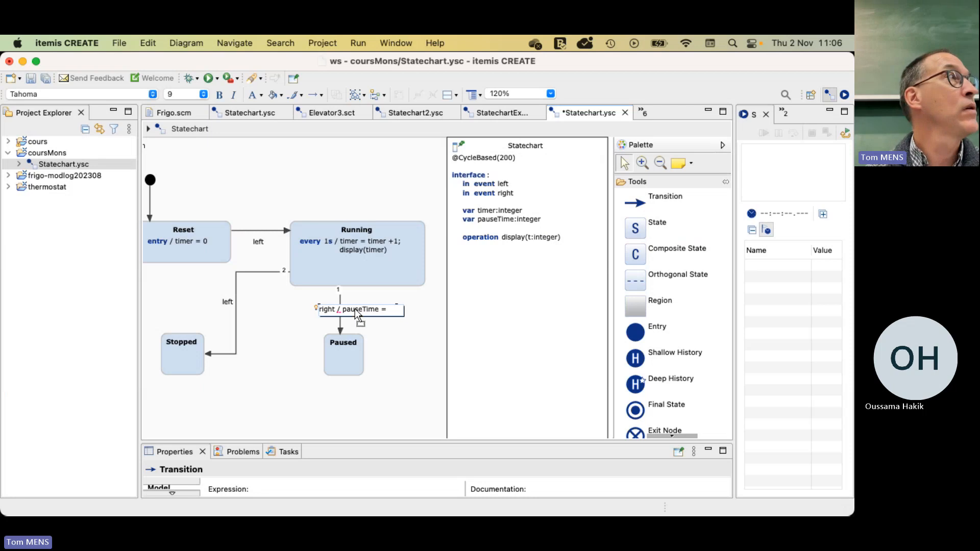
pyautogui.write('timer')
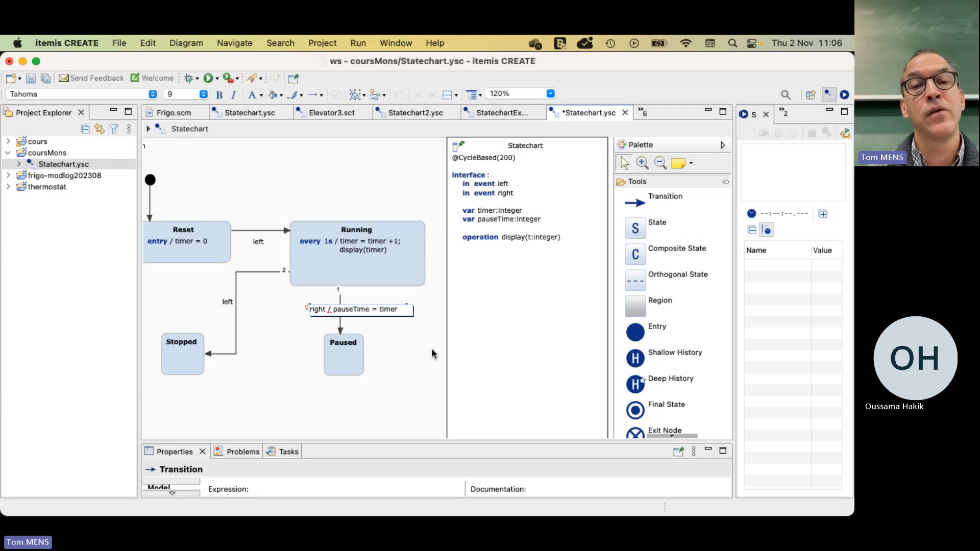
pyautogui.click(421, 352)
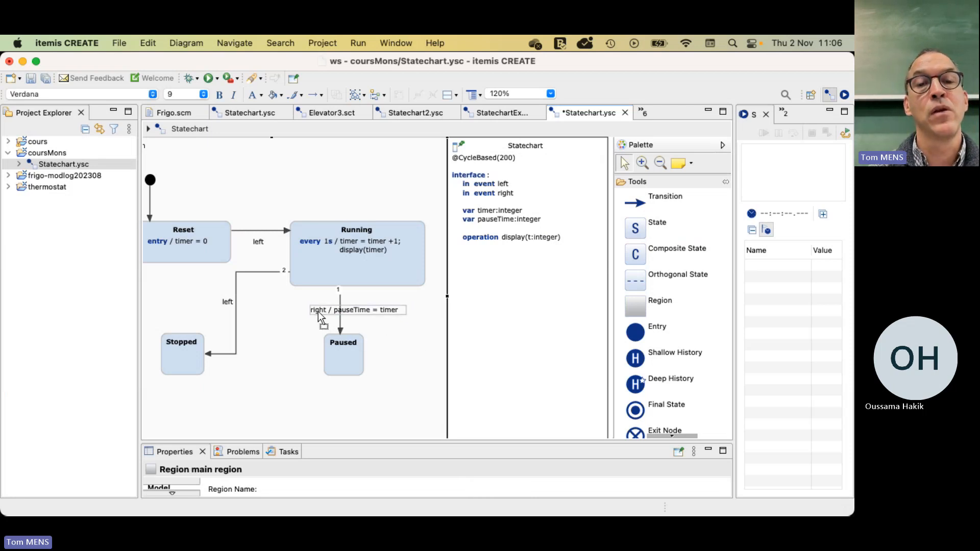
pyautogui.click(356, 317)
pyautogui.moveTo(355, 316); pyautogui.dragTo(352, 322)
pyautogui.click(297, 335)
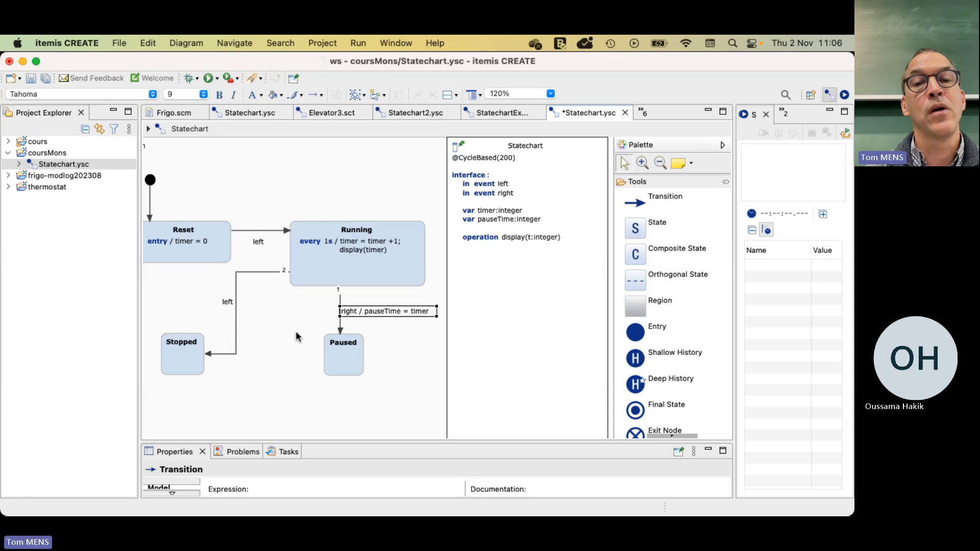
# Step: Give the Paused state the entry action "entry / display(pauseTime)"
pyautogui.click(335, 356)
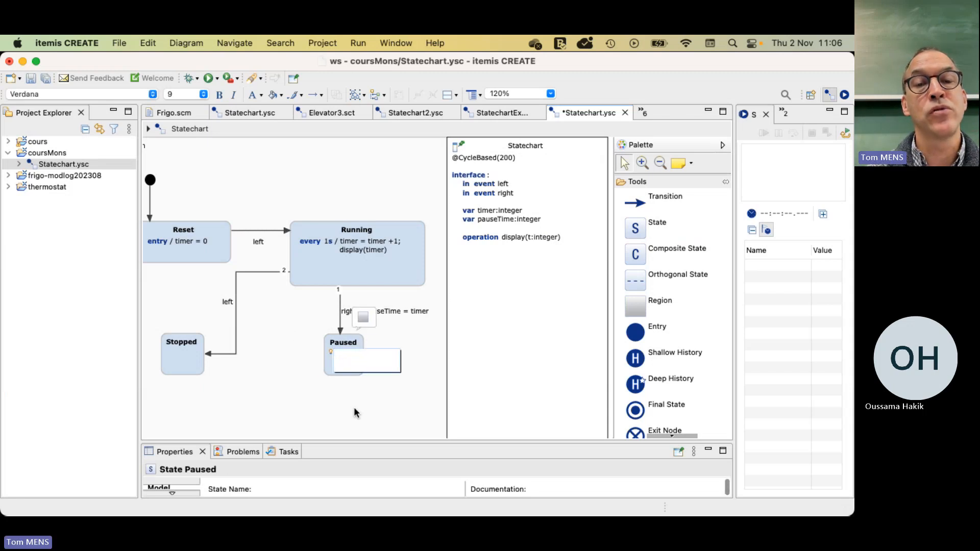
pyautogui.click(354, 412)
pyautogui.doubleClick(338, 351)
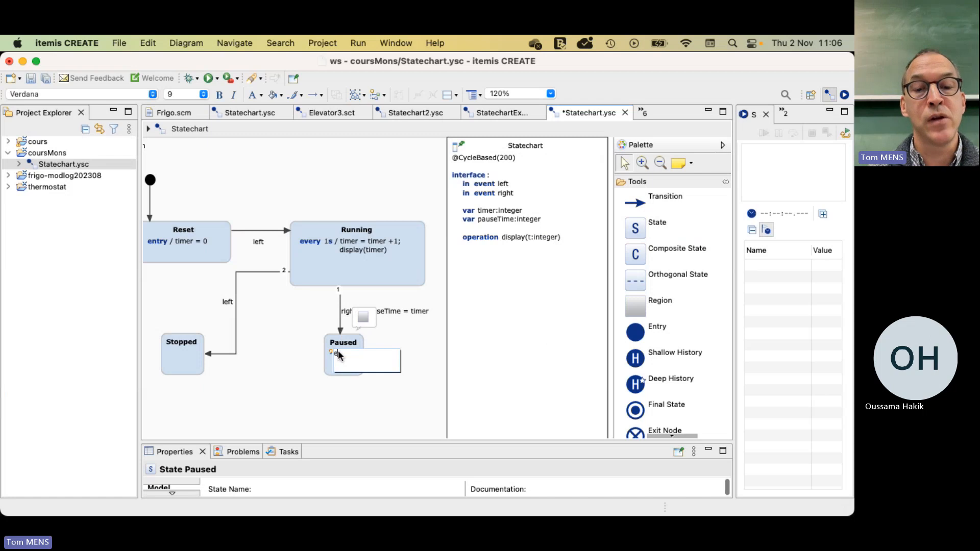
pyautogui.write('ent')
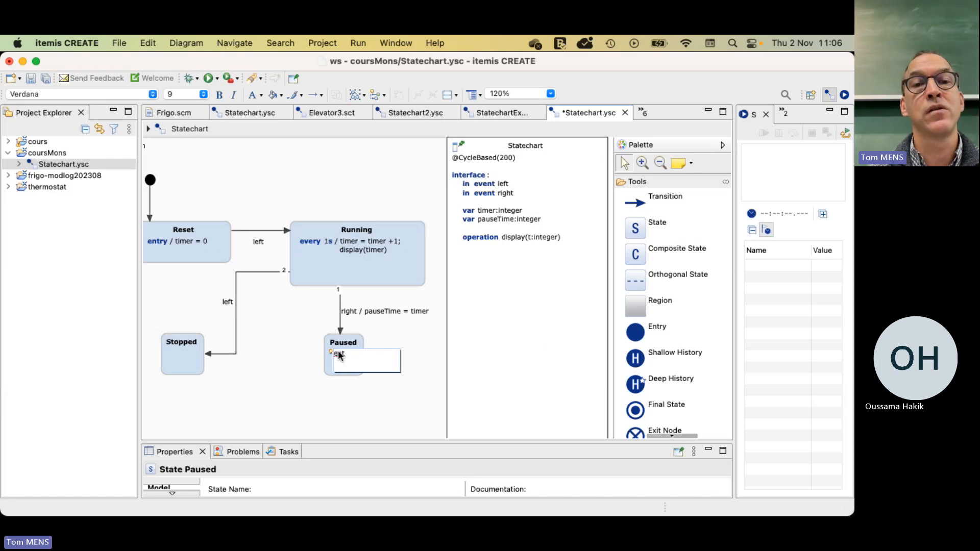
pyautogui.write('ry ')
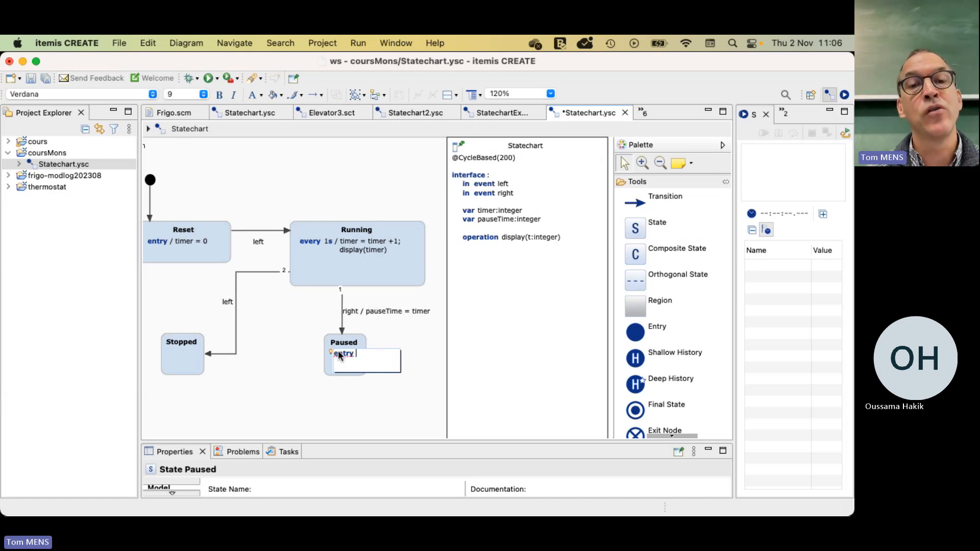
pyautogui.write('/ ')
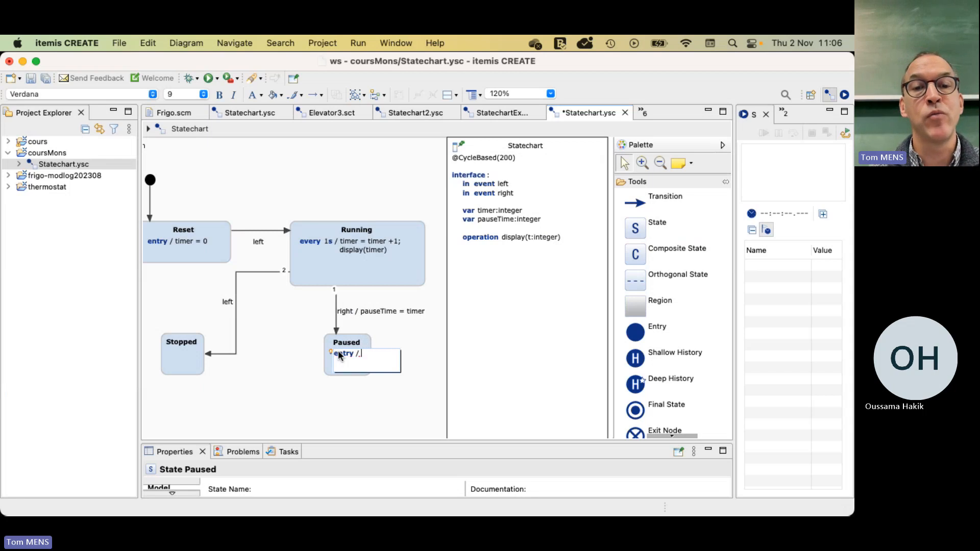
pyautogui.write('display')
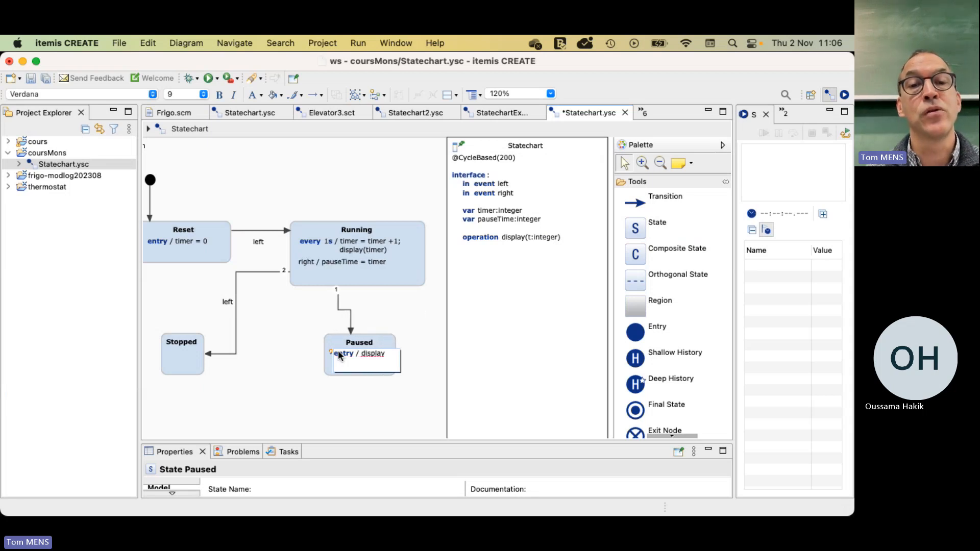
pyautogui.write('()')
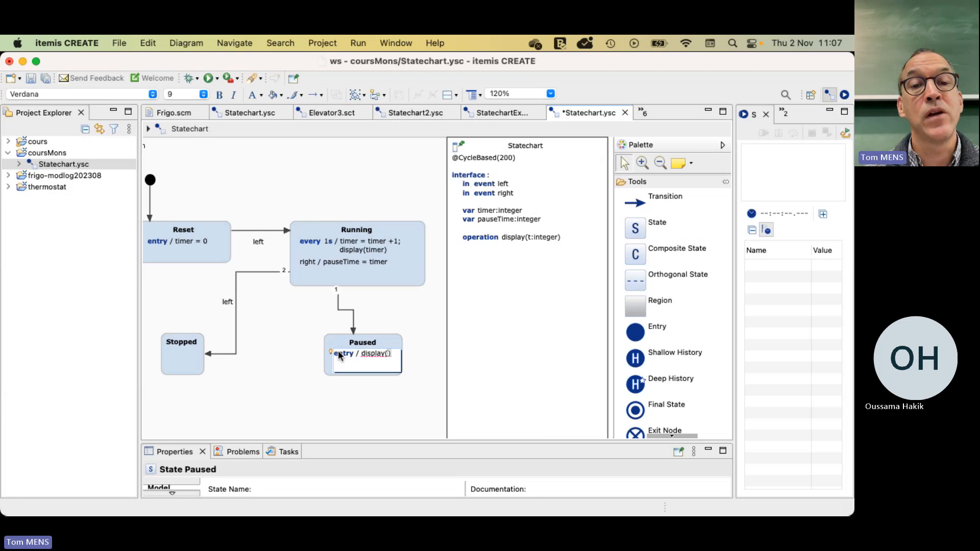
pyautogui.write('pauseTi')
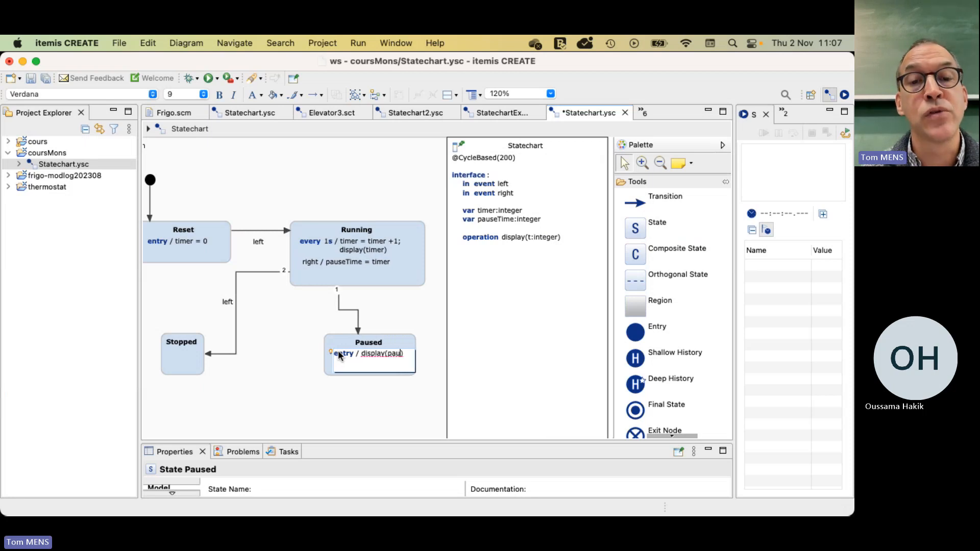
pyautogui.write('me')
pyautogui.click(345, 406)
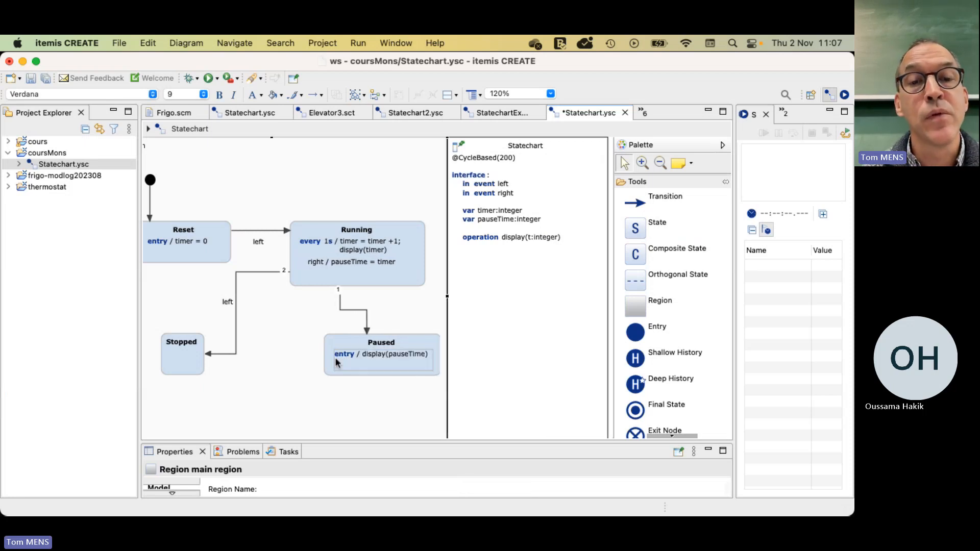
# Step: Shift the Paused state left beneath Running and place the "right / pauseTime = timer" label beside its transition arrow
pyautogui.click(335, 343)
pyautogui.moveTo(334, 338); pyautogui.dragTo(311, 338)
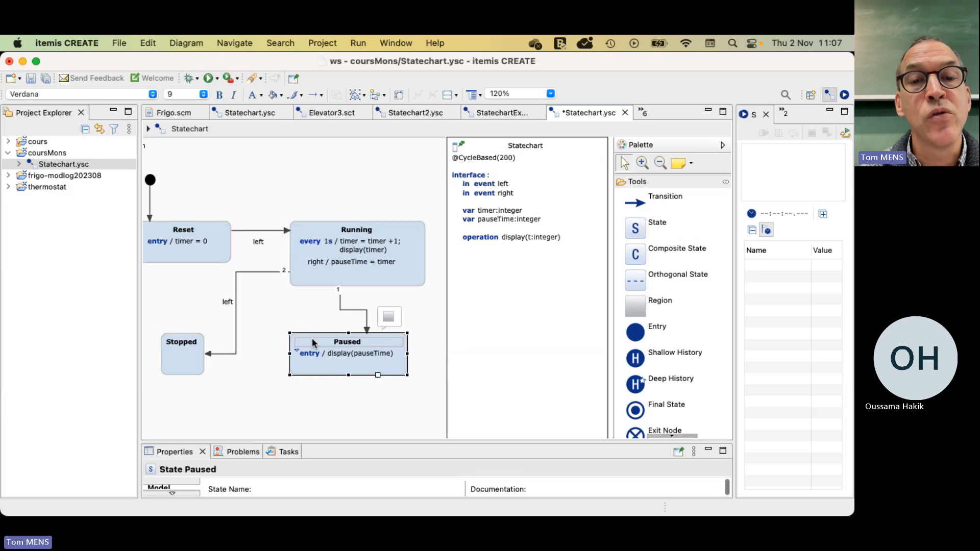
pyautogui.click(341, 307)
pyautogui.click(367, 314)
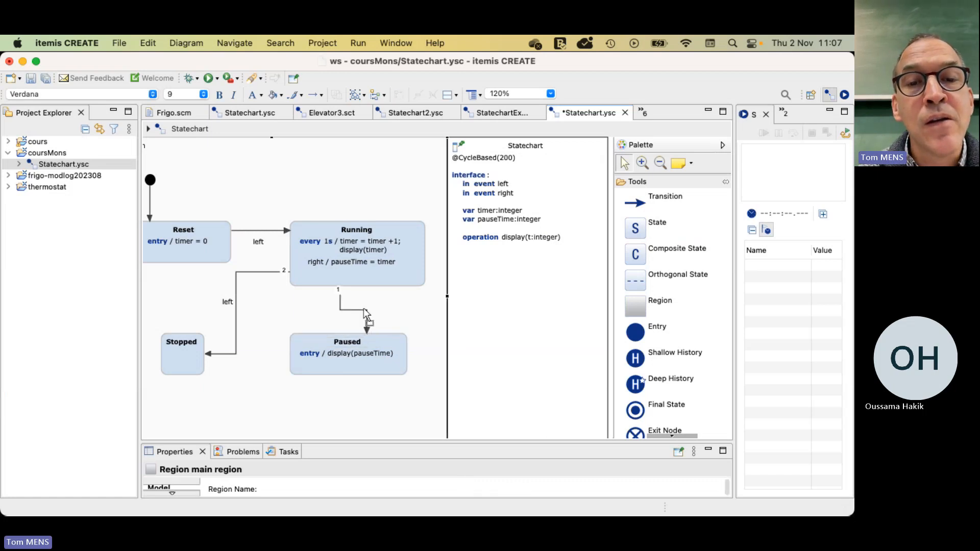
pyautogui.click(369, 308)
pyautogui.moveTo(479, 315); pyautogui.dragTo(521, 315)
pyautogui.click(320, 317)
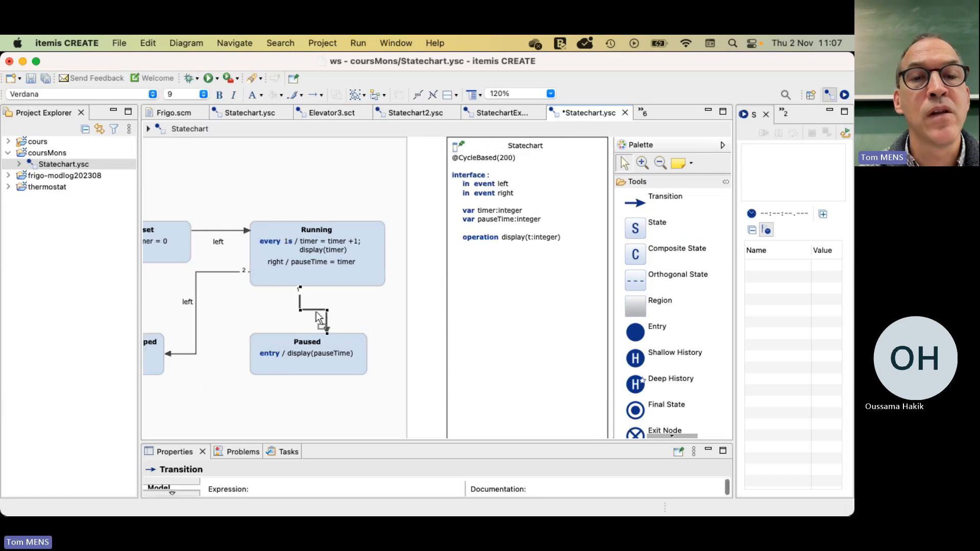
pyautogui.moveTo(317, 265); pyautogui.dragTo(332, 299)
pyautogui.click(293, 402)
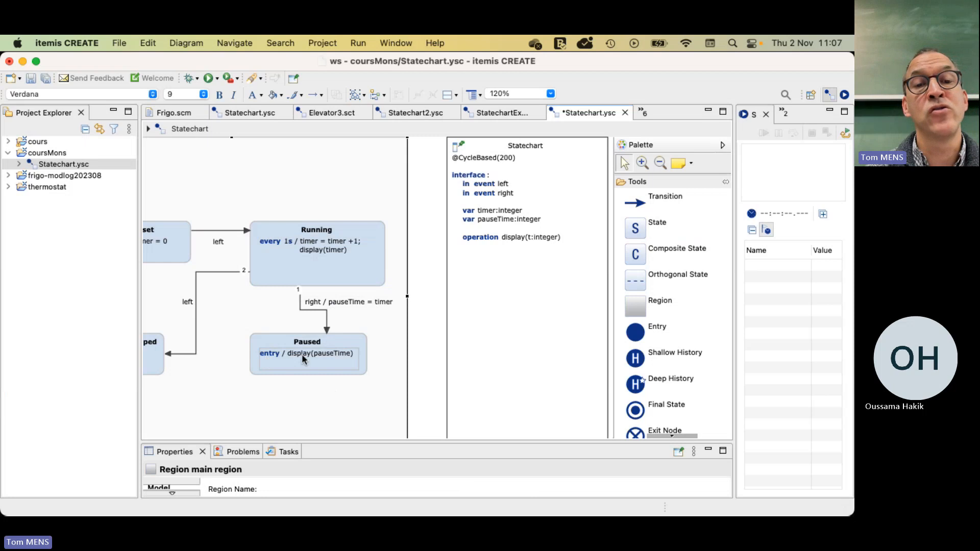
pyautogui.moveTo(305, 354)
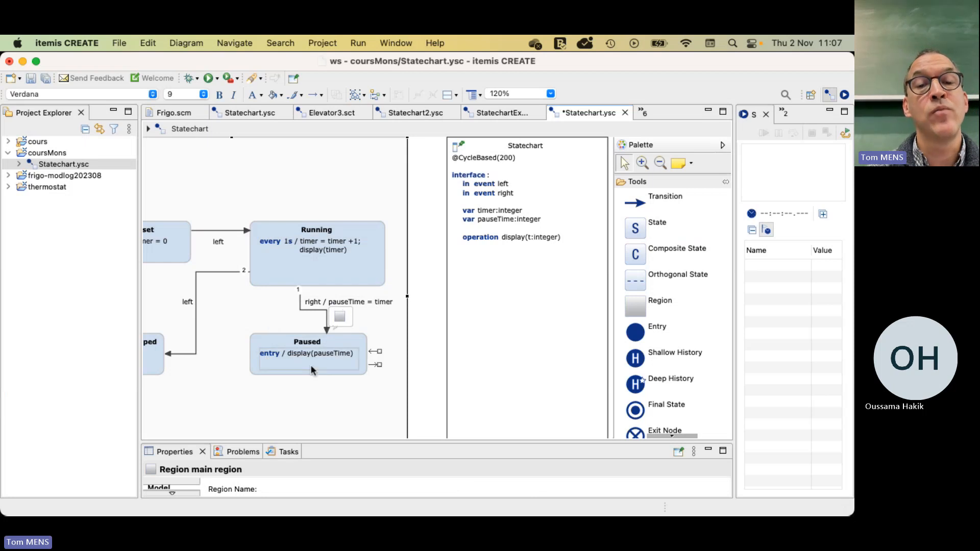
# Step: Add the reaction "every 1s / timer = timer +1" below the entry action in the Paused state
pyautogui.click(333, 359)
pyautogui.click(343, 352)
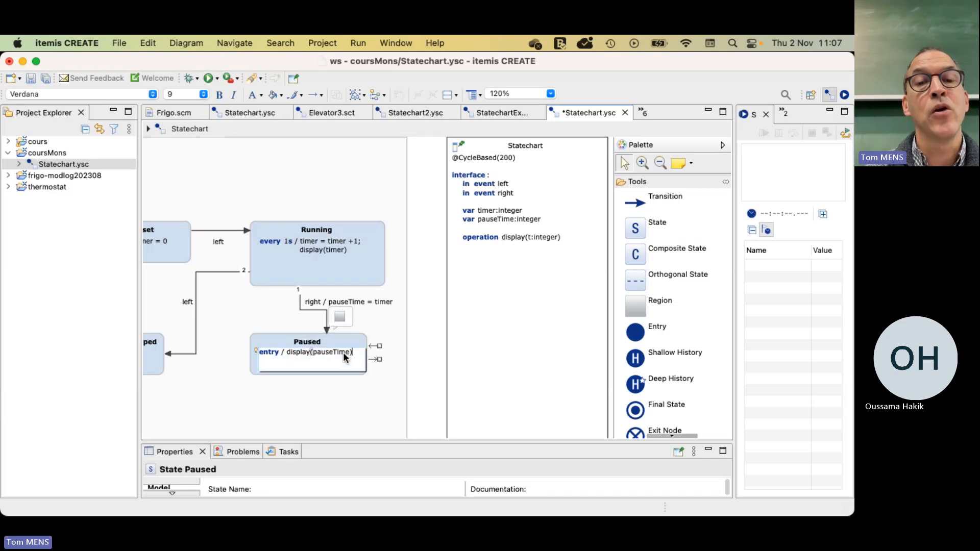
pyautogui.press('Return')
pyautogui.write('every')
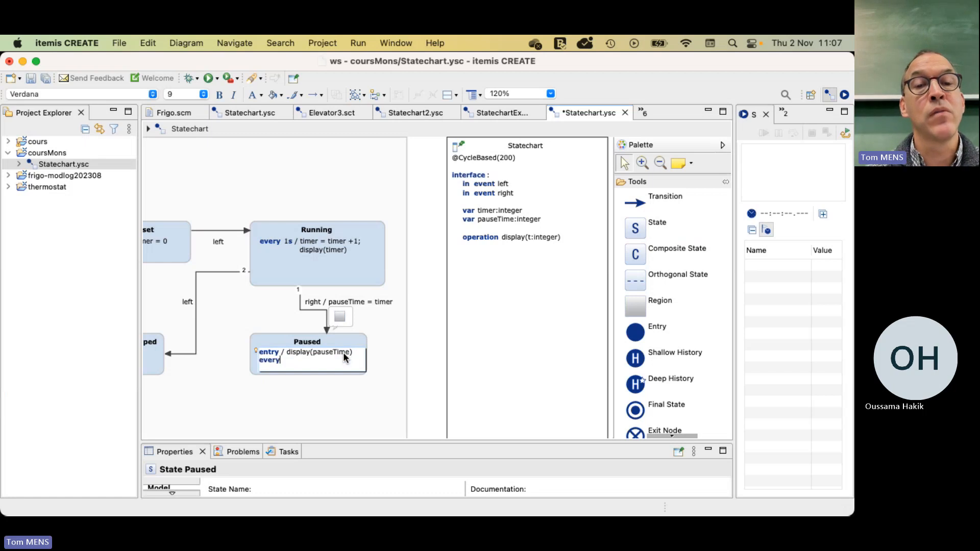
pyautogui.write(' 1s /')
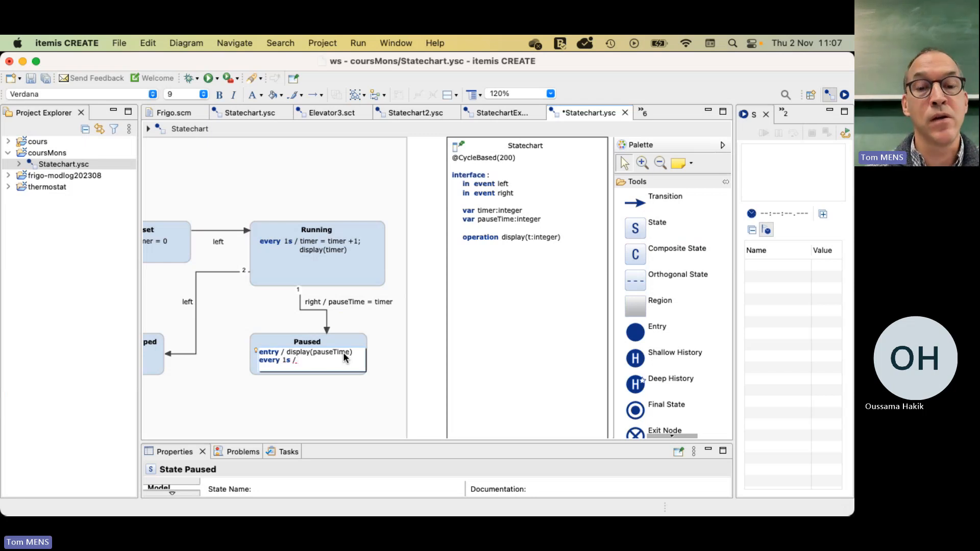
pyautogui.write('timer')
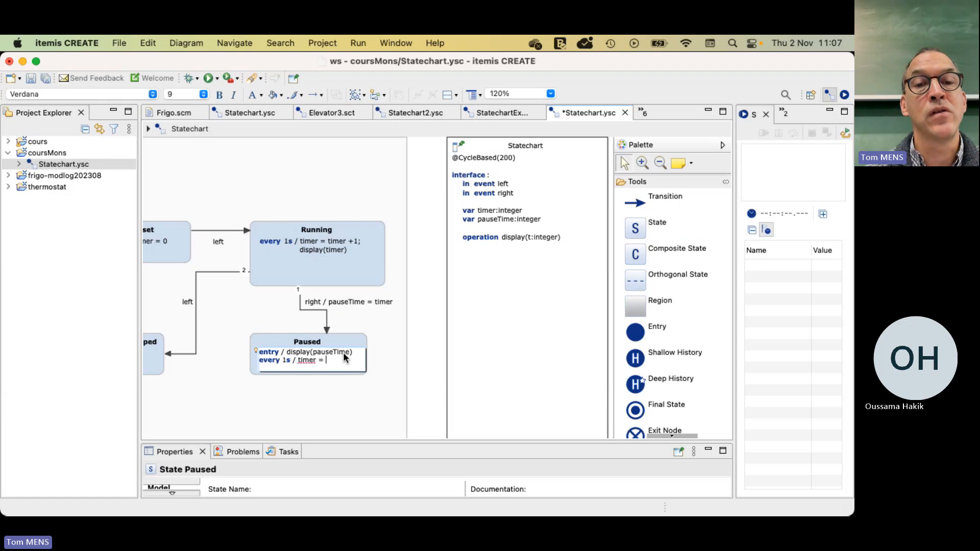
pyautogui.write(' = timer +1')
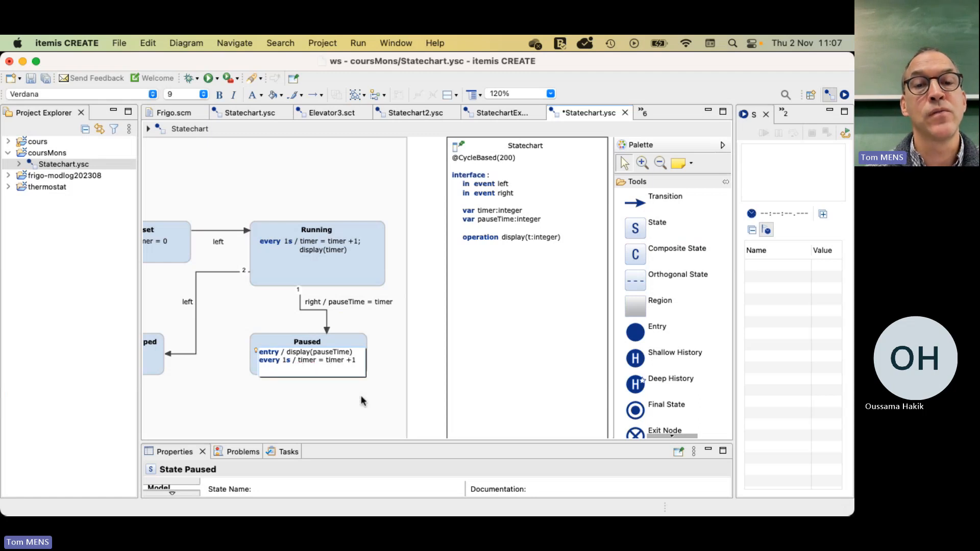
pyautogui.click(361, 402)
# Step: Widen the Paused state to match Running's width so its reaction fits on one line
pyautogui.click(328, 364)
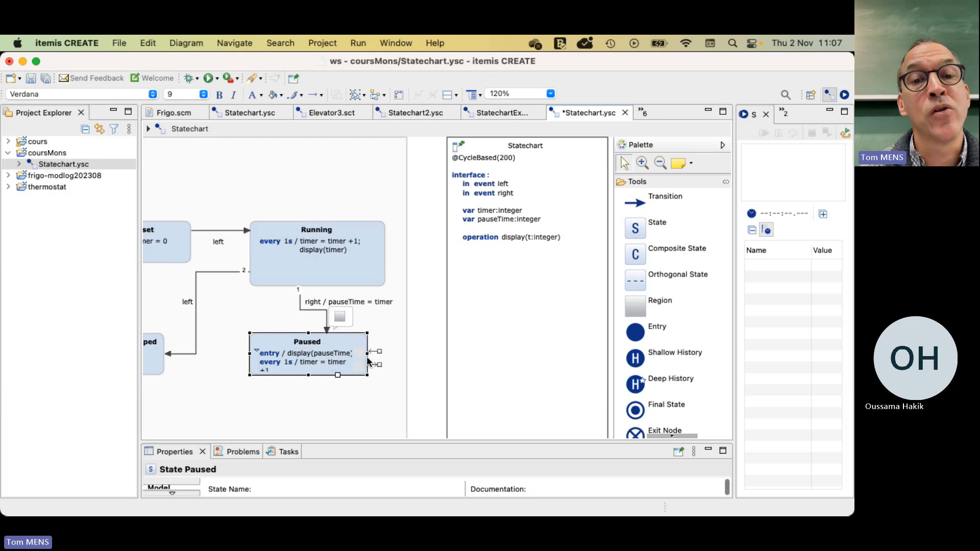
pyautogui.moveTo(366, 354); pyautogui.dragTo(384, 354)
pyautogui.click(341, 407)
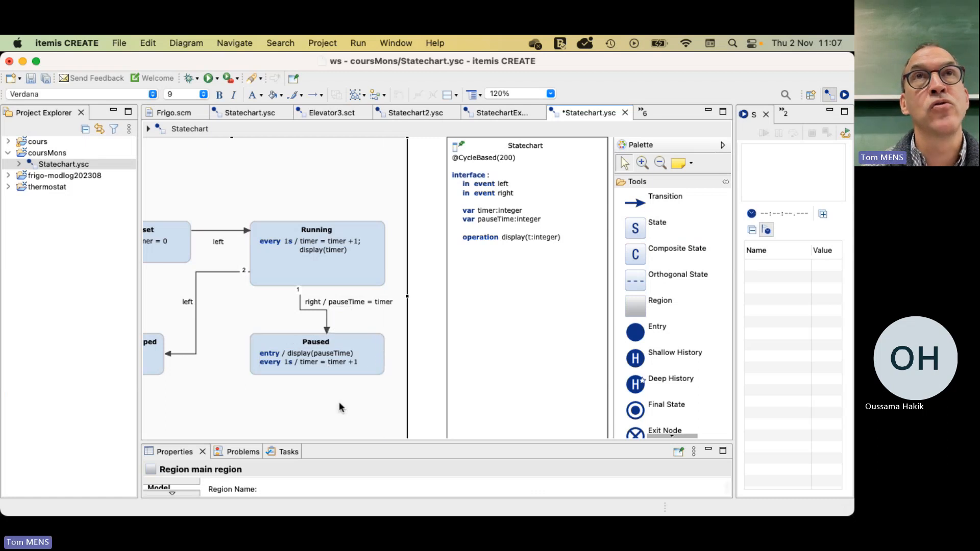
# Step: Draw a transition from Paused back to Running with the trigger "right" and place its label to the left of the arrow
pyautogui.moveTo(336, 370)
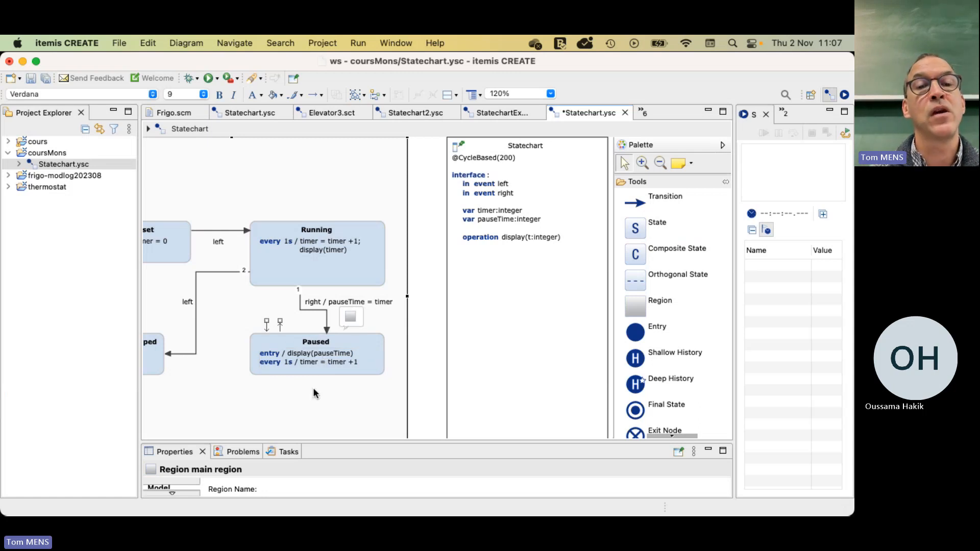
pyautogui.moveTo(322, 407)
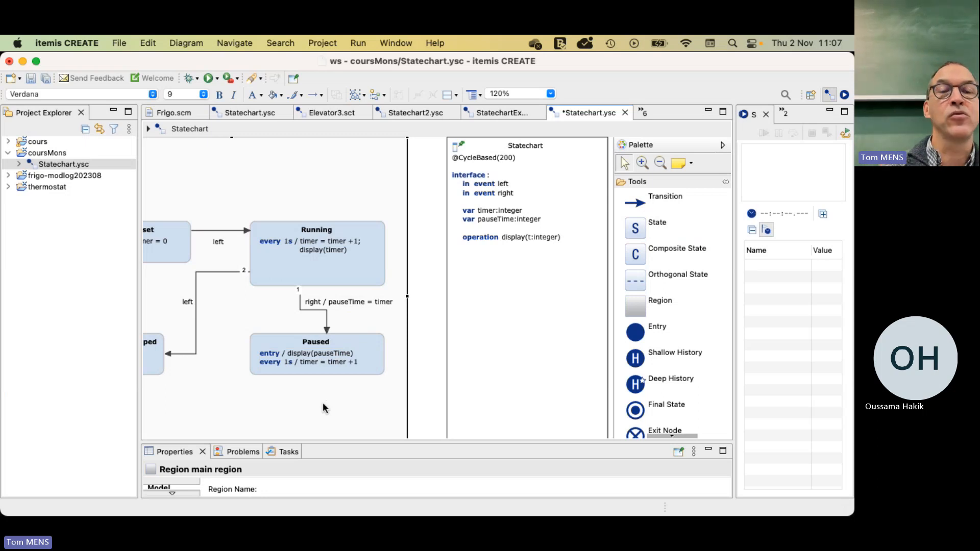
pyautogui.click(651, 200)
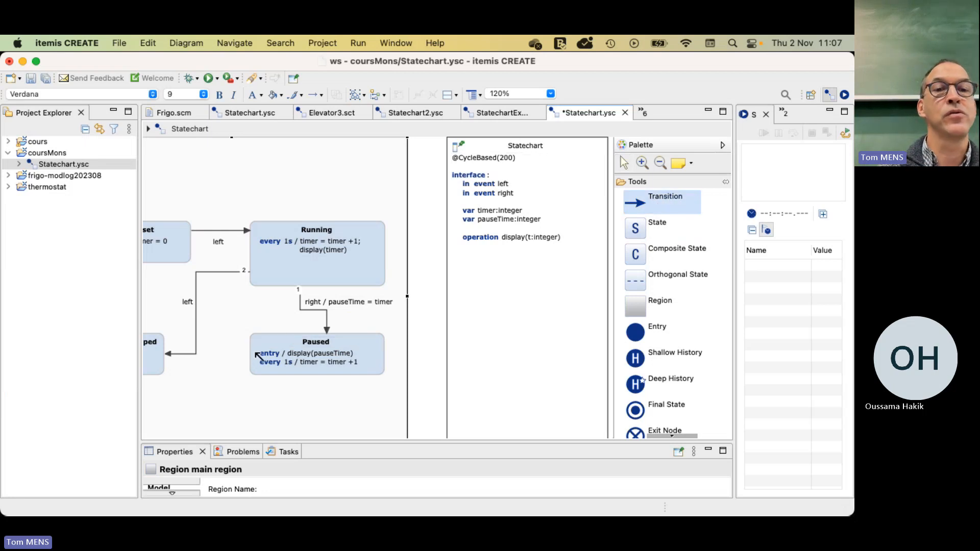
pyautogui.moveTo(258, 356); pyautogui.dragTo(263, 286)
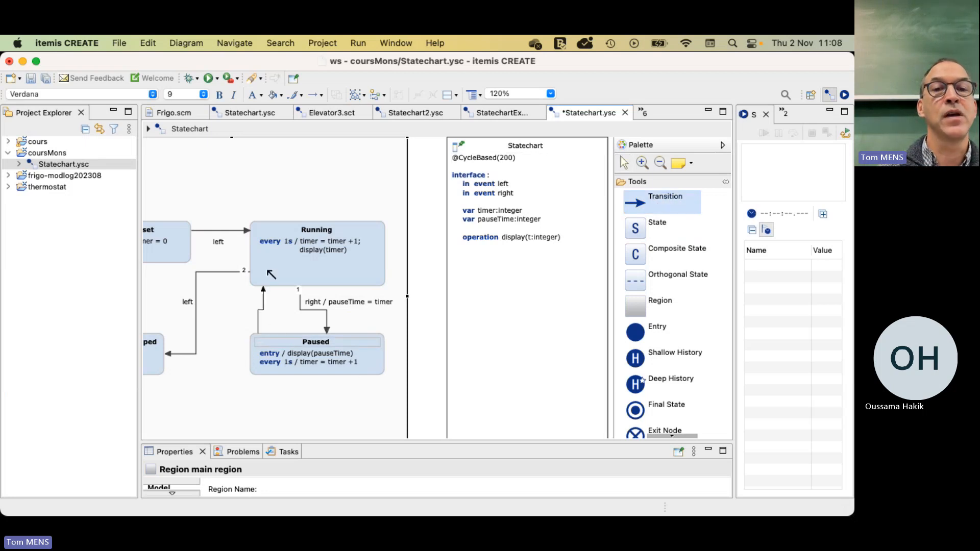
pyautogui.click(224, 325)
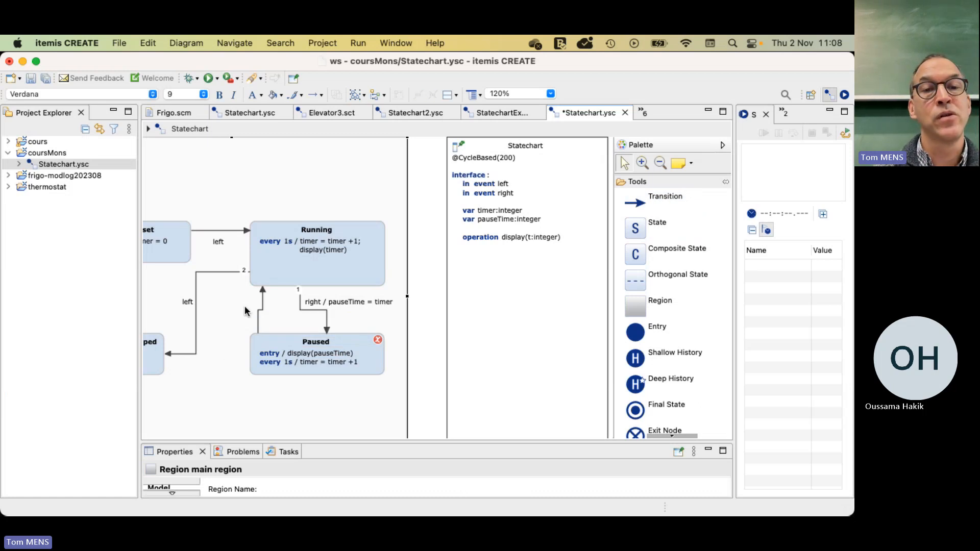
pyautogui.click(260, 308)
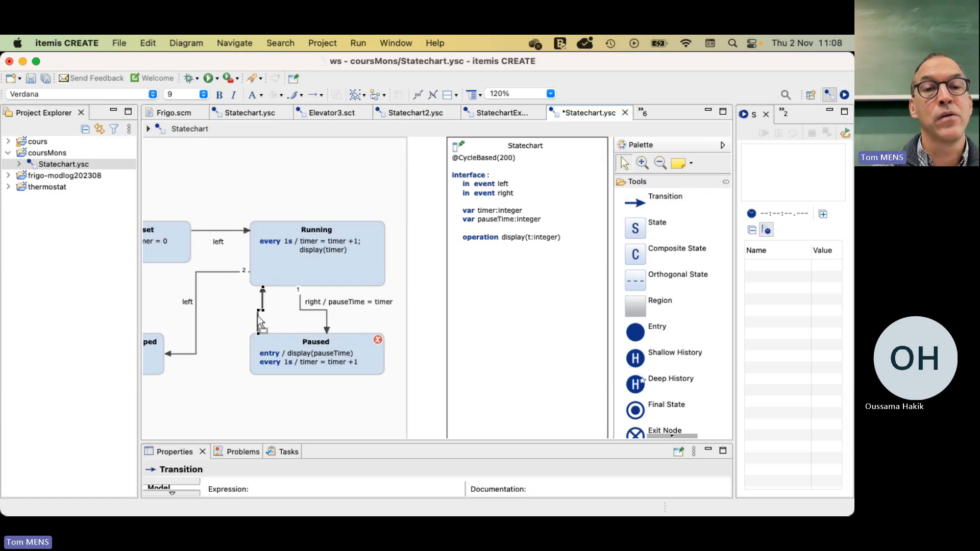
pyautogui.write('right')
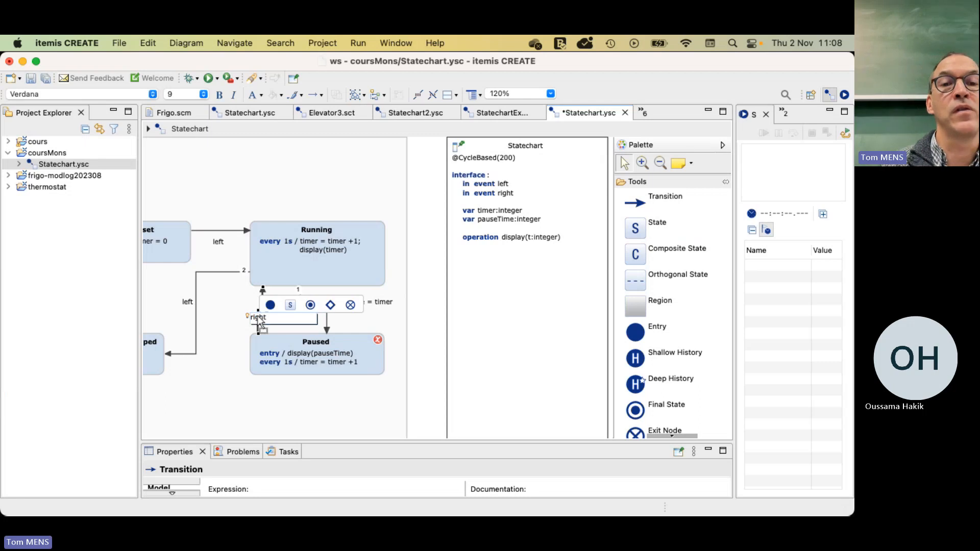
pyautogui.click(229, 339)
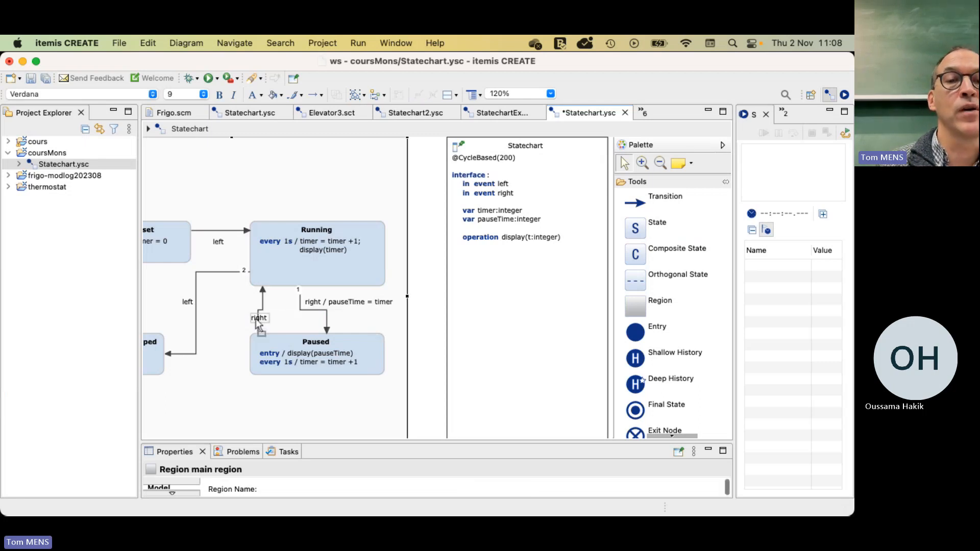
pyautogui.moveTo(255, 318); pyautogui.dragTo(240, 315)
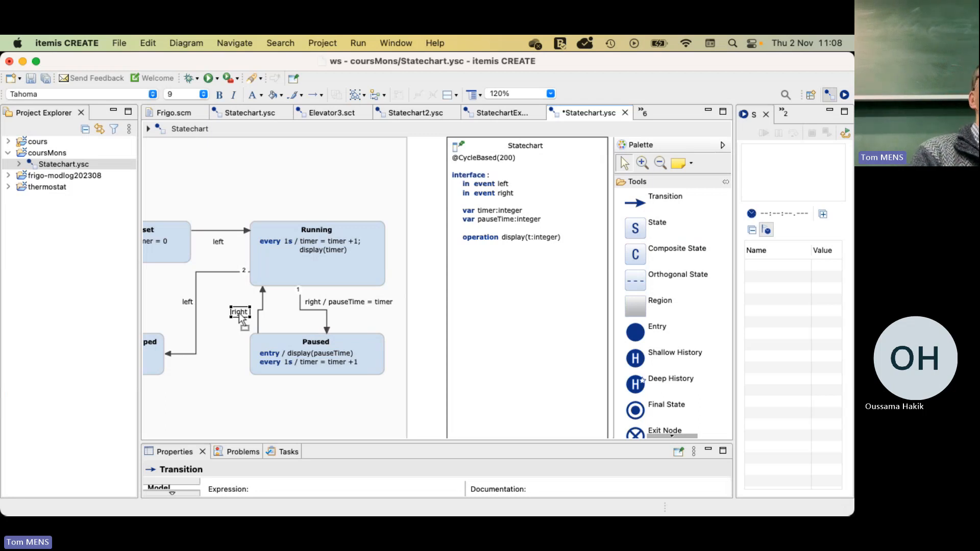
pyautogui.click(238, 338)
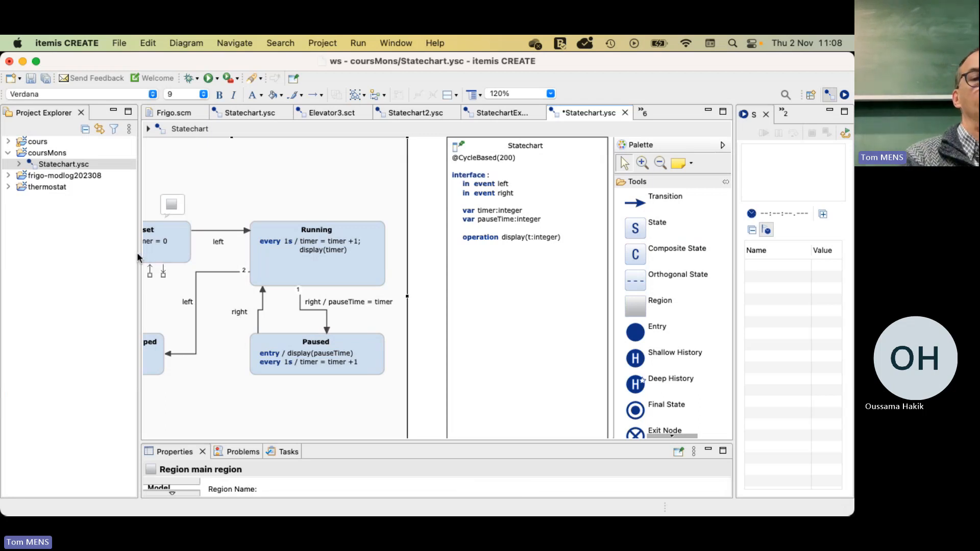
# Step: Rename the Paused state to "SplitMode"
pyautogui.moveTo(136, 255); pyautogui.dragTo(39, 243)
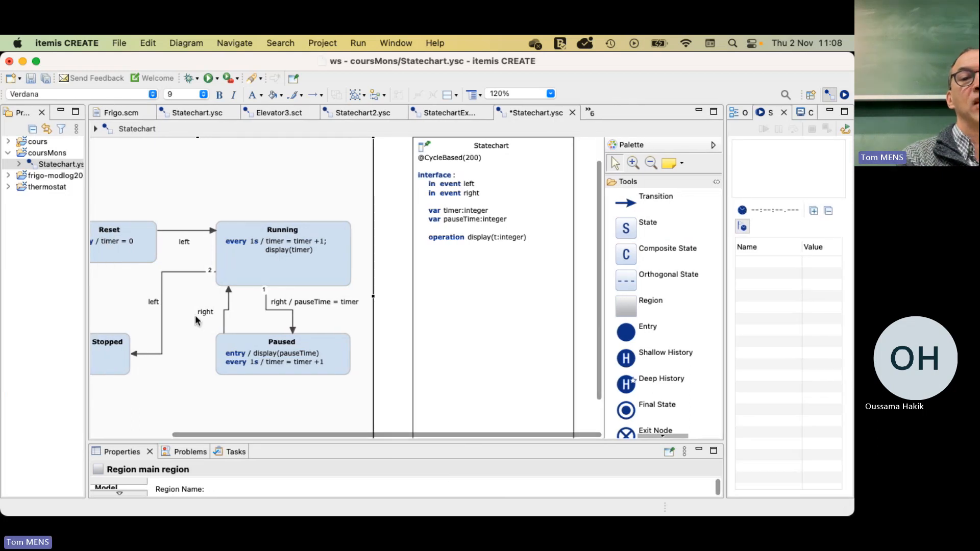
pyautogui.hscroll(-3, 296, 388)
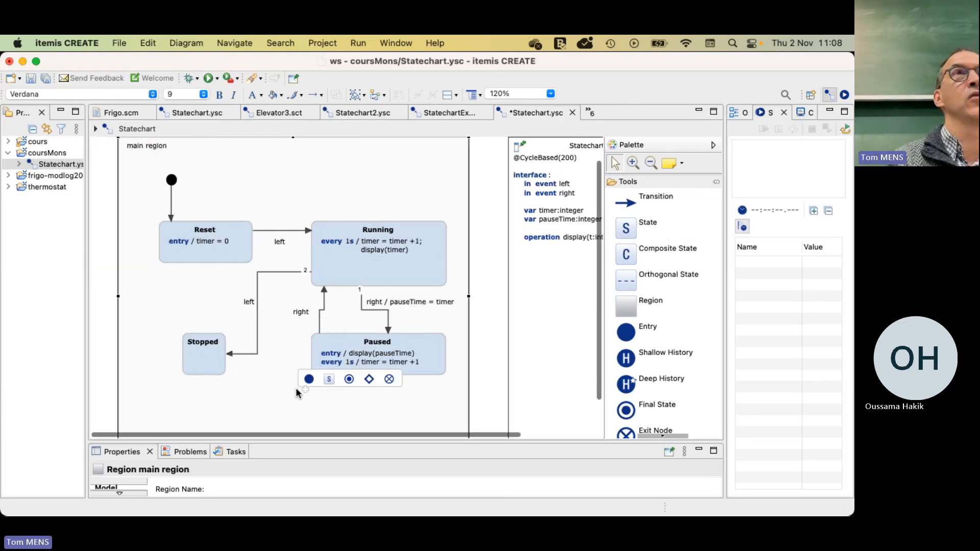
pyautogui.doubleClick(374, 343)
pyautogui.write('Spl')
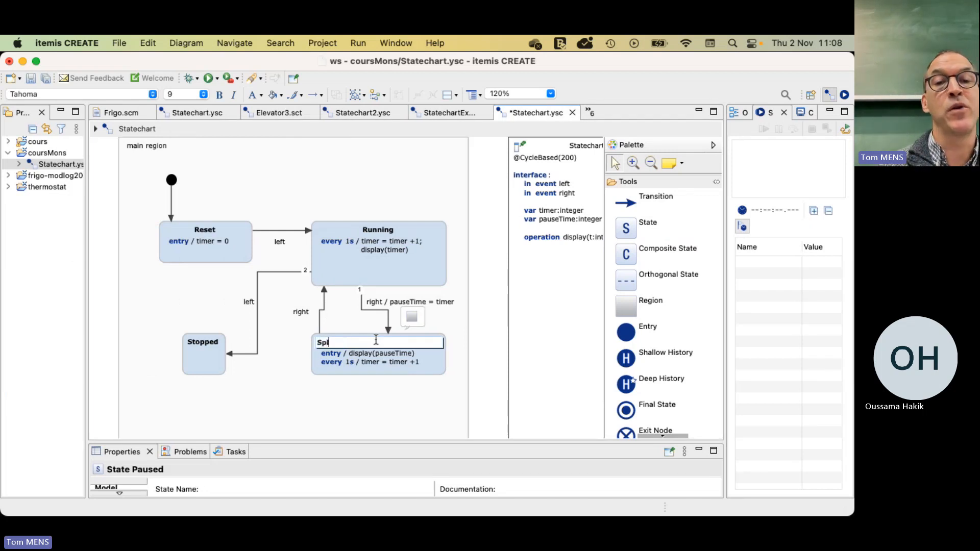
pyautogui.write('itMode')
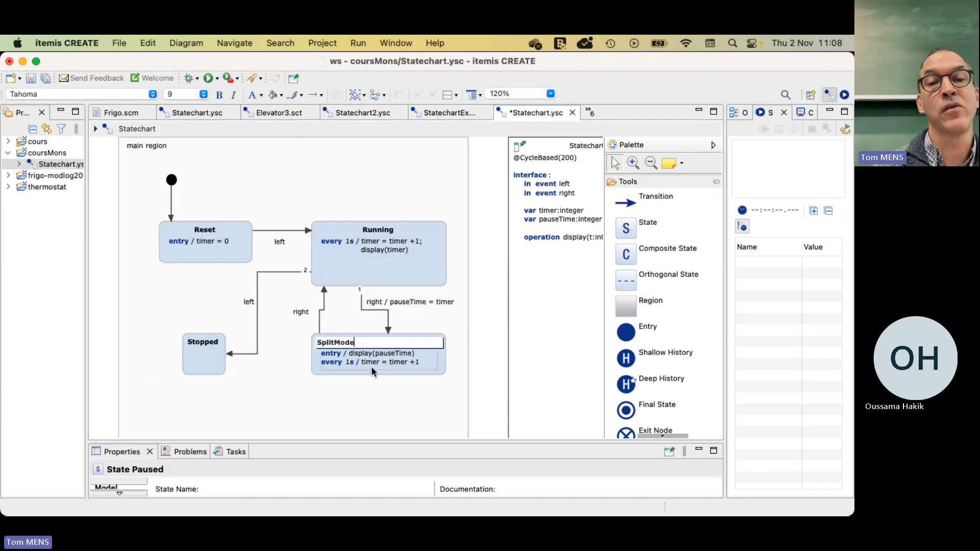
pyautogui.click(373, 393)
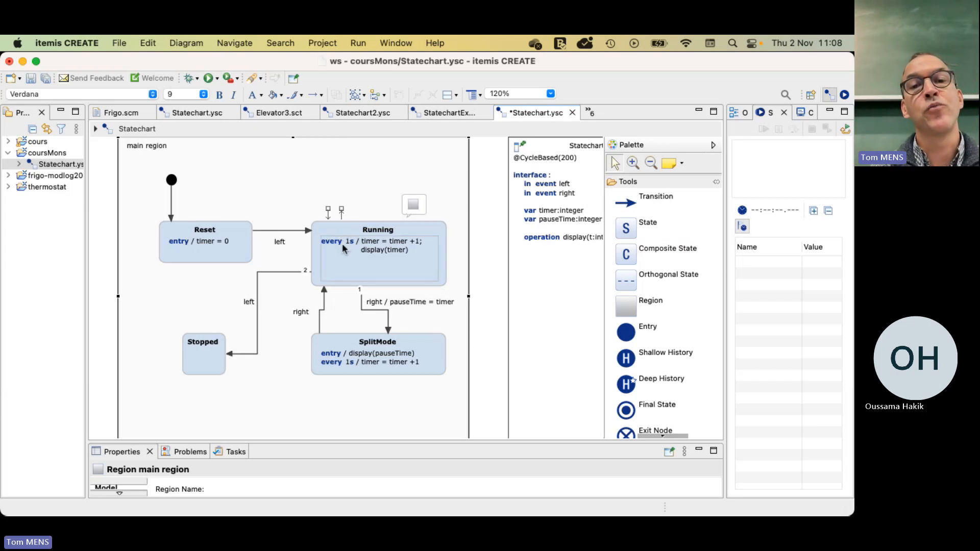
# Step: Widen the main region up to the definition section and draw a second SplitMode-to-Running transition, routed around the right of both states
pyautogui.moveTo(401, 355)
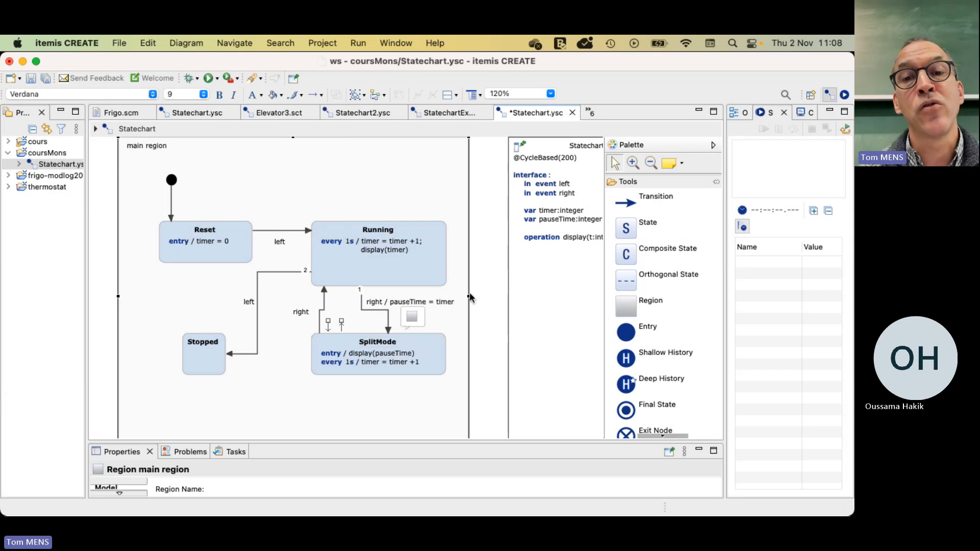
pyautogui.moveTo(471, 297); pyautogui.dragTo(508, 297)
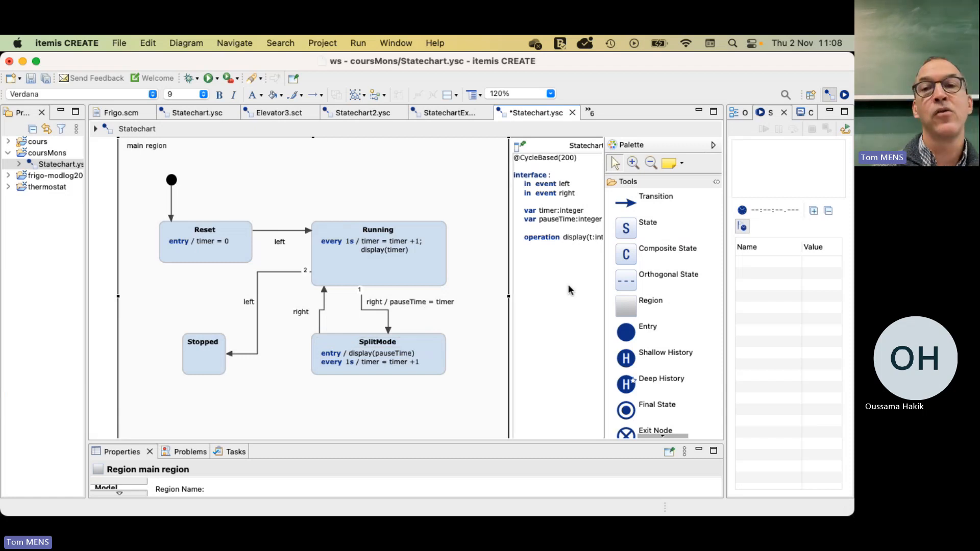
pyautogui.click(629, 204)
pyautogui.click(440, 365)
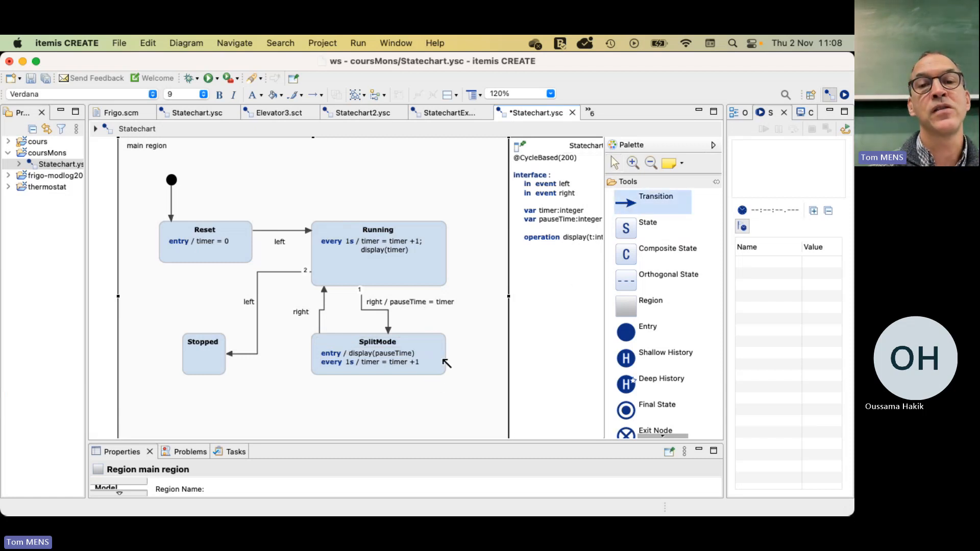
pyautogui.click(443, 235)
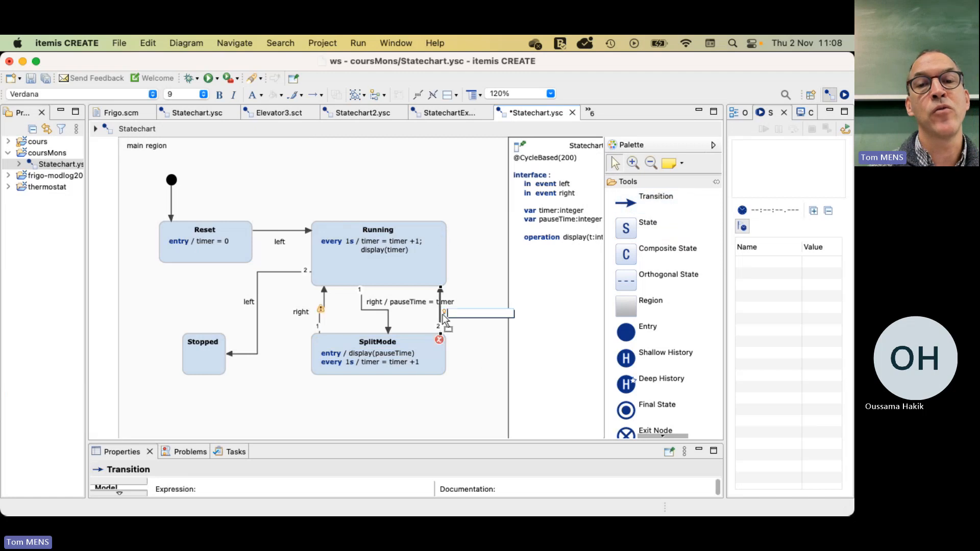
pyautogui.moveTo(450, 314); pyautogui.dragTo(483, 312)
pyautogui.moveTo(384, 410)
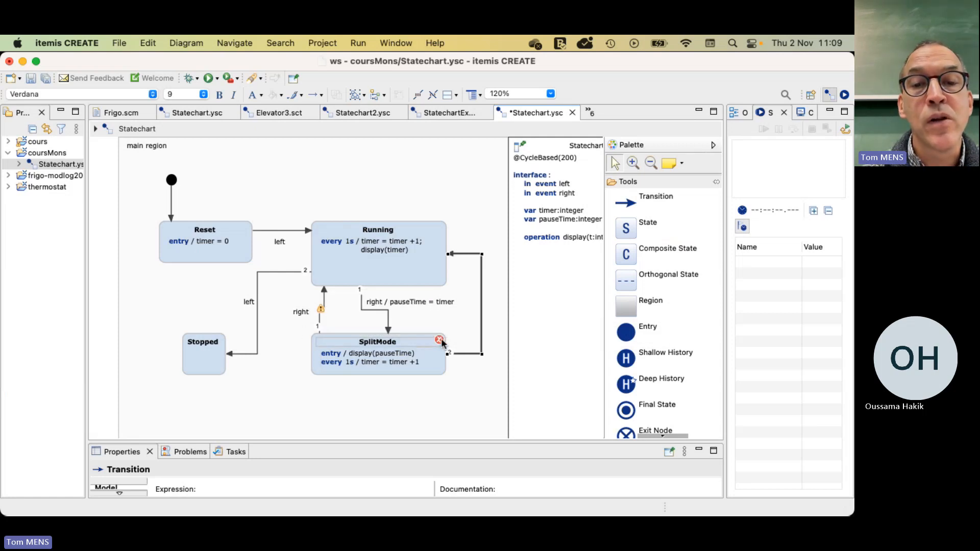
pyautogui.moveTo(442, 343)
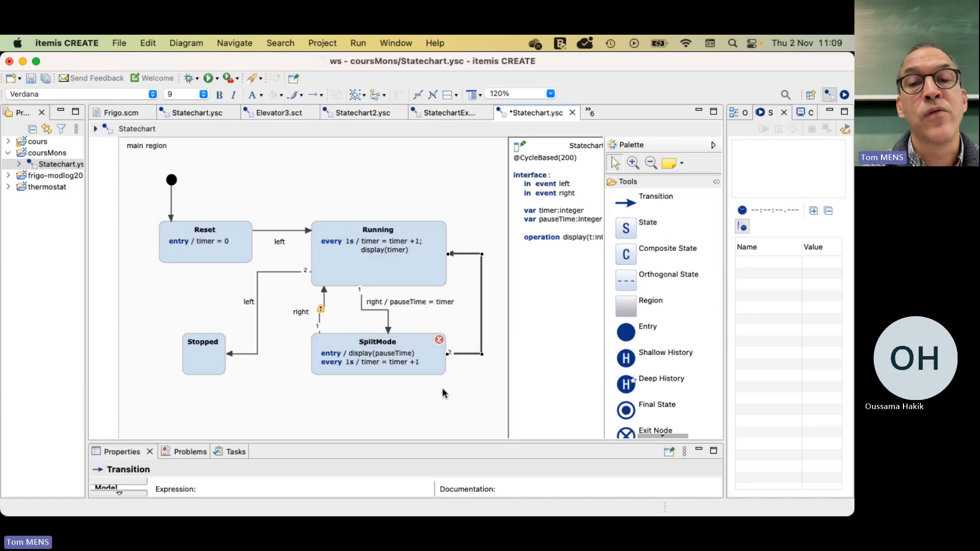
pyautogui.click(431, 412)
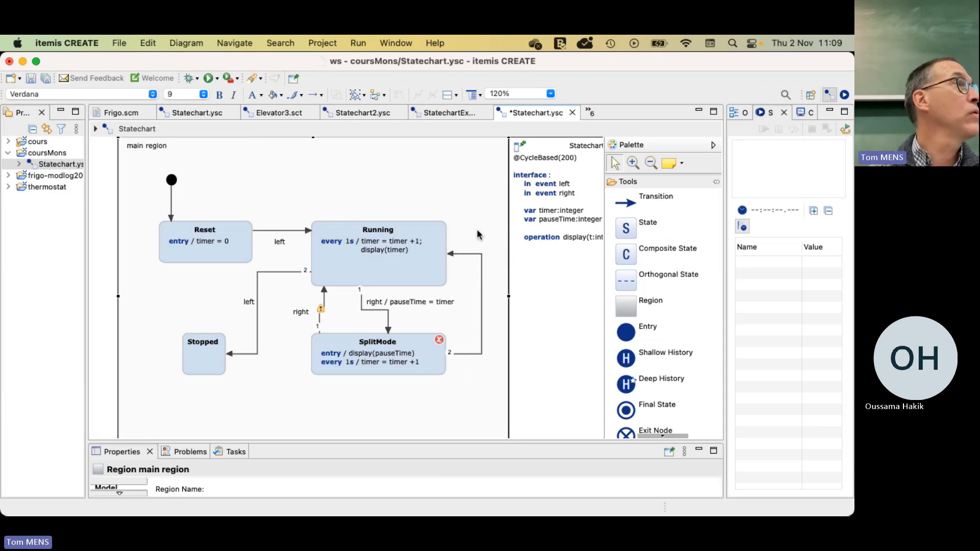
# Step: Give the second SplitMode-to-Running transition, routed around the right of both states, the trigger "after 5s"
pyautogui.moveTo(479, 235)
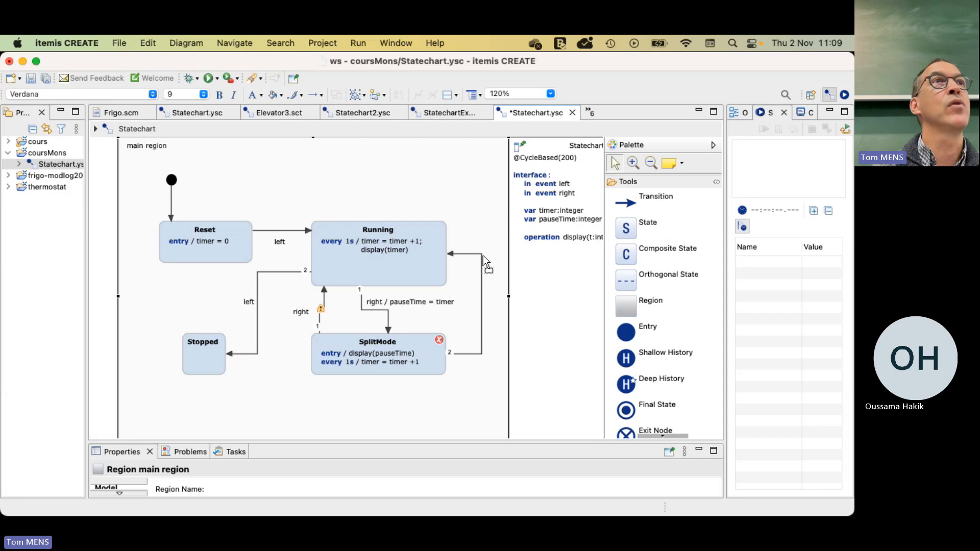
pyautogui.moveTo(484, 257)
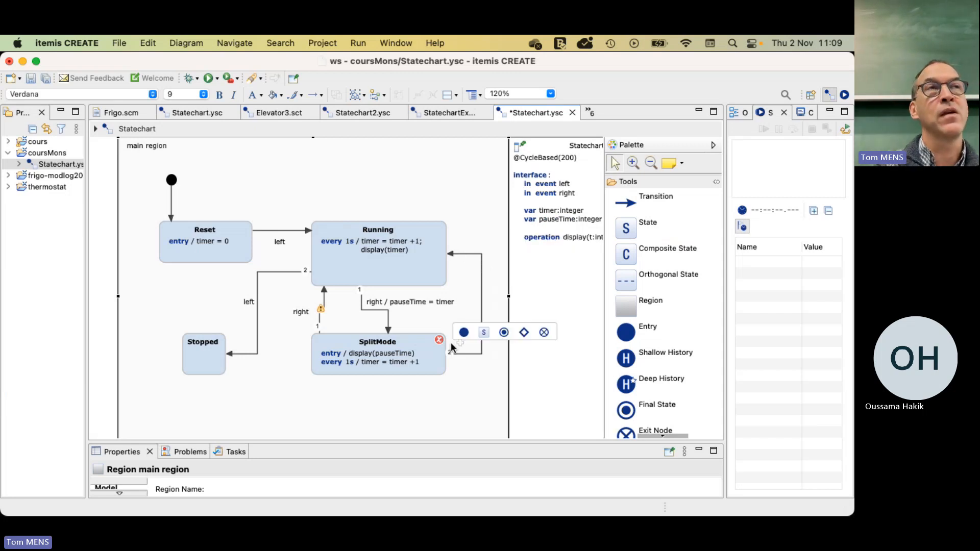
pyautogui.moveTo(388, 382)
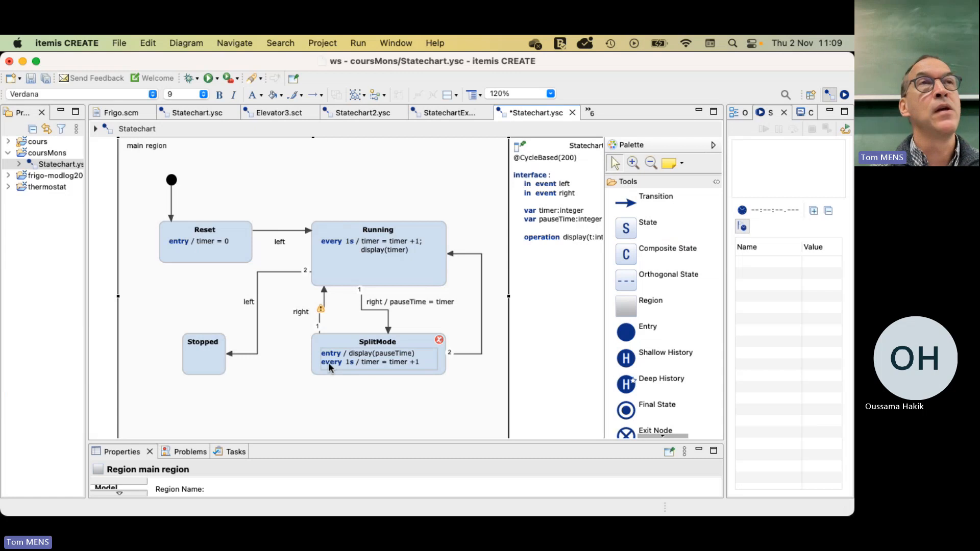
pyautogui.moveTo(328, 367)
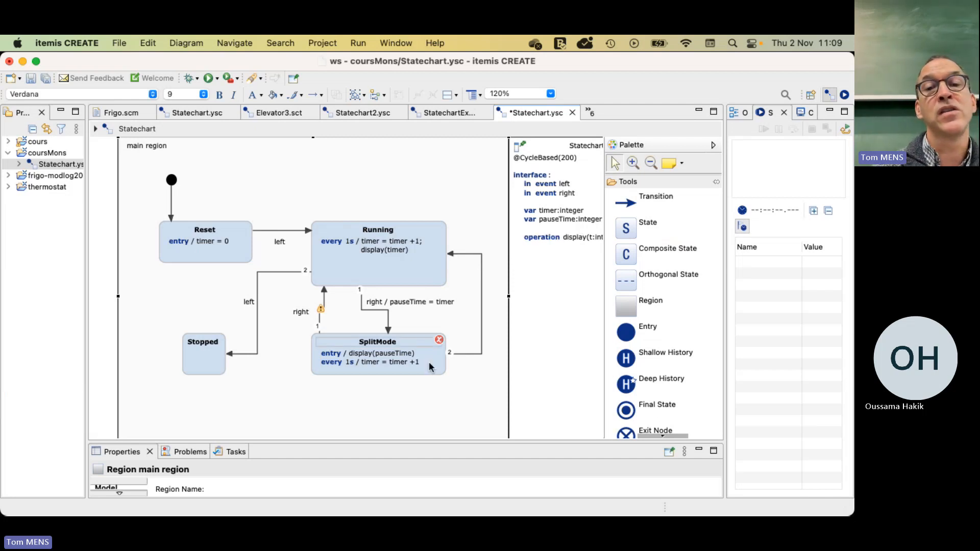
pyautogui.moveTo(451, 354)
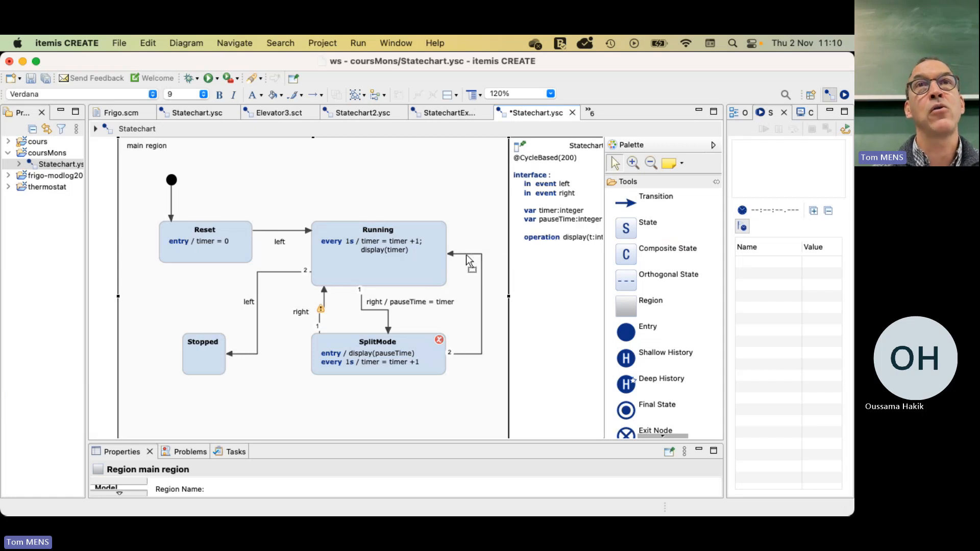
pyautogui.click(482, 278)
pyautogui.click(481, 294)
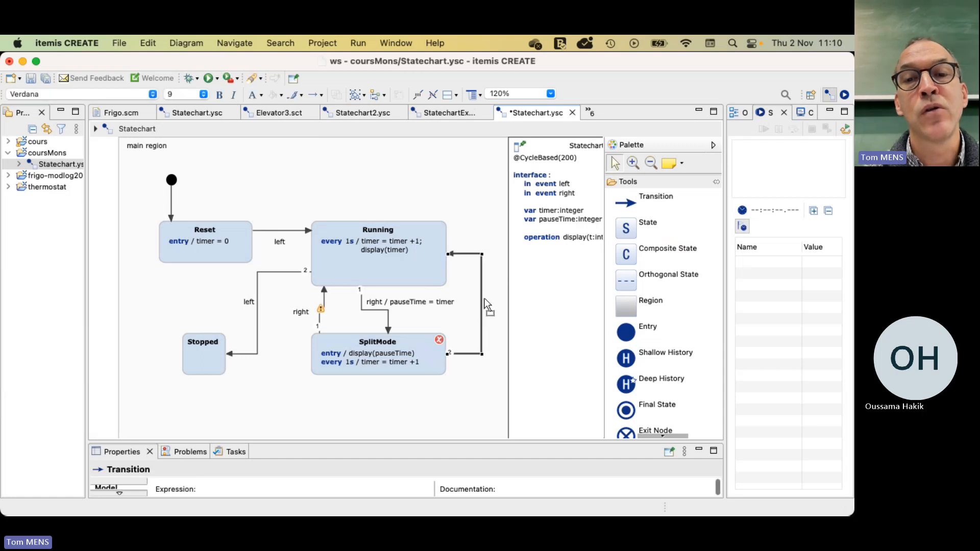
pyautogui.click(482, 311)
pyautogui.write('af')
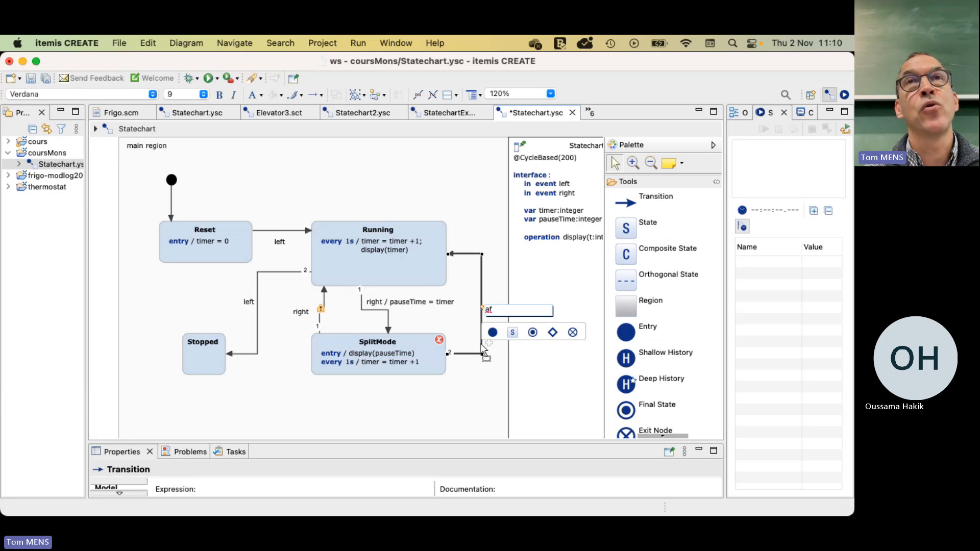
pyautogui.write('ter 5s')
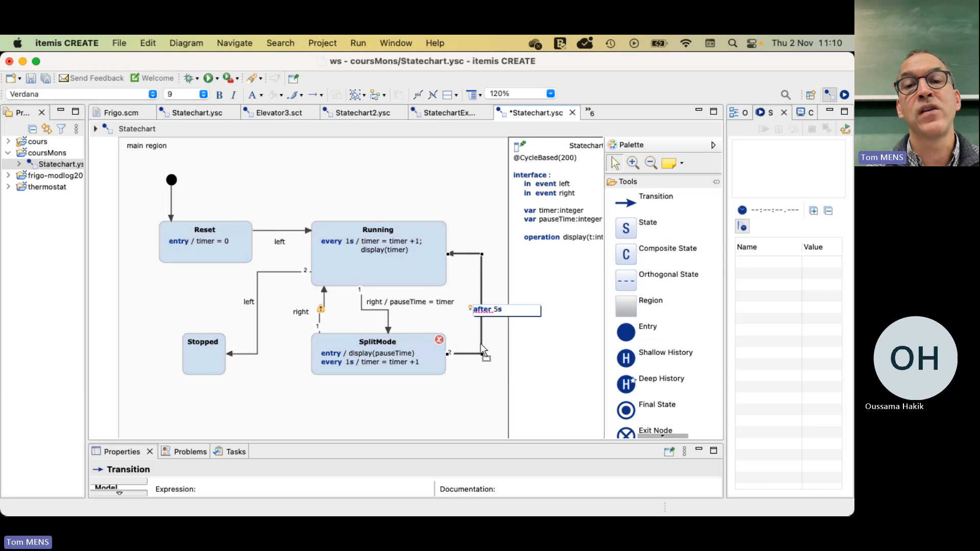
pyautogui.click(472, 421)
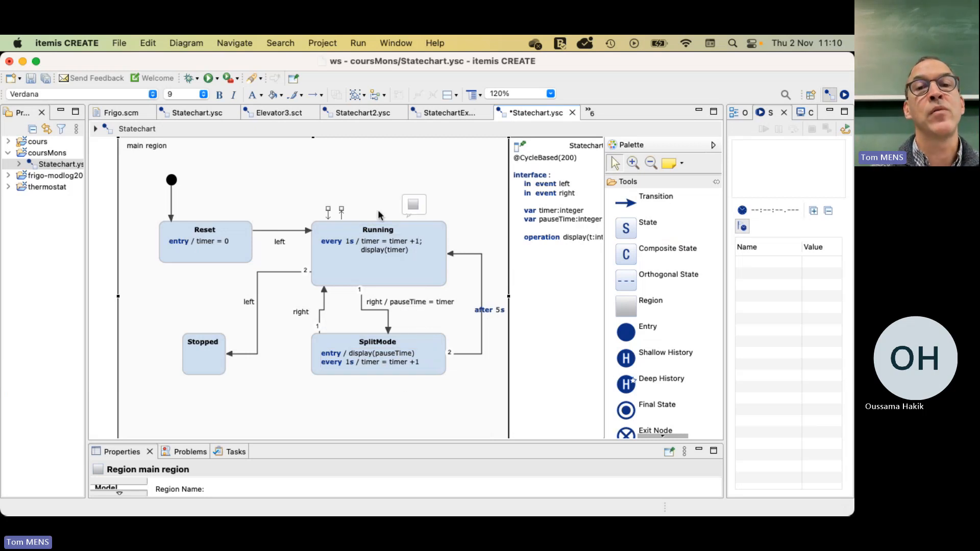
# Step: Widen the Stopped state on both its left and right sides to make room for a reaction
pyautogui.moveTo(378, 211)
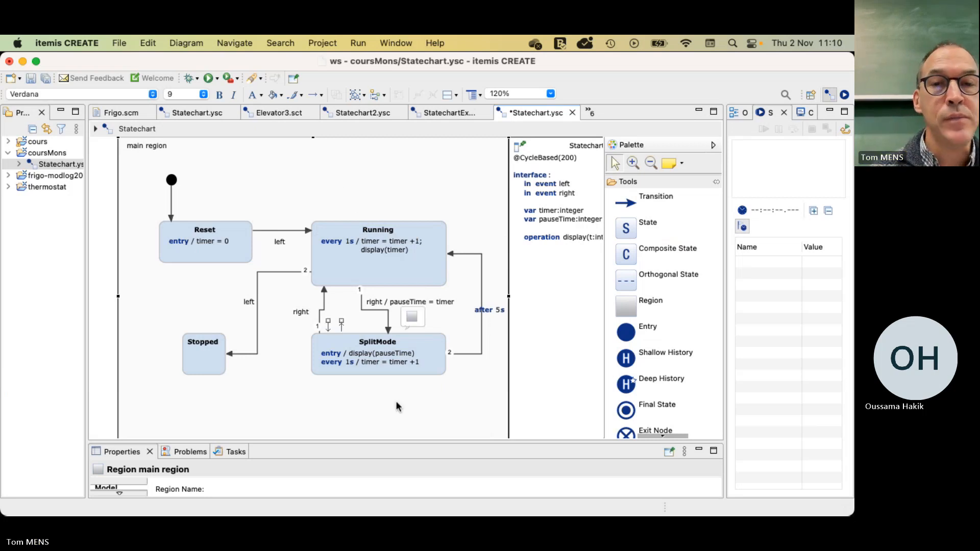
pyautogui.moveTo(398, 406)
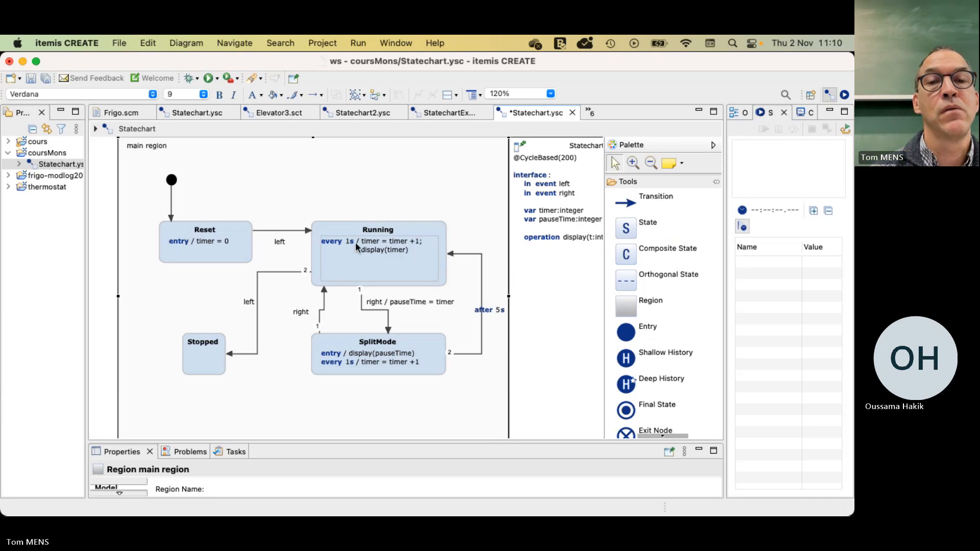
pyautogui.moveTo(206, 385)
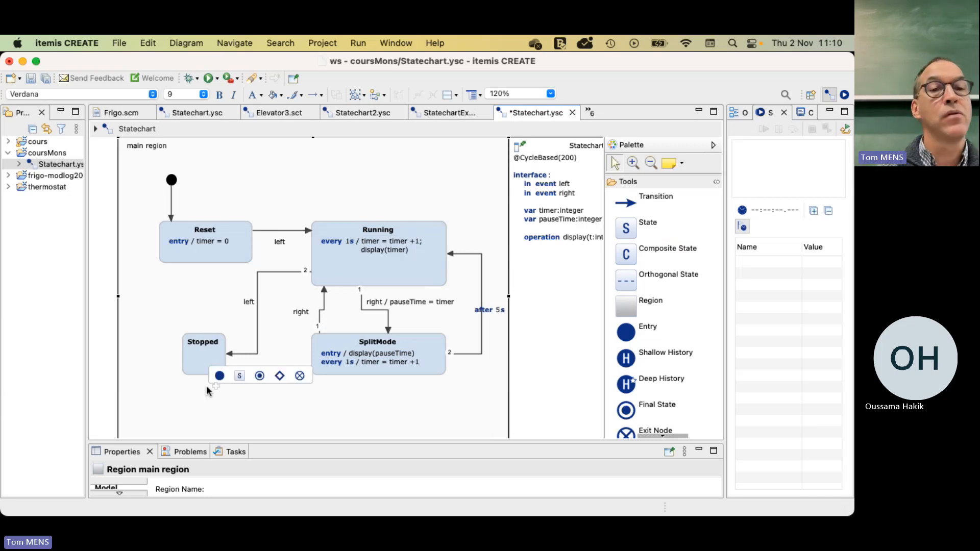
pyautogui.click(198, 362)
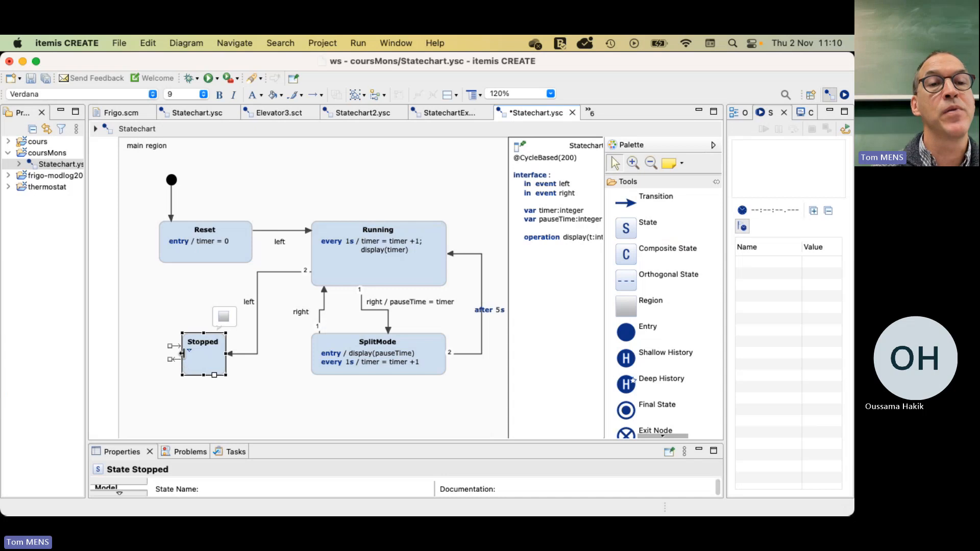
pyautogui.moveTo(183, 353); pyautogui.dragTo(150, 353)
pyautogui.moveTo(227, 353); pyautogui.dragTo(244, 353)
pyautogui.click(265, 386)
pyautogui.moveTo(265, 386)
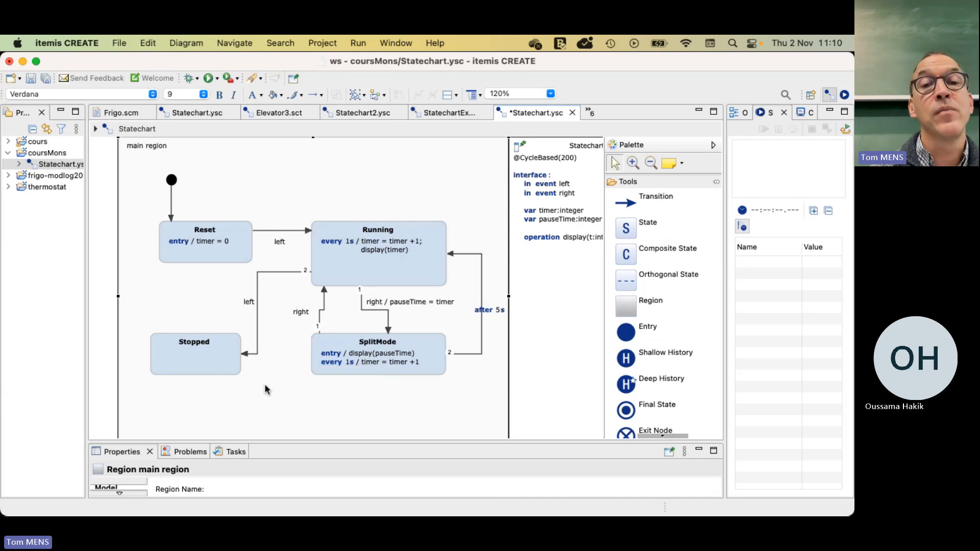
# Step: Add the reaction "entry / display(timer)" to the Stopped state and widen the state so the text fits on one line
pyautogui.moveTo(229, 367)
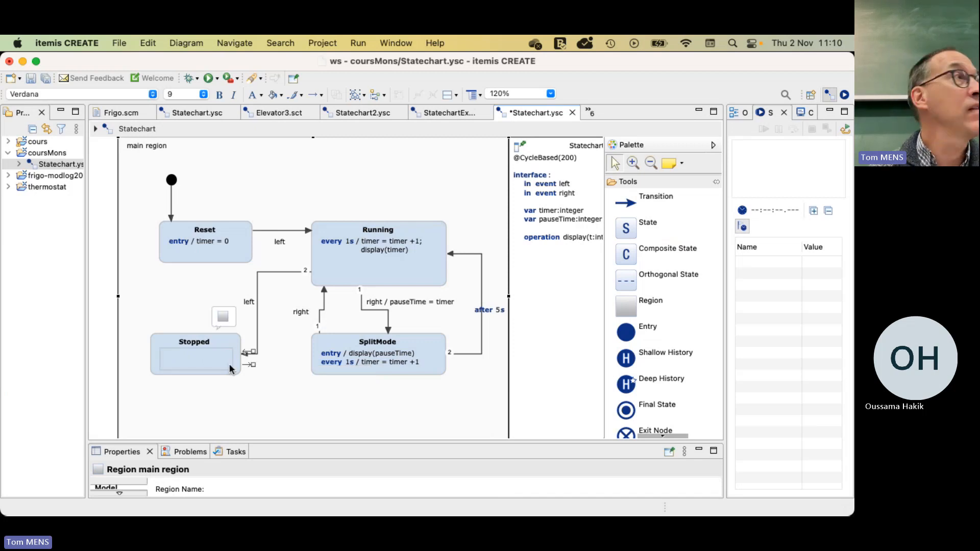
pyautogui.click(174, 360)
pyautogui.click(173, 359)
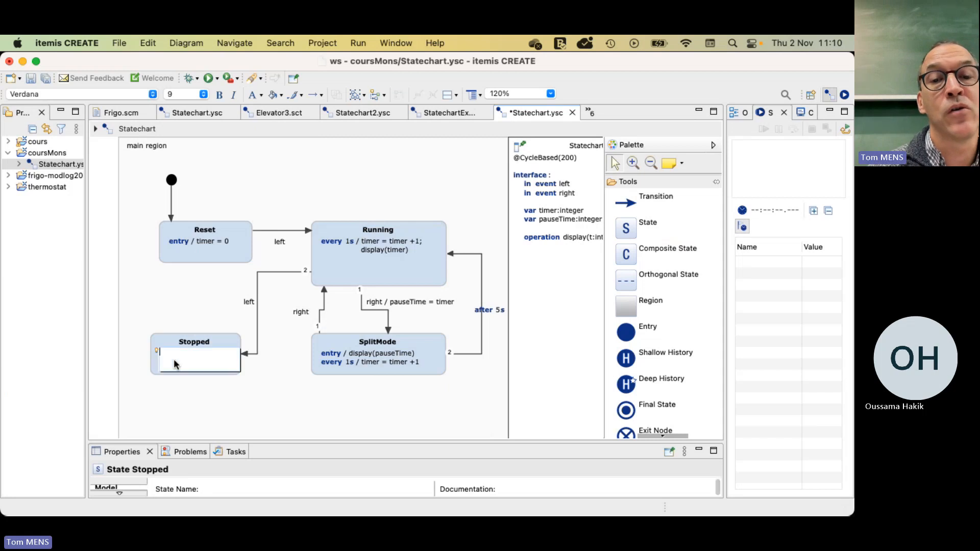
pyautogui.write('entry /')
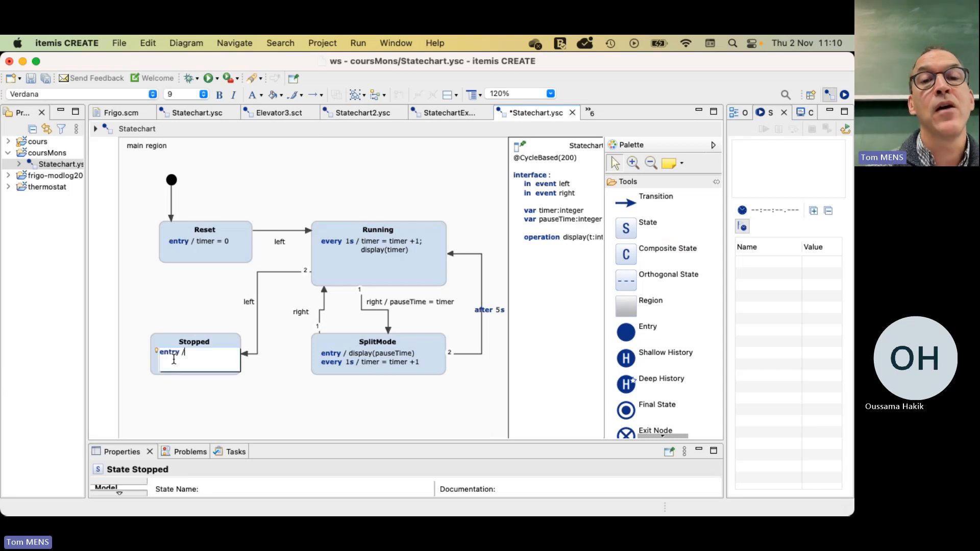
pyautogui.write(' display(')
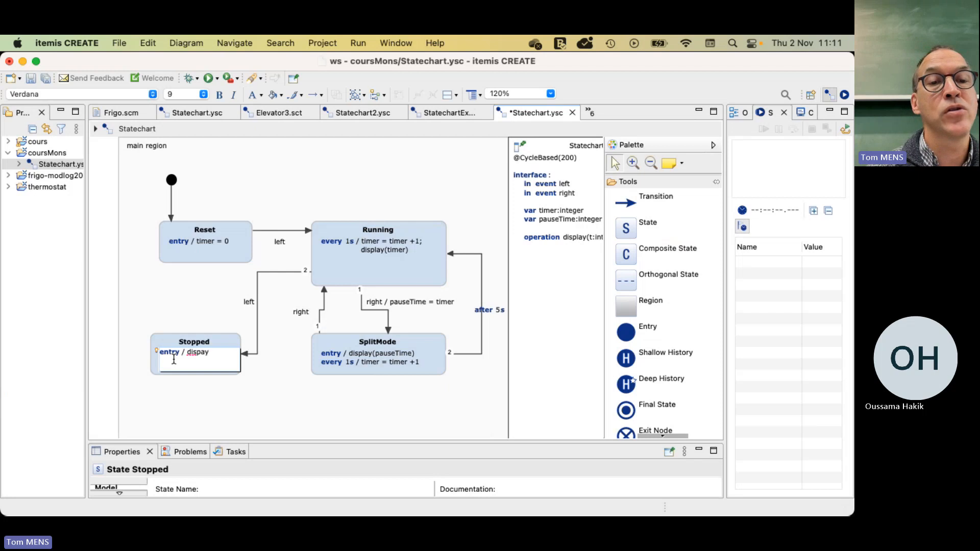
pyautogui.press('BackSpace')
pyautogui.press('BackSpace')
pyautogui.press('BackSpace')
pyautogui.press('BackSpace')
pyautogui.write('lay(tim')
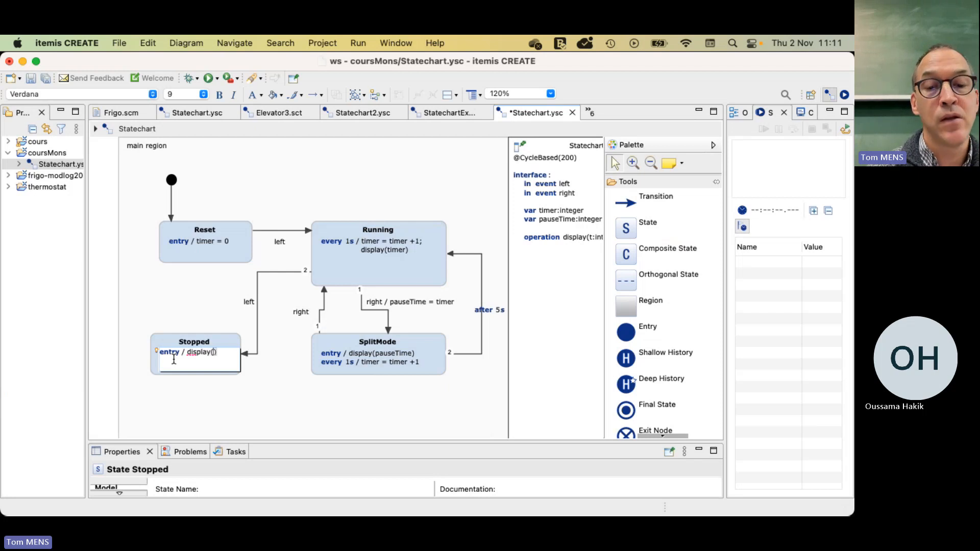
pyautogui.write('er')
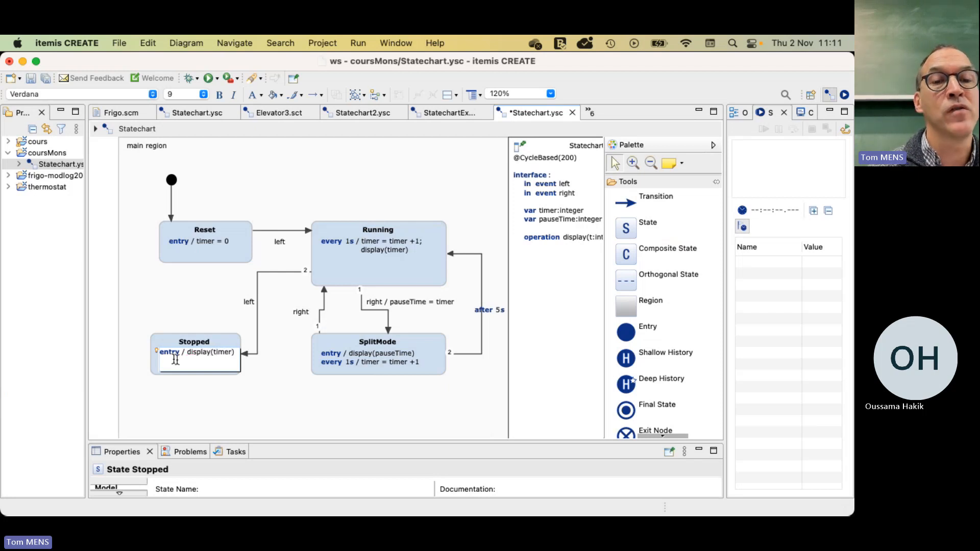
pyautogui.click(226, 401)
pyautogui.click(194, 357)
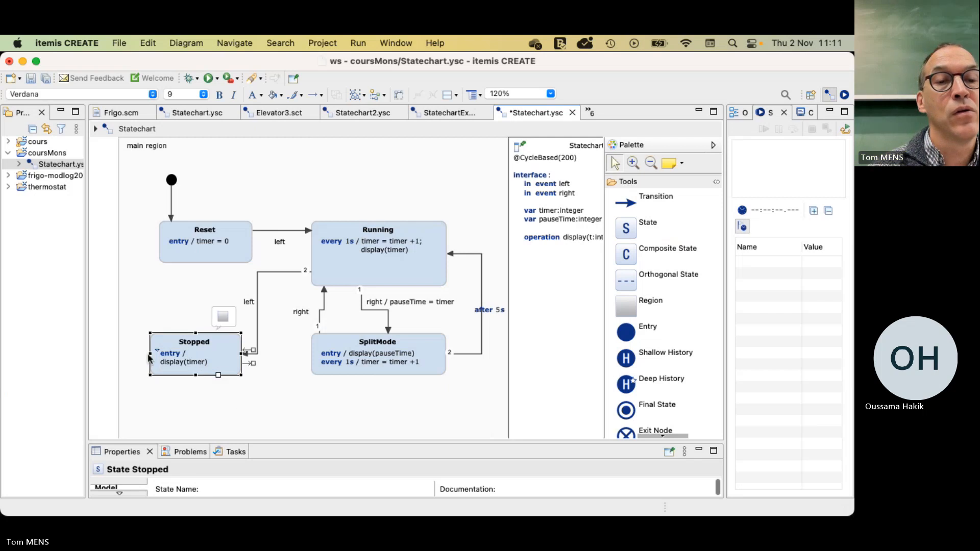
pyautogui.moveTo(150, 353); pyautogui.dragTo(138, 354)
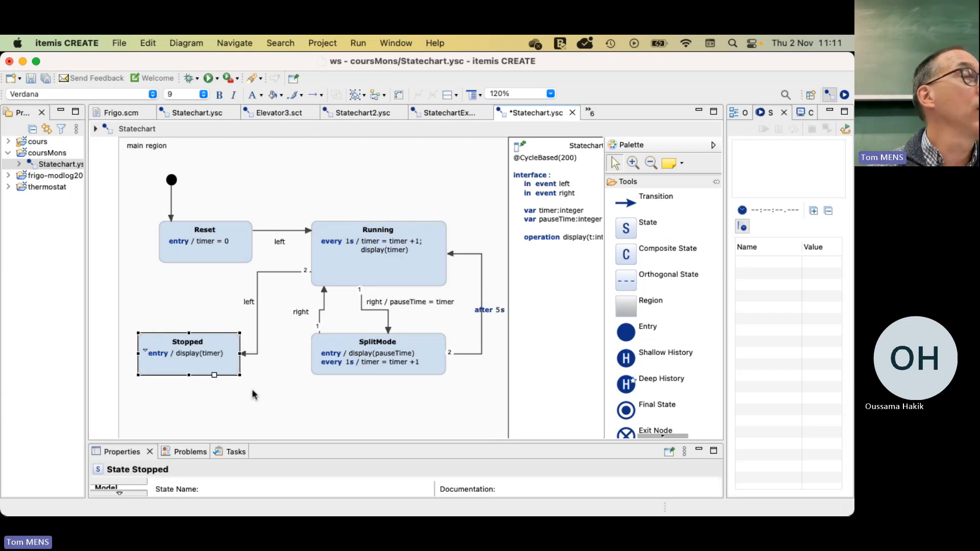
# Step: Draw a transition from Stopped up to Reset with the trigger "left"
pyautogui.moveTo(252, 391)
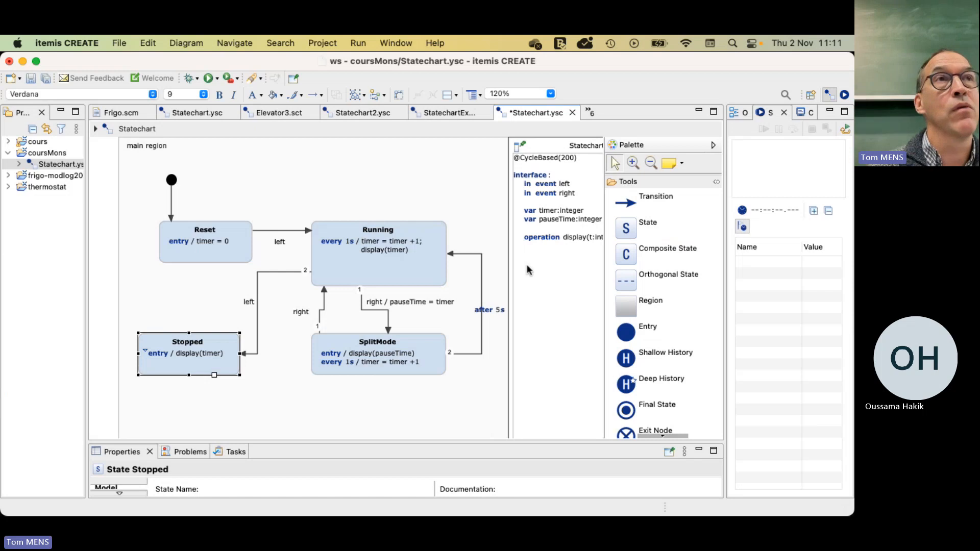
pyautogui.click(691, 209)
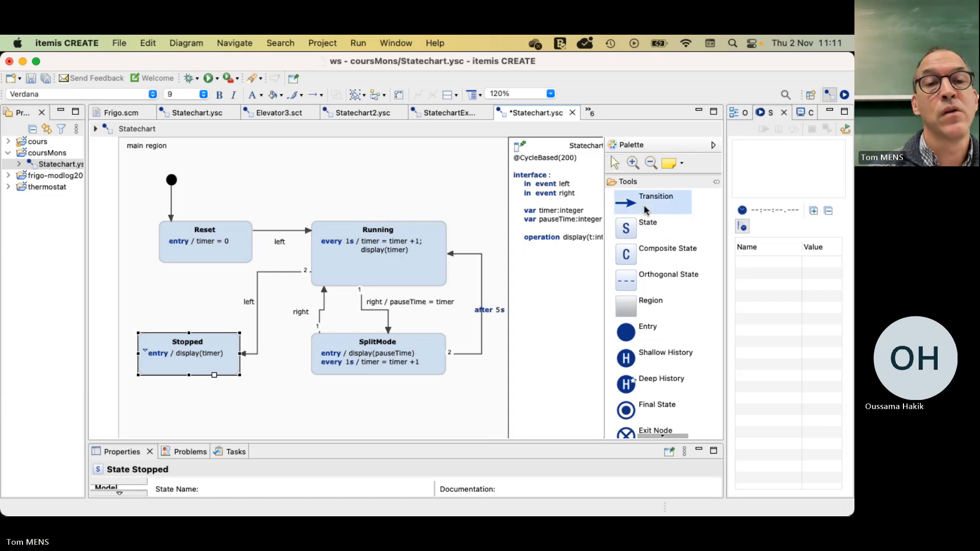
pyautogui.moveTo(214, 346); pyautogui.dragTo(229, 265)
pyautogui.write('left')
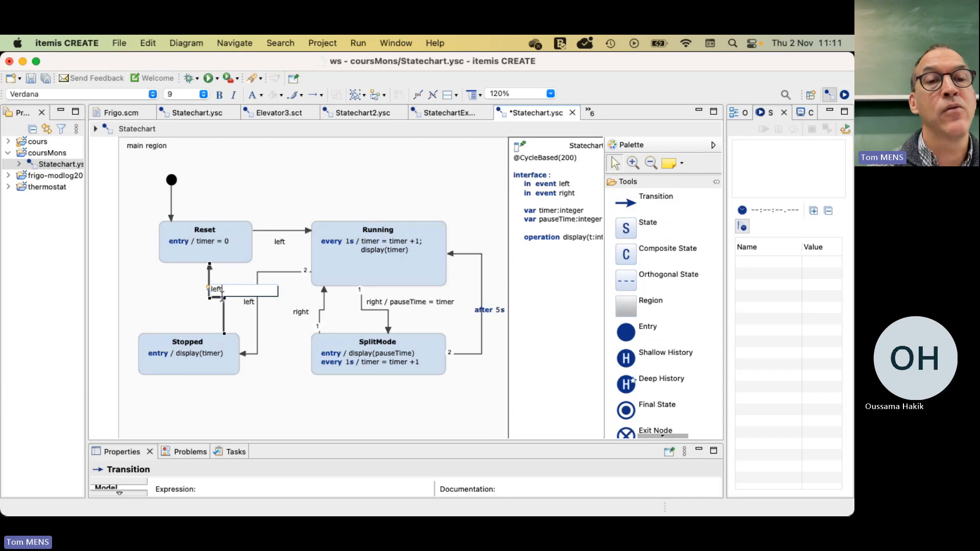
pyautogui.press('Return')
pyautogui.click(173, 306)
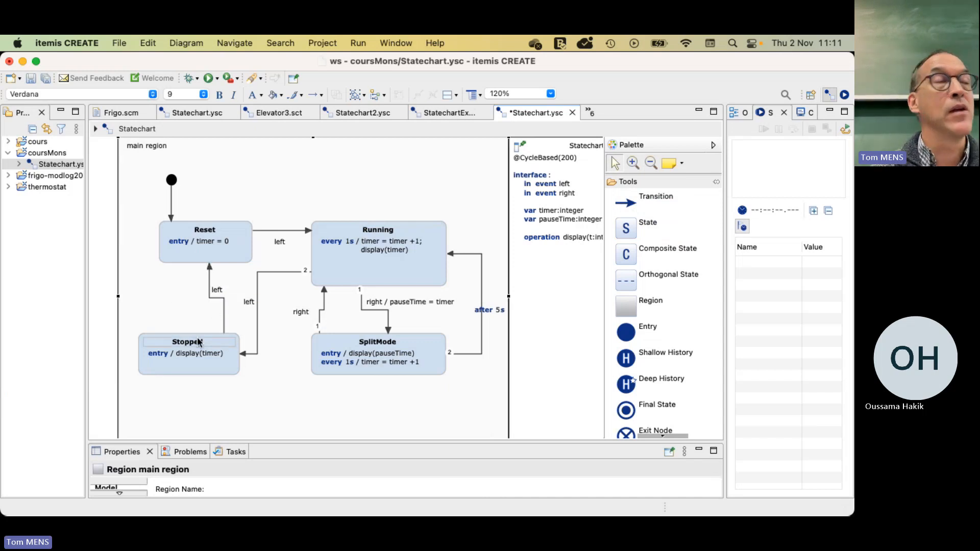
# Step: Run Statechart.ysc as a Statechart Simulation, saving the modified file
pyautogui.moveTo(197, 341)
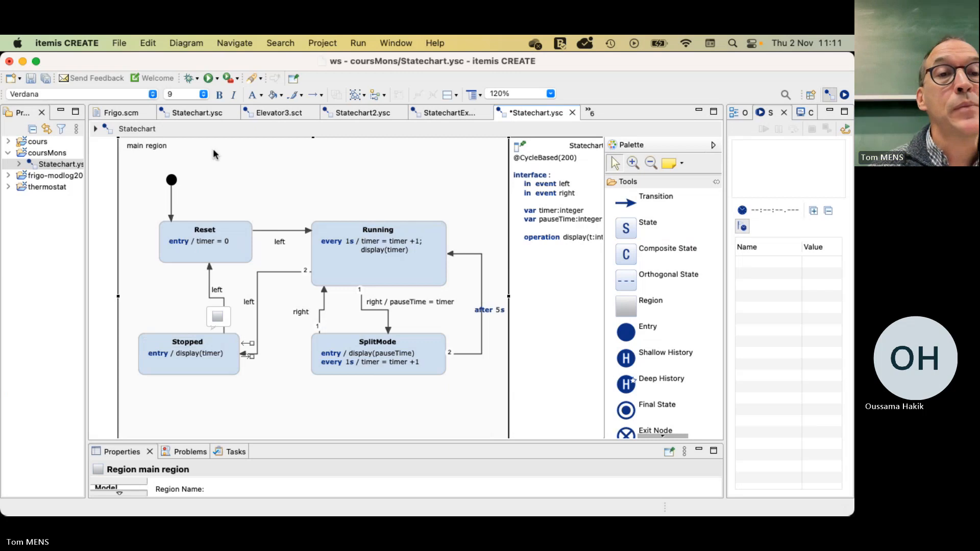
pyautogui.click(208, 79)
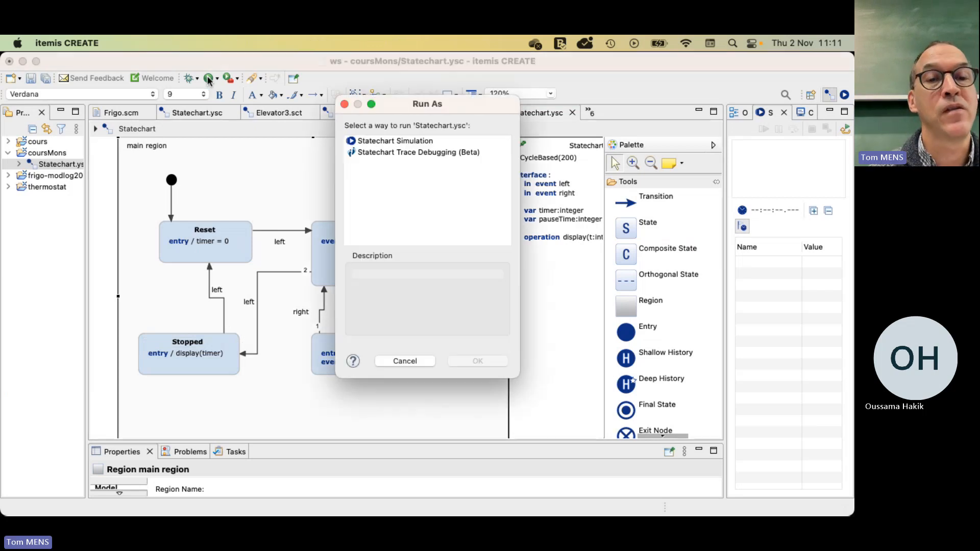
pyautogui.click(377, 141)
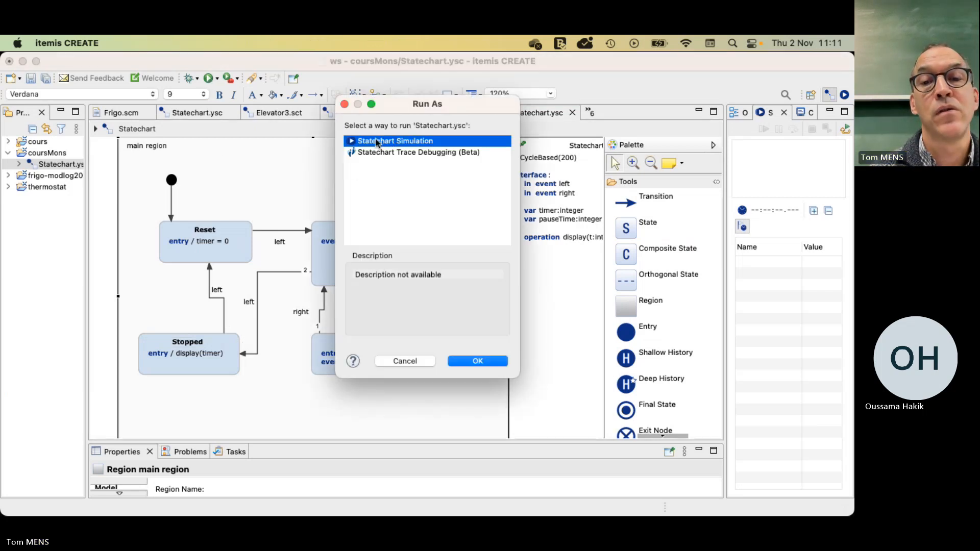
pyautogui.click(475, 361)
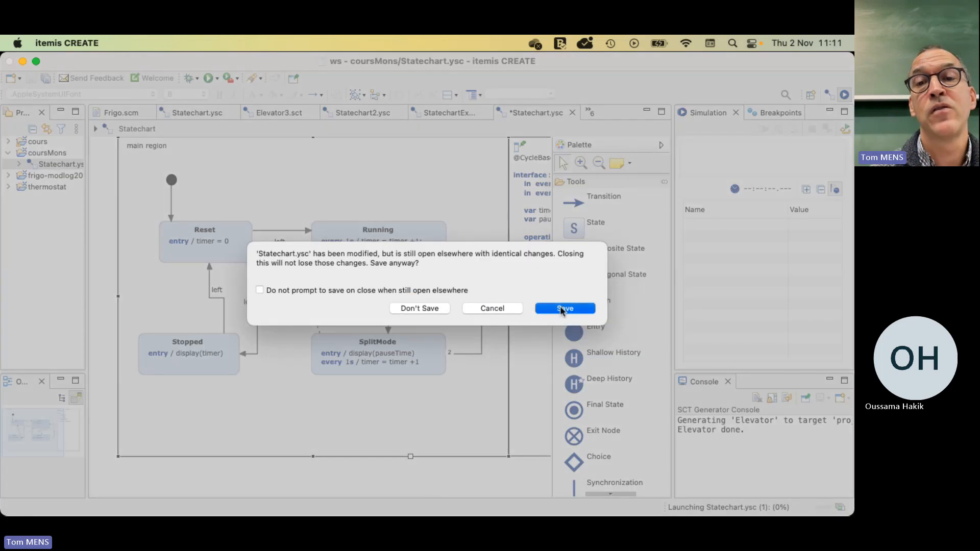
pyautogui.click(562, 309)
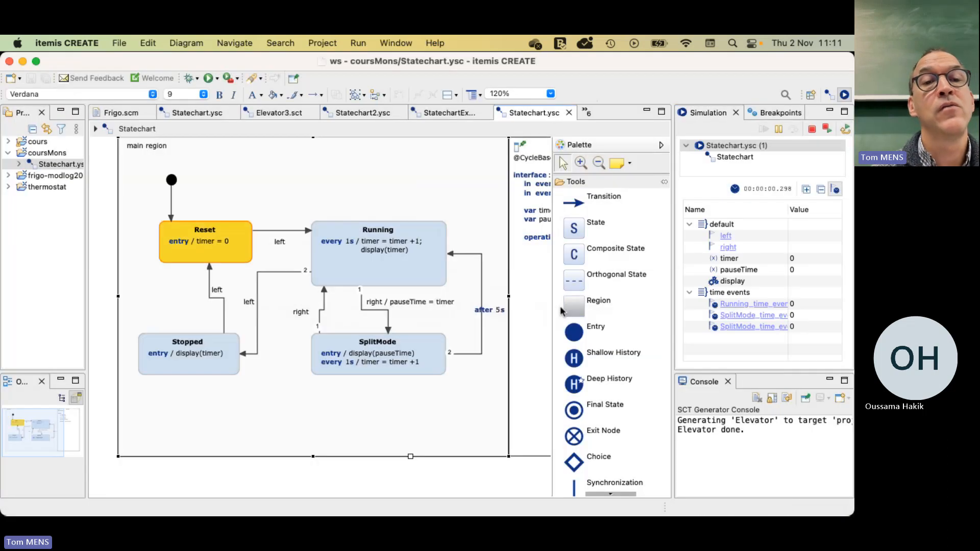
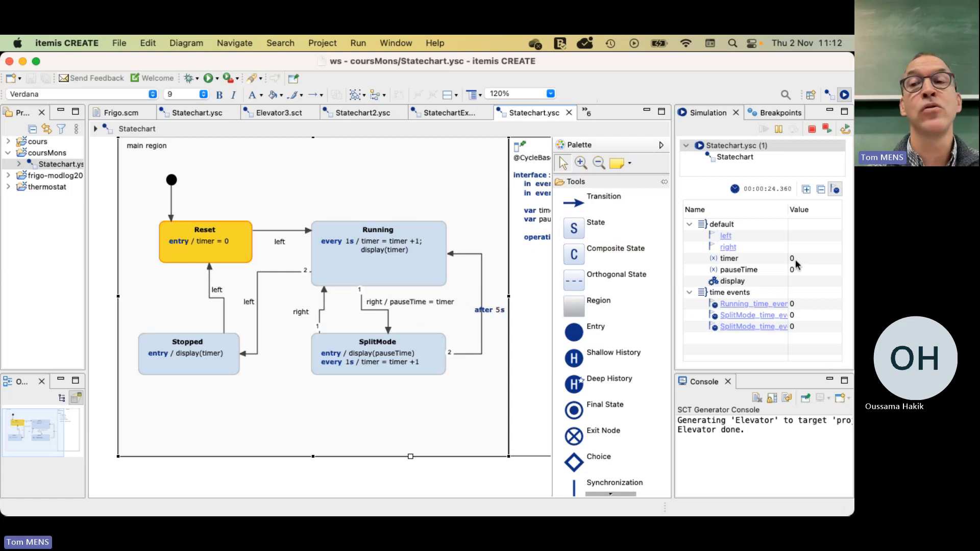
# Step: Raise the "left" event and then the "right" event in the running simulation, and pause it while SplitMode is active
pyautogui.click(726, 236)
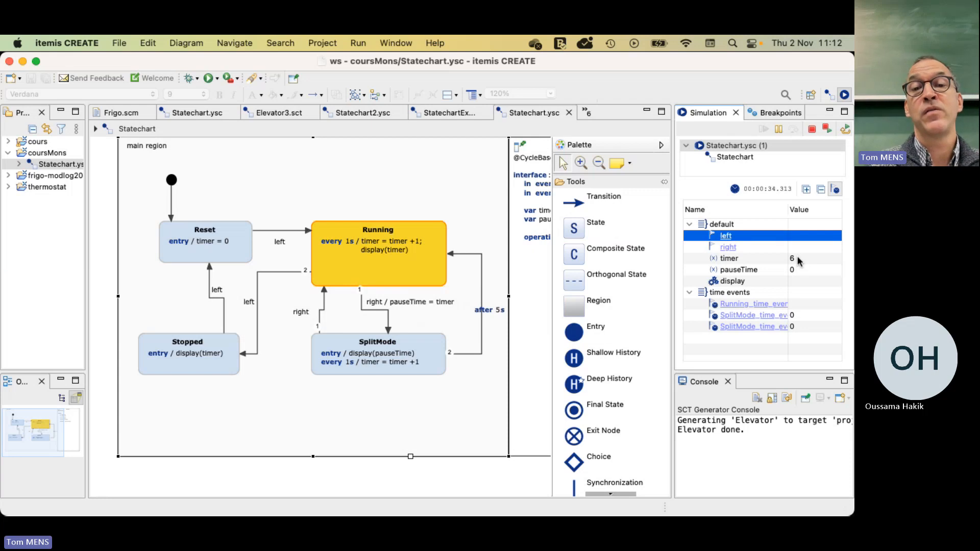
pyautogui.click(728, 247)
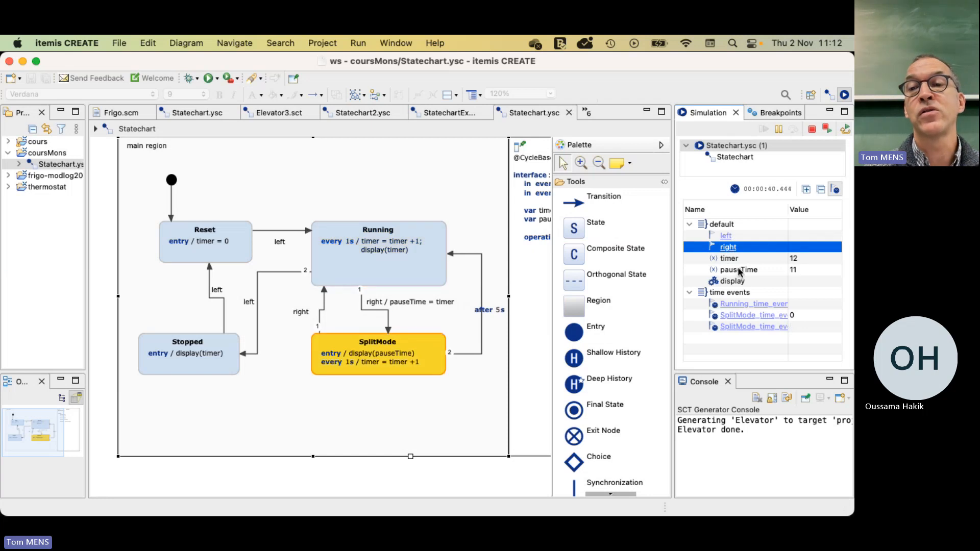
pyautogui.click(779, 130)
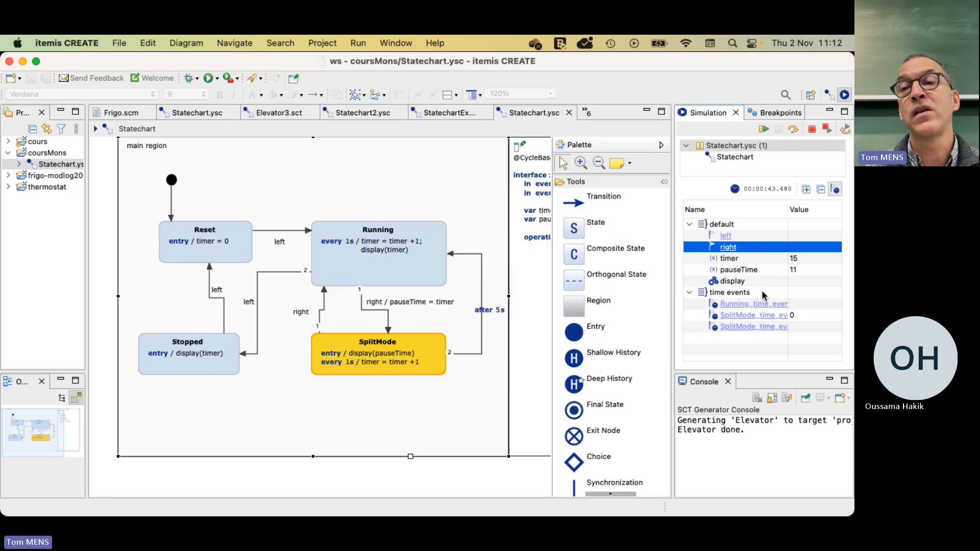
# Step: Resume the paused simulation and raise the "right" event twice to enter and leave SplitMode
pyautogui.click(764, 130)
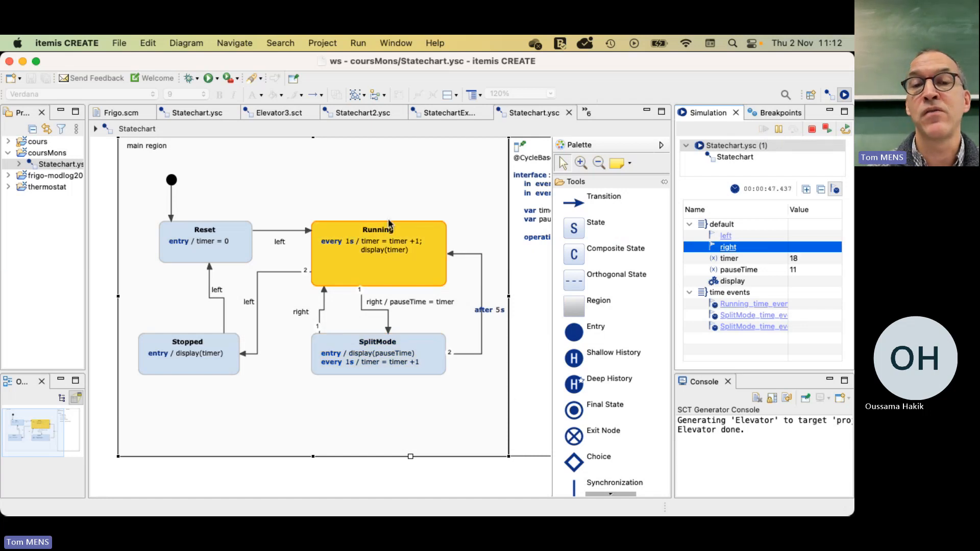
pyautogui.click(727, 248)
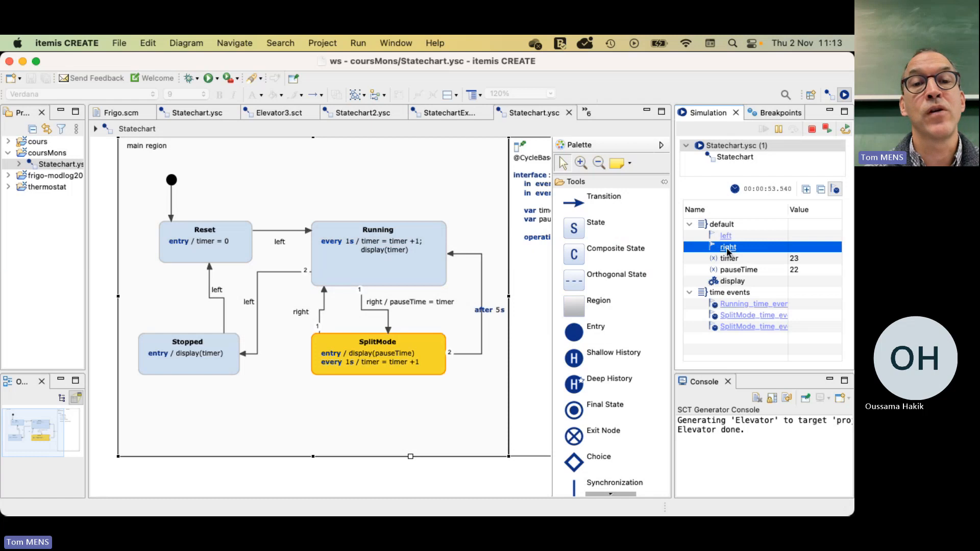
pyautogui.click(729, 250)
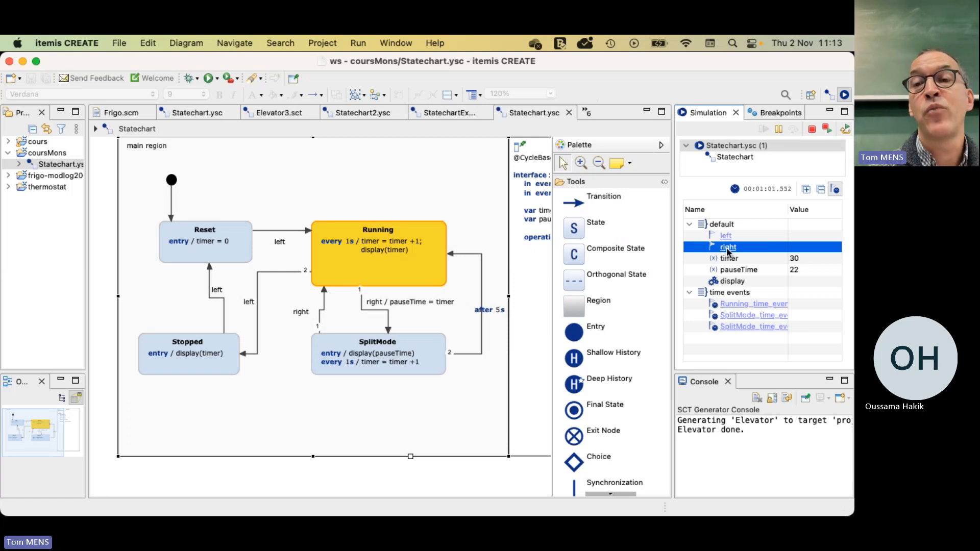
# Step: Raise the "left" event twice to pass through Stopped back to Reset, and terminate the simulation
pyautogui.click(725, 238)
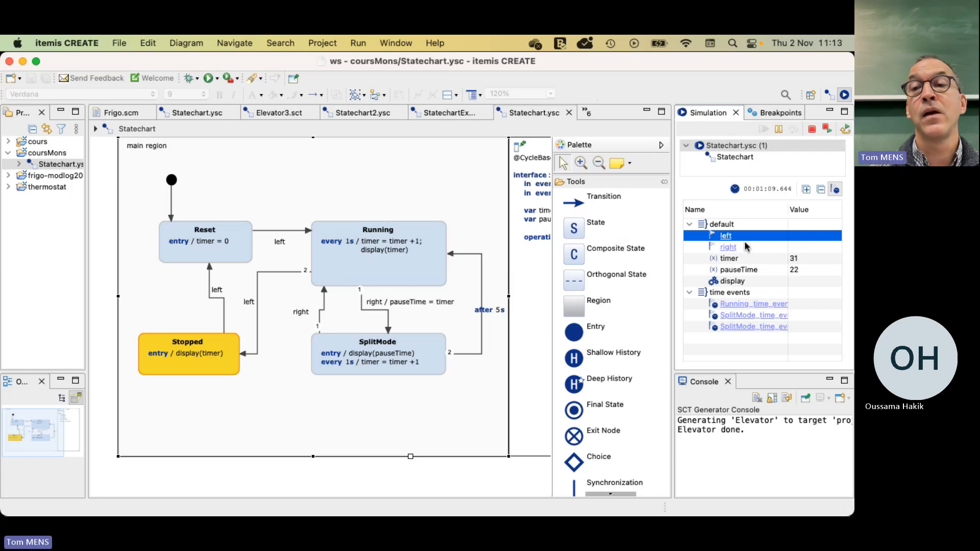
pyautogui.click(726, 236)
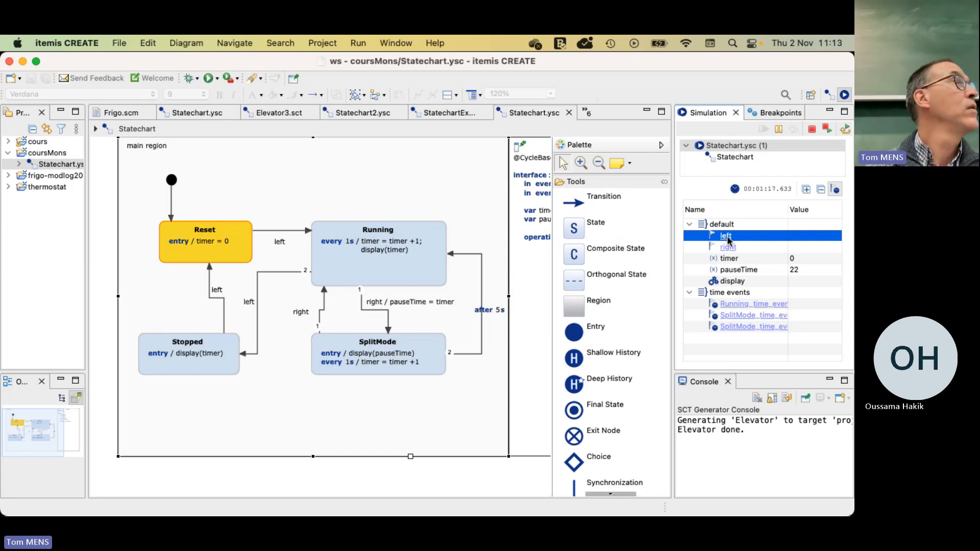
pyautogui.click(811, 129)
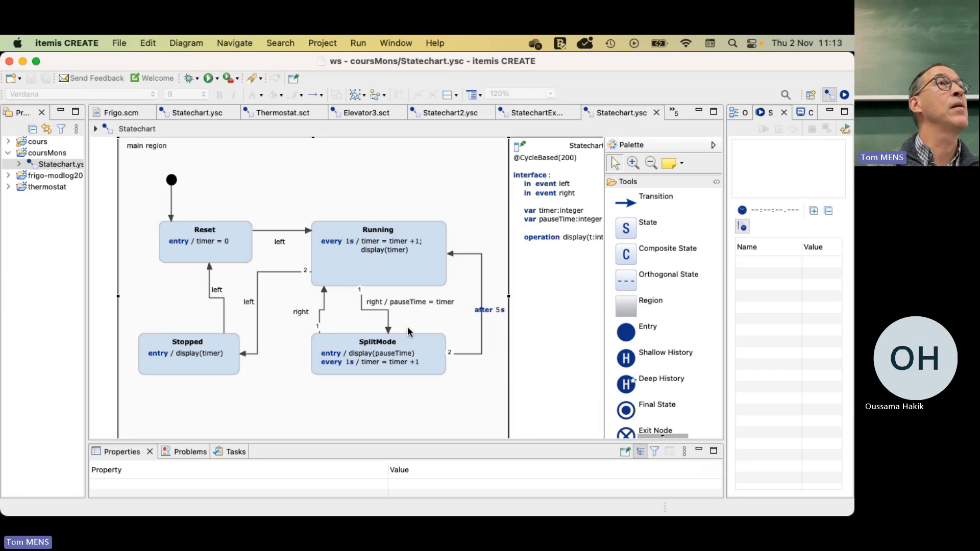
# Step: Add a final state above the Reset state and draw a transition from Reset up to it
pyautogui.click(657, 404)
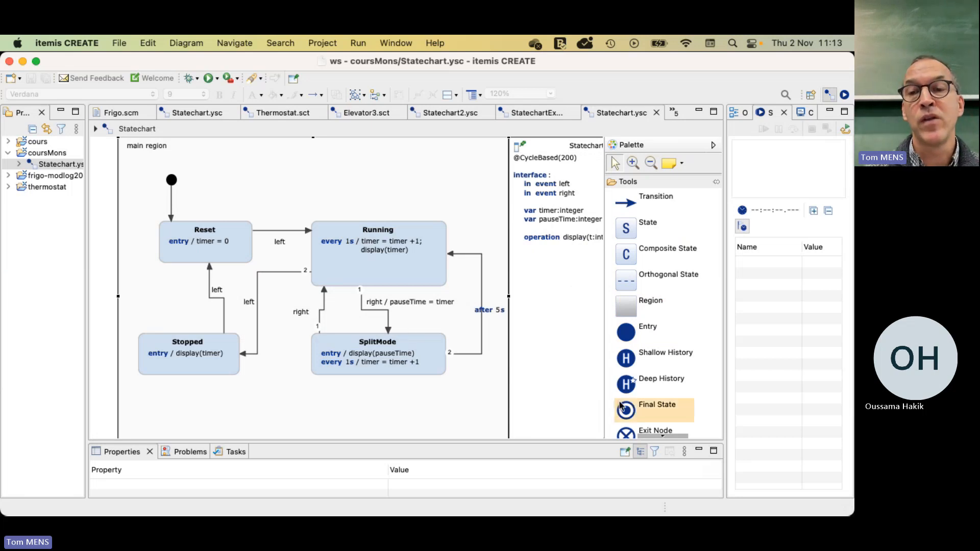
pyautogui.click(235, 179)
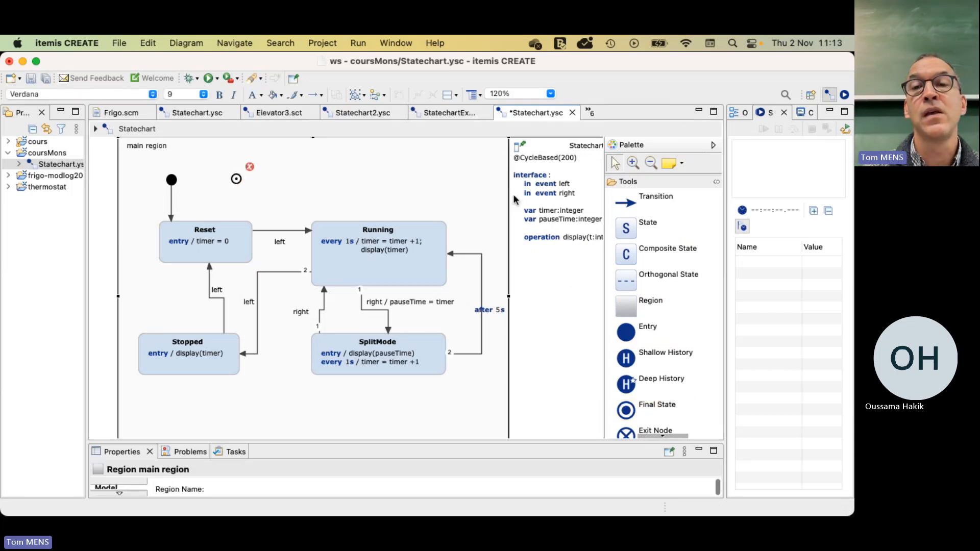
pyautogui.click(623, 203)
pyautogui.moveTo(225, 228); pyautogui.dragTo(237, 183)
# Step: Give the transition from Reset to the final state the trigger "right" and place its label beside the arrow
pyautogui.click(239, 203)
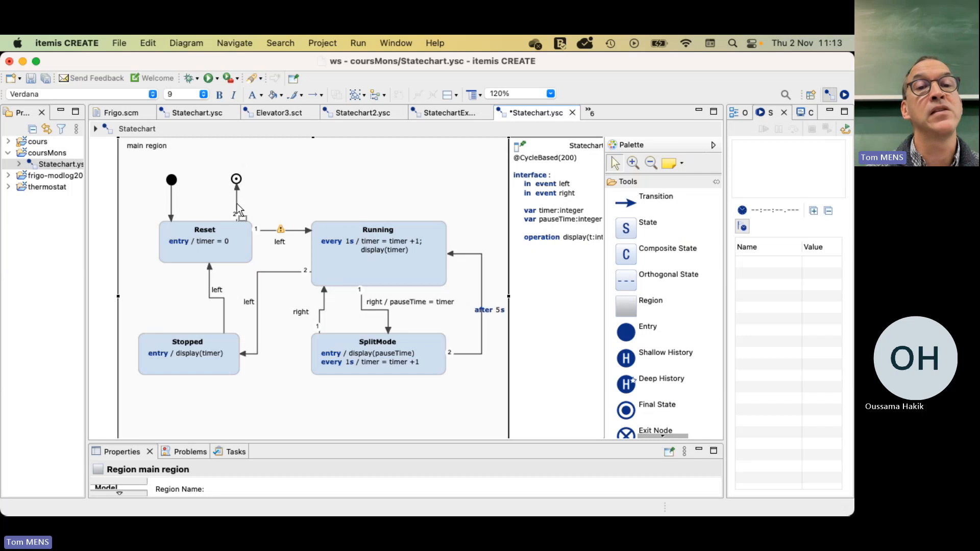
pyautogui.click(235, 203)
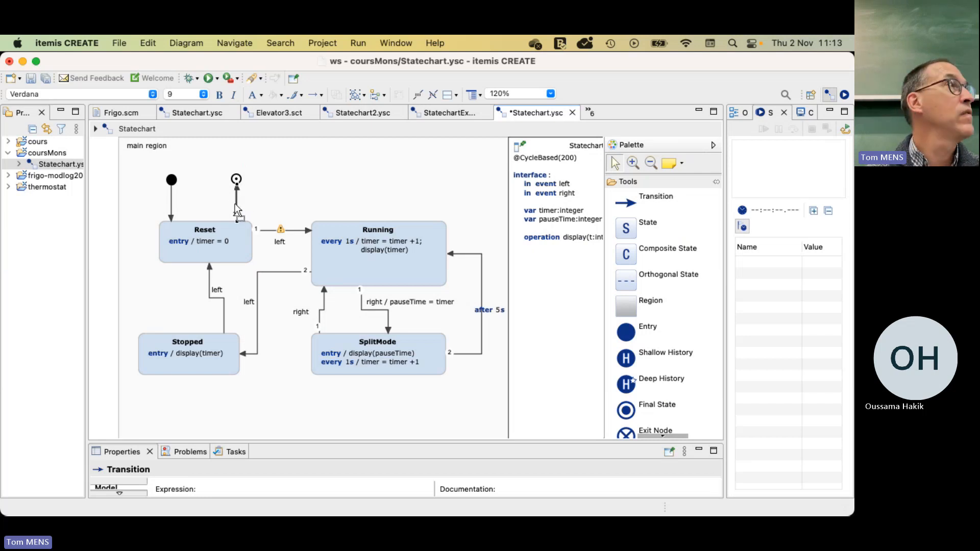
pyautogui.moveTo(236, 209)
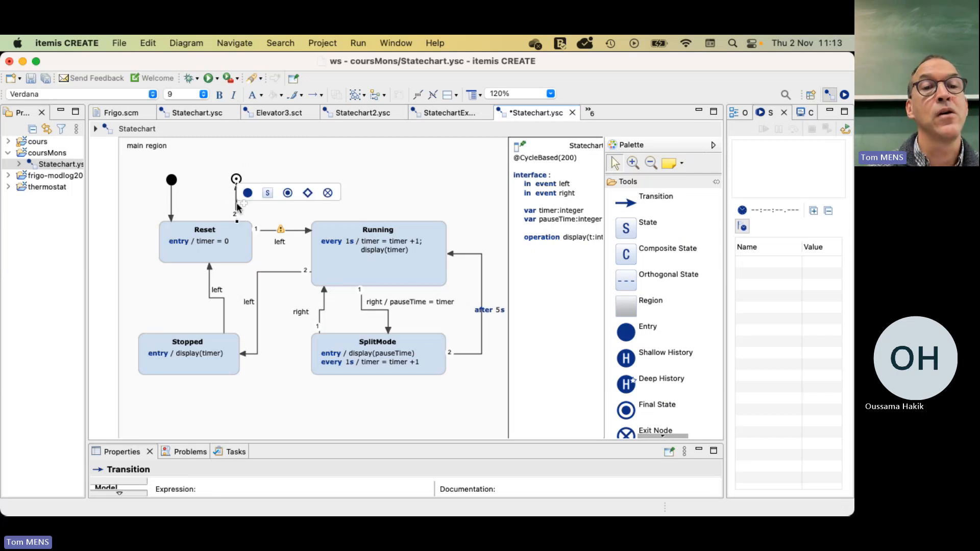
pyautogui.click(237, 203)
pyautogui.doubleClick(239, 207)
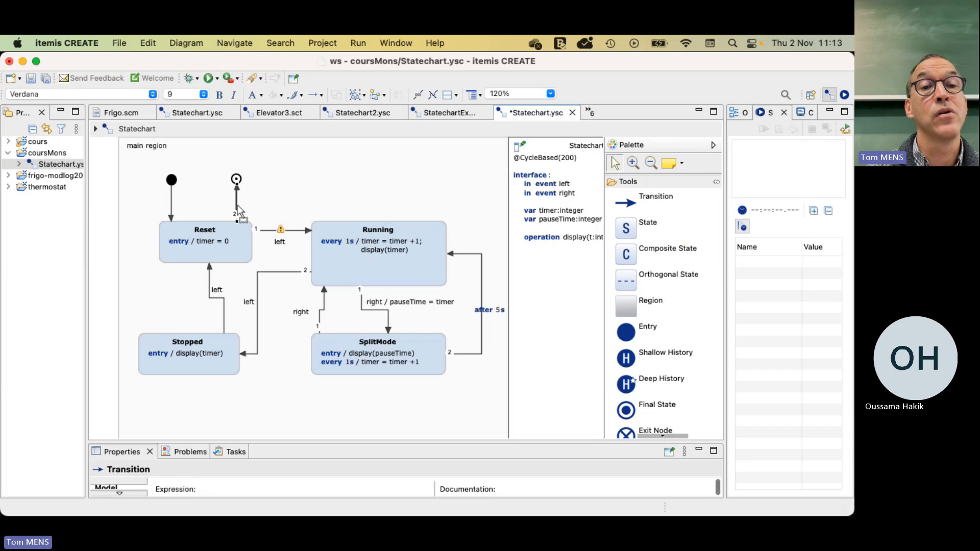
pyautogui.write('righty')
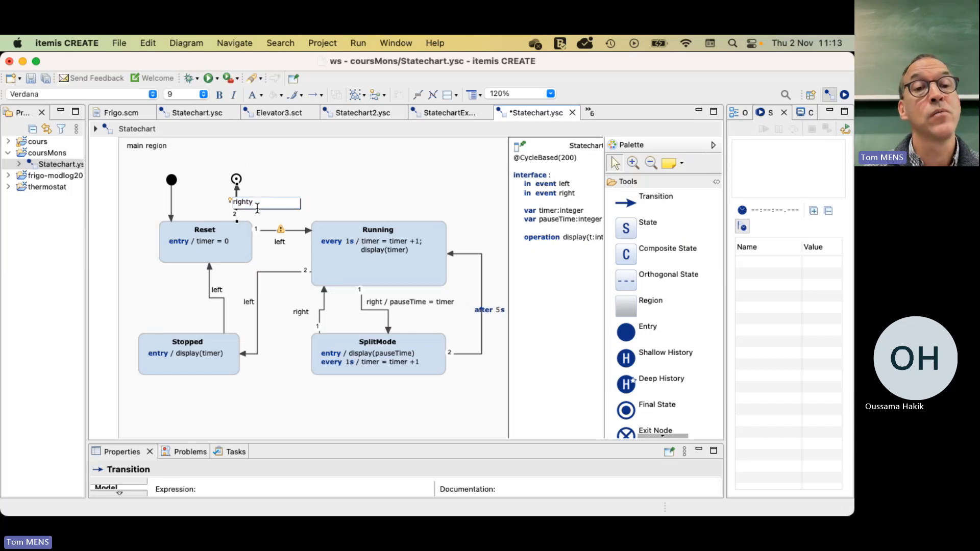
pyautogui.press('BackSpace')
pyautogui.press('Return')
pyautogui.click(358, 196)
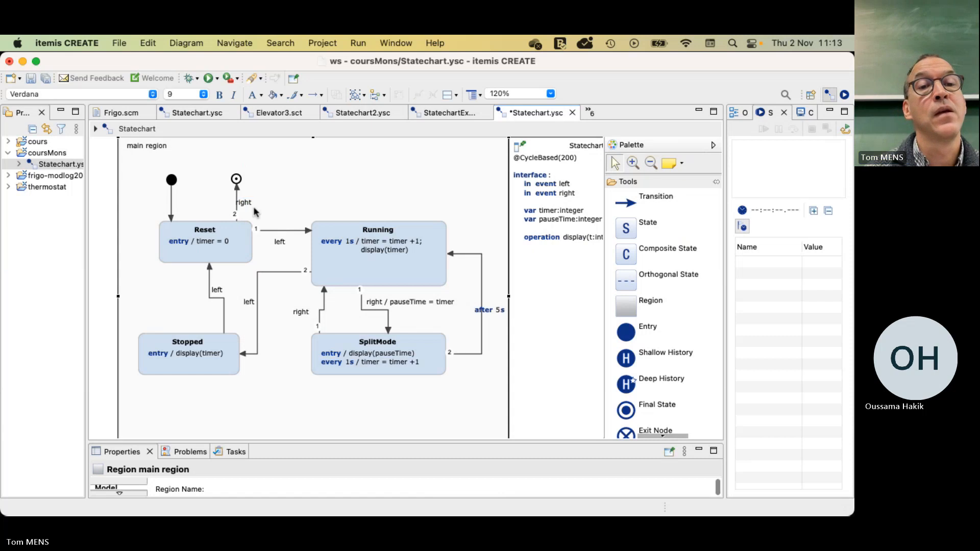
pyautogui.click(252, 203)
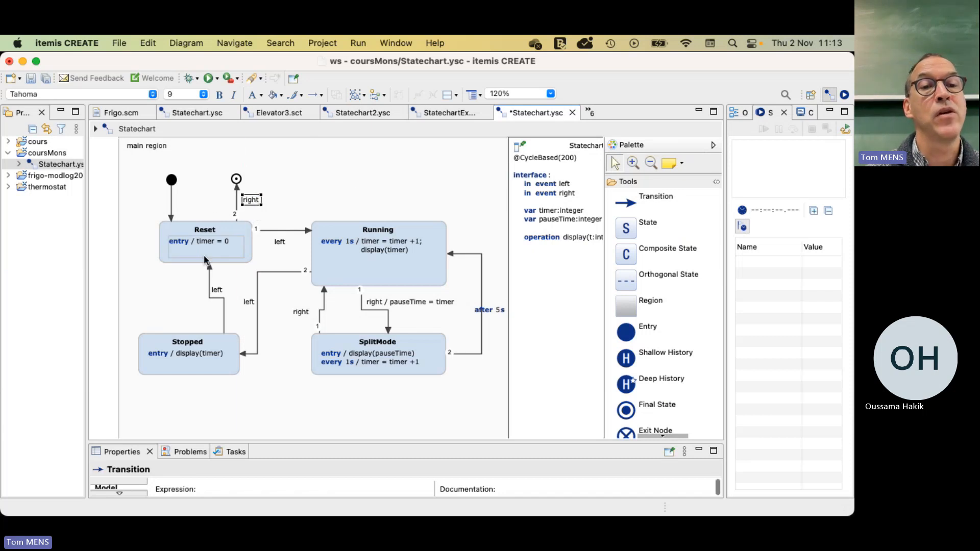
pyautogui.click(315, 418)
pyautogui.moveTo(315, 417)
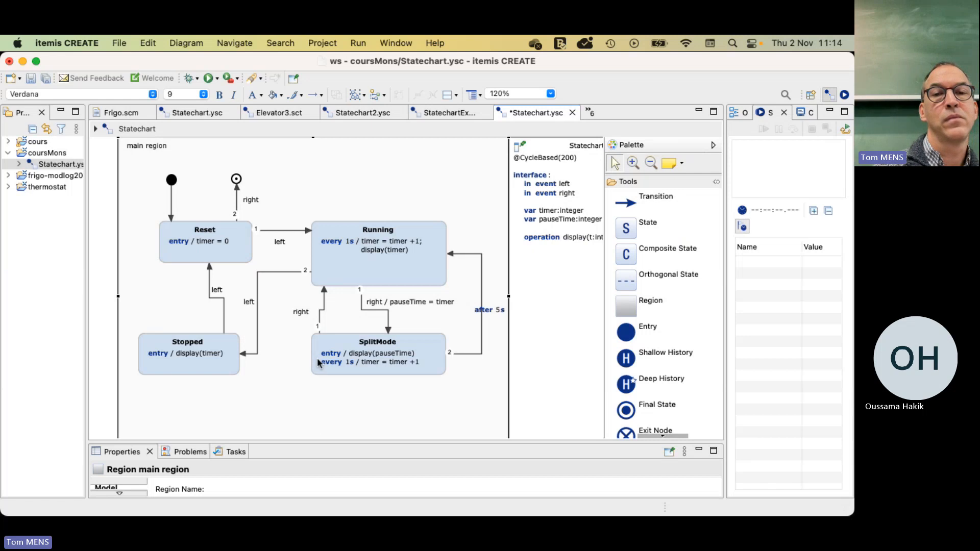
pyautogui.click(320, 308)
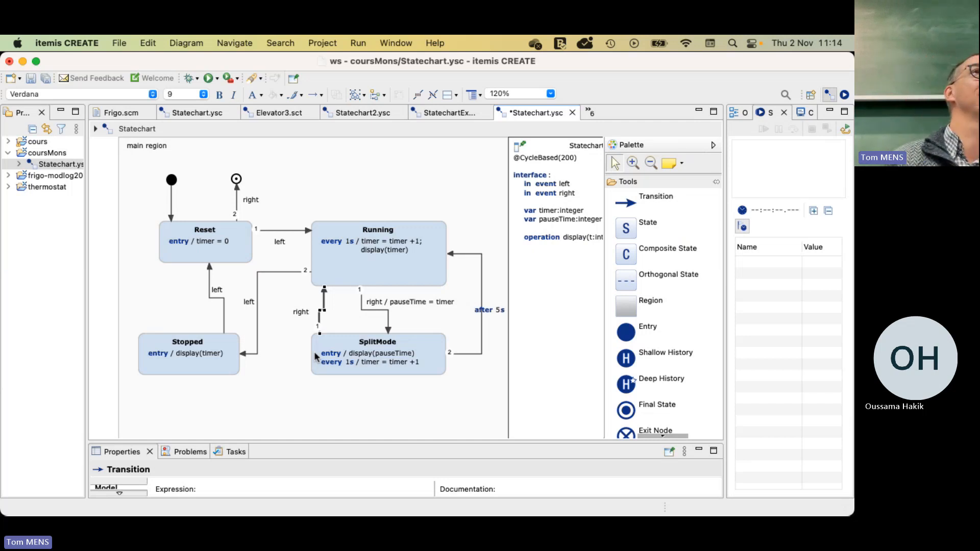
pyautogui.click(317, 395)
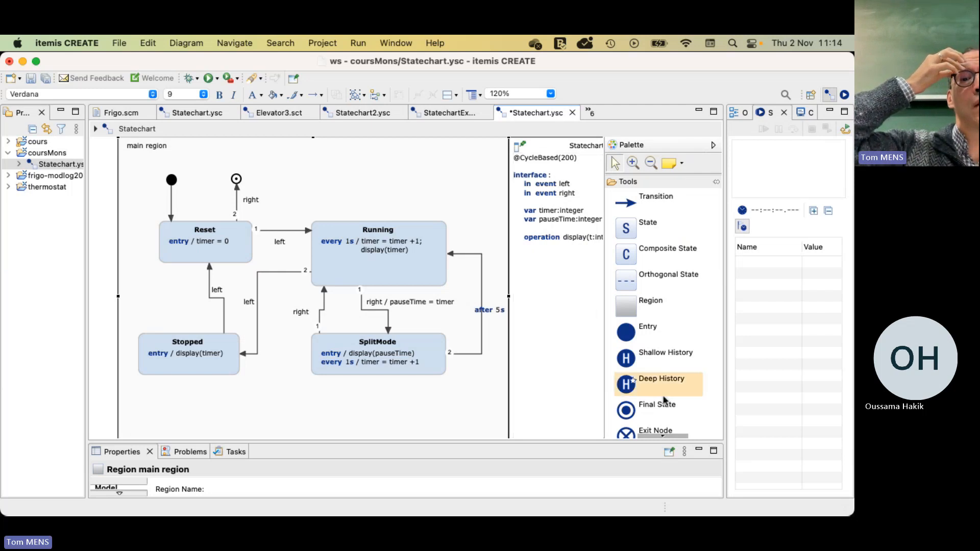
pyautogui.moveTo(363, 361)
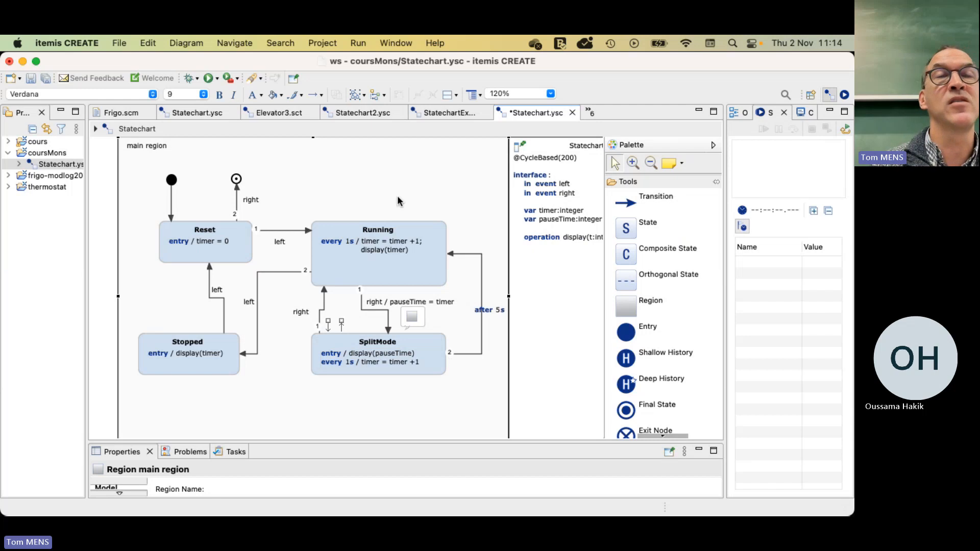
pyautogui.moveTo(397, 197)
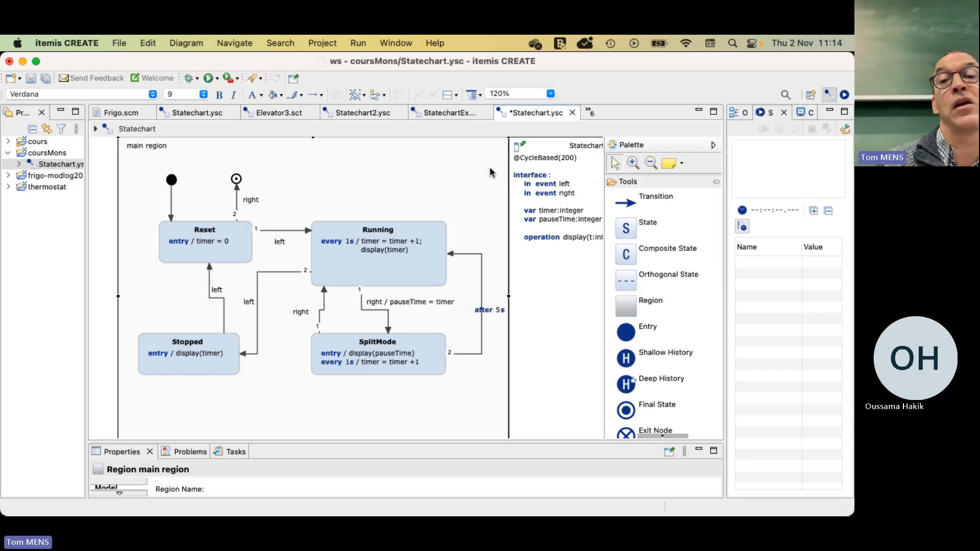
# Step: Collapse the palette and move the statechart definition section farther right, leaving a gap beside the main region
pyautogui.click(713, 145)
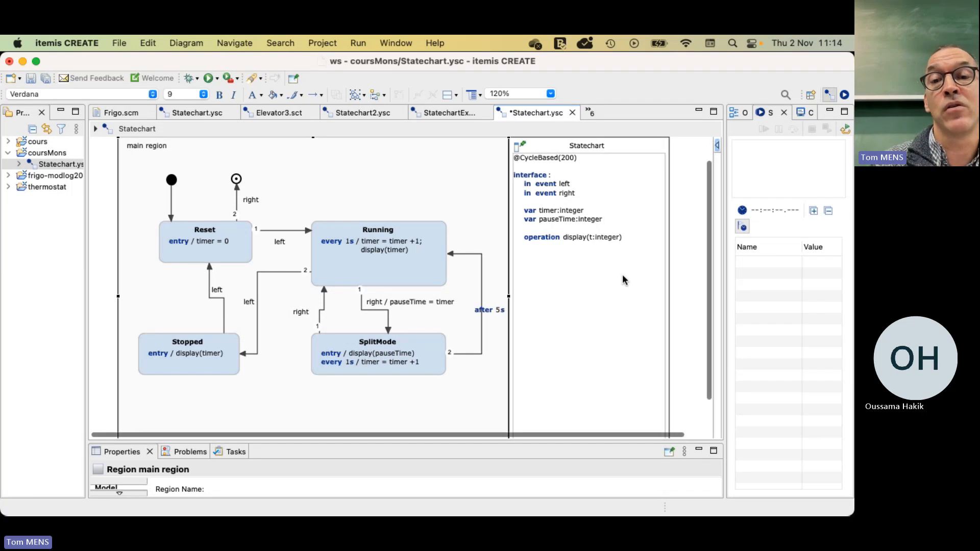
pyautogui.click(587, 287)
pyautogui.moveTo(627, 147); pyautogui.dragTo(677, 142)
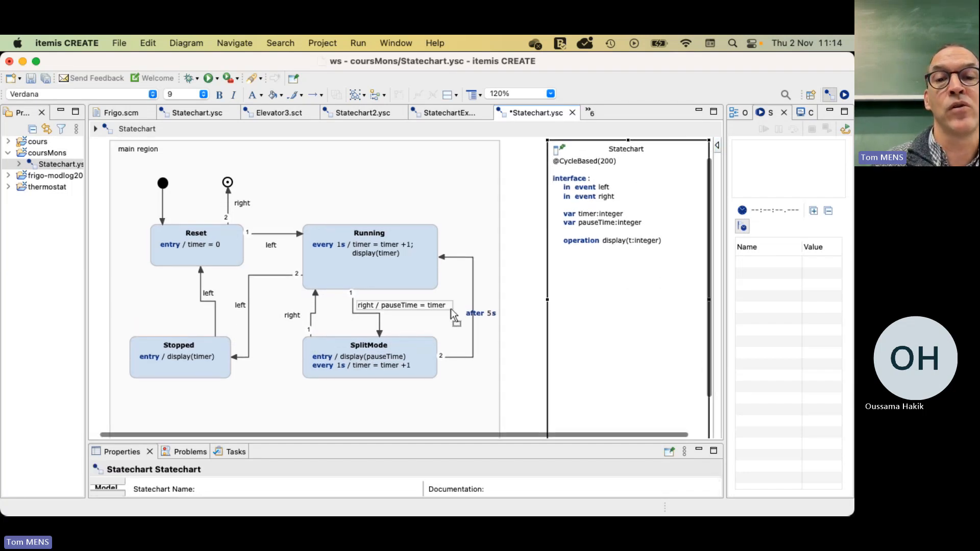
# Step: Change the label of the SplitMode-to-Running "right" transition to "right / pauseTime = 0" and shift it slightly down and right
pyautogui.moveTo(312, 390)
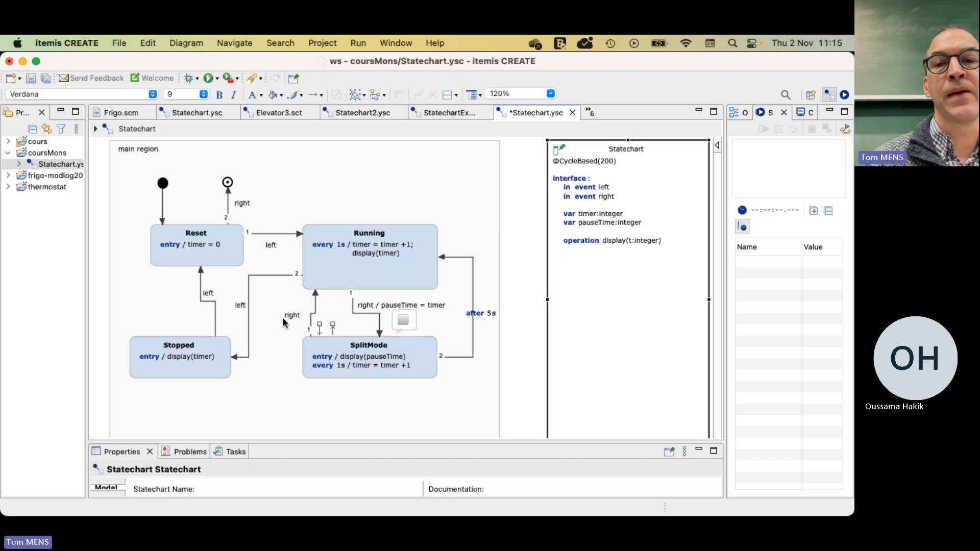
pyautogui.moveTo(425, 334)
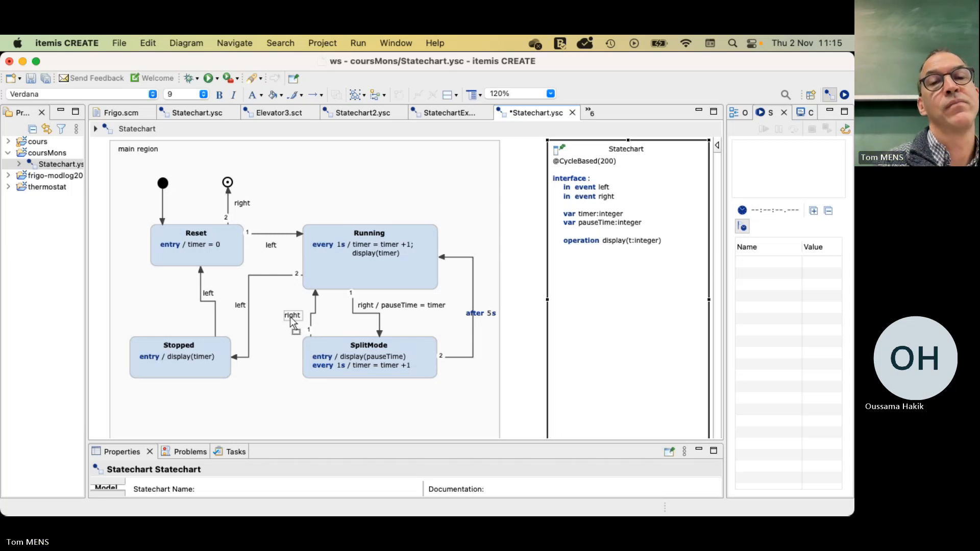
pyautogui.moveTo(271, 360)
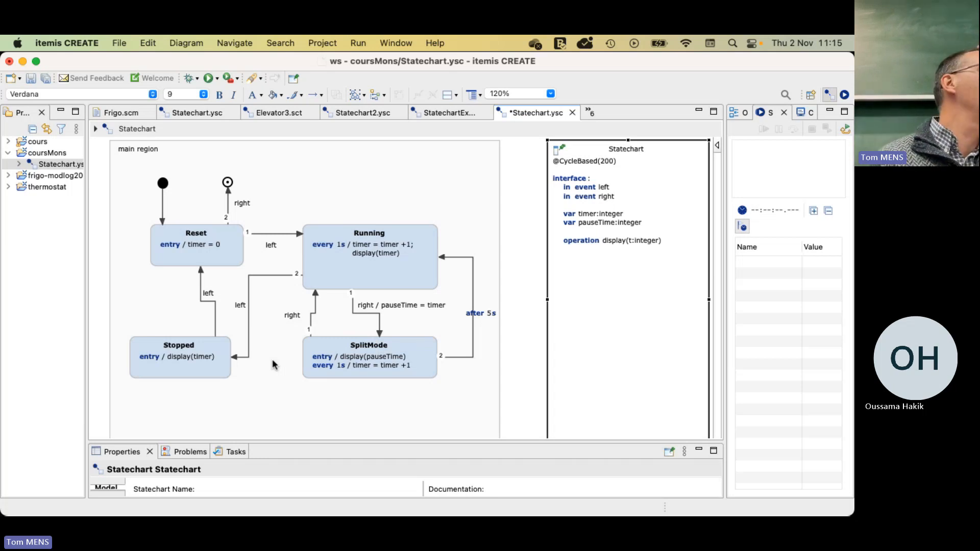
pyautogui.doubleClick(293, 317)
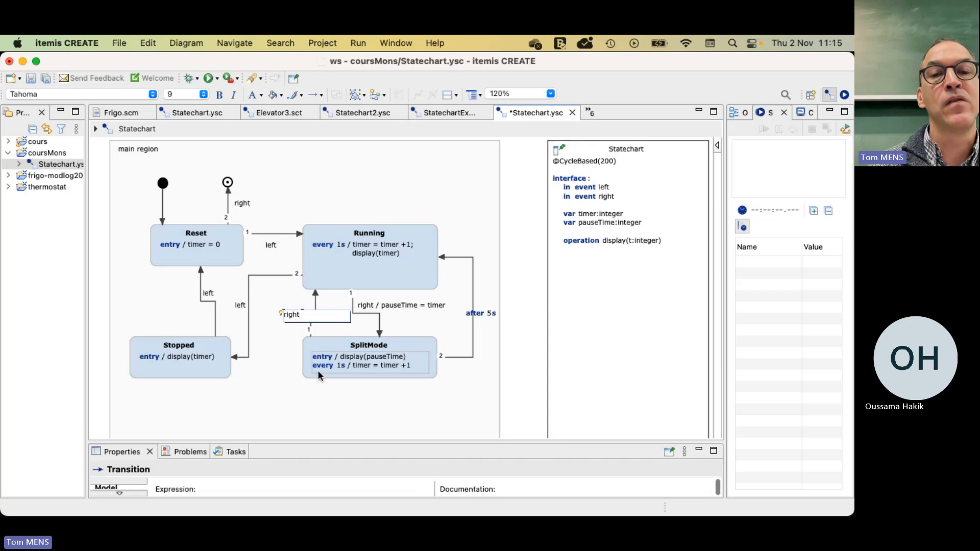
pyautogui.write('paus')
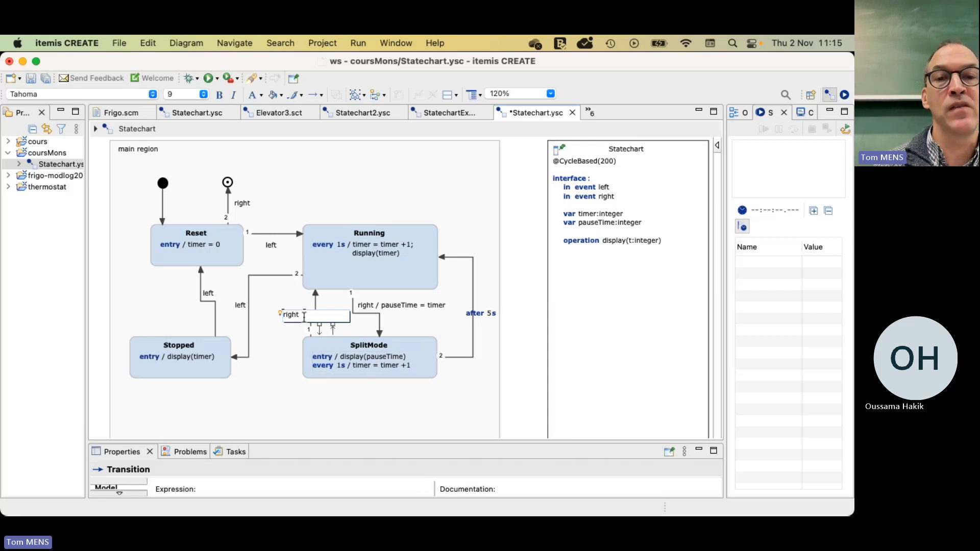
pyautogui.press('BackSpace')
pyautogui.press('BackSpace')
pyautogui.press('BackSpace')
pyautogui.press('BackSpace')
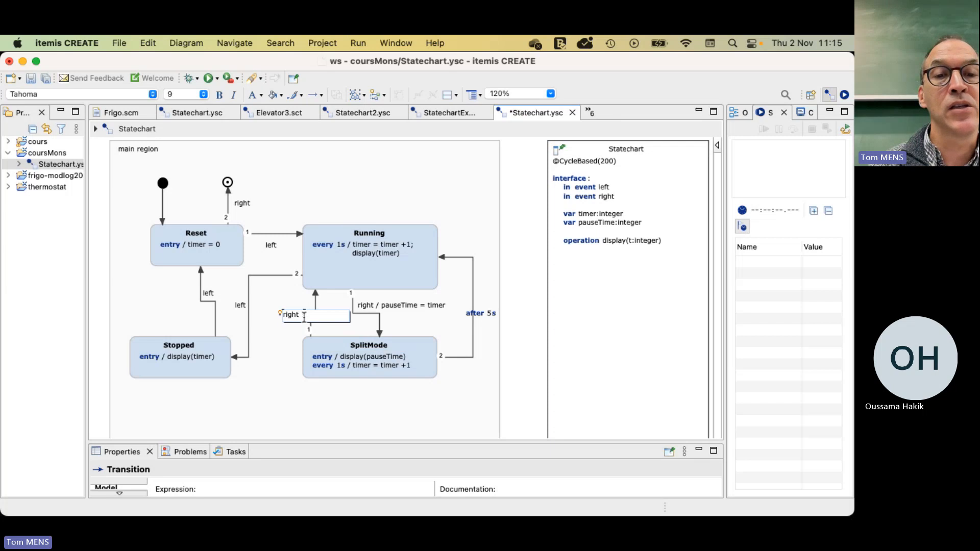
pyautogui.write('/ pause')
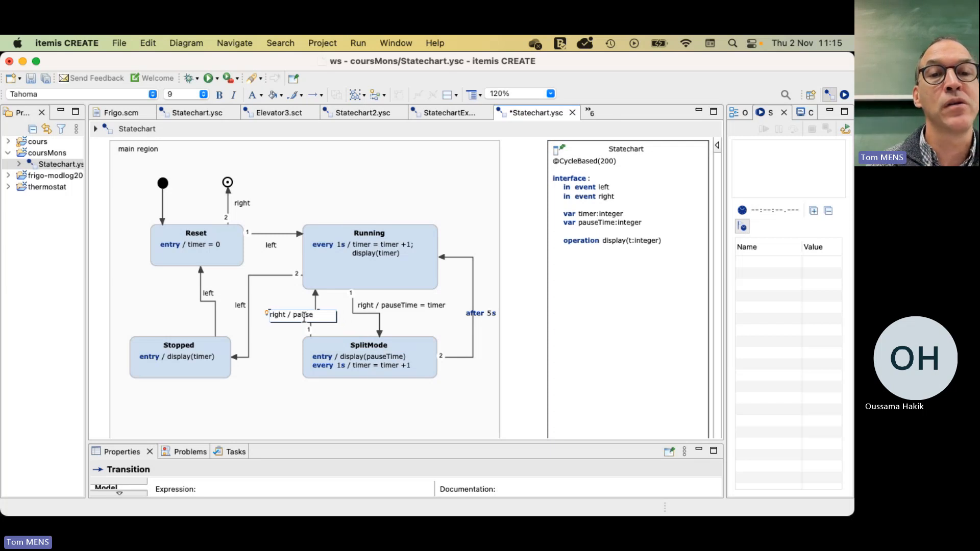
pyautogui.write('Time = 0')
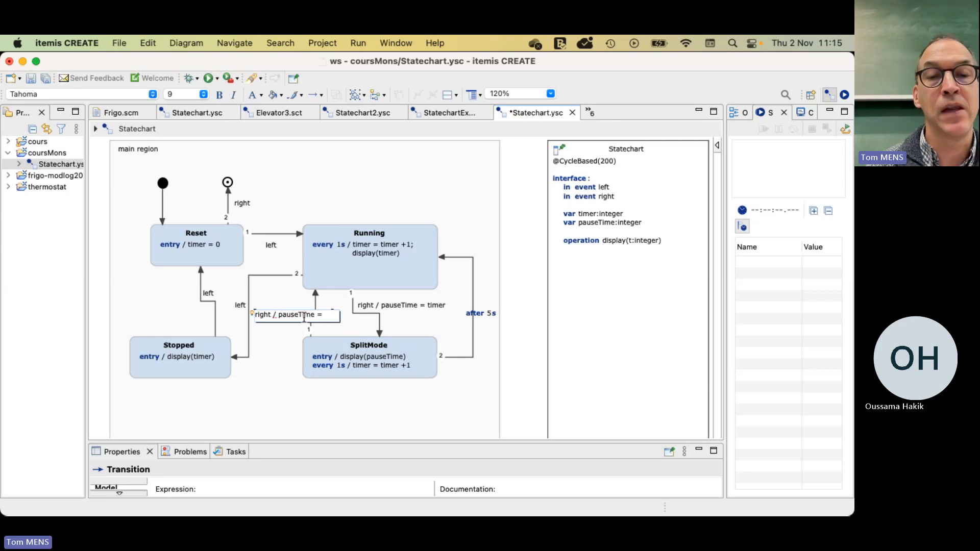
pyautogui.click(297, 392)
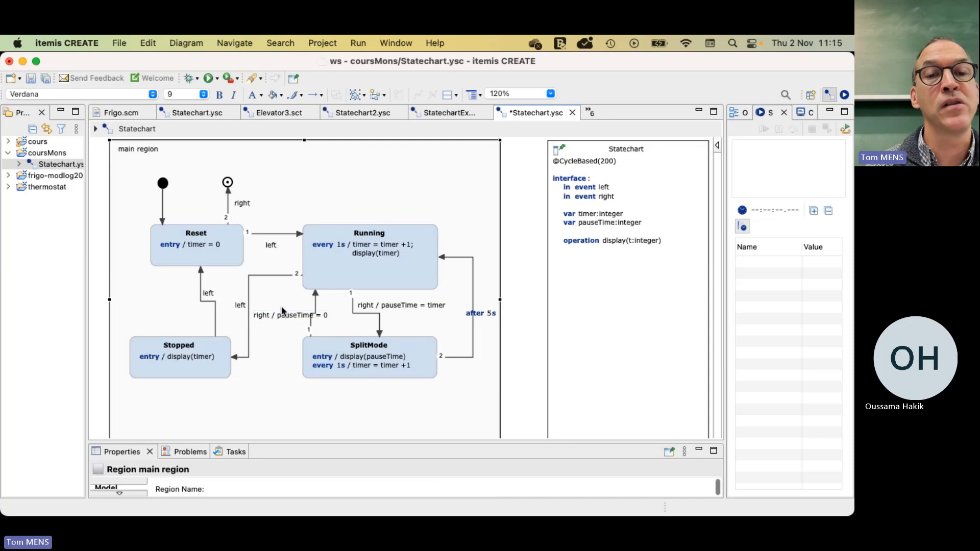
pyautogui.moveTo(283, 315); pyautogui.dragTo(299, 326)
pyautogui.click(293, 383)
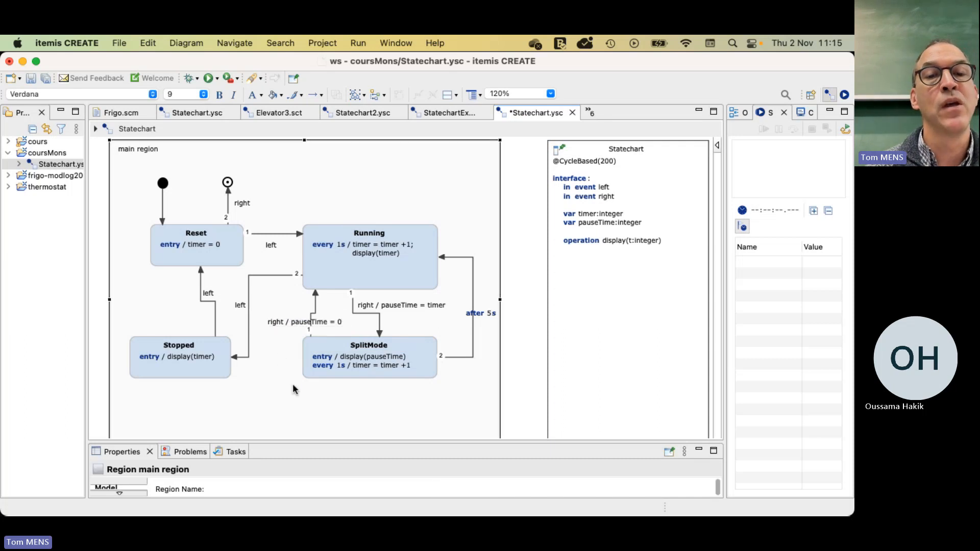
# Step: Move the "after 5s" label to the inner side of the SplitMode-to-Running arrow and change it to "after 5s / pauseTime =0"
pyautogui.moveTo(292, 384)
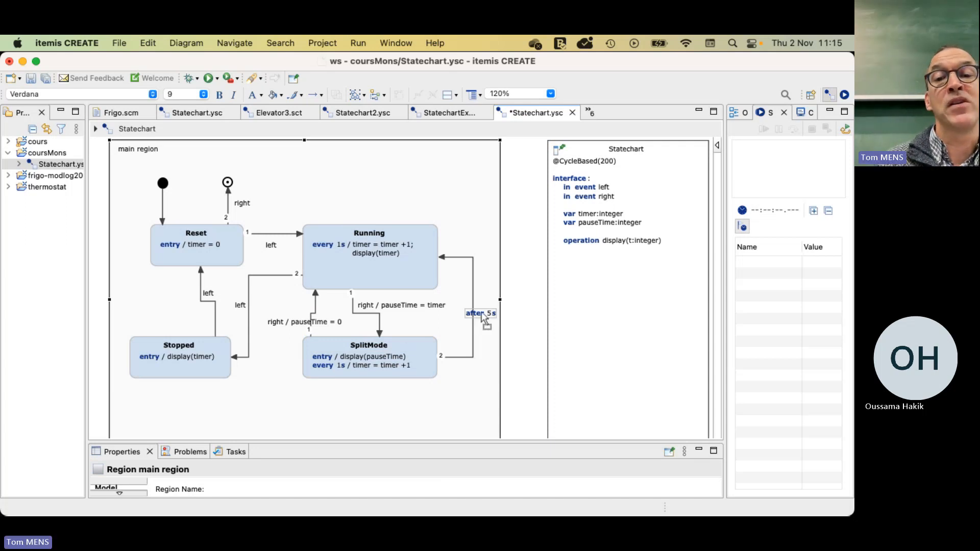
pyautogui.moveTo(483, 313); pyautogui.dragTo(450, 324)
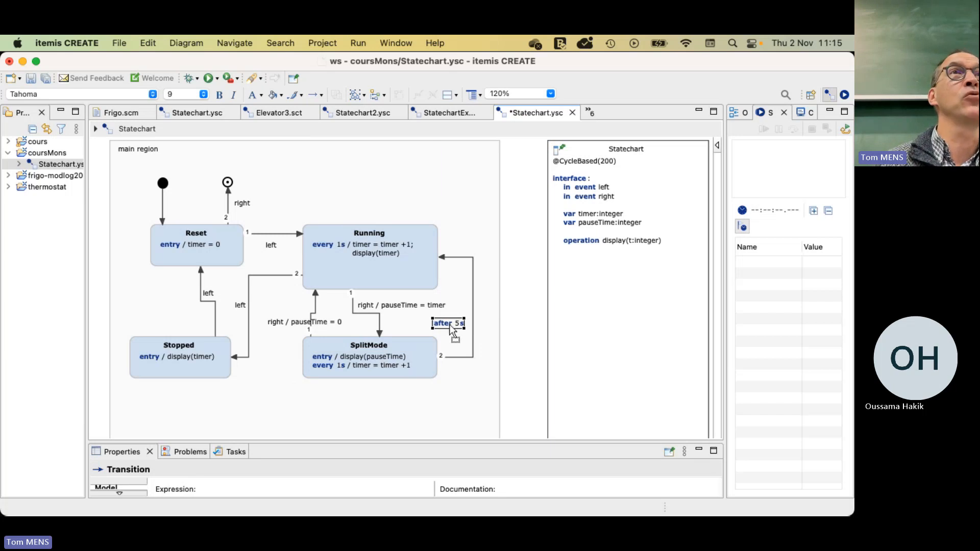
pyautogui.click(449, 325)
pyautogui.write('/ aft')
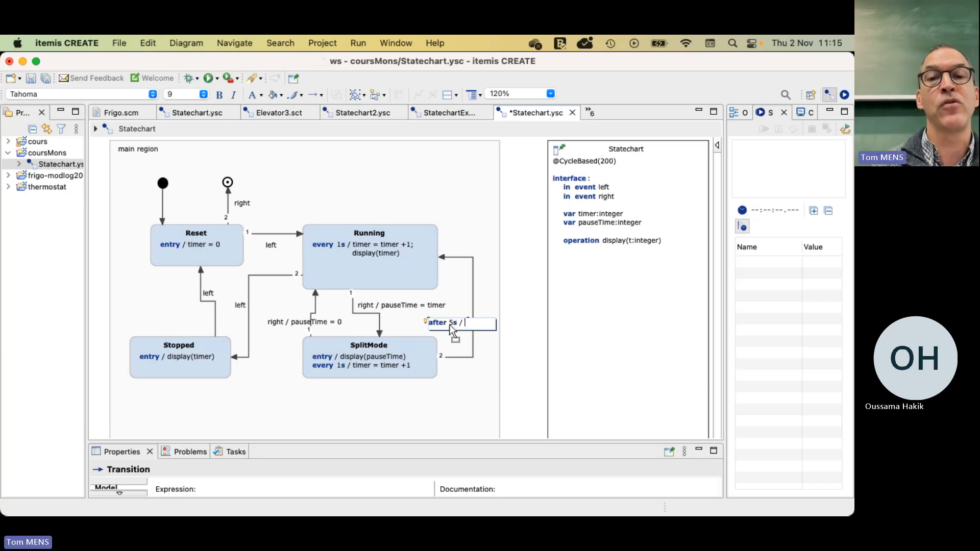
pyautogui.press('BackSpace')
pyautogui.press('BackSpace')
pyautogui.press('BackSpace')
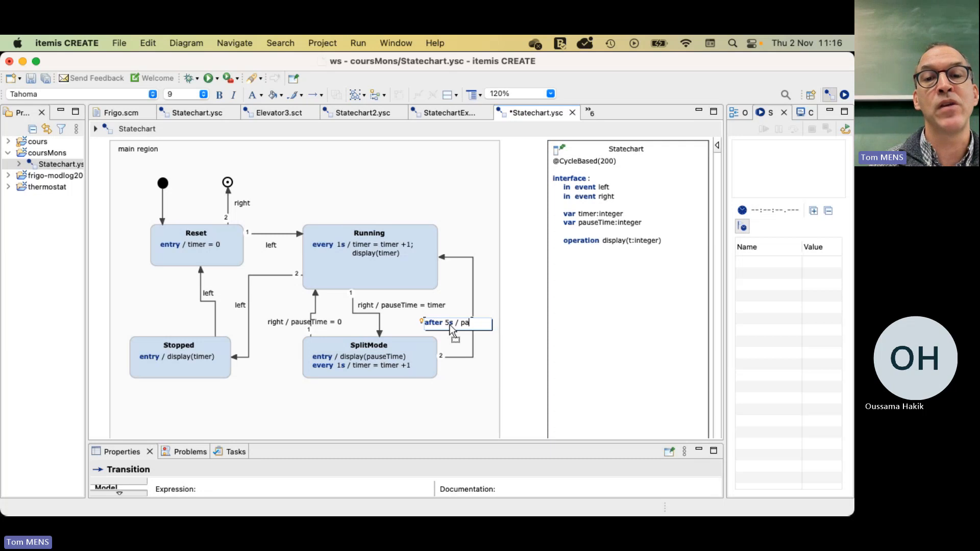
pyautogui.write('pauseTime =0')
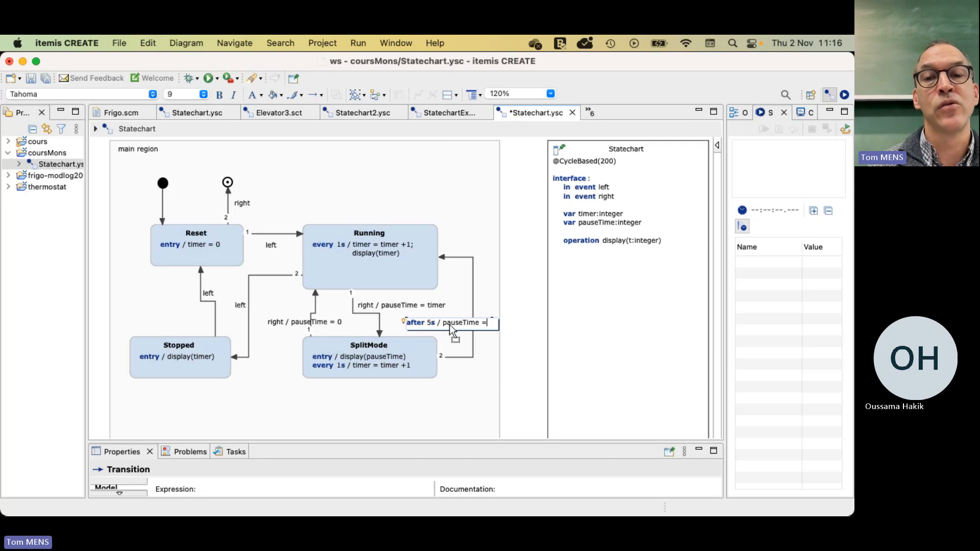
pyautogui.click(471, 406)
pyautogui.moveTo(472, 409)
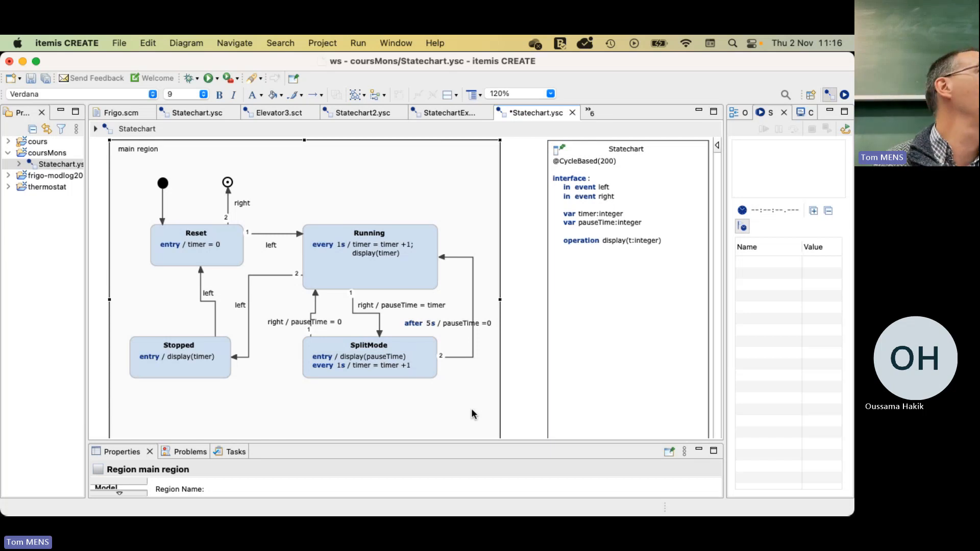
# Step: Add the entry action "entry / pauseTime=0" on a new line above the every 1s action in the Running state
pyautogui.click(301, 330)
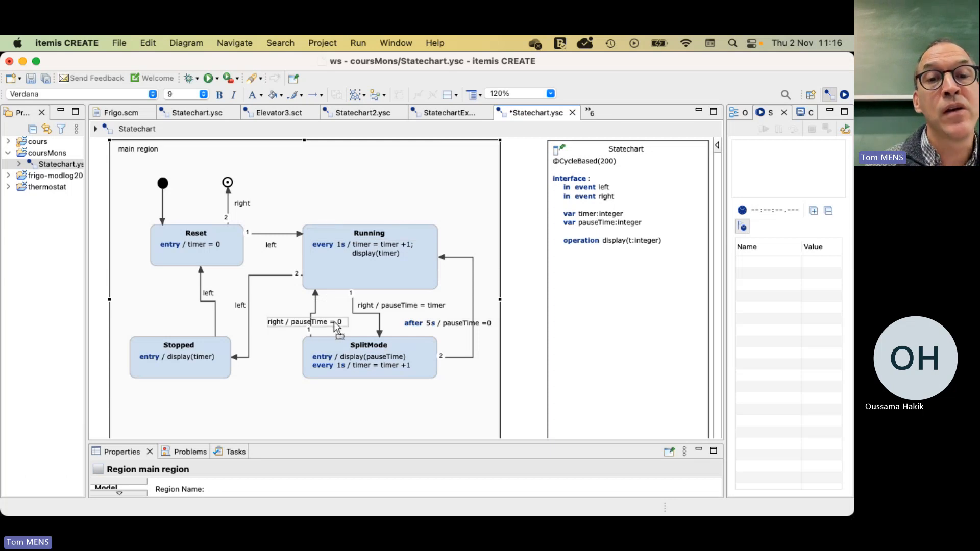
pyautogui.click(320, 251)
pyautogui.click(320, 247)
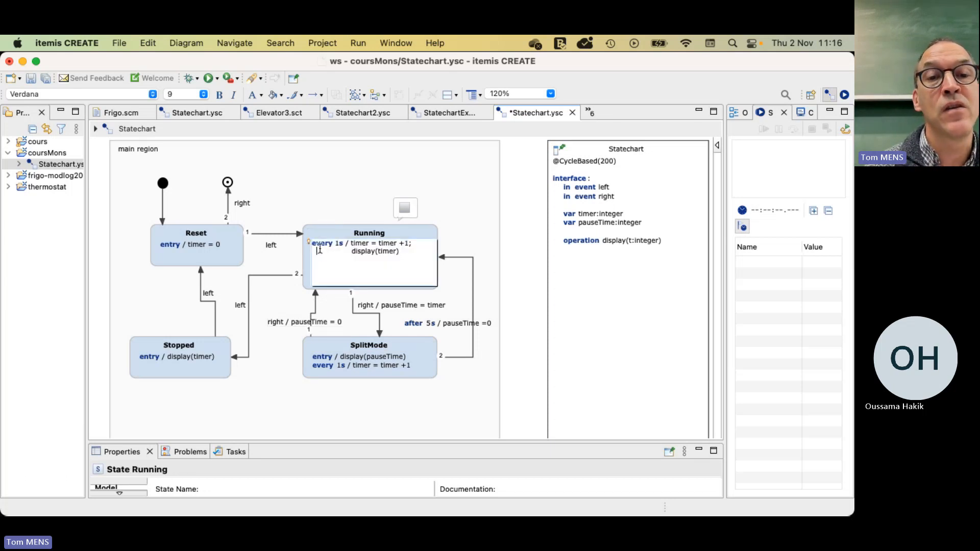
pyautogui.press('Up')
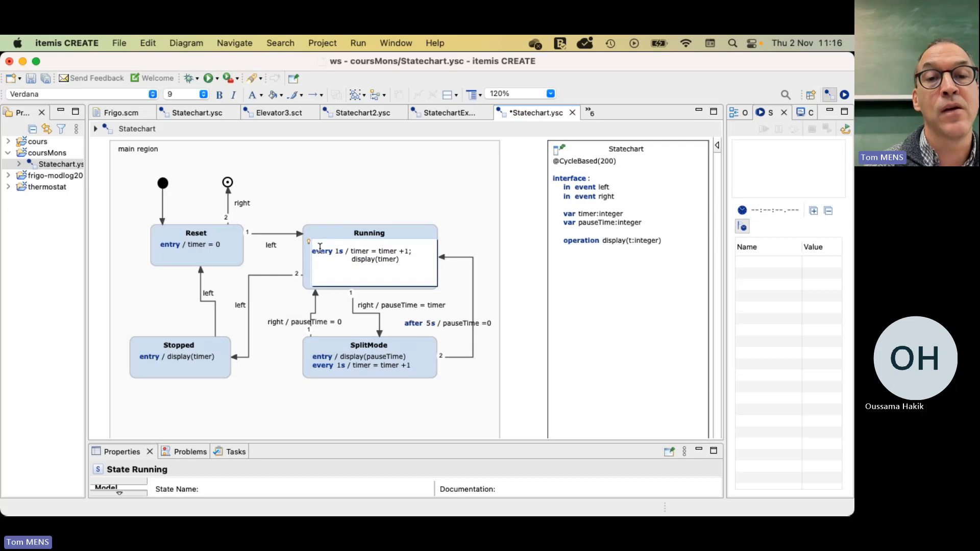
pyautogui.write('entry')
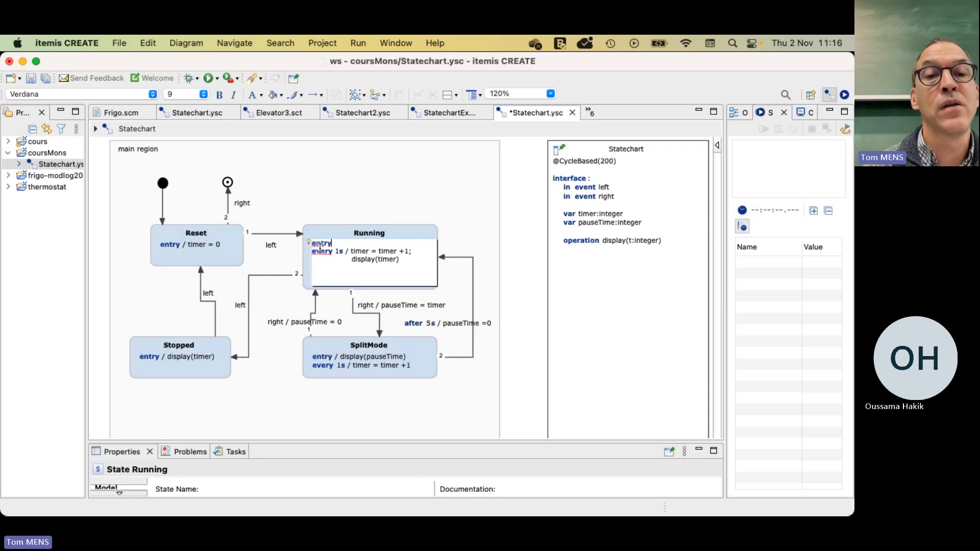
pyautogui.write(' / pause')
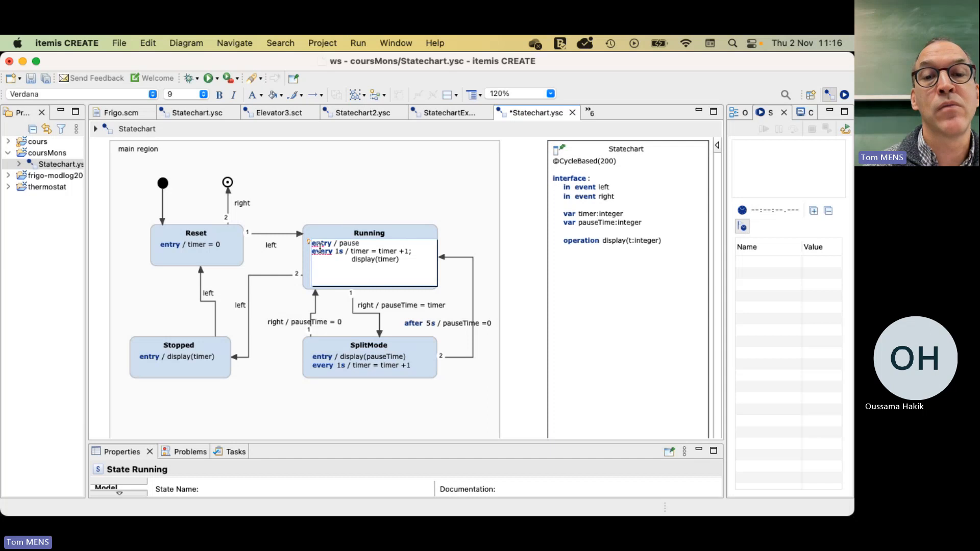
pyautogui.write('Time=0')
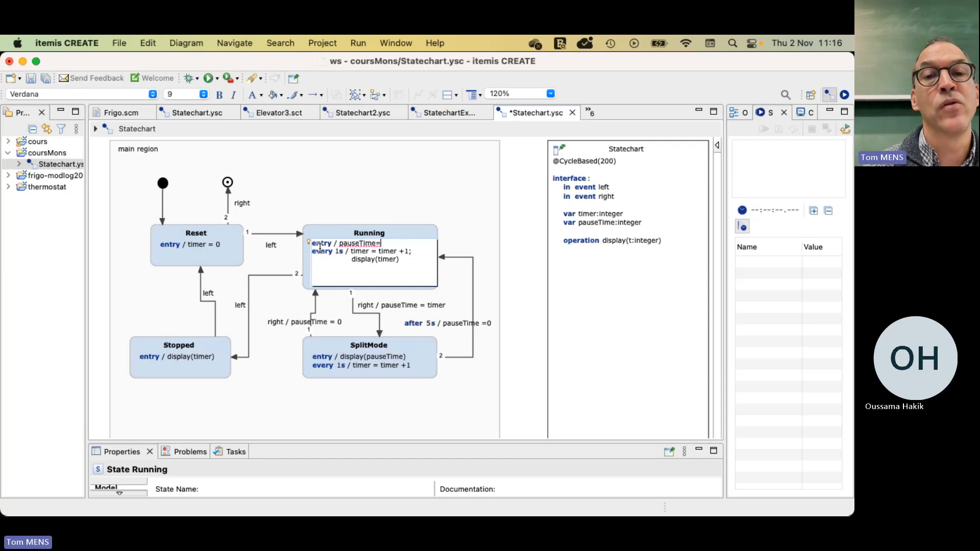
# Step: Remove the "/ pauseTime = 0" action from the label of the SplitMode-to-Running "right" transition
pyautogui.click(288, 323)
pyautogui.click(288, 323)
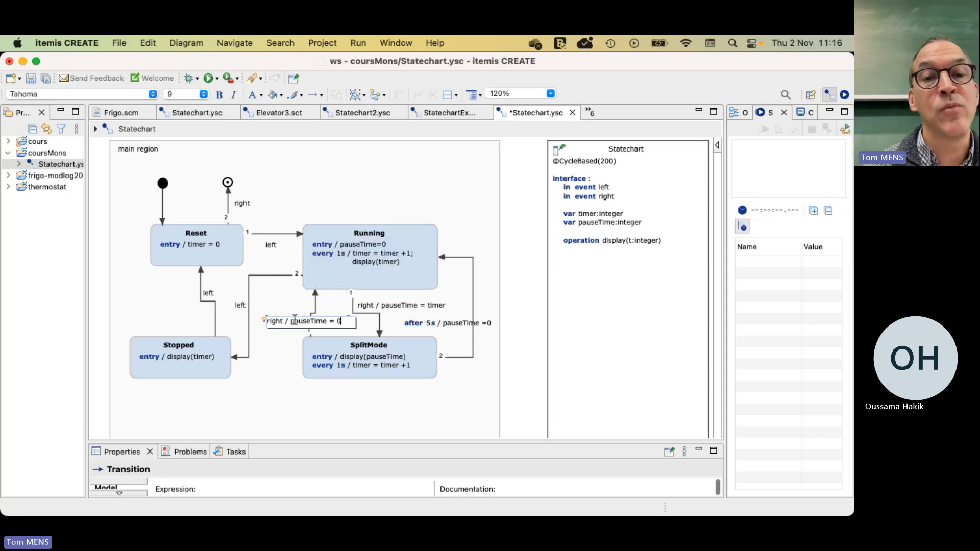
pyautogui.moveTo(267, 321); pyautogui.dragTo(358, 322)
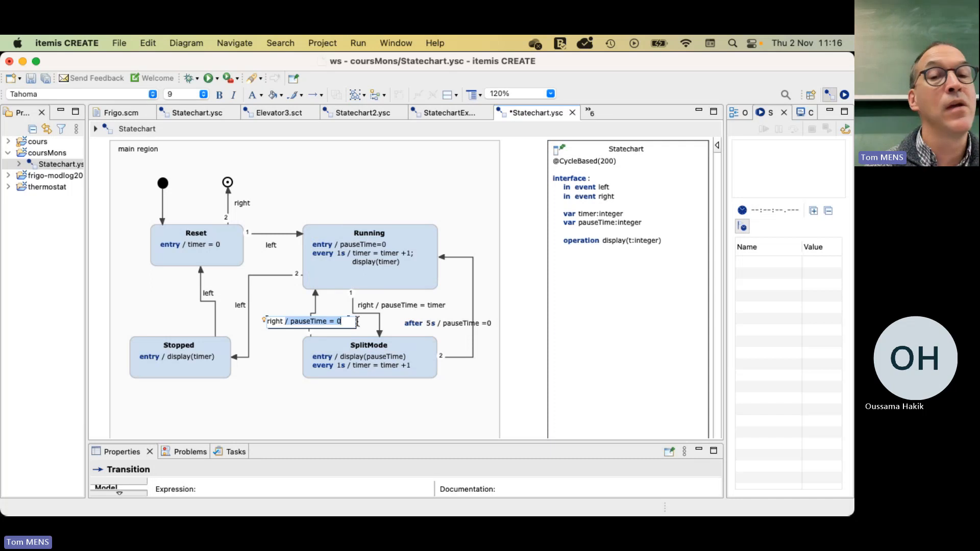
# Step: Remove the pauseTime = 0 action from both SplitMode-to-Running transitions, keeping only the triggers right and after 5s
pyautogui.press('BackSpace')
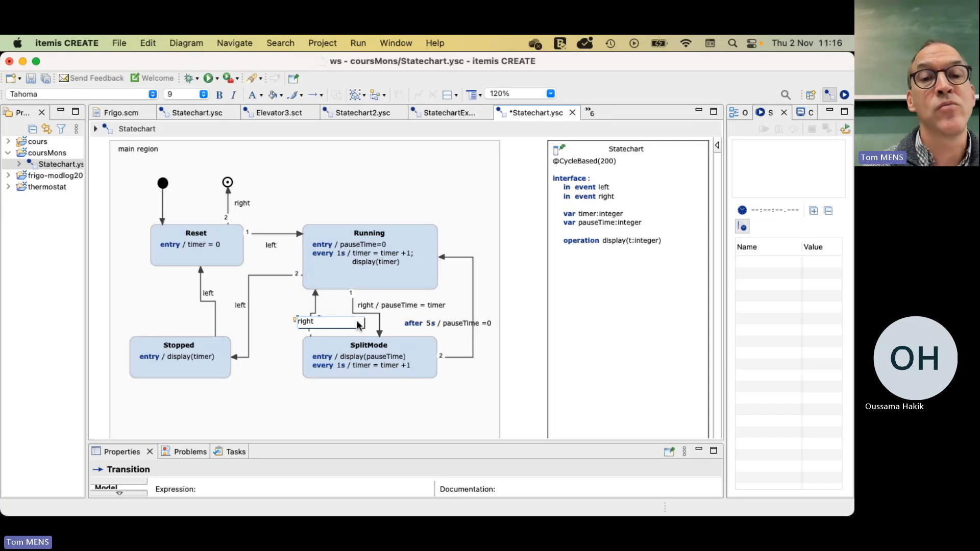
pyautogui.click(299, 344)
pyautogui.click(449, 327)
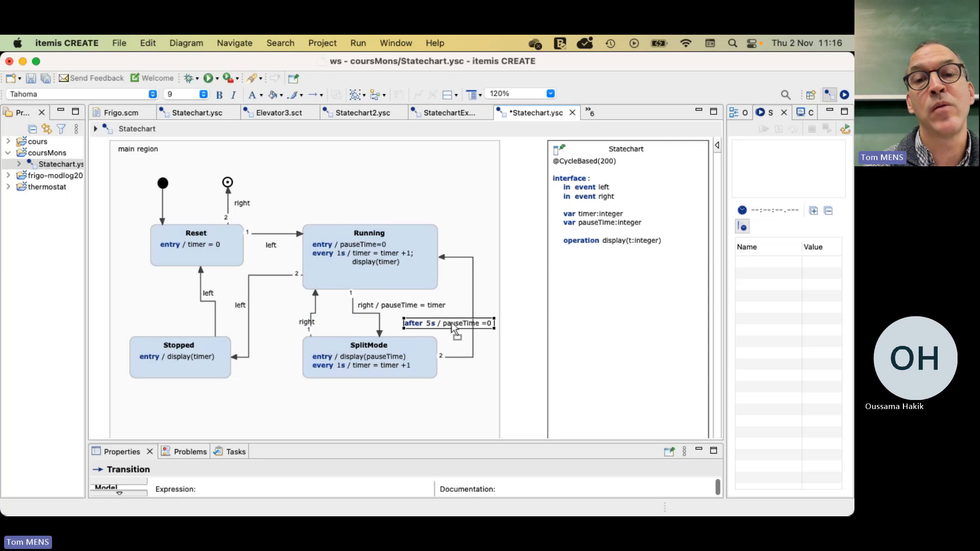
pyautogui.click(440, 327)
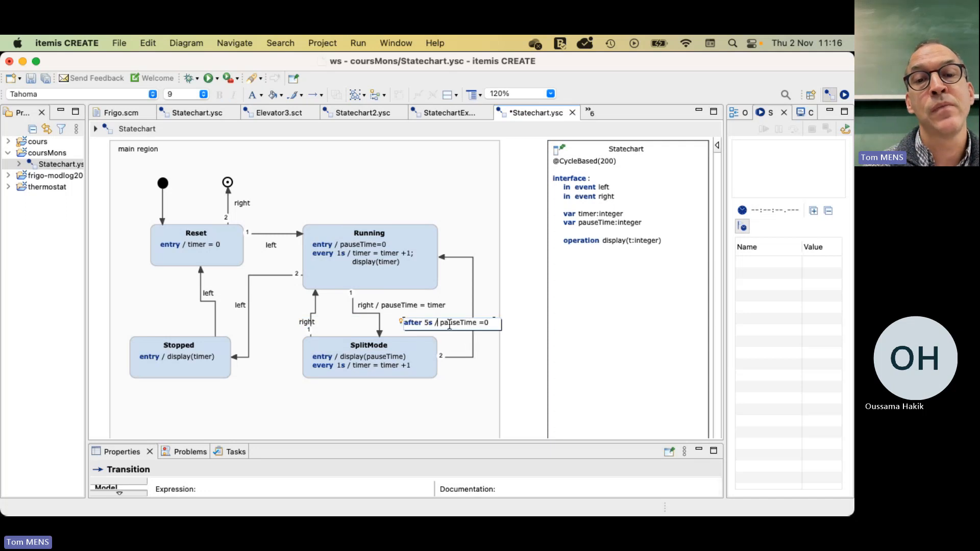
pyautogui.doubleClick(449, 324)
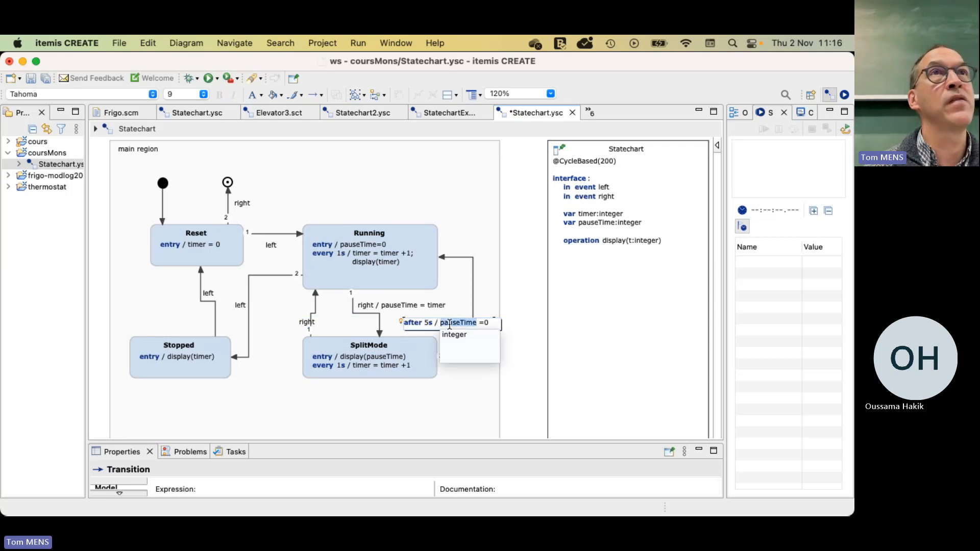
pyautogui.click(449, 325)
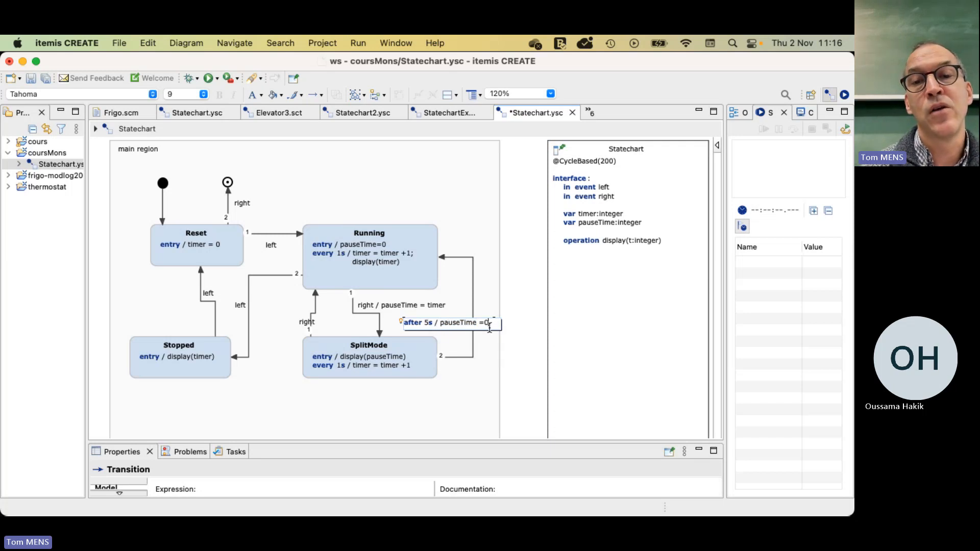
pyautogui.moveTo(491, 324); pyautogui.dragTo(442, 324)
pyautogui.press('BackSpace')
pyautogui.press('BackSpace')
pyautogui.press('BackSpace')
pyautogui.press('BackSpace')
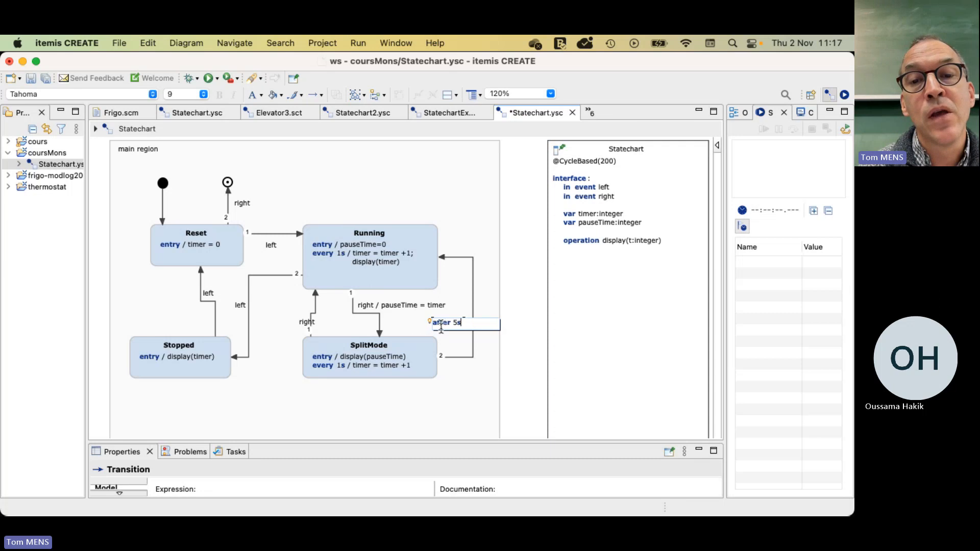
pyautogui.click(446, 418)
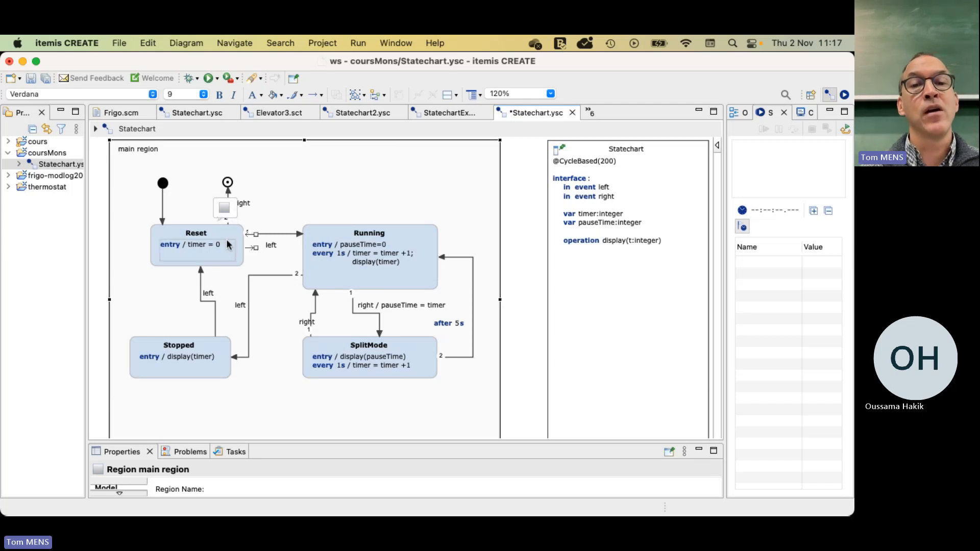
pyautogui.doubleClick(352, 245)
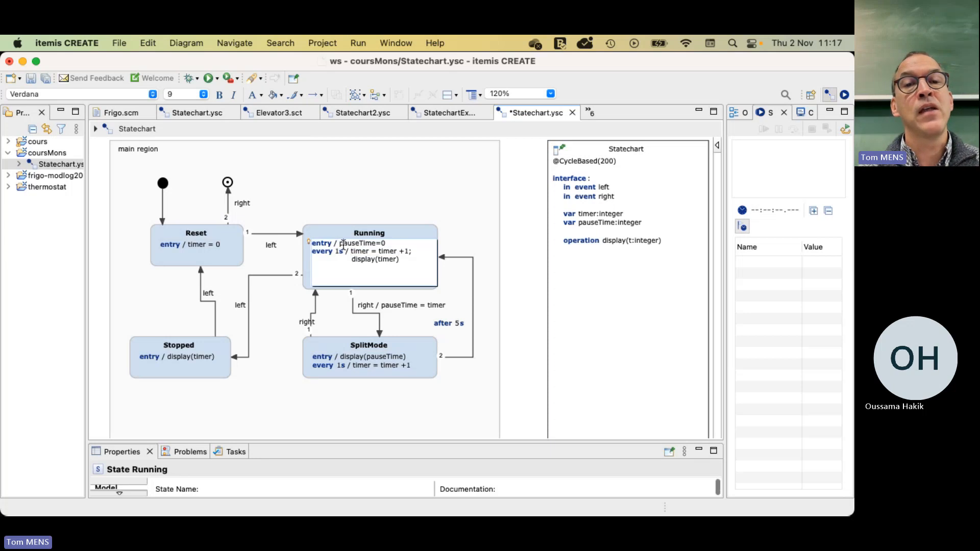
pyautogui.click(314, 199)
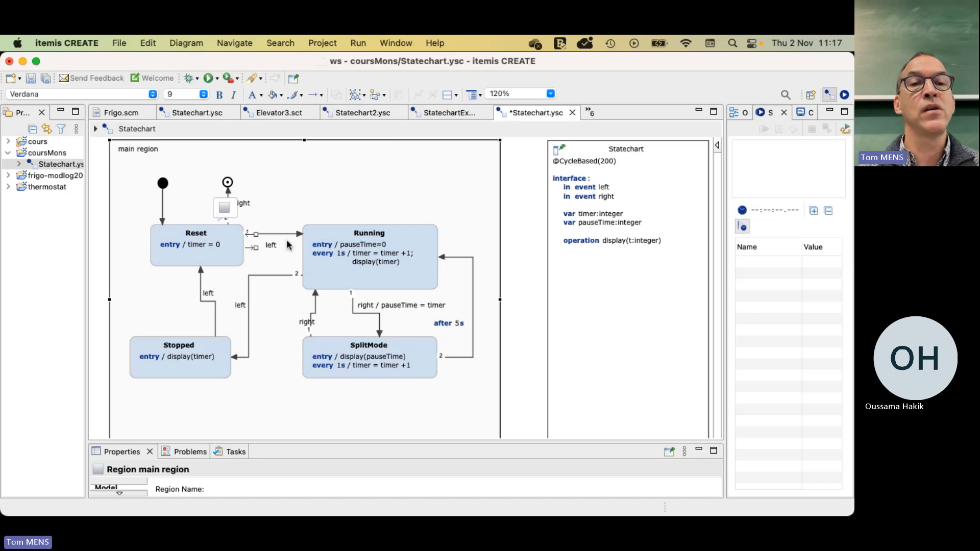
pyautogui.click(280, 239)
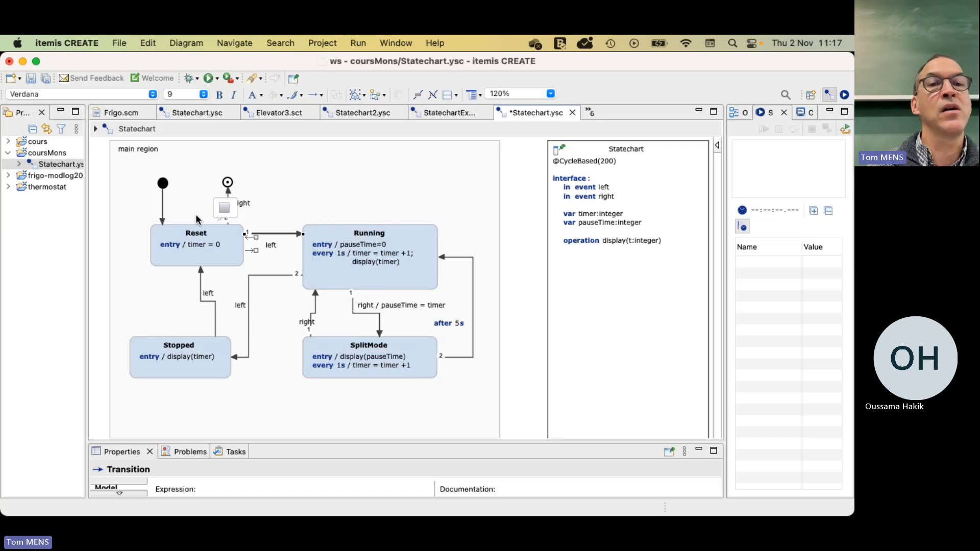
# Step: Extend the Reset state's entry action with a second assignment, pauseTime=0, after timer = 0
pyautogui.doubleClick(196, 244)
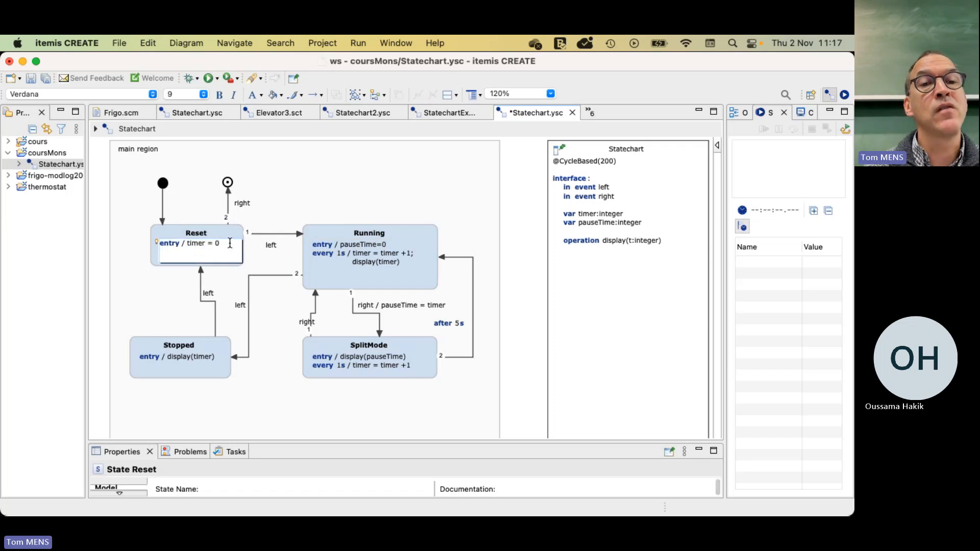
pyautogui.write('; pa')
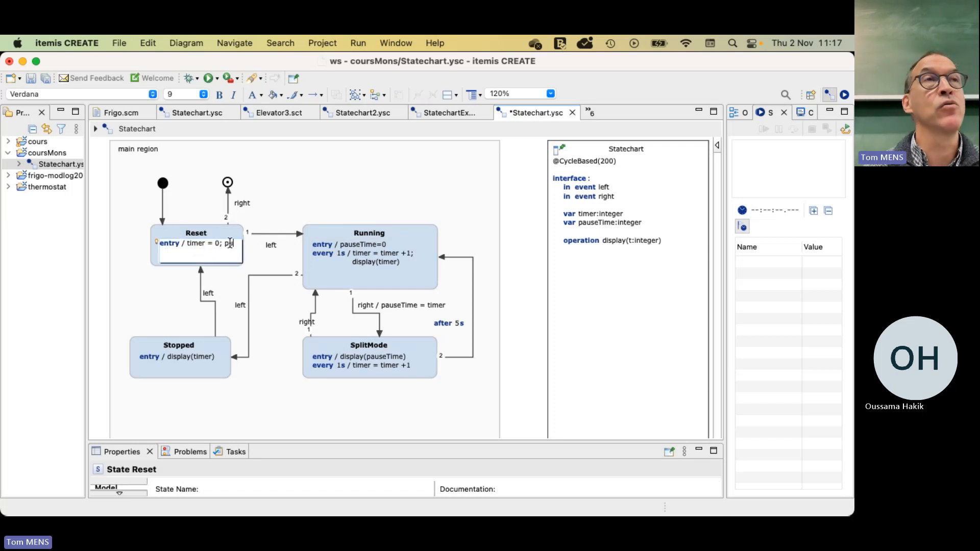
pyautogui.write('us')
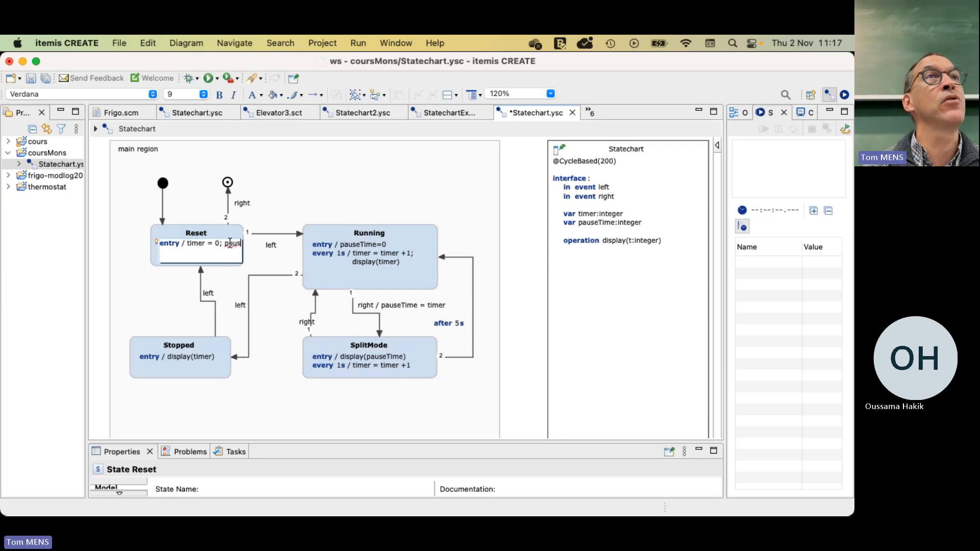
pyautogui.write('eTime=0')
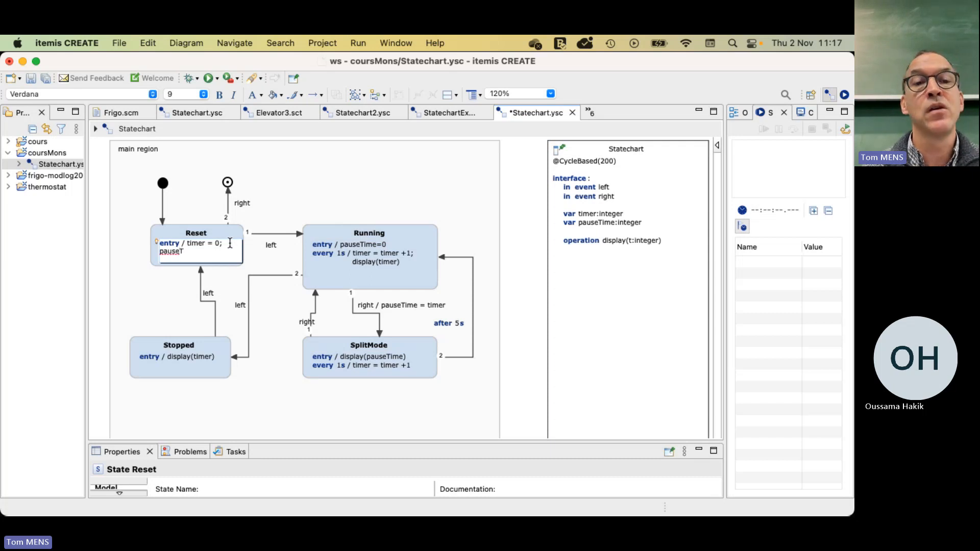
pyautogui.click(175, 290)
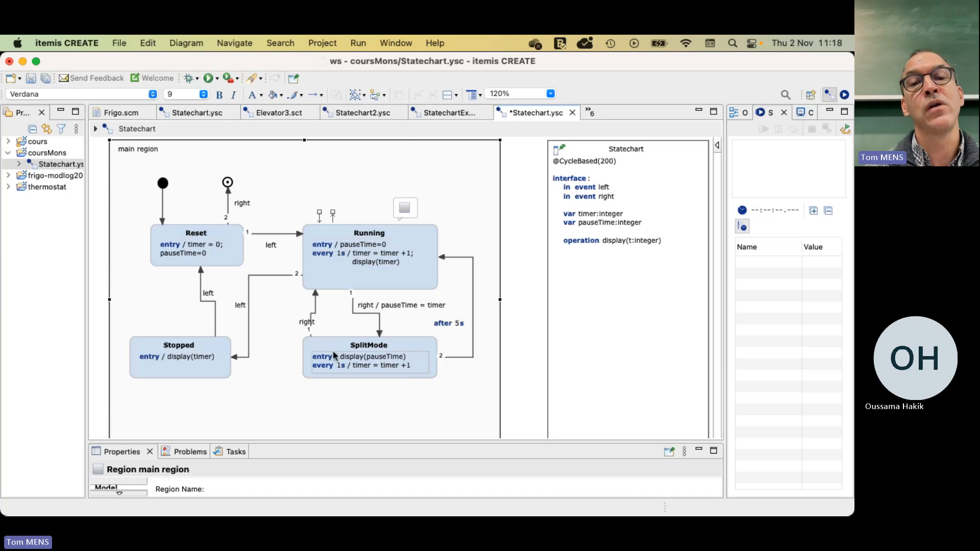
# Step: Delete the entry / pauseTime=0 reaction from the Running state, keeping its every 1s reaction
pyautogui.click(347, 249)
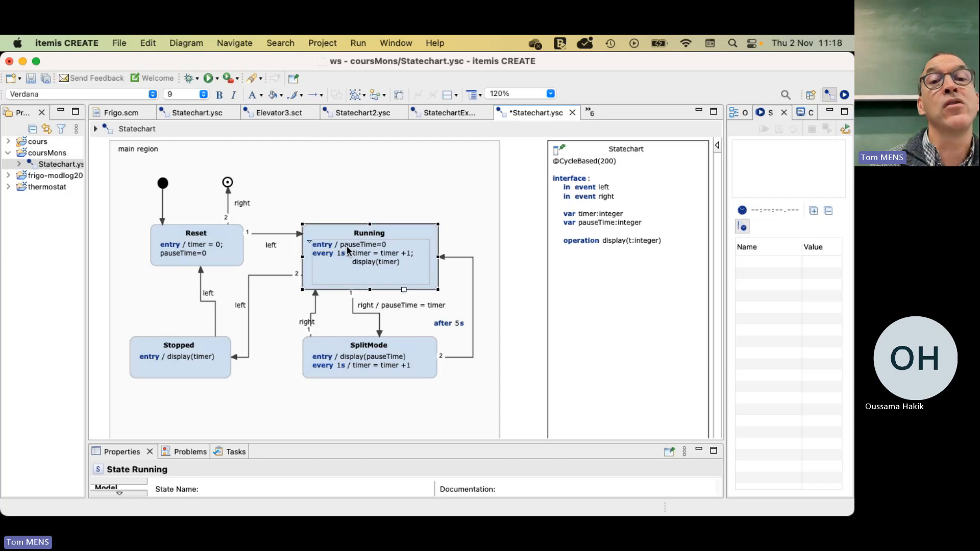
pyautogui.click(352, 245)
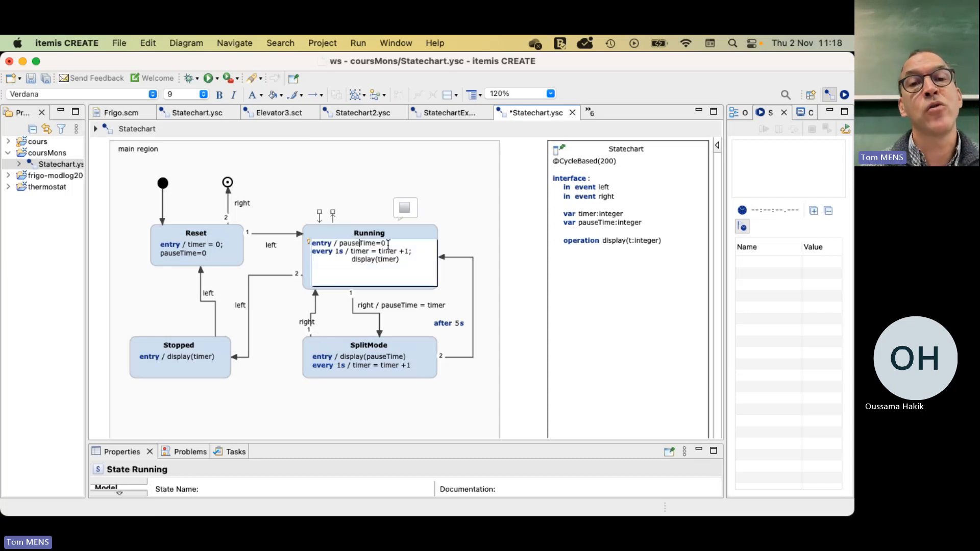
pyautogui.moveTo(388, 243); pyautogui.dragTo(283, 241)
pyautogui.press('BackSpace')
pyautogui.click(306, 190)
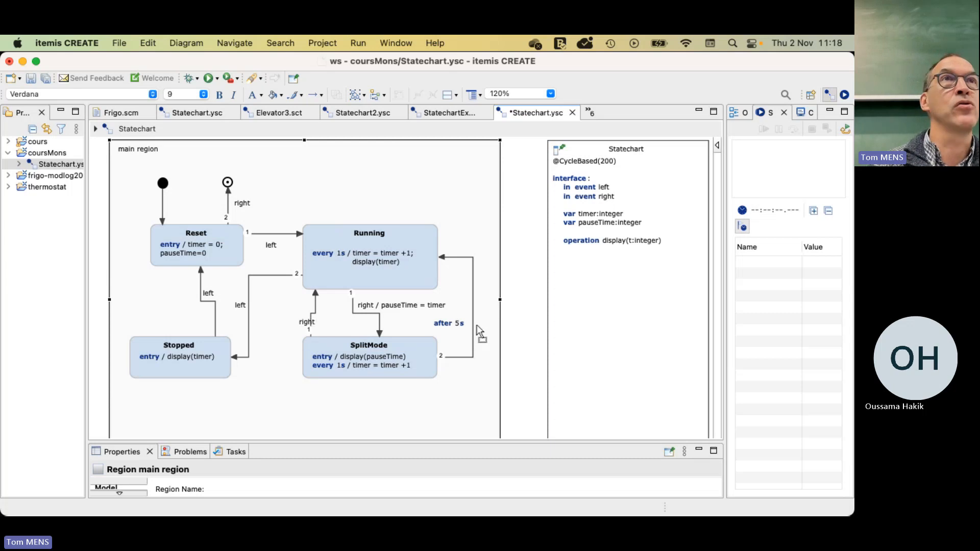
# Step: Add the reaction exit / pauseTime = 0 on a new line below the every 1s reaction in the SplitMode state
pyautogui.moveTo(476, 325)
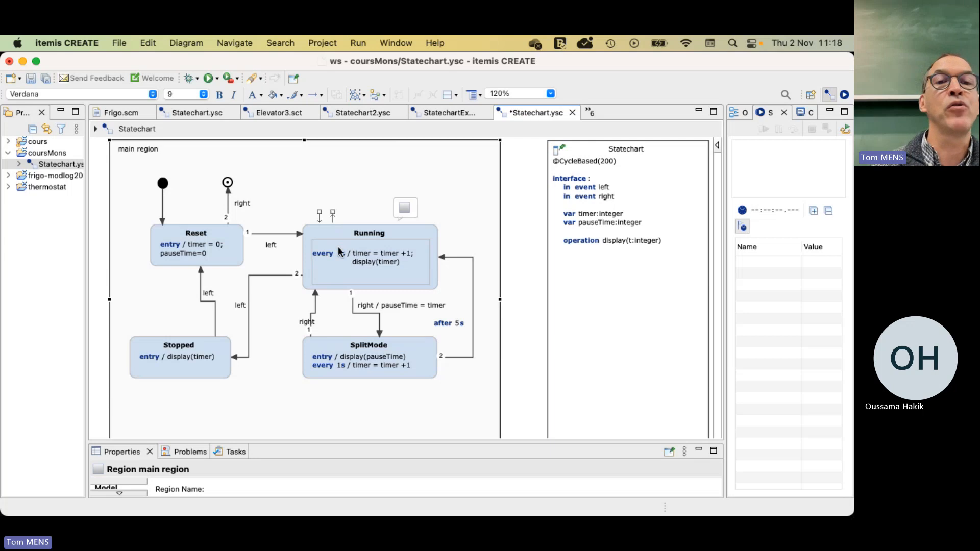
pyautogui.moveTo(210, 253)
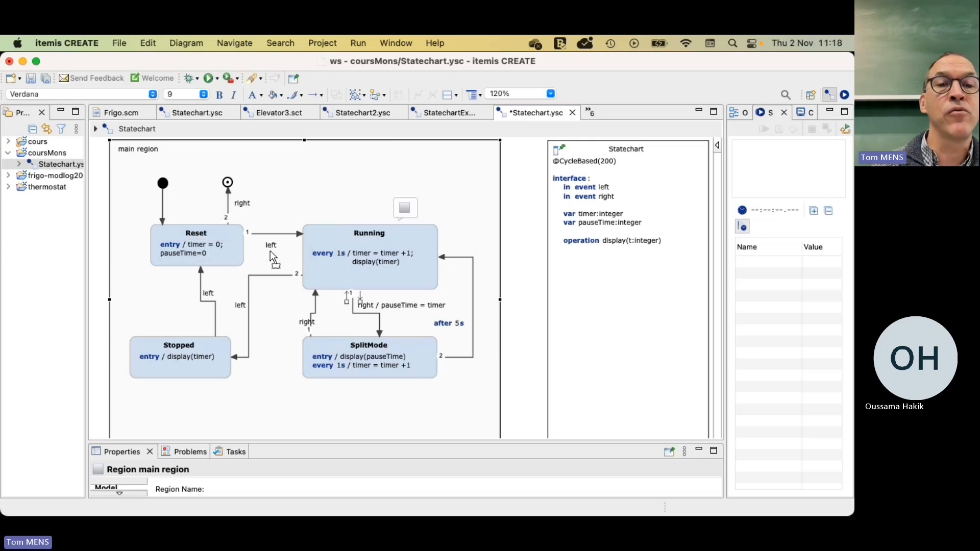
pyautogui.moveTo(433, 228)
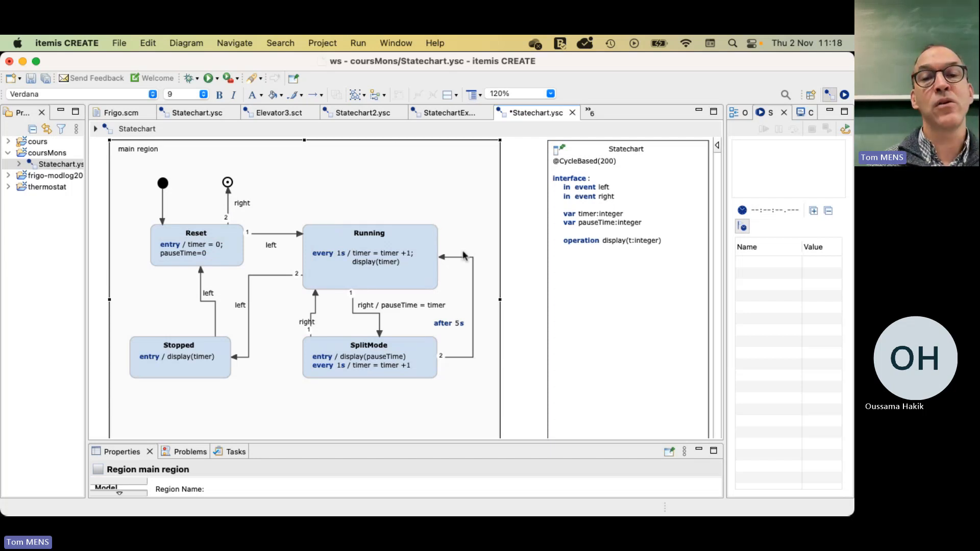
pyautogui.moveTo(336, 339)
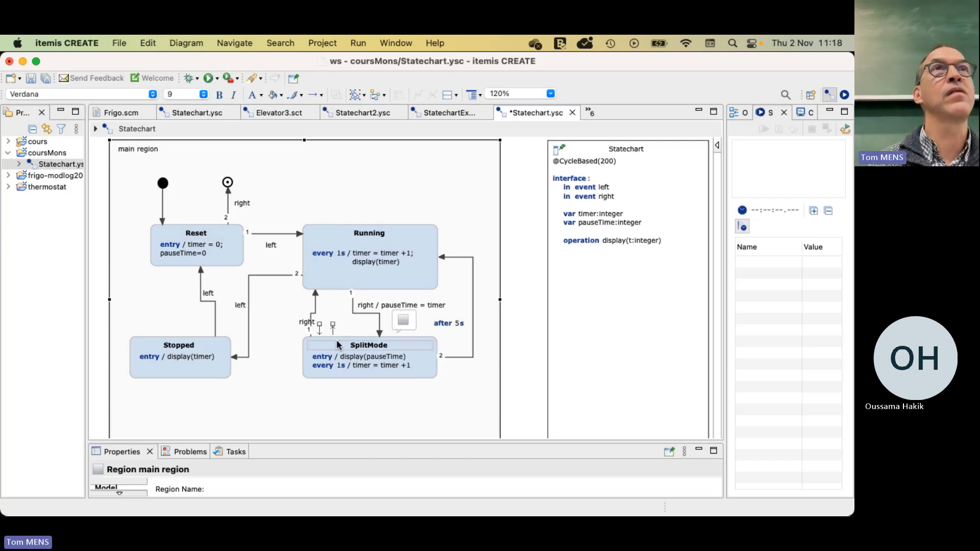
pyautogui.click(406, 377)
pyautogui.click(411, 362)
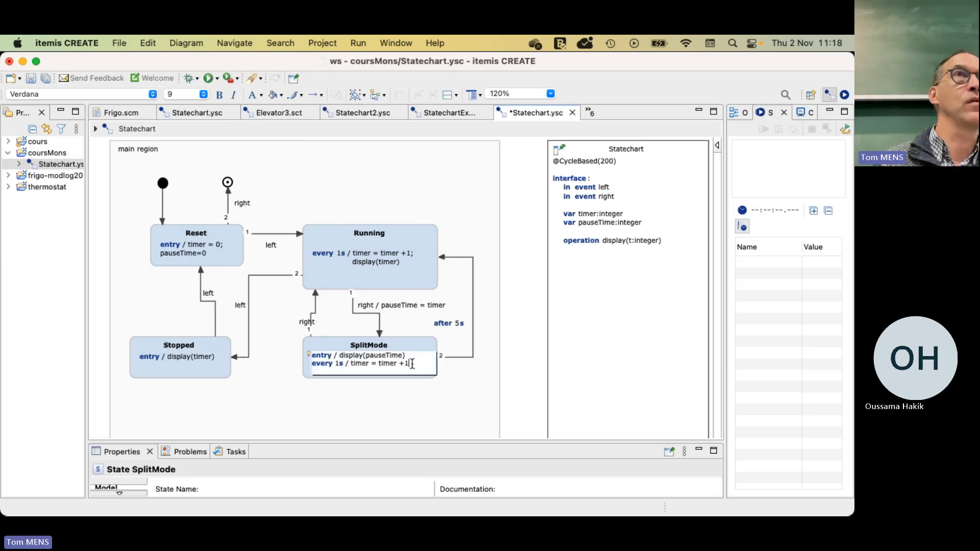
pyautogui.press('Return')
pyautogui.write('e')
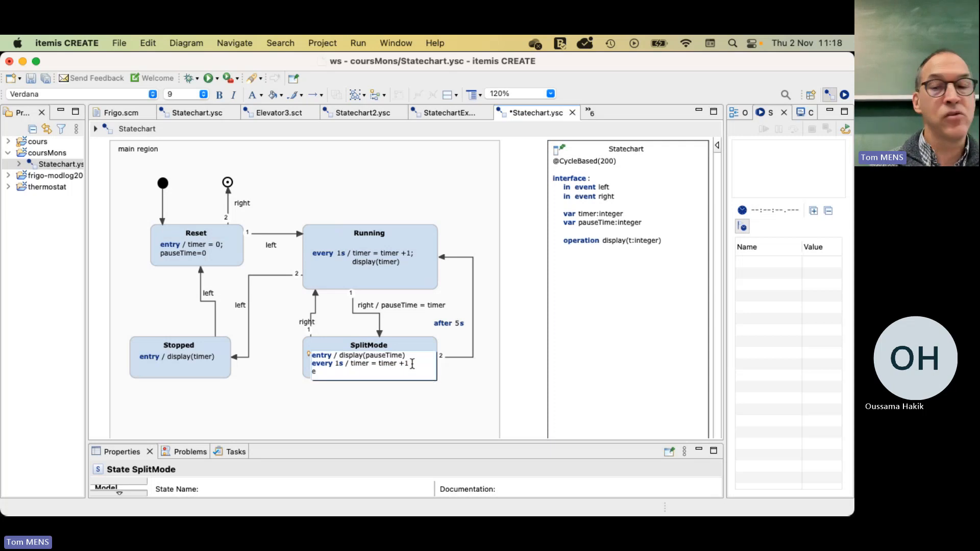
pyautogui.write('xit /')
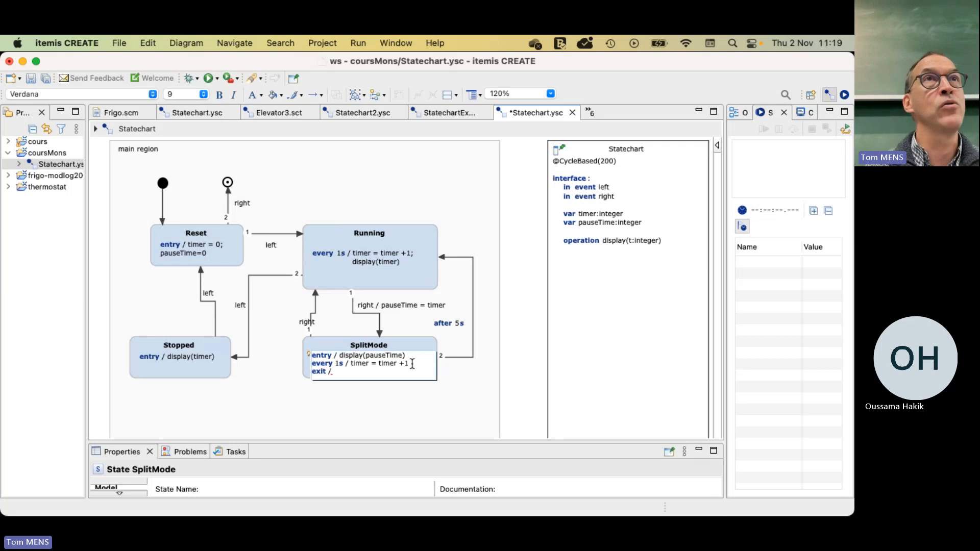
pyautogui.write(' pa')
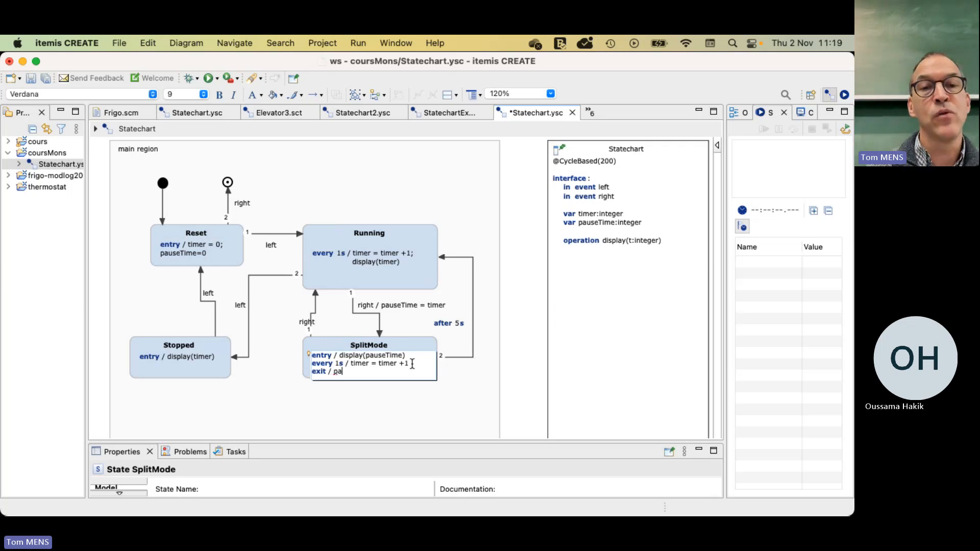
pyautogui.write('useTi')
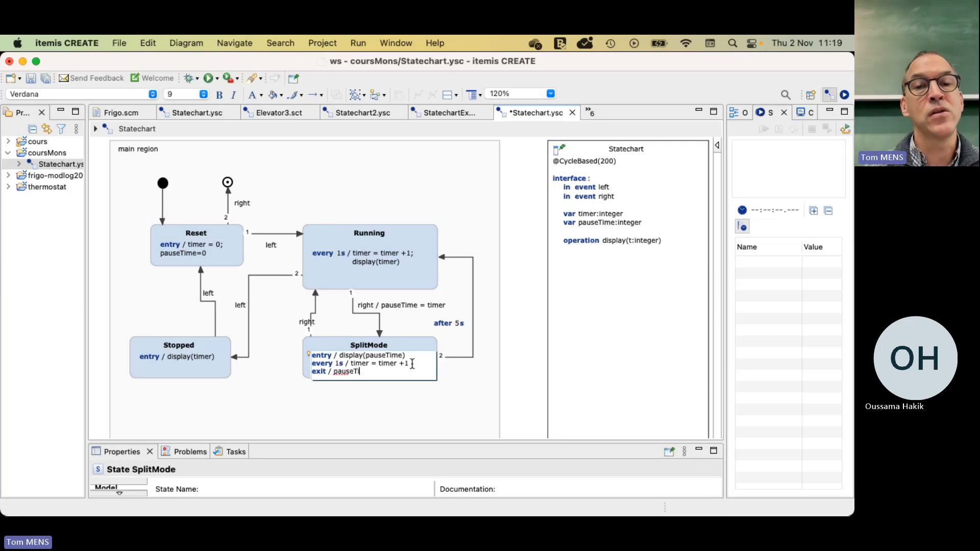
pyautogui.write('me = 0')
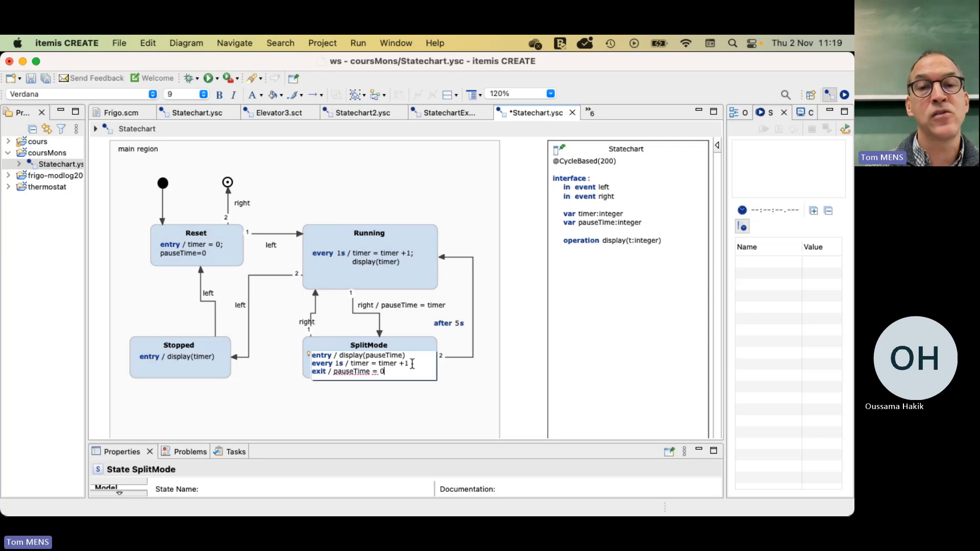
pyautogui.click(405, 415)
# Step: Enlarge the SplitMode state's height so that all three of its reaction lines fit
pyautogui.click(403, 376)
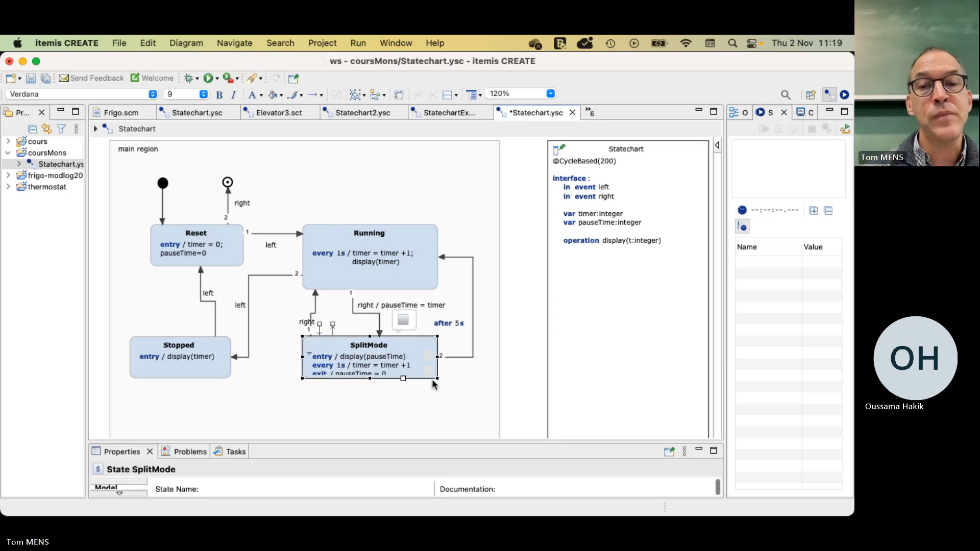
pyautogui.moveTo(437, 378); pyautogui.dragTo(438, 396)
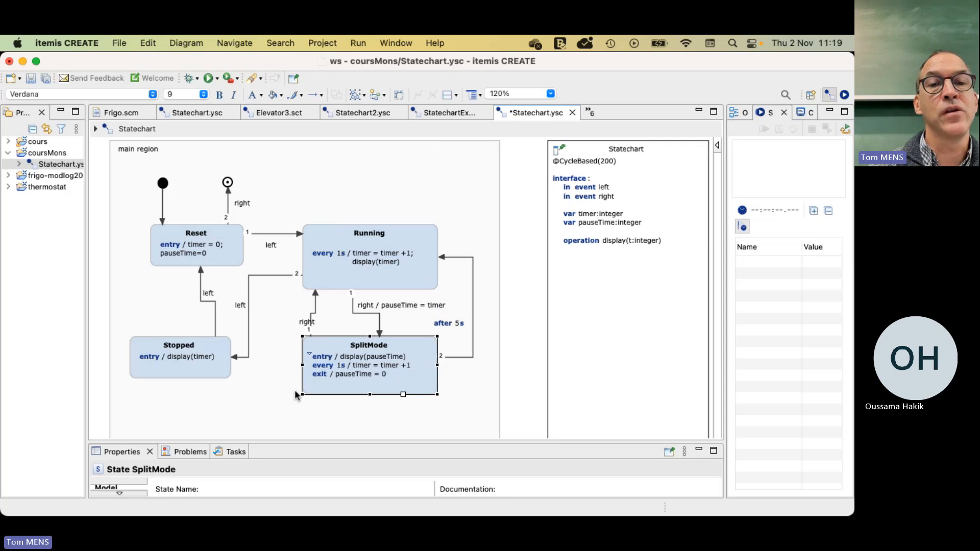
pyautogui.click(260, 395)
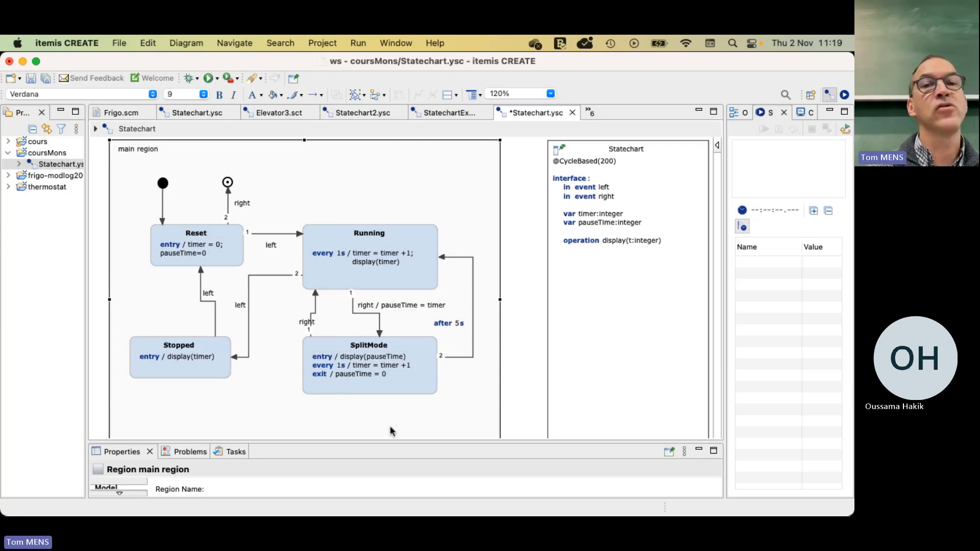
# Step: Add a second exit reaction, exit / pauseTime = 1, below exit / pauseTime = 0 in the SplitMode state
pyautogui.click(349, 375)
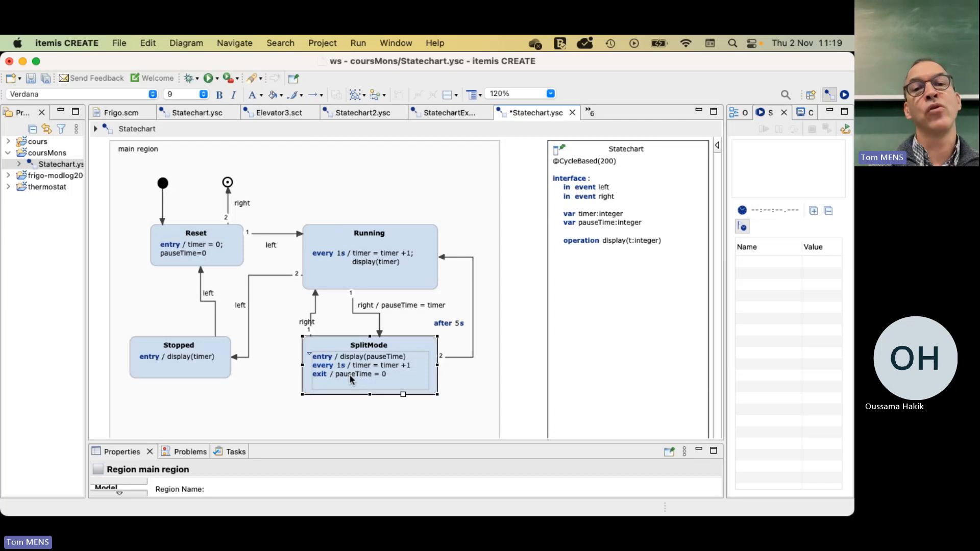
pyautogui.click(389, 375)
pyautogui.write('ex')
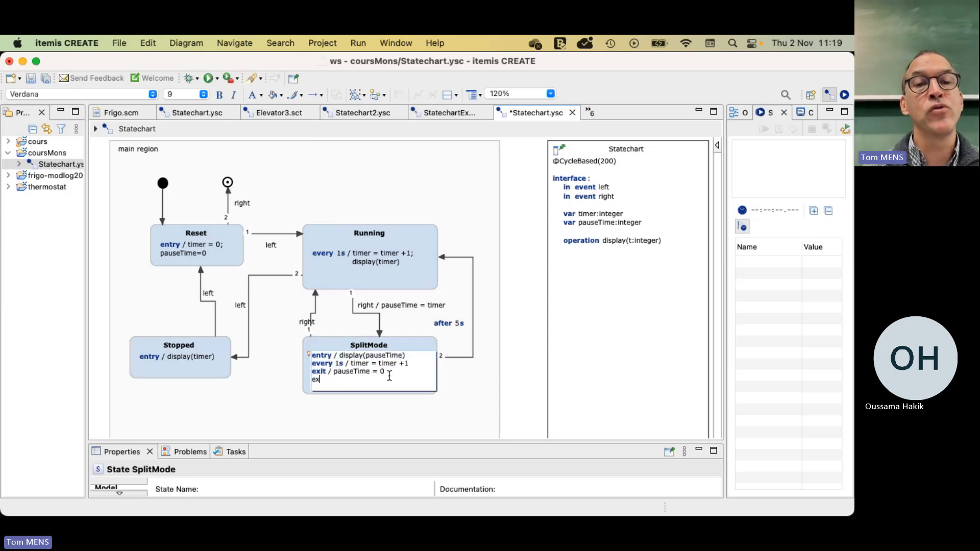
pyautogui.write('it /')
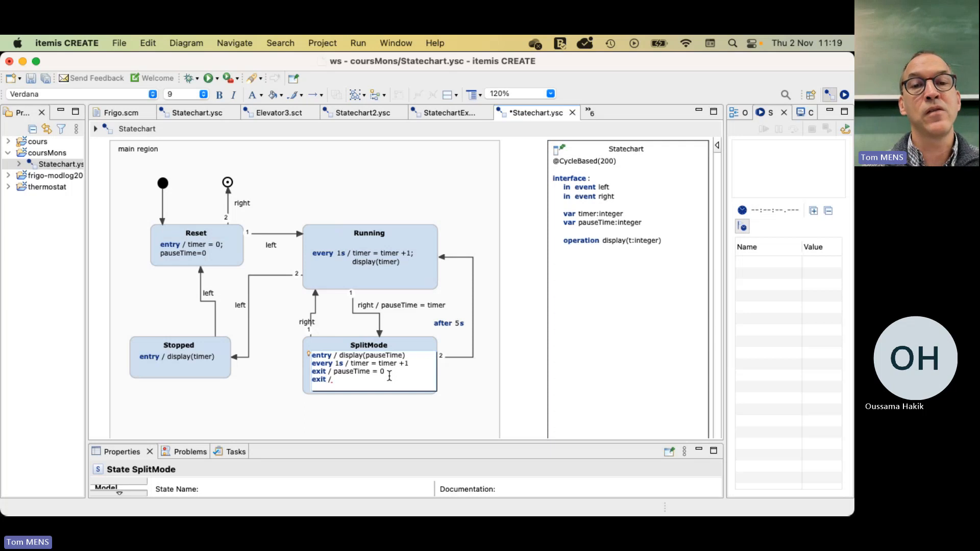
pyautogui.write(' pauseTi')
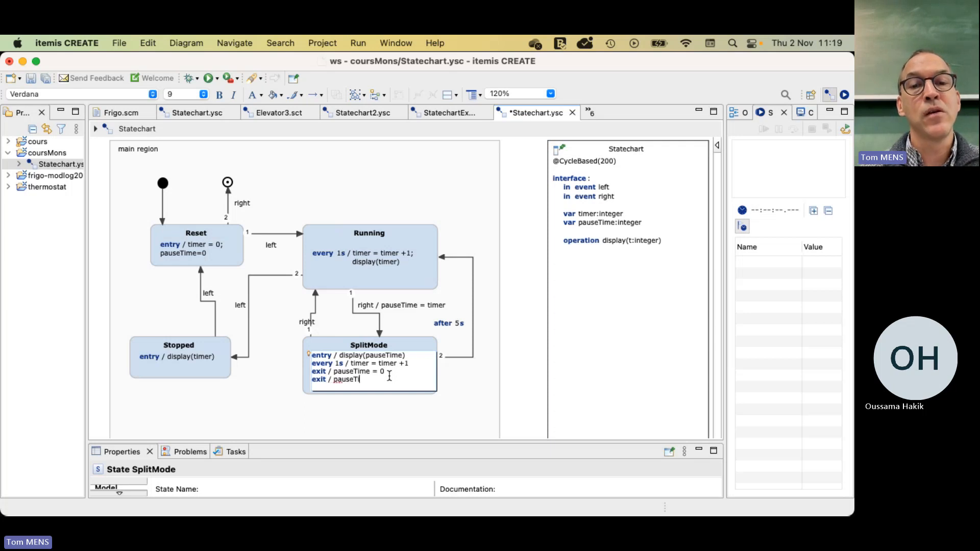
pyautogui.write('me = 1')
pyautogui.click(294, 415)
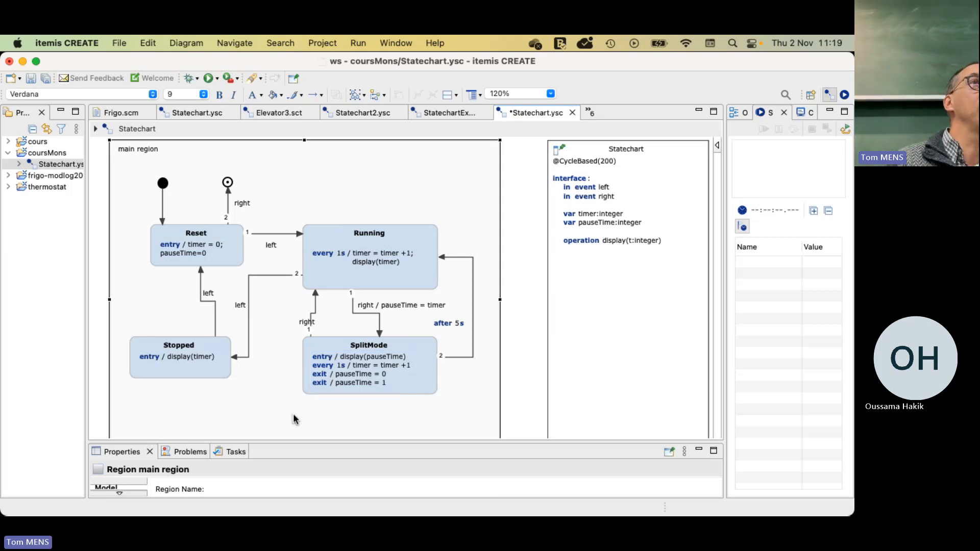
# Step: Merge SplitMode's two exit reactions into the single line exit / pauseTime = 0; pauseTime = 1
pyautogui.moveTo(345, 380)
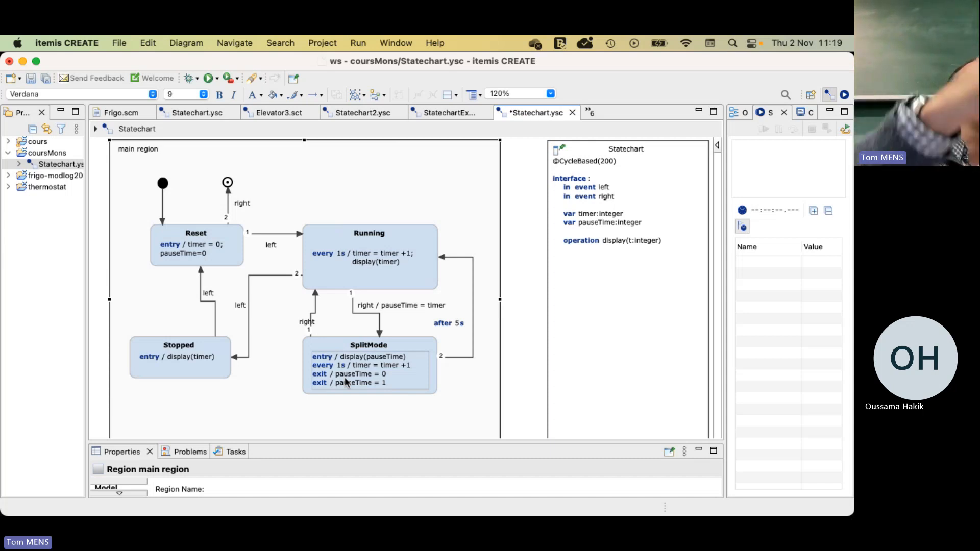
pyautogui.click(345, 380)
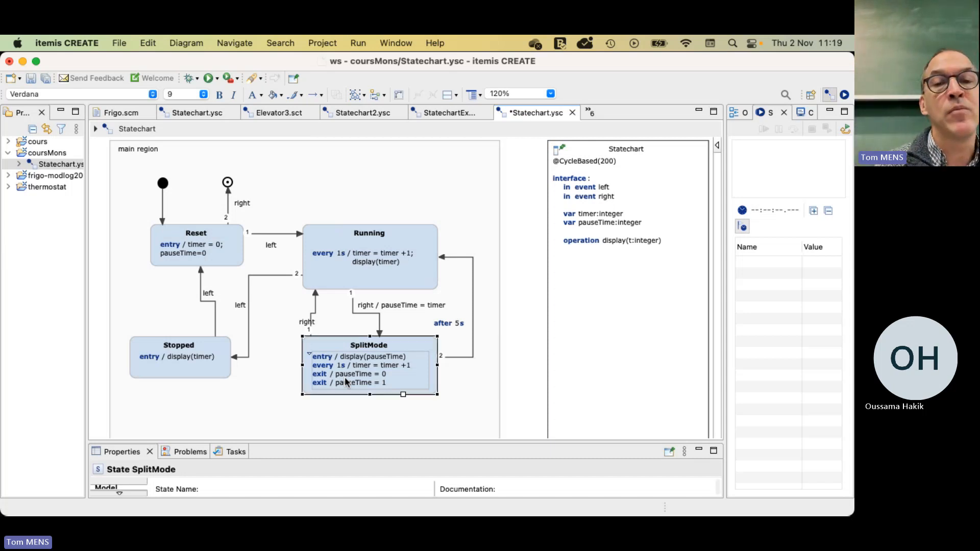
pyautogui.click(345, 380)
pyautogui.moveTo(335, 380); pyautogui.dragTo(316, 381)
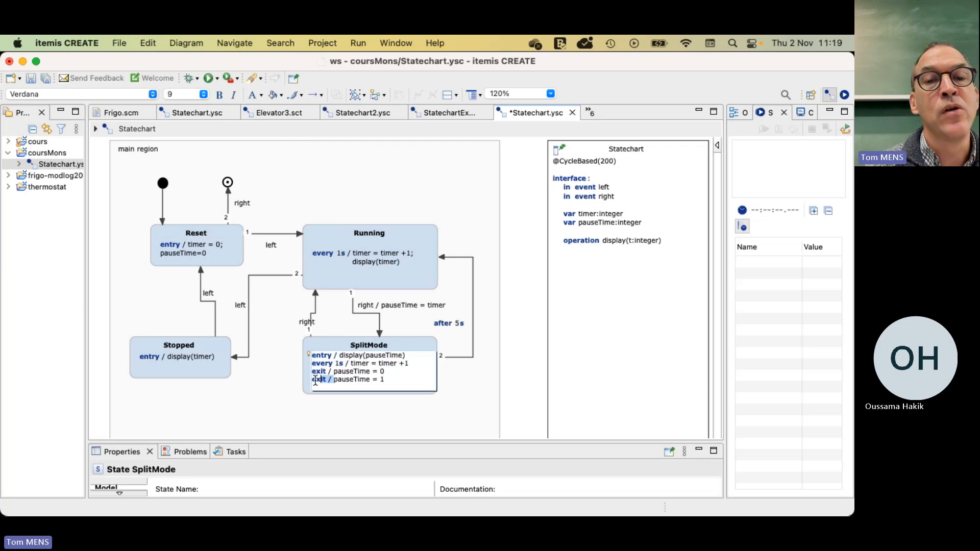
pyautogui.press('BackSpace')
pyautogui.press('BackSpace')
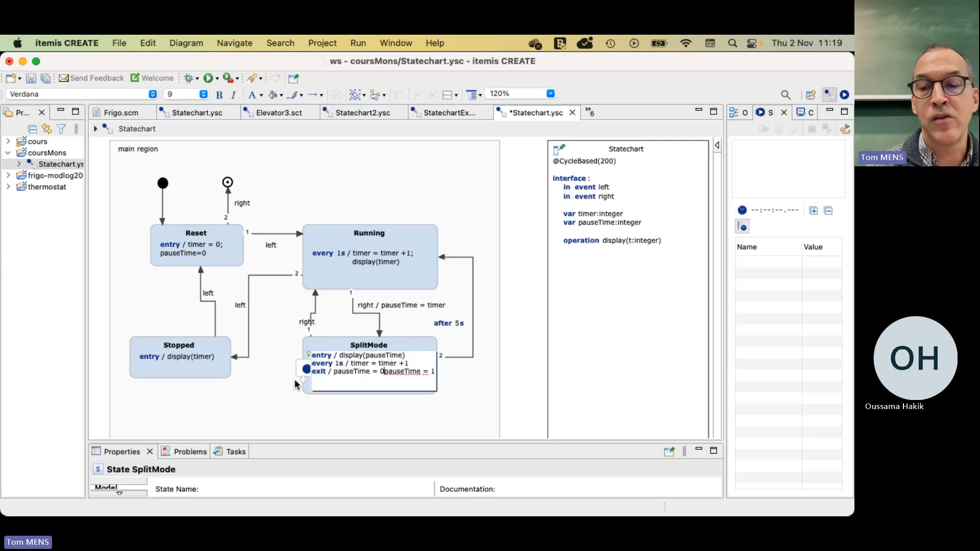
pyautogui.write(';')
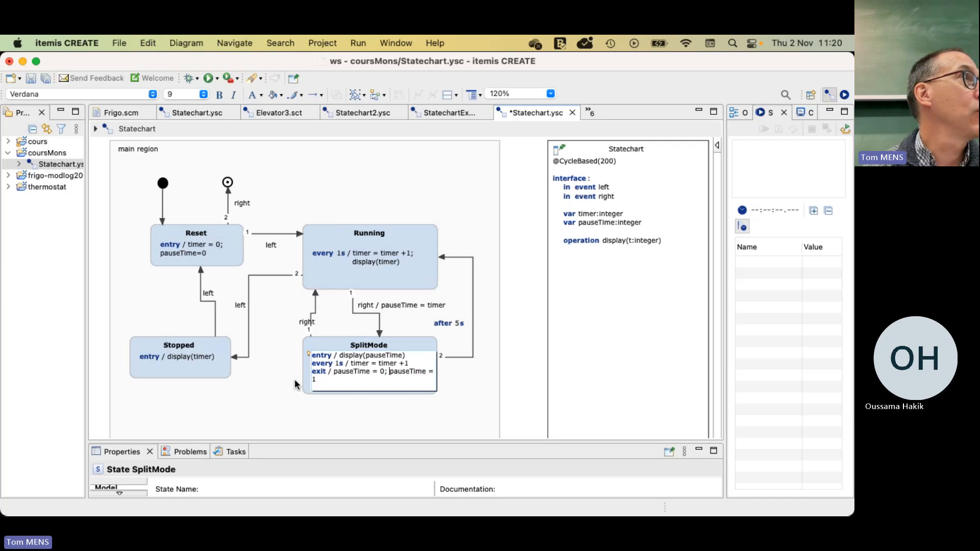
# Step: Remove the second assignment, pauseTime = 1, and its semicolon from SplitMode's exit reaction
pyautogui.press('Left')
pyautogui.press('Left')
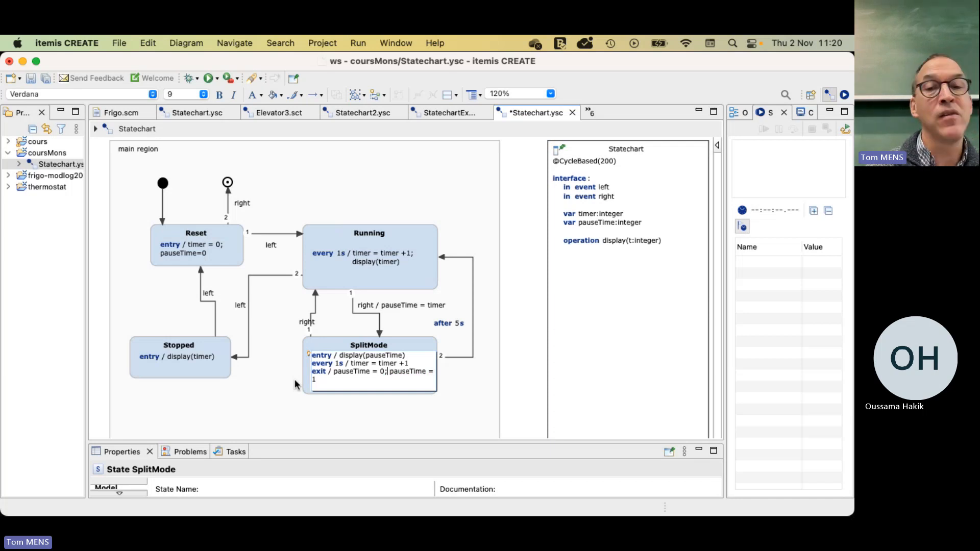
pyautogui.hotkey('shift', 'End')
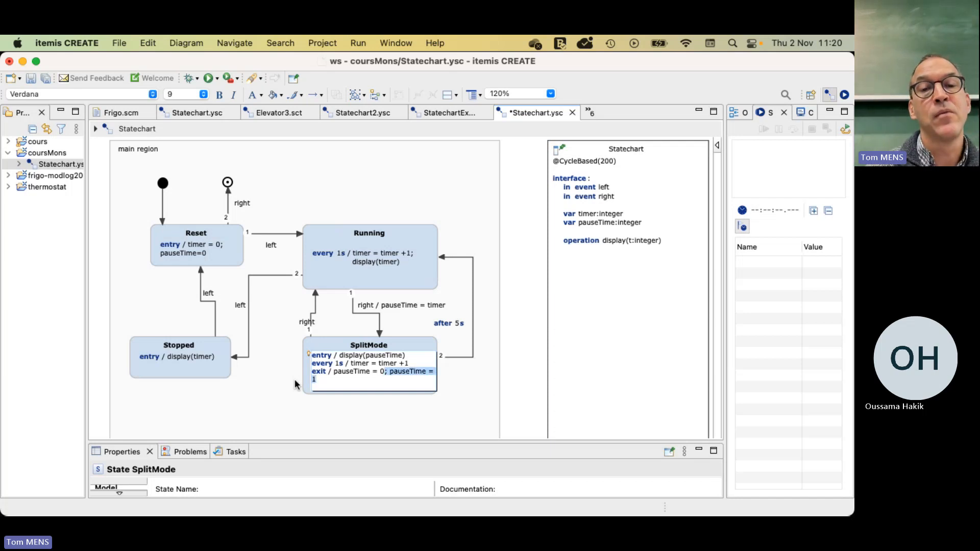
pyautogui.press('BackSpace')
pyautogui.click(255, 407)
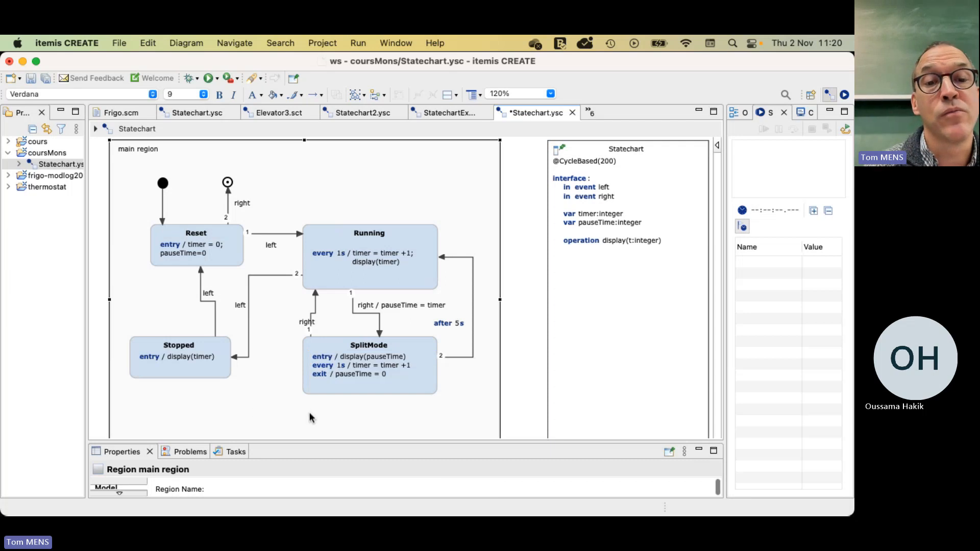
# Step: Draw a new transition from the Reset state to the Stopped state, leaving its expression empty
pyautogui.moveTo(309, 417)
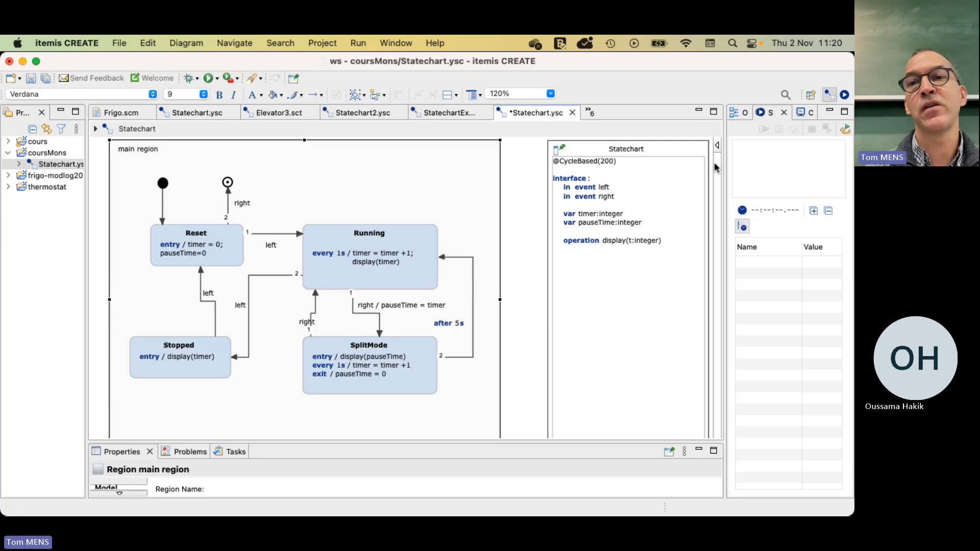
pyautogui.click(717, 145)
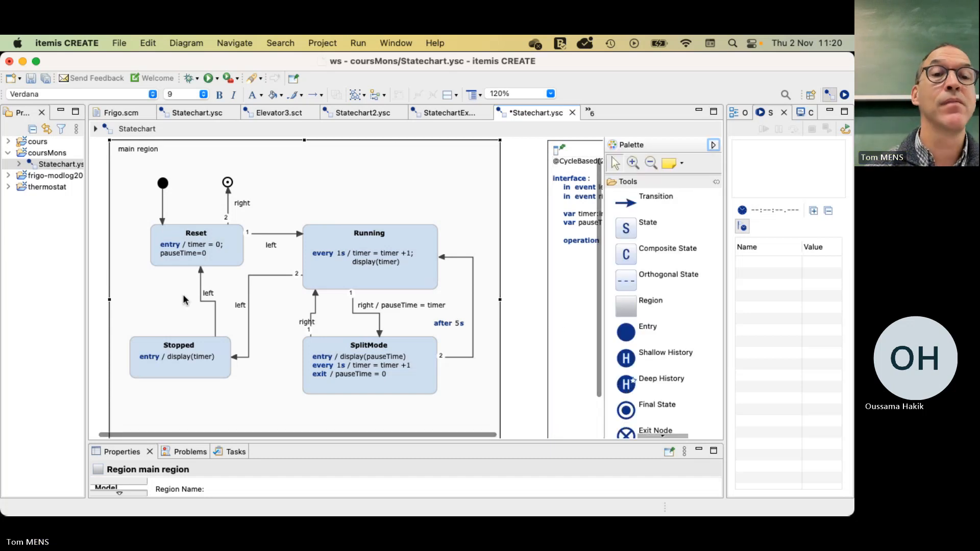
pyautogui.click(627, 204)
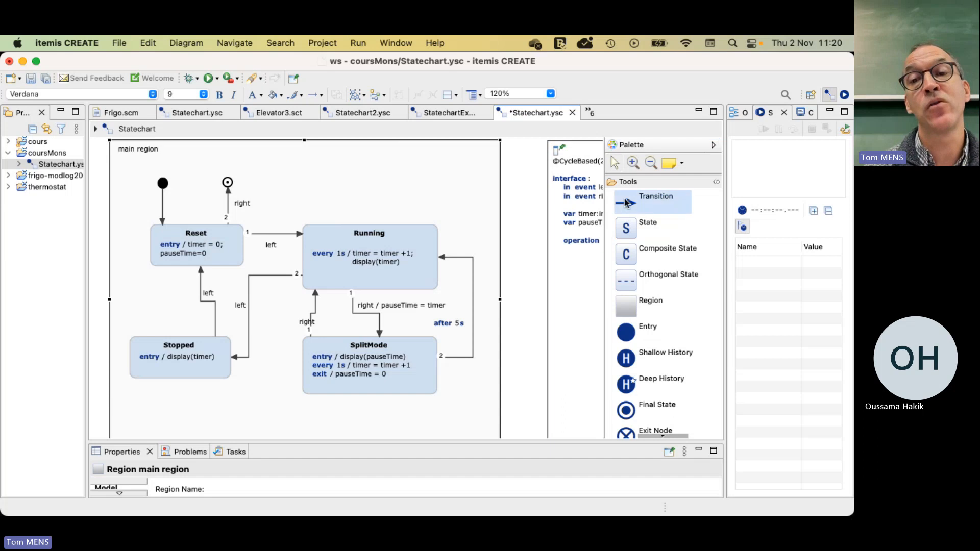
pyautogui.click(174, 261)
pyautogui.click(179, 347)
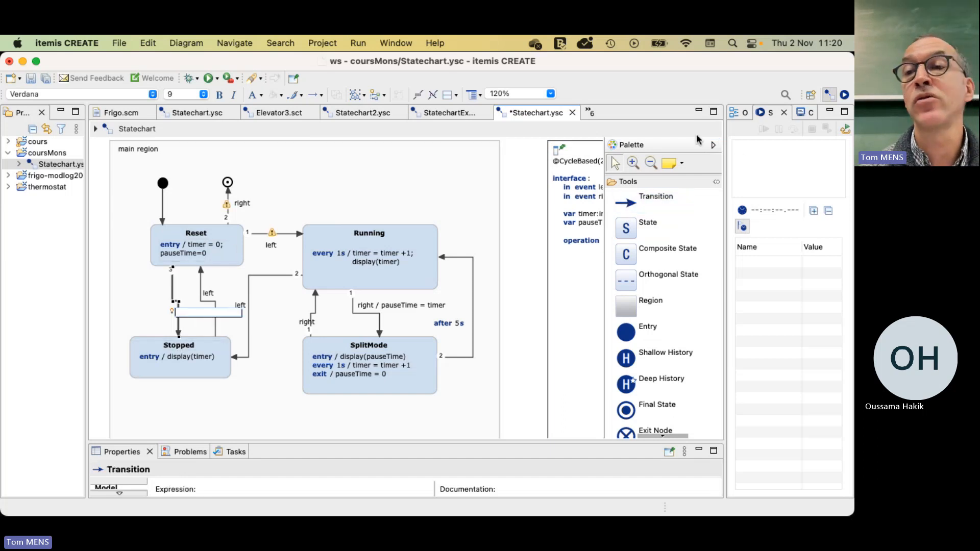
pyautogui.click(116, 301)
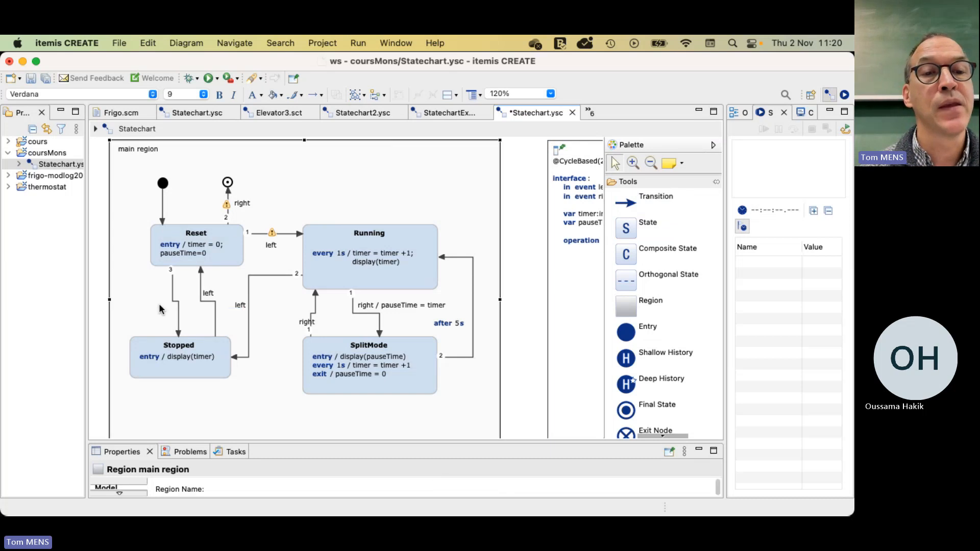
# Step: Label the new Reset-to-Stopped transition with the event left and place the label beside the arrow, clear of the line
pyautogui.click(175, 307)
pyautogui.write('left')
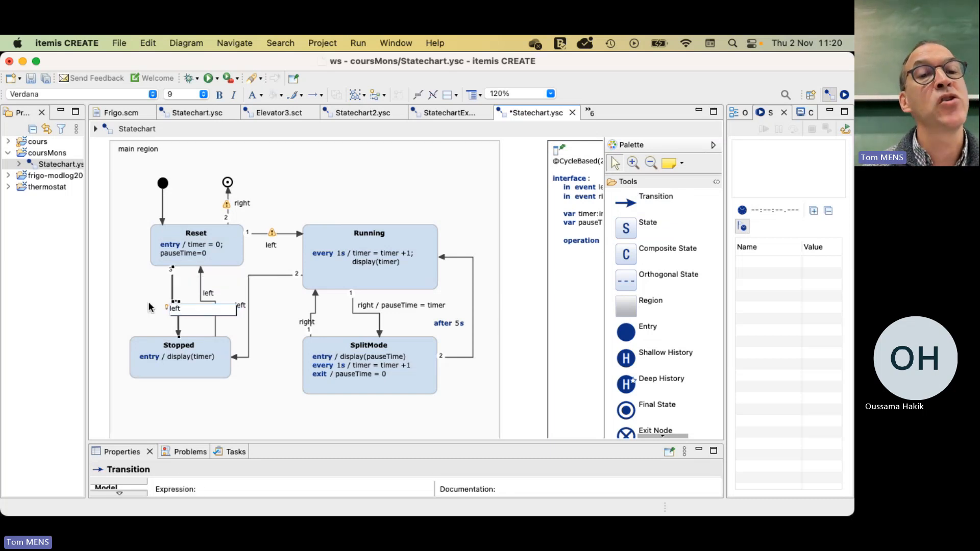
pyautogui.click(180, 322)
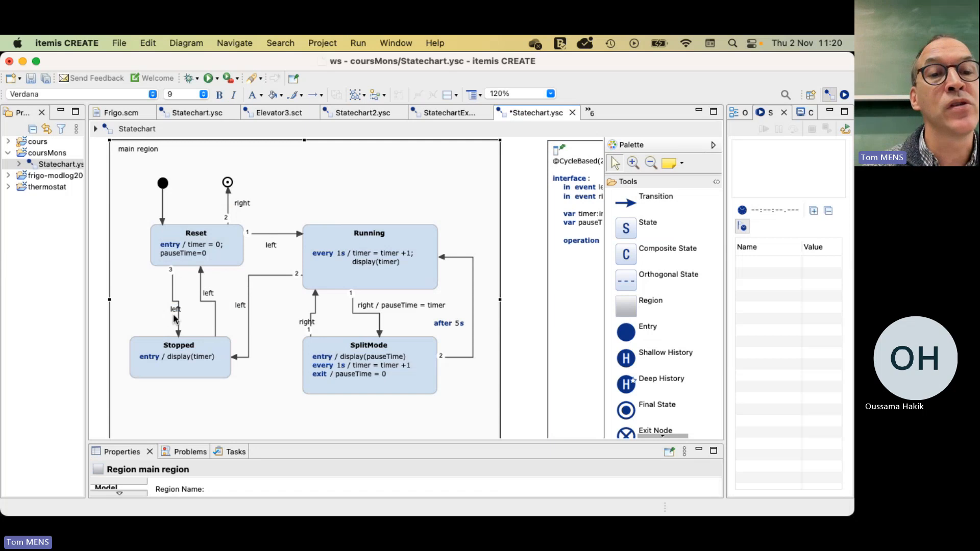
pyautogui.moveTo(171, 310); pyautogui.dragTo(157, 296)
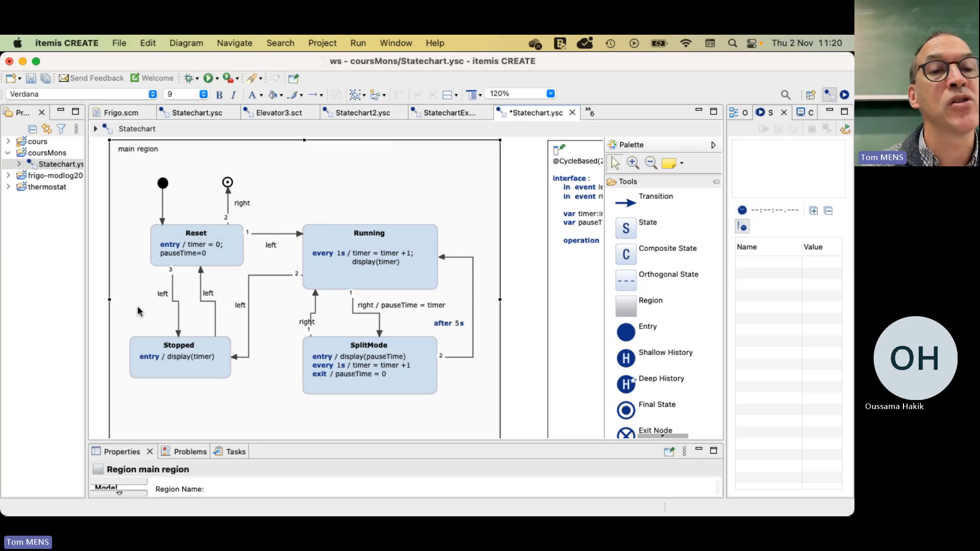
pyautogui.click(139, 310)
# Step: Examine the two outgoing left transitions of Reset, toward Running and Stopped, and their priorities
pyautogui.moveTo(139, 310)
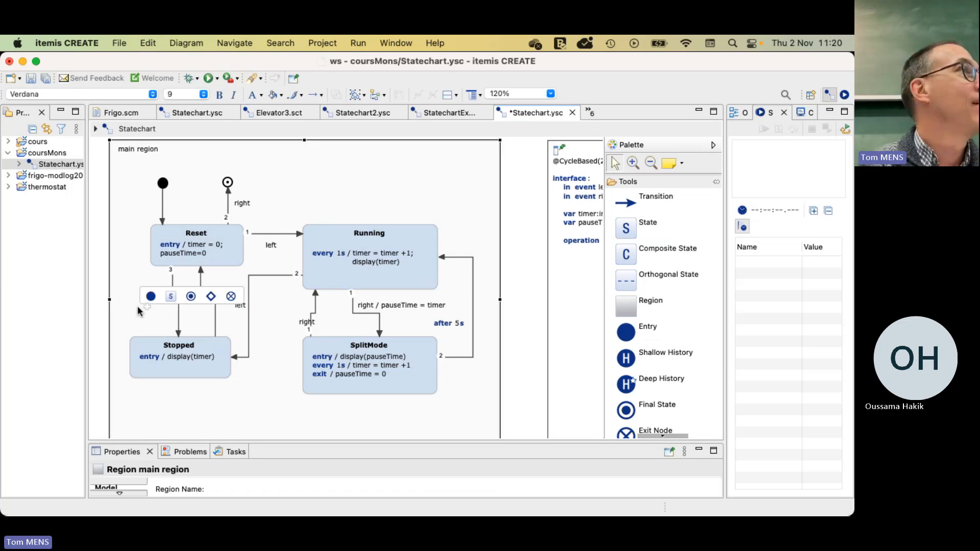
pyautogui.moveTo(223, 233)
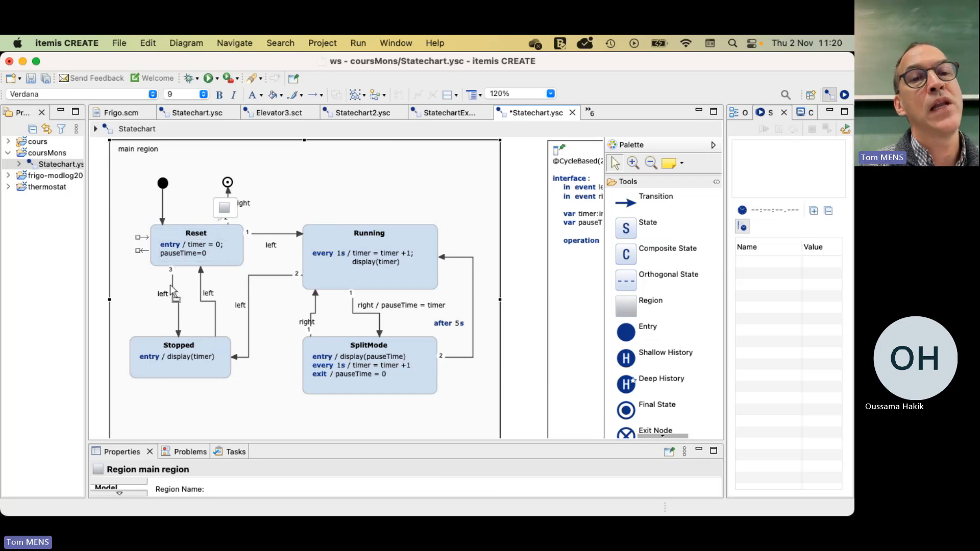
pyautogui.moveTo(173, 357)
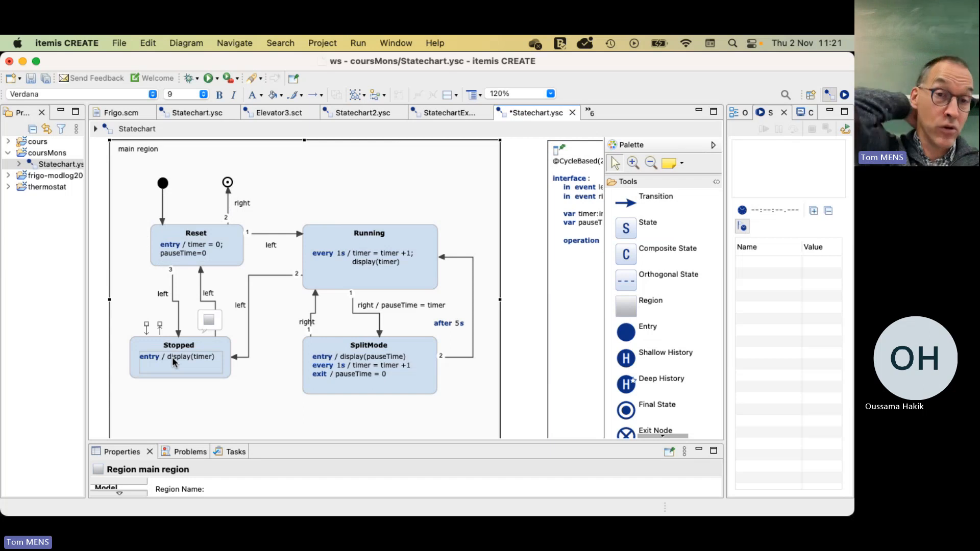
pyautogui.moveTo(241, 292)
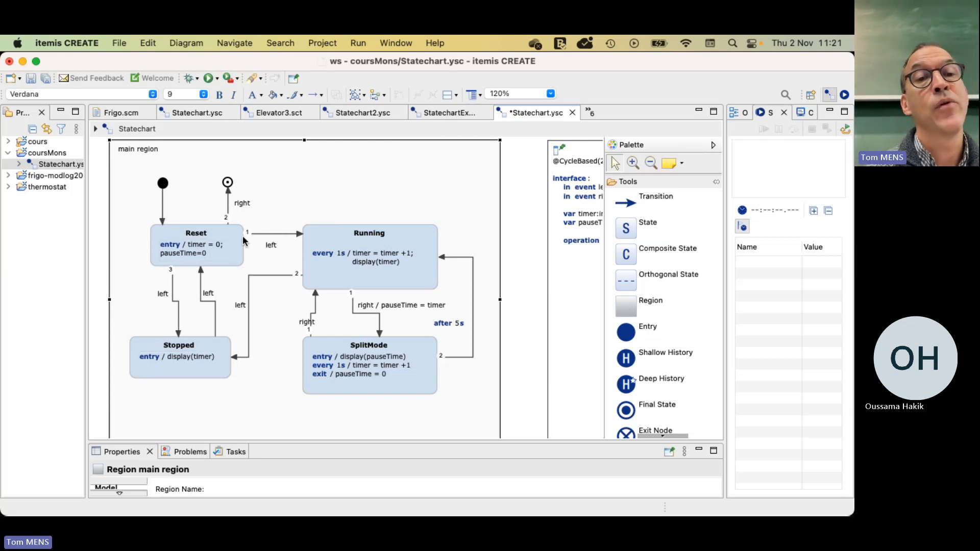
pyautogui.moveTo(236, 248)
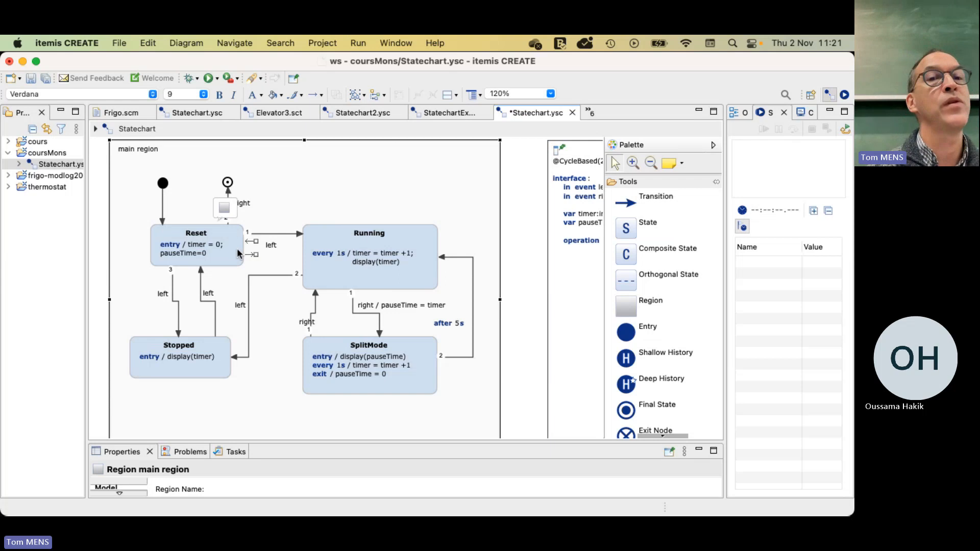
pyautogui.click(275, 233)
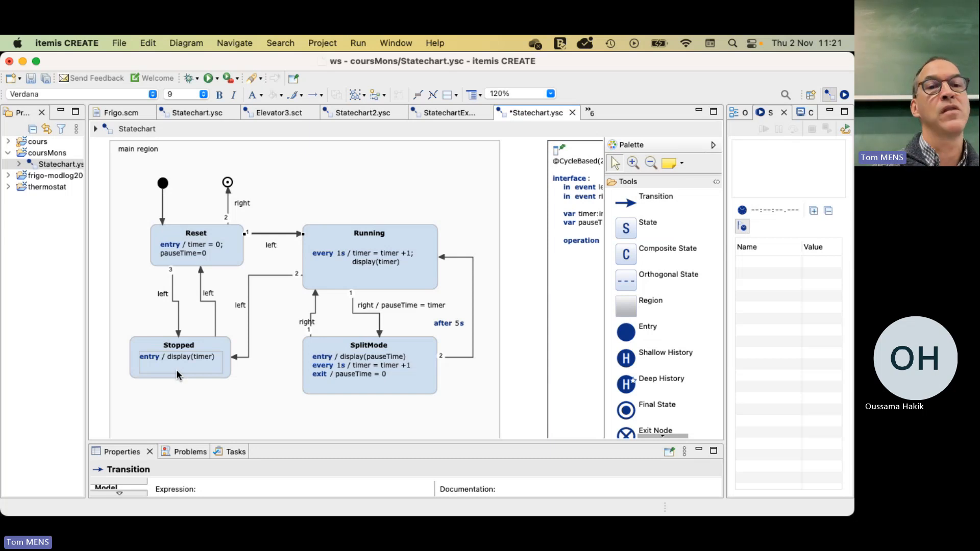
pyautogui.click(278, 234)
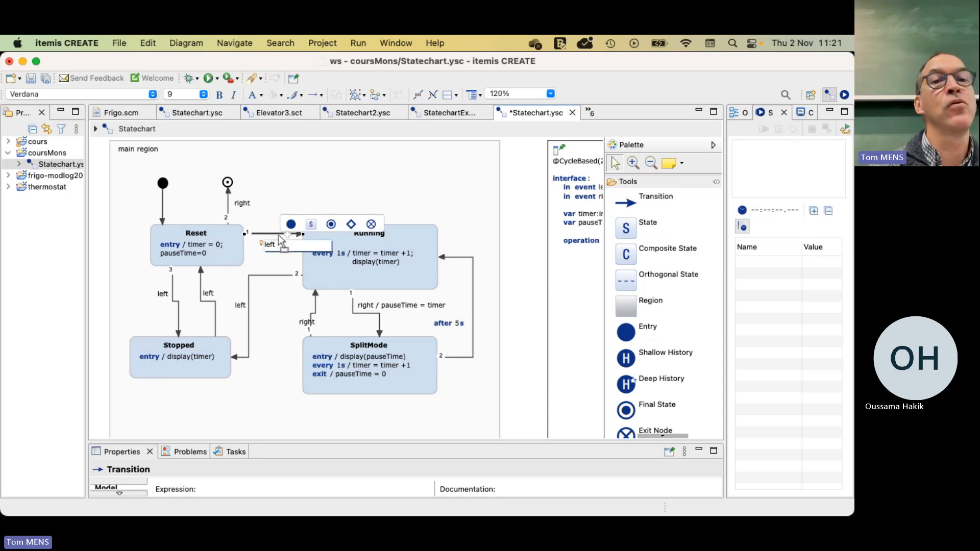
pyautogui.click(371, 191)
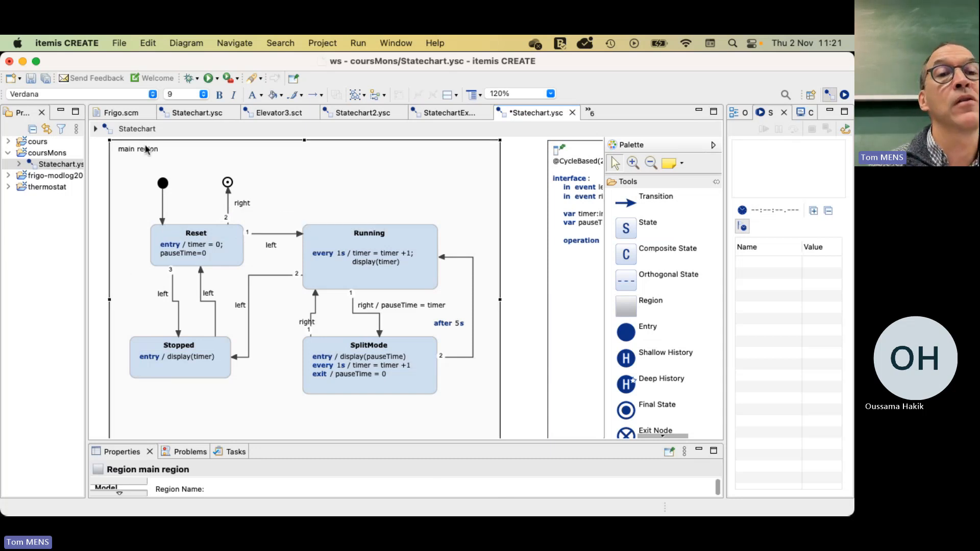
# Step: Run Statechart.ysc as a Statechart Simulation, saving the modified file
pyautogui.click(209, 82)
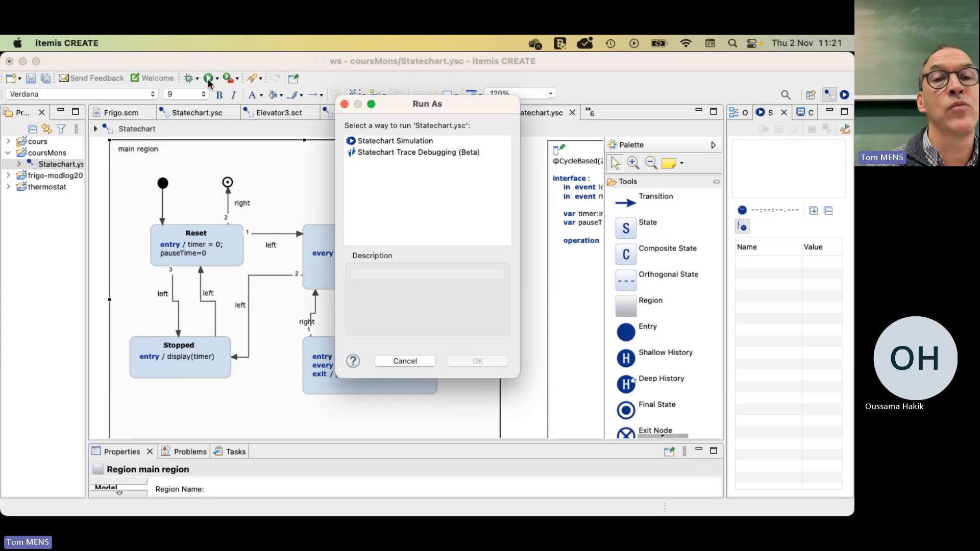
pyautogui.click(413, 143)
pyautogui.click(488, 361)
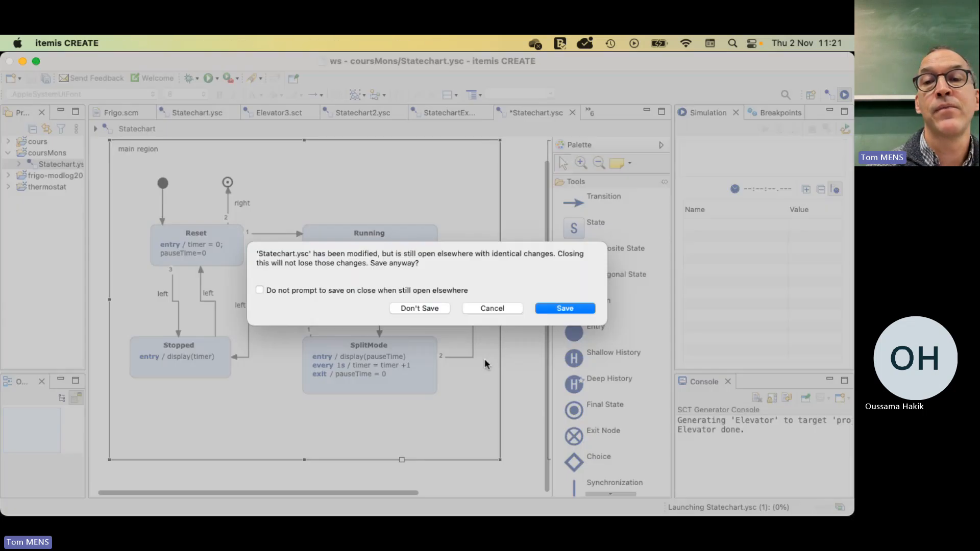
pyautogui.click(556, 311)
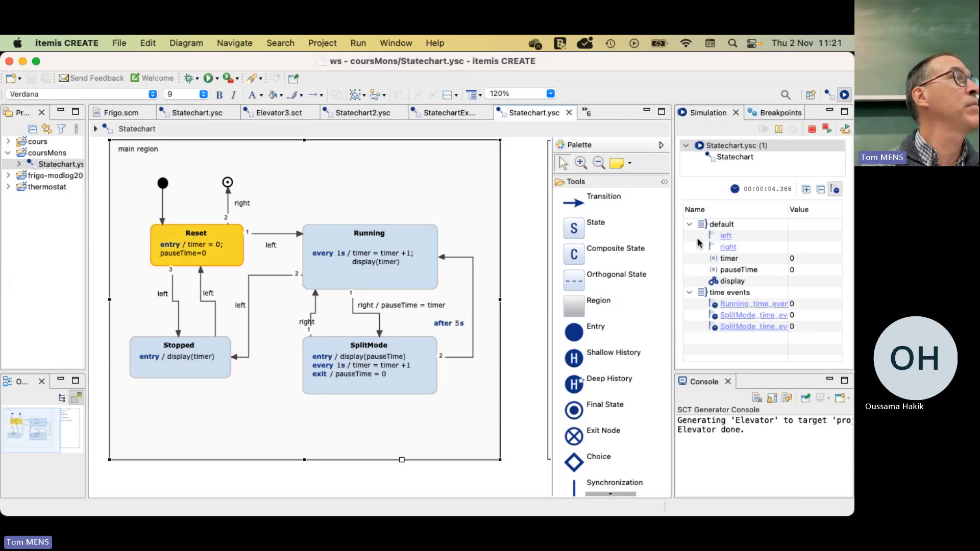
# Step: Raise the left event in the simulation and compare Reset's left transitions to Running and Stopped
pyautogui.click(726, 237)
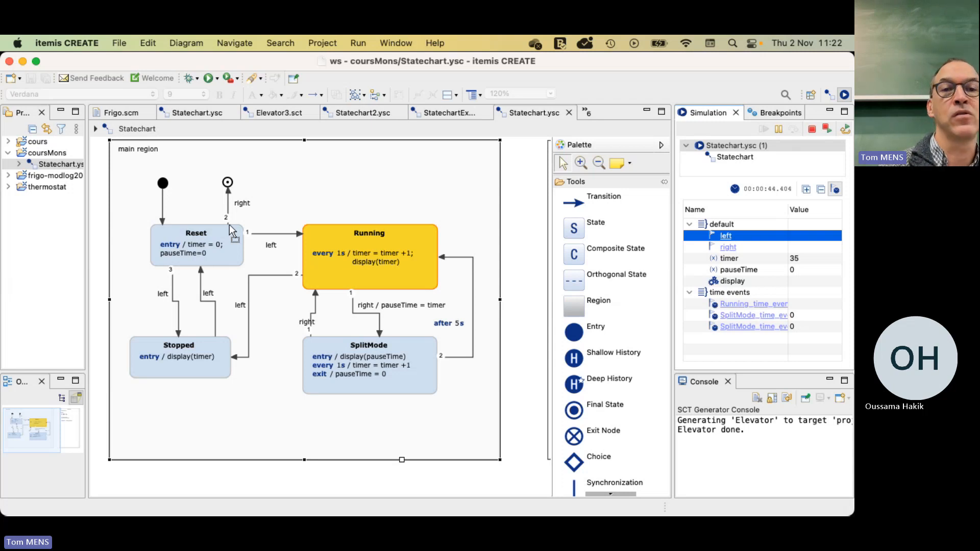
pyautogui.click(261, 234)
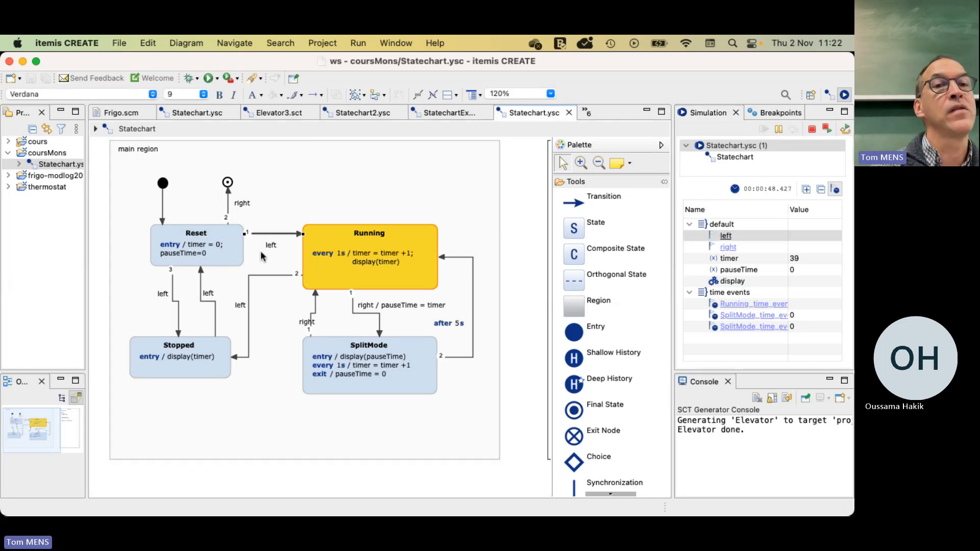
pyautogui.click(172, 283)
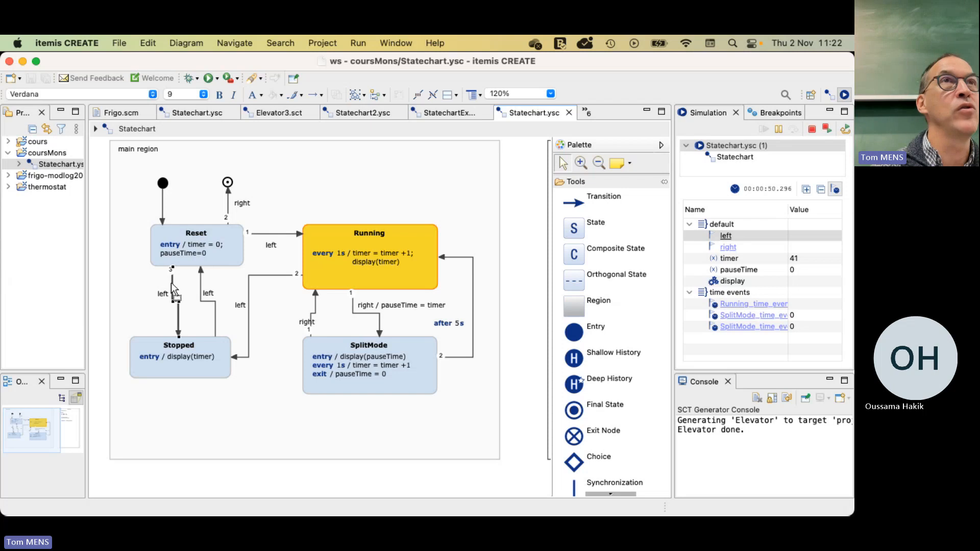
# Step: Inspect Reset's left transitions to Running and Stopped once more and end the simulation, returning to the modeling view
pyautogui.moveTo(176, 268)
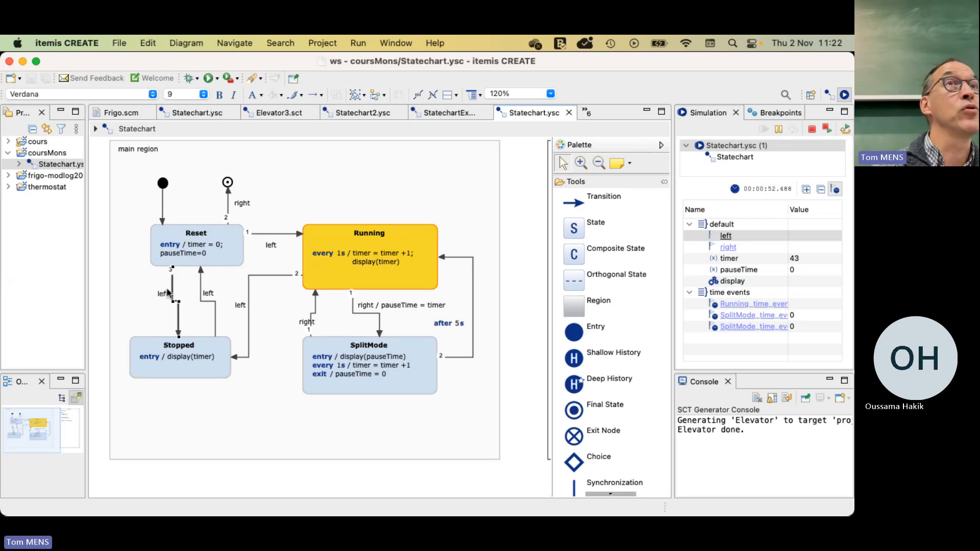
pyautogui.click(263, 234)
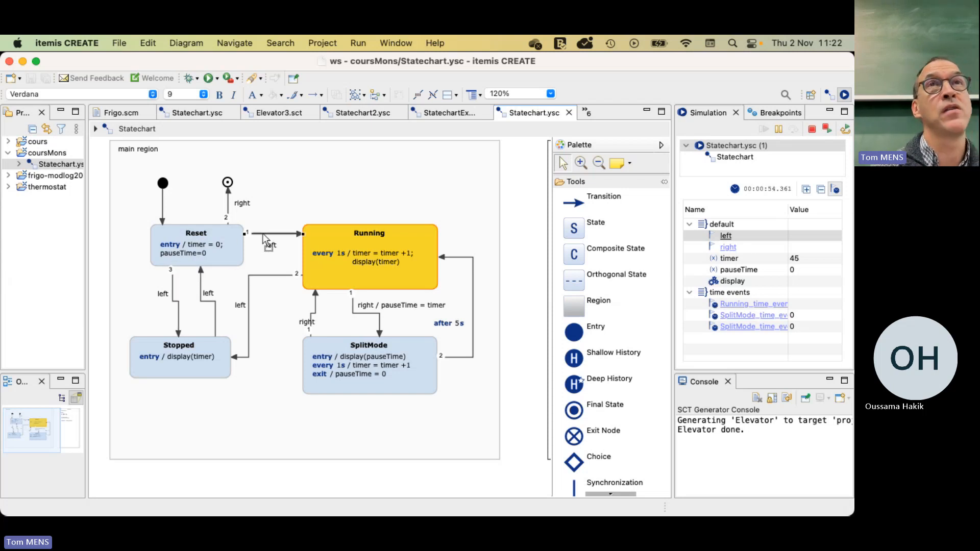
pyautogui.moveTo(264, 236)
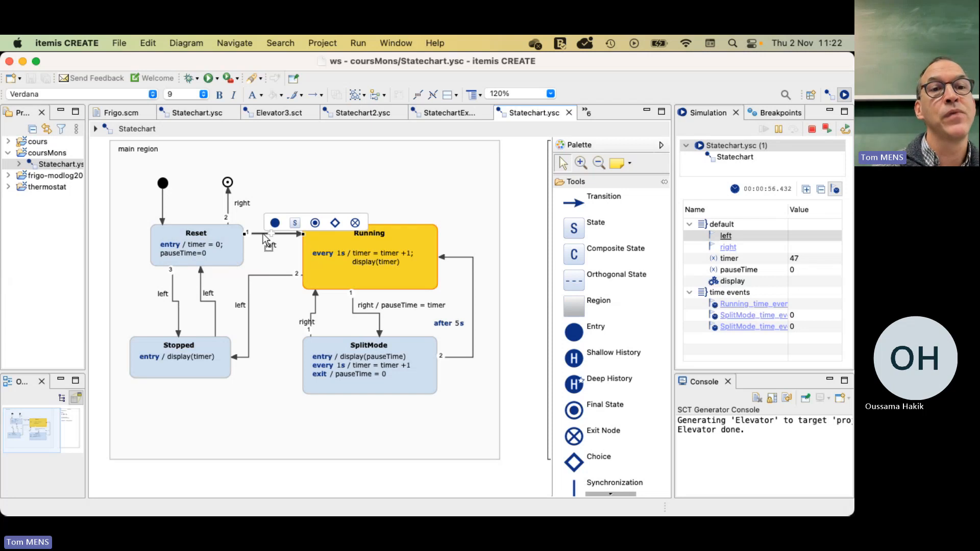
pyautogui.click(170, 294)
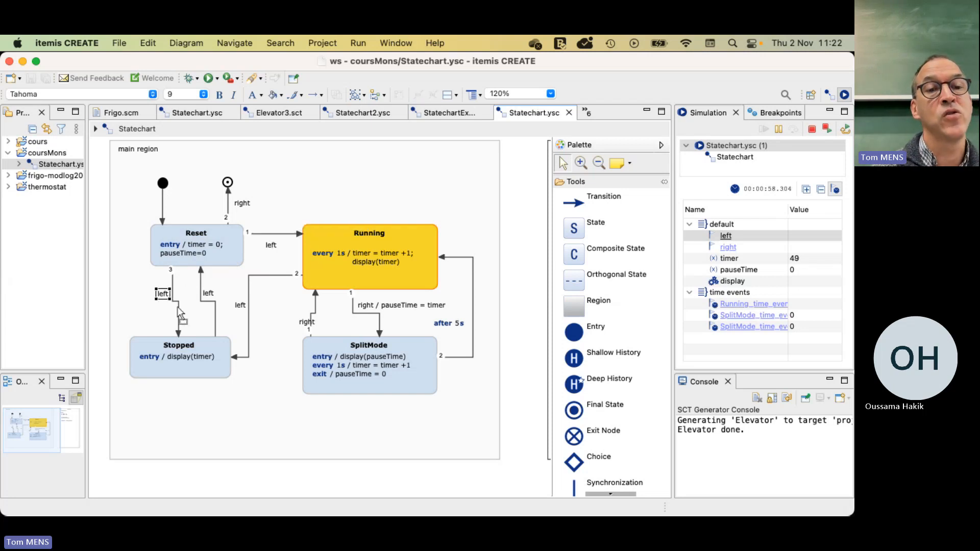
pyautogui.moveTo(179, 309)
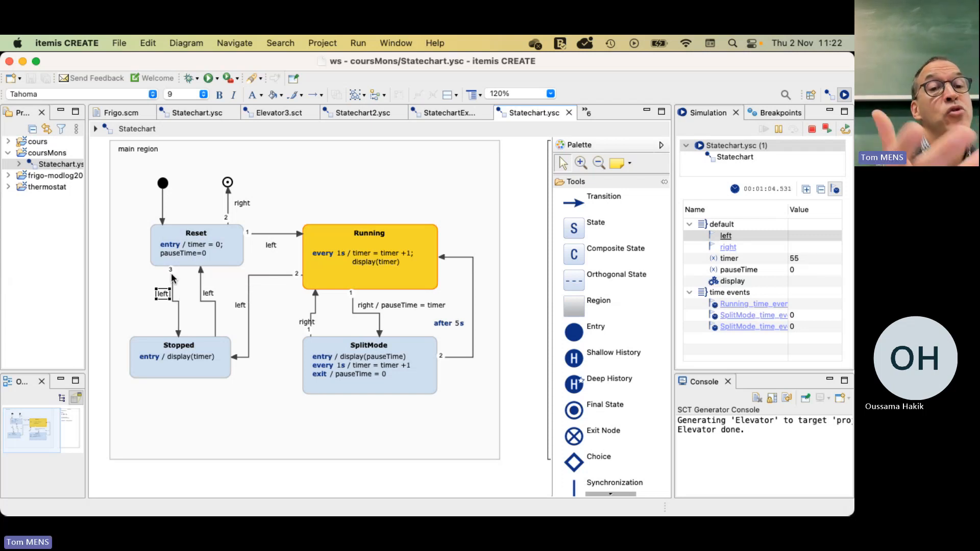
pyautogui.click(812, 129)
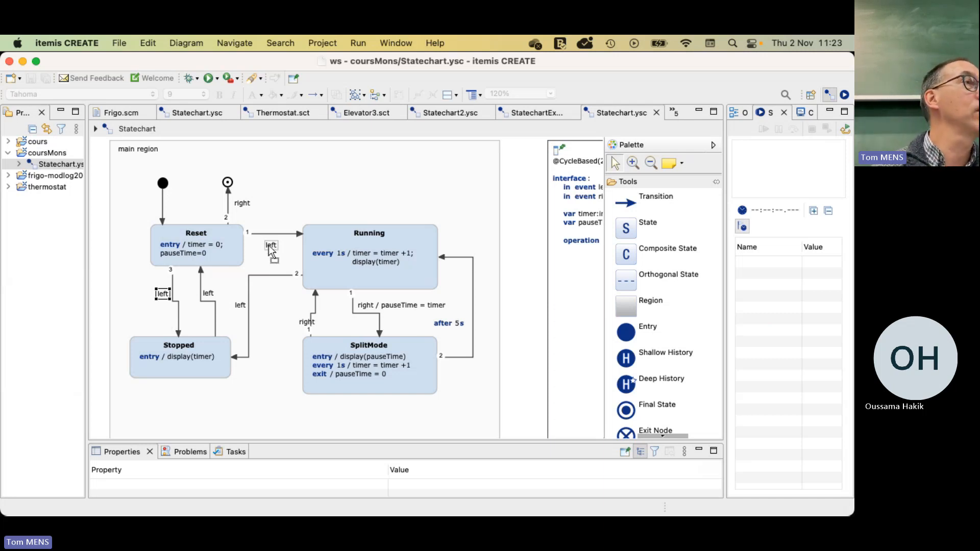
# Step: Move the Reset-to-Running label left above its arrow and add the guard [ b ] to the event
pyautogui.moveTo(268, 245); pyautogui.dragTo(262, 222)
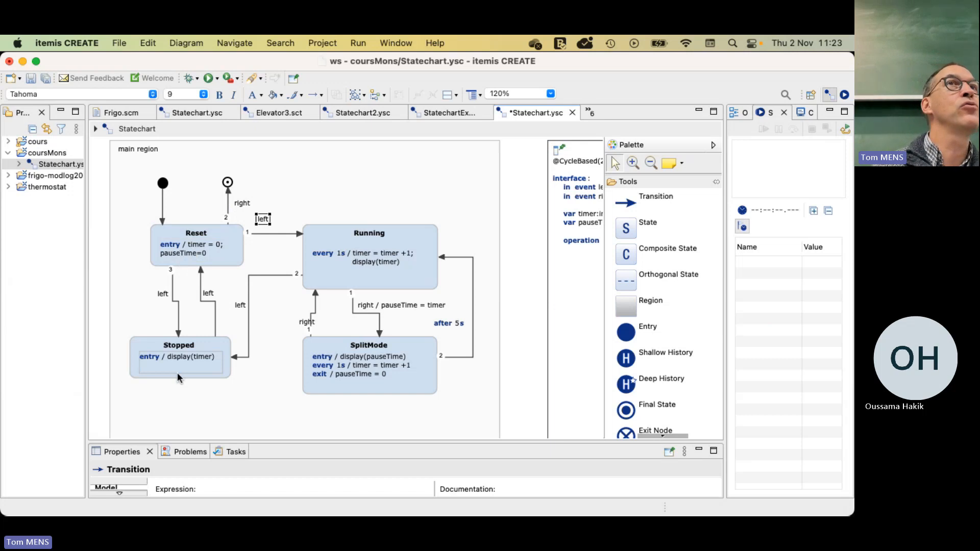
pyautogui.click(262, 220)
pyautogui.click(260, 220)
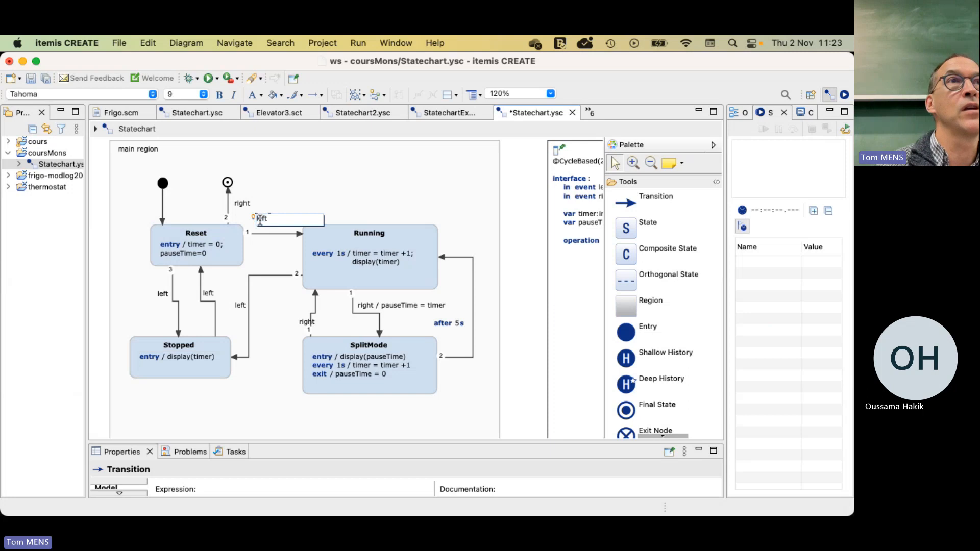
pyautogui.write('[]')
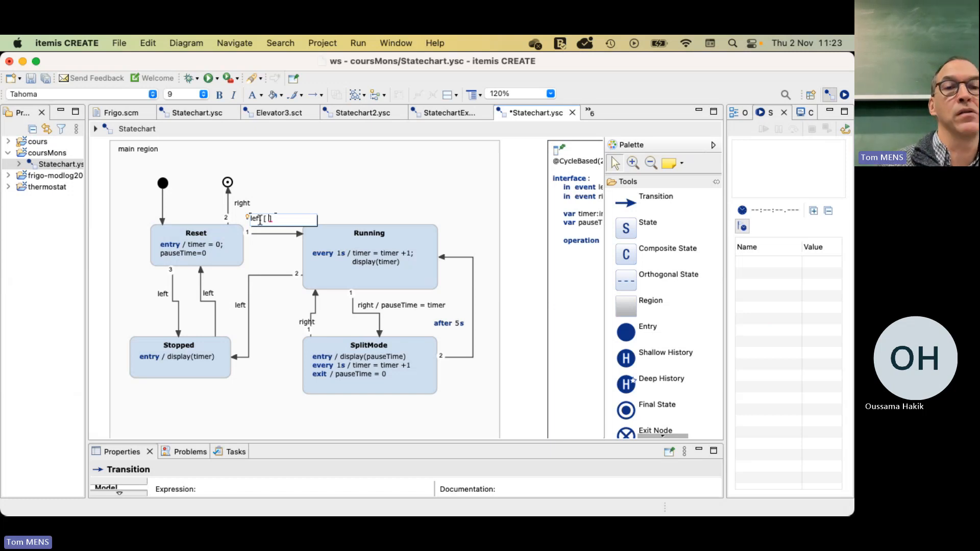
pyautogui.write('b')
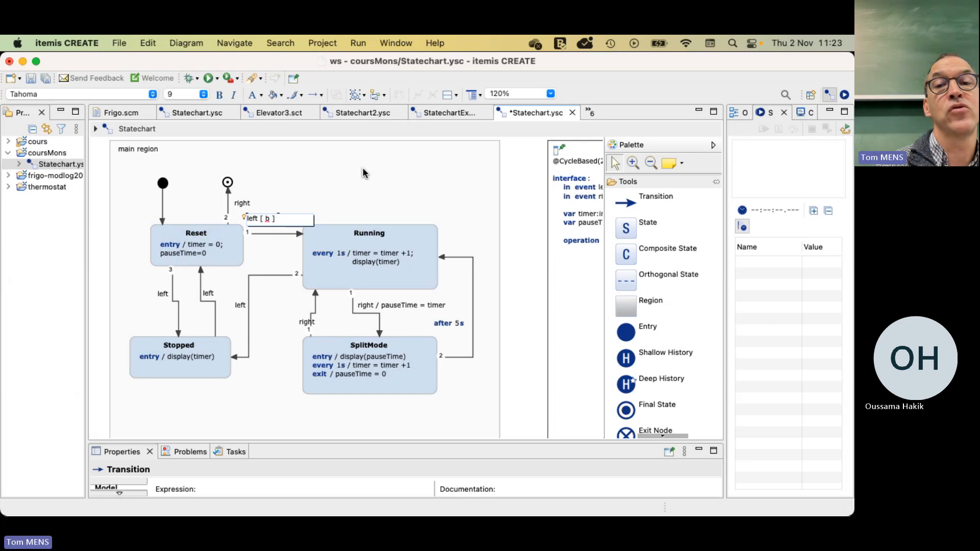
# Step: Declare var b:boolean below pauseTime in the interface, and shift the left [ b ] label along its arrow toward Running
pyautogui.click(562, 276)
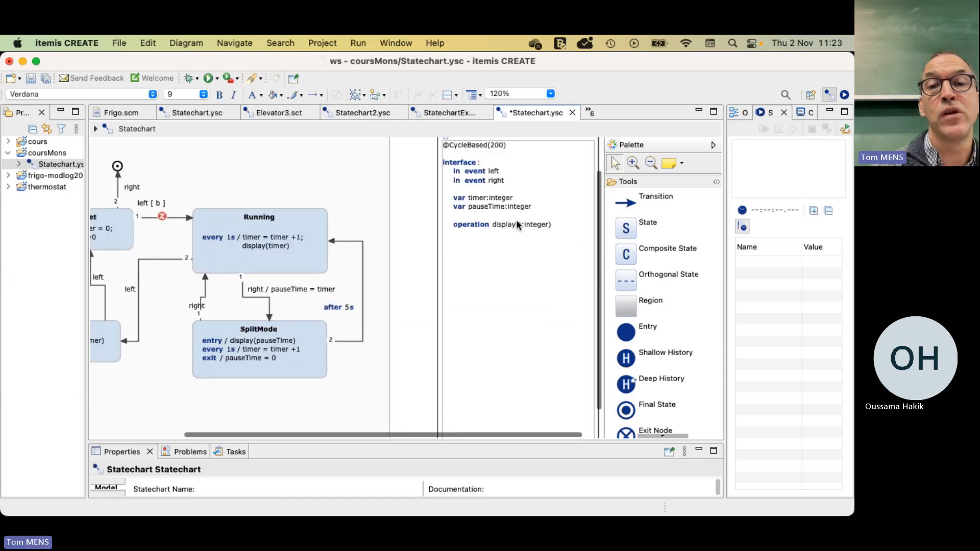
pyautogui.click(530, 205)
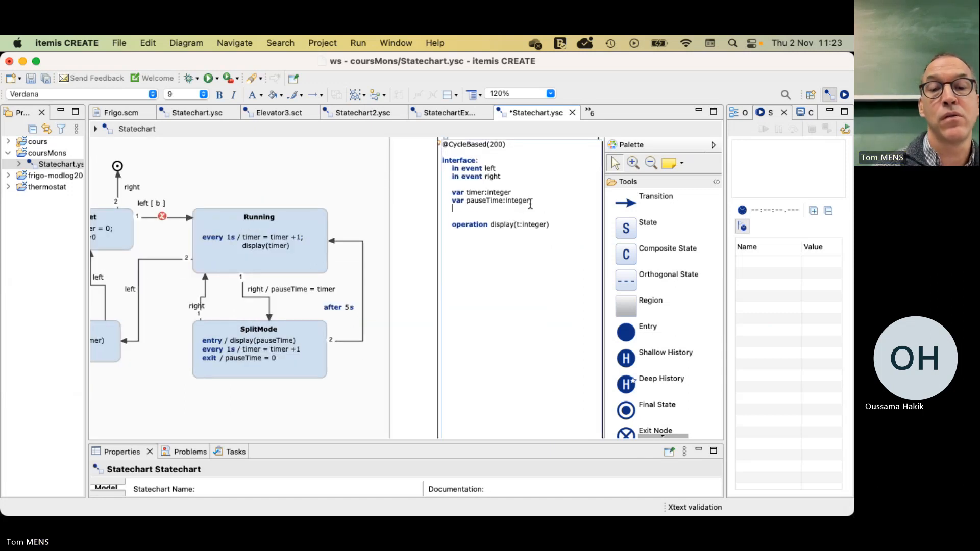
pyautogui.press('Return')
pyautogui.write('var b:boll')
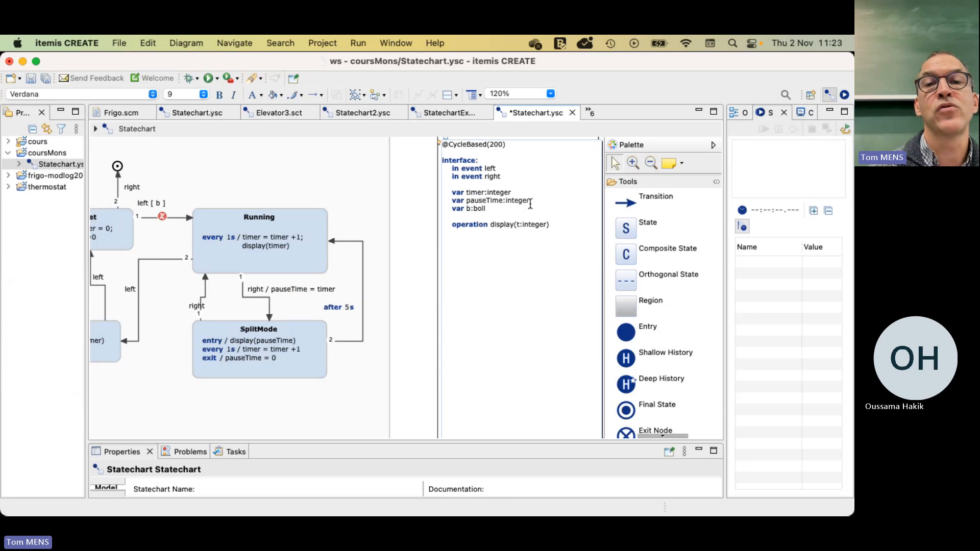
pyautogui.press('BackSpace')
pyautogui.write('olean')
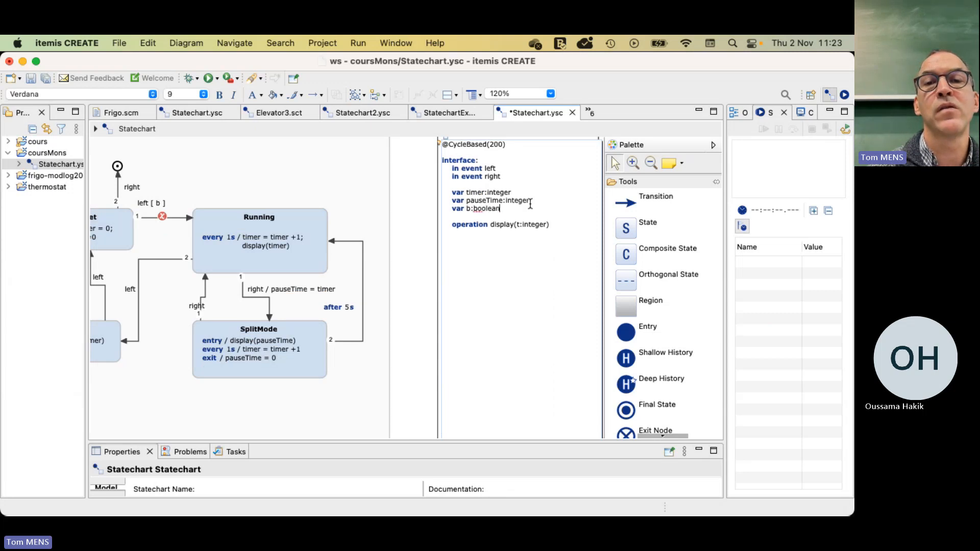
pyautogui.click(350, 185)
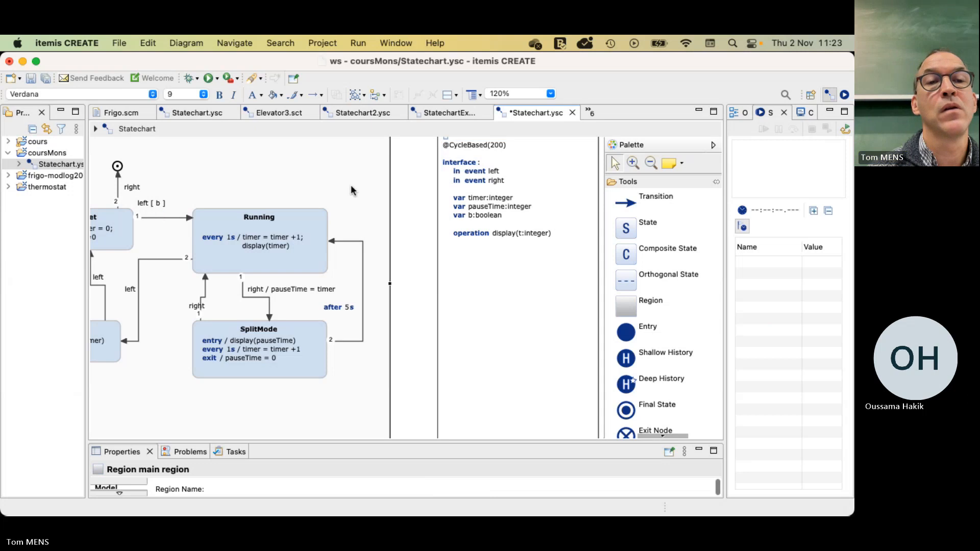
pyautogui.moveTo(151, 205); pyautogui.dragTo(168, 210)
pyautogui.click(163, 230)
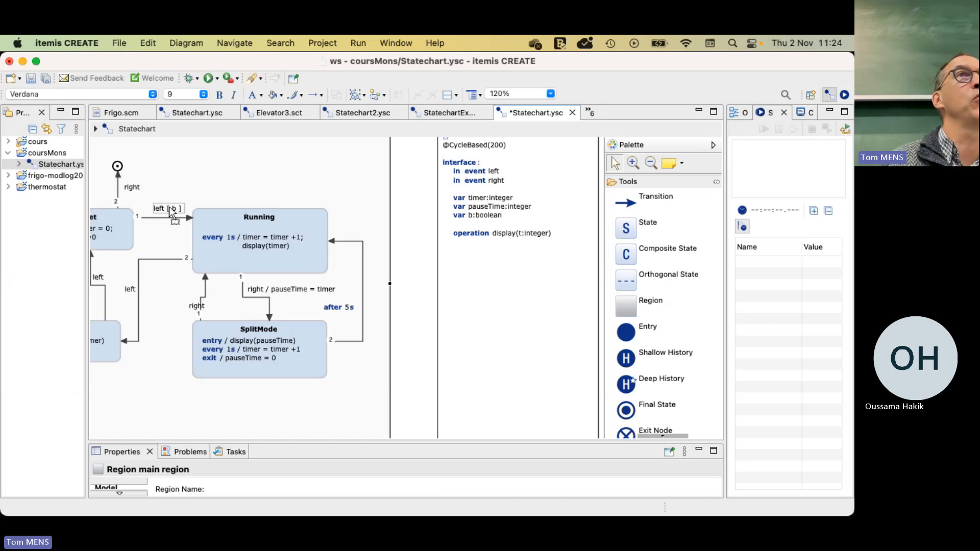
# Step: Write the Reset-to-Running guard as b==true and shorten it back to b
pyautogui.doubleClick(177, 209)
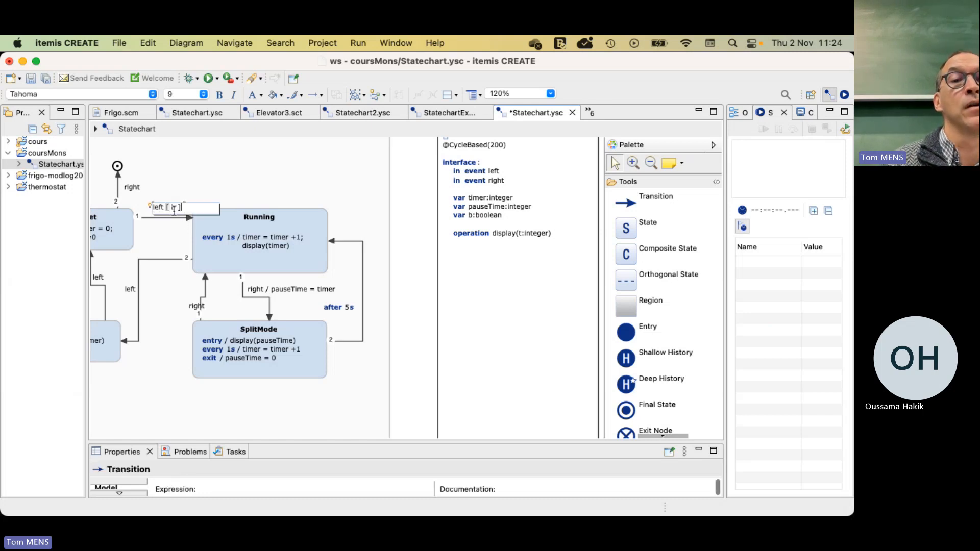
pyautogui.write('==true')
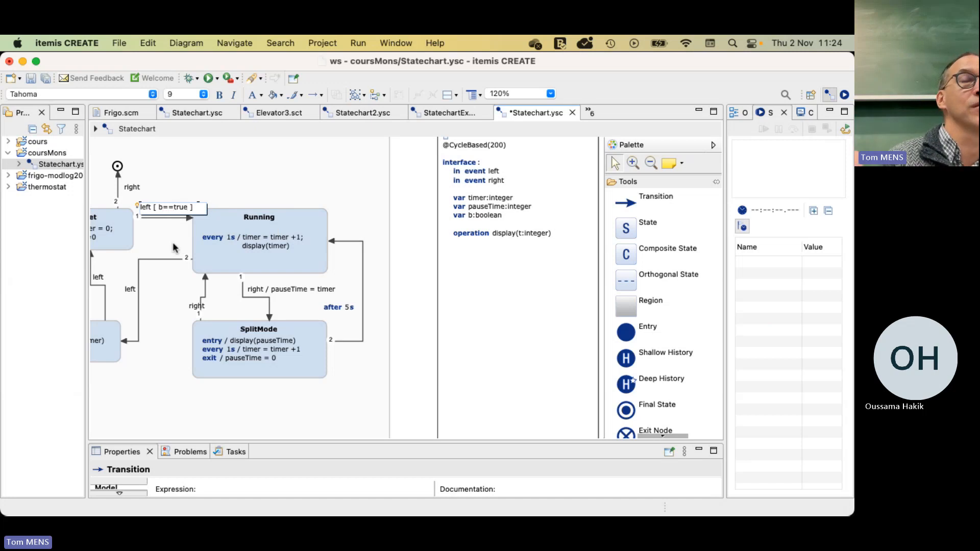
pyautogui.press('BackSpace')
pyautogui.press('BackSpace')
pyautogui.press('BackSpace')
pyautogui.press('BackSpace')
pyautogui.press('BackSpace')
pyautogui.press('BackSpace')
pyautogui.press('BackSpace')
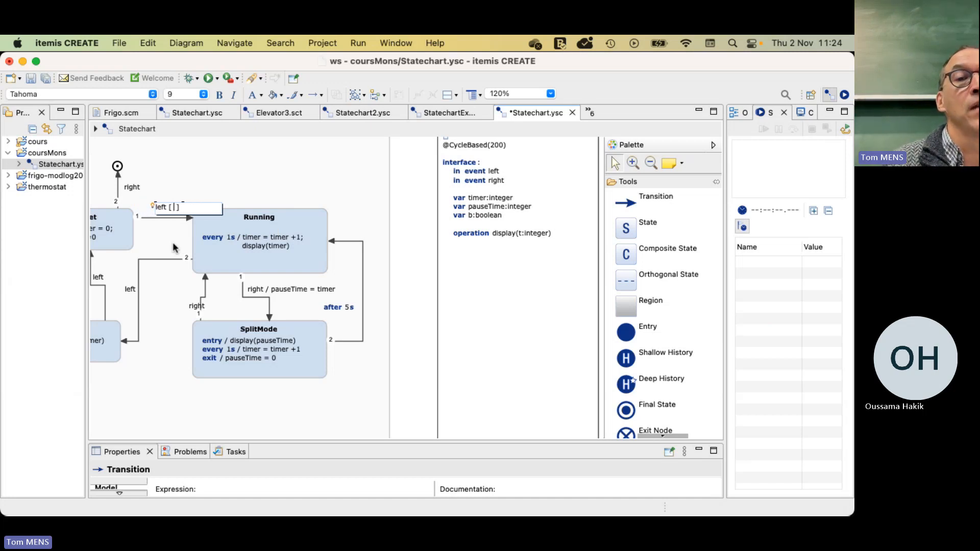
pyautogui.write('b')
pyautogui.click(167, 264)
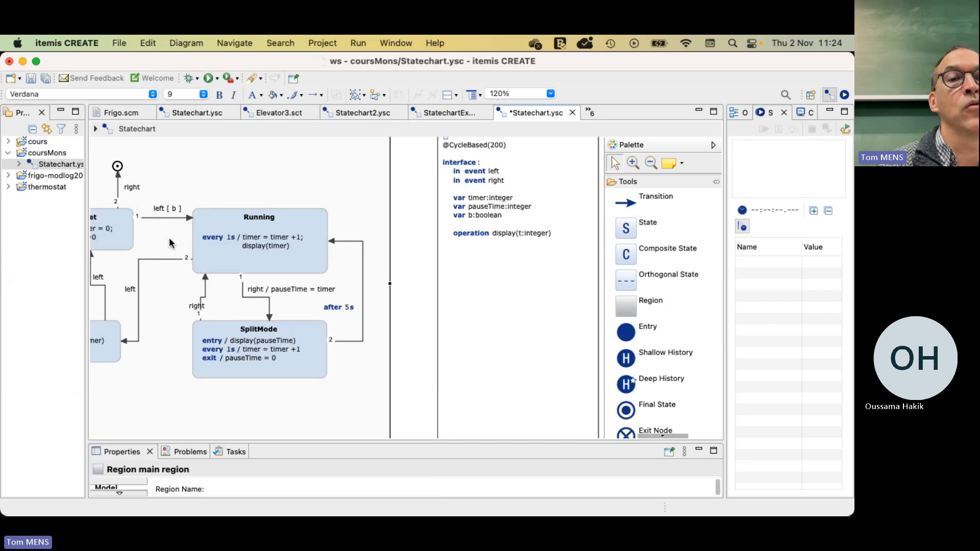
# Step: Collapse the palette to reveal the full interface definition and initialise the boolean variable b to true
pyautogui.hscroll(-5, 281, 175)
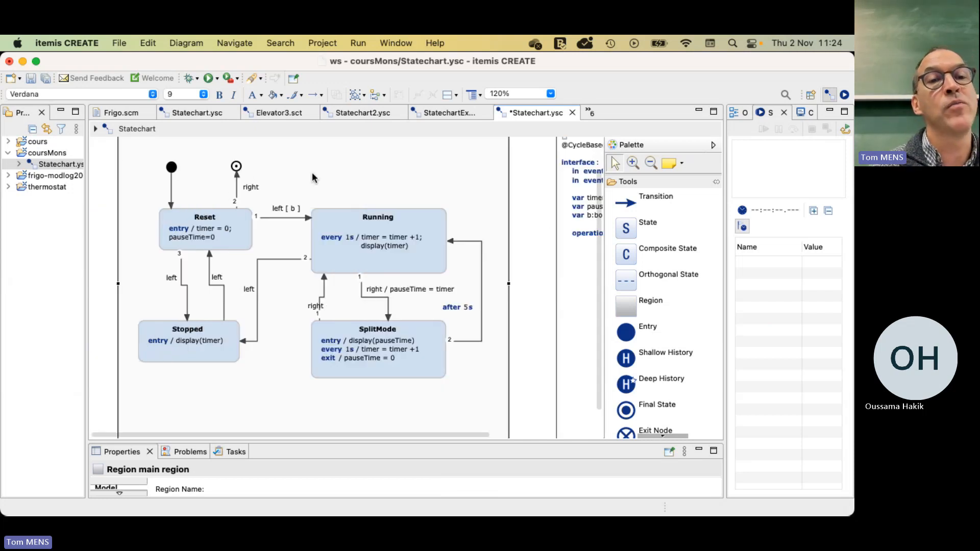
pyautogui.moveTo(312, 177)
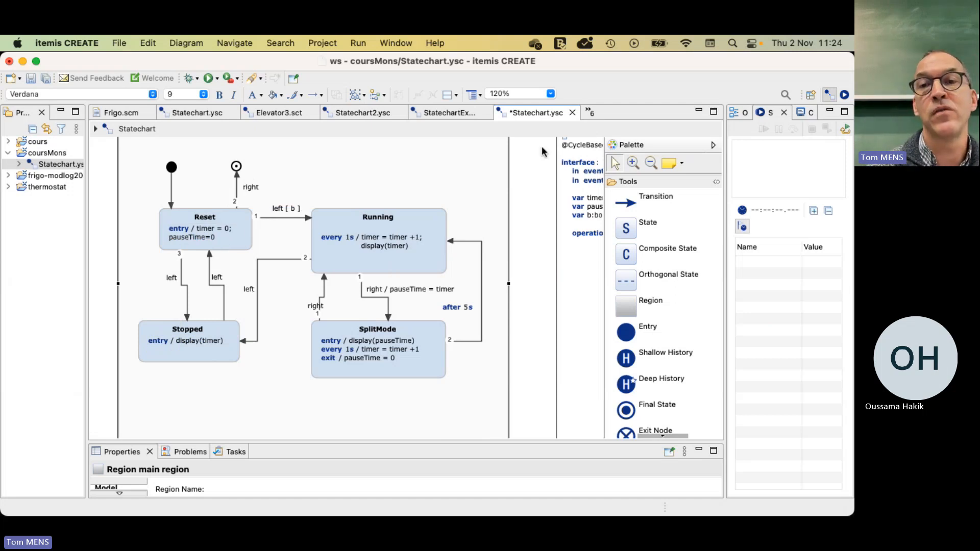
pyautogui.click(713, 145)
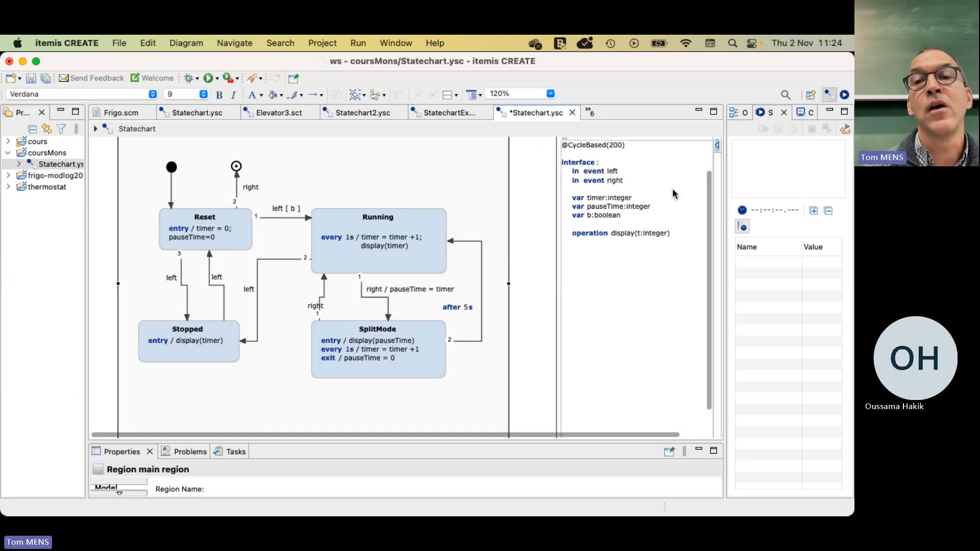
pyautogui.click(608, 218)
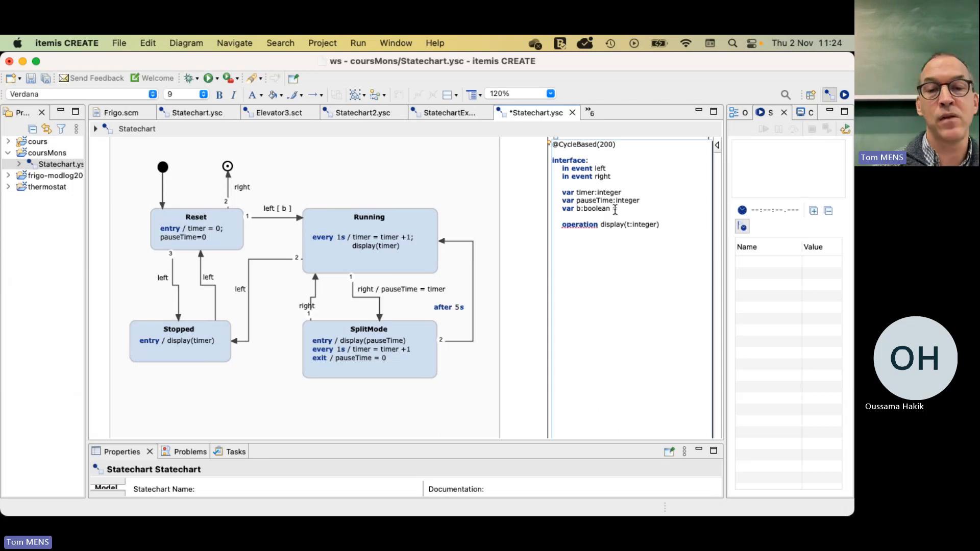
pyautogui.write('= true')
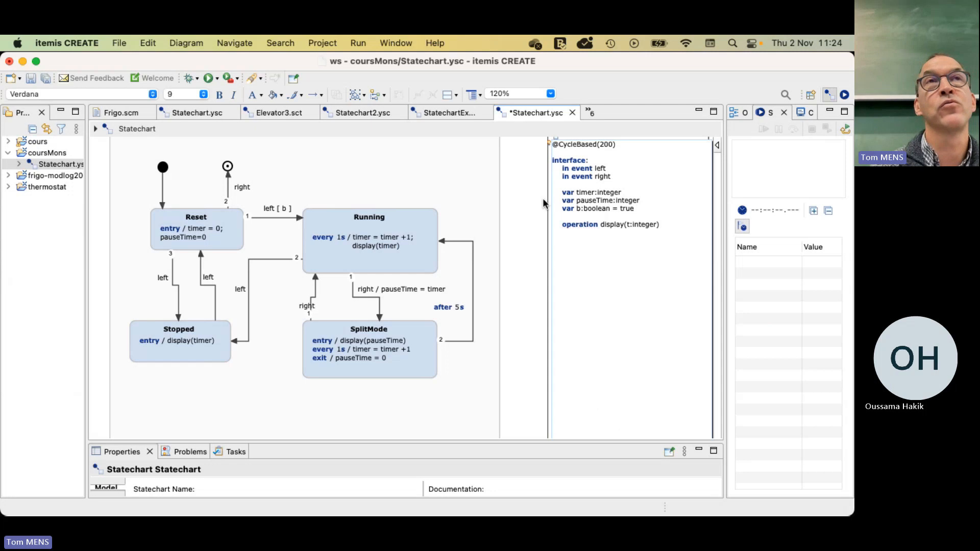
pyautogui.click(438, 170)
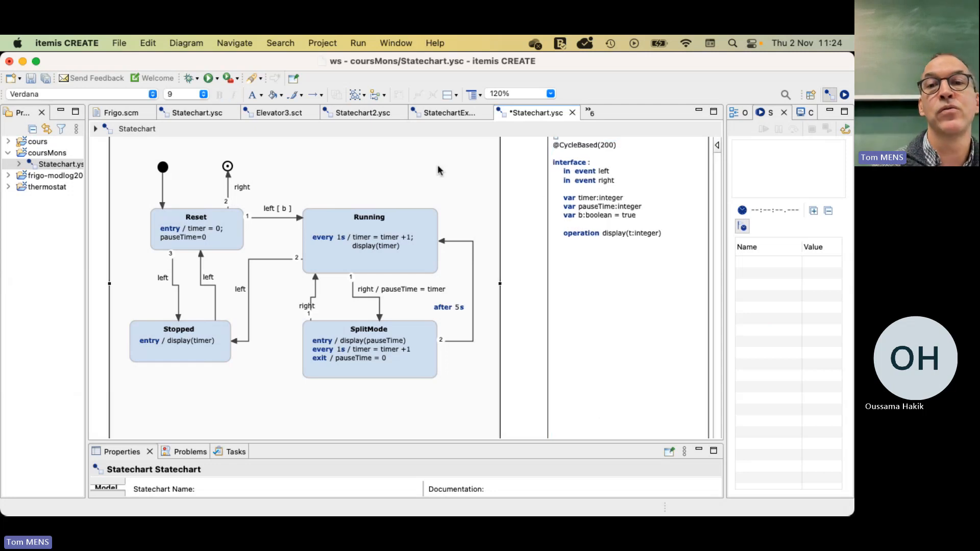
# Step: Add the guard [!b] to the left event of the Reset-to-Stopped transition and keep the label clear of the arrow
pyautogui.doubleClick(161, 279)
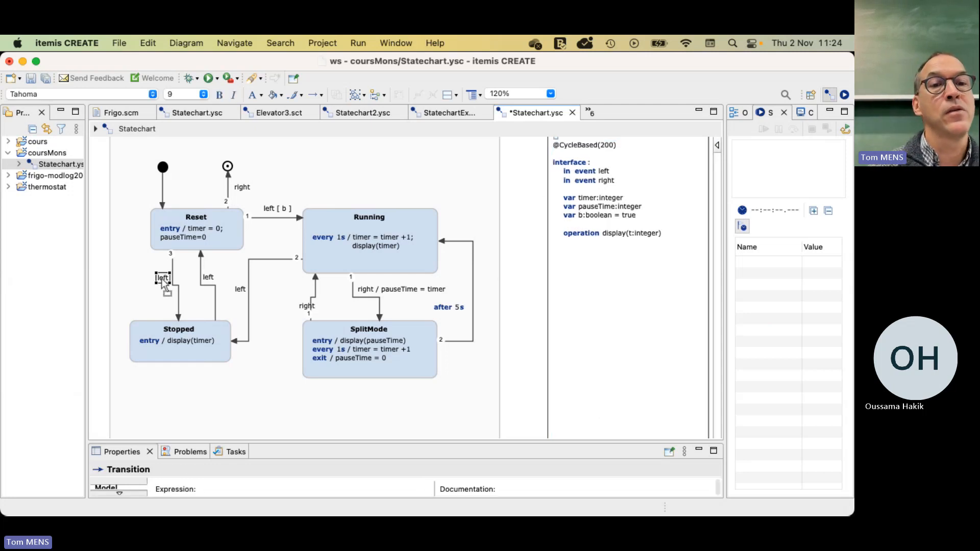
pyautogui.write('[')
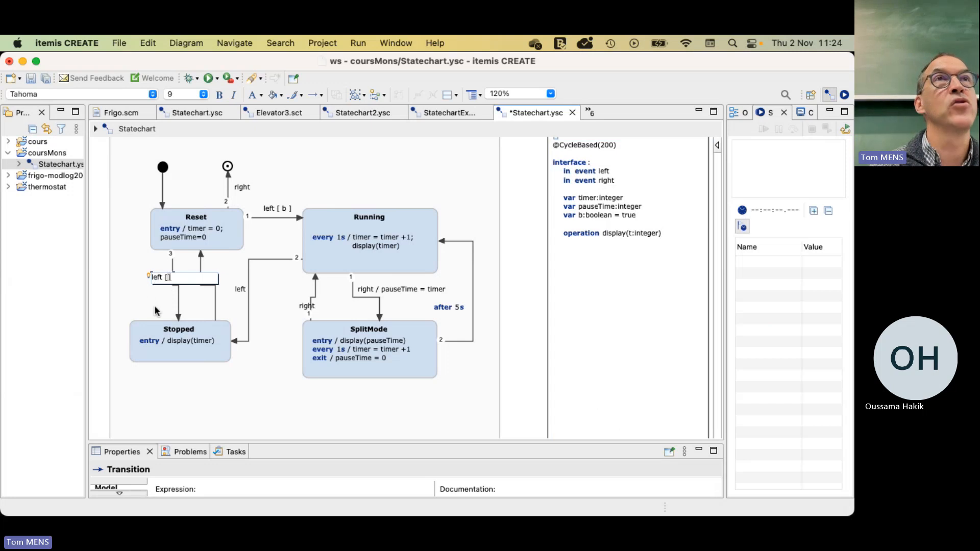
pyautogui.moveTo(156, 311)
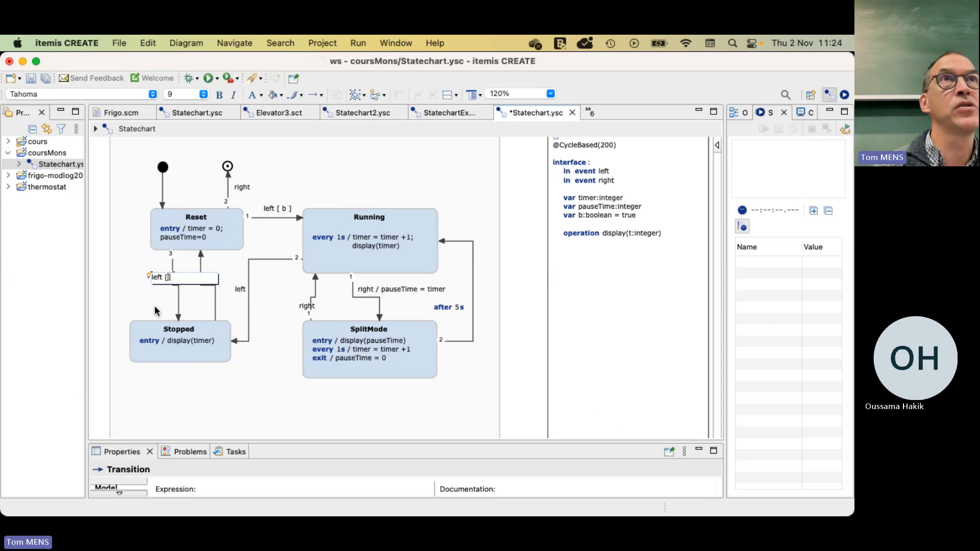
pyautogui.write('!')
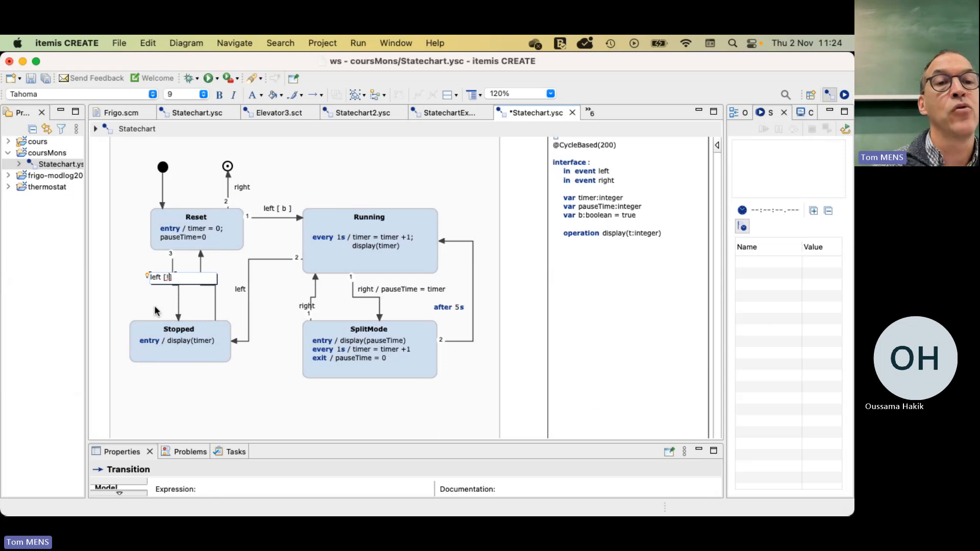
pyautogui.write('b')
pyautogui.click(153, 314)
pyautogui.click(162, 282)
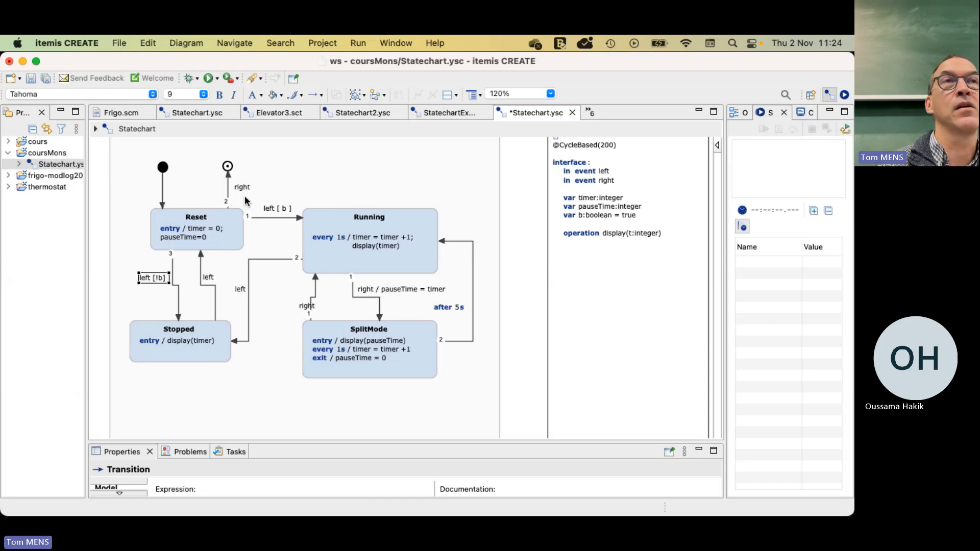
pyautogui.moveTo(244, 197)
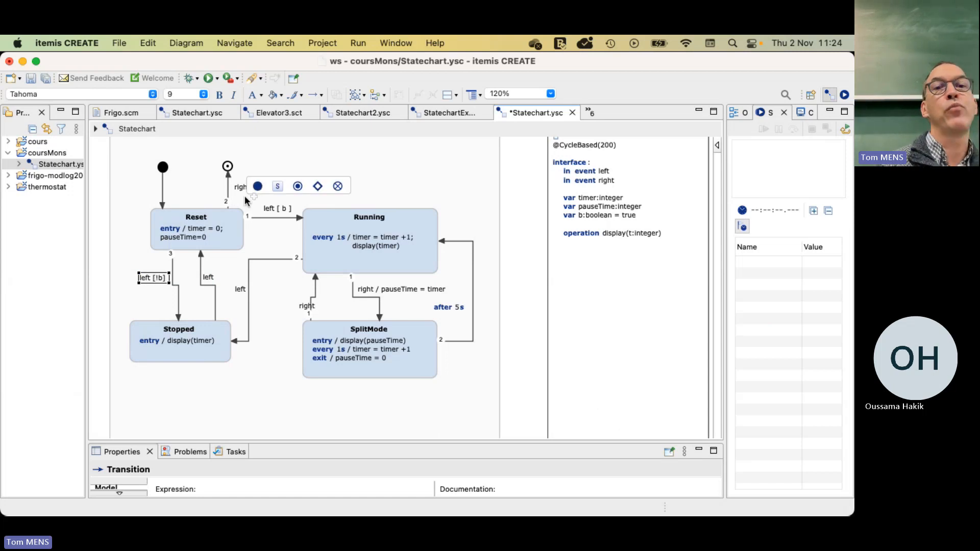
pyautogui.click(348, 180)
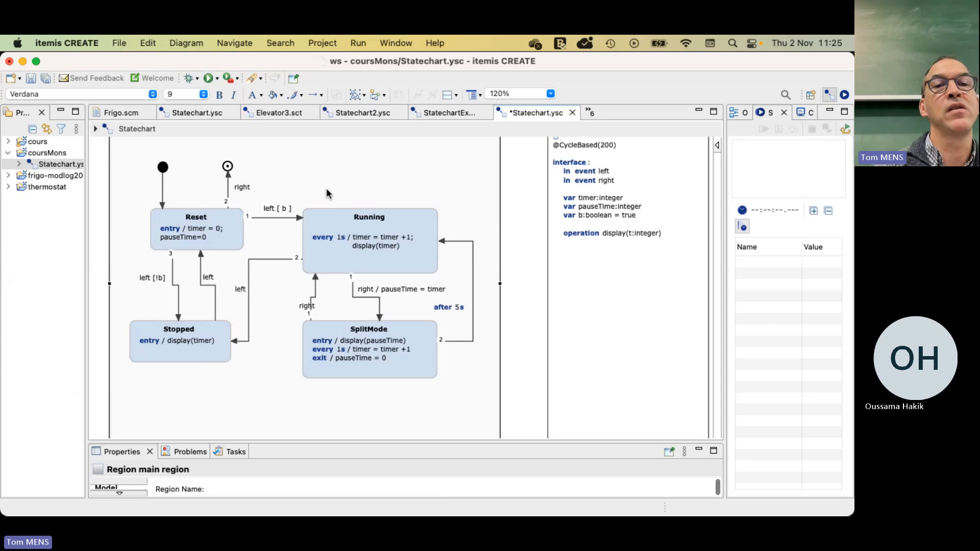
pyautogui.moveTo(213, 223)
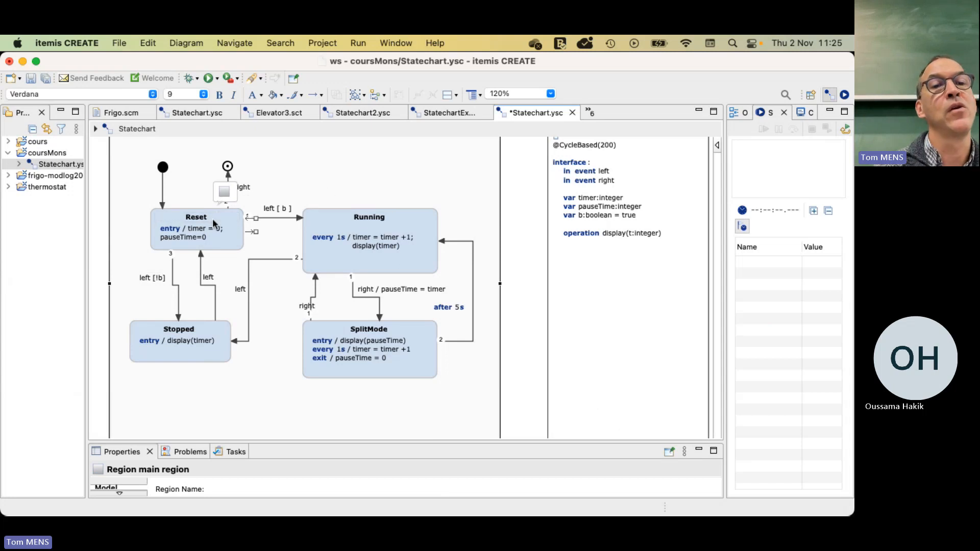
pyautogui.moveTo(179, 331)
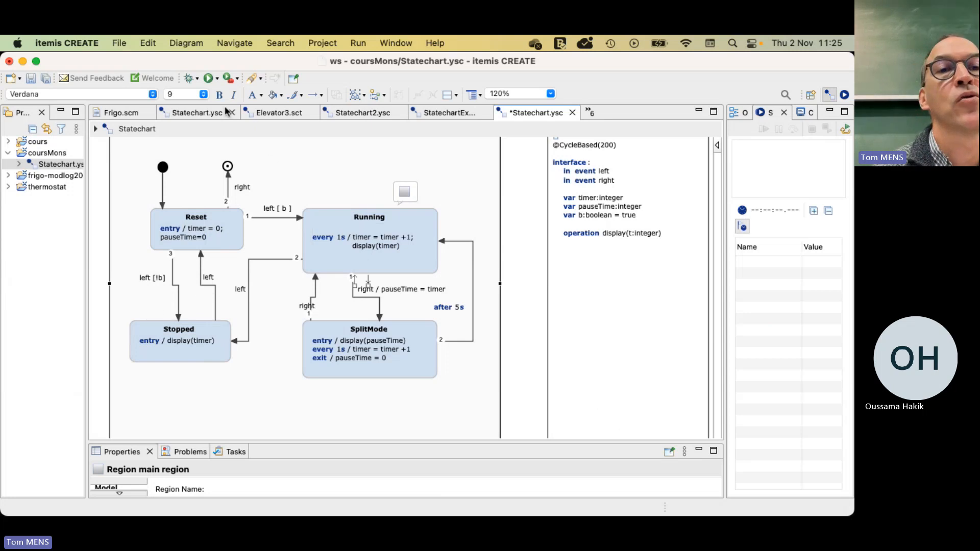
# Step: Save the statechart and run it as a Statechart Simulation, raise the left event with b true, and stop the simulation
pyautogui.click(209, 79)
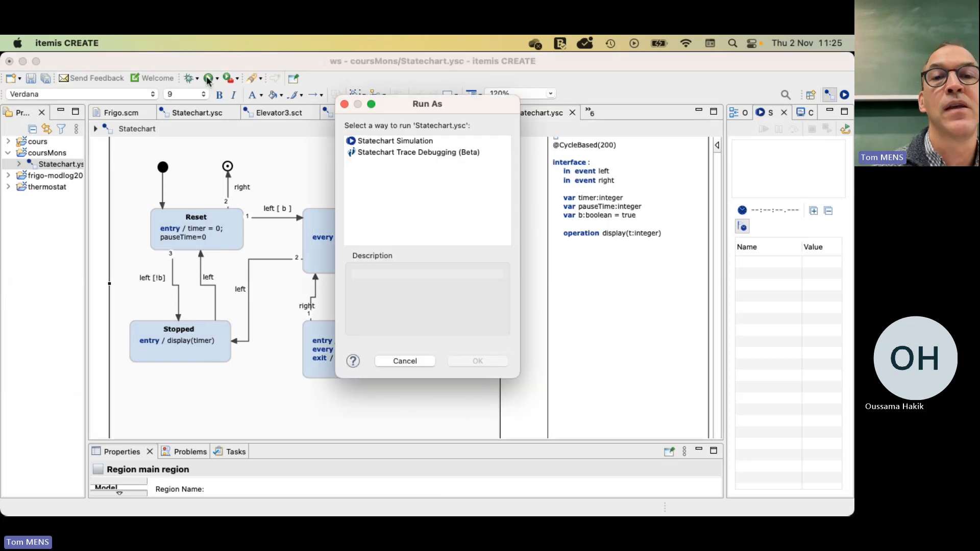
pyautogui.click(401, 141)
pyautogui.click(465, 363)
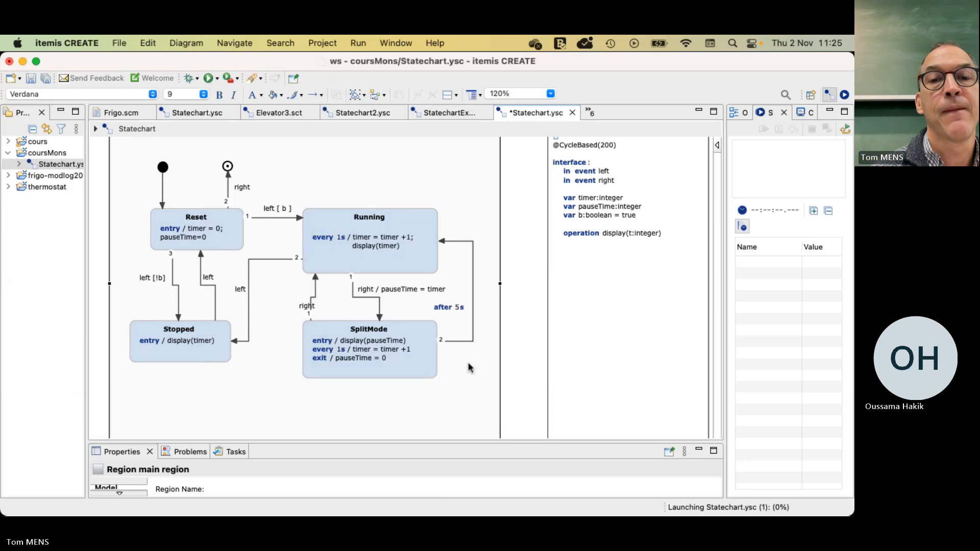
pyautogui.click(553, 306)
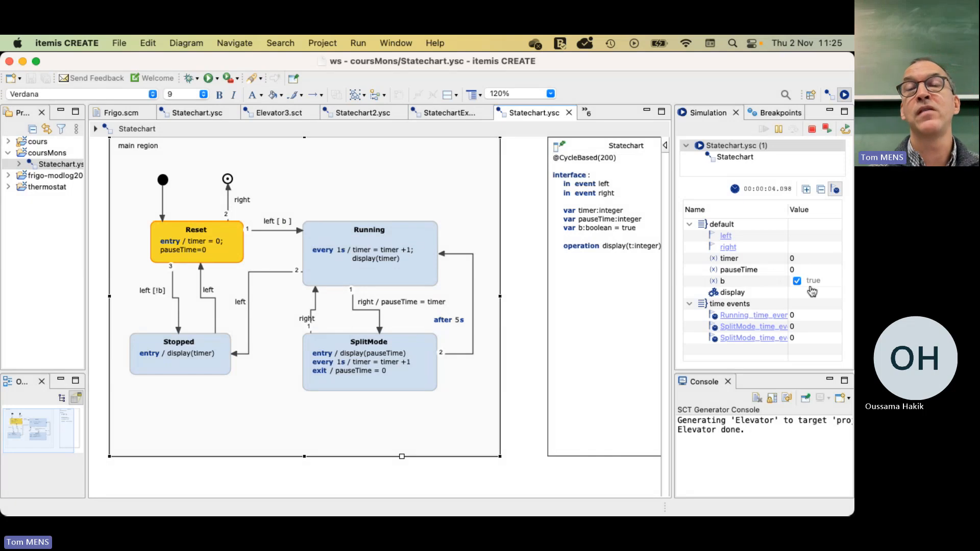
pyautogui.click(726, 237)
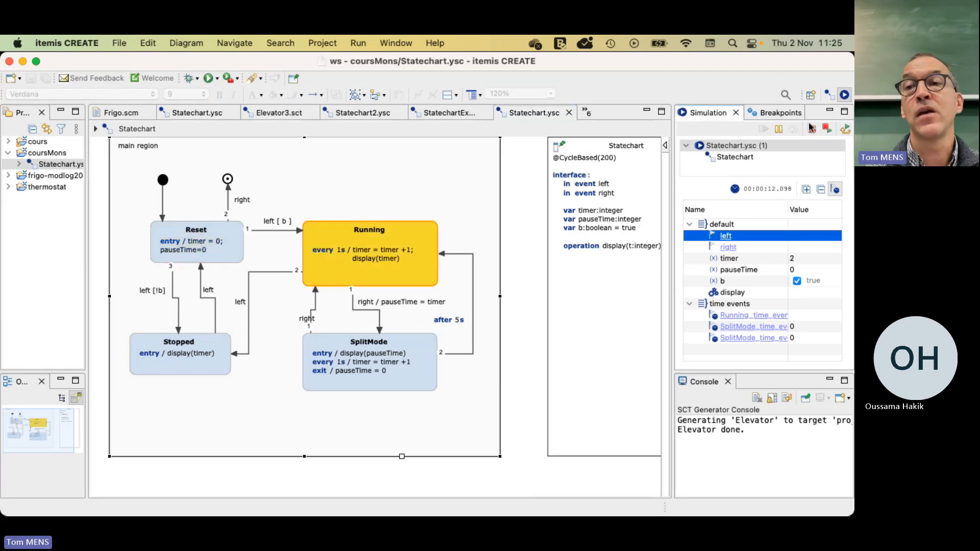
pyautogui.click(812, 129)
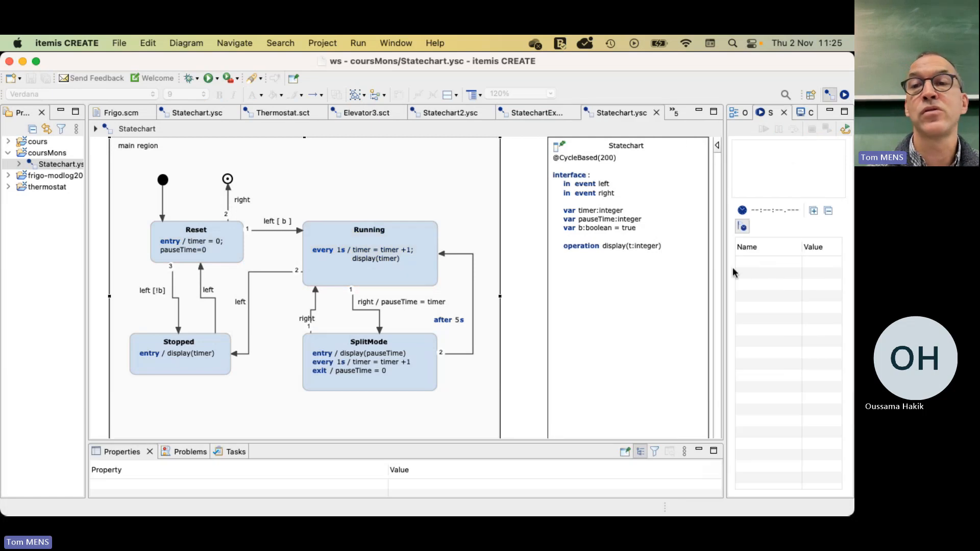
# Step: Rerun the simulation with b switched to false, raise the left event from Reset, and stop the simulation
pyautogui.click(208, 79)
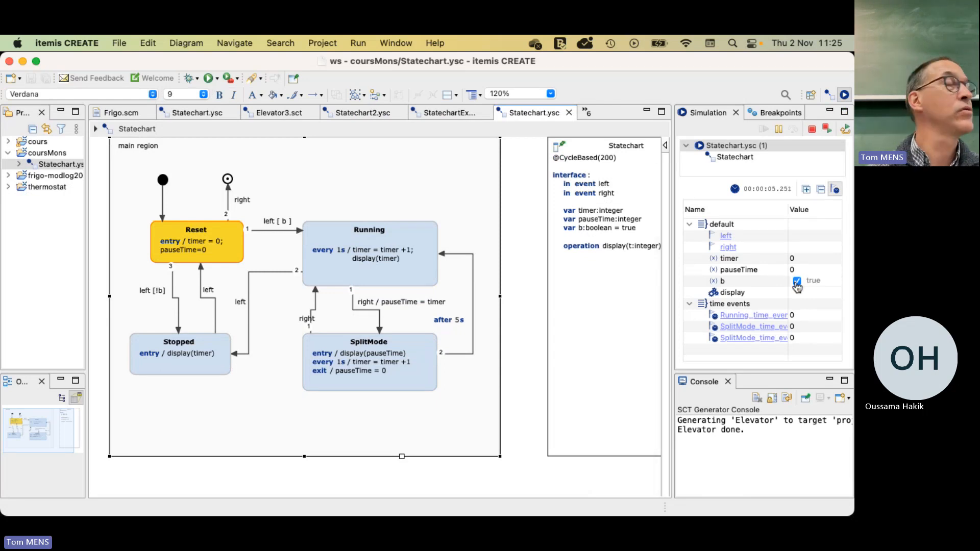
pyautogui.click(797, 281)
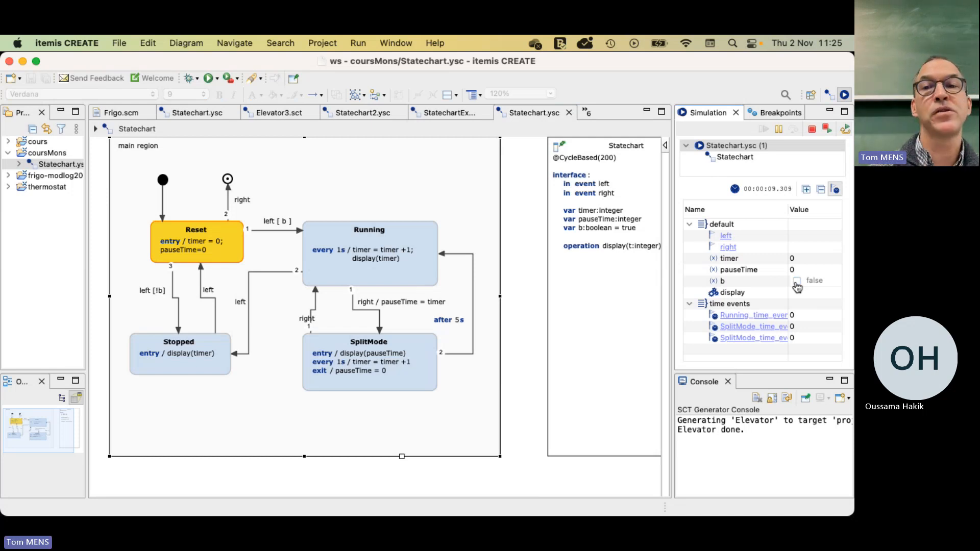
pyautogui.click(726, 236)
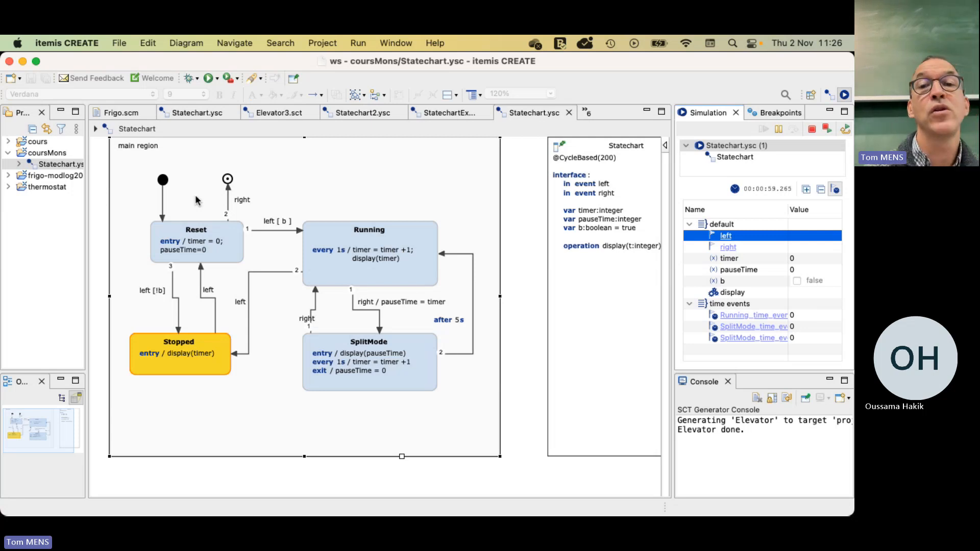
pyautogui.click(812, 129)
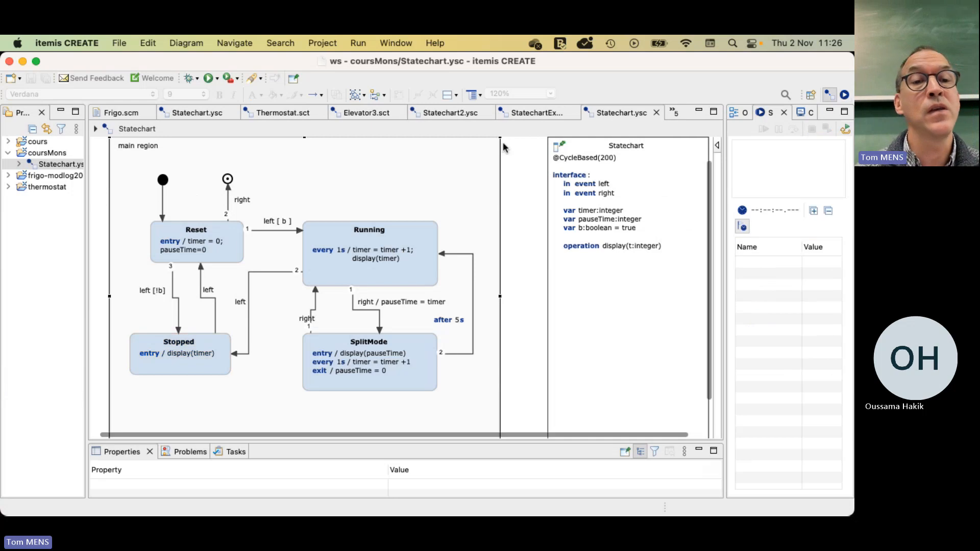
# Step: Remove the [!b] guard from the Reset-to-Stopped transition so its label reads only left
pyautogui.doubleClick(154, 292)
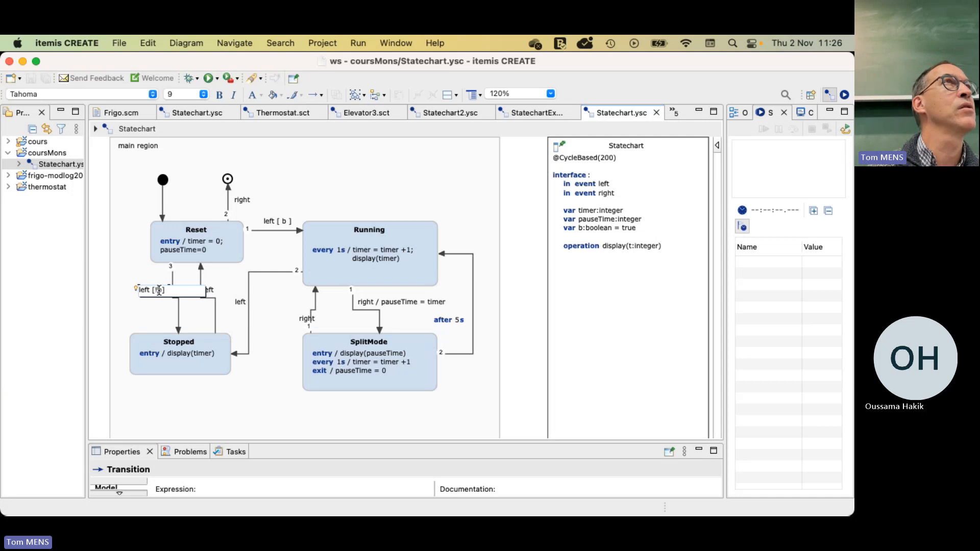
pyautogui.press('Right')
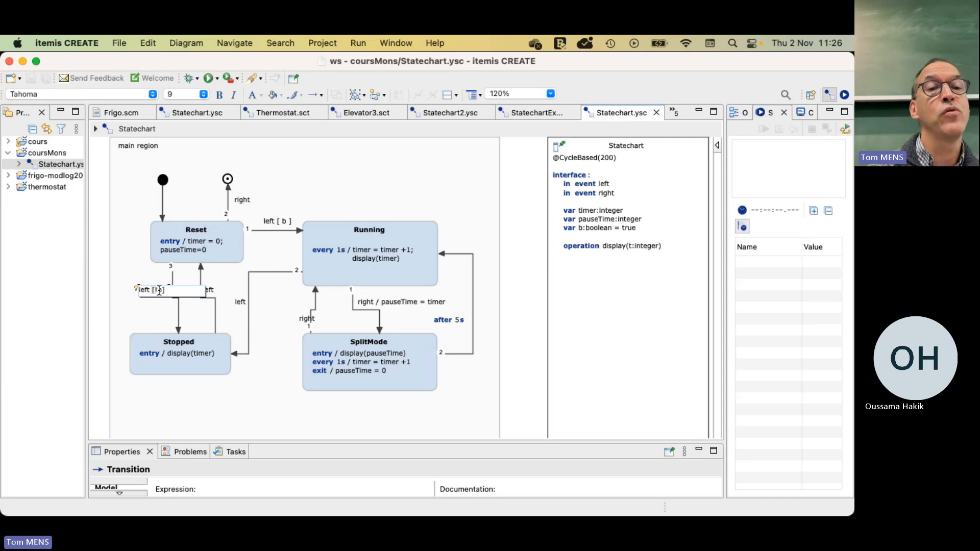
pyautogui.press('BackSpace')
pyautogui.press('BackSpace')
pyautogui.press('BackSpace')
pyautogui.press('BackSpace')
pyautogui.press('BackSpace')
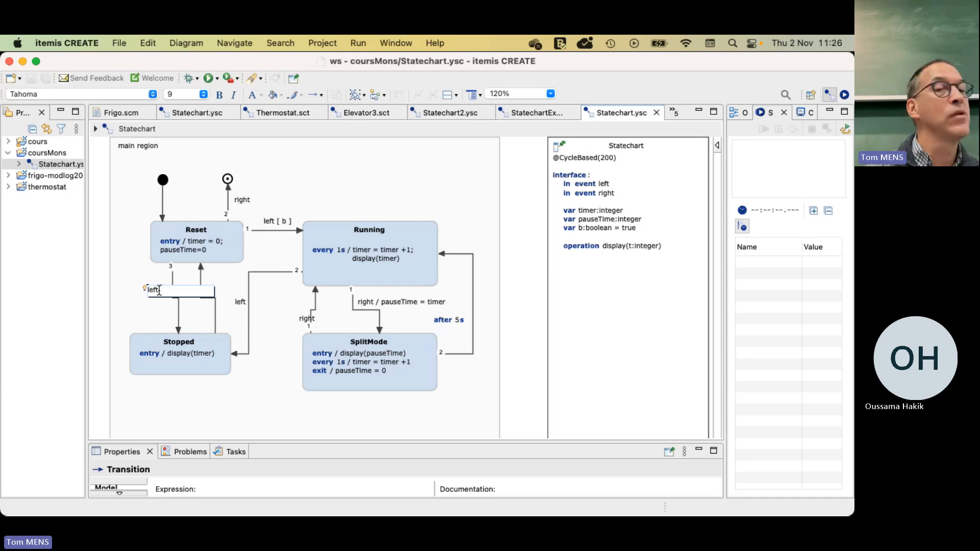
pyautogui.click(163, 301)
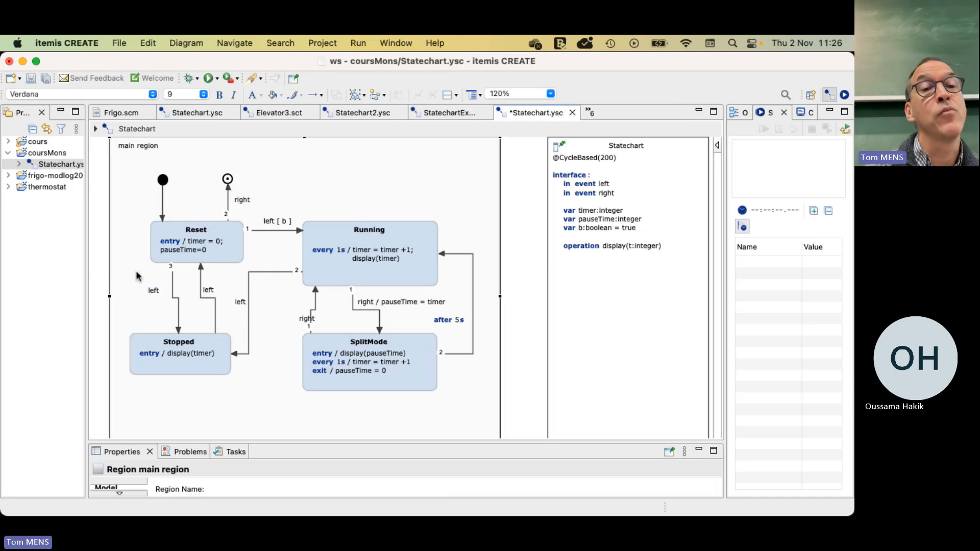
# Step: Save the statechart and run it as a Statechart Simulation, set b to false, and raise the left event from Reset
pyautogui.click(208, 79)
pyautogui.click(397, 142)
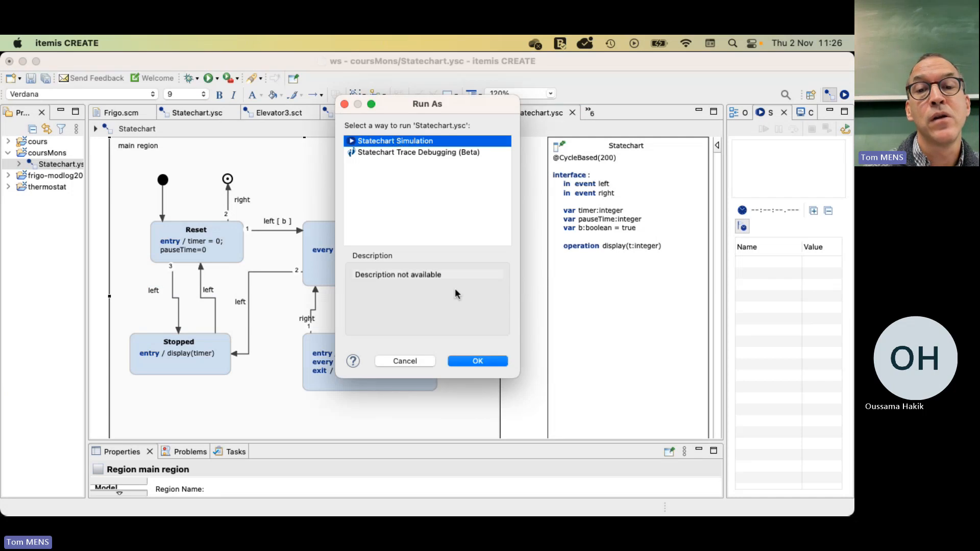
pyautogui.click(492, 360)
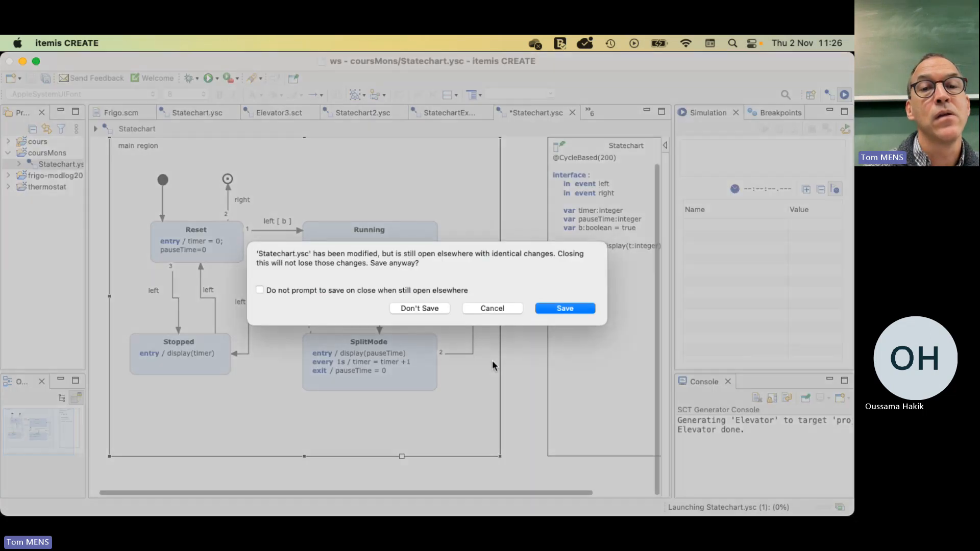
pyautogui.click(559, 308)
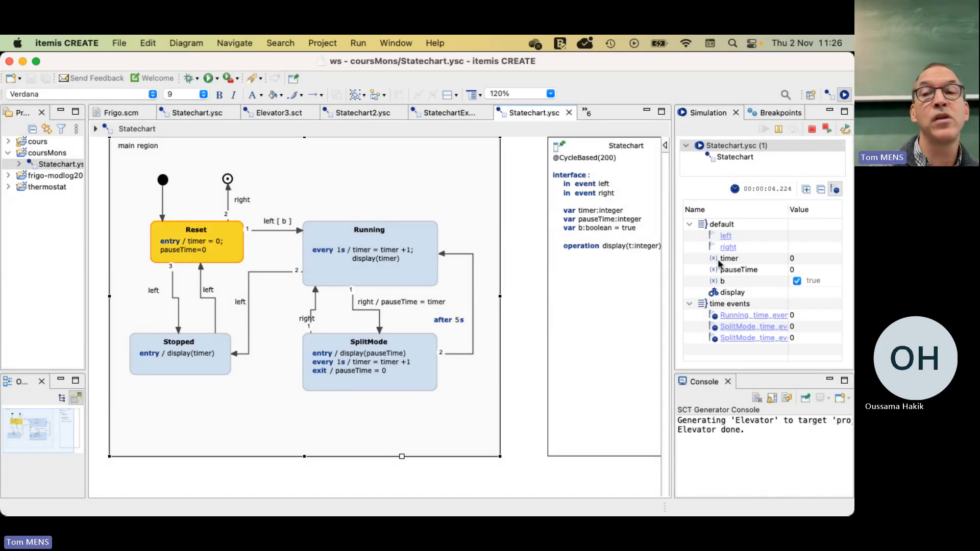
pyautogui.click(797, 282)
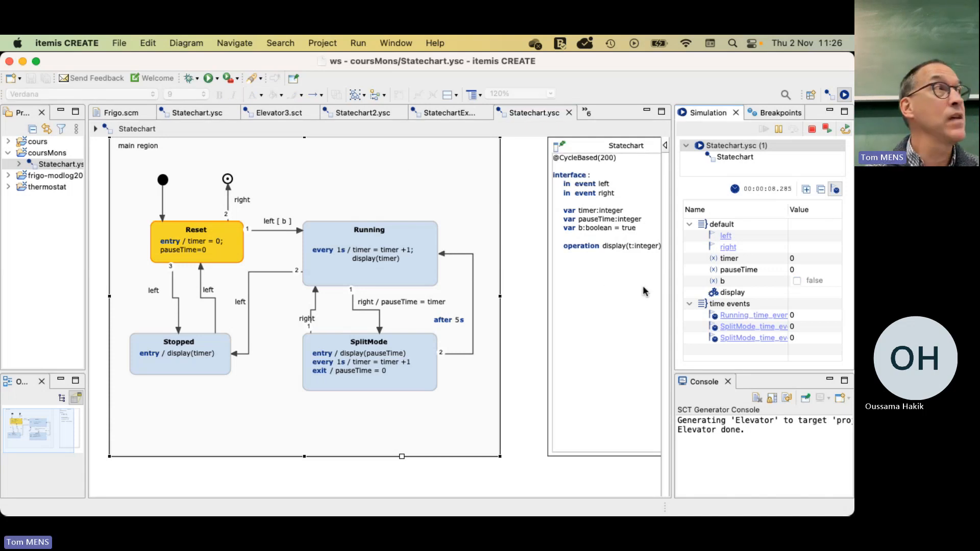
pyautogui.click(726, 236)
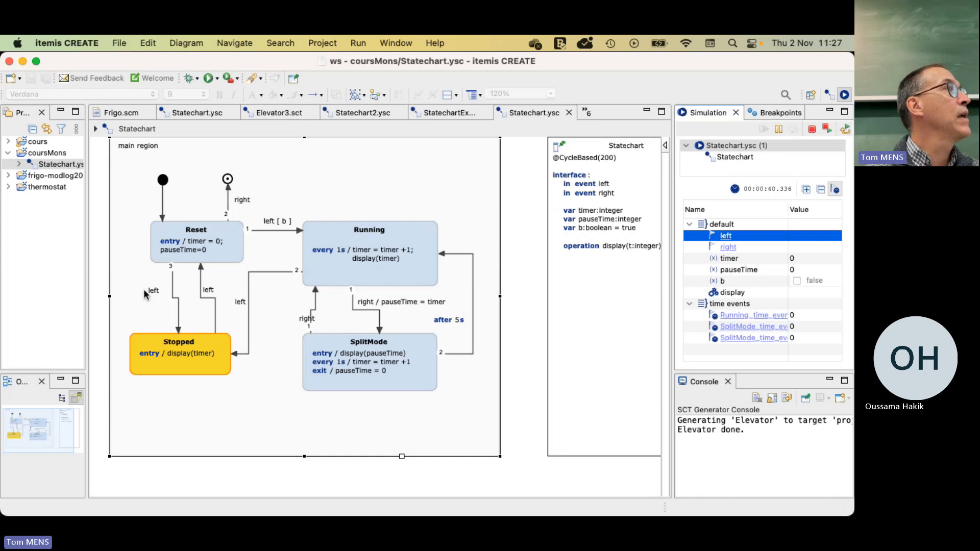
# Step: Place a Choice node above the Running state and stop the running simulation
pyautogui.click(665, 146)
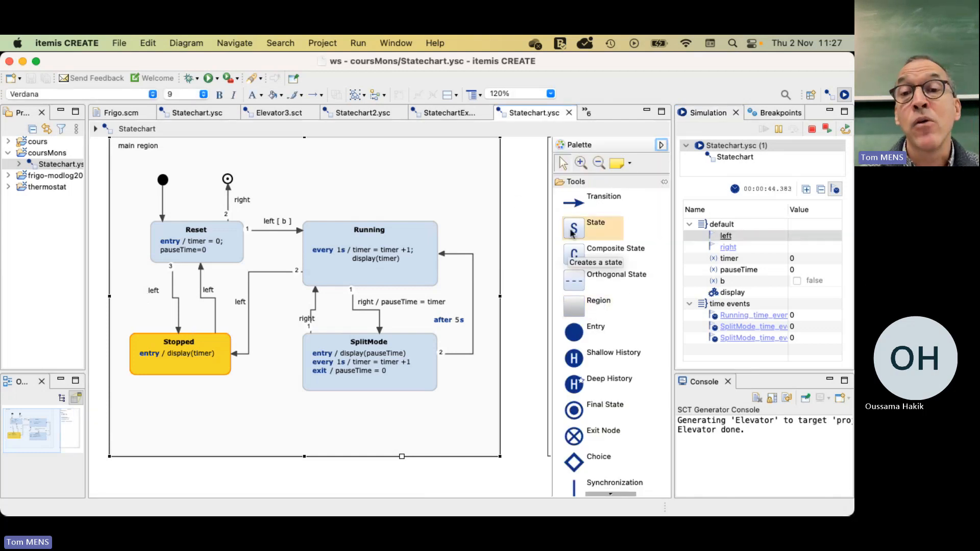
pyautogui.scroll(-1, 591, 434)
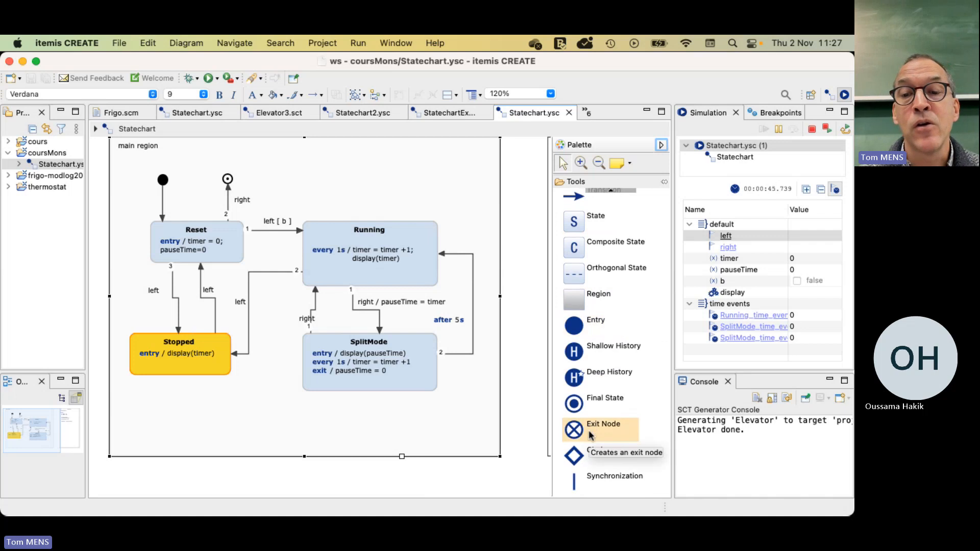
pyautogui.click(574, 456)
pyautogui.click(311, 180)
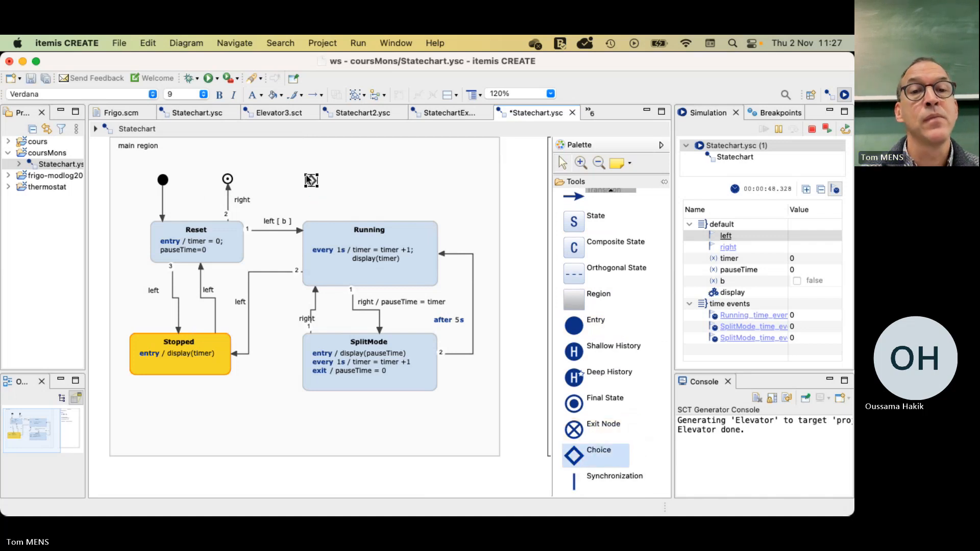
pyautogui.click(813, 128)
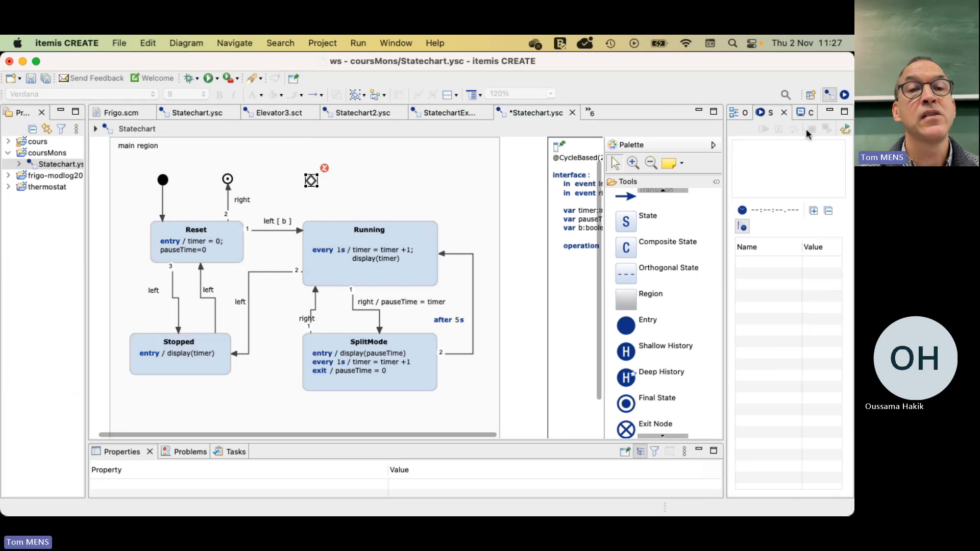
# Step: Reconnect the end of Reset's left [ b ] transition to the choice node and bend it between Reset and Running
pyautogui.click(282, 192)
pyautogui.click(268, 228)
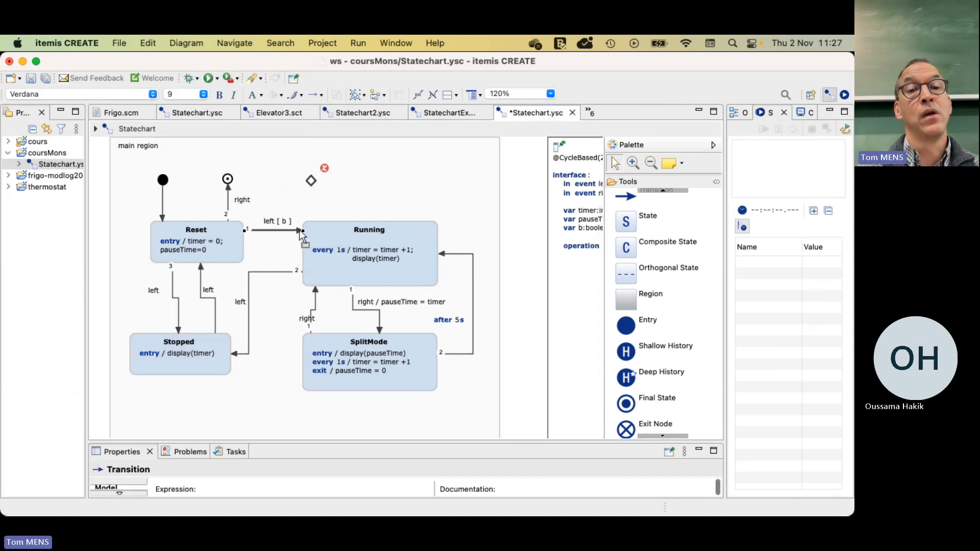
pyautogui.moveTo(300, 232); pyautogui.dragTo(311, 181)
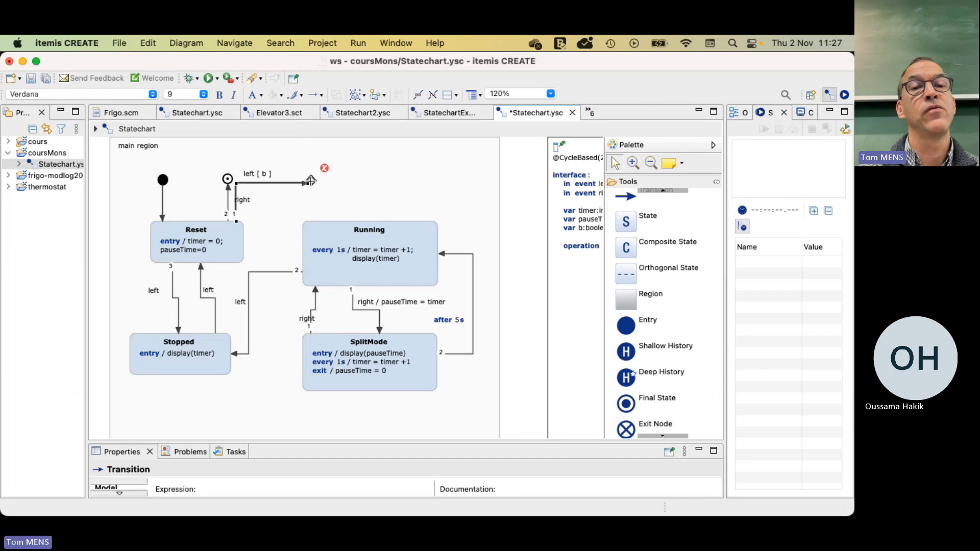
pyautogui.click(271, 208)
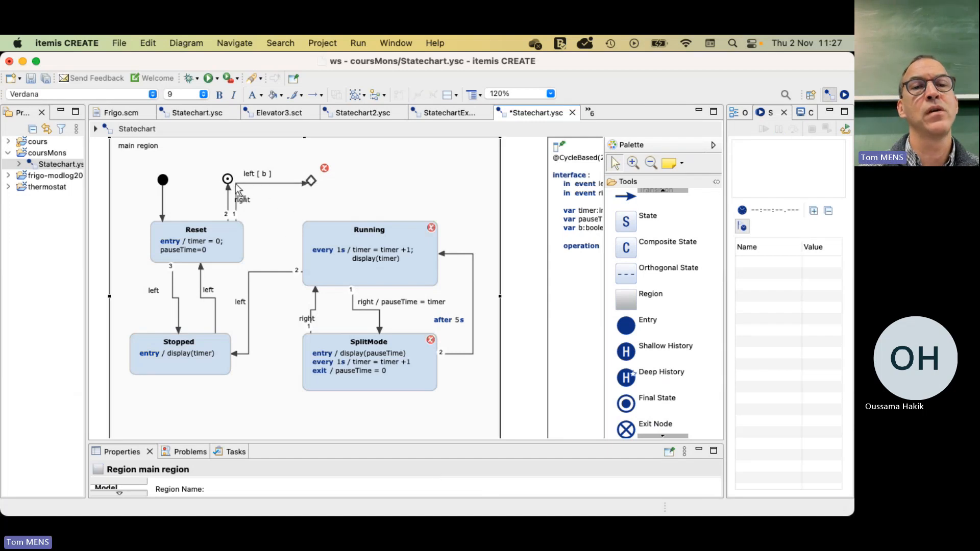
pyautogui.moveTo(236, 183); pyautogui.dragTo(278, 187)
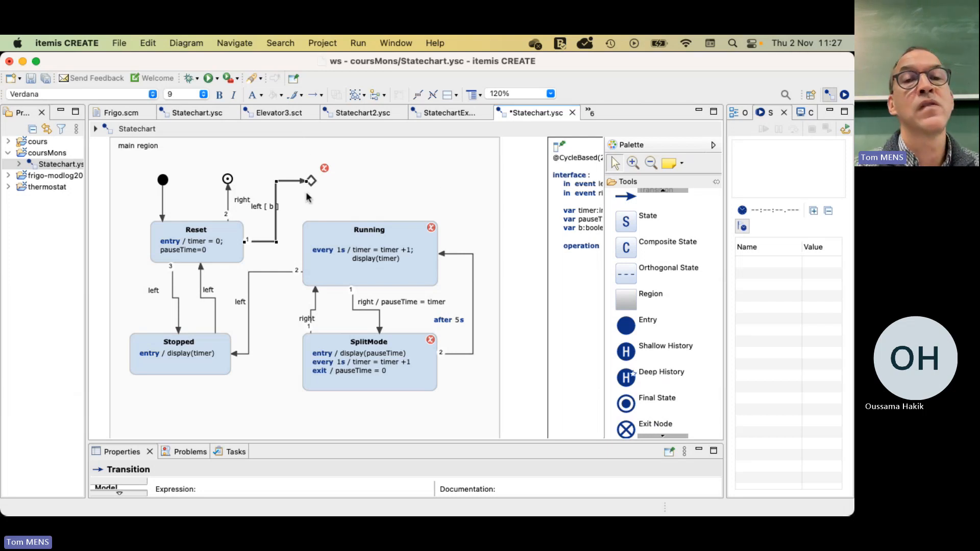
# Step: Draw a transition from the choice node to the Running state
pyautogui.moveTo(311, 180)
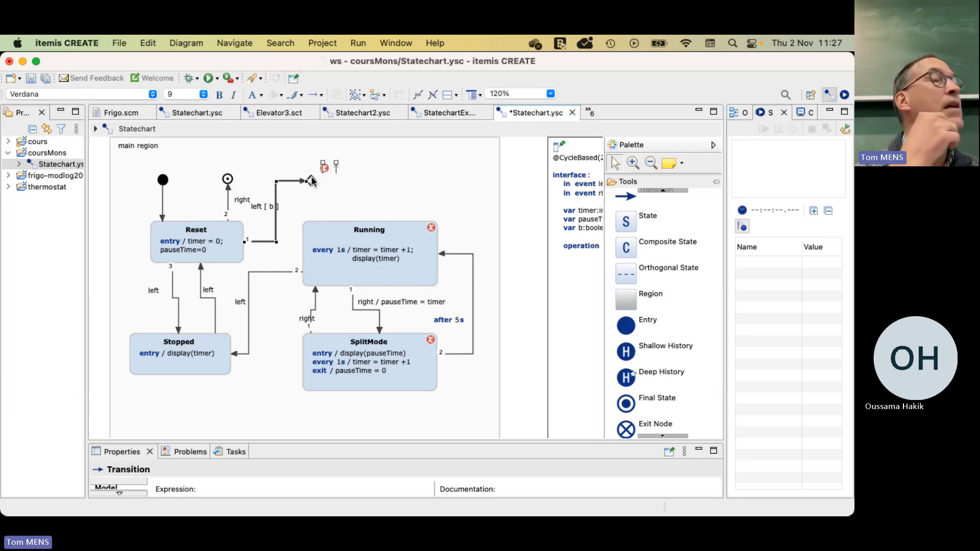
pyautogui.click(325, 172)
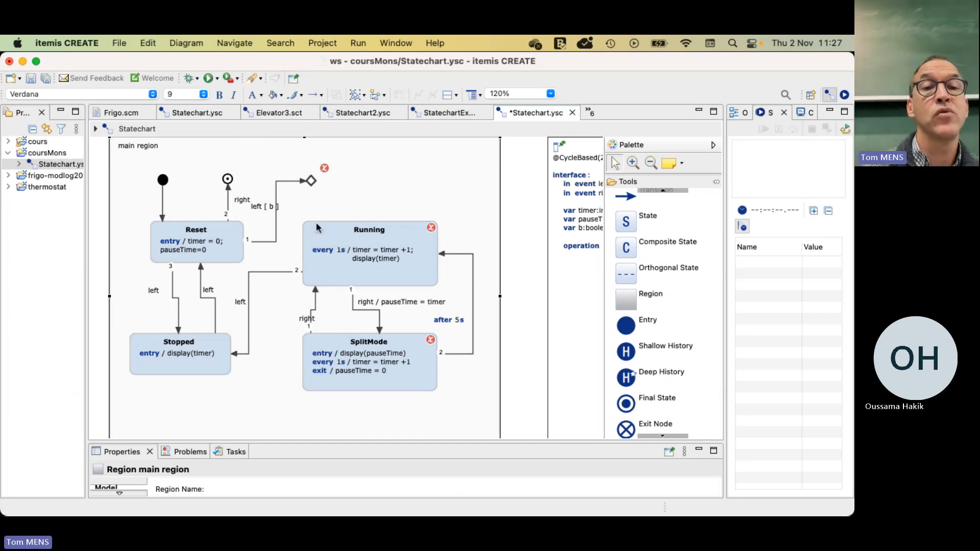
pyautogui.moveTo(253, 236)
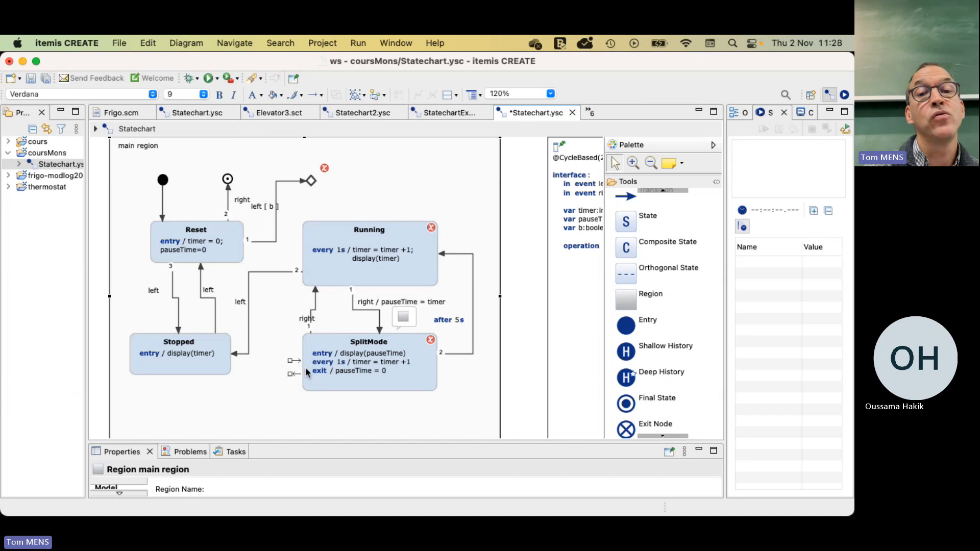
pyautogui.click(627, 195)
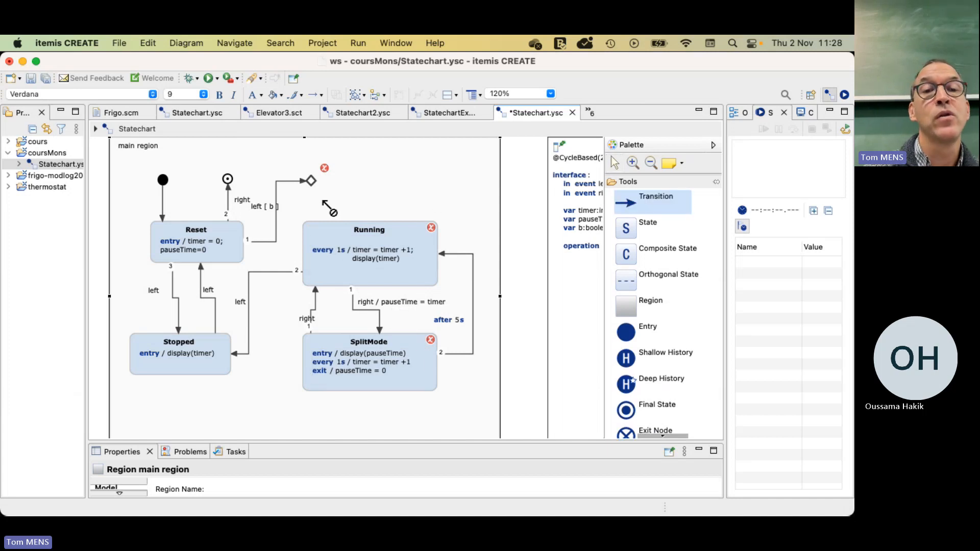
pyautogui.moveTo(315, 182); pyautogui.dragTo(365, 232)
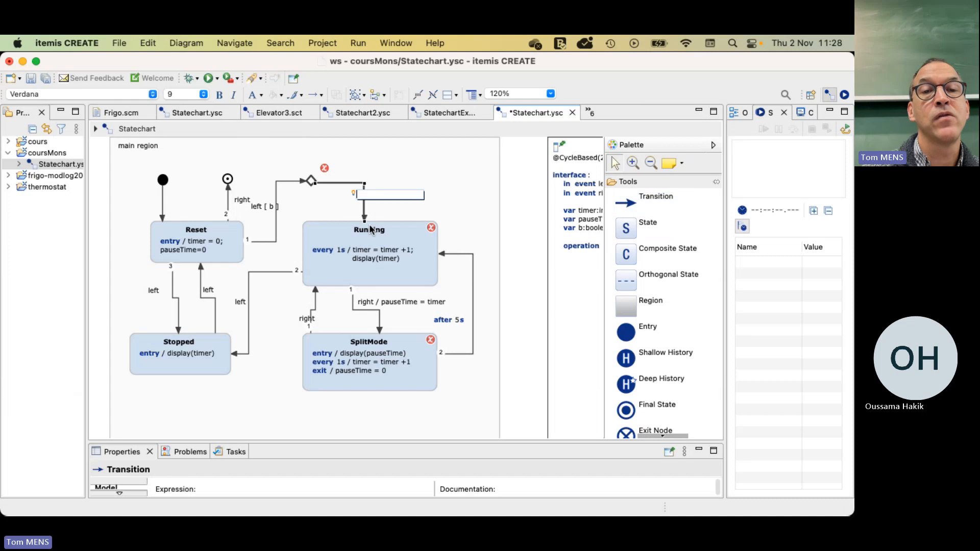
# Step: Move the source of the Reset-to-Stopped left transition to the choice node
pyautogui.click(172, 286)
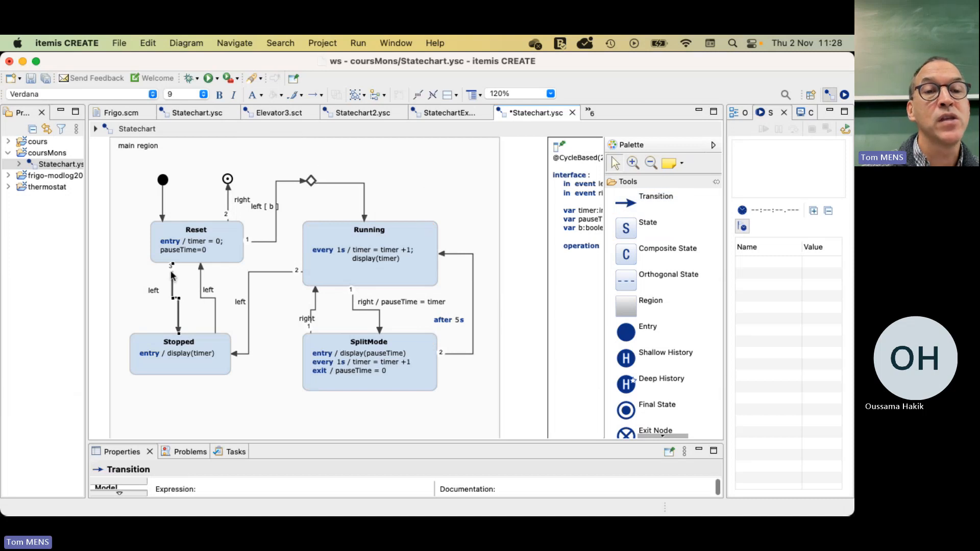
pyautogui.moveTo(173, 264); pyautogui.dragTo(310, 184)
pyautogui.click(139, 302)
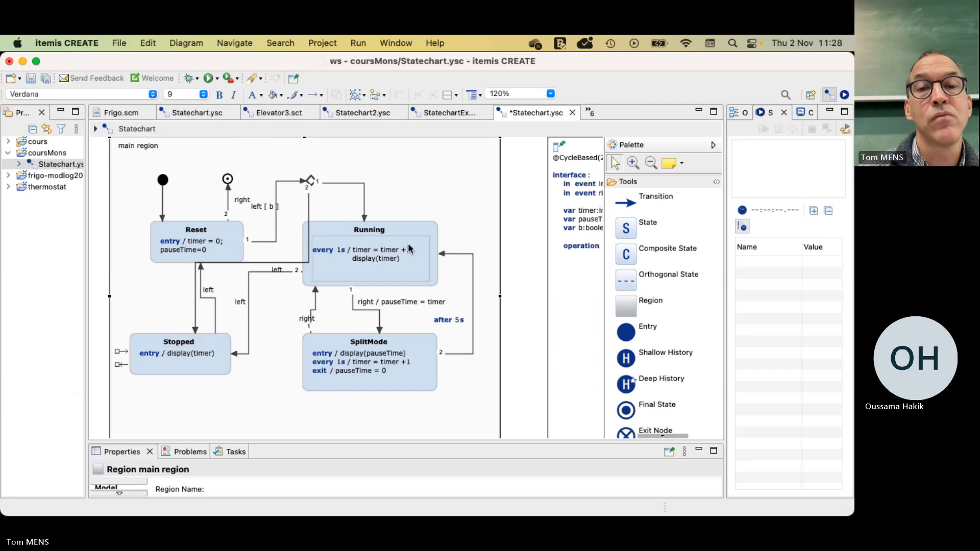
# Step: Tidy the layout by moving Reset and Stopped upward, rerouting Stopped-to-Reset around their outer side, and lowering the Running-to-Stopped arrow
pyautogui.click(156, 237)
pyautogui.moveTo(157, 236); pyautogui.dragTo(158, 221)
pyautogui.moveTo(152, 340); pyautogui.dragTo(123, 273)
pyautogui.click(201, 266)
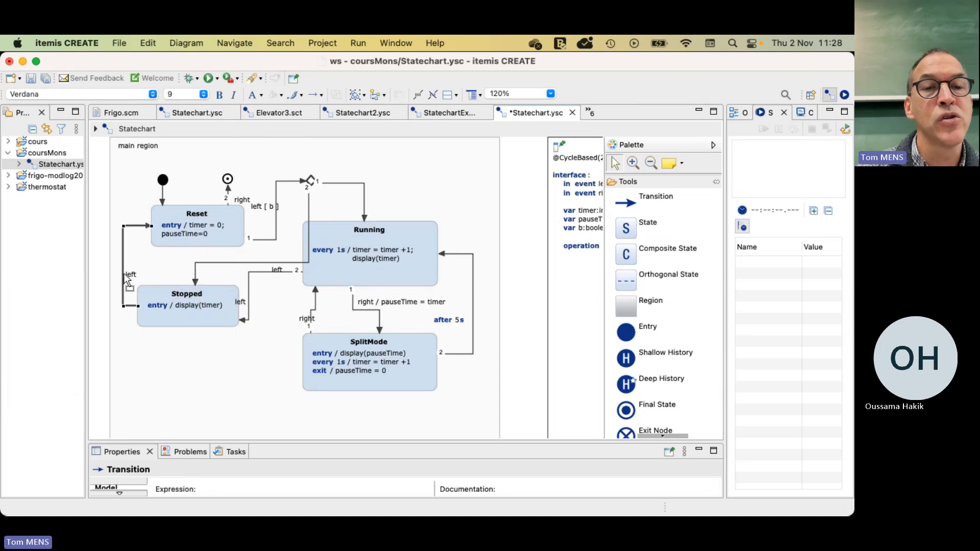
pyautogui.moveTo(249, 270); pyautogui.dragTo(250, 280)
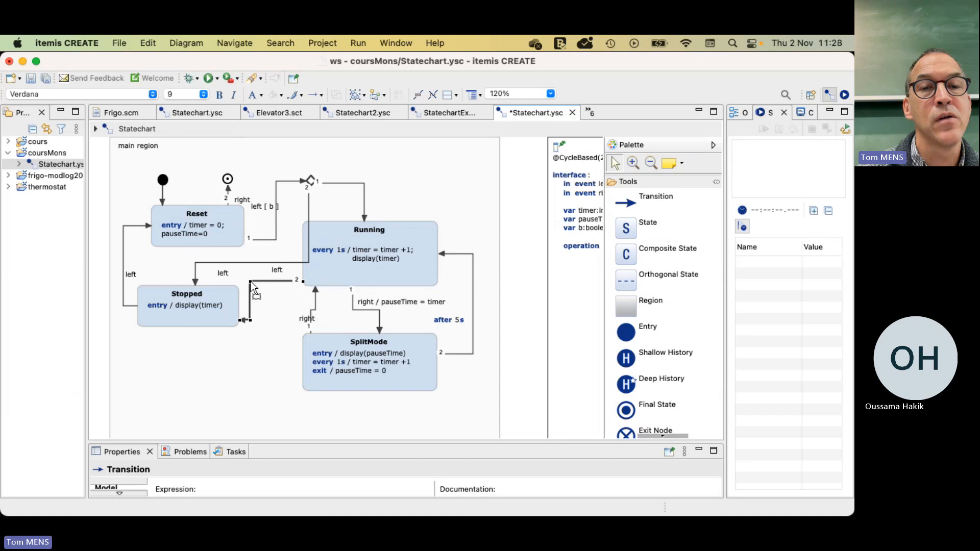
# Step: Reroute the choice-to-Stopped transition between Reset and Running, and place both left labels beside their own arrows
pyautogui.click(309, 259)
pyautogui.moveTo(309, 259); pyautogui.dragTo(292, 260)
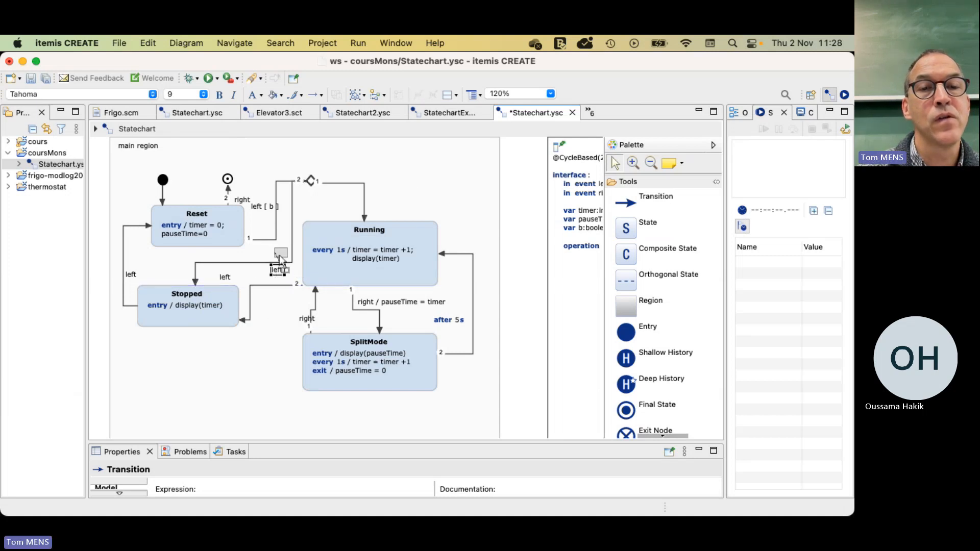
pyautogui.moveTo(276, 270); pyautogui.dragTo(281, 253)
pyautogui.click(245, 283)
pyautogui.moveTo(243, 280); pyautogui.dragTo(250, 289)
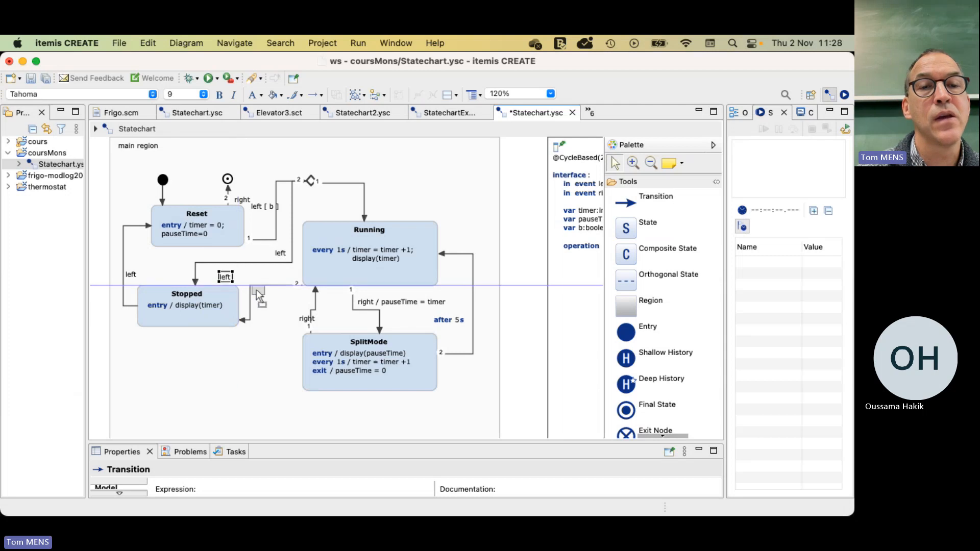
pyautogui.click(269, 350)
# Step: Move the left [ b ] label above the Reset-to-choice arrow and delete its guard, keeping only left
pyautogui.moveTo(262, 211); pyautogui.dragTo(276, 178)
pyautogui.click(282, 170)
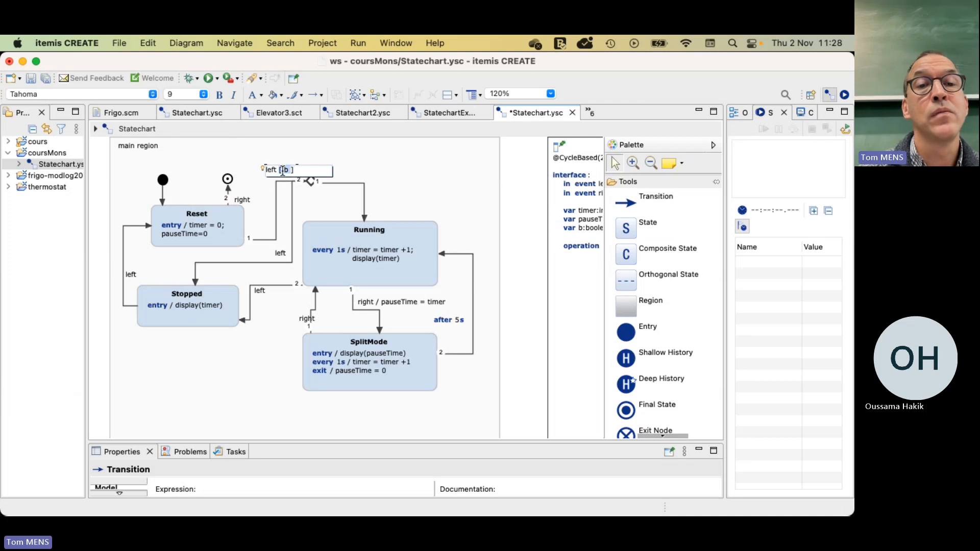
pyautogui.hotkey('shift', 'Right')
pyautogui.press('BackSpace')
pyautogui.click(387, 167)
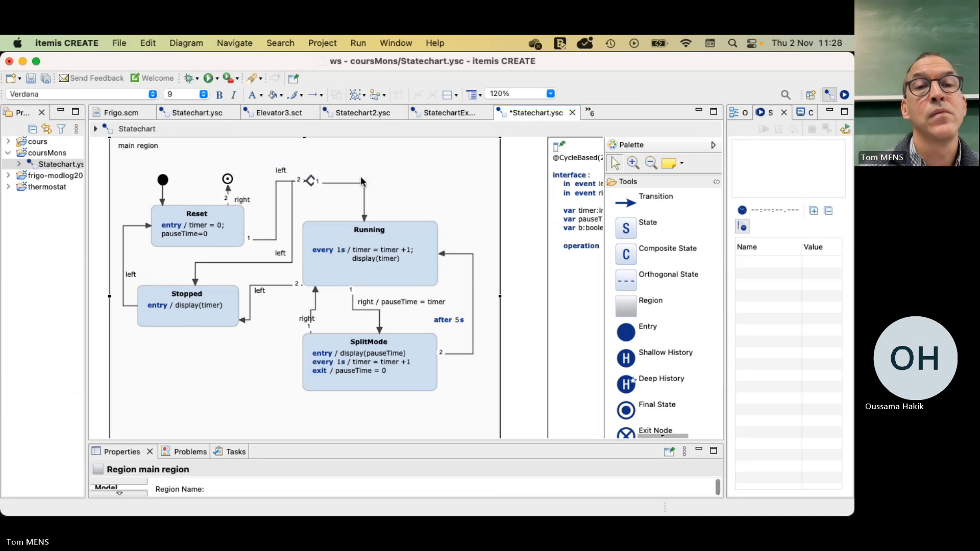
# Step: Add the guard [b] to the transition from the choice node to Running
pyautogui.click(362, 181)
pyautogui.write('[b]')
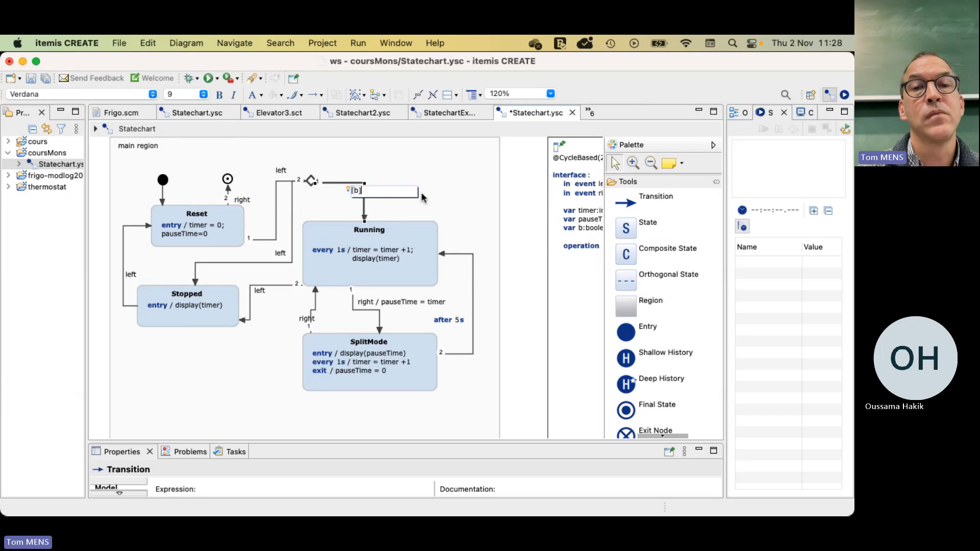
pyautogui.click(422, 197)
# Step: Replace the label of the choice-to-Stopped transition with else and place it just below the choice node
pyautogui.click(293, 212)
pyautogui.write('e')
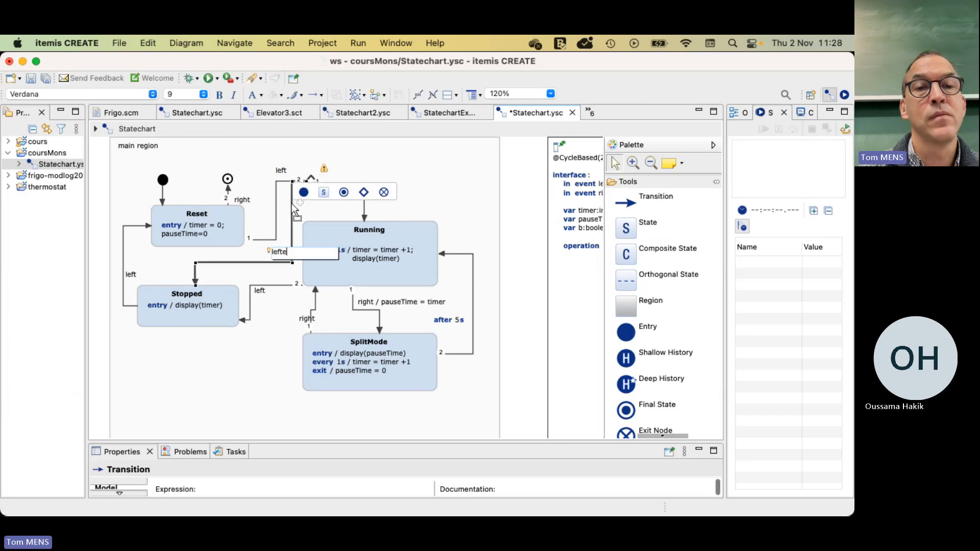
pyautogui.press('BackSpace')
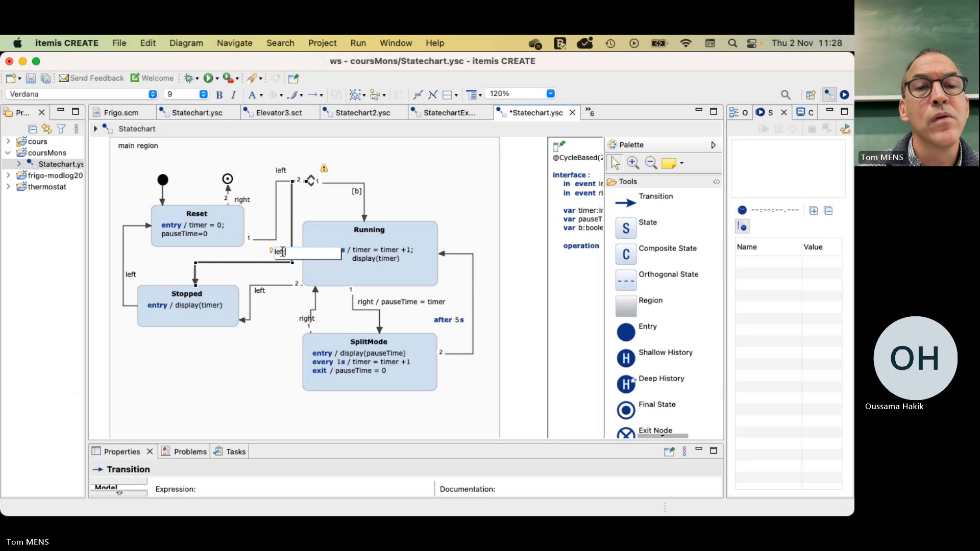
pyautogui.doubleClick(282, 253)
pyautogui.write('else')
pyautogui.click(323, 212)
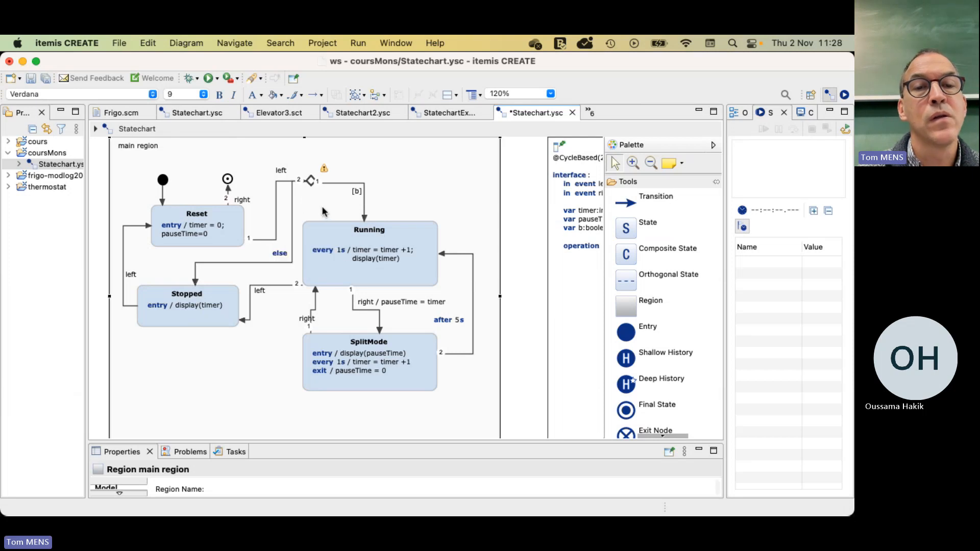
pyautogui.moveTo(279, 253); pyautogui.dragTo(310, 190)
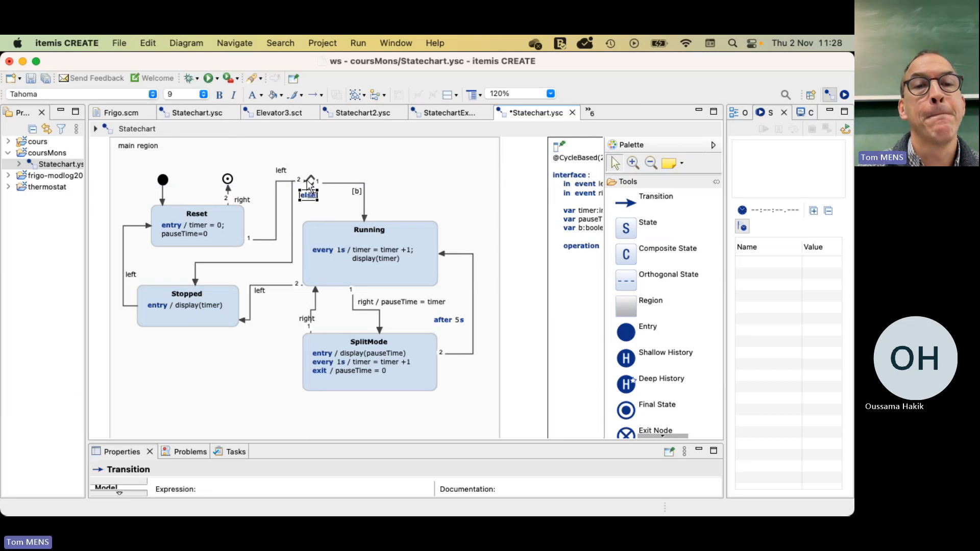
# Step: Straighten the else transition below the choice node, moving the node and the bend of its incoming arrow closer to Reset
pyautogui.click(348, 182)
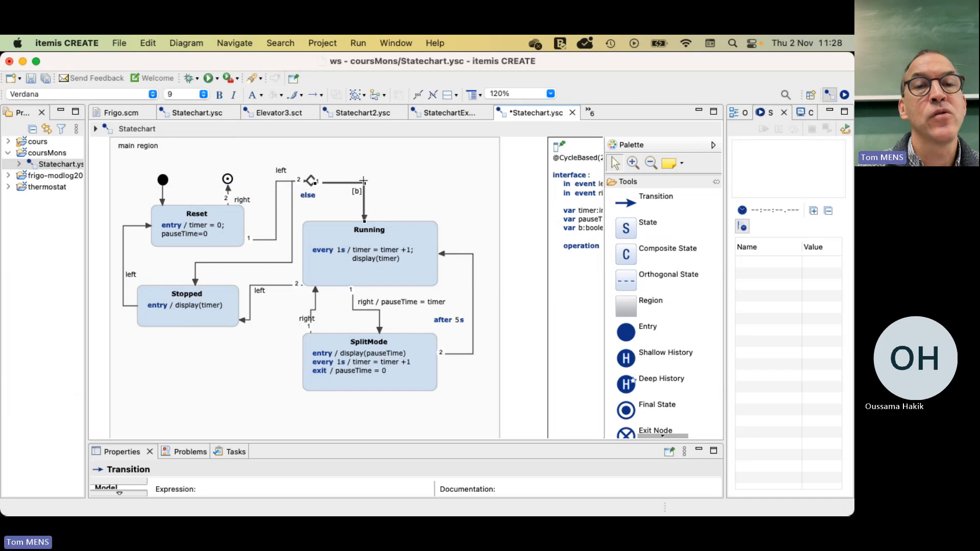
pyautogui.click(292, 200)
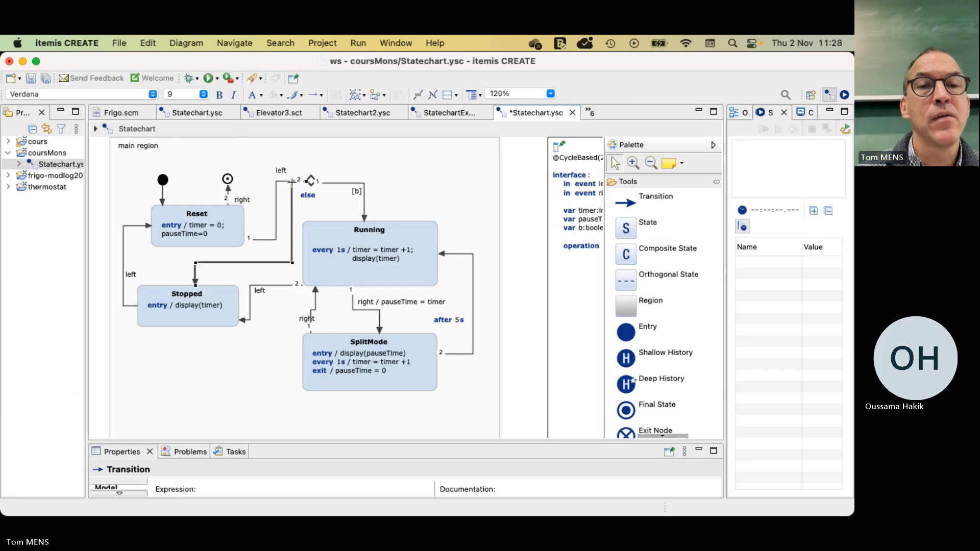
pyautogui.moveTo(292, 181); pyautogui.dragTo(310, 182)
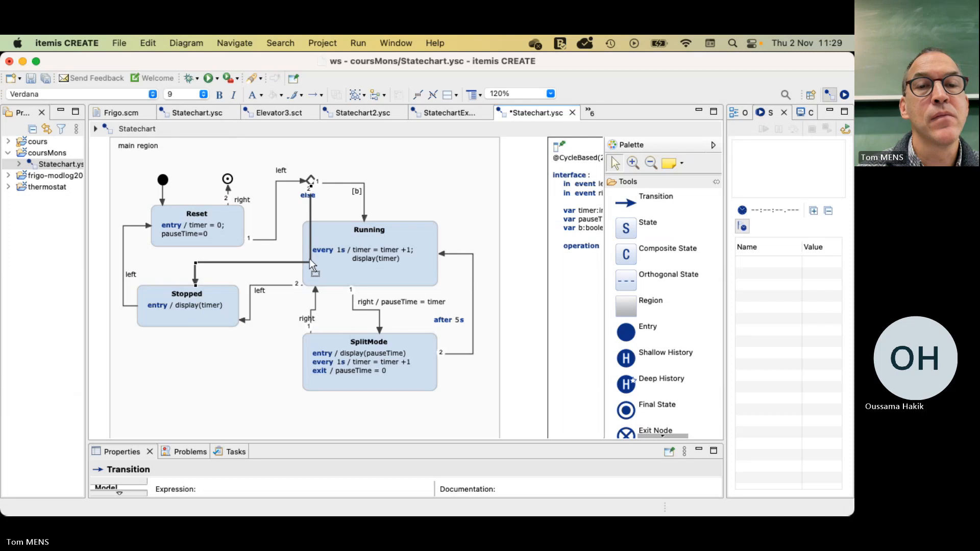
pyautogui.moveTo(310, 264); pyautogui.dragTo(296, 261)
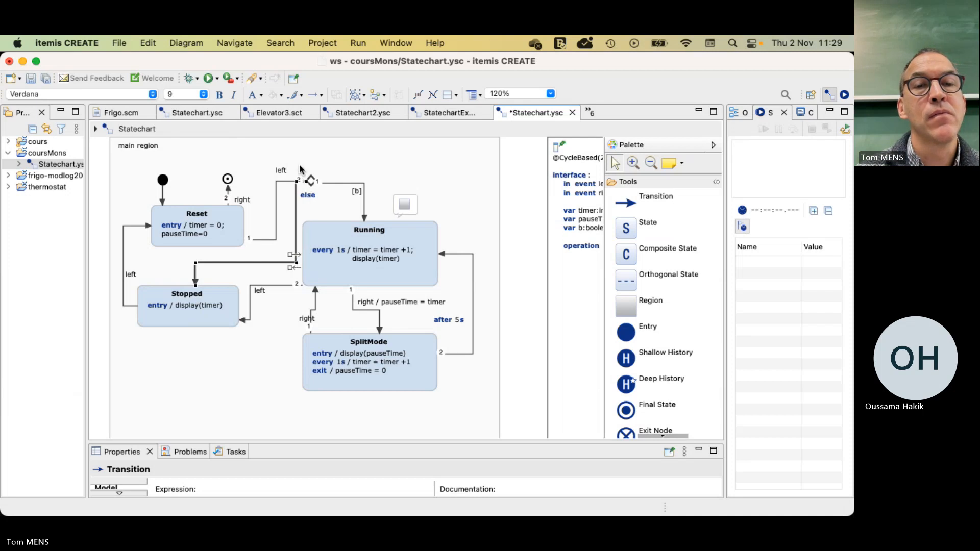
pyautogui.moveTo(311, 181); pyautogui.dragTo(272, 184)
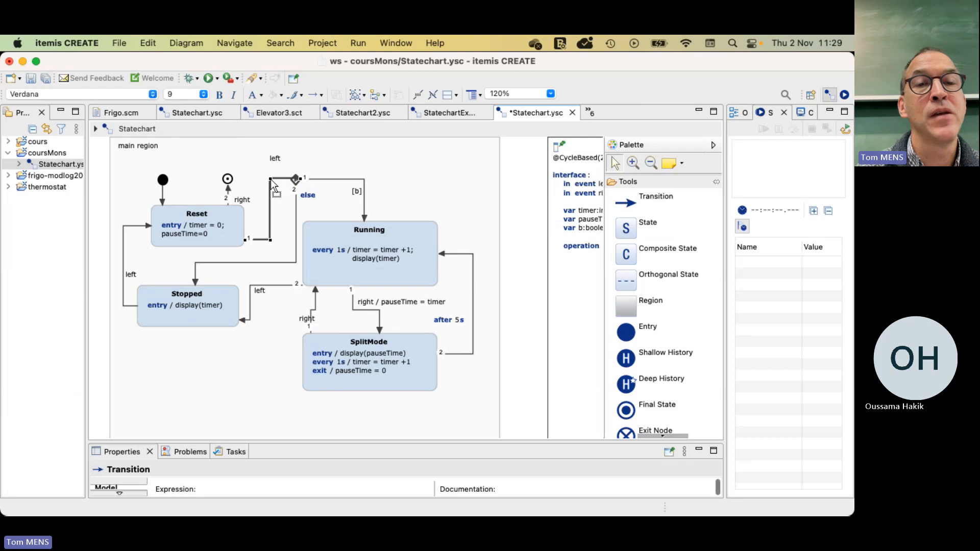
pyautogui.click(284, 197)
pyautogui.click(296, 183)
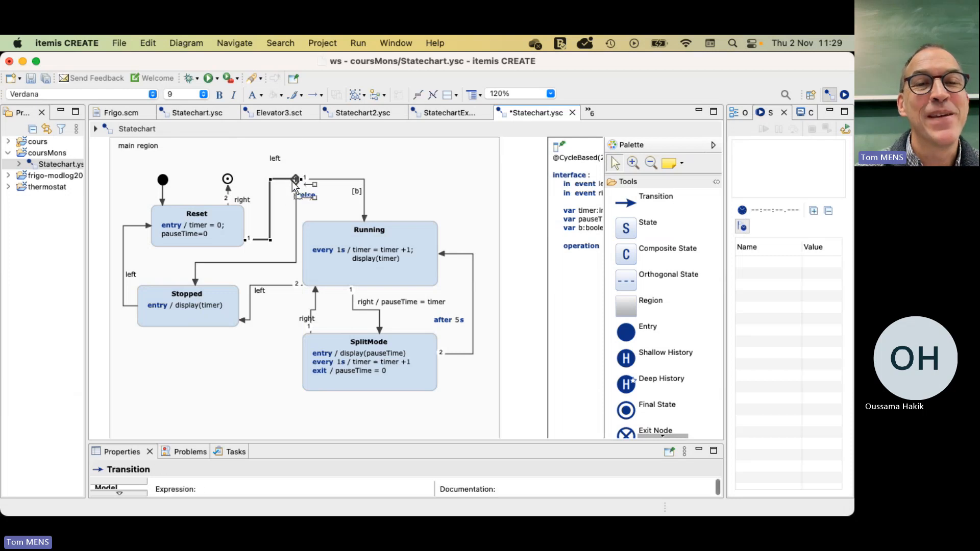
# Step: Place the else label beside its arrow and the left label just above the incoming arrow, and nudge the choice node
pyautogui.click(298, 202)
pyautogui.click(302, 196)
pyautogui.moveTo(305, 200); pyautogui.dragTo(308, 204)
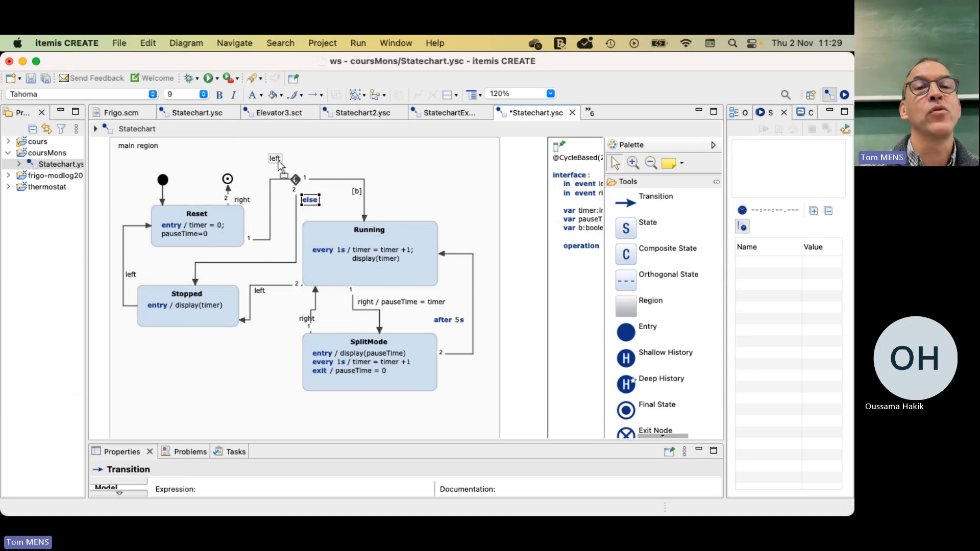
pyautogui.moveTo(275, 159); pyautogui.dragTo(279, 178)
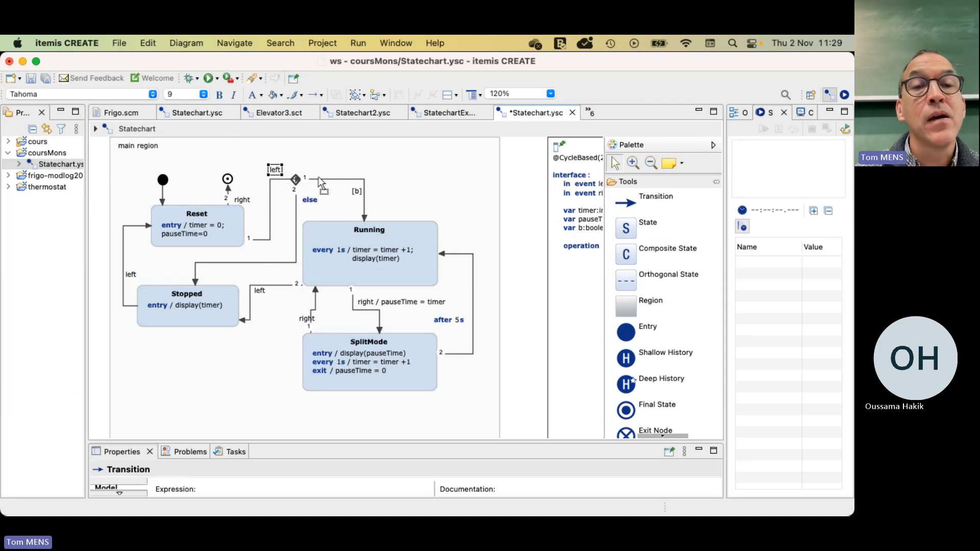
pyautogui.click(295, 179)
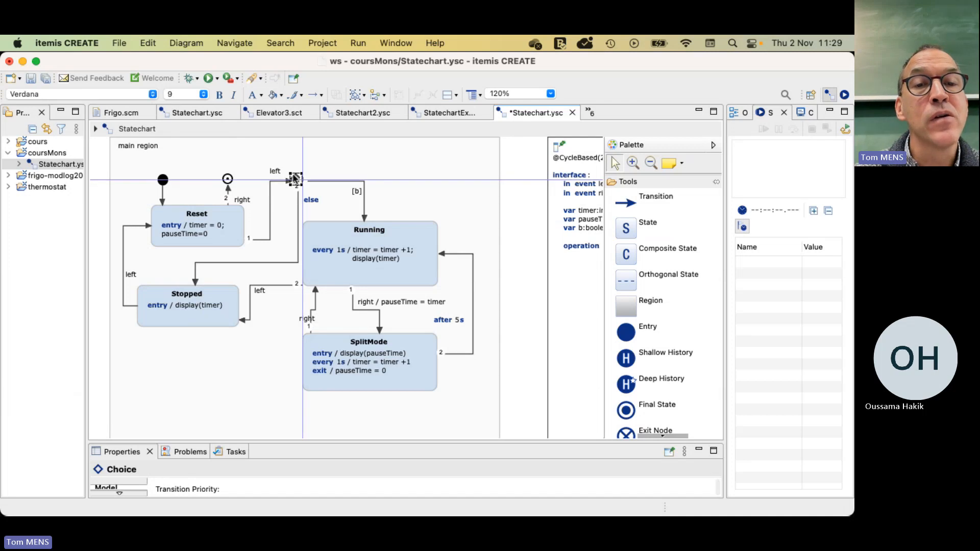
pyautogui.click(310, 161)
pyautogui.moveTo(311, 161)
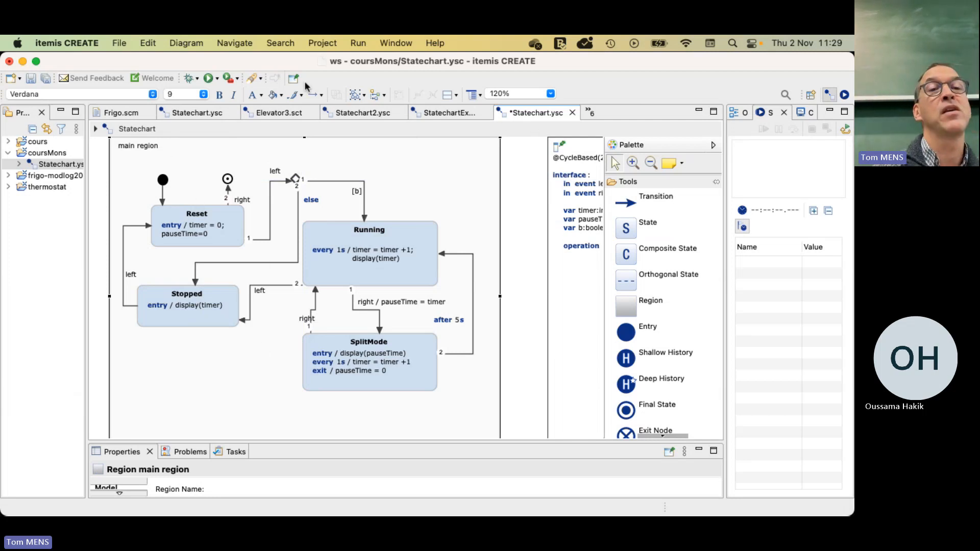
pyautogui.click(208, 79)
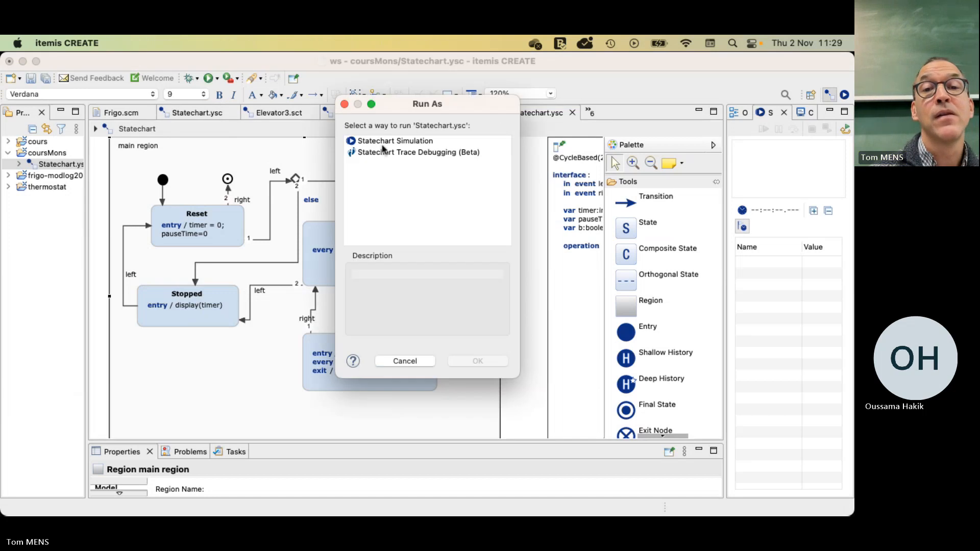
pyautogui.click(390, 144)
pyautogui.click(395, 363)
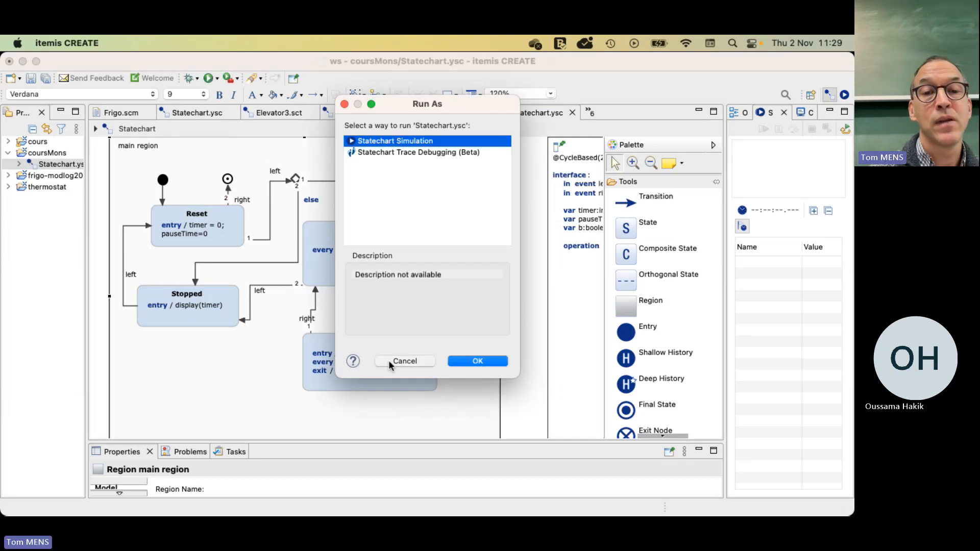
# Step: Save the statechart and run it as a Statechart Simulation
pyautogui.click(208, 78)
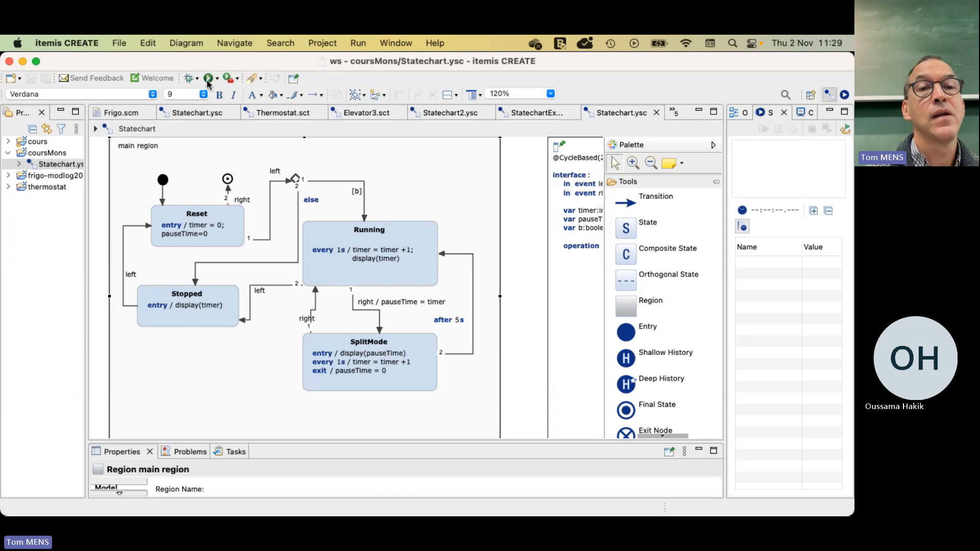
pyautogui.click(418, 146)
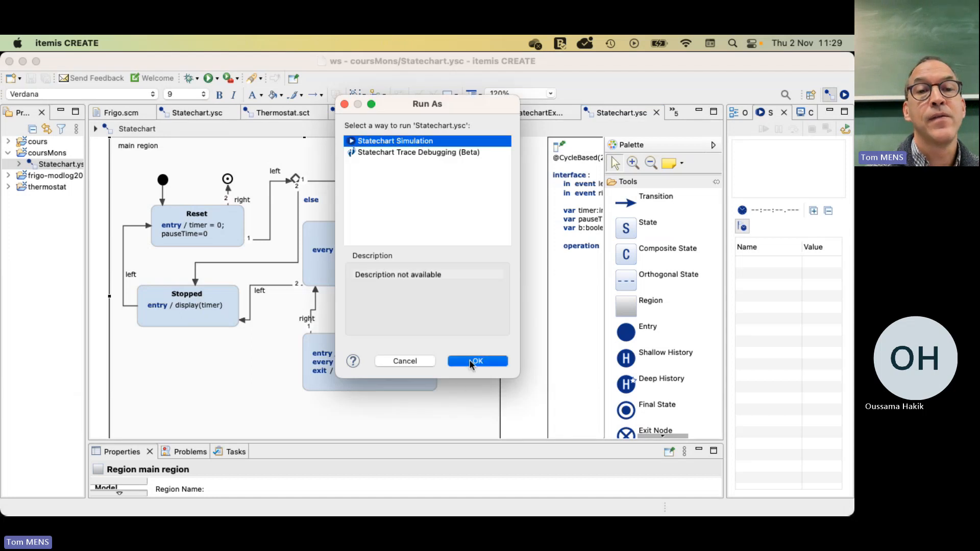
pyautogui.click(470, 361)
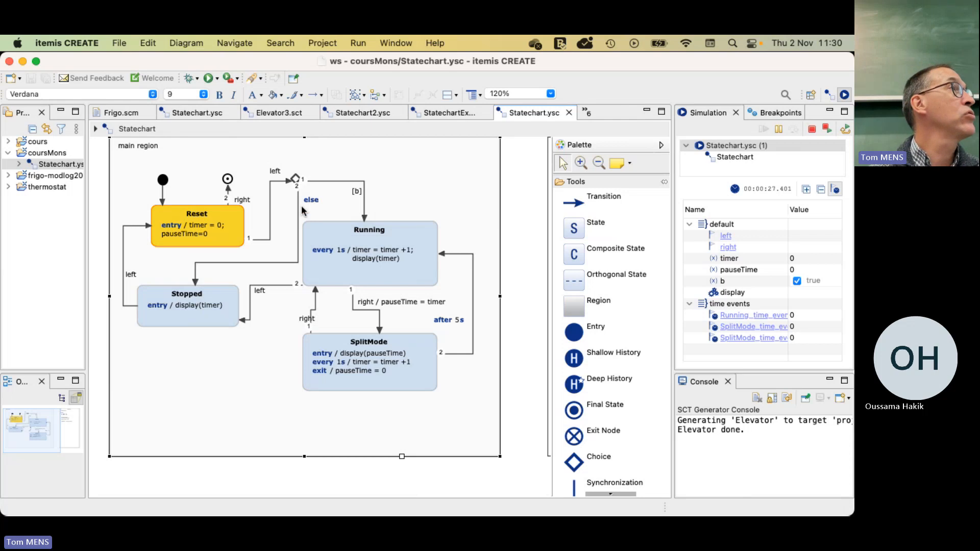
# Step: Raise the left event while b is true, and stop the simulation
pyautogui.moveTo(301, 205)
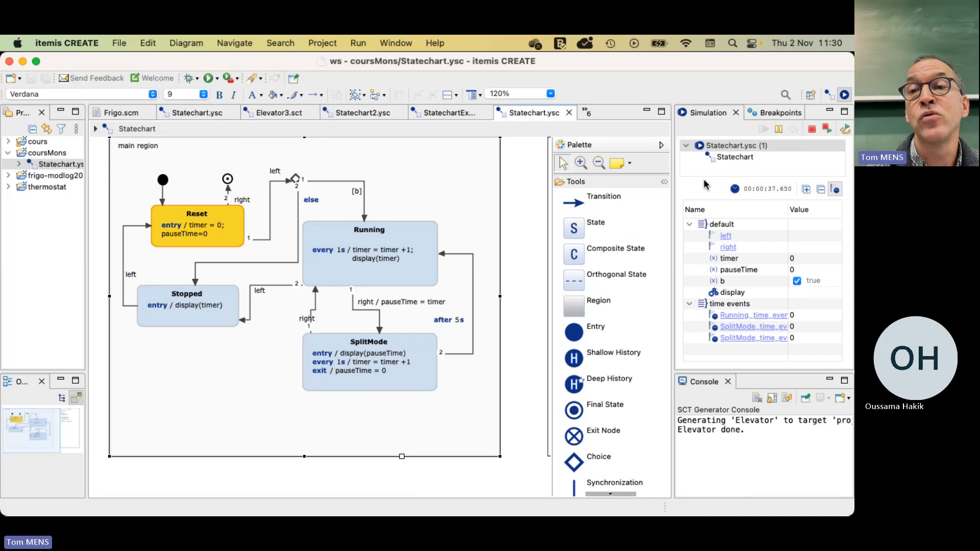
pyautogui.click(725, 236)
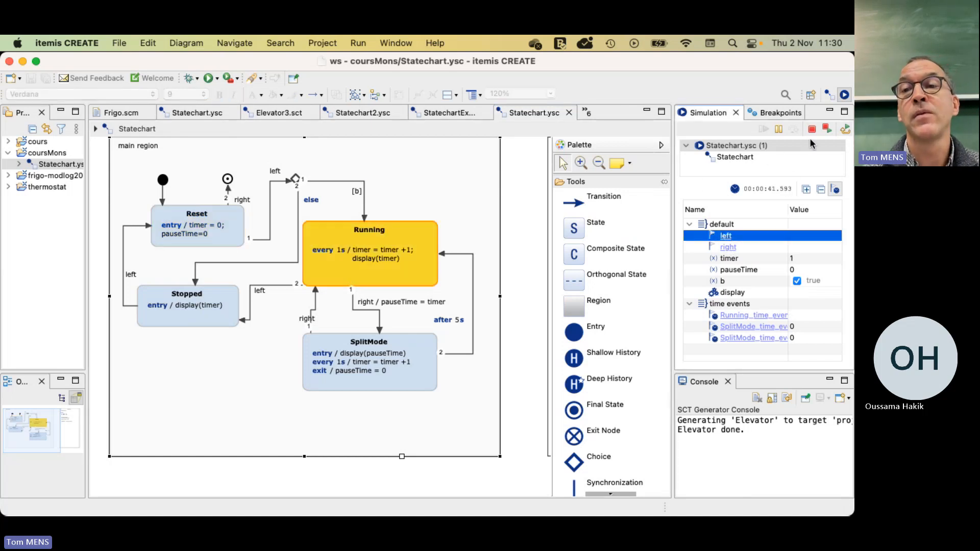
pyautogui.click(812, 129)
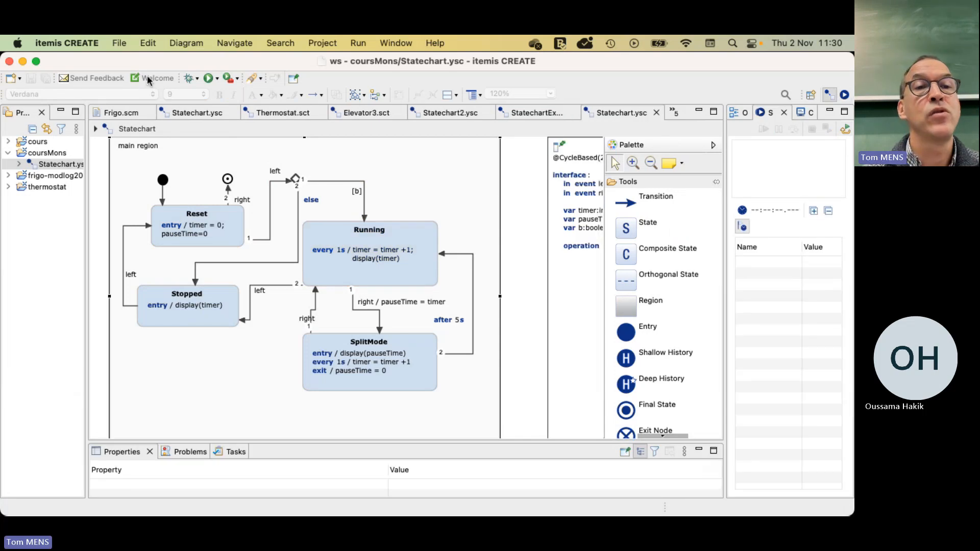
# Step: Restart the simulation, set b to false and raise the left event from Reset
pyautogui.click(210, 79)
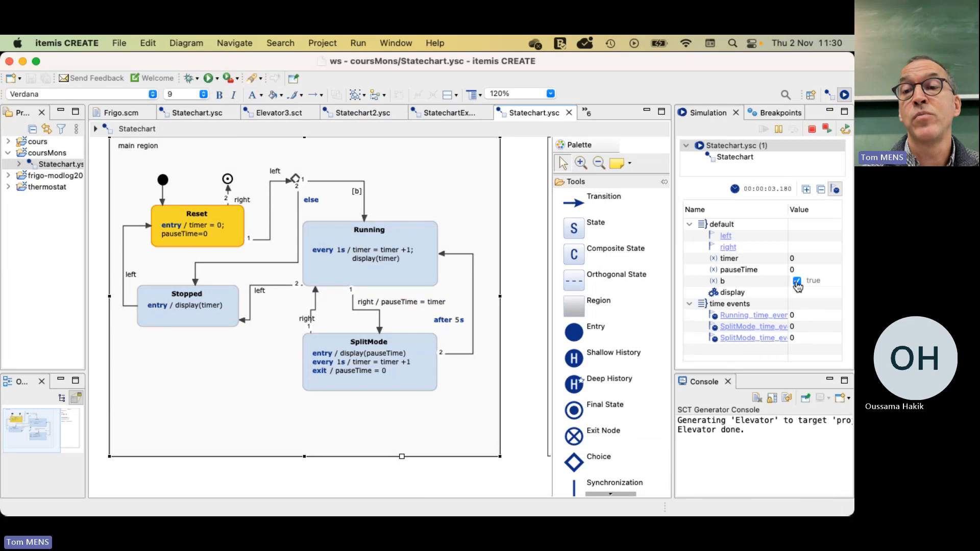
pyautogui.click(798, 281)
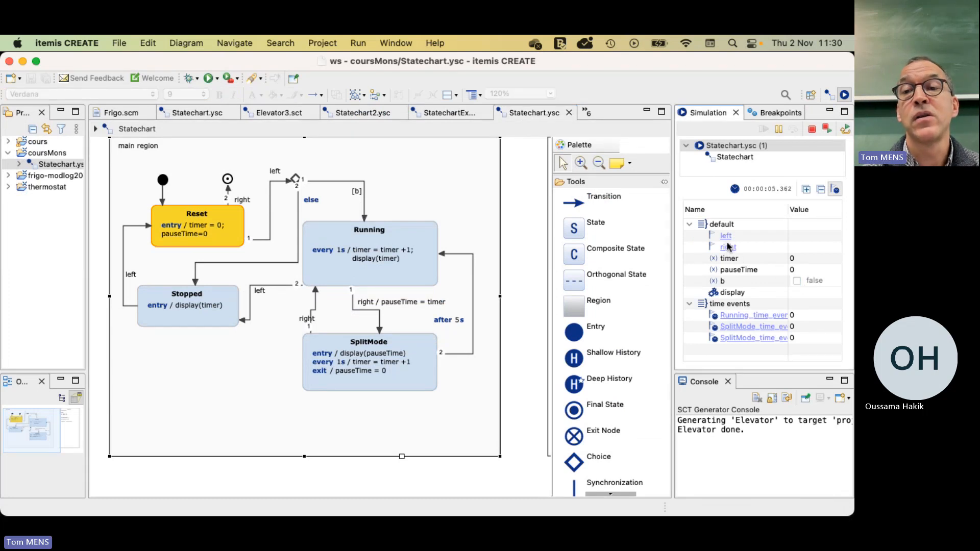
pyautogui.click(727, 237)
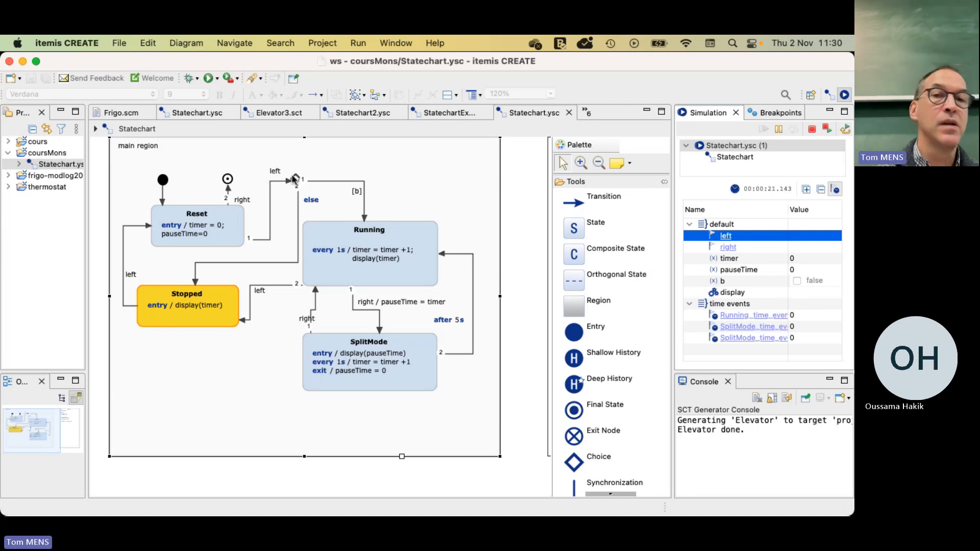
# Step: Replace the else label on the choice-to-Stopped transition with the guard [!b]
pyautogui.click(357, 192)
pyautogui.click(312, 200)
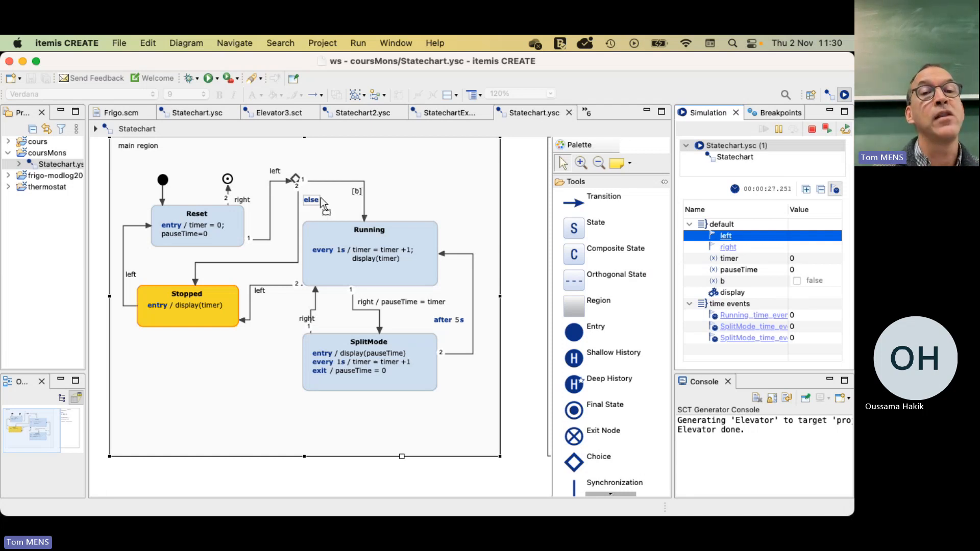
pyautogui.click(312, 201)
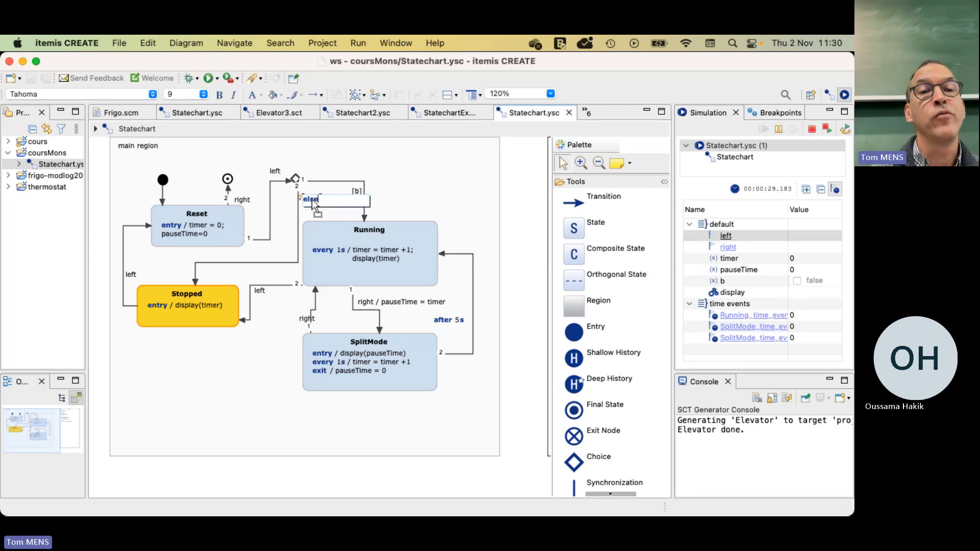
pyautogui.write('[')
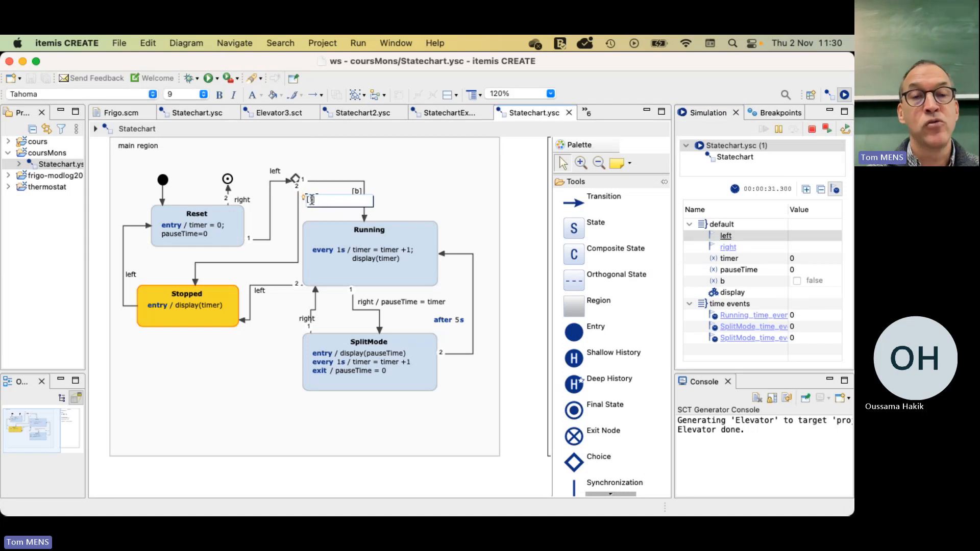
pyautogui.write('!b')
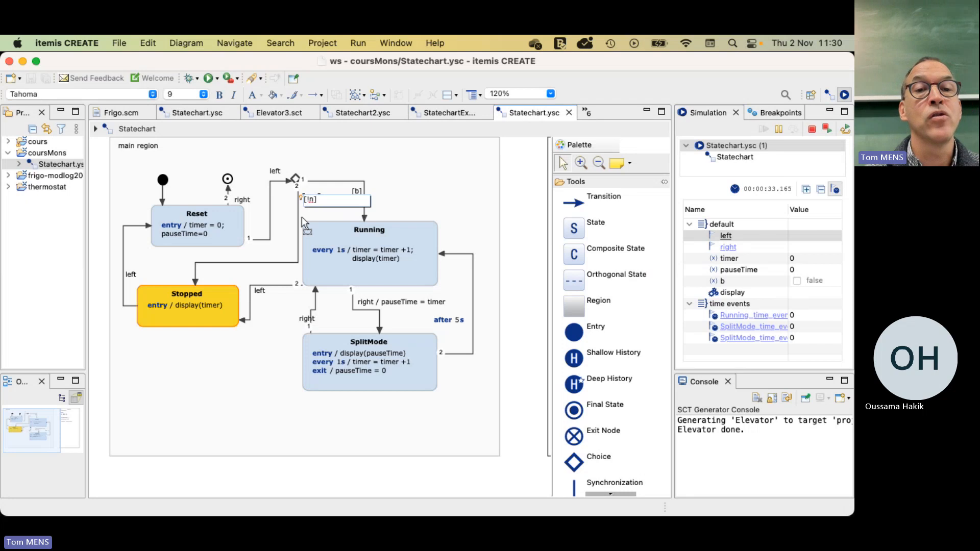
pyautogui.click(327, 157)
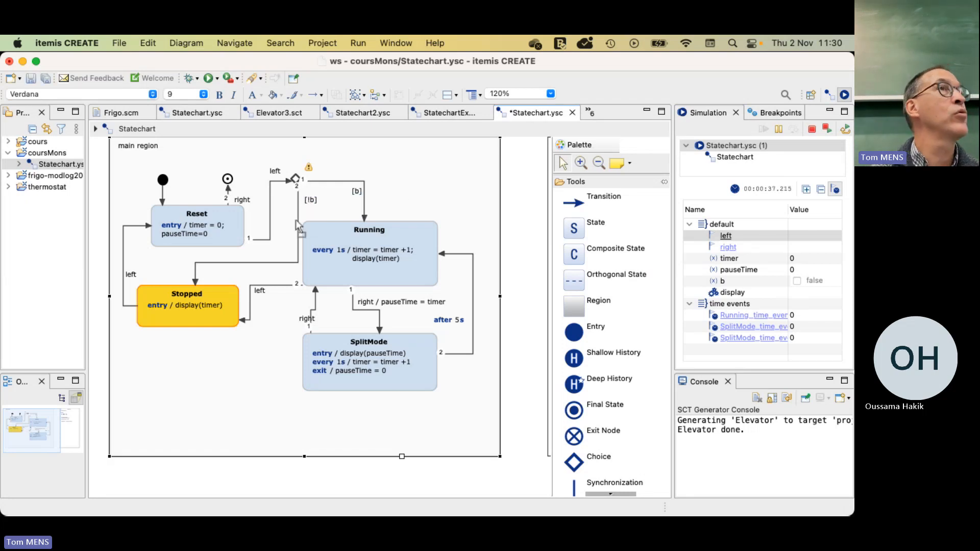
# Step: Replace the [!b] guard on the choice-to-Stopped transition with else, and stop the running simulation
pyautogui.moveTo(295, 220)
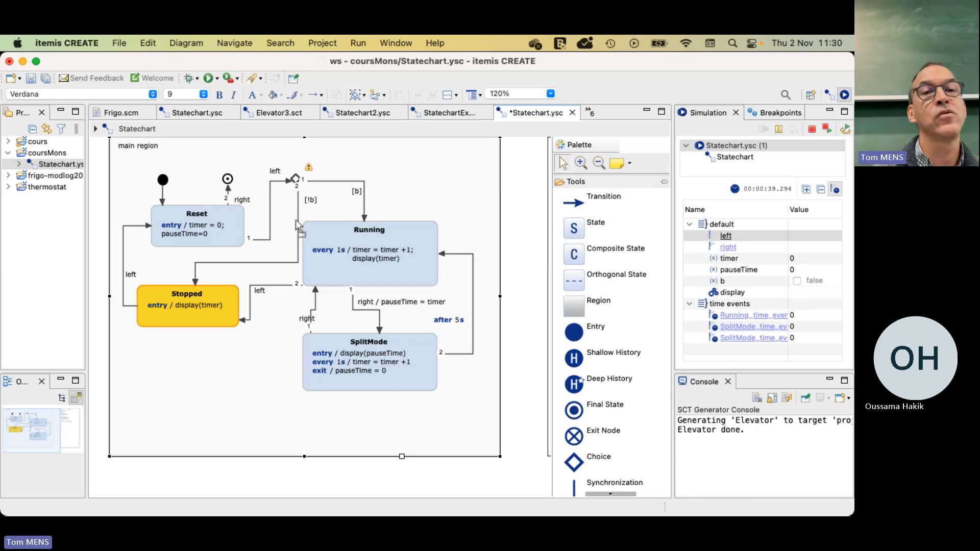
pyautogui.moveTo(296, 176)
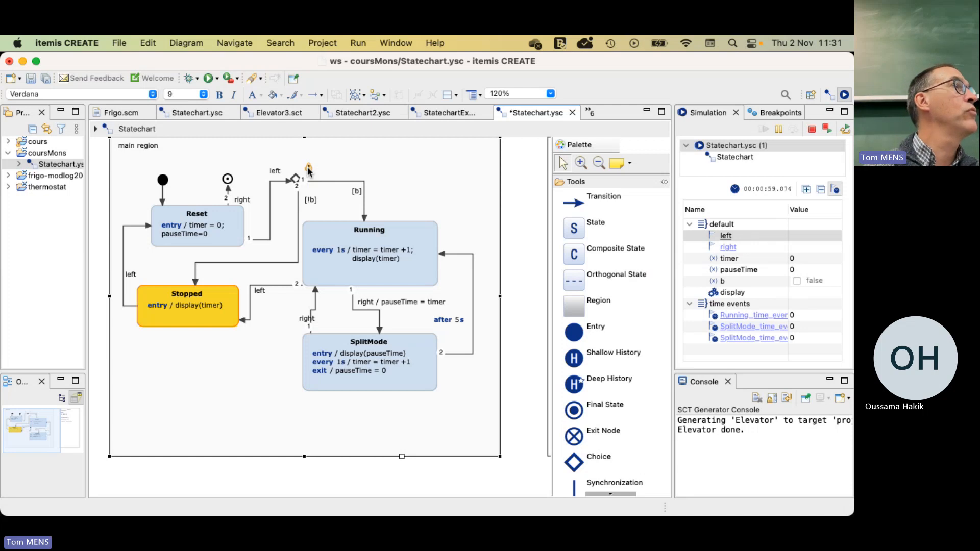
pyautogui.click(311, 201)
pyautogui.click(310, 202)
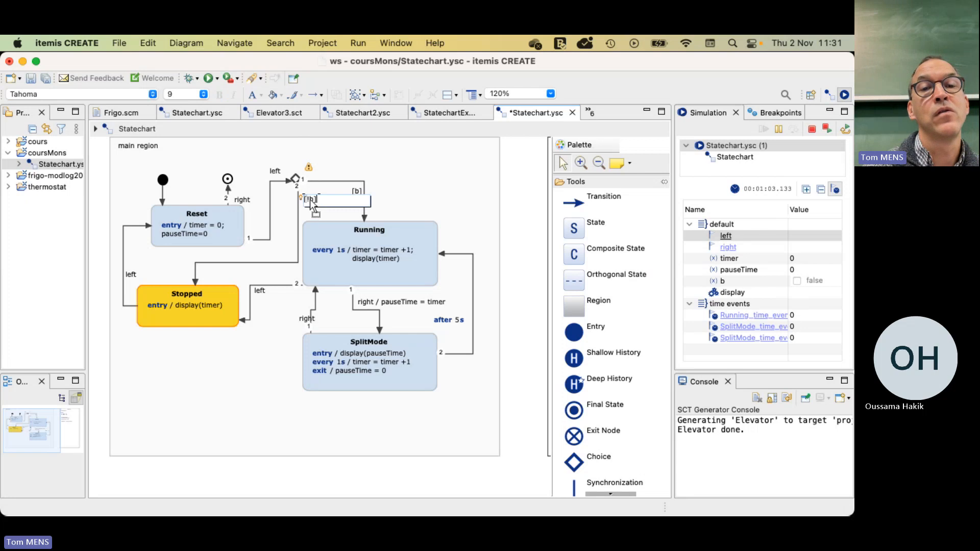
pyautogui.press('BackSpace')
pyautogui.write('else')
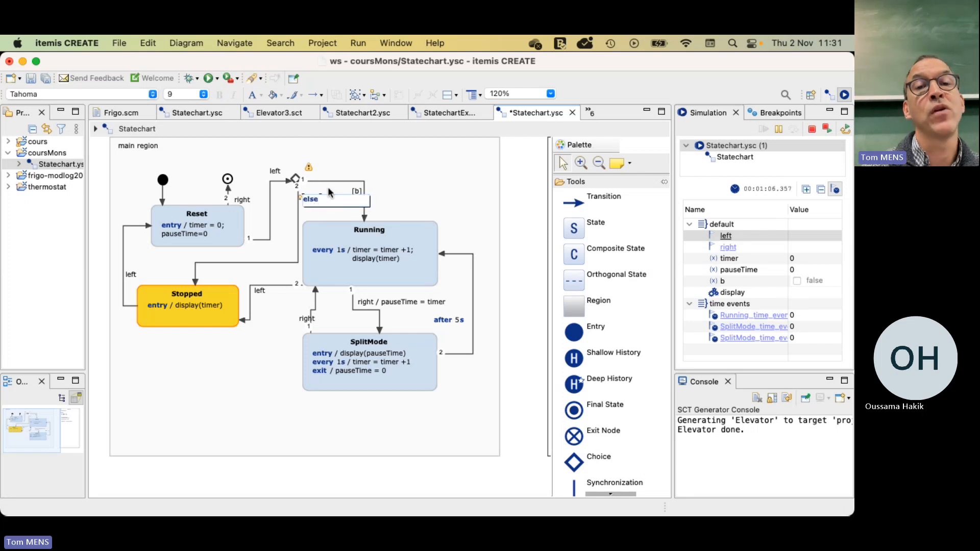
pyautogui.click(335, 160)
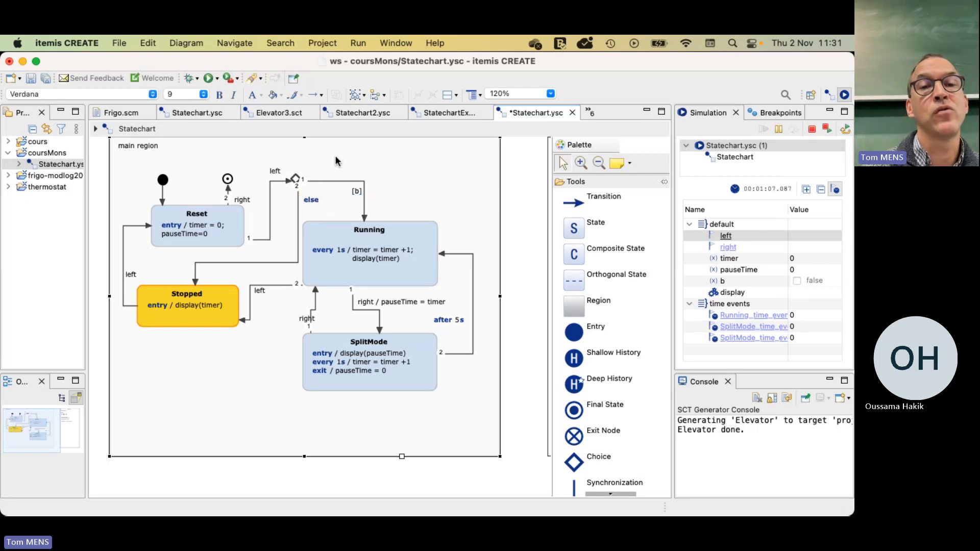
pyautogui.click(812, 130)
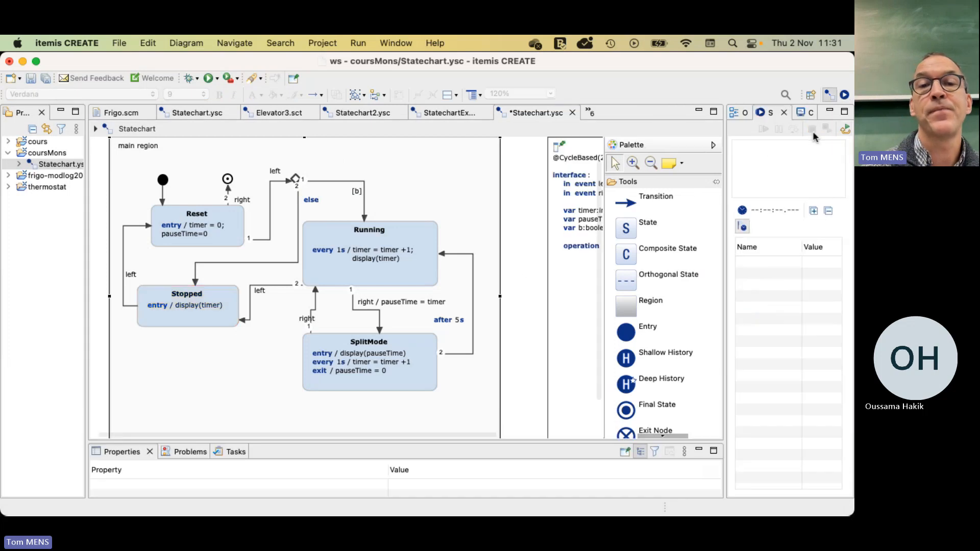
# Step: Extend the label of the Reset-to-choice transition with an action so that it reads left / b=false
pyautogui.click(526, 225)
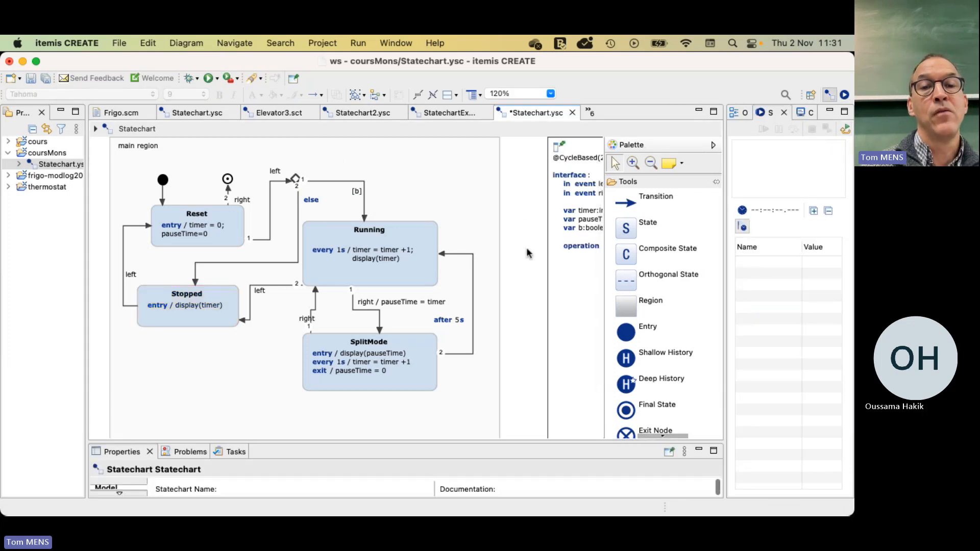
pyautogui.scroll(2, 528, 253)
pyautogui.scroll(-2, 529, 253)
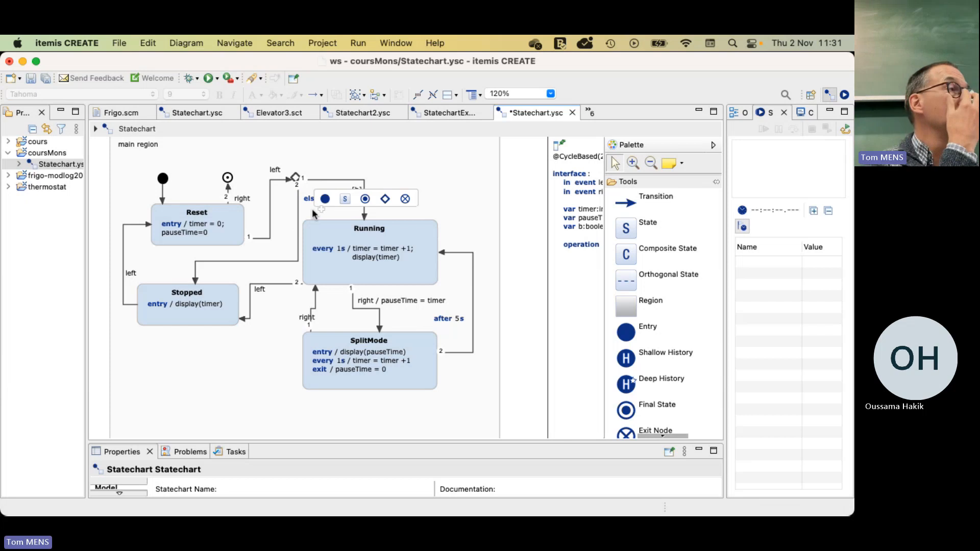
pyautogui.click(274, 169)
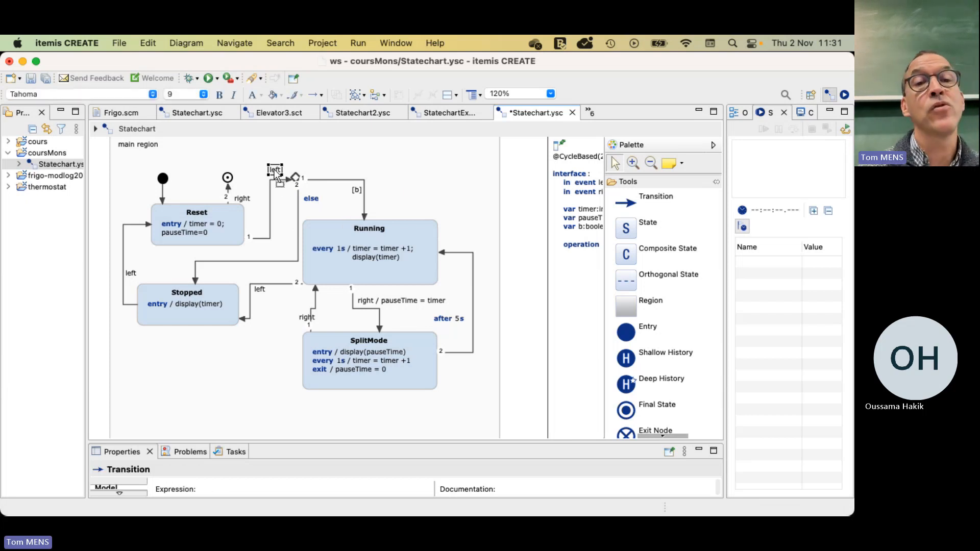
pyautogui.click(266, 170)
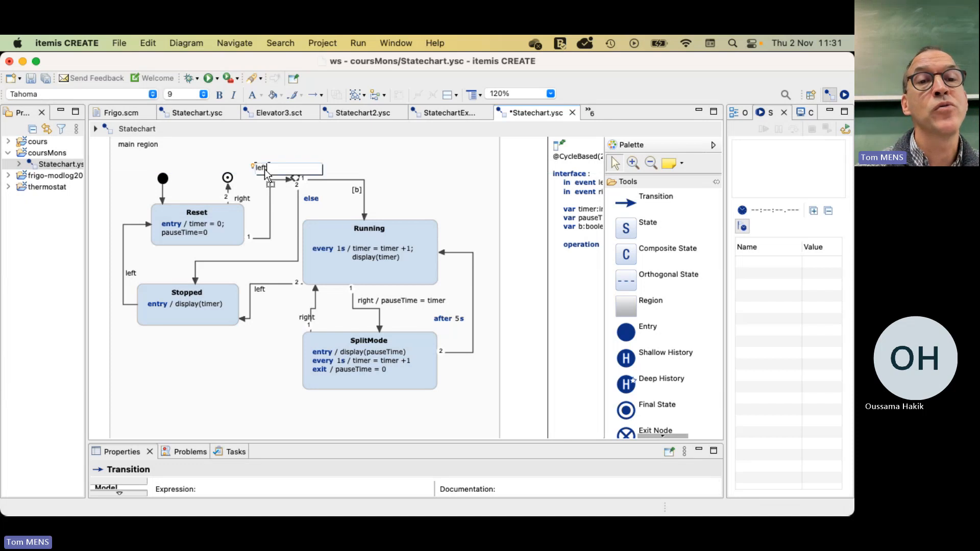
pyautogui.write('/ ')
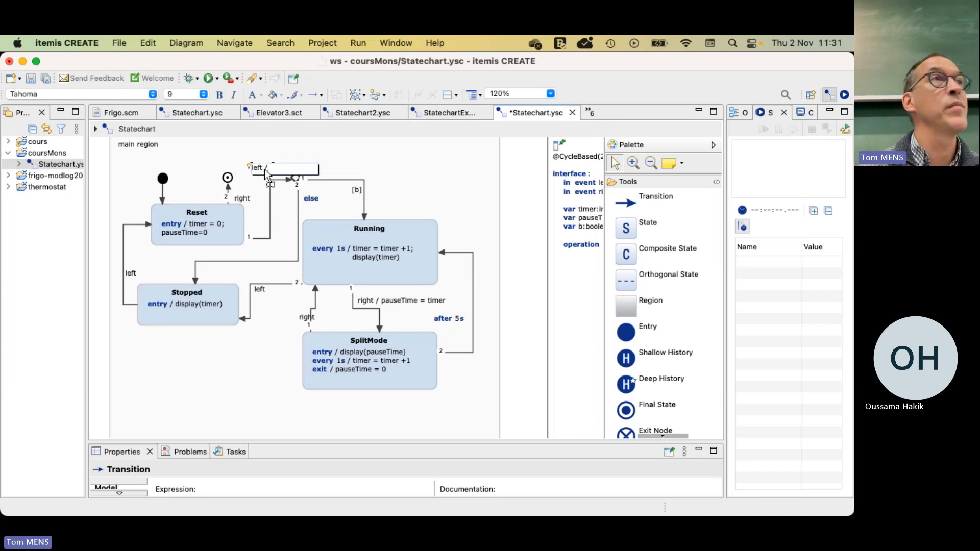
pyautogui.write('b=')
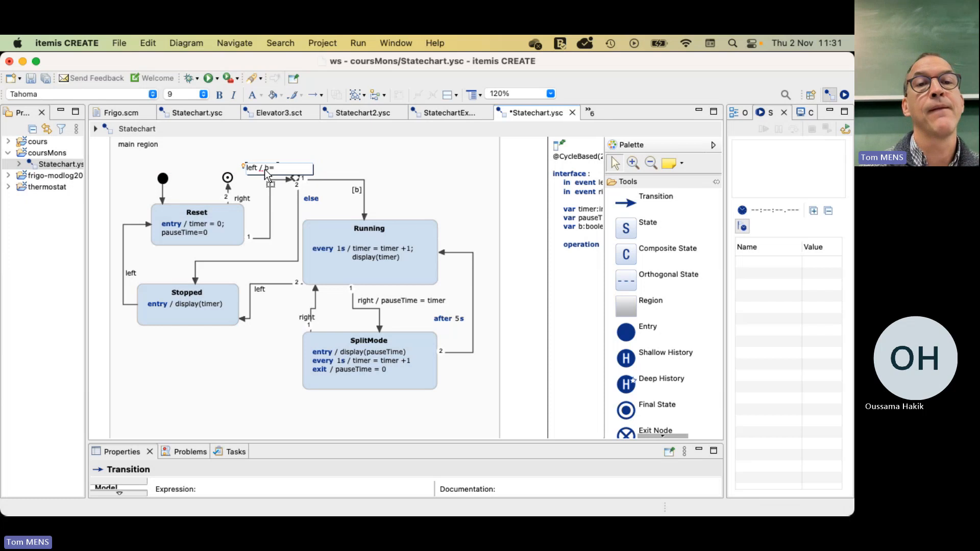
pyautogui.write('fs')
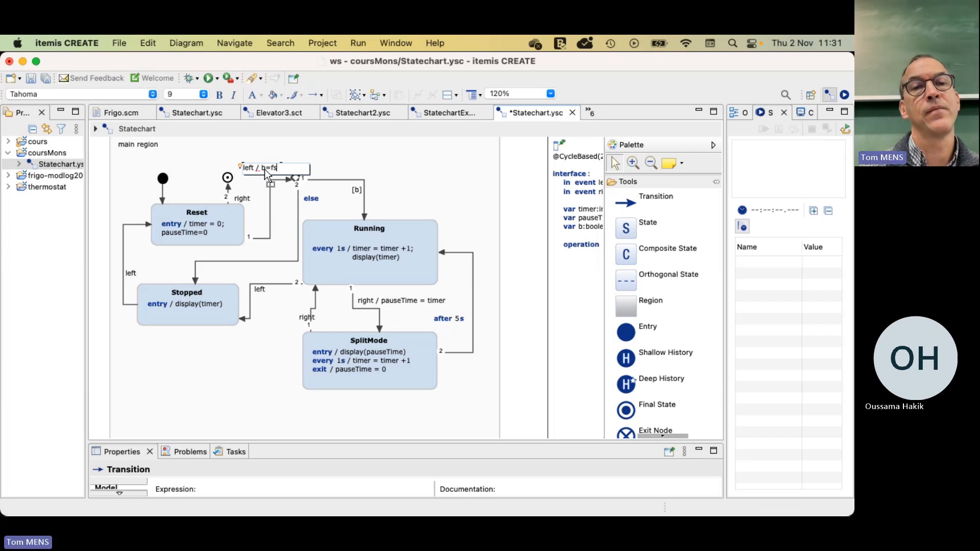
pyautogui.press('BackSpace')
pyautogui.write('alse')
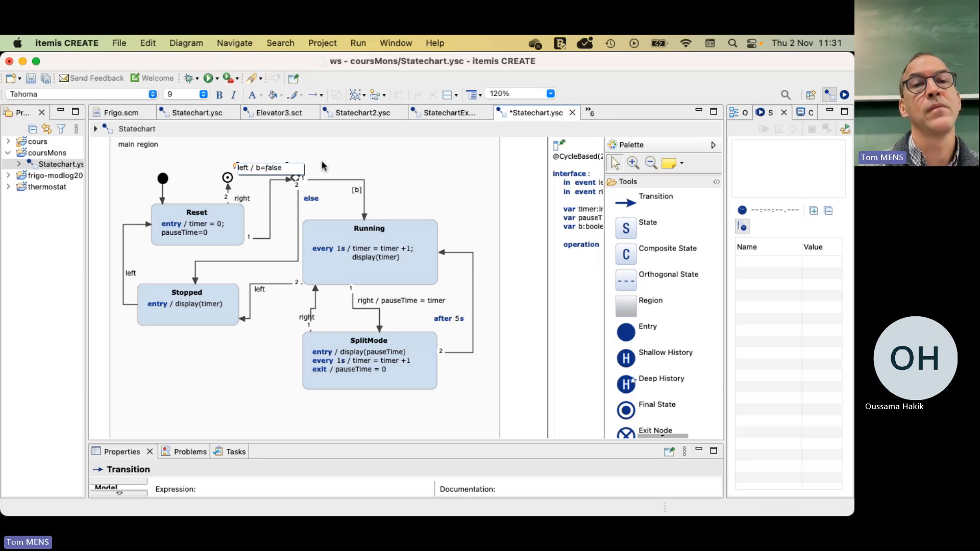
pyautogui.click(252, 176)
pyautogui.moveTo(294, 177); pyautogui.dragTo(268, 171)
pyautogui.click(260, 169)
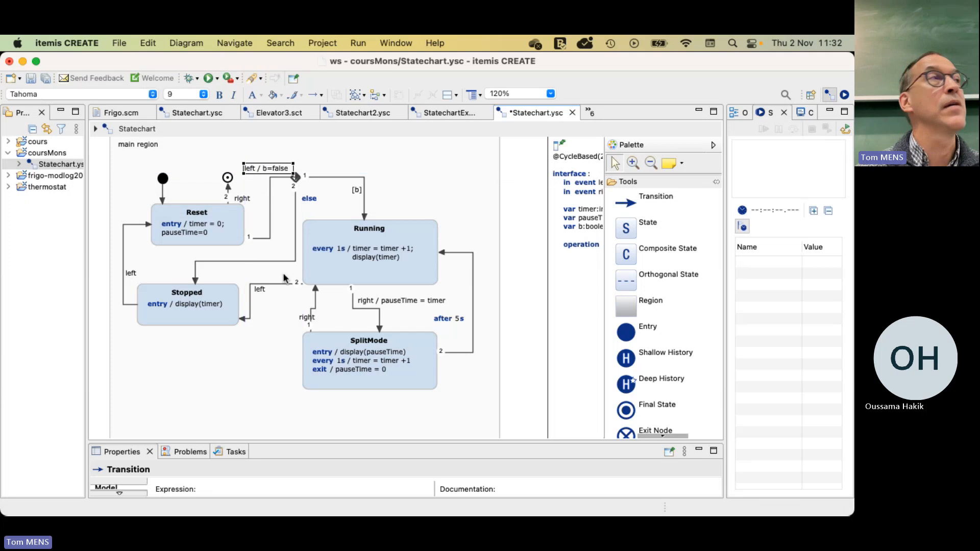
pyautogui.click(253, 423)
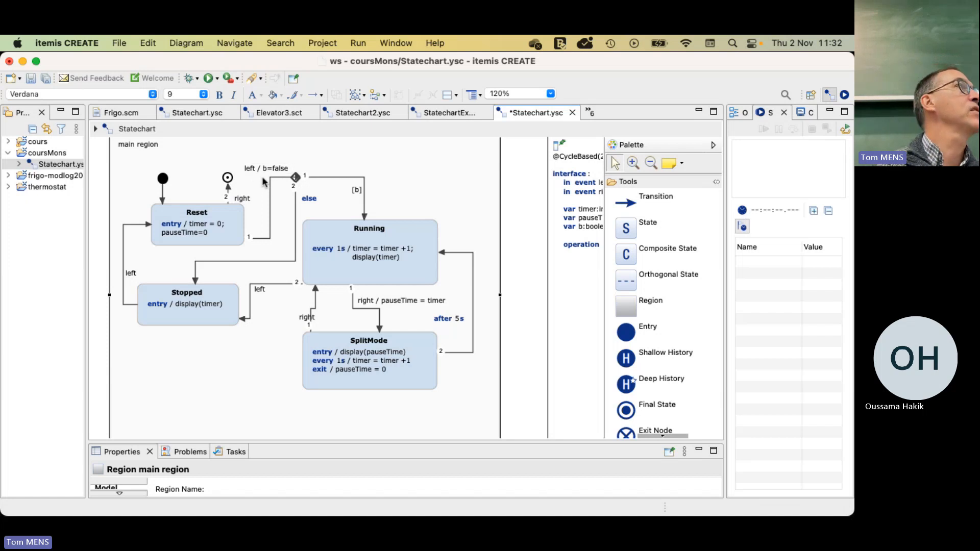
# Step: Examine how the left / b=false transition leads from Reset into the choice node and its two outgoing branches
pyautogui.moveTo(262, 176)
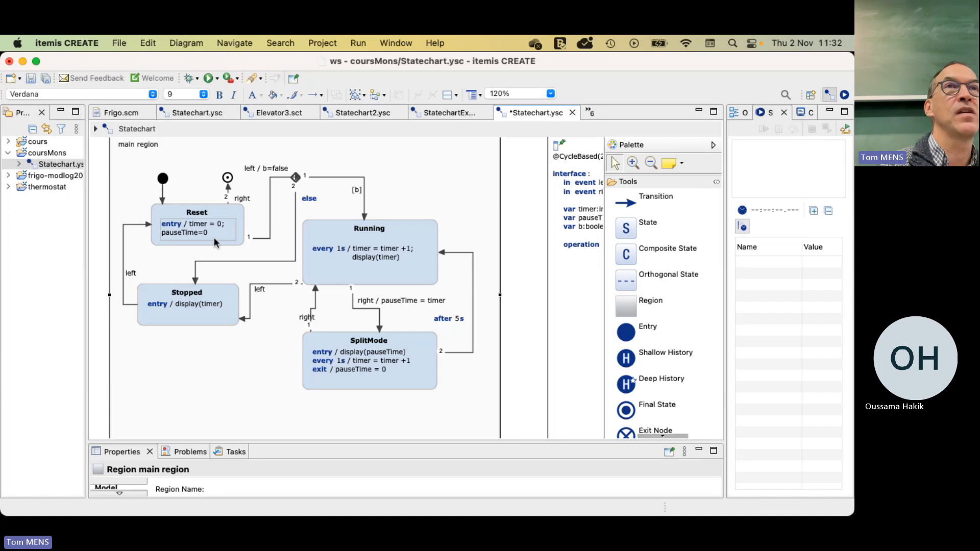
pyautogui.moveTo(253, 243)
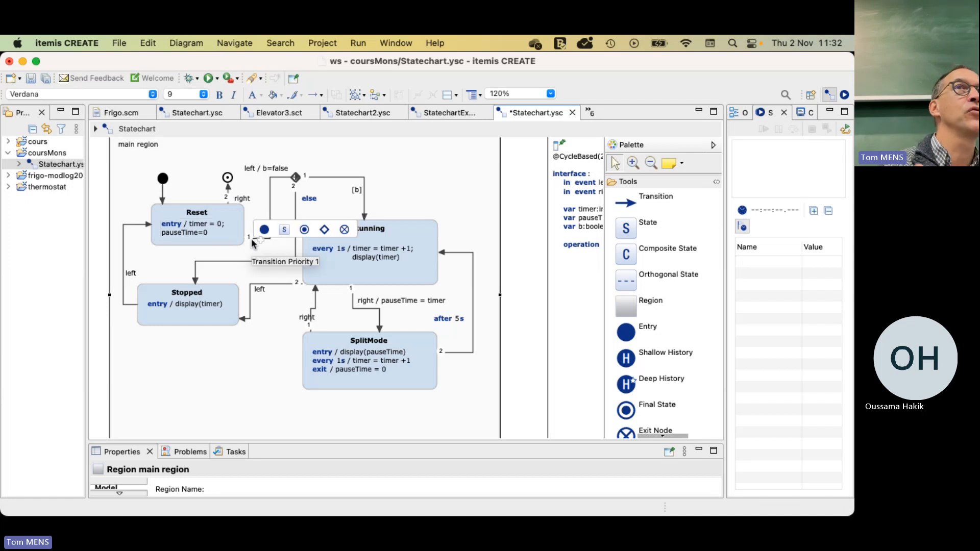
pyautogui.click(264, 174)
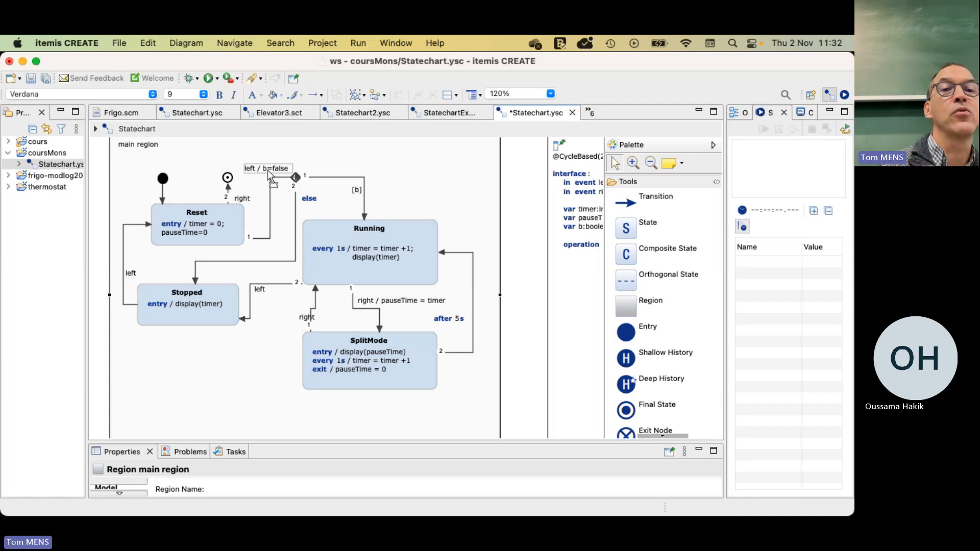
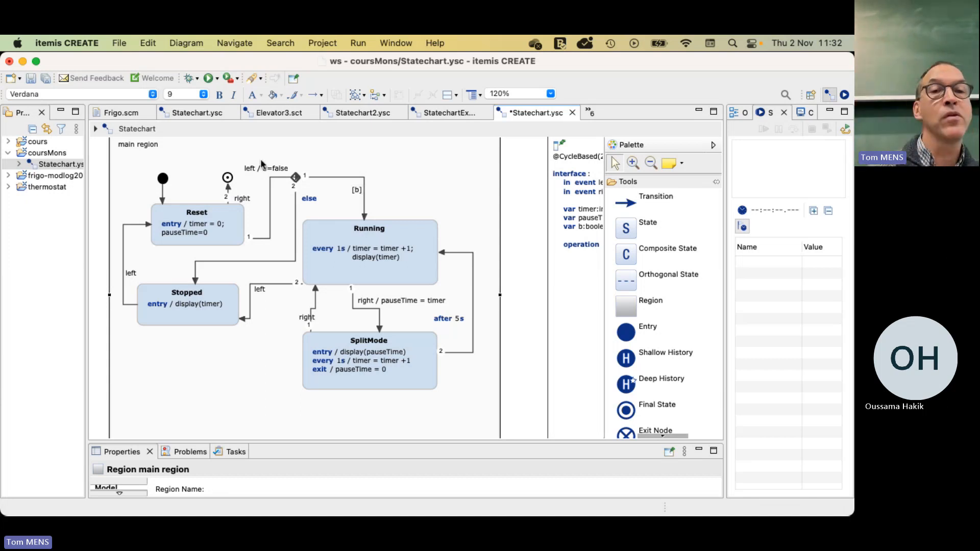
pyautogui.click(273, 174)
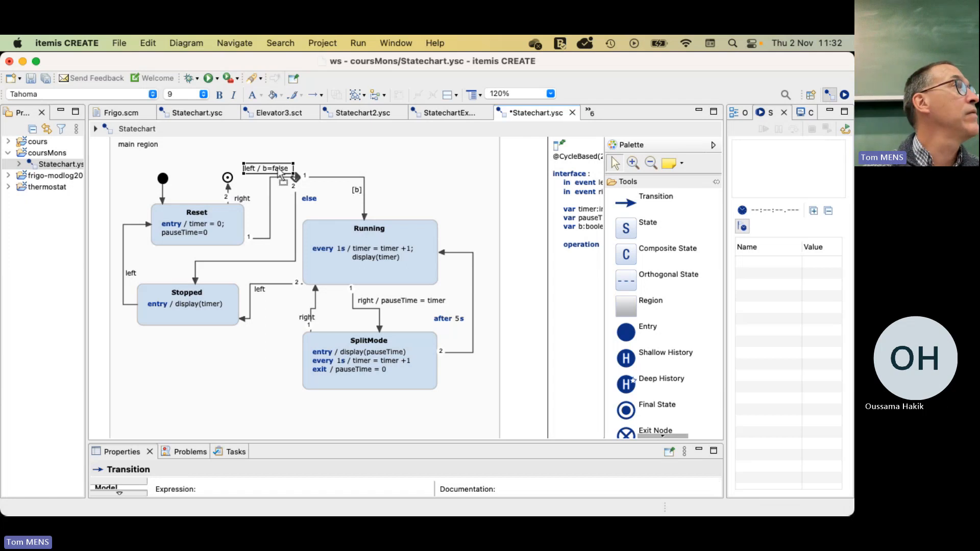
pyautogui.click(321, 160)
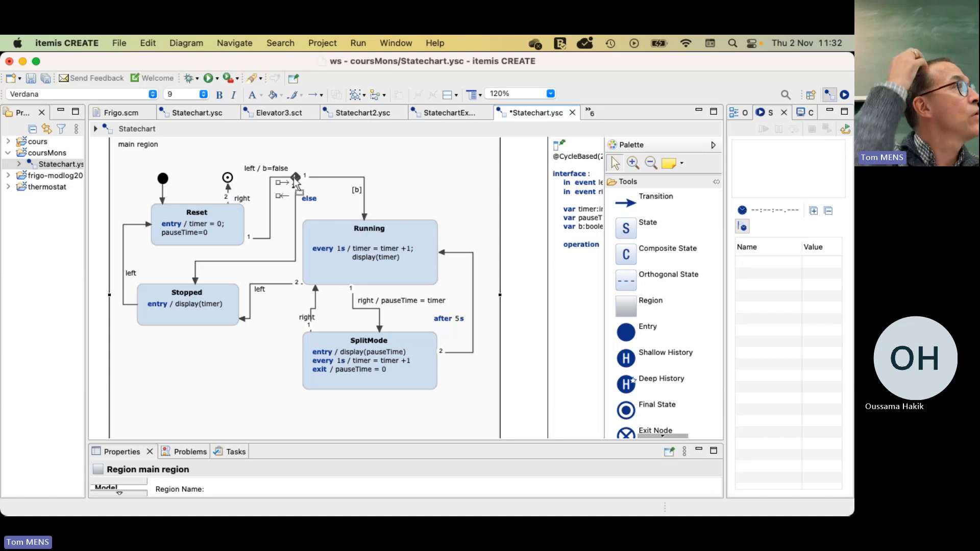
pyautogui.moveTo(296, 182)
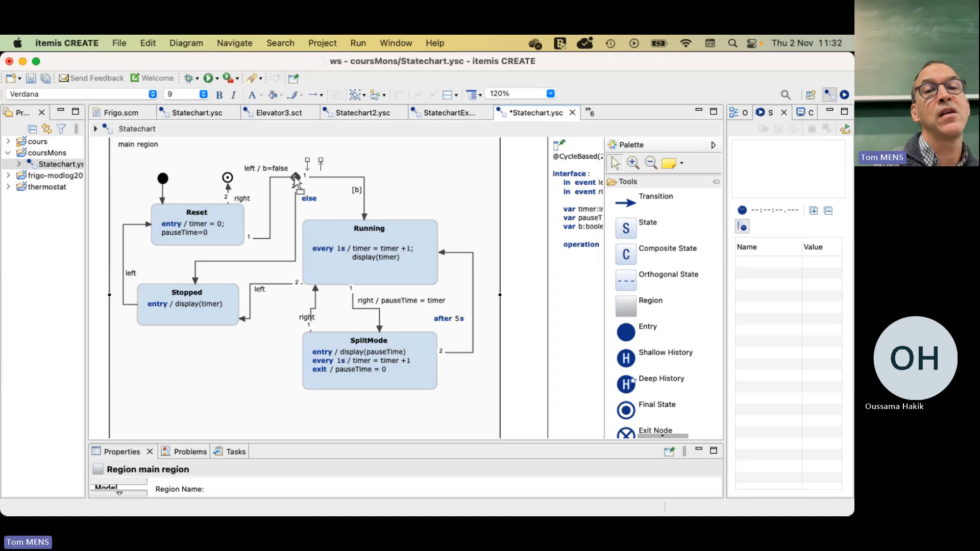
pyautogui.click(249, 238)
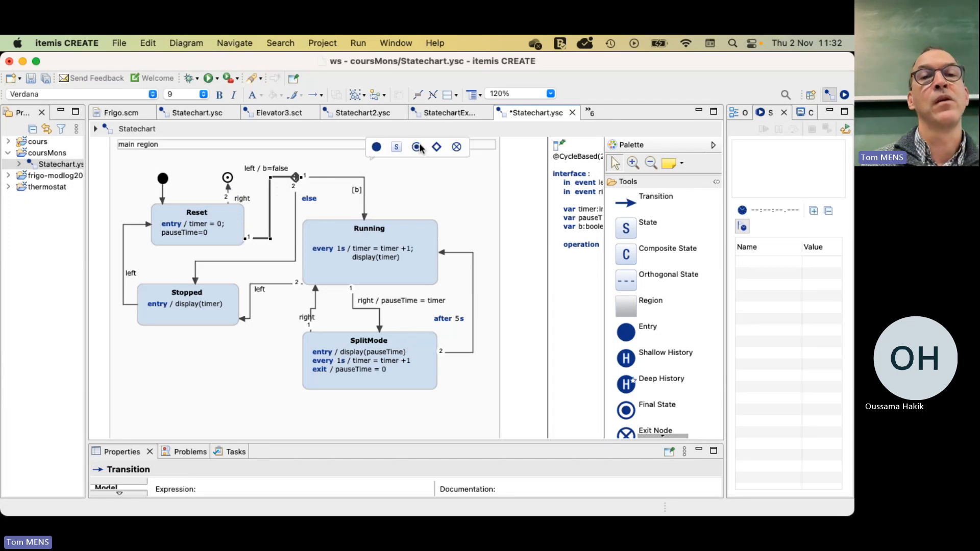
pyautogui.click(420, 161)
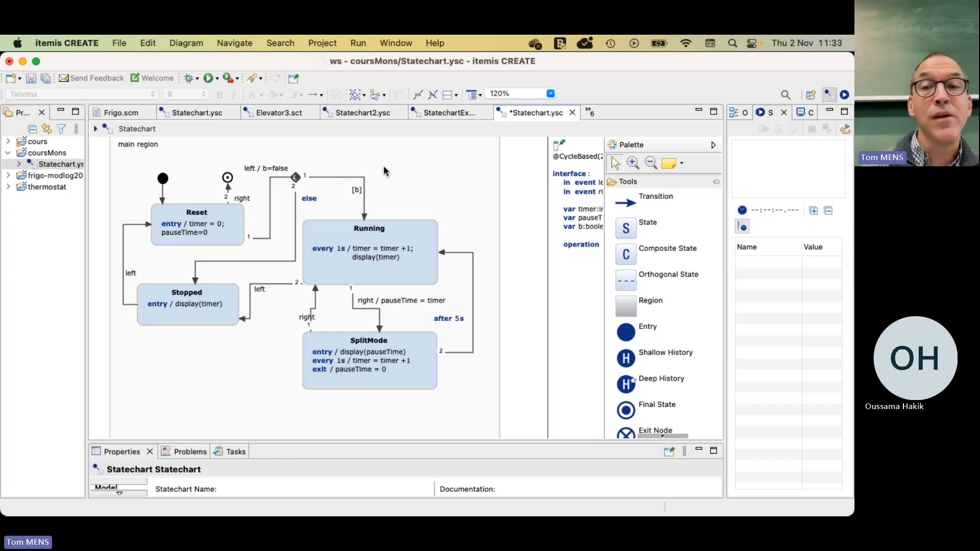
# Step: Save and run the statechart as a Statechart Simulation, raising the left event from Reset before stopping it
pyautogui.click(209, 79)
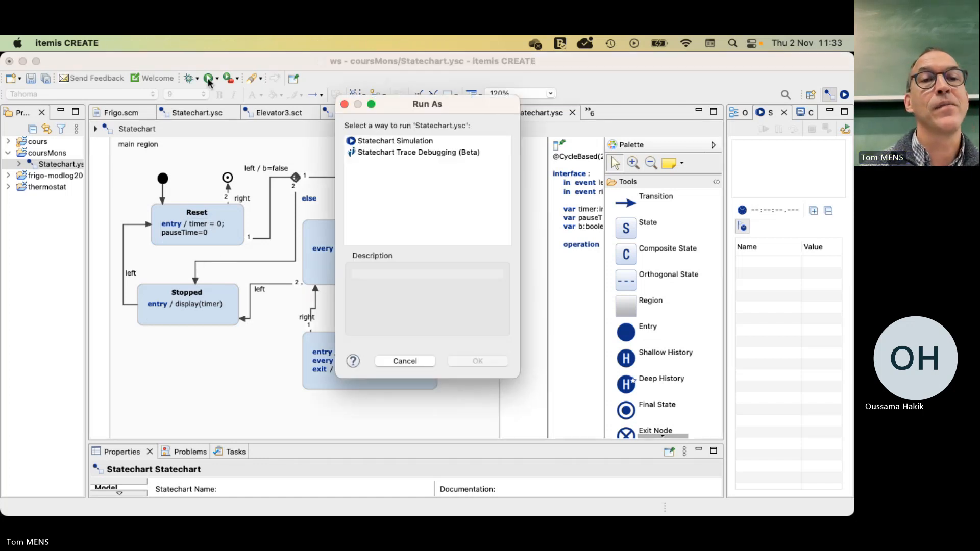
pyautogui.click(366, 142)
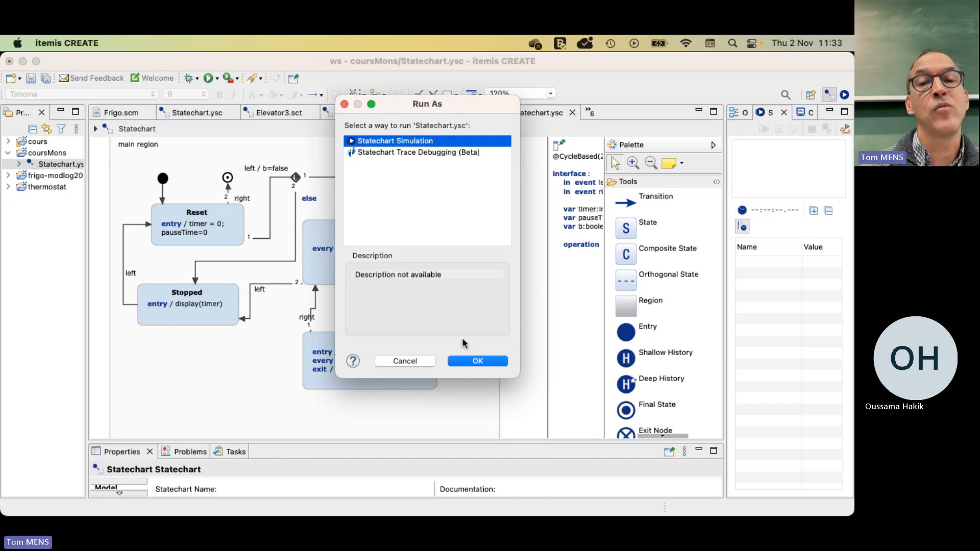
pyautogui.click(482, 360)
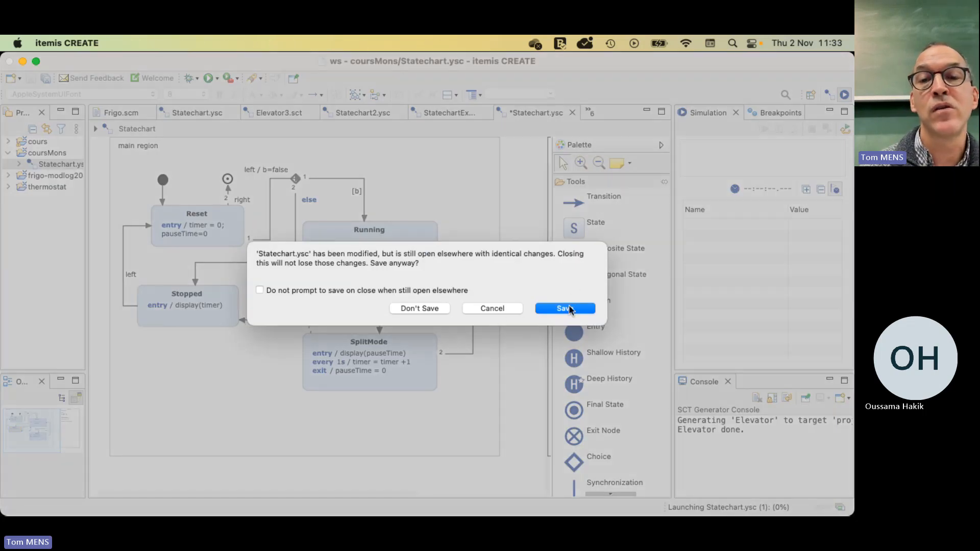
pyautogui.click(565, 309)
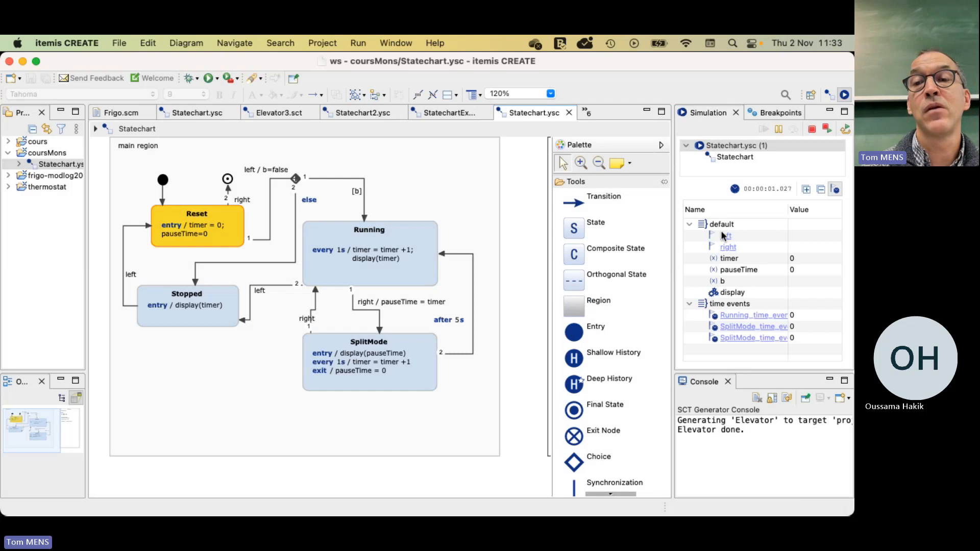
pyautogui.click(725, 236)
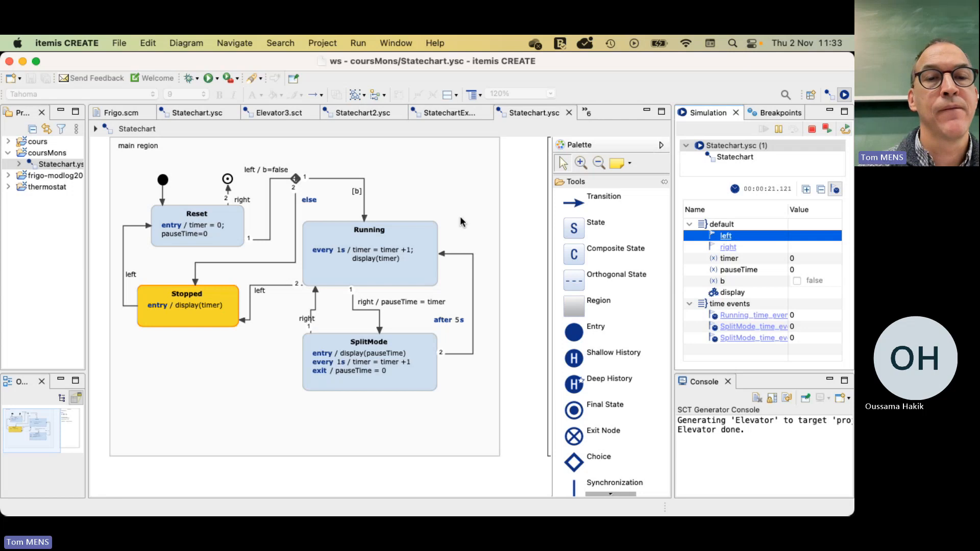
pyautogui.click(812, 129)
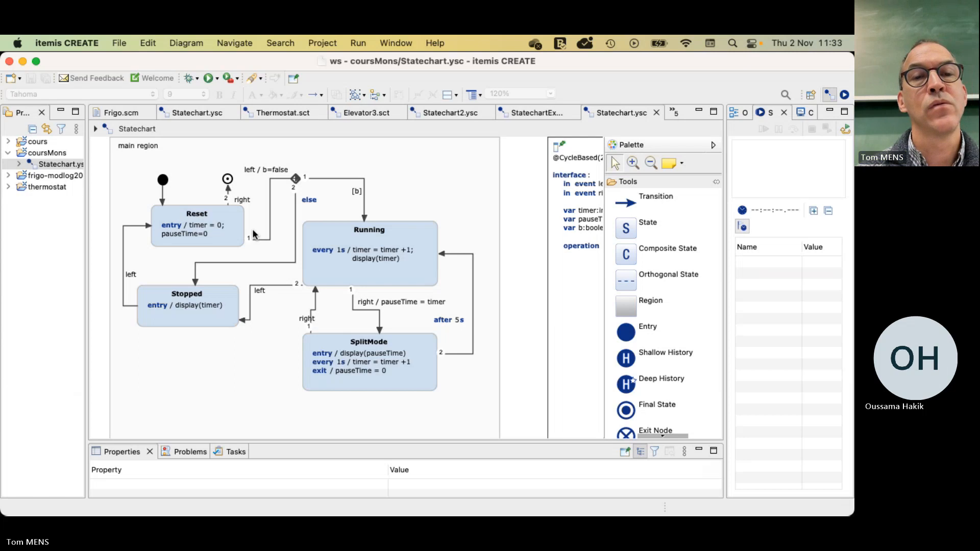
# Step: Delete the [b] transition from the choice to Running and the left / b=false transition from Reset to the choice
pyautogui.click(360, 179)
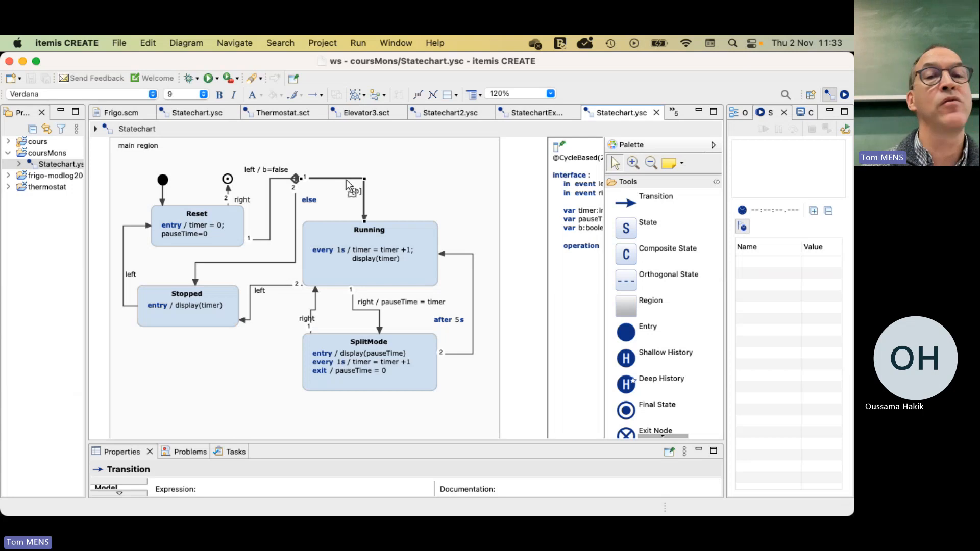
pyautogui.rightClick(341, 177)
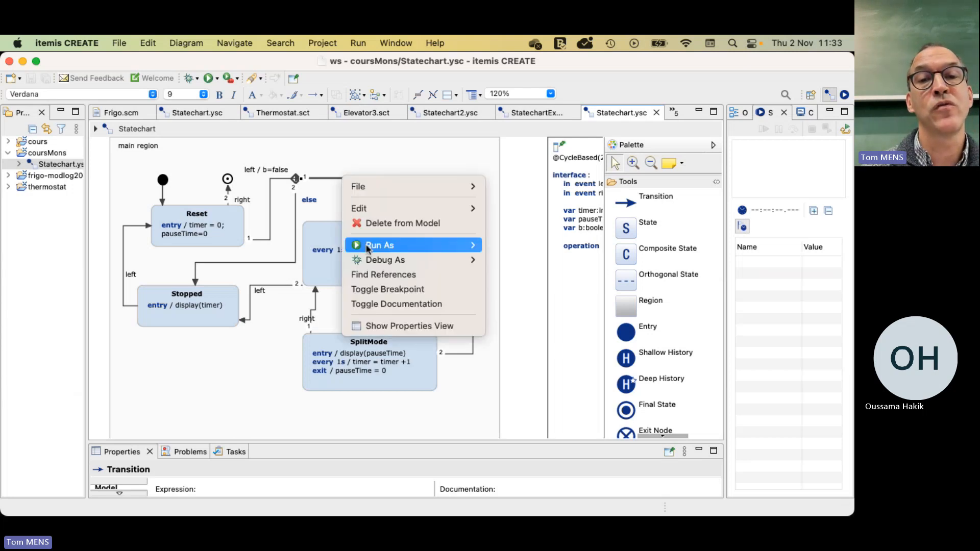
pyautogui.click(367, 223)
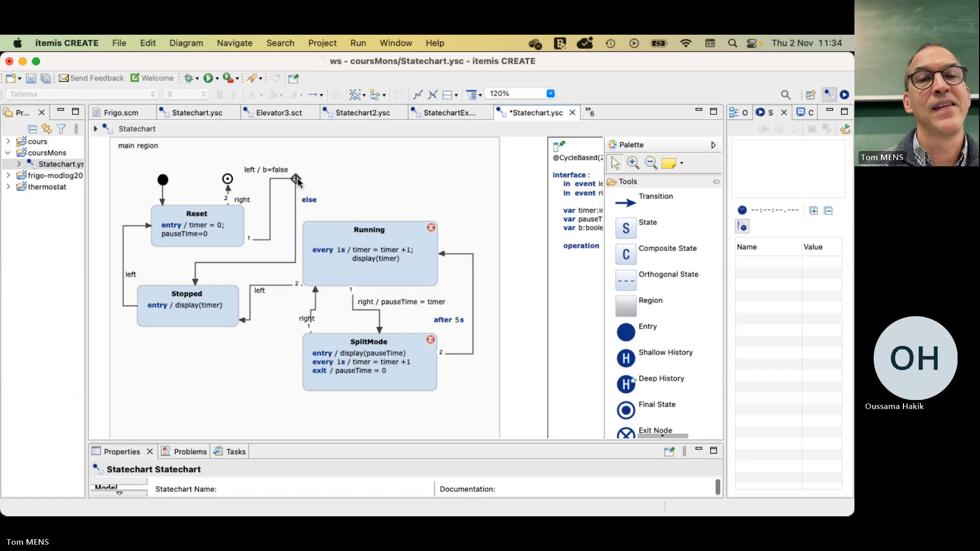
pyautogui.rightClick(297, 177)
pyautogui.click(332, 222)
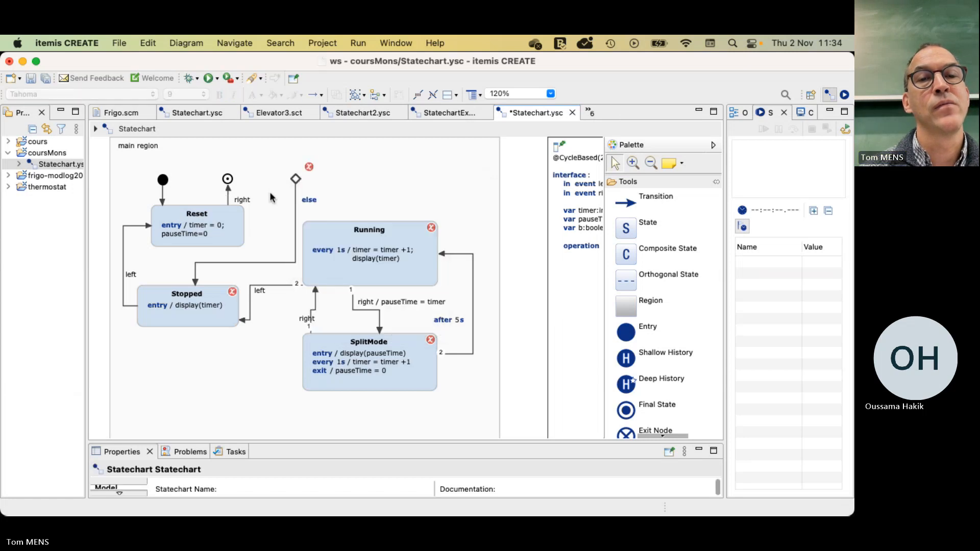
# Step: Delete the else transition from the choice to Stopped, together with the choice node itself
pyautogui.rightClick(297, 194)
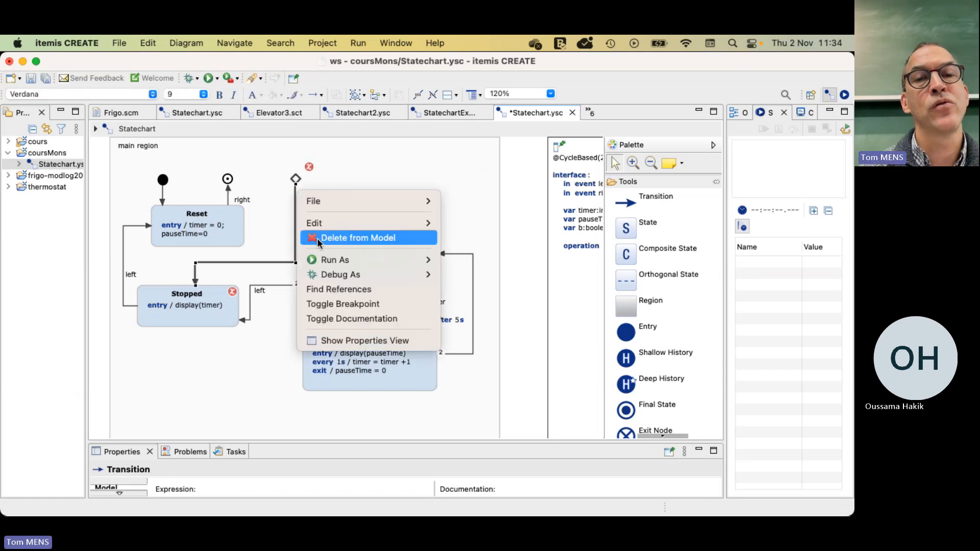
pyautogui.click(331, 236)
pyautogui.click(295, 180)
pyautogui.rightClick(295, 183)
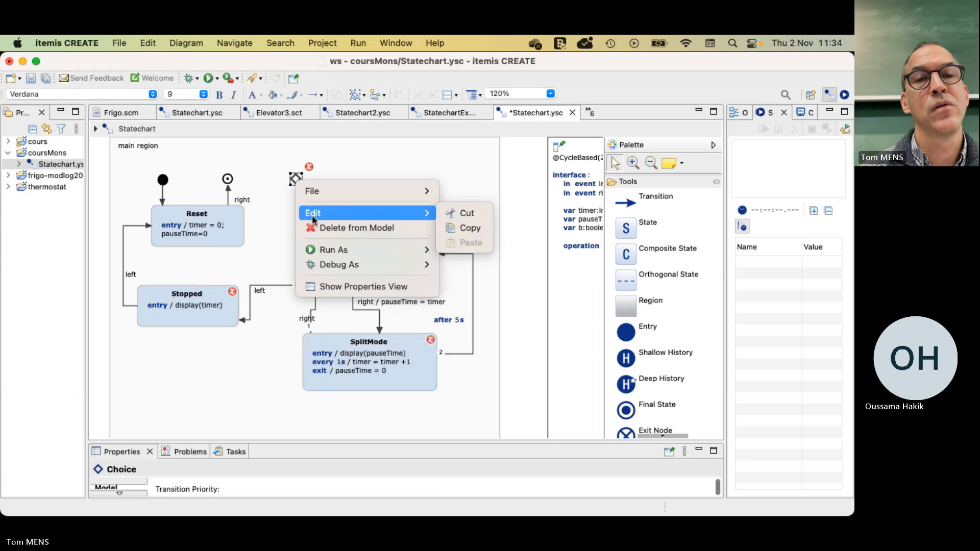
pyautogui.click(320, 229)
# Step: Draw a transition from Reset directly to Running and label it left
pyautogui.click(655, 201)
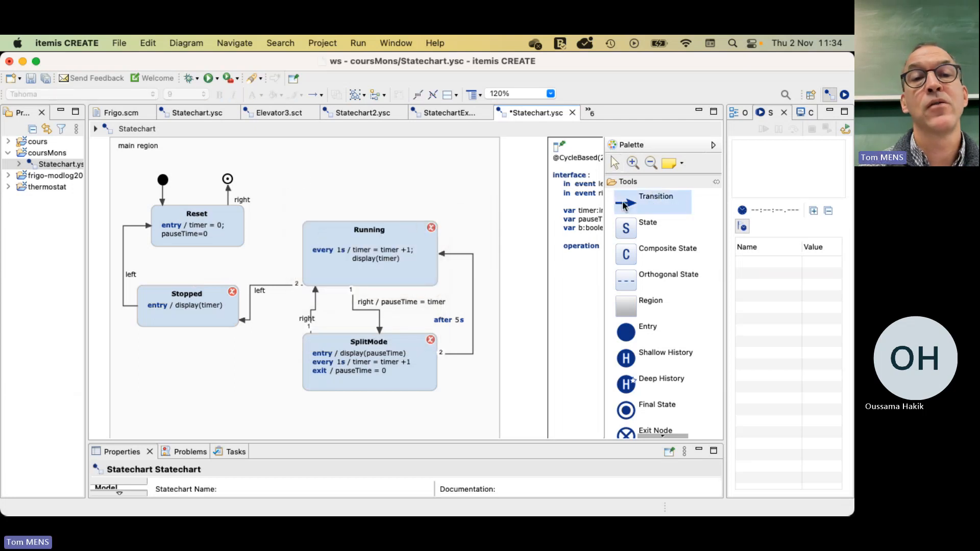
pyautogui.click(258, 229)
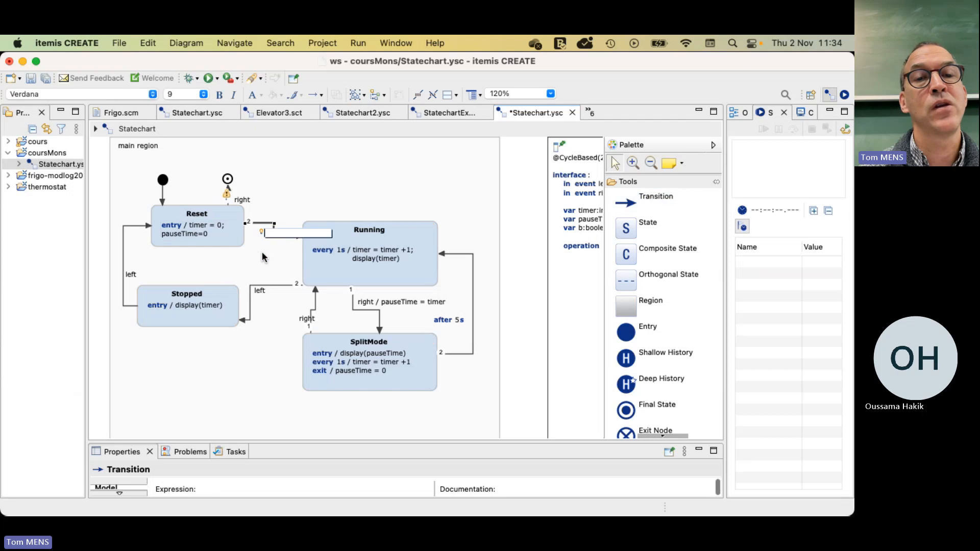
pyautogui.click(263, 254)
pyautogui.click(277, 237)
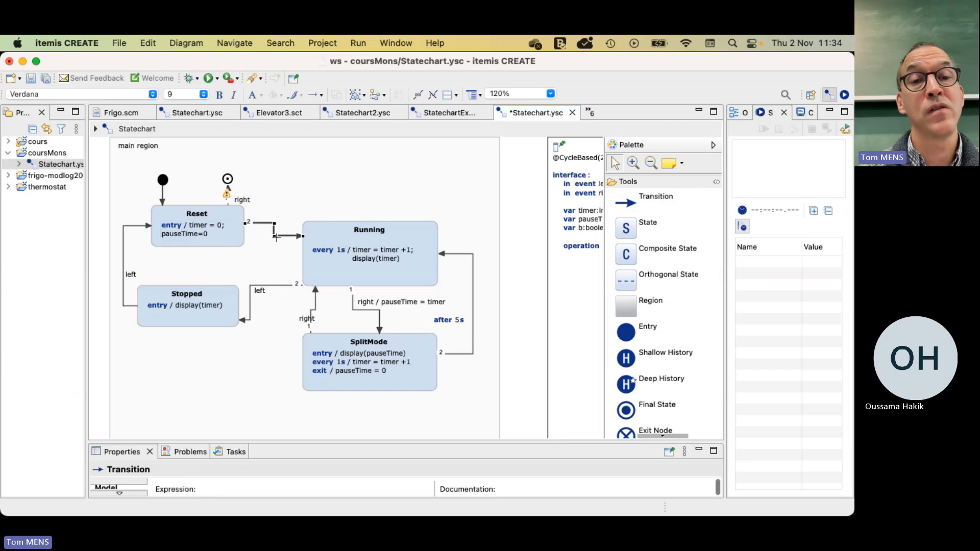
pyautogui.click(274, 246)
pyautogui.click(284, 238)
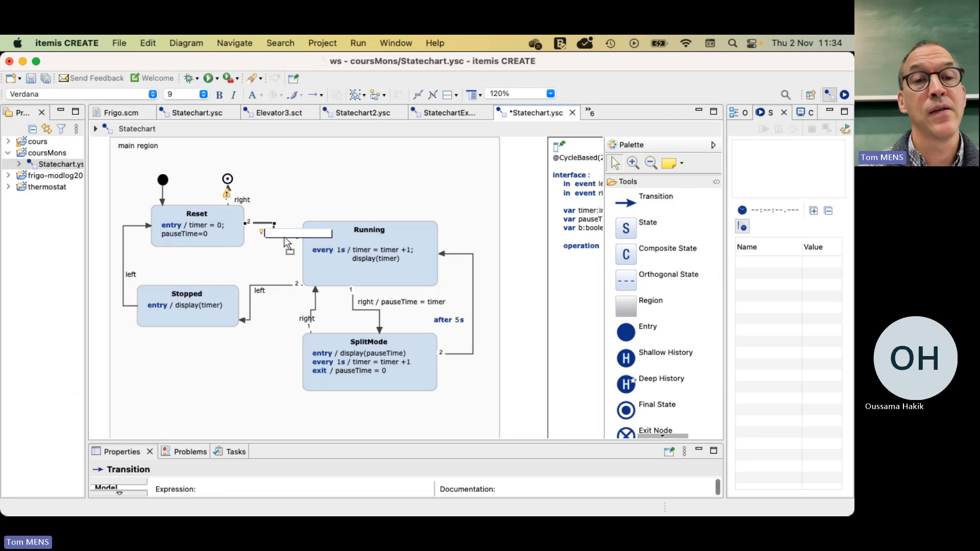
pyautogui.write('left')
pyautogui.click(266, 260)
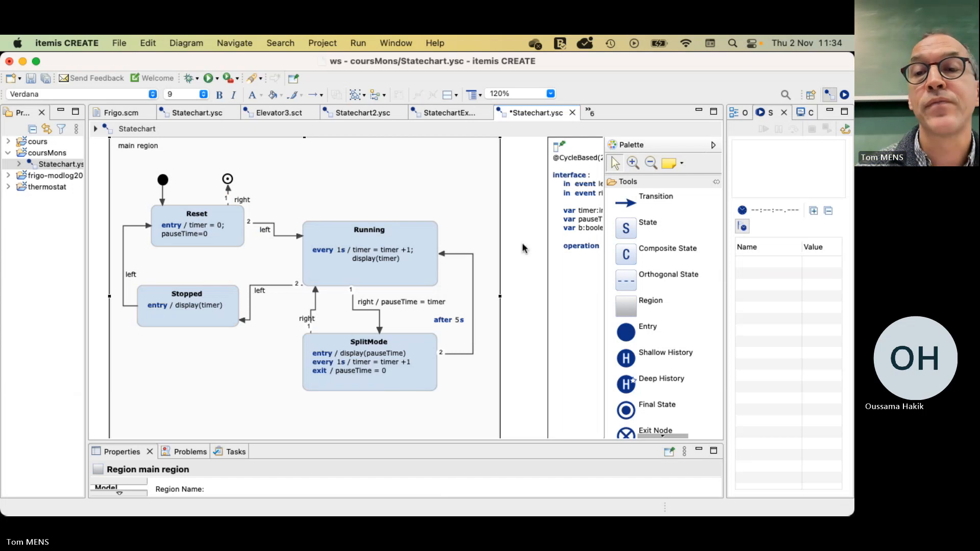
# Step: Add a composite state to the main region above Running and enlarge it downwards past the bottom of SplitMode
pyautogui.click(629, 261)
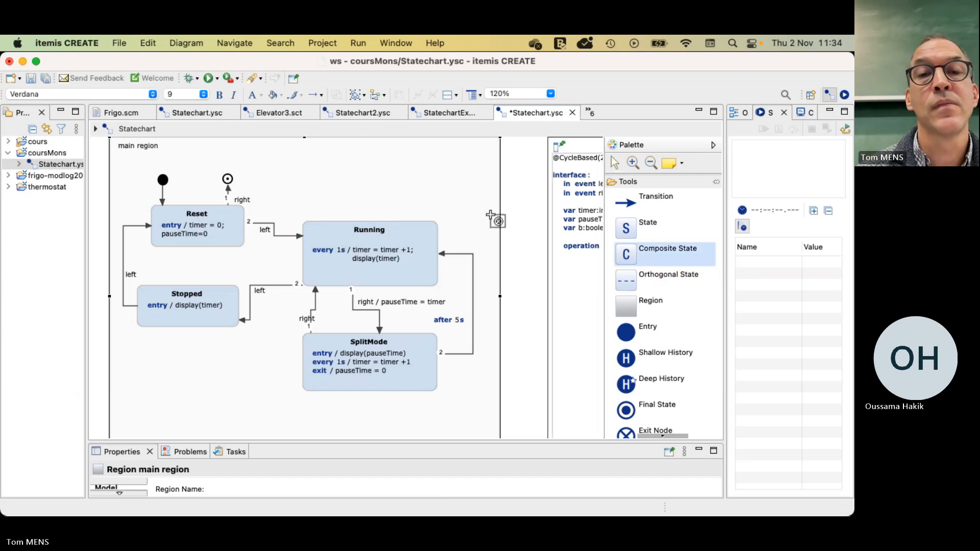
pyautogui.click(413, 162)
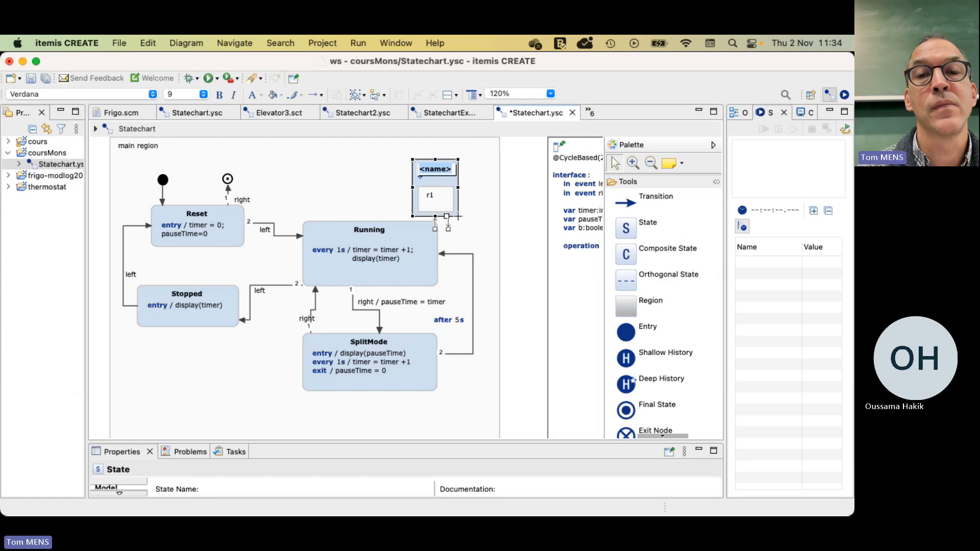
pyautogui.moveTo(458, 216); pyautogui.dragTo(536, 429)
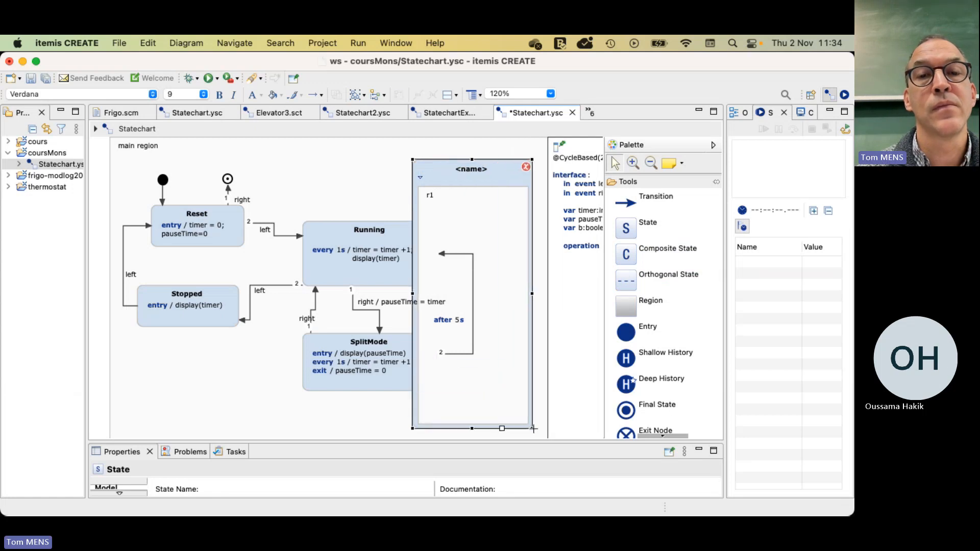
# Step: Move Running and SplitMode into region r1 of the composite state and widen the composite leftwards to enclose both states completely
pyautogui.moveTo(322, 233); pyautogui.dragTo(446, 235)
pyautogui.moveTo(309, 348); pyautogui.dragTo(435, 353)
pyautogui.click(424, 173)
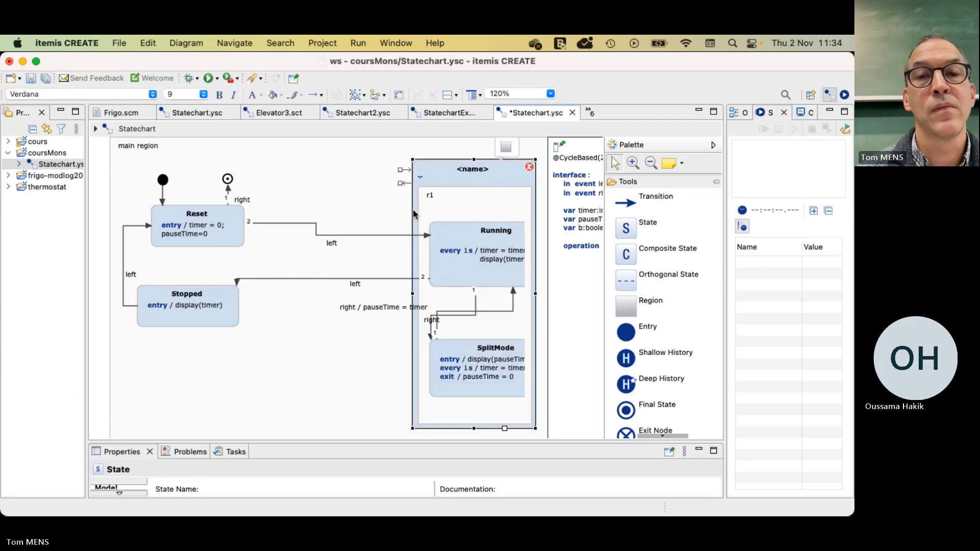
pyautogui.moveTo(411, 292); pyautogui.dragTo(302, 284)
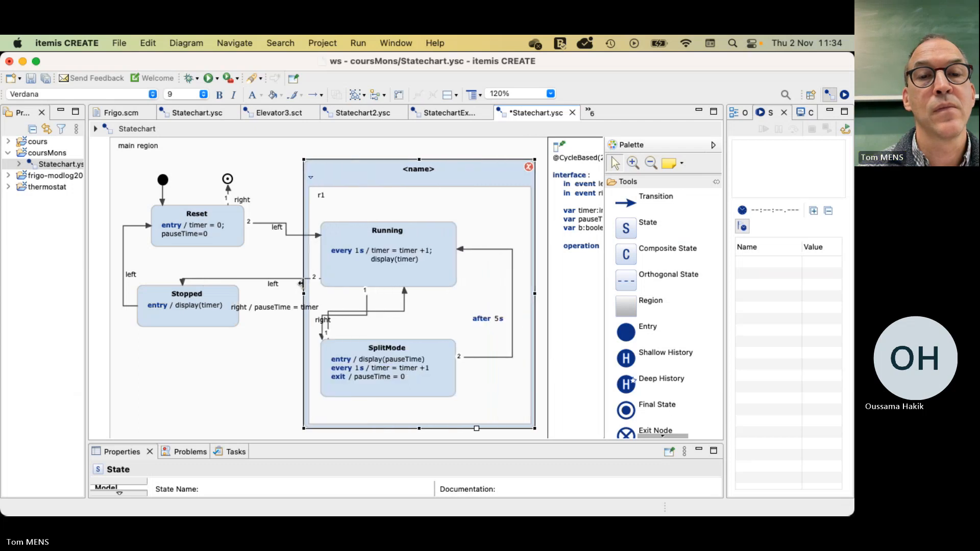
# Step: Separate the two transitions between Running and SplitMode, shifting the SplitMode-to-Running one right and placing the right / pauseTime = timer label beneath Running
pyautogui.doubleClick(324, 319)
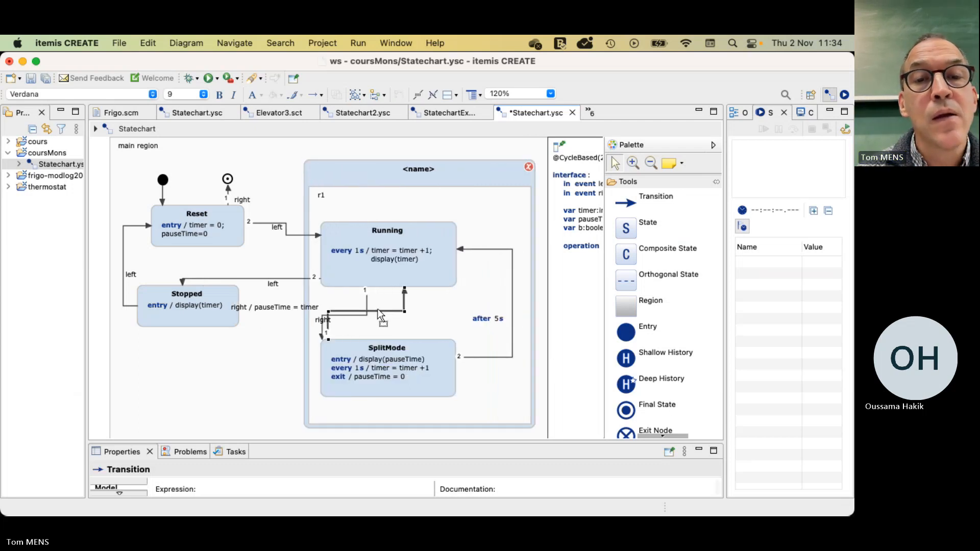
pyautogui.moveTo(329, 340); pyautogui.dragTo(437, 345)
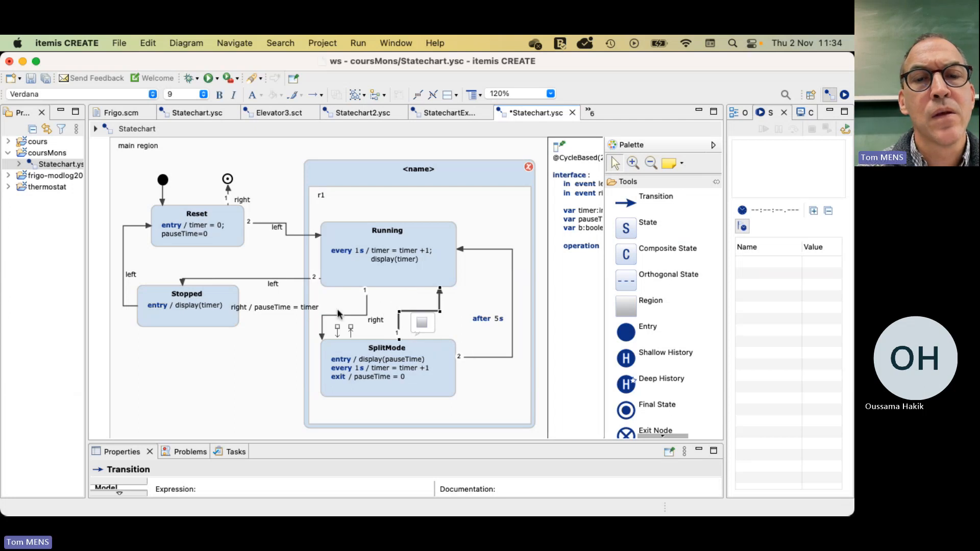
pyautogui.moveTo(289, 308); pyautogui.dragTo(370, 308)
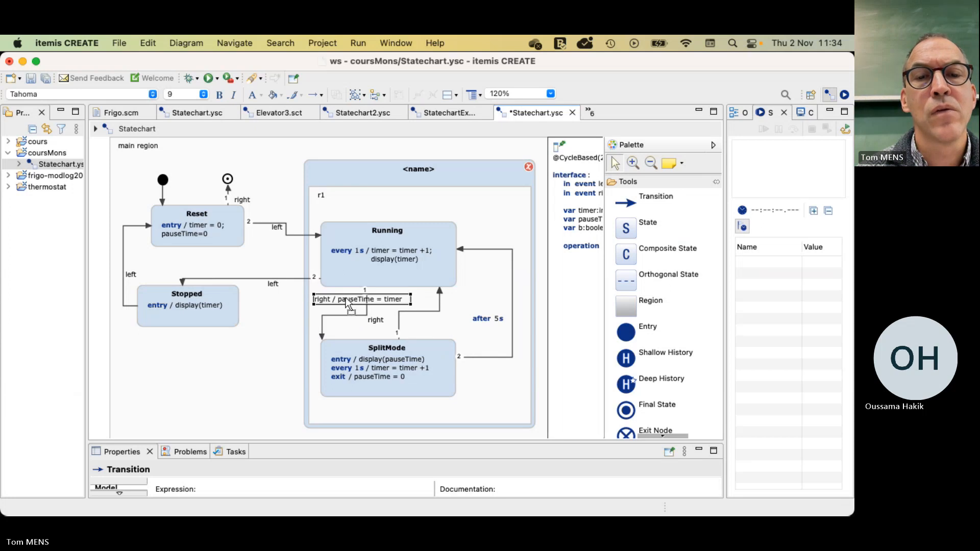
pyautogui.click(347, 302)
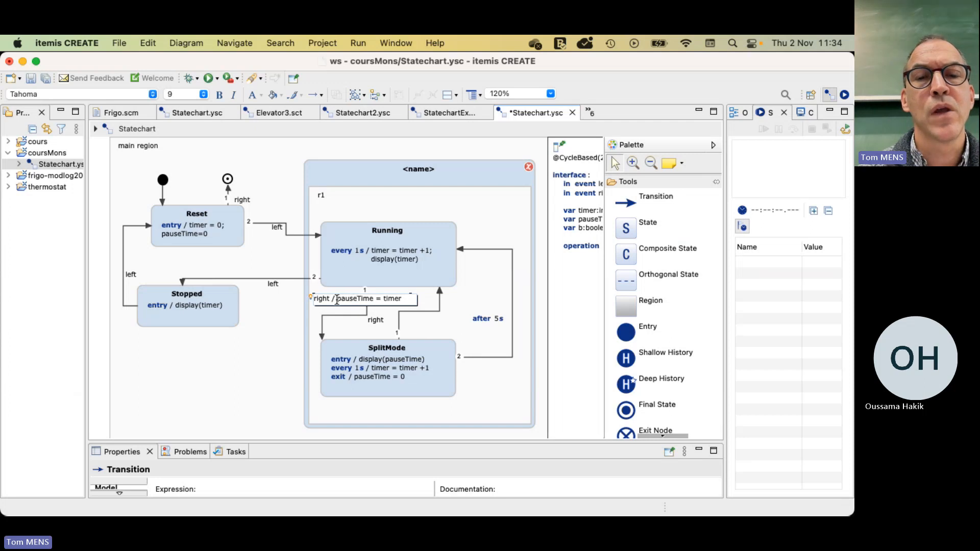
pyautogui.click(300, 349)
pyautogui.click(399, 331)
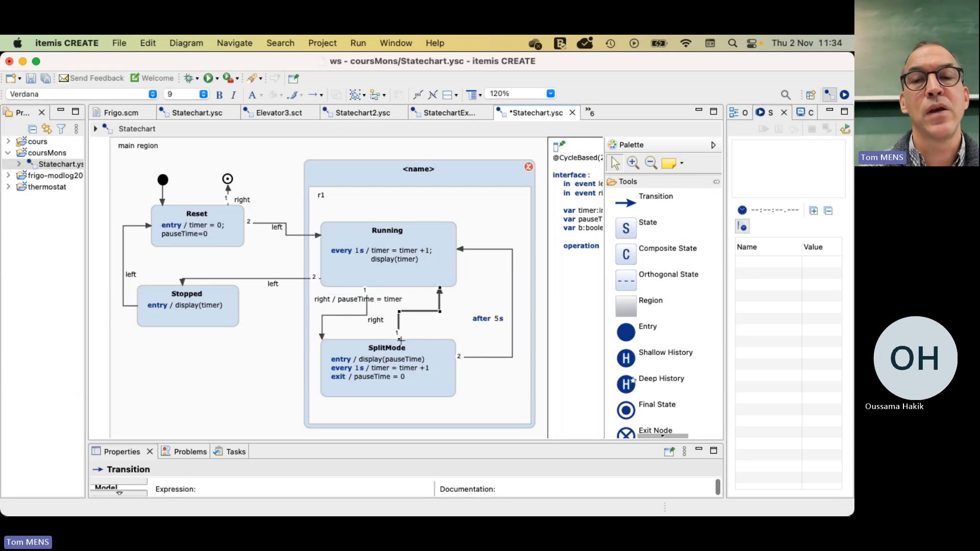
pyautogui.moveTo(403, 341); pyautogui.dragTo(415, 337)
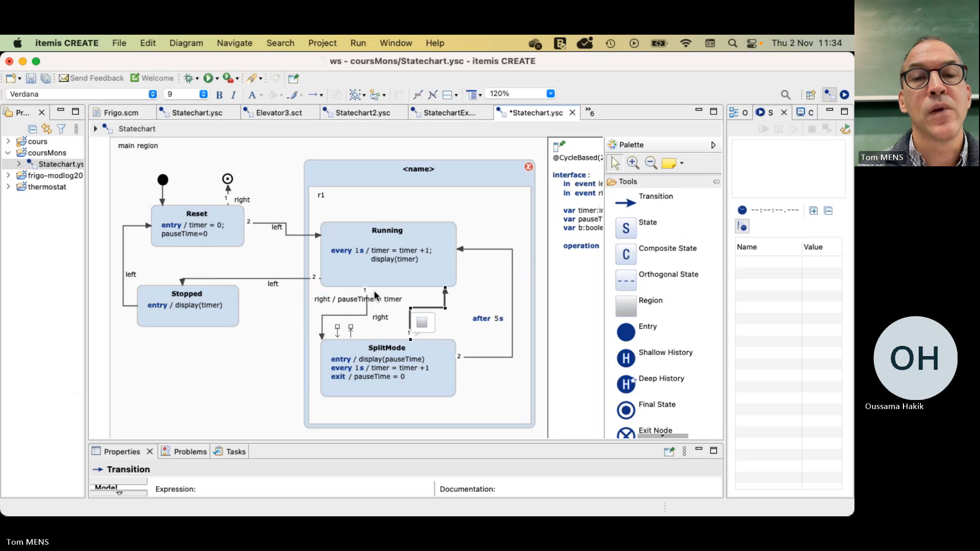
pyautogui.click(262, 401)
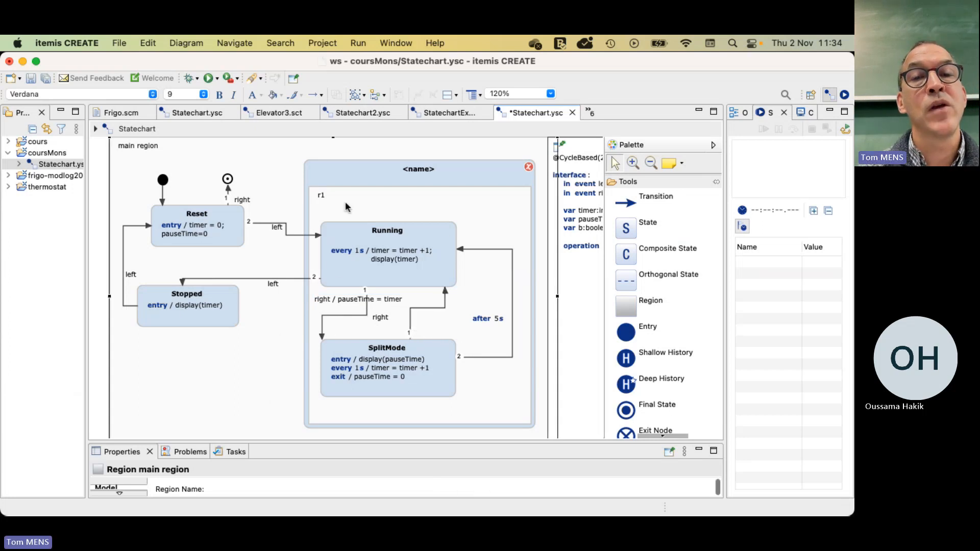
# Step: Shift the composite state slightly left and name it Active
pyautogui.moveTo(388, 172); pyautogui.dragTo(369, 173)
pyautogui.click(400, 171)
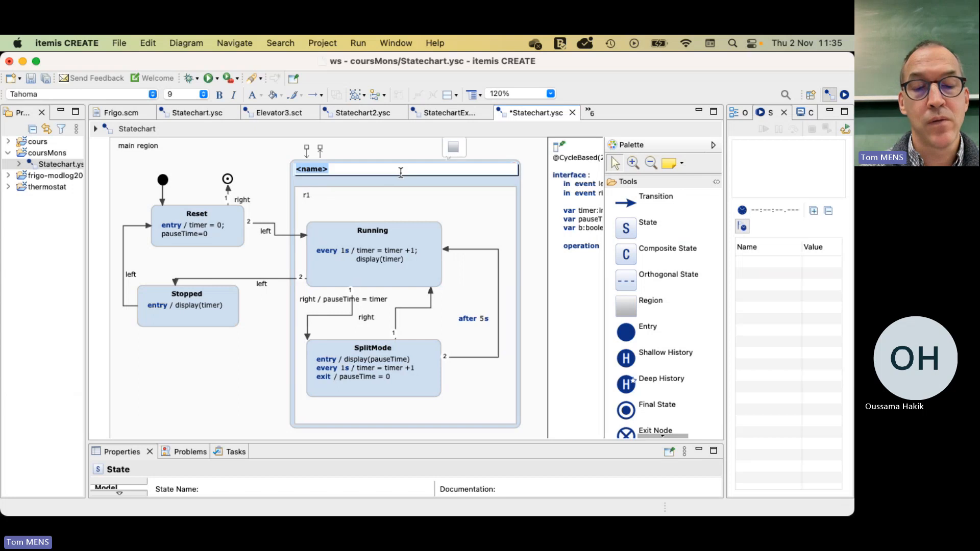
pyautogui.write('Compost')
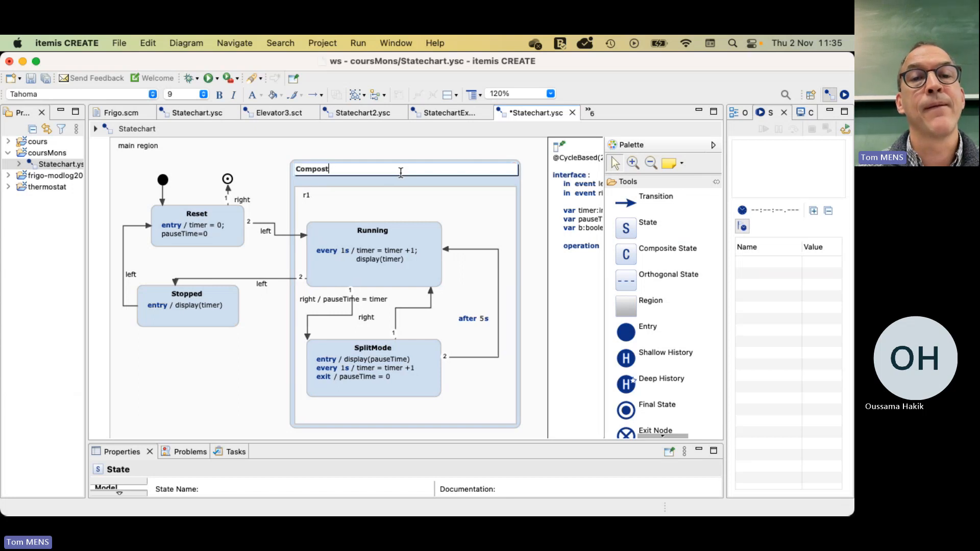
pyautogui.press('BackSpace')
pyautogui.press('BackSpace')
pyautogui.press('BackSpace')
pyautogui.press('BackSpace')
pyautogui.press('BackSpace')
pyautogui.write('Active')
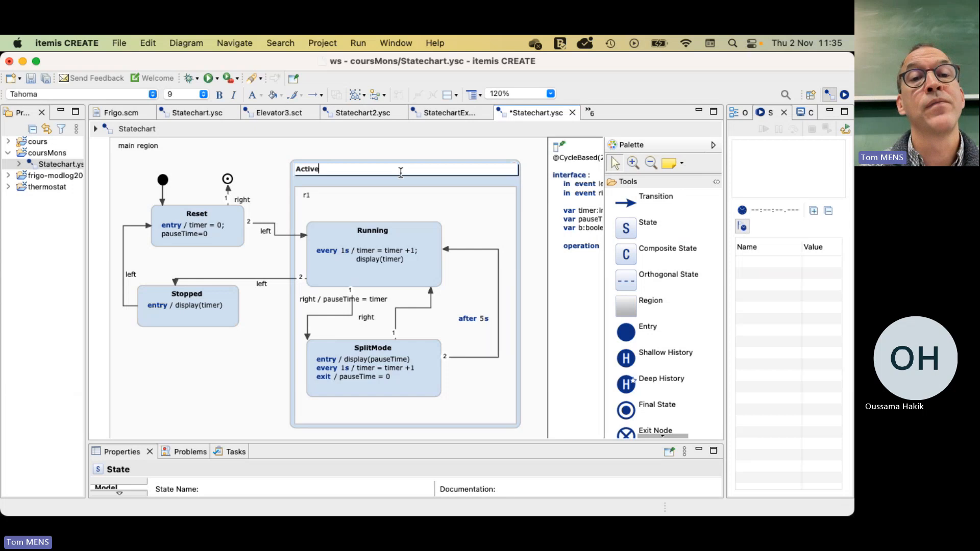
pyautogui.click(271, 152)
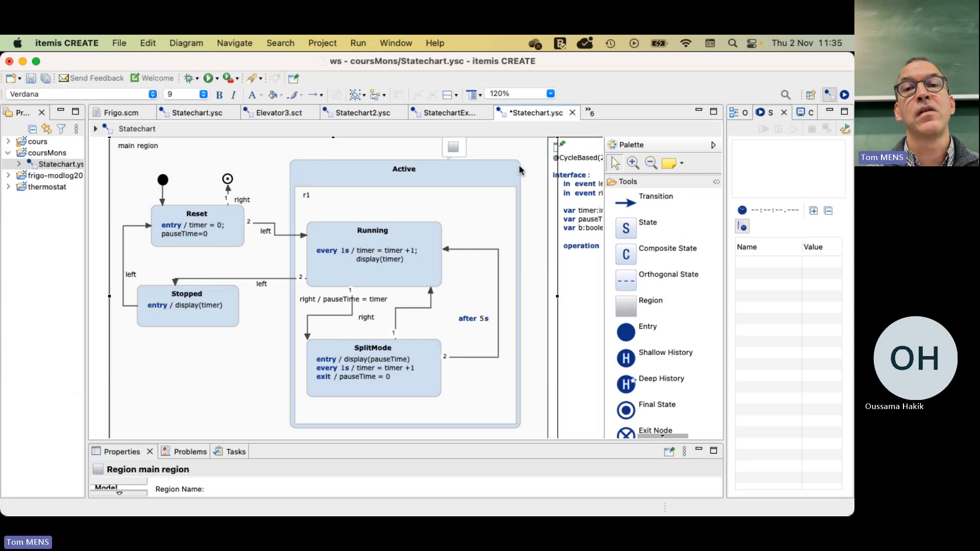
# Step: Inspect the Active state's inner region r1 and nudge the composite state slightly up and to the right in the main region
pyautogui.moveTo(519, 178)
pyautogui.mouseDown()
pyautogui.moveTo(500, 183)
pyautogui.moveTo(519, 178)
pyautogui.mouseUp()
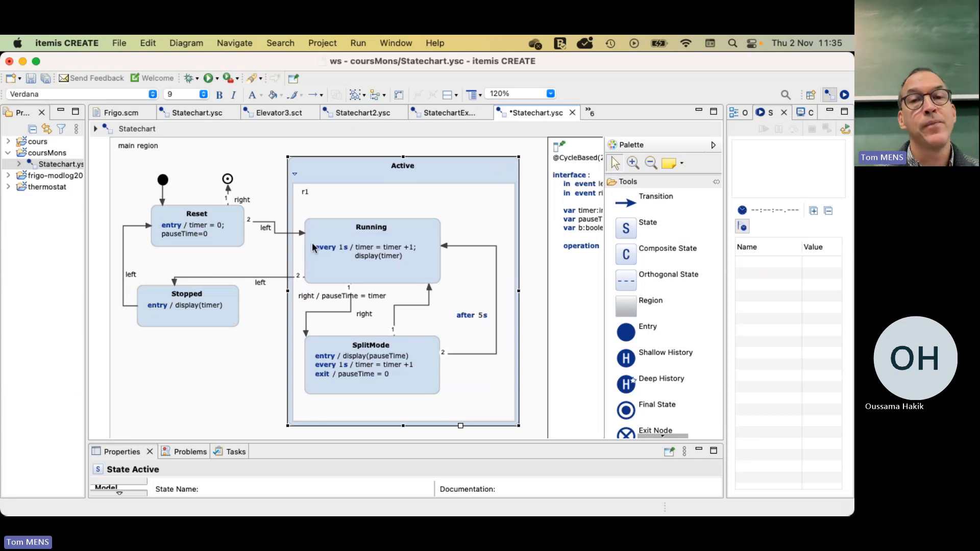
pyautogui.moveTo(367, 175)
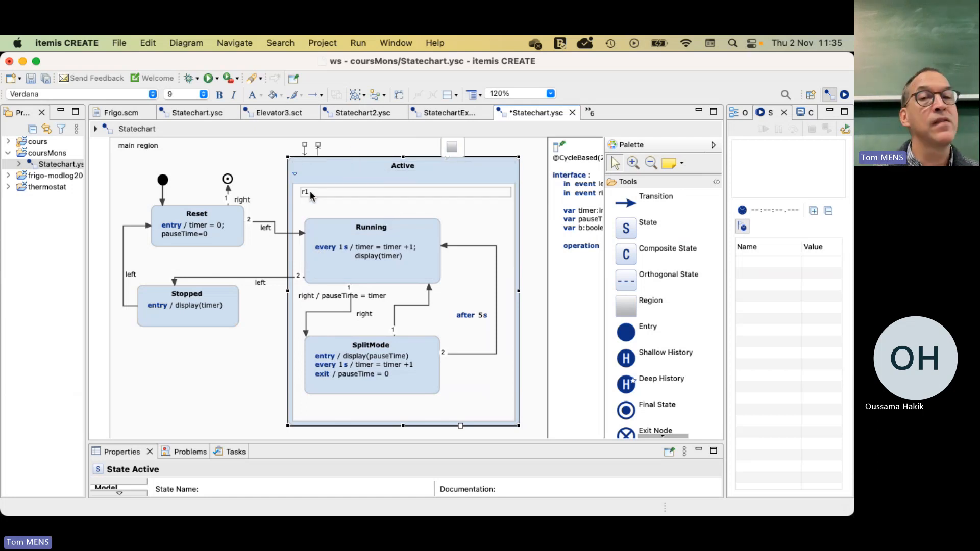
pyautogui.click(513, 213)
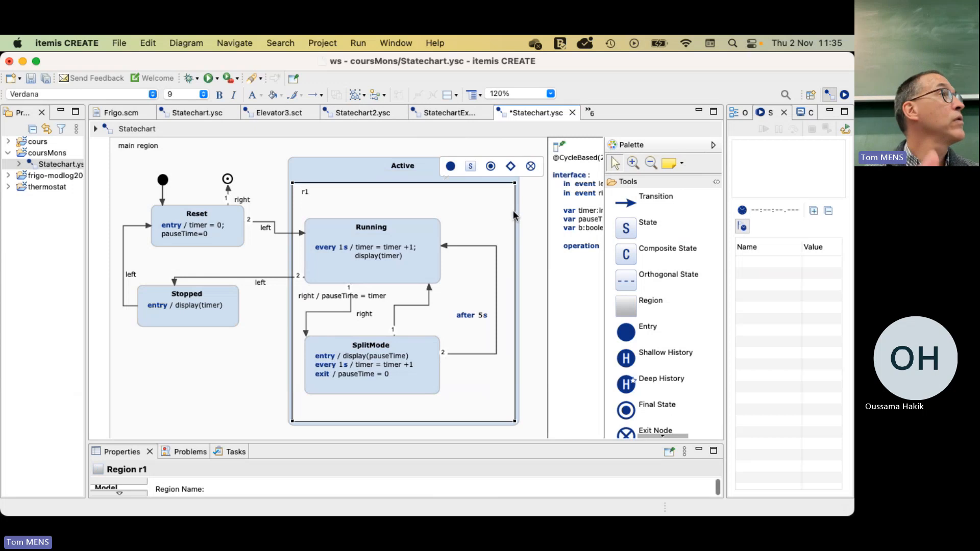
pyautogui.click(305, 193)
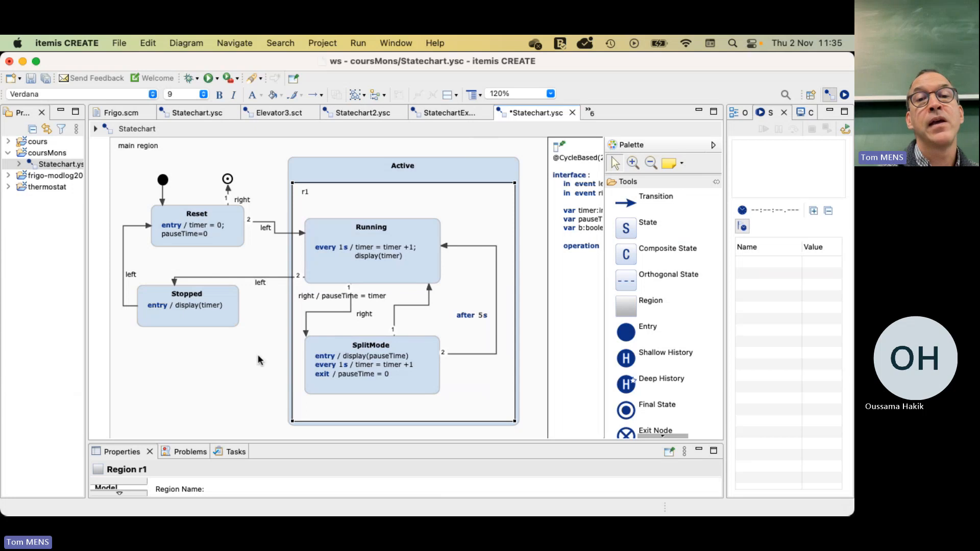
pyautogui.moveTo(510, 177)
pyautogui.mouseDown()
pyautogui.moveTo(520, 180)
pyautogui.moveTo(514, 174)
pyautogui.mouseUp()
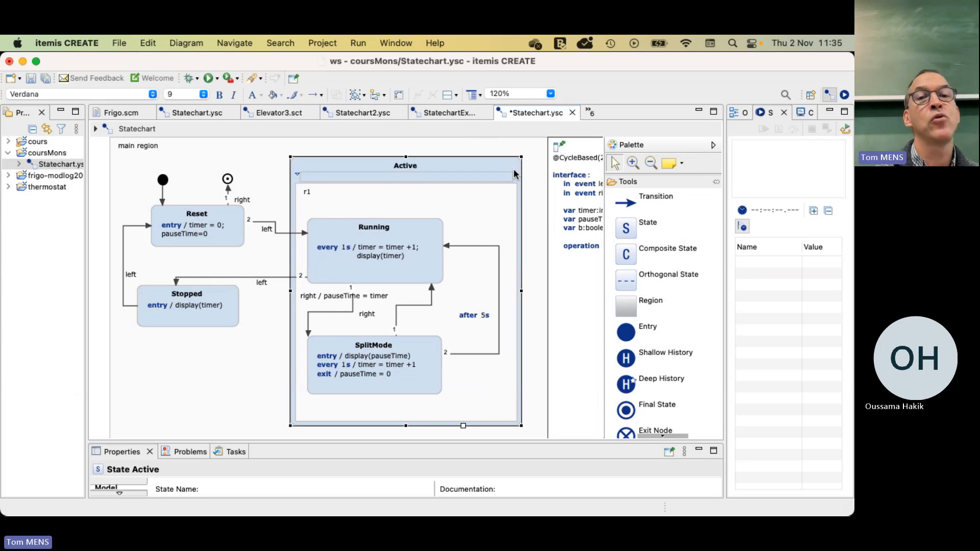
pyautogui.moveTo(514, 169); pyautogui.dragTo(518, 171)
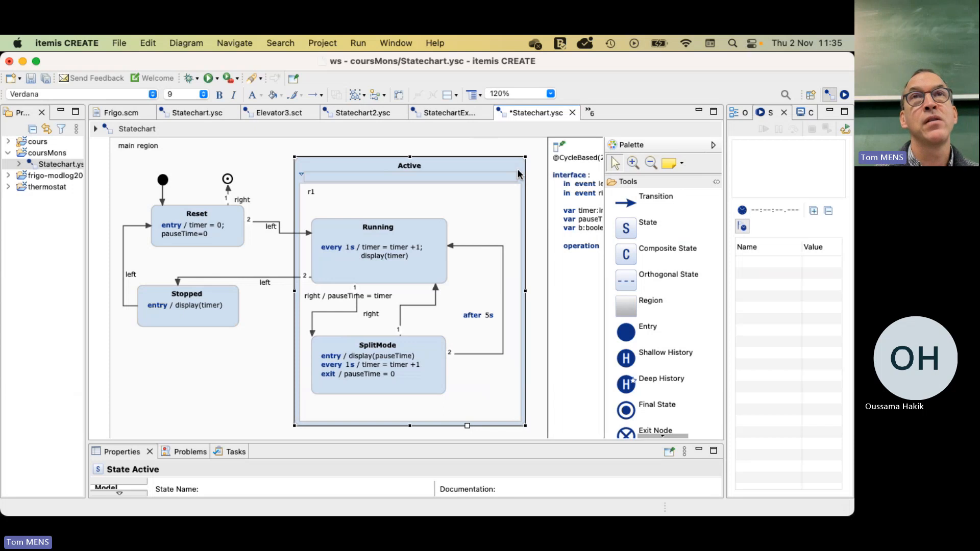
# Step: Examine how the left transitions from Reset and to Stopped cross the border of Active and connect to Running inside it
pyautogui.click(272, 356)
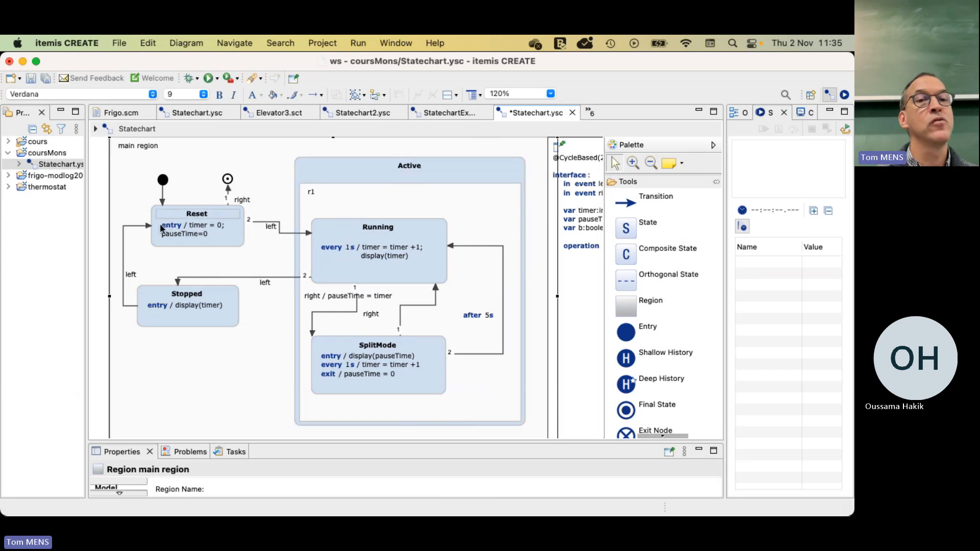
pyautogui.click(474, 164)
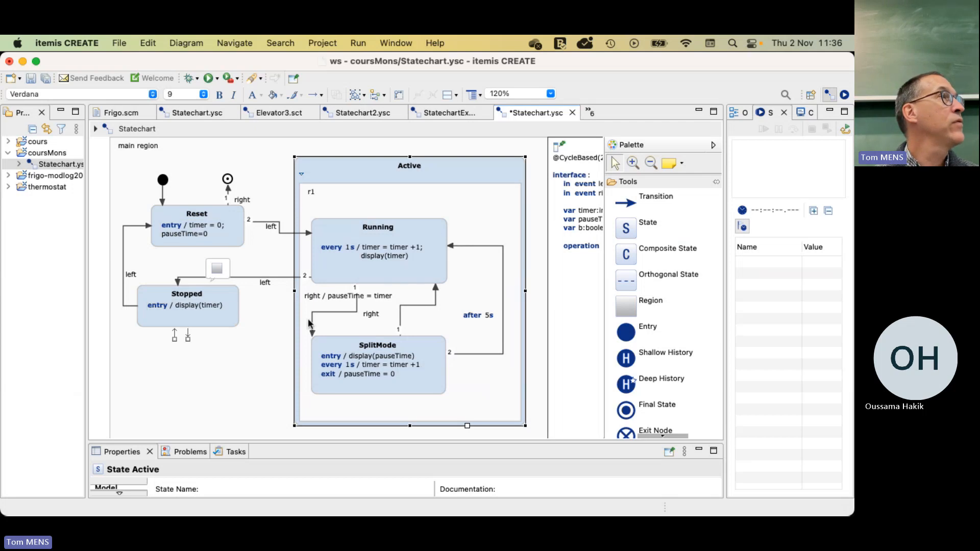
pyautogui.moveTo(308, 320)
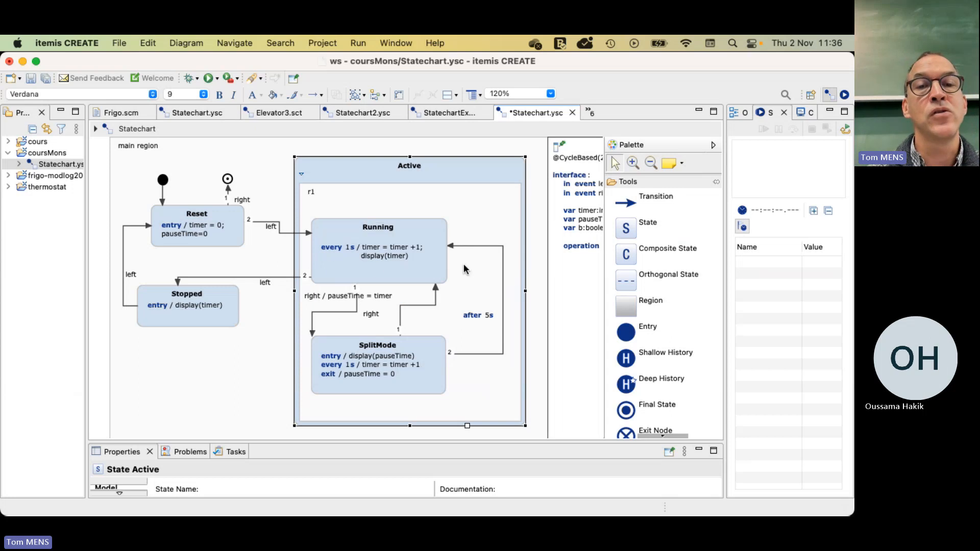
pyautogui.moveTo(378, 335)
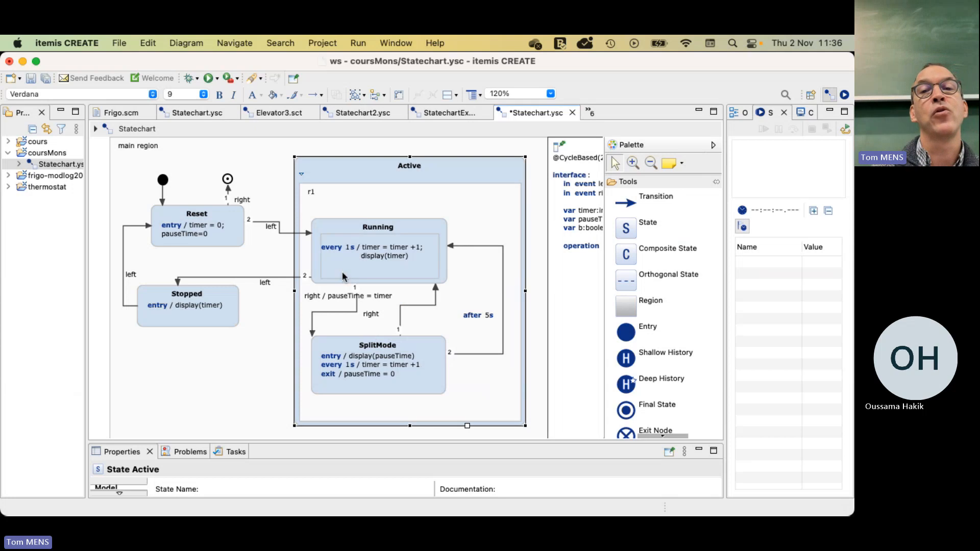
pyautogui.moveTo(495, 170)
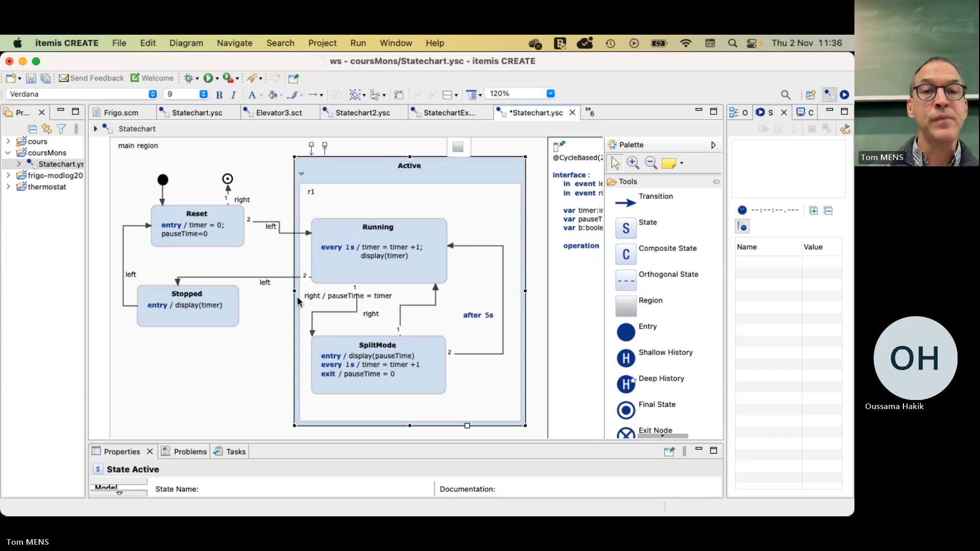
pyautogui.moveTo(298, 302)
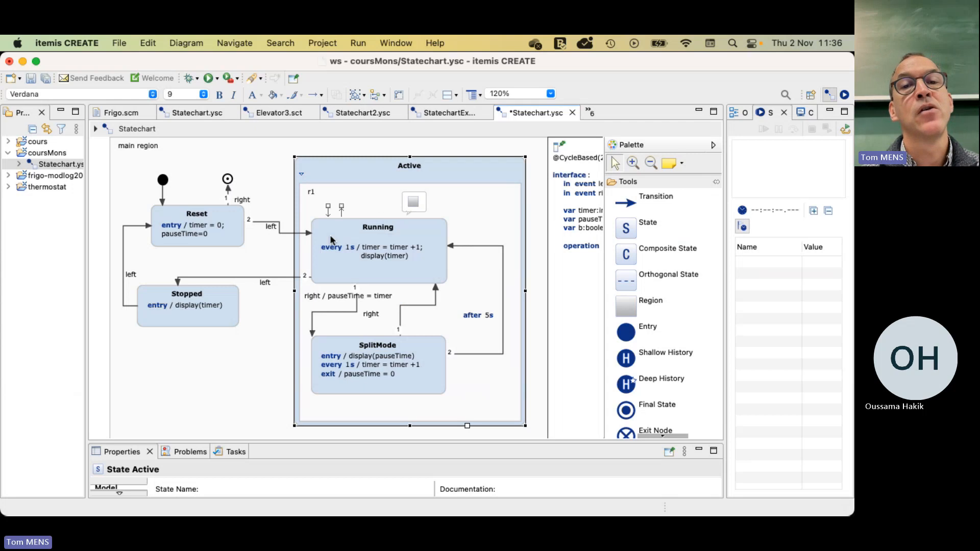
# Step: Add an entry node inside region r1 of Active and connect it to Running with a transition
pyautogui.click(265, 380)
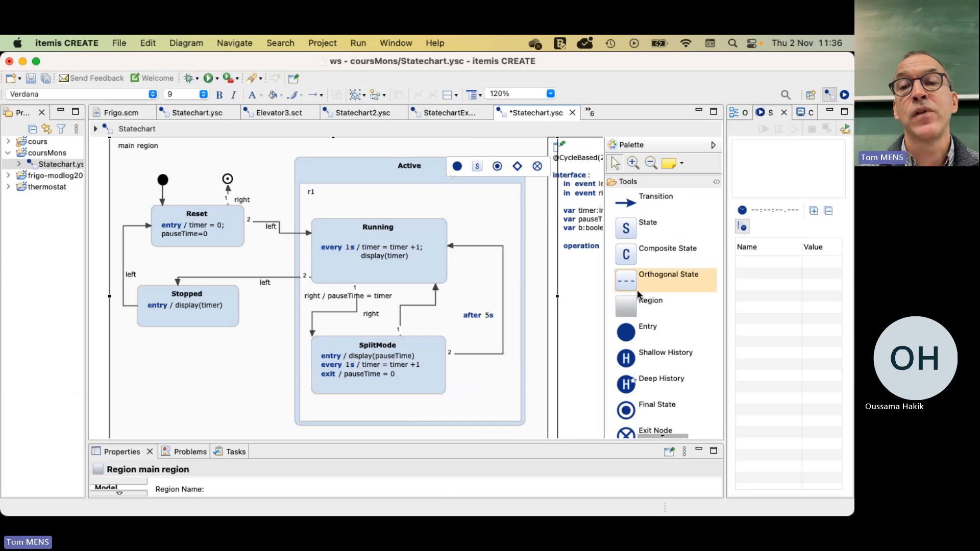
pyautogui.click(644, 331)
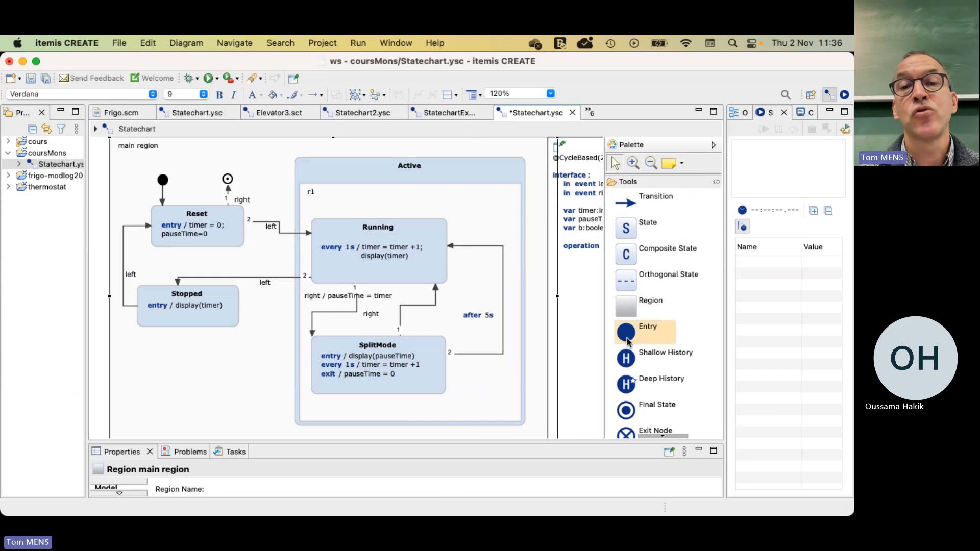
pyautogui.click(470, 203)
pyautogui.click(641, 203)
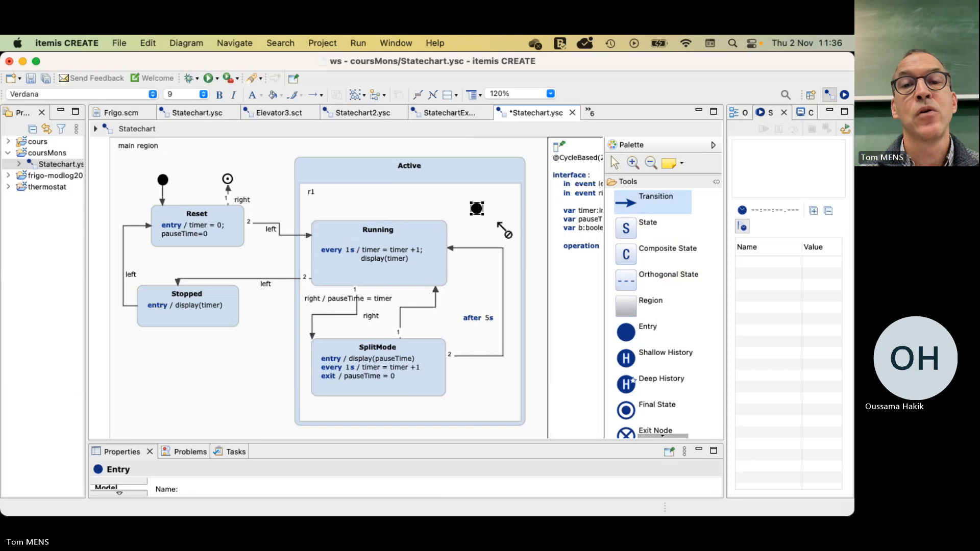
pyautogui.moveTo(477, 209); pyautogui.dragTo(435, 229)
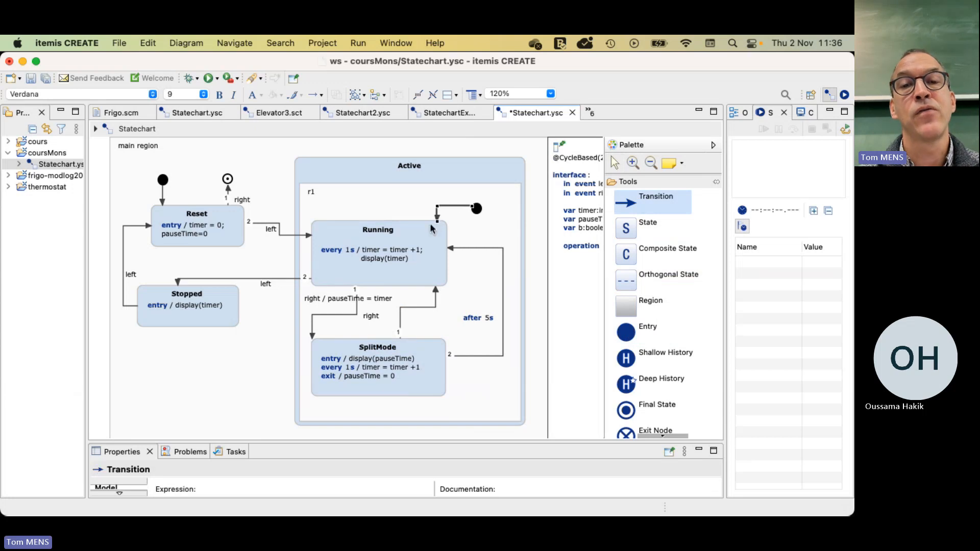
pyautogui.click(537, 227)
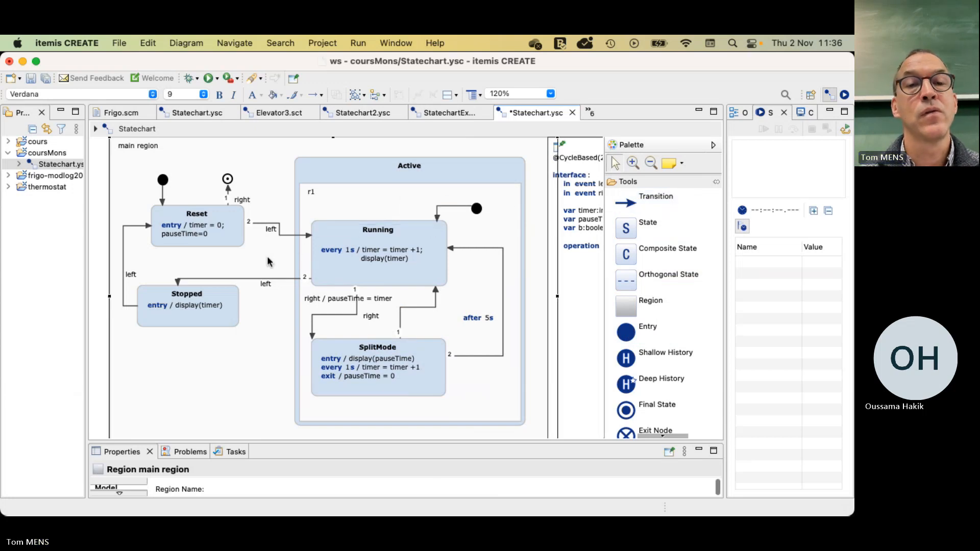
# Step: Retarget Reset's left transition from Running to the border of Active and straighten it into a horizontal line
pyautogui.click(303, 236)
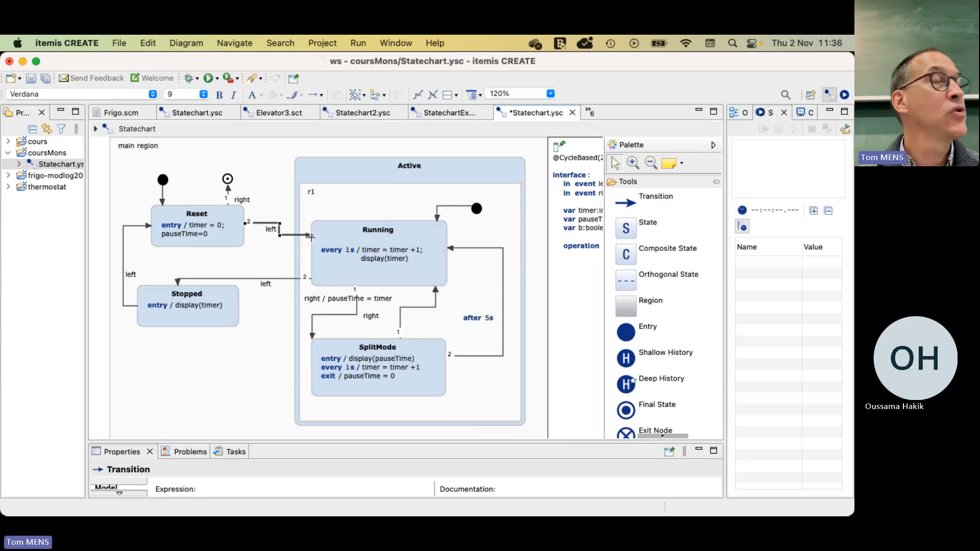
pyautogui.moveTo(310, 236); pyautogui.dragTo(297, 214)
pyautogui.click(268, 246)
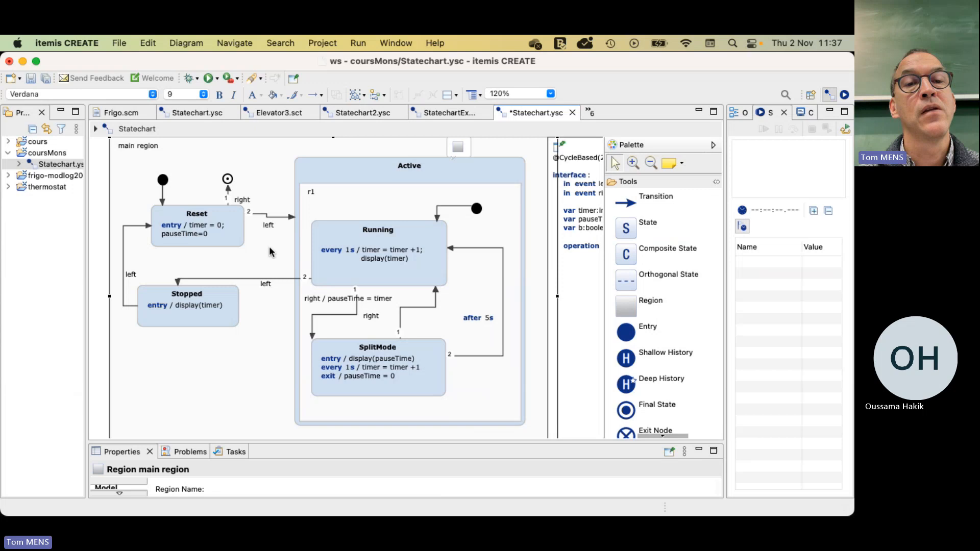
pyautogui.click(261, 220)
pyautogui.moveTo(244, 215); pyautogui.dragTo(245, 218)
pyautogui.click(262, 375)
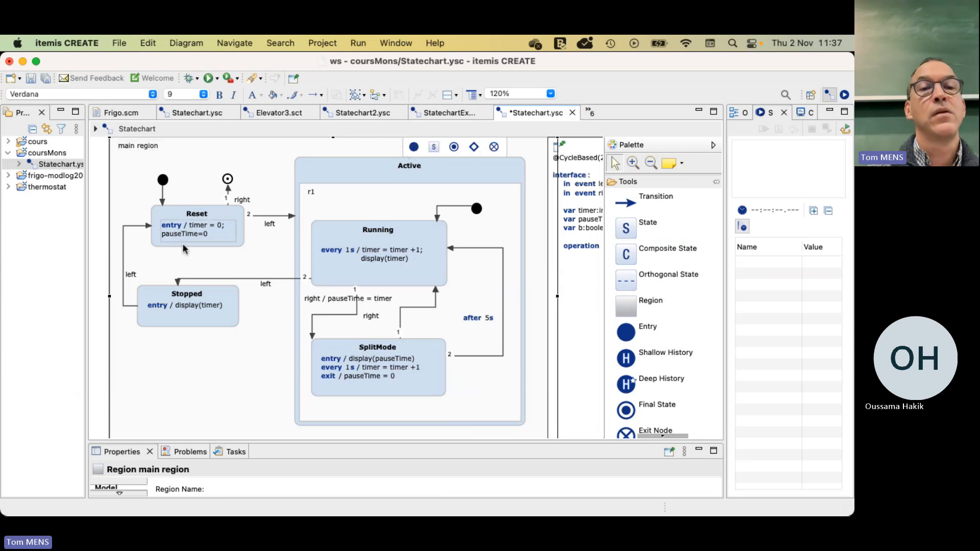
# Step: Save the statechart, run it as a Statechart Simulation and raise the left event from Reset to enter Active
pyautogui.click(208, 78)
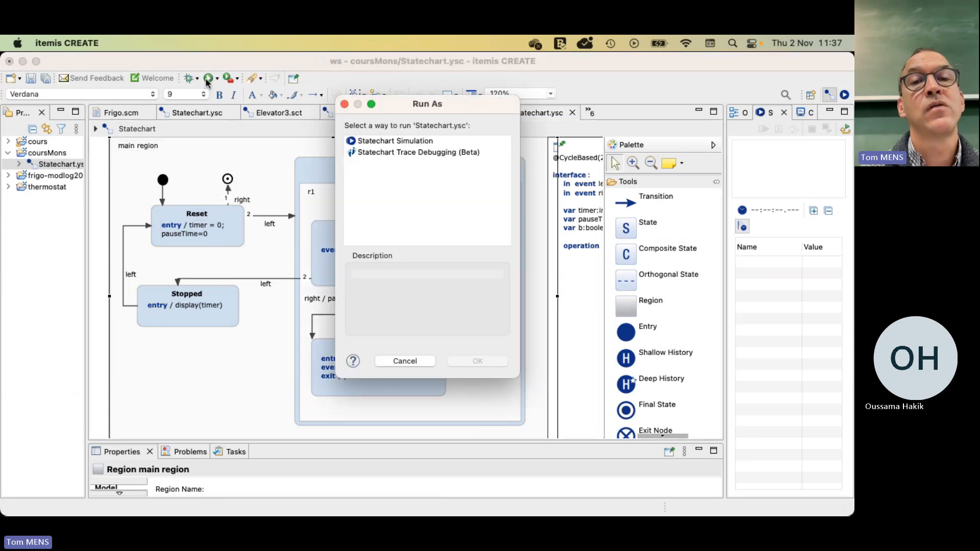
pyautogui.click(412, 143)
pyautogui.click(476, 360)
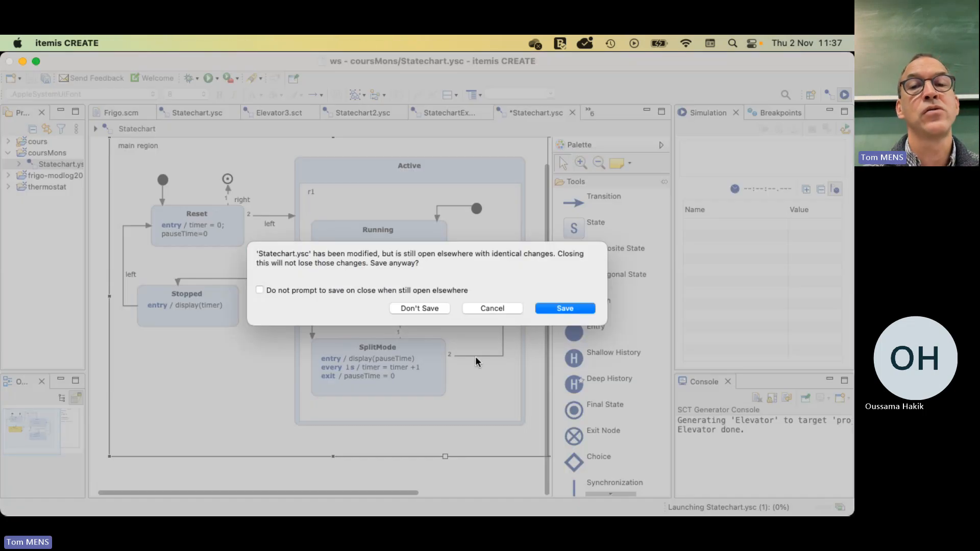
pyautogui.click(565, 309)
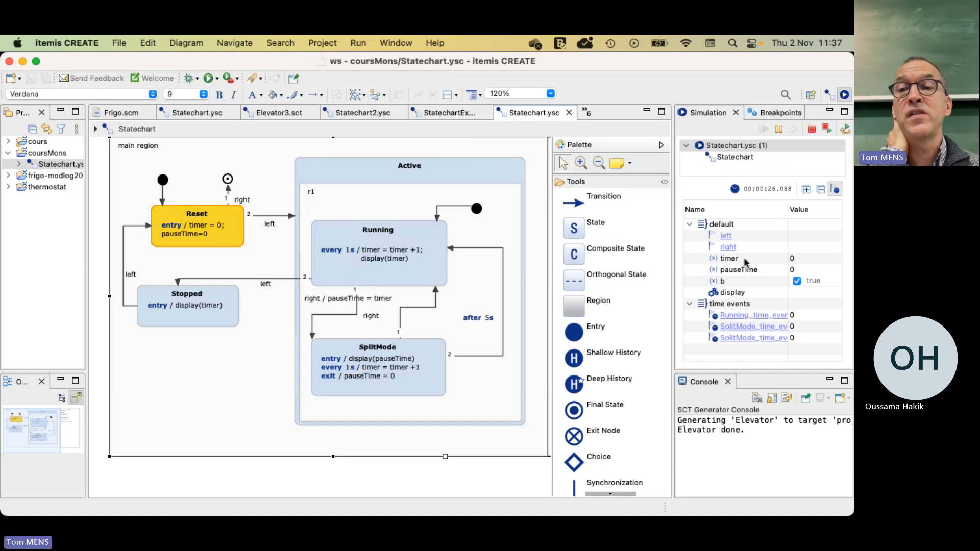
pyautogui.click(726, 235)
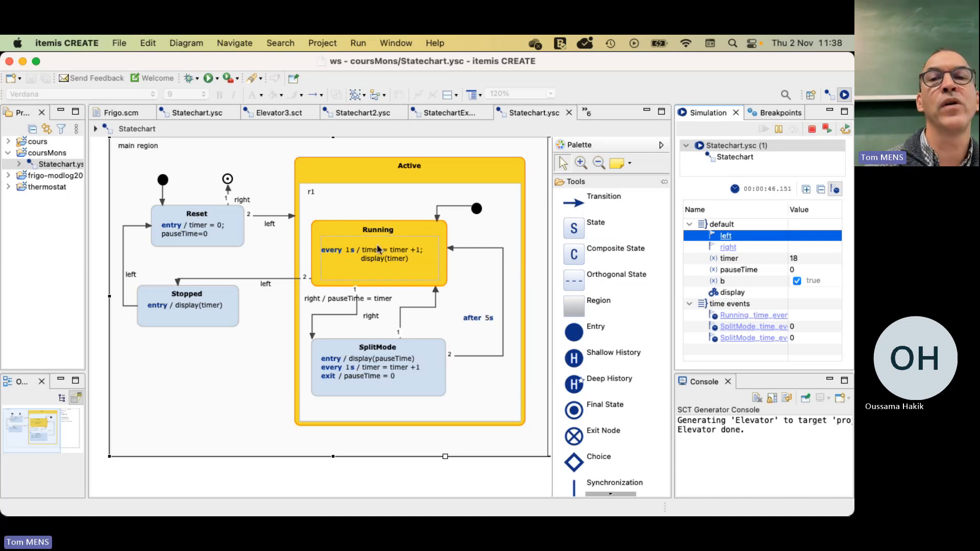
# Step: Terminate the simulation, retarget r1's entry transition to SplitMode and place the entry node beside SplitMode's lower right corner
pyautogui.moveTo(476, 209); pyautogui.dragTo(417, 206)
pyautogui.click(452, 222)
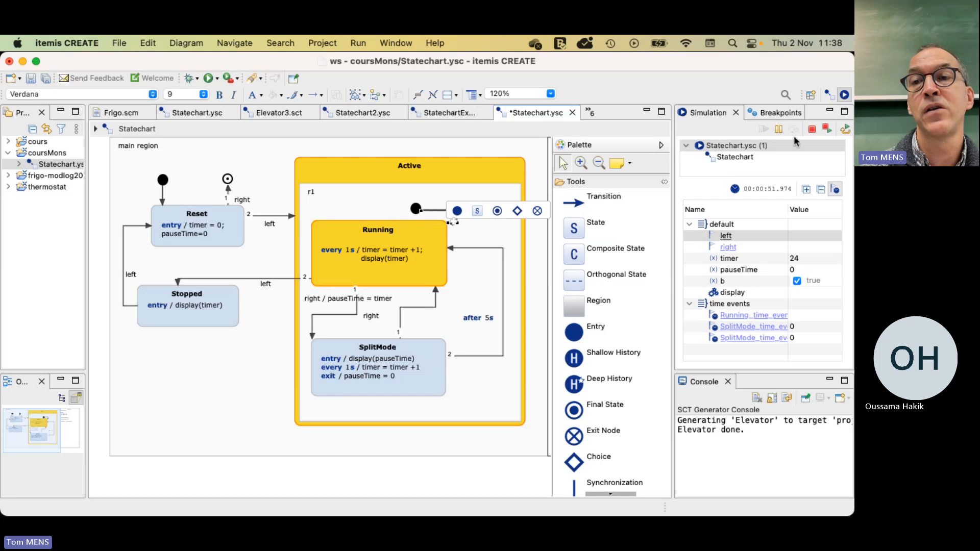
pyautogui.click(812, 129)
pyautogui.moveTo(452, 223); pyautogui.dragTo(437, 339)
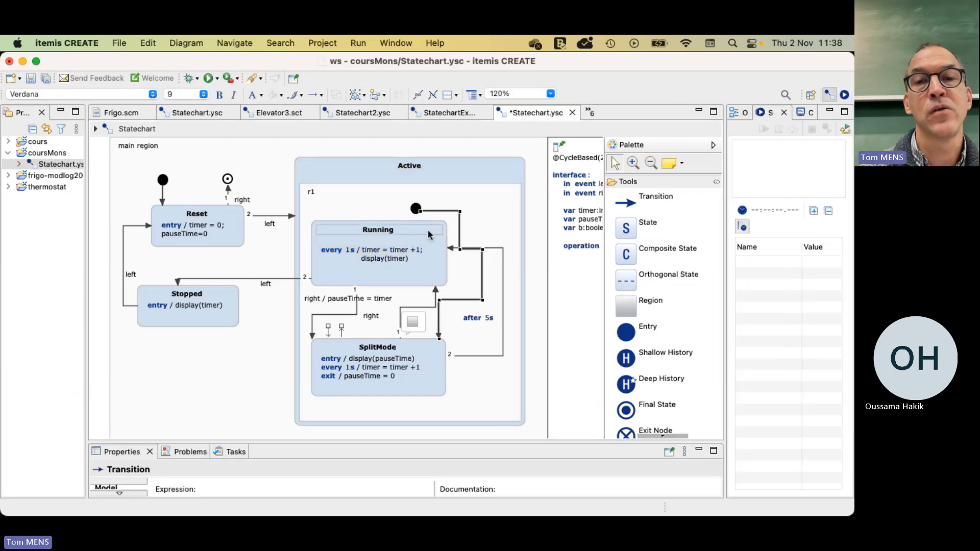
pyautogui.moveTo(416, 208); pyautogui.dragTo(477, 386)
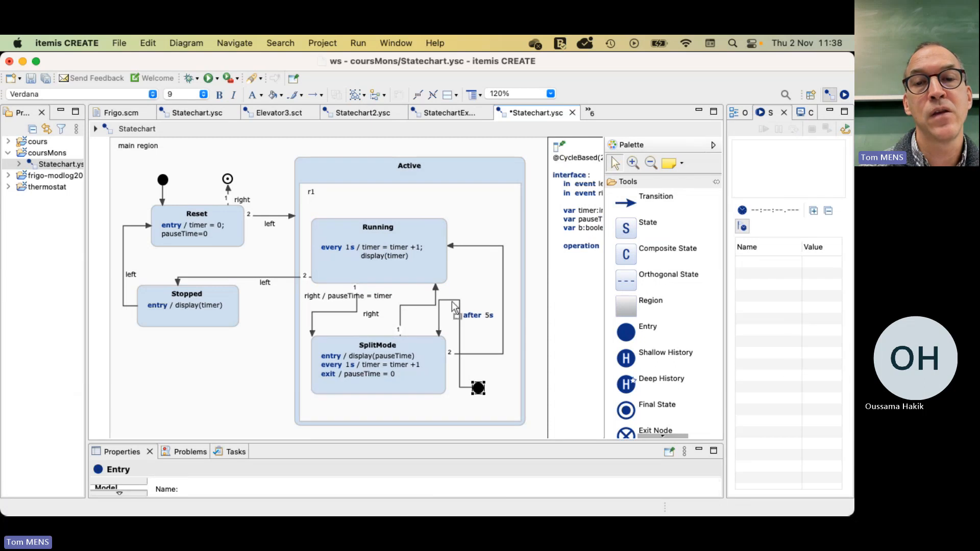
pyautogui.click(460, 380)
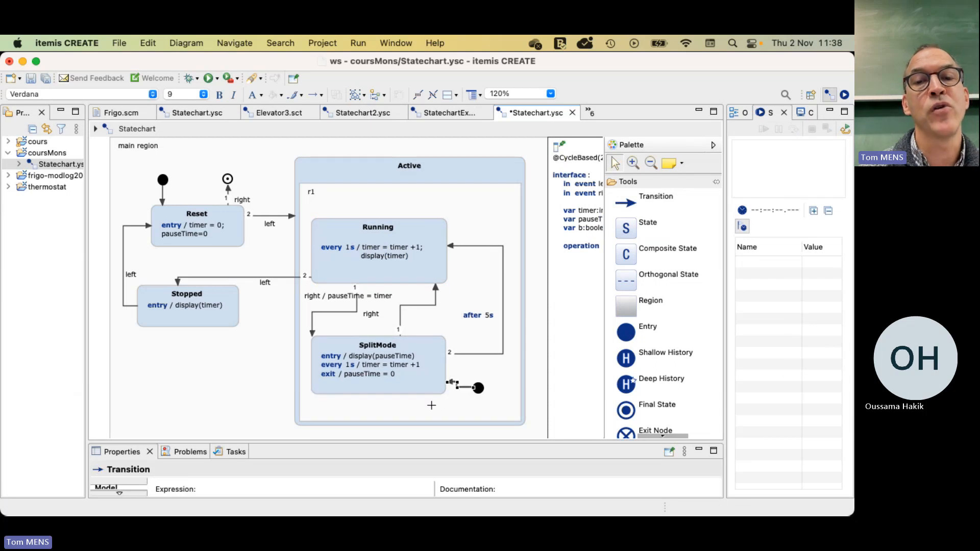
pyautogui.click(431, 407)
# Step: Save and simulate the statechart with SplitMode as r1's initial state, raising the left event from Reset
pyautogui.click(209, 79)
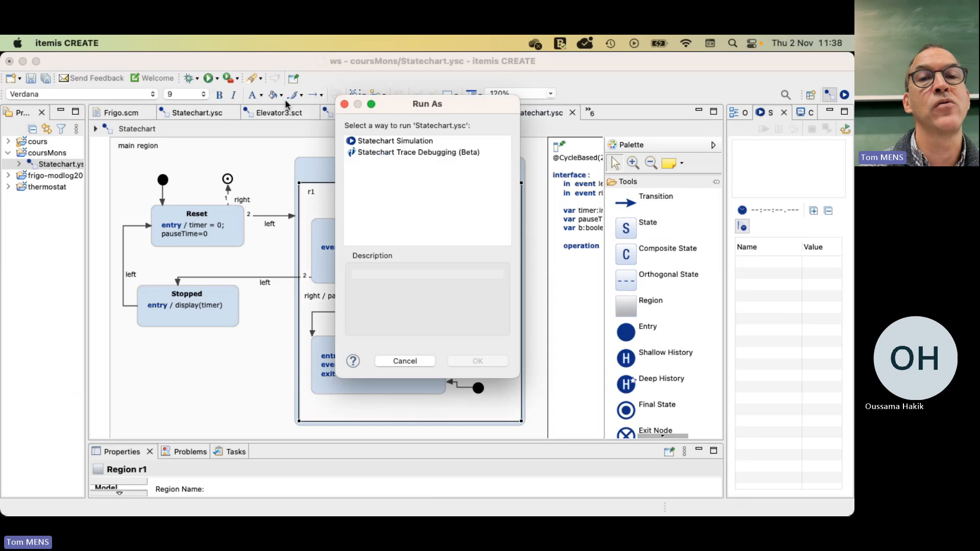
pyautogui.click(395, 142)
pyautogui.click(466, 358)
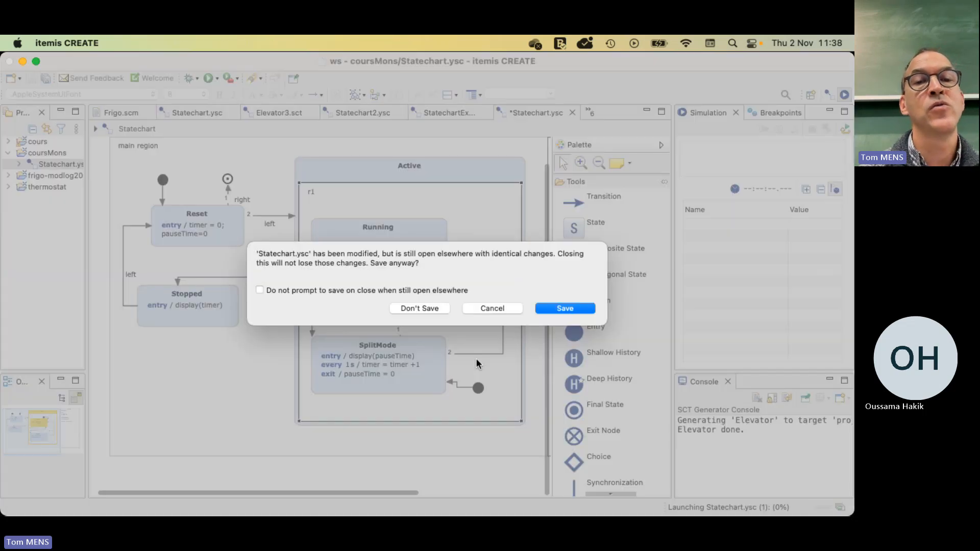
pyautogui.click(551, 306)
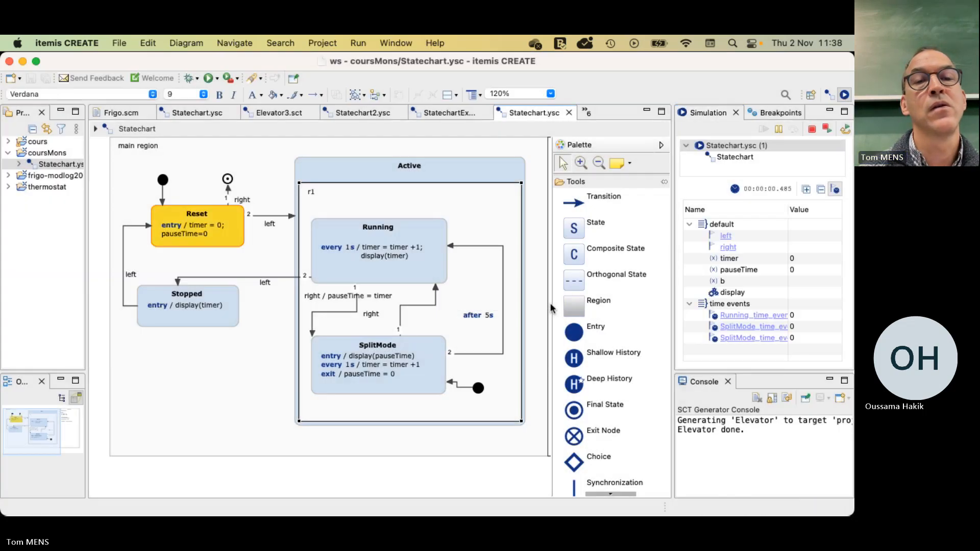
pyautogui.click(726, 237)
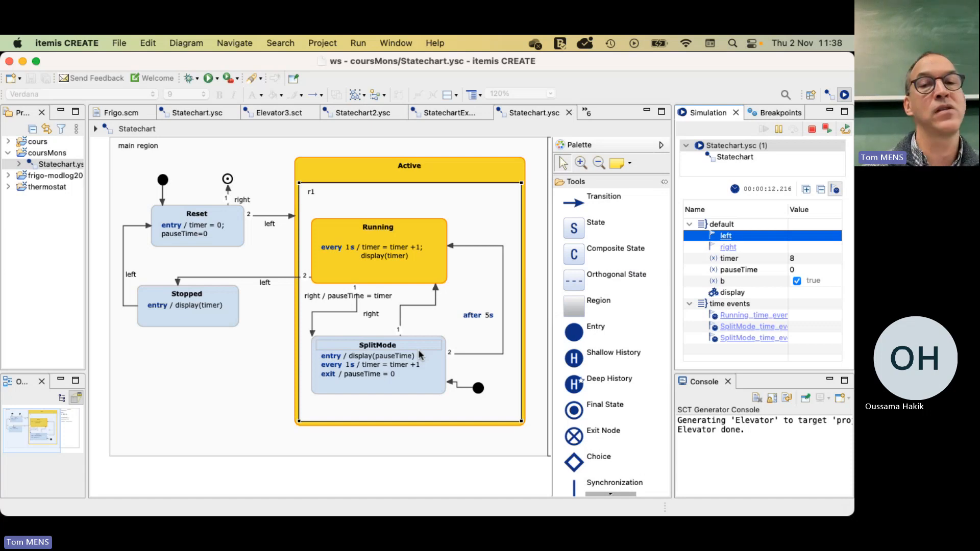
# Step: Stop the simulation, point r1's entry transition back to Running and place the entry node level with Running on its right side
pyautogui.moveTo(479, 388); pyautogui.dragTo(482, 210)
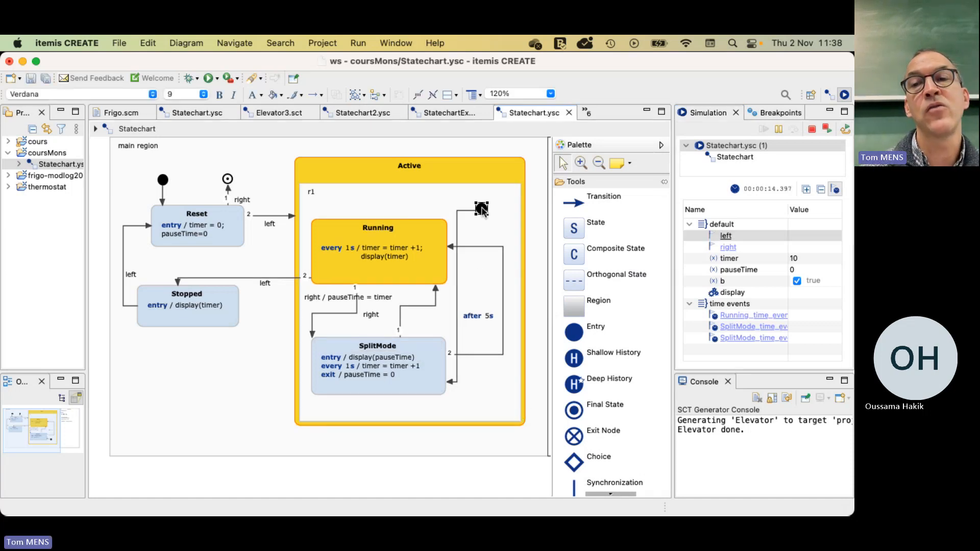
pyautogui.click(812, 129)
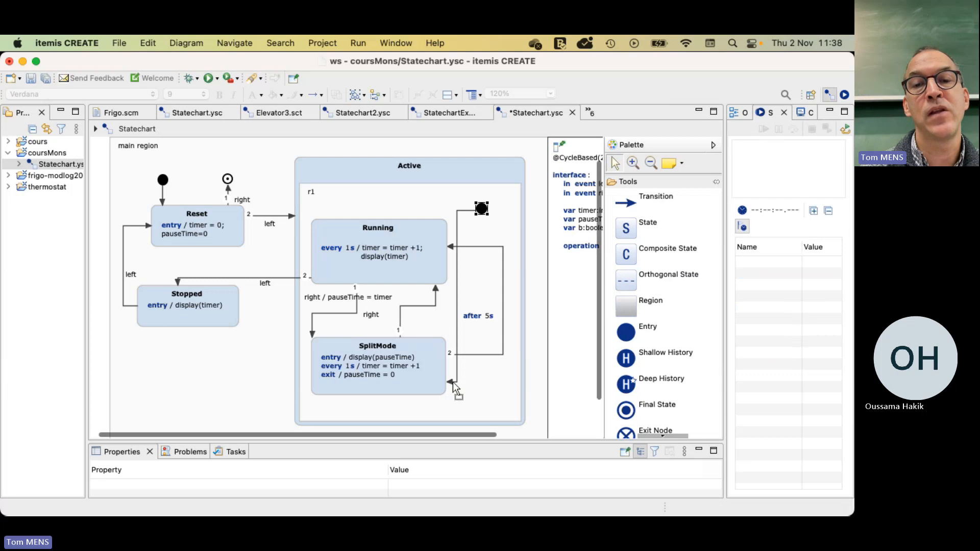
pyautogui.moveTo(452, 382); pyautogui.dragTo(443, 227)
pyautogui.moveTo(478, 173); pyautogui.dragTo(494, 226)
pyautogui.click(536, 237)
pyautogui.moveTo(536, 240)
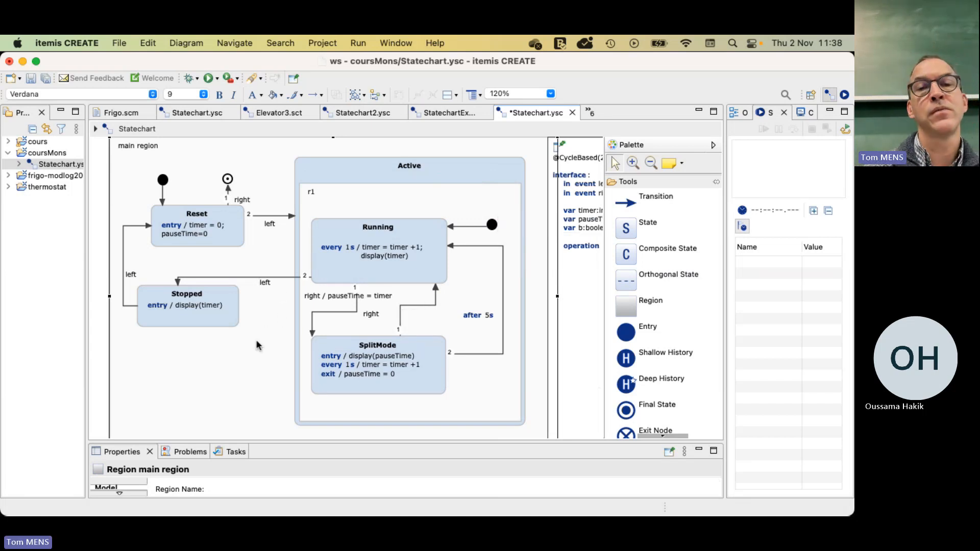
pyautogui.moveTo(262, 365)
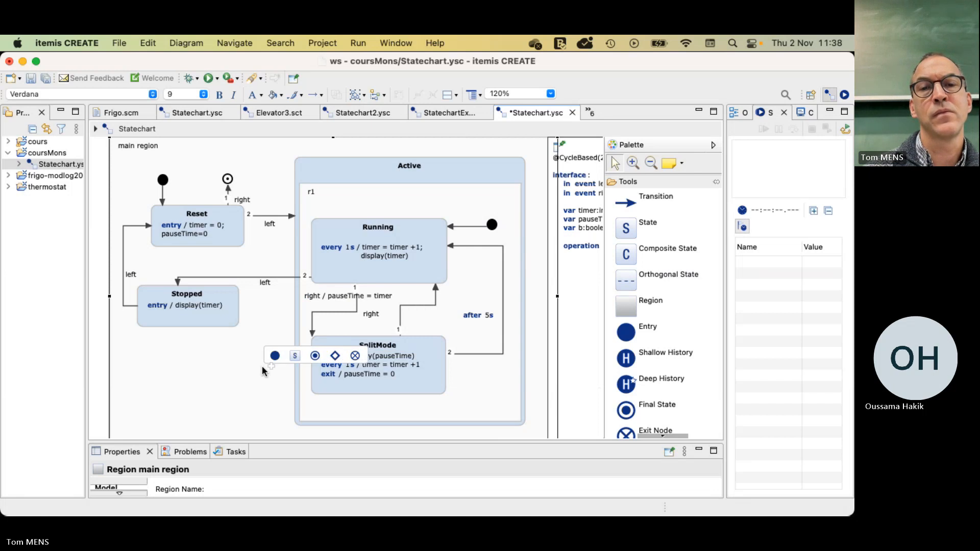
# Step: Move the source of the left transition to Stopped from Running to the border of Active
pyautogui.click(234, 277)
pyautogui.moveTo(279, 279)
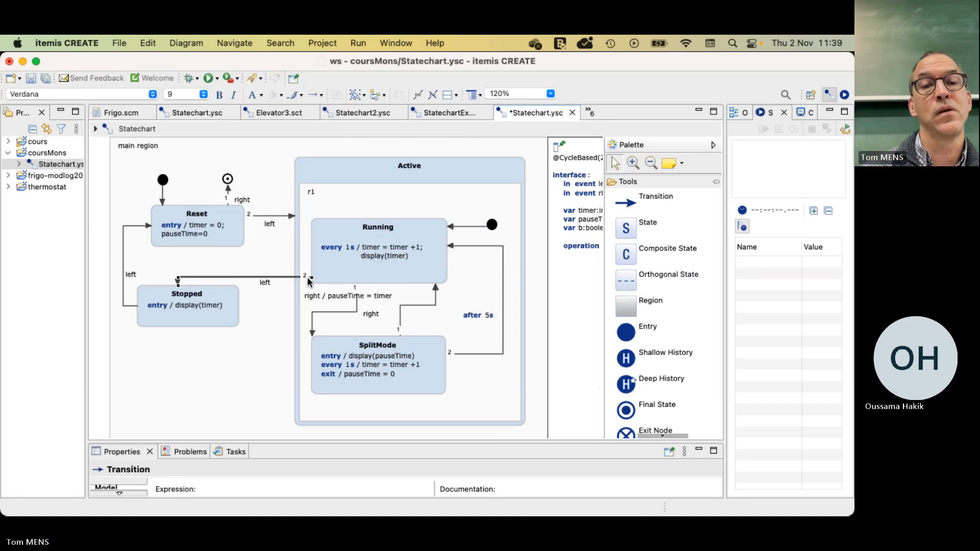
pyautogui.moveTo(309, 277)
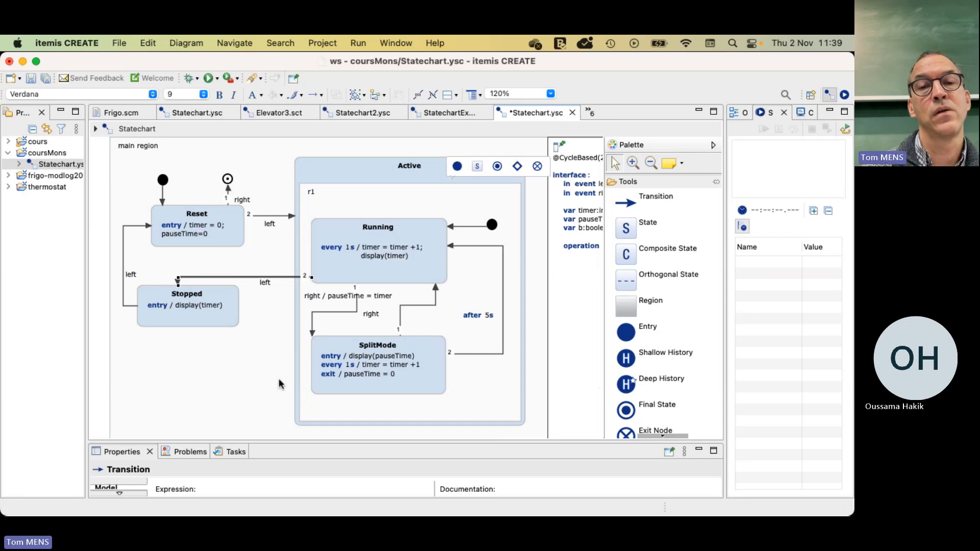
pyautogui.moveTo(311, 277)
pyautogui.mouseDown()
pyautogui.moveTo(296, 305)
pyautogui.moveTo(312, 260)
pyautogui.mouseUp()
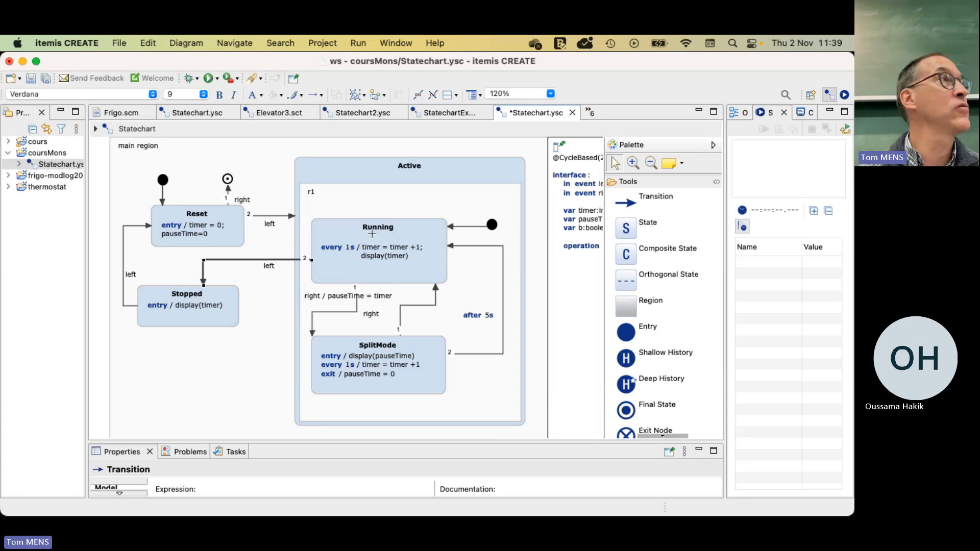
pyautogui.moveTo(312, 260)
pyautogui.mouseDown()
pyautogui.moveTo(313, 269)
pyautogui.moveTo(296, 269)
pyautogui.mouseUp()
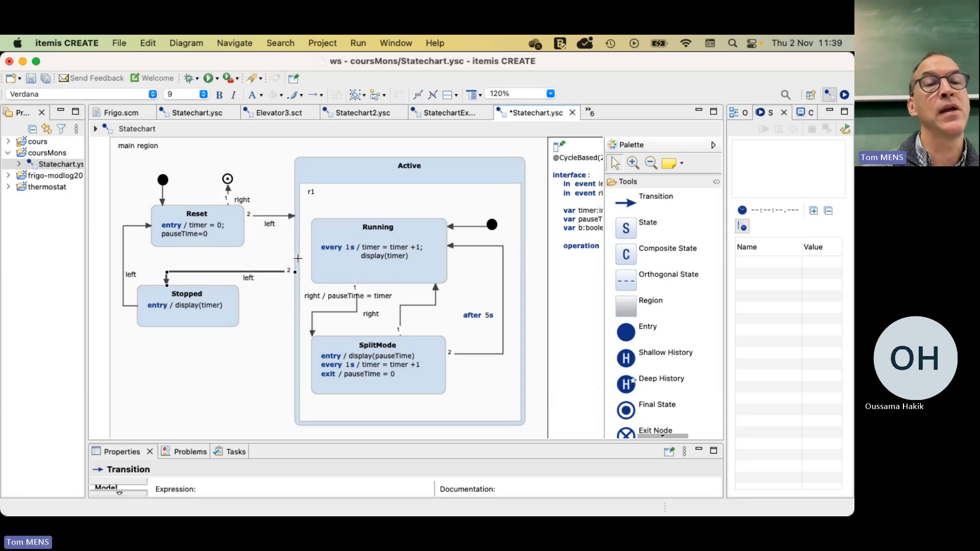
pyautogui.click(267, 355)
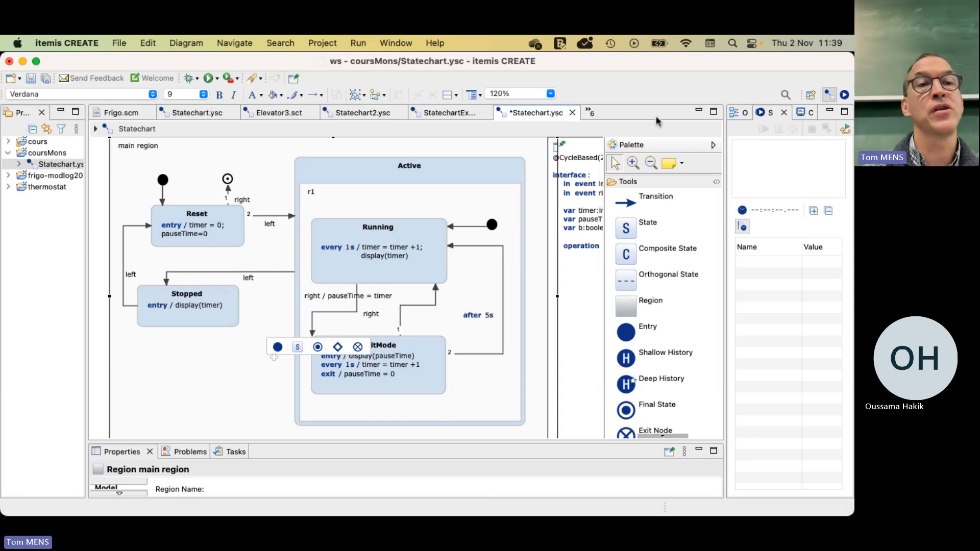
# Step: Save and simulate the statechart, raise left twice to go from Reset through Active to Stopped, and terminate the simulation
pyautogui.click(207, 79)
pyautogui.click(426, 141)
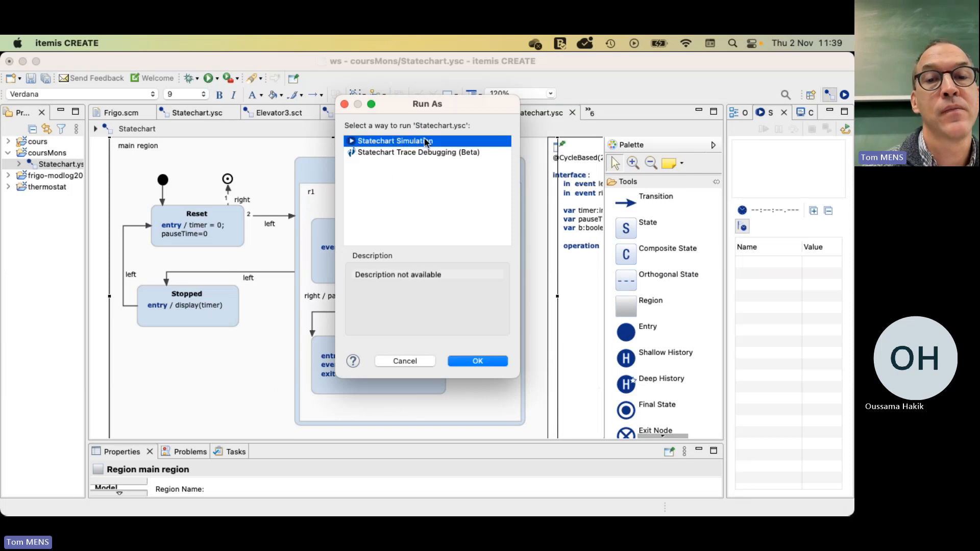
pyautogui.click(477, 361)
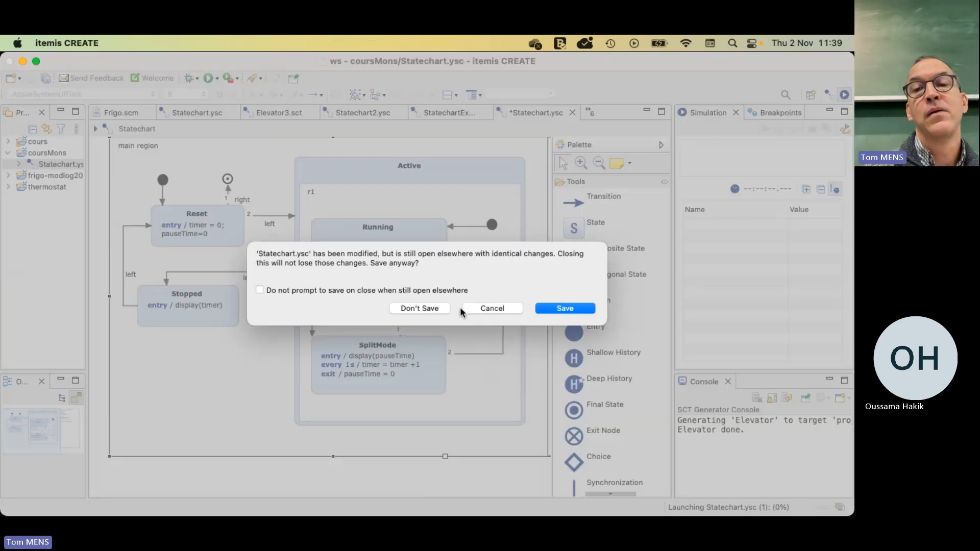
pyautogui.click(564, 309)
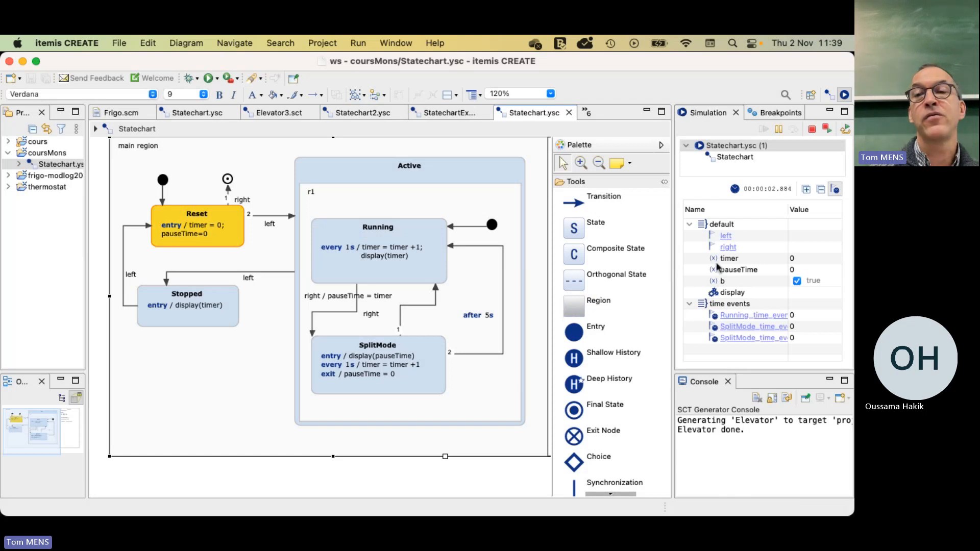
pyautogui.click(727, 237)
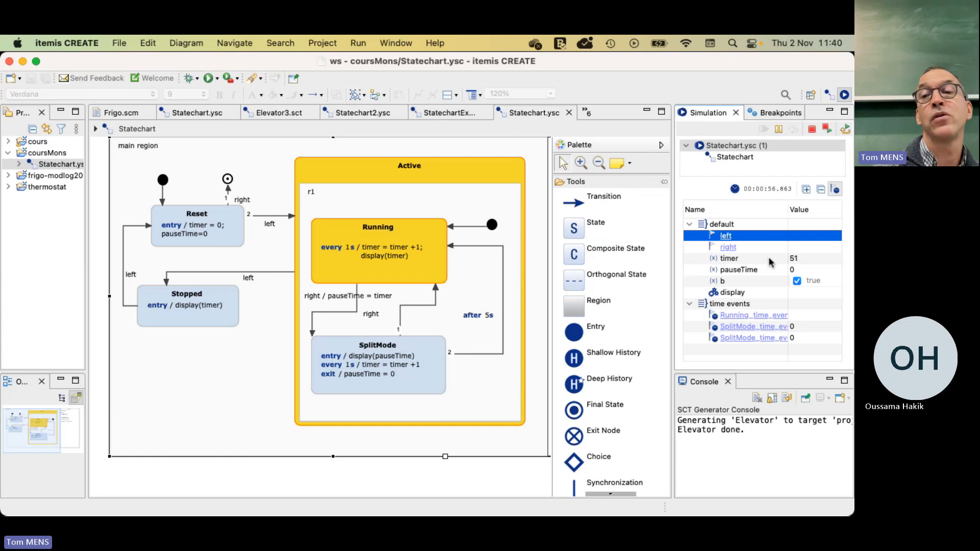
pyautogui.click(726, 236)
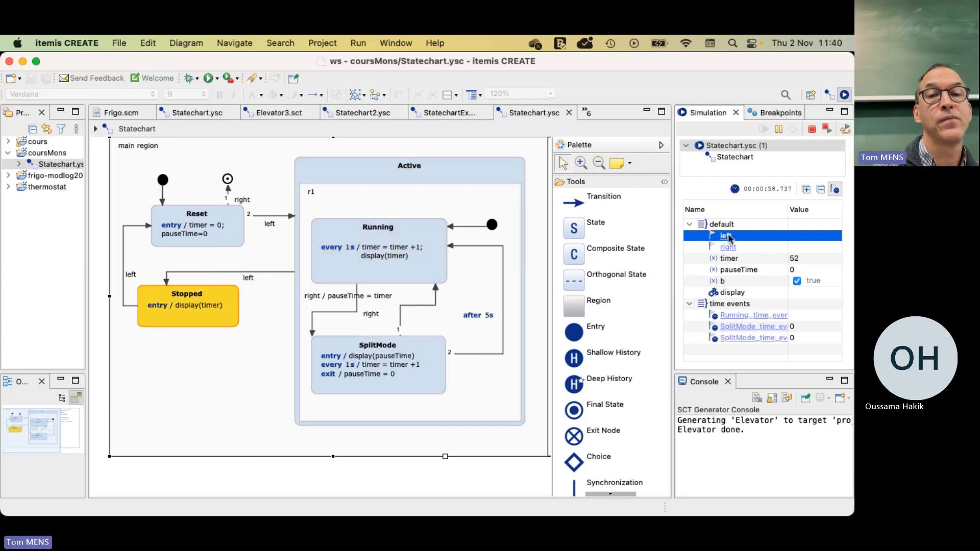
pyautogui.click(812, 129)
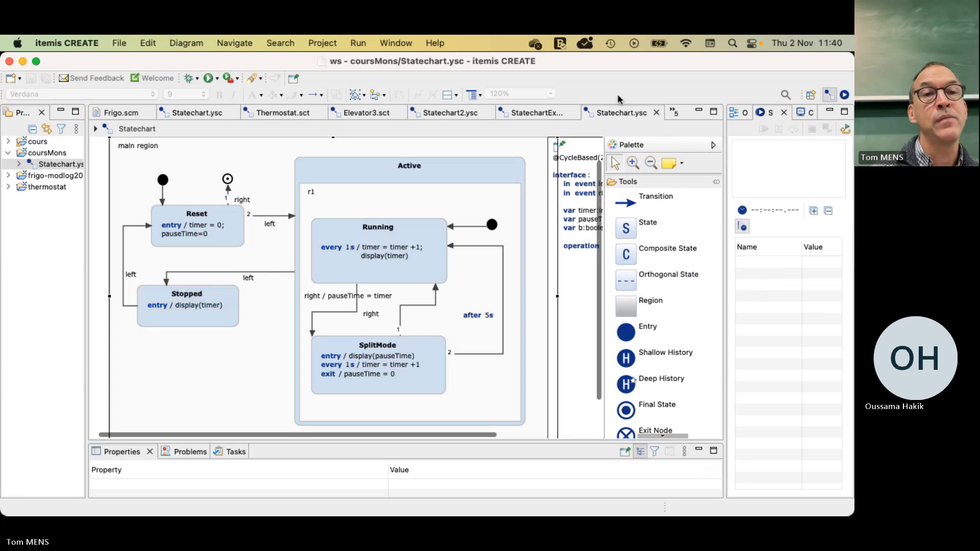
# Step: Simulate the statechart, raise left and right to reach SplitMode, suspend it, and move the SplitMode-to-Running transition's right label closer to its line
pyautogui.click(208, 79)
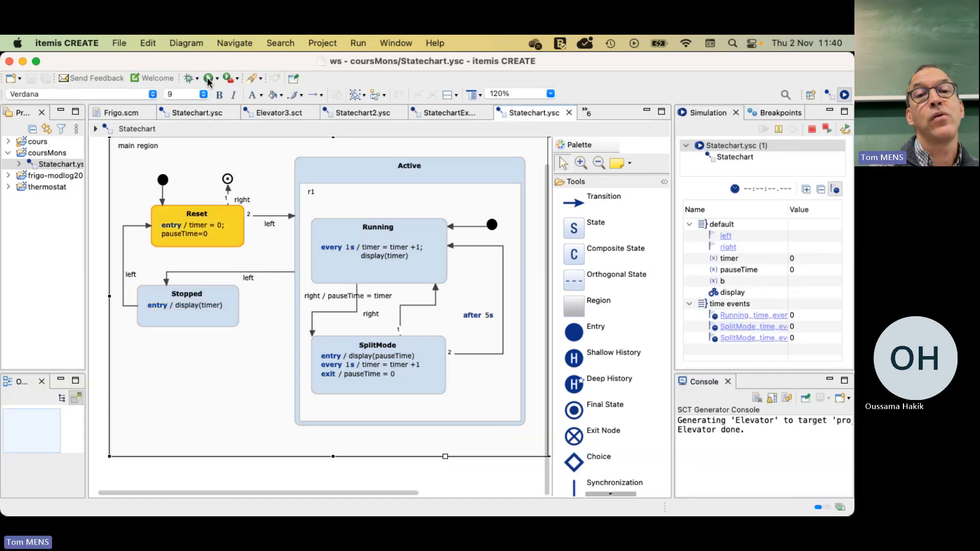
pyautogui.click(725, 236)
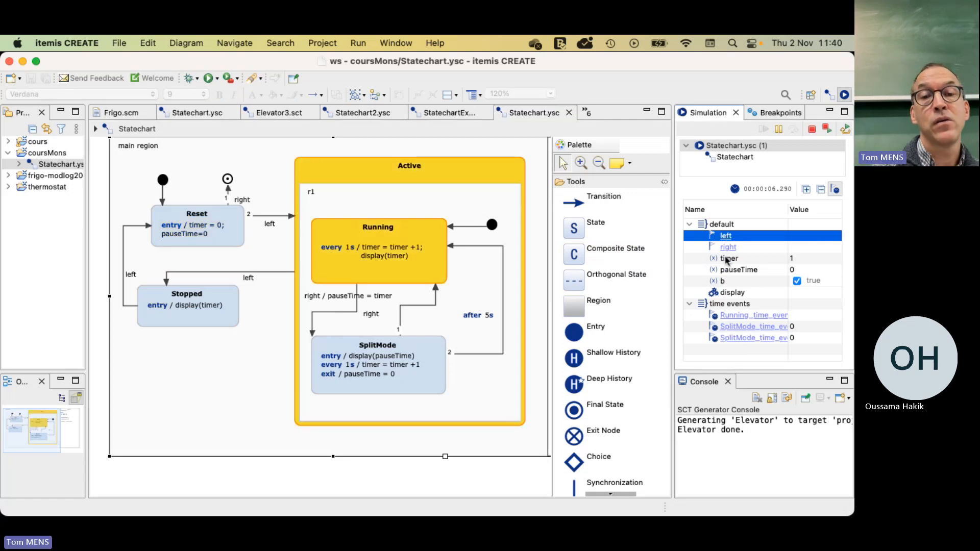
pyautogui.click(727, 248)
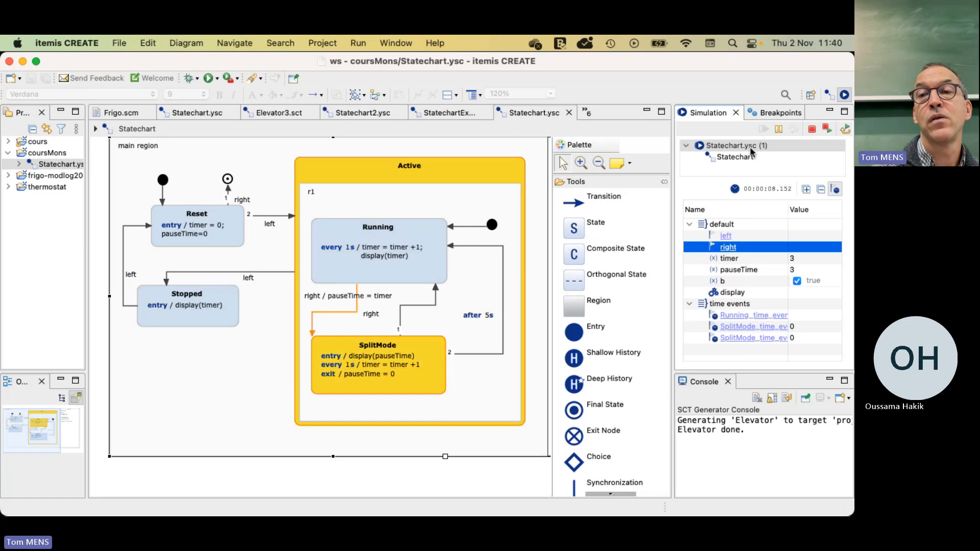
pyautogui.click(778, 129)
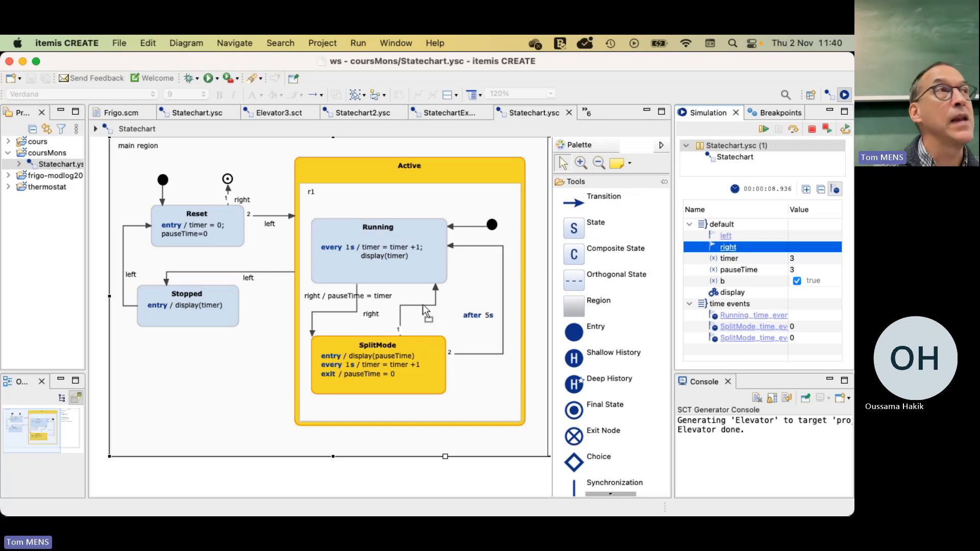
pyautogui.moveTo(373, 313); pyautogui.dragTo(391, 314)
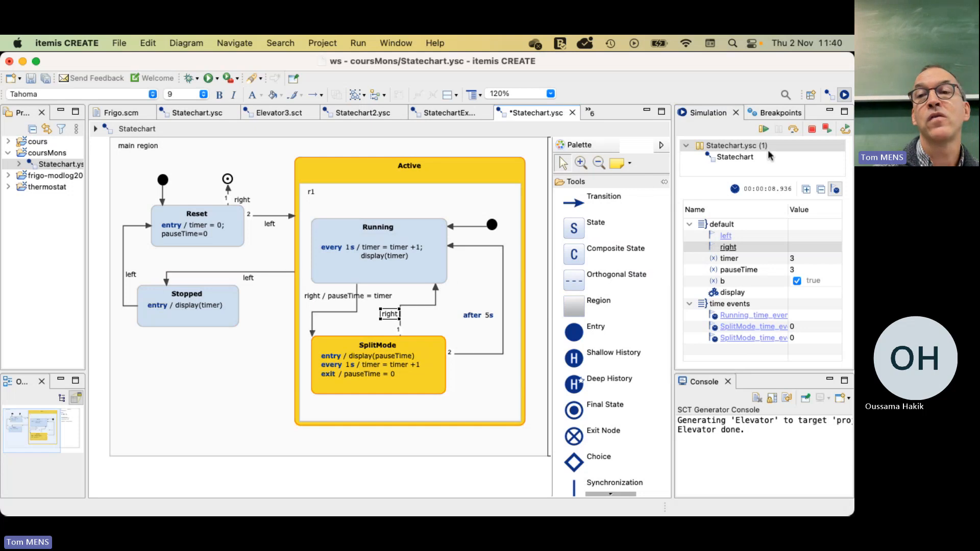
# Step: Resume the simulation, raise left to go from Active to Stopped, and terminate the simulation
pyautogui.click(778, 131)
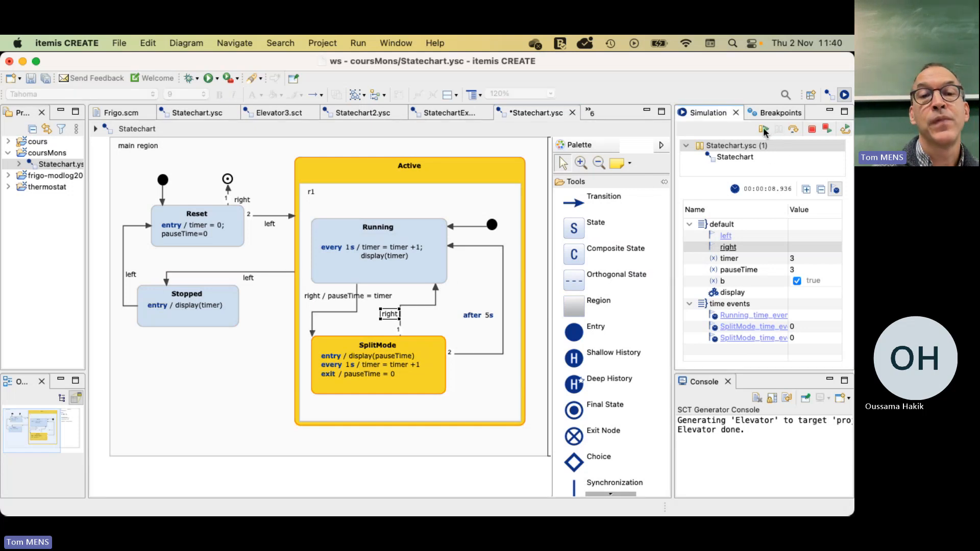
pyautogui.click(764, 130)
pyautogui.click(725, 236)
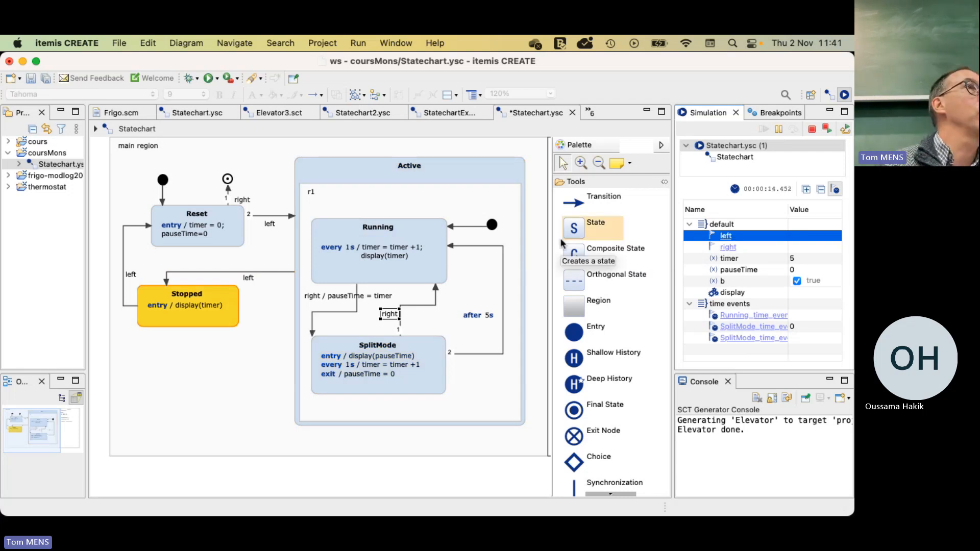
pyautogui.click(286, 271)
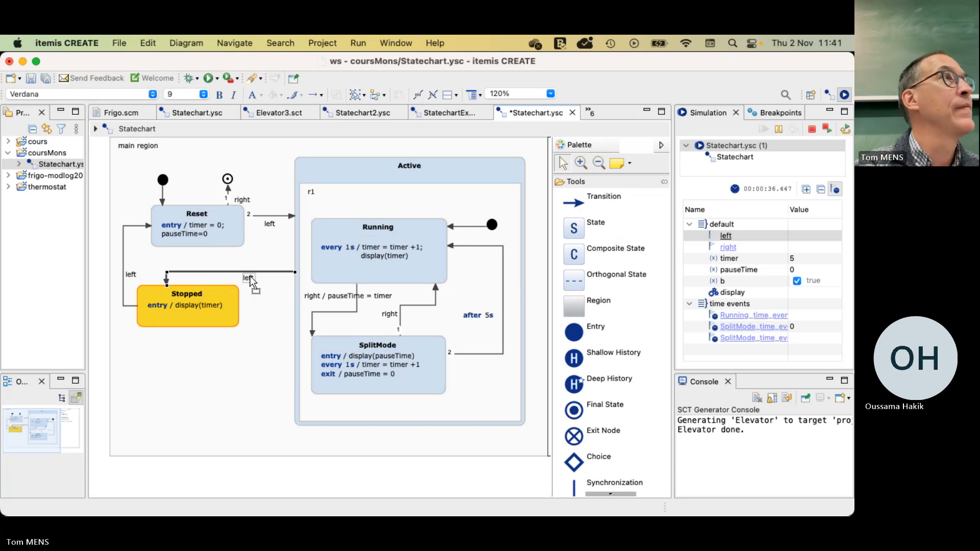
pyautogui.click(812, 128)
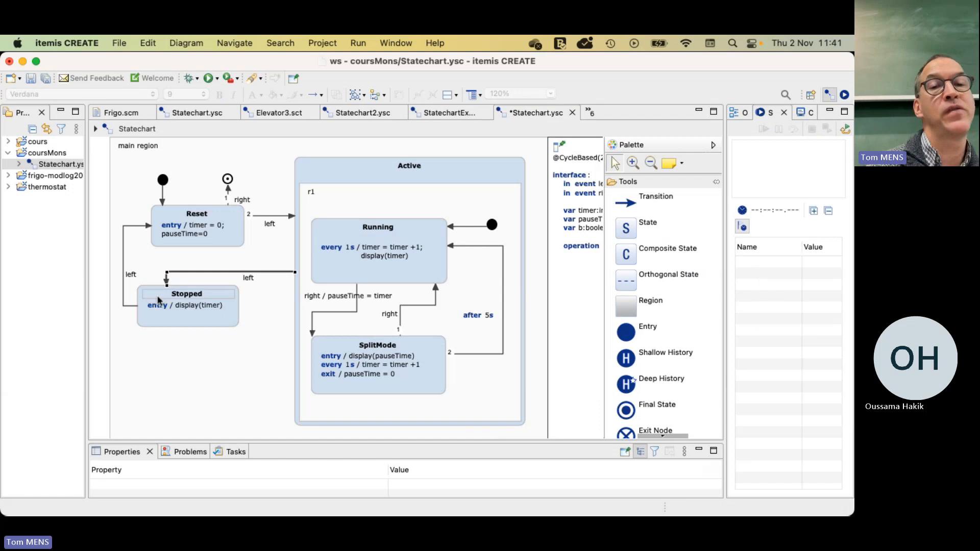
# Step: Change the trigger of the transition from Active's border to Stopped to right
pyautogui.doubleClick(248, 278)
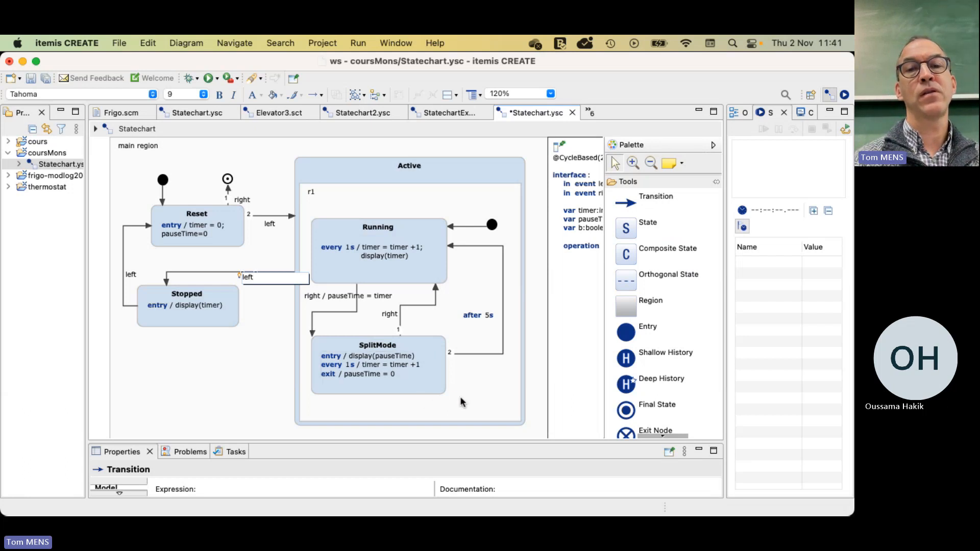
pyautogui.click(242, 372)
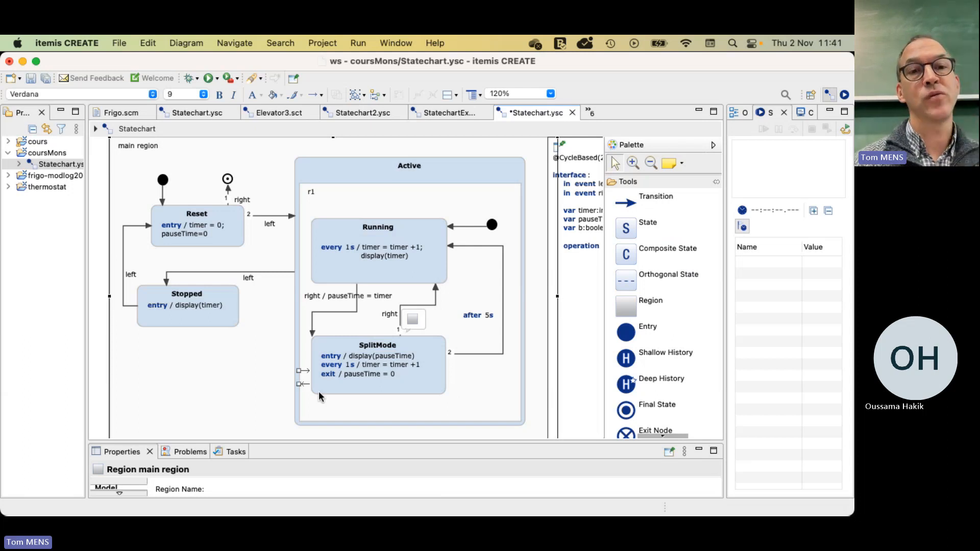
pyautogui.click(247, 281)
pyautogui.click(248, 282)
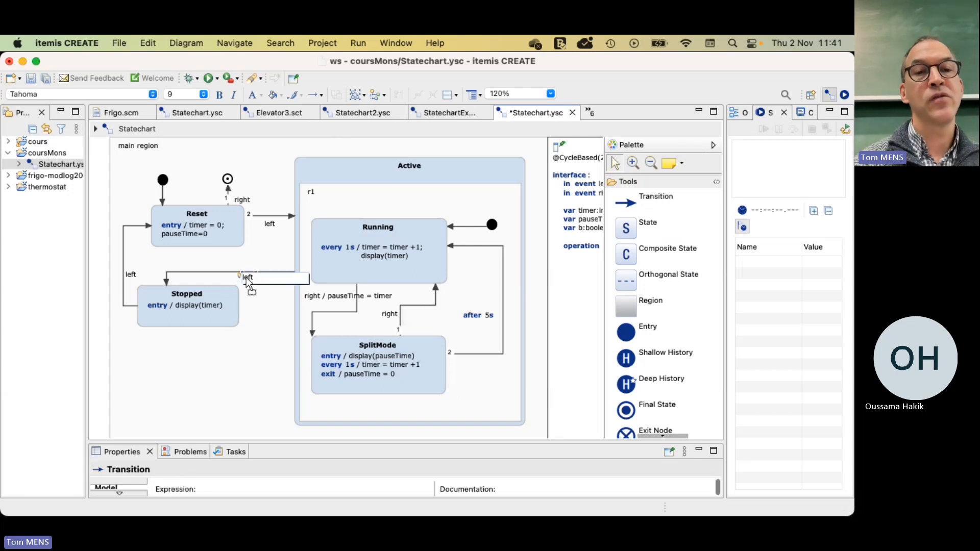
pyautogui.write('rig')
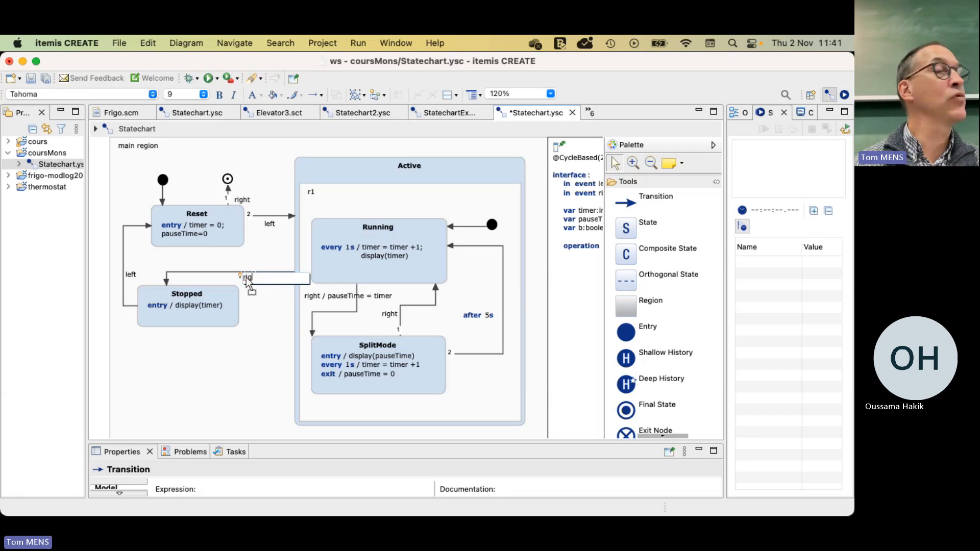
pyautogui.write('ht')
pyautogui.click(255, 337)
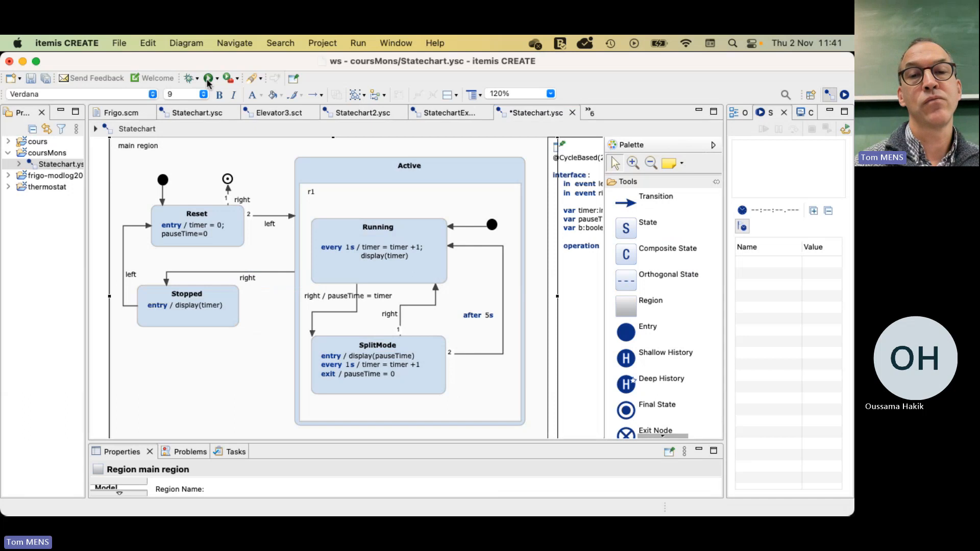
# Step: Save the statechart, run it as a Statechart Simulation, and raise left once and right twice
pyautogui.click(208, 80)
pyautogui.click(388, 141)
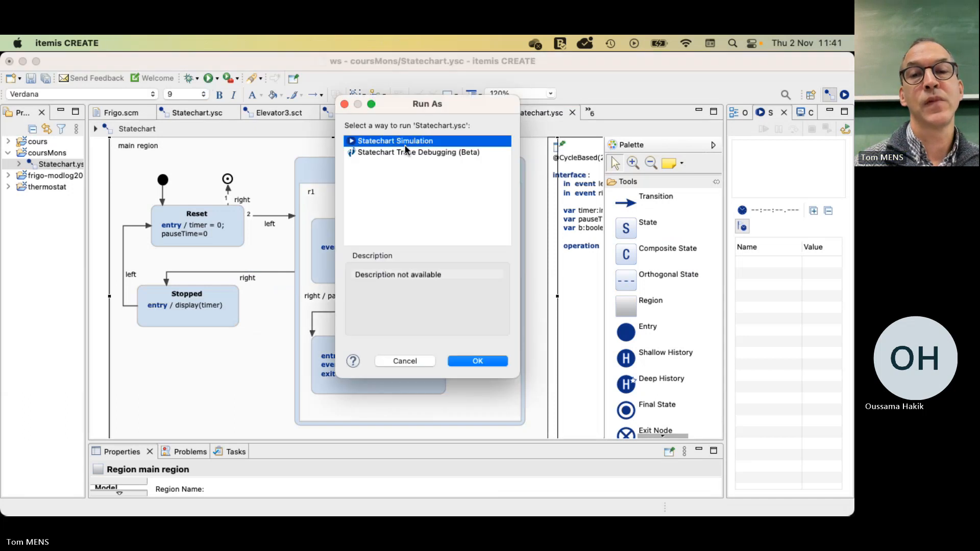
pyautogui.click(477, 362)
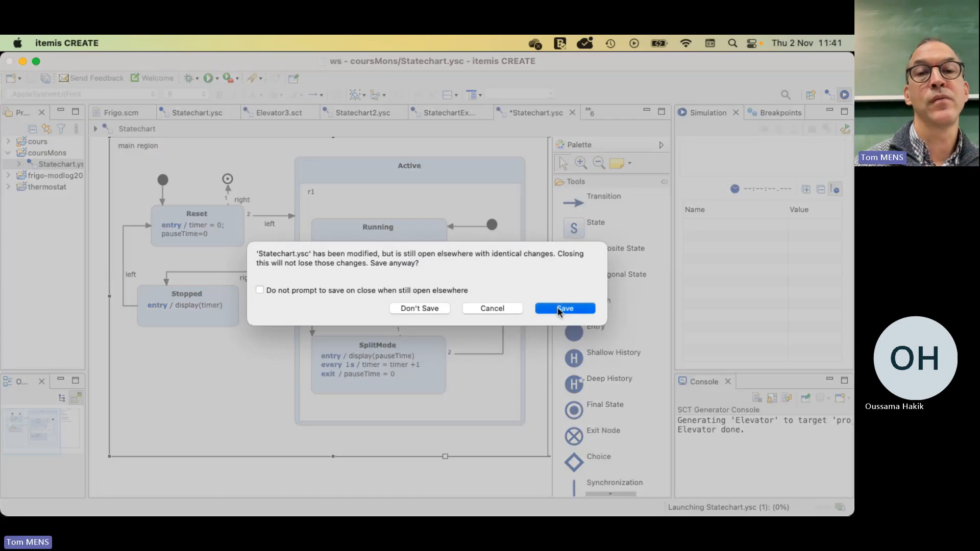
pyautogui.click(558, 309)
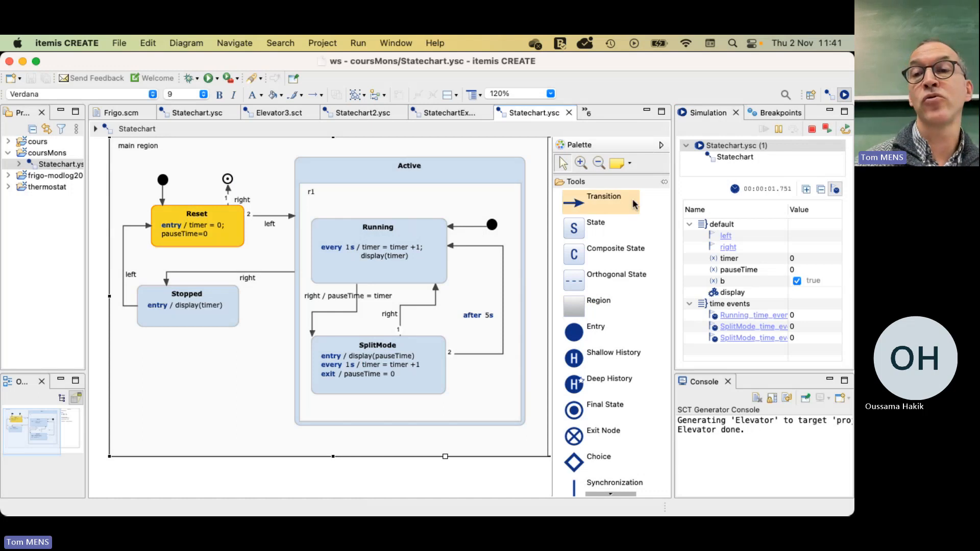
pyautogui.click(726, 236)
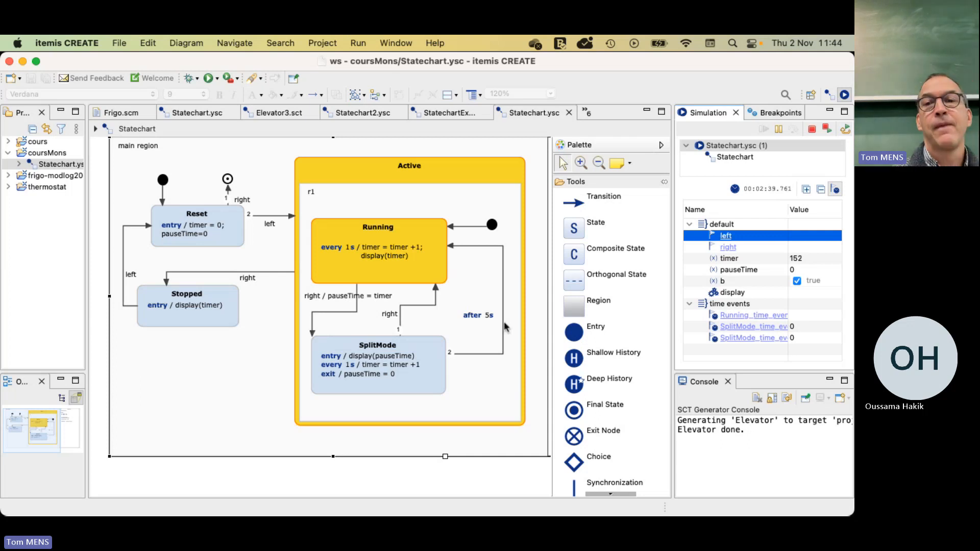
pyautogui.click(728, 247)
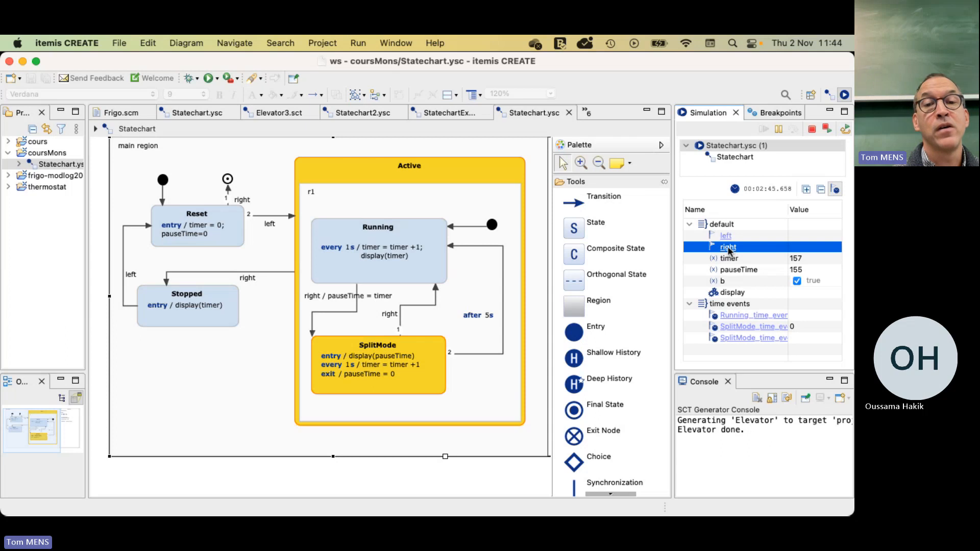
pyautogui.click(728, 248)
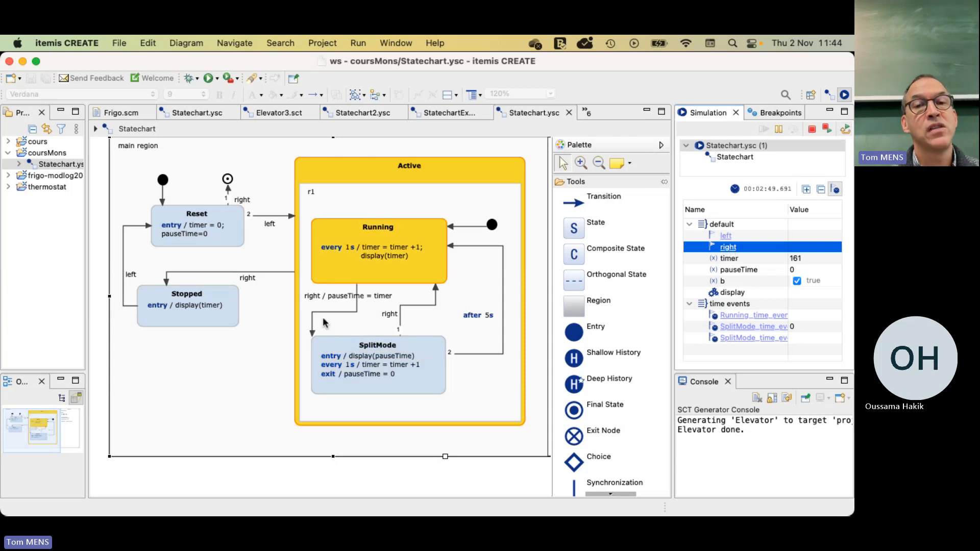
# Step: Examine the right transition from Active's border to Stopped against the inner right transitions between Running and SplitMode
pyautogui.click(238, 273)
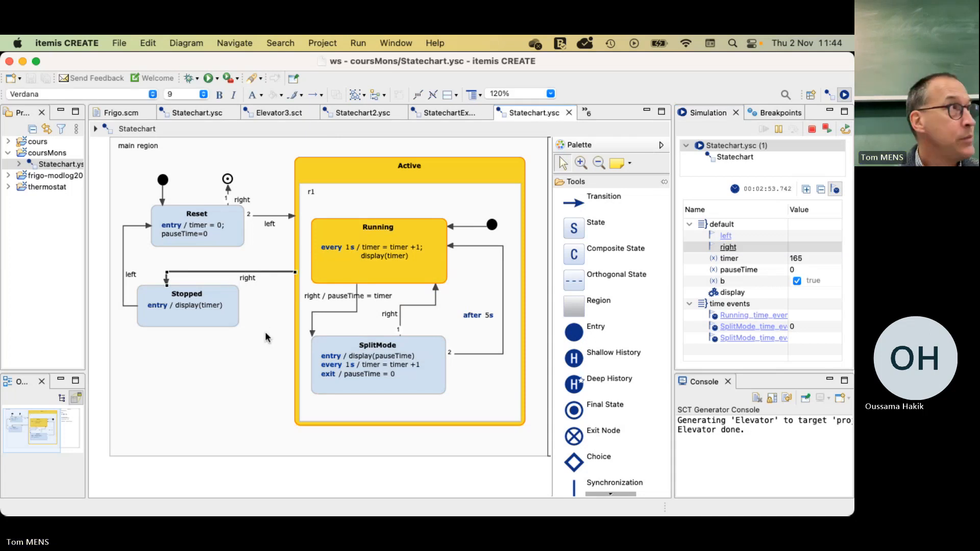
pyautogui.moveTo(265, 332)
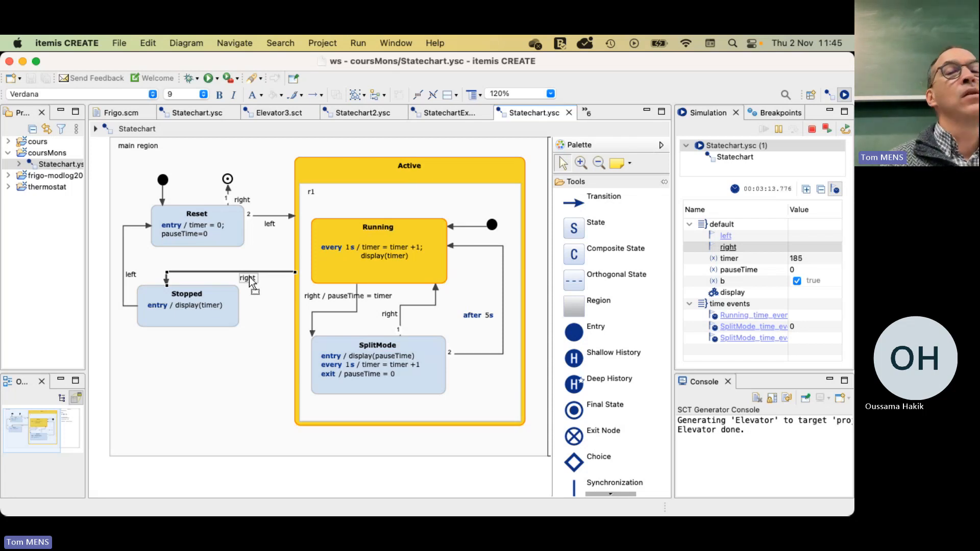
pyautogui.moveTo(286, 235)
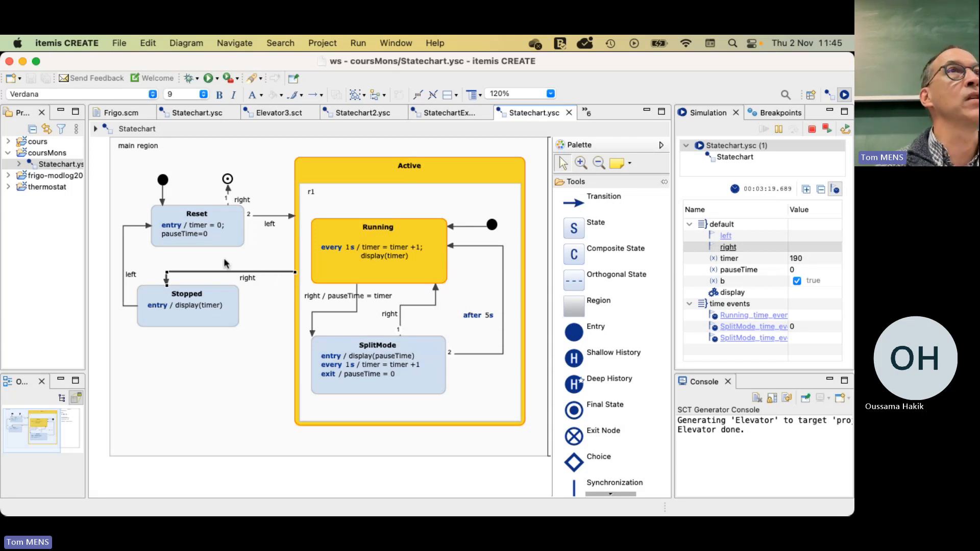
pyautogui.moveTo(309, 373)
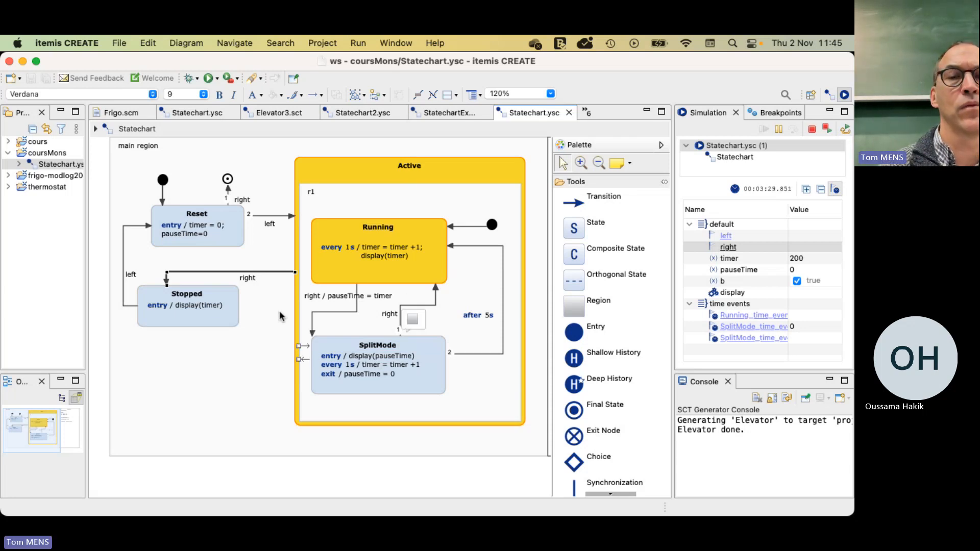
pyautogui.moveTo(280, 311)
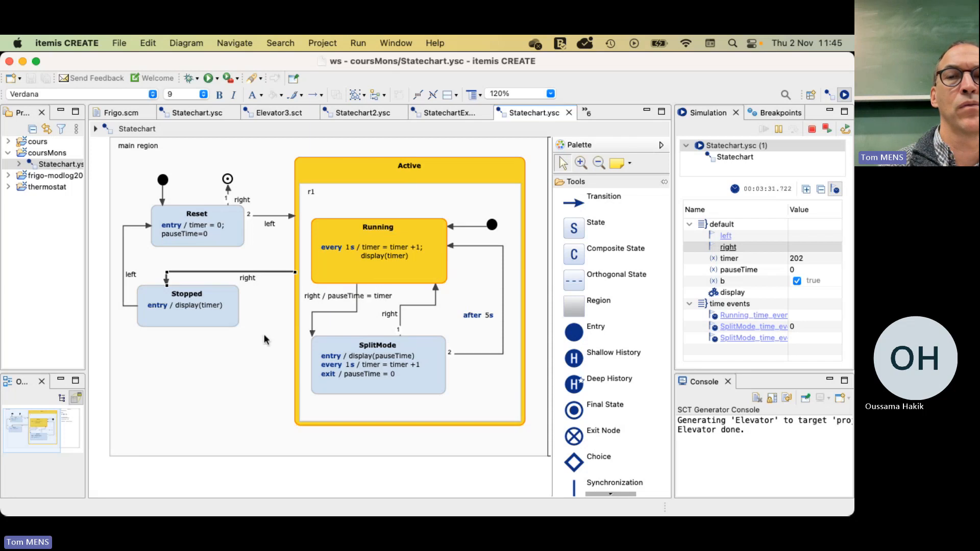
pyautogui.moveTo(269, 366)
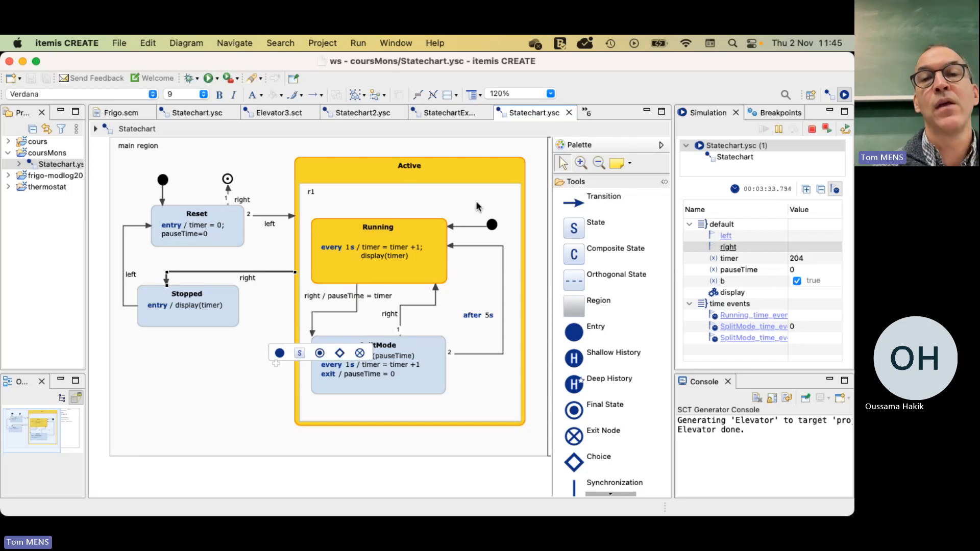
pyautogui.moveTo(478, 206)
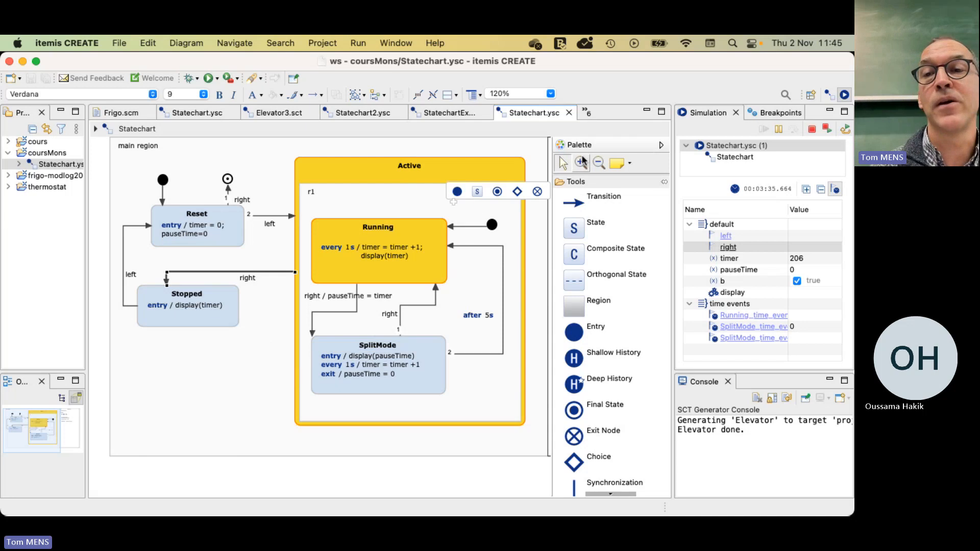
pyautogui.click(255, 360)
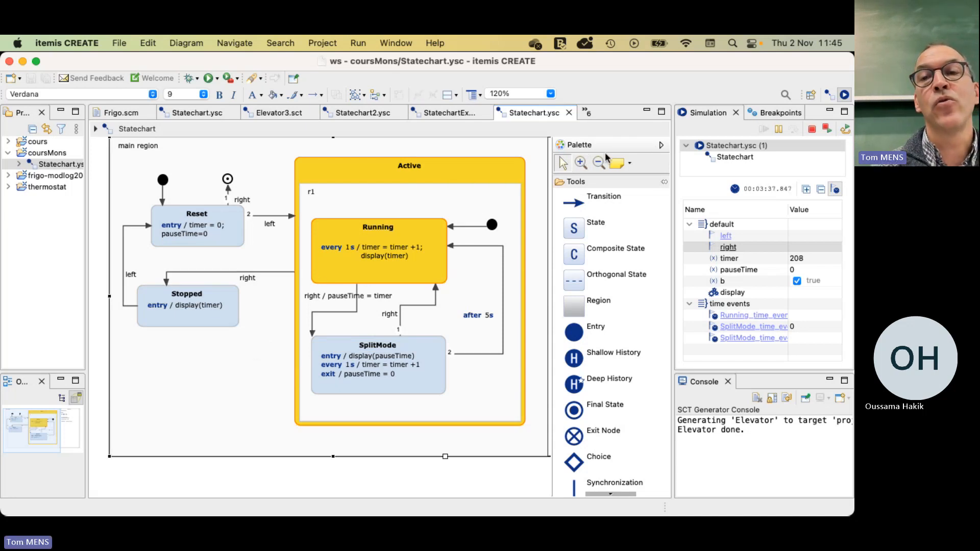
pyautogui.click(661, 144)
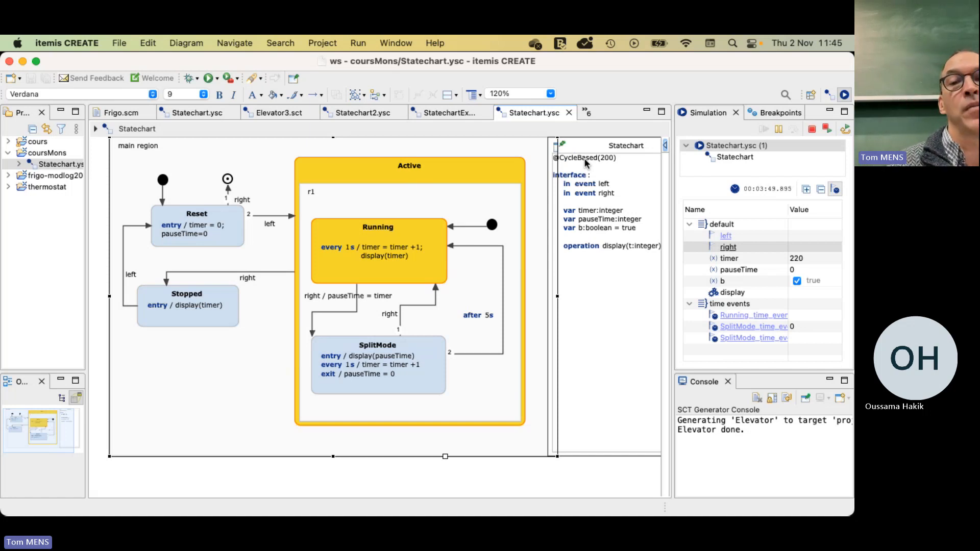
pyautogui.moveTo(537, 188)
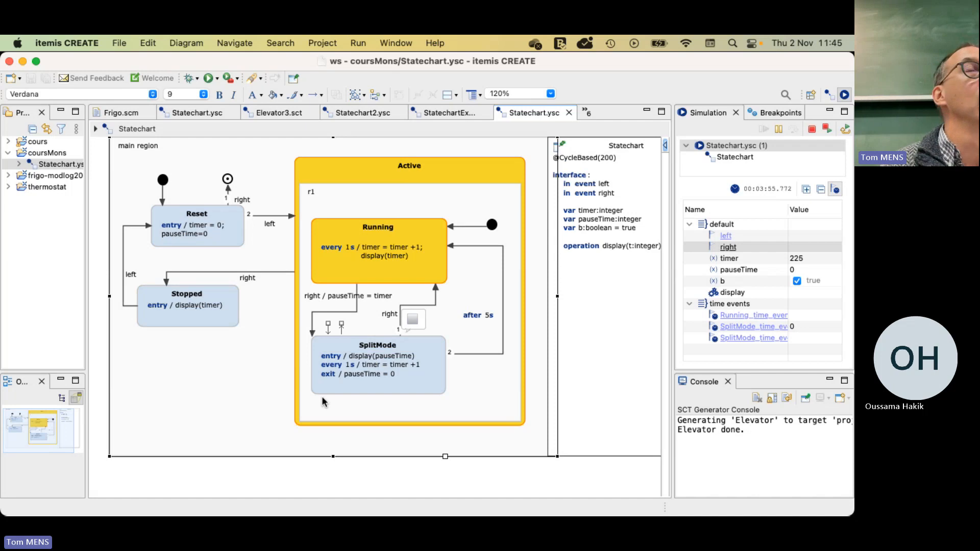
pyautogui.moveTo(322, 399)
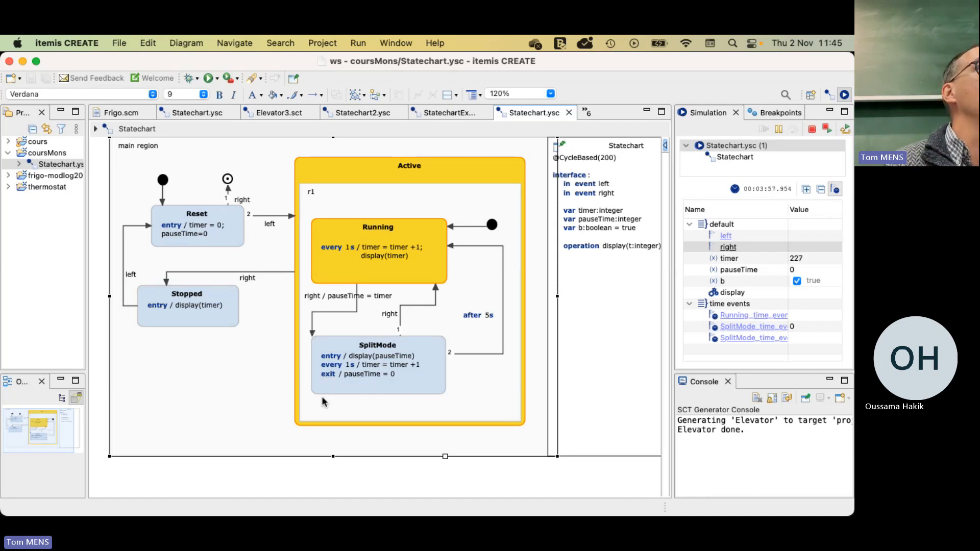
pyautogui.click(586, 159)
pyautogui.click(516, 162)
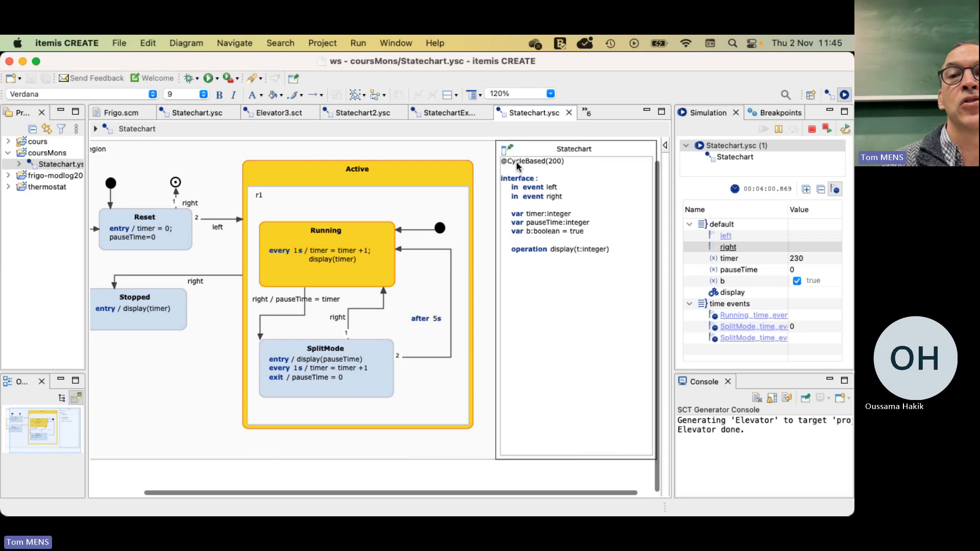
pyautogui.click(567, 162)
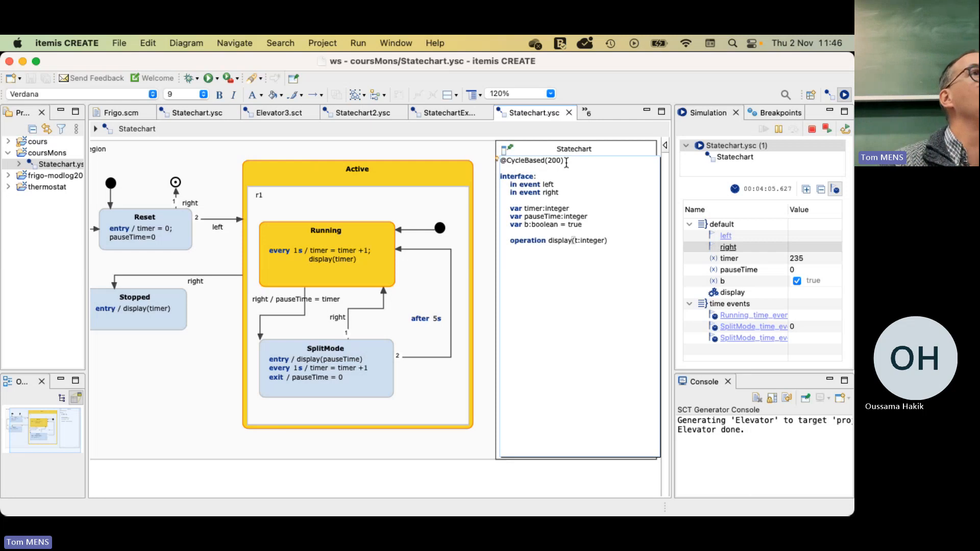
pyautogui.click(572, 161)
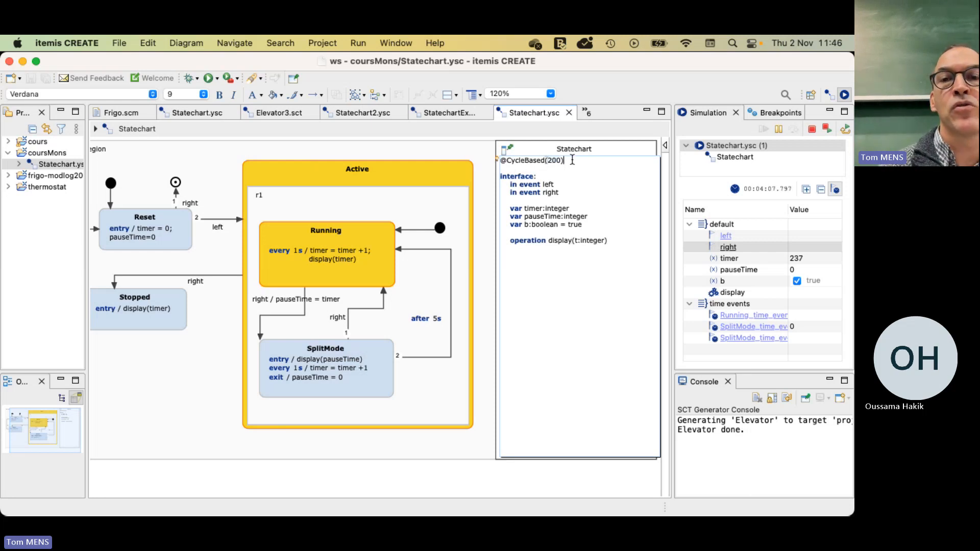
pyautogui.press('Return')
pyautogui.write('@Pa')
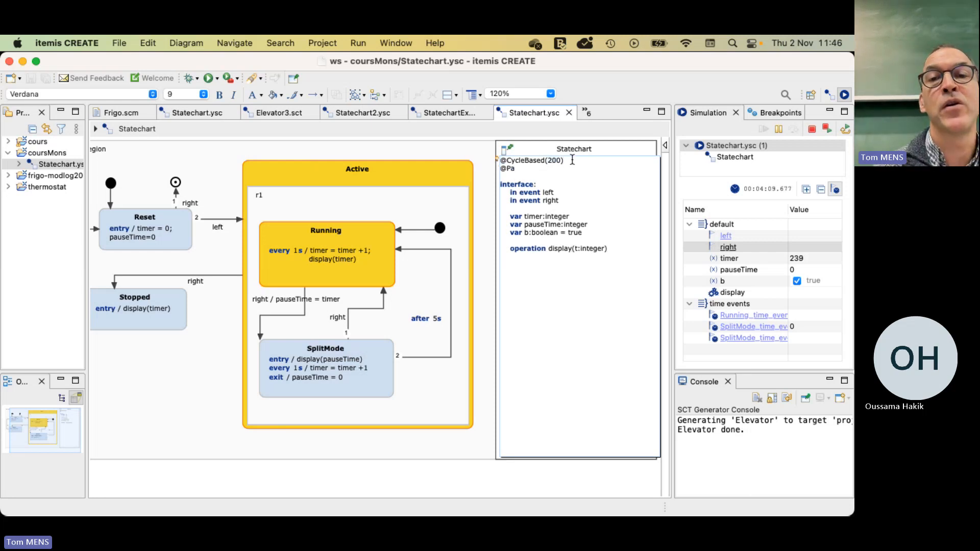
pyautogui.write('rentFirstEx')
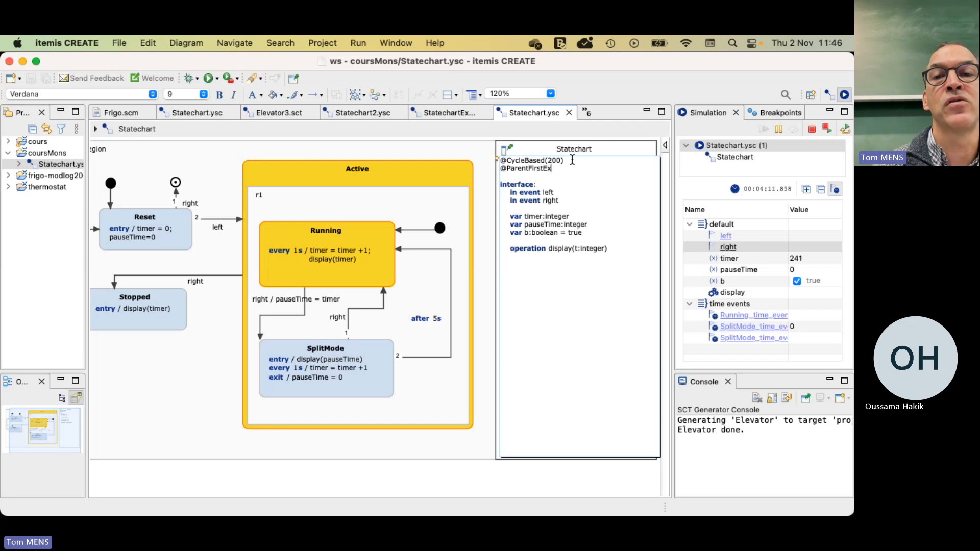
pyautogui.write('ecution')
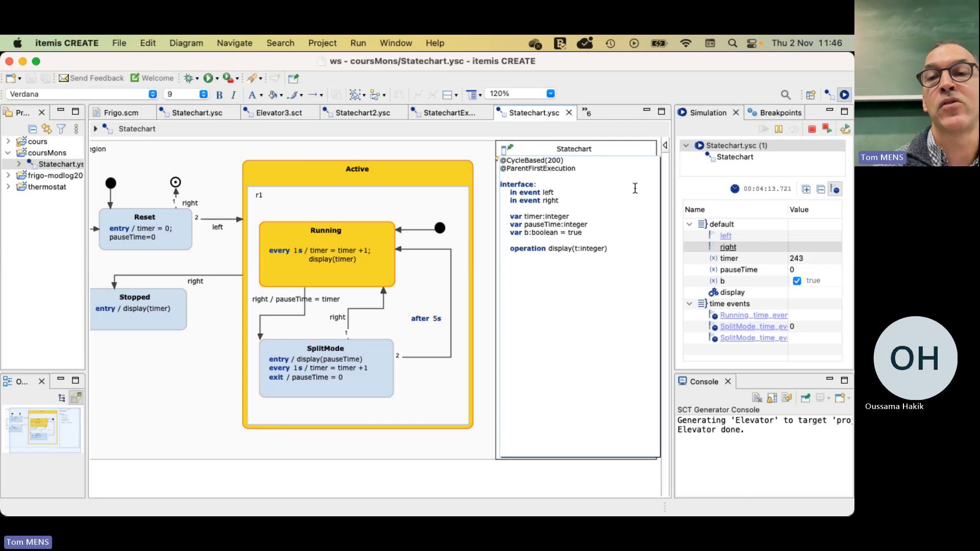
pyautogui.click(812, 129)
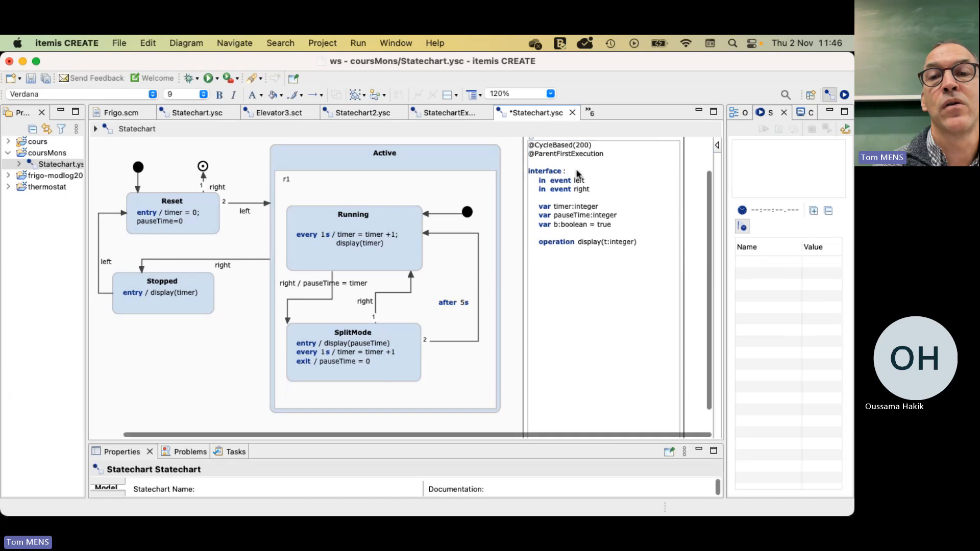
pyautogui.click(567, 178)
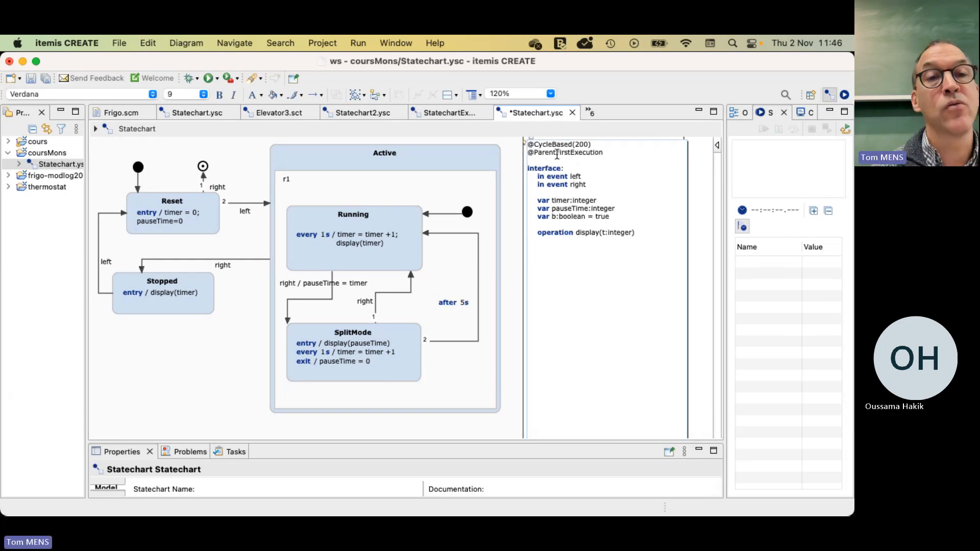
# Step: Run Statechart.ysc as a Statechart Simulation with the parent-first annotation in place
pyautogui.click(209, 78)
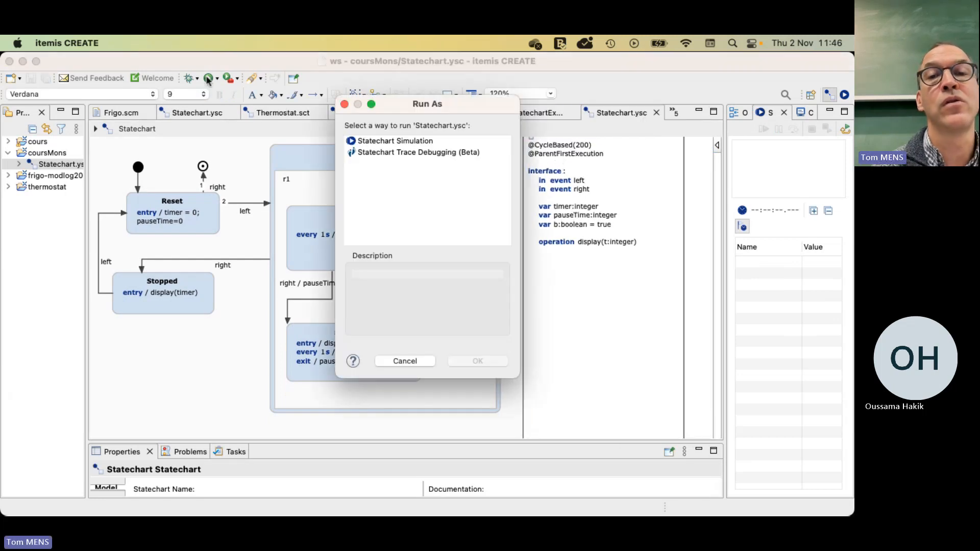
pyautogui.click(370, 142)
pyautogui.click(464, 361)
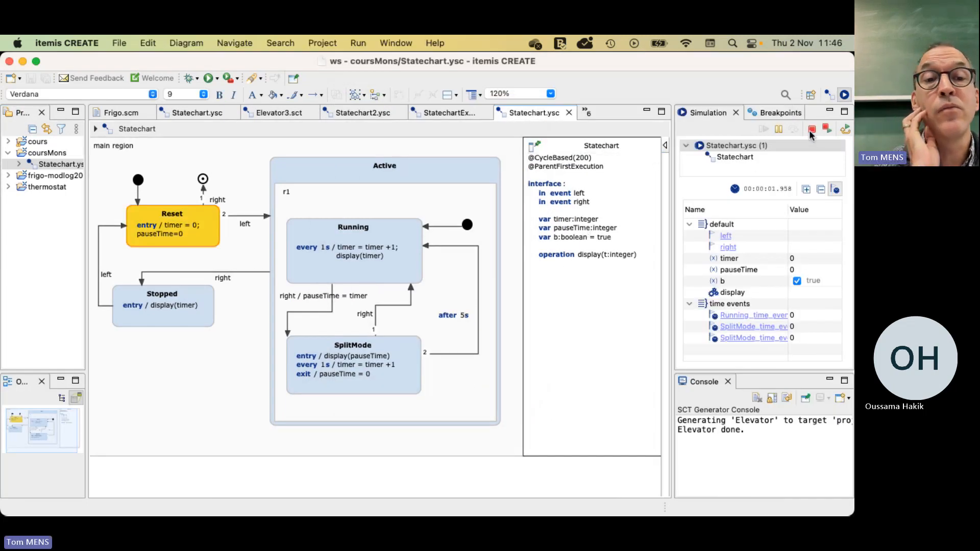
# Step: Raise the left event and then the right event in the simulation, and terminate it
pyautogui.click(725, 237)
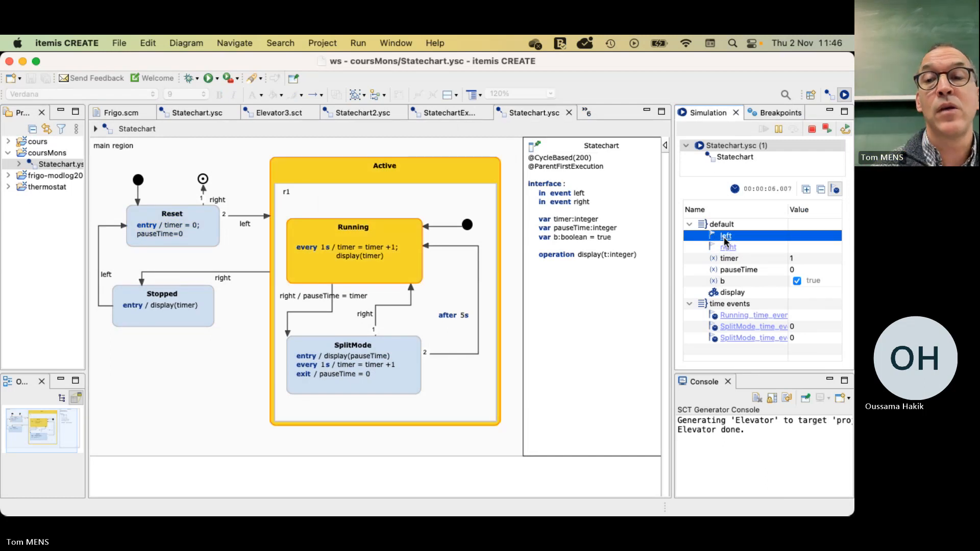
pyautogui.click(728, 248)
pyautogui.click(728, 249)
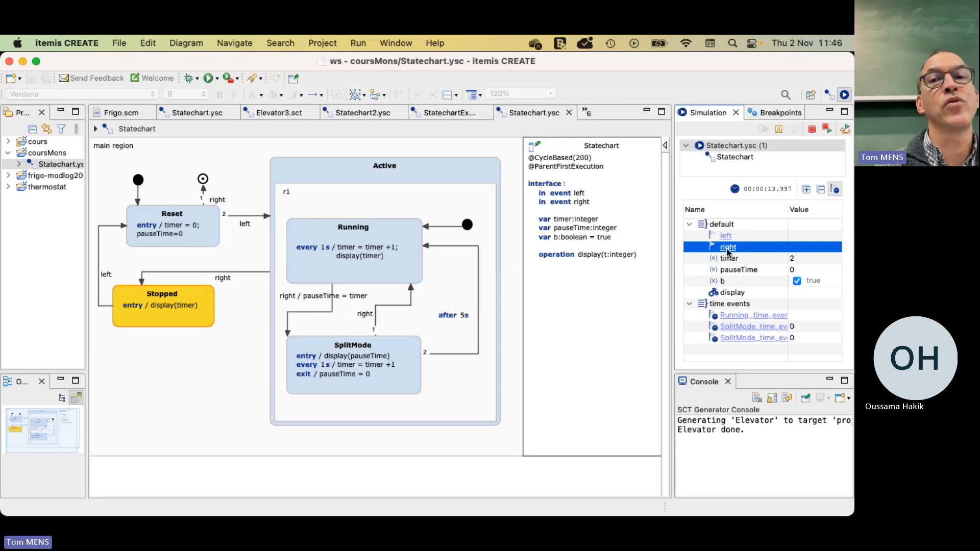
pyautogui.click(812, 128)
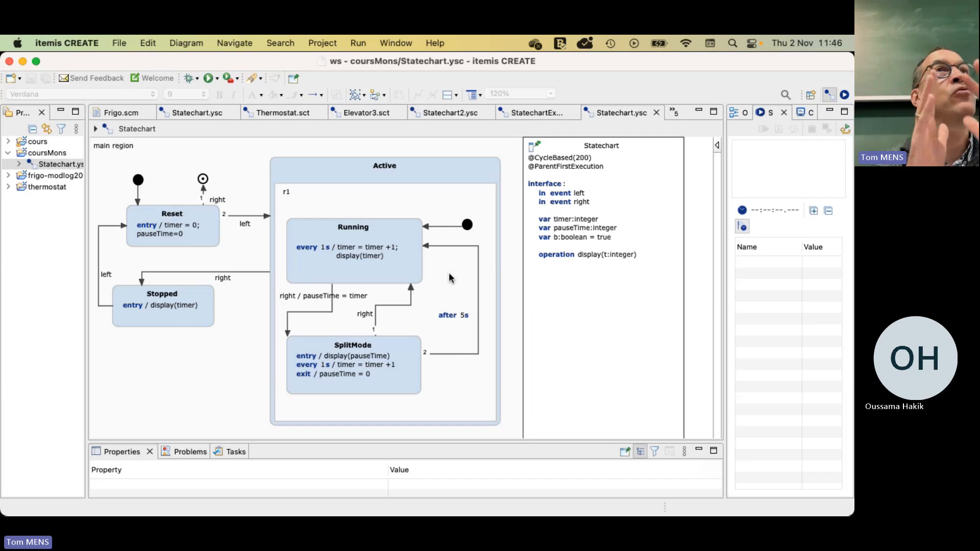
# Step: Add a Final State inside region r1 of Active, just to the lower right of SplitMode
pyautogui.click(564, 233)
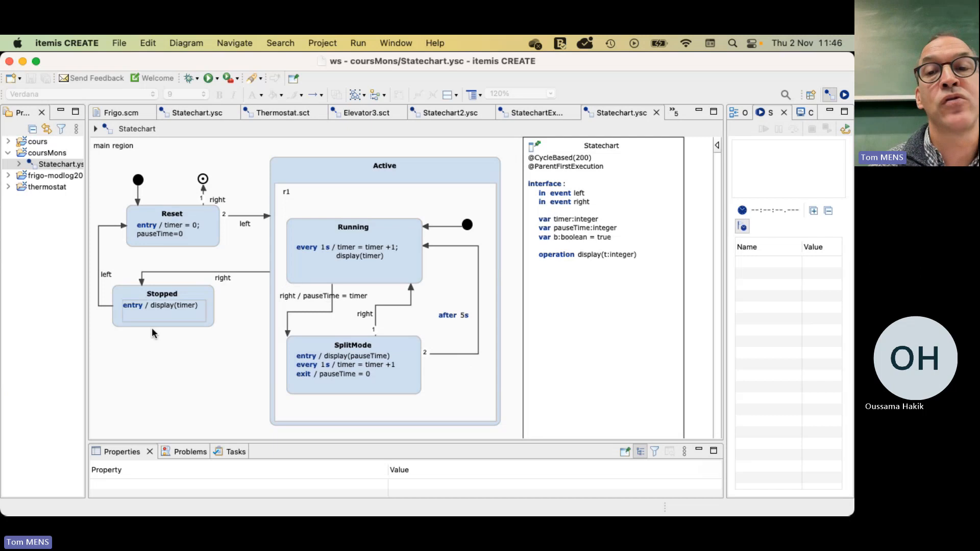
pyautogui.click(717, 145)
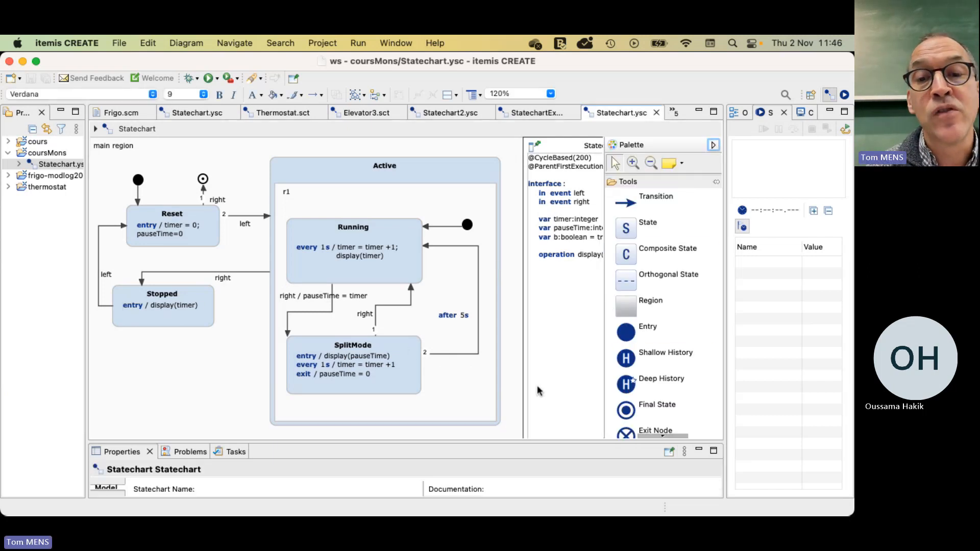
pyautogui.click(203, 180)
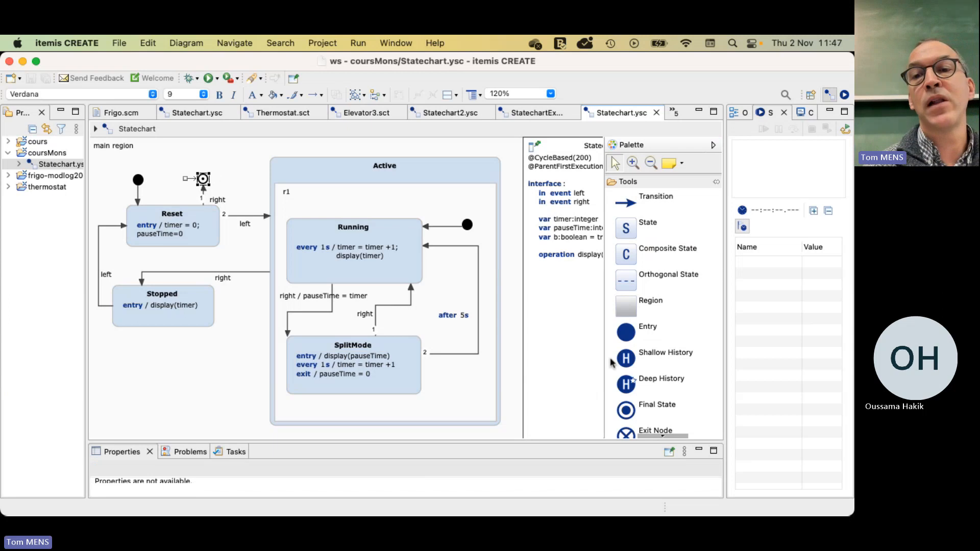
pyautogui.click(632, 412)
pyautogui.click(453, 392)
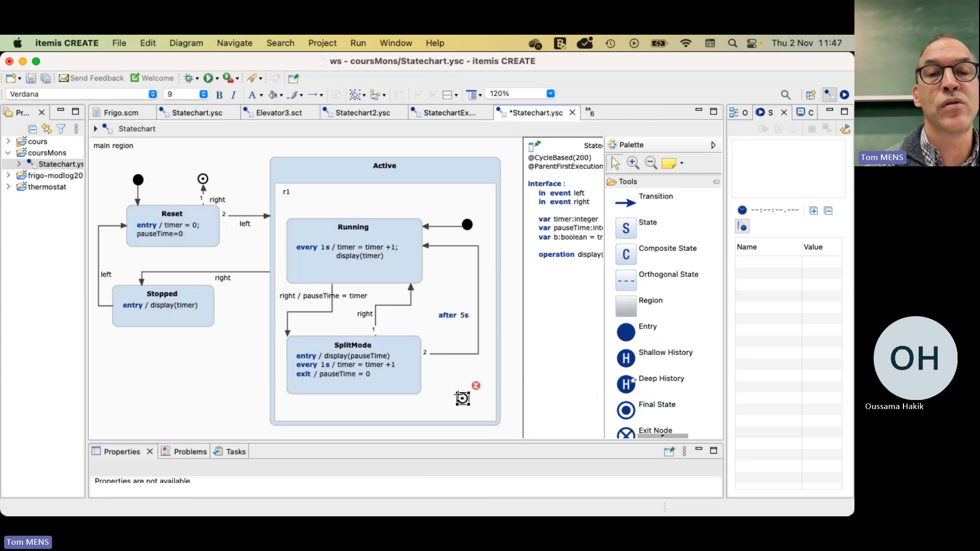
# Step: Draw a transition from SplitMode to the new final state and shift the final state slightly up and to the right
pyautogui.click(632, 204)
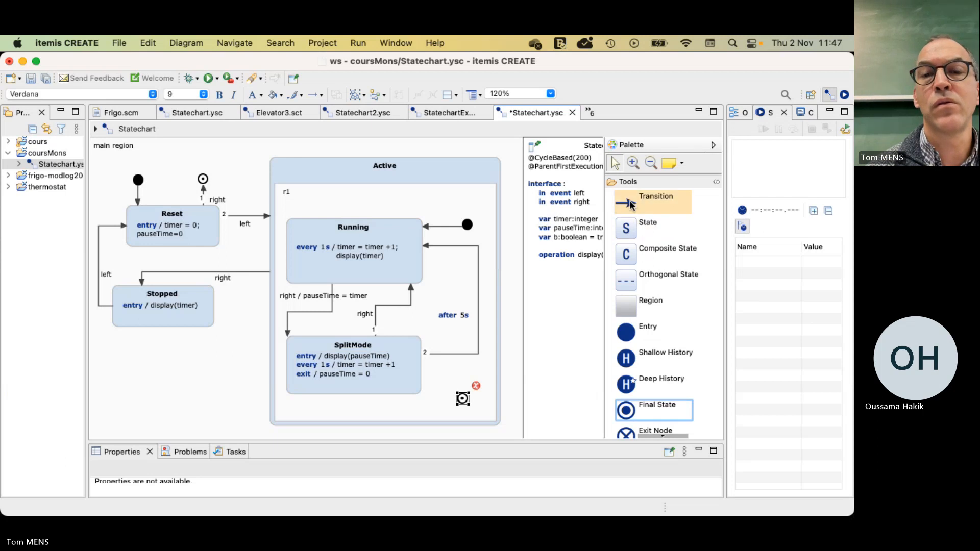
pyautogui.click(408, 385)
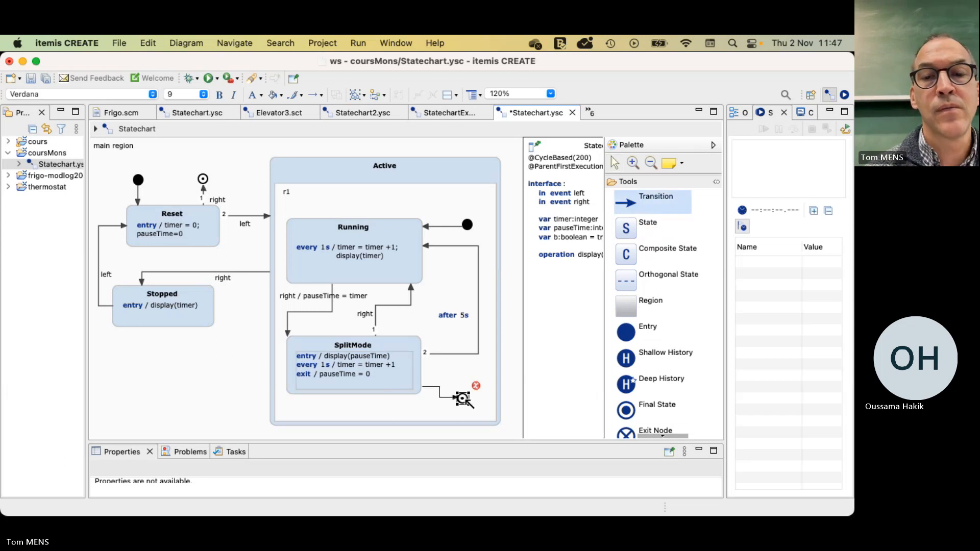
pyautogui.click(462, 399)
pyautogui.click(511, 416)
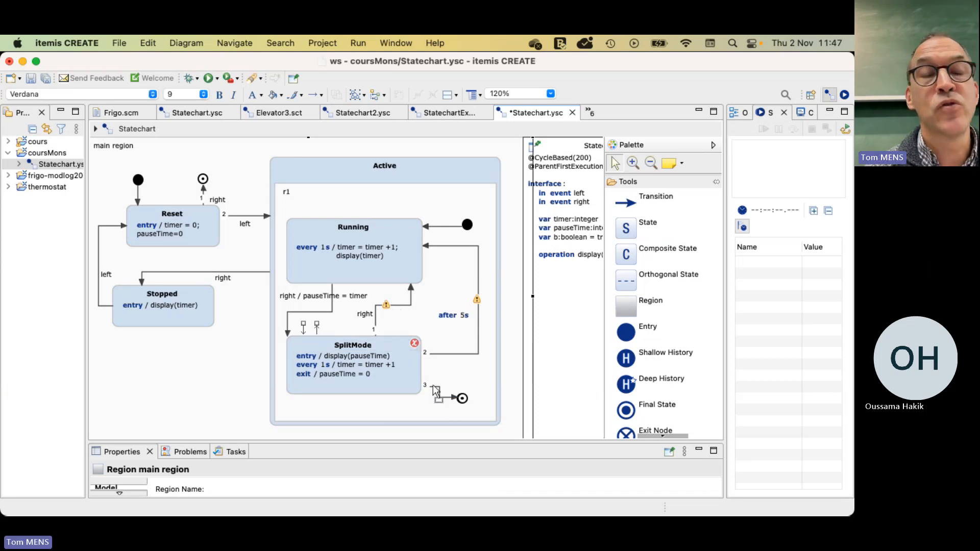
pyautogui.moveTo(467, 406); pyautogui.dragTo(476, 392)
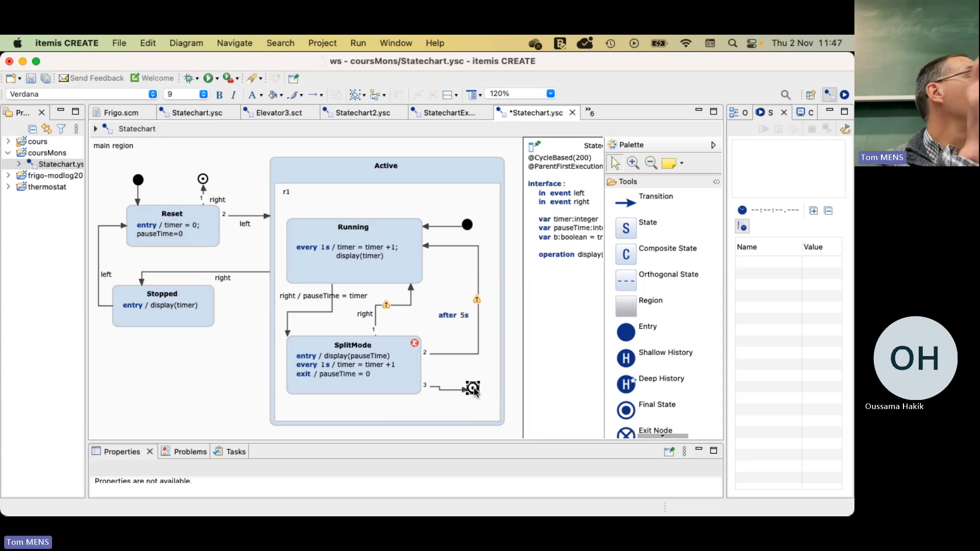
# Step: Set the trigger of the transition from SplitMode to the final state to left and nudge the final state upward
pyautogui.click(444, 397)
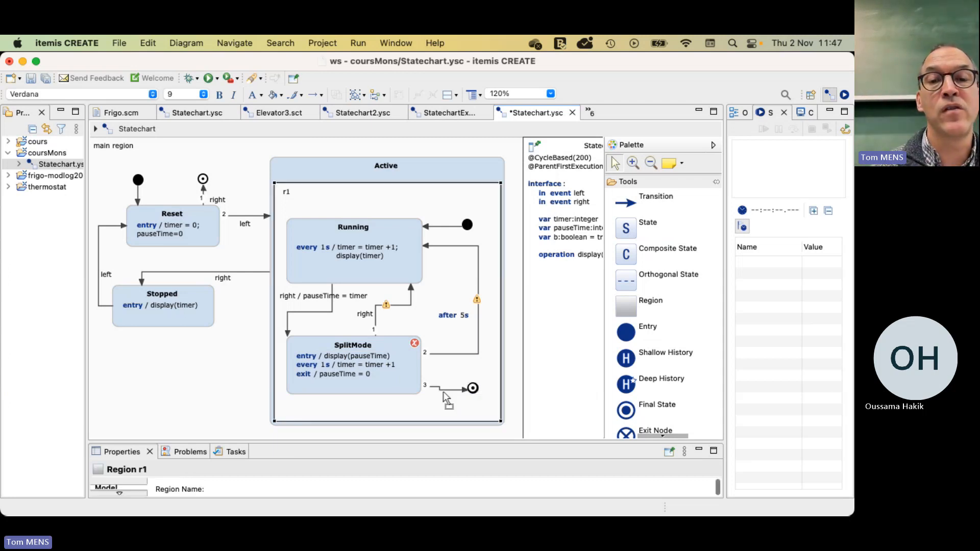
pyautogui.click(442, 390)
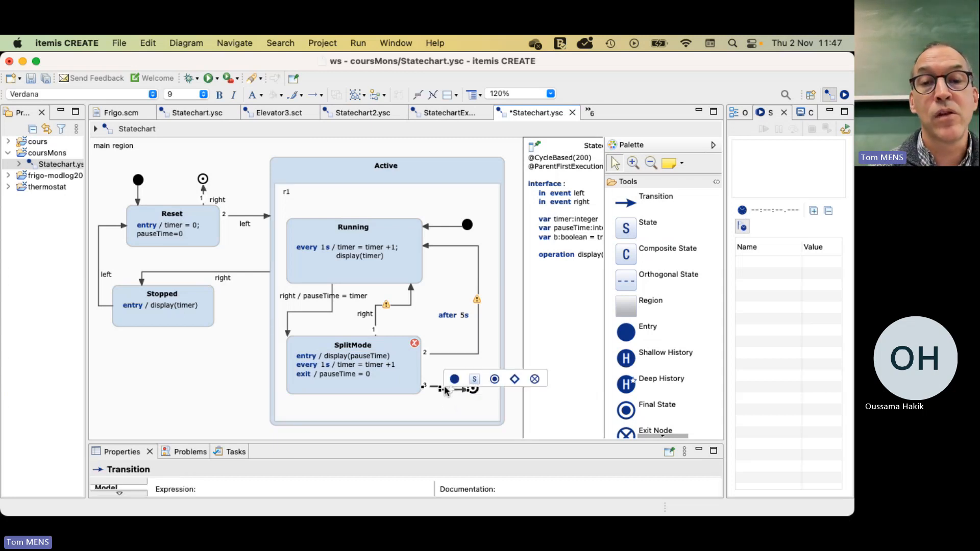
pyautogui.click(442, 389)
pyautogui.click(439, 388)
pyautogui.write('lef')
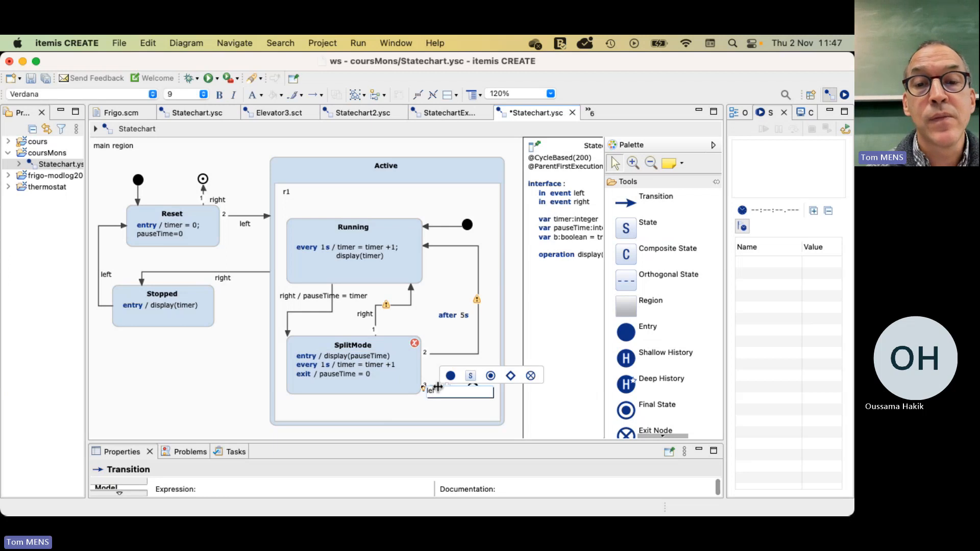
pyautogui.write('t')
pyautogui.click(457, 398)
pyautogui.click(473, 381)
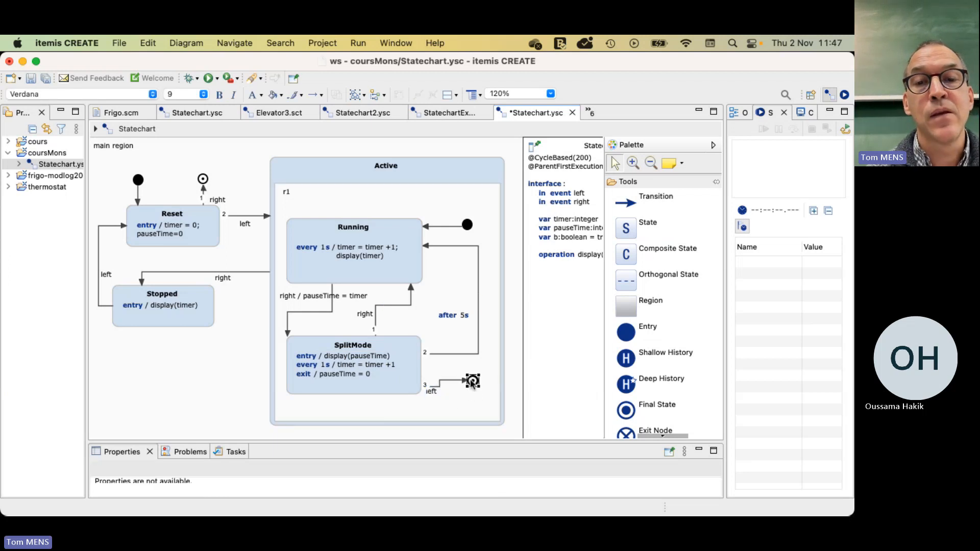
pyautogui.click(472, 413)
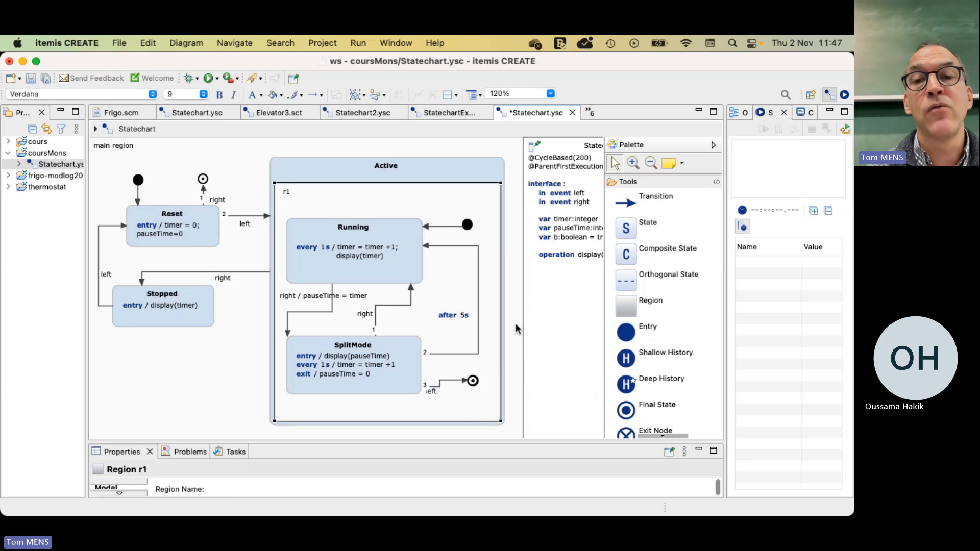
# Step: Collapse the palette and run the edited statechart as a Statechart Simulation, saving the changes to Statechart.ysc
pyautogui.click(714, 144)
pyautogui.click(212, 78)
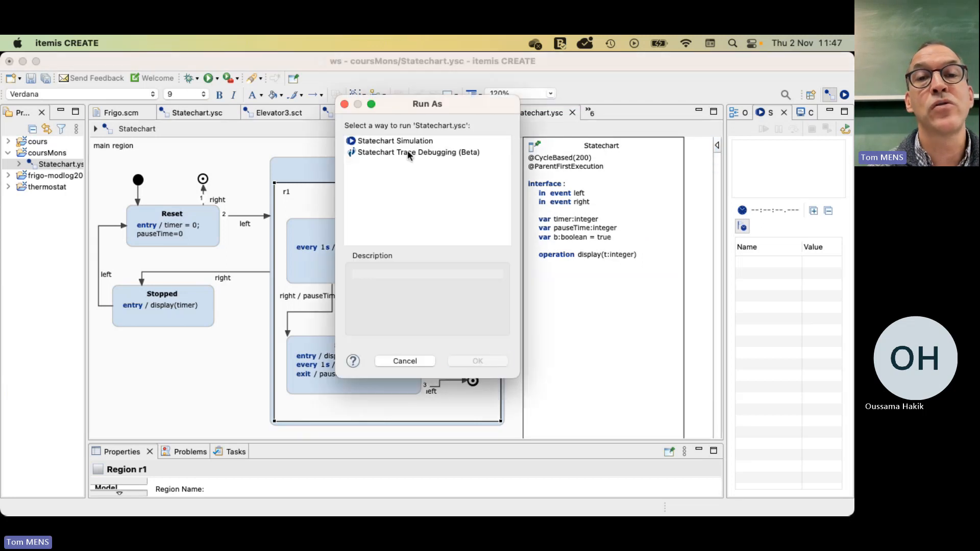
pyautogui.click(412, 141)
pyautogui.click(456, 360)
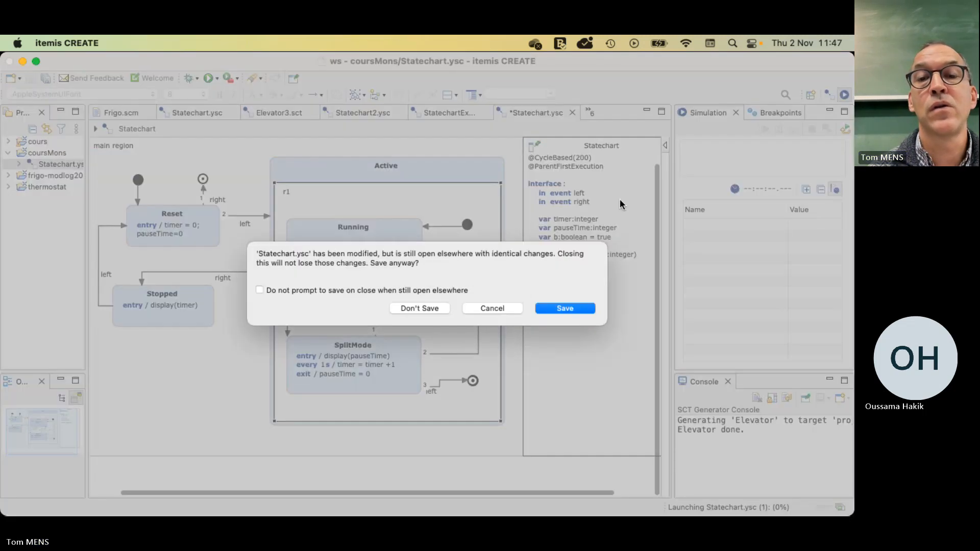
pyautogui.click(558, 307)
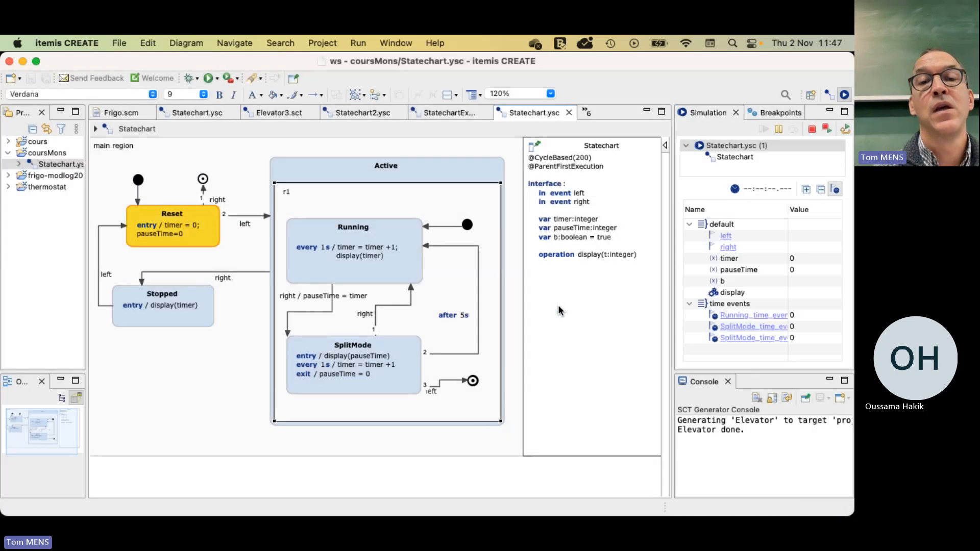
# Step: Test the edited statechart by raising left and then right, and terminate the simulation
pyautogui.click(726, 237)
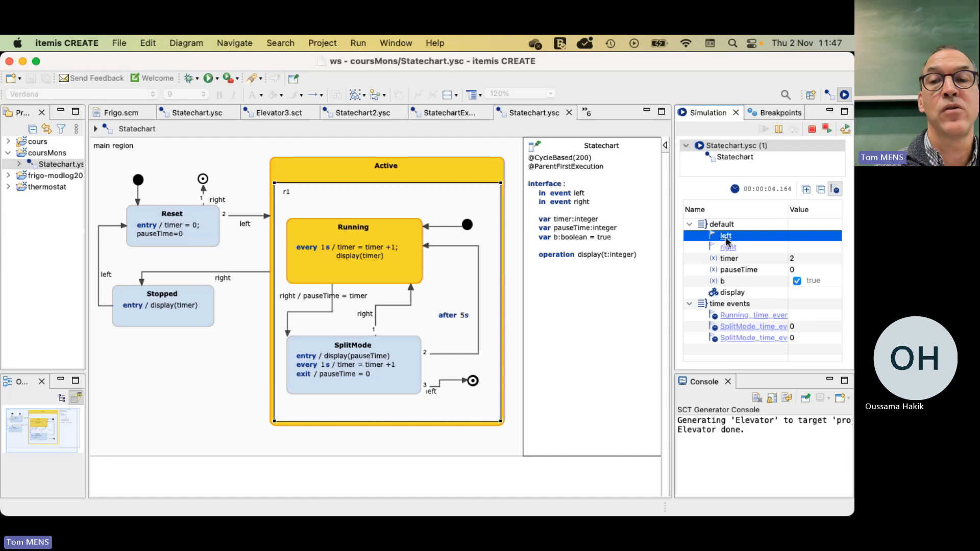
pyautogui.click(728, 248)
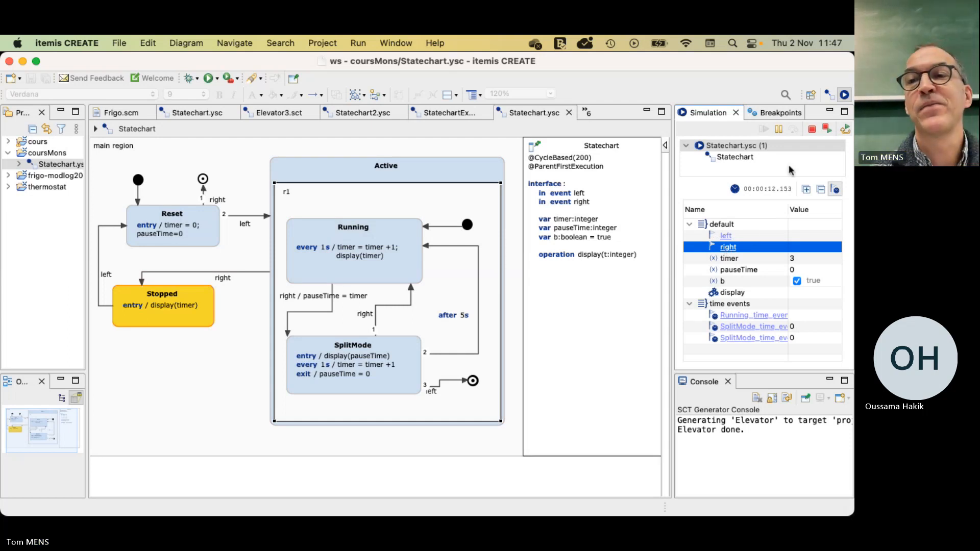
pyautogui.click(812, 129)
pyautogui.click(589, 152)
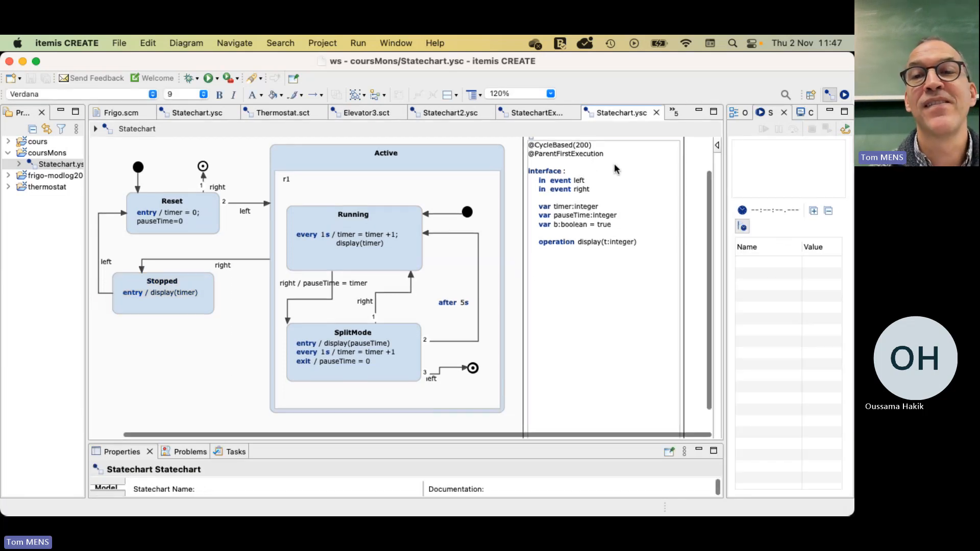
pyautogui.moveTo(603, 152); pyautogui.dragTo(516, 153)
pyautogui.press('BackSpace')
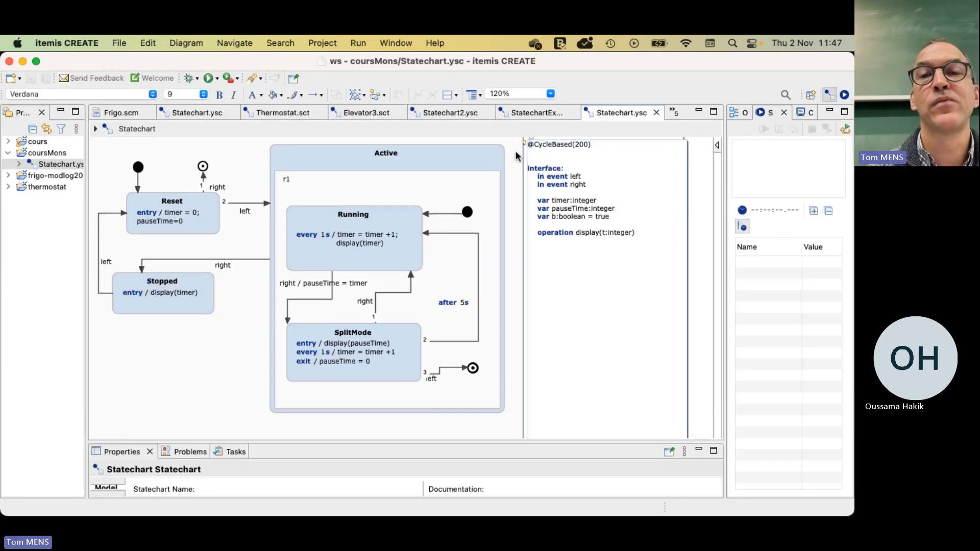
pyautogui.press('BackSpace')
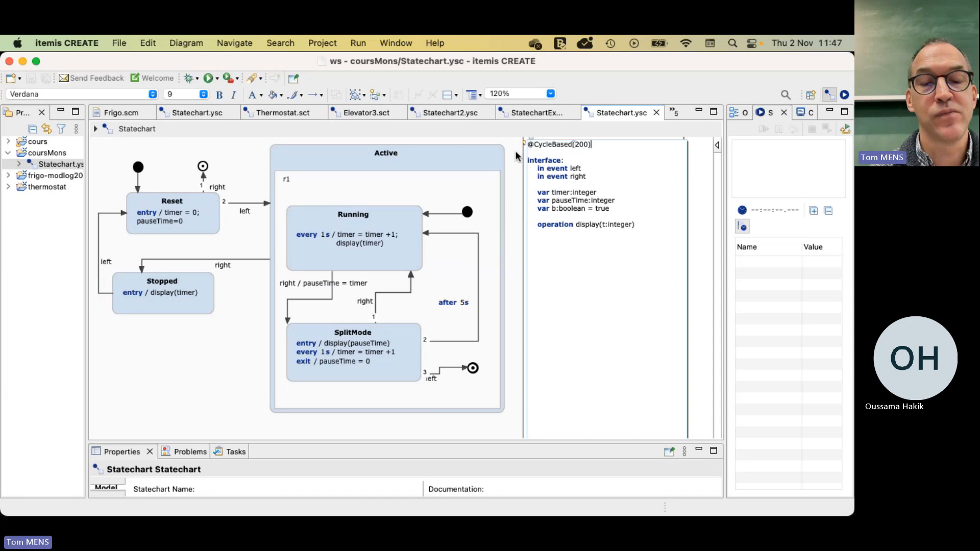
# Step: Run the statechart without the parent-first annotation as a Statechart Simulation, saving the modified file
pyautogui.click(207, 81)
pyautogui.click(409, 145)
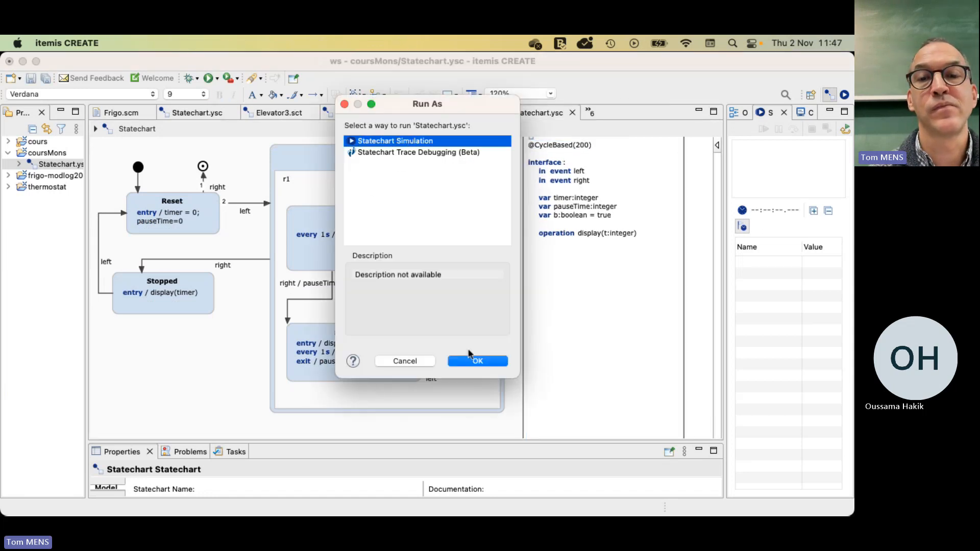
pyautogui.click(472, 362)
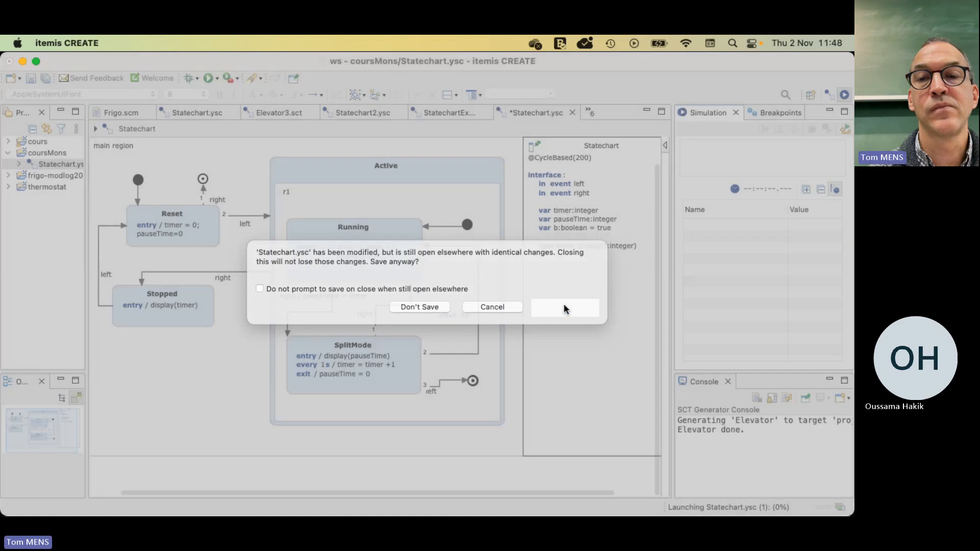
pyautogui.click(565, 308)
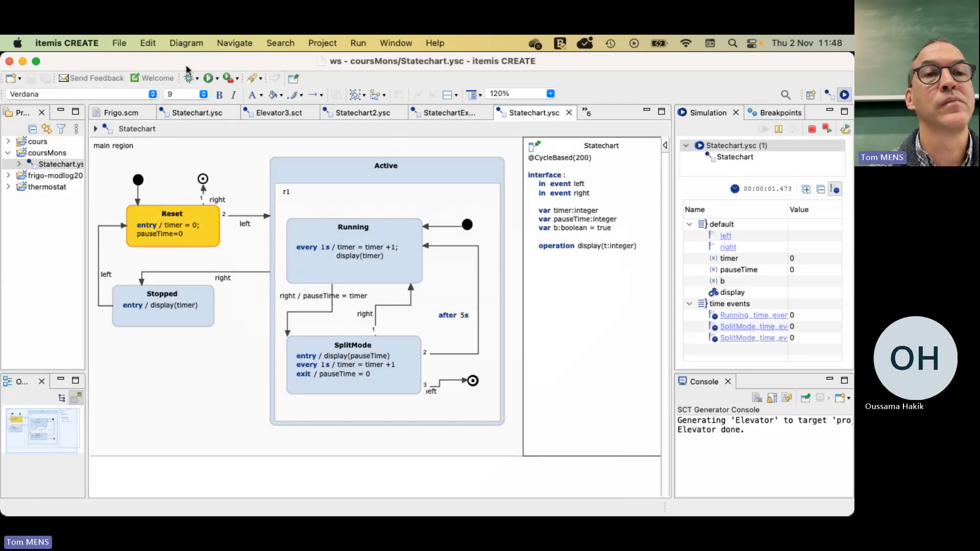
# Step: Launch a second Statechart Simulation of Statechart.ysc and raise the left event in it
pyautogui.click(209, 78)
pyautogui.click(395, 145)
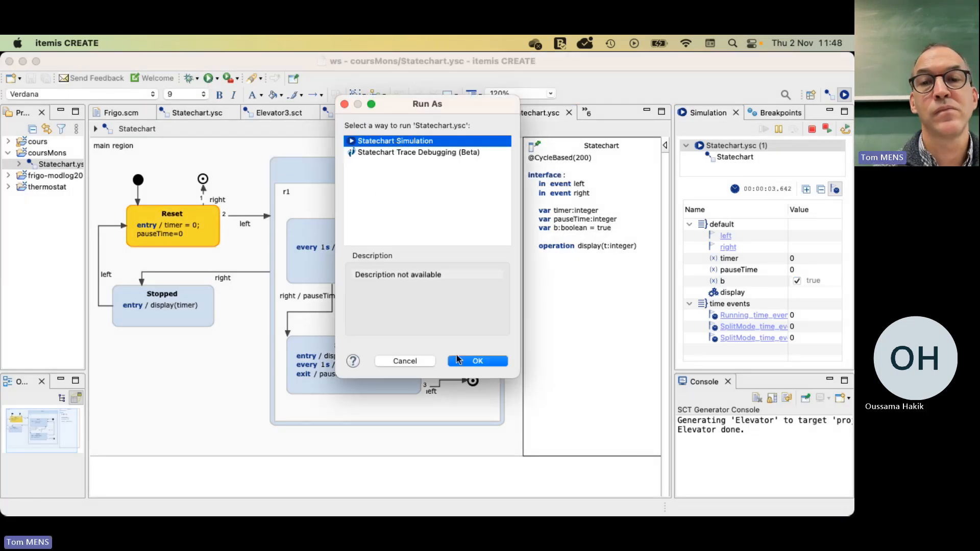
pyautogui.click(461, 358)
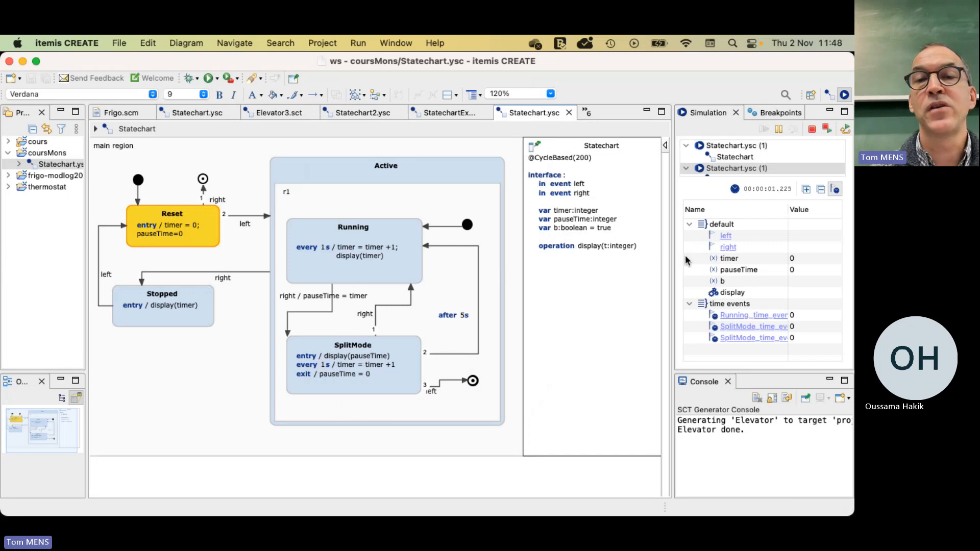
pyautogui.click(728, 236)
pyautogui.click(726, 235)
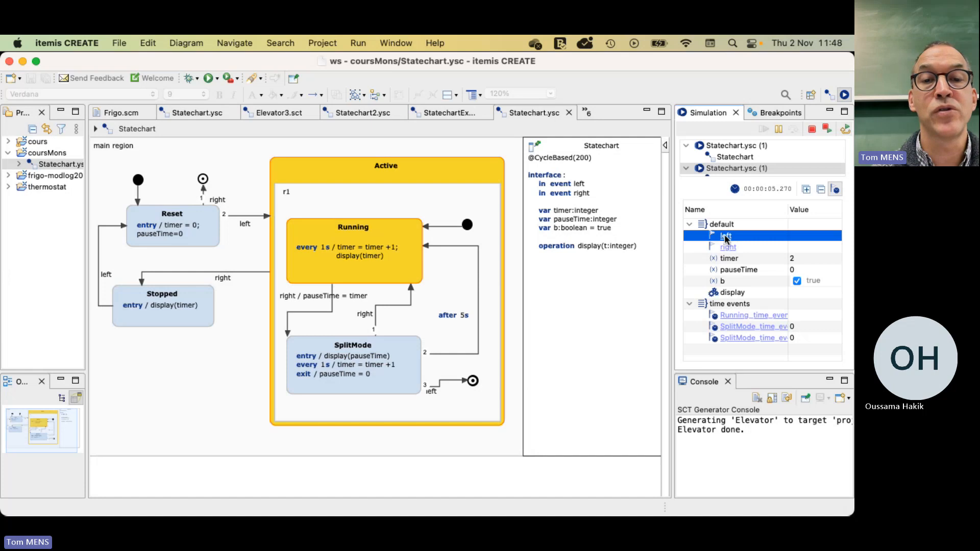
# Step: Test the simulation by raising right, left and right in turn, suspending and resuming it after the first event
pyautogui.click(727, 247)
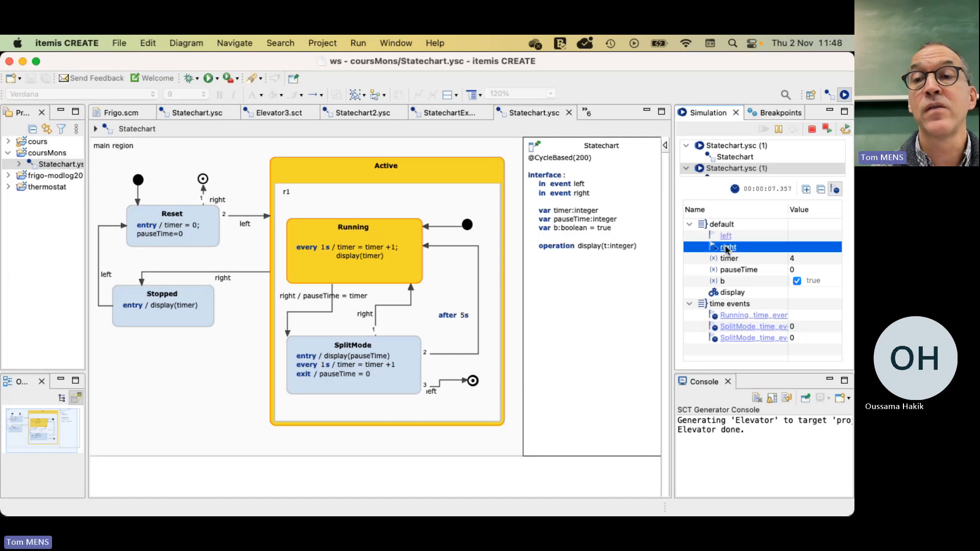
pyautogui.click(779, 130)
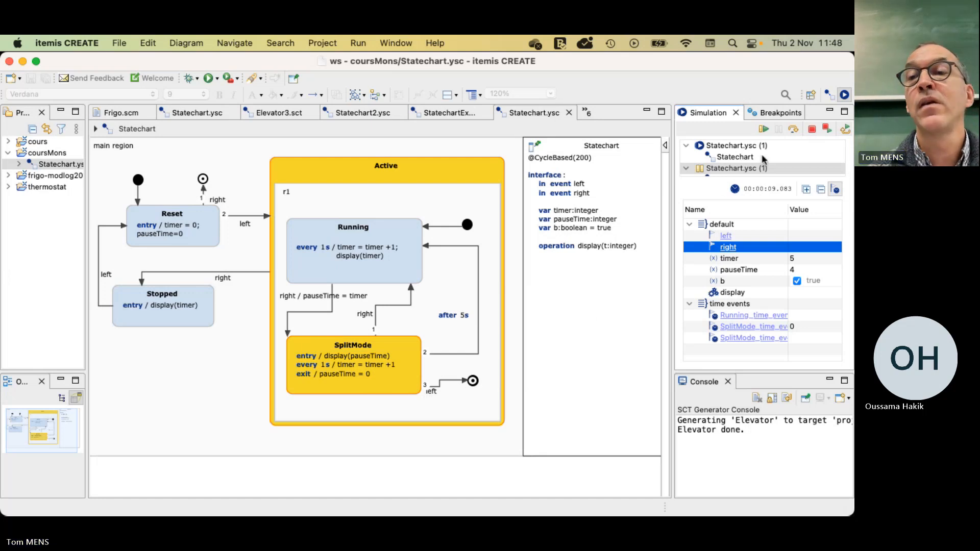
pyautogui.click(764, 130)
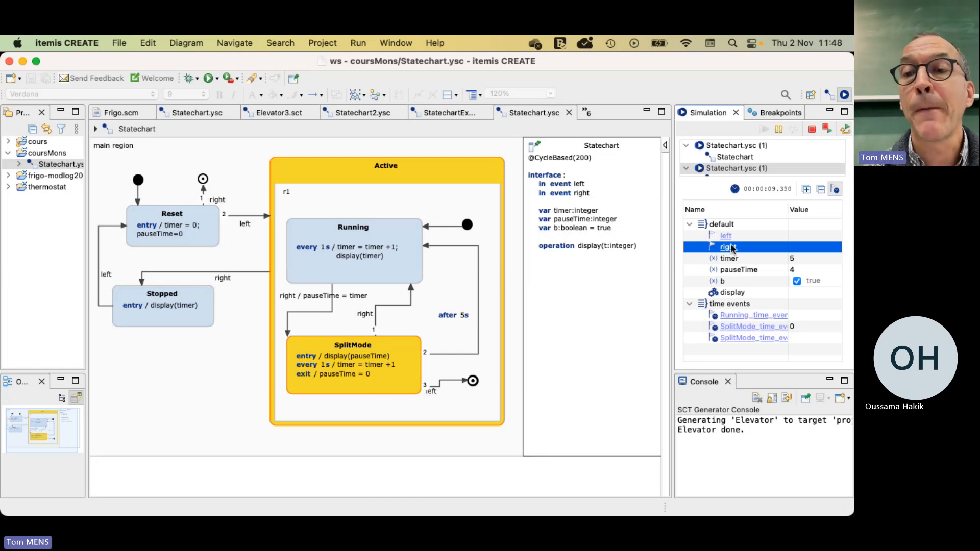
pyautogui.click(725, 236)
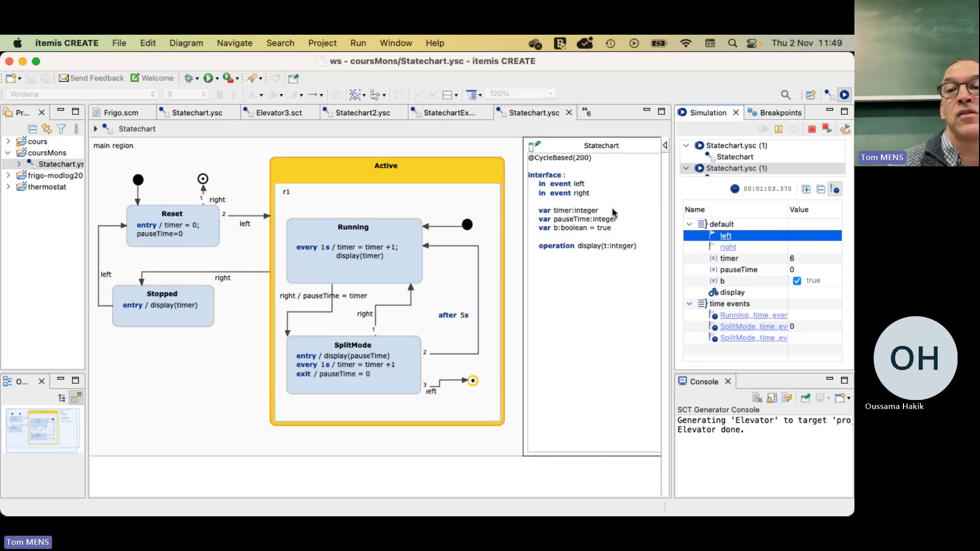
pyautogui.click(727, 248)
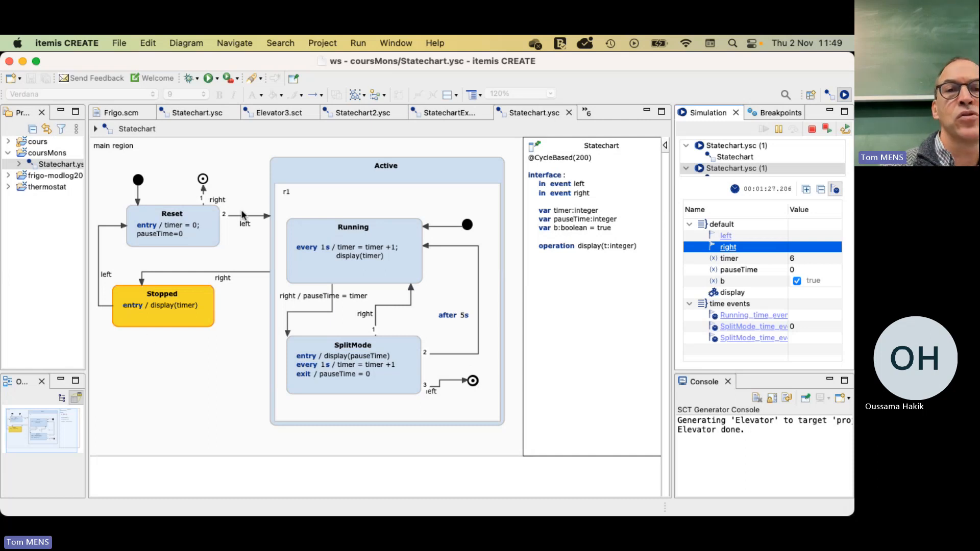
# Step: Examine the Active state and the every 1s timer increments in its Running and SplitMode substates
pyautogui.click(317, 175)
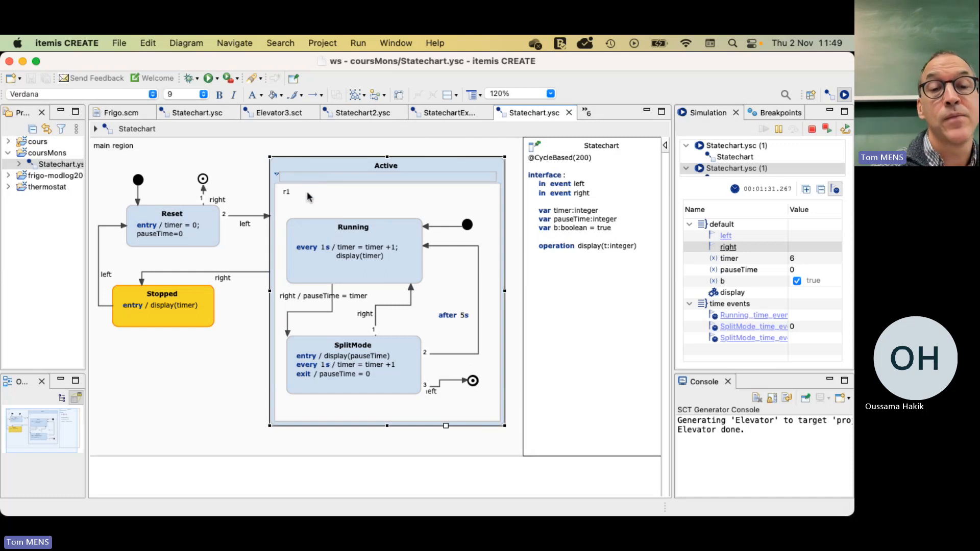
pyautogui.click(234, 357)
pyautogui.moveTo(234, 358)
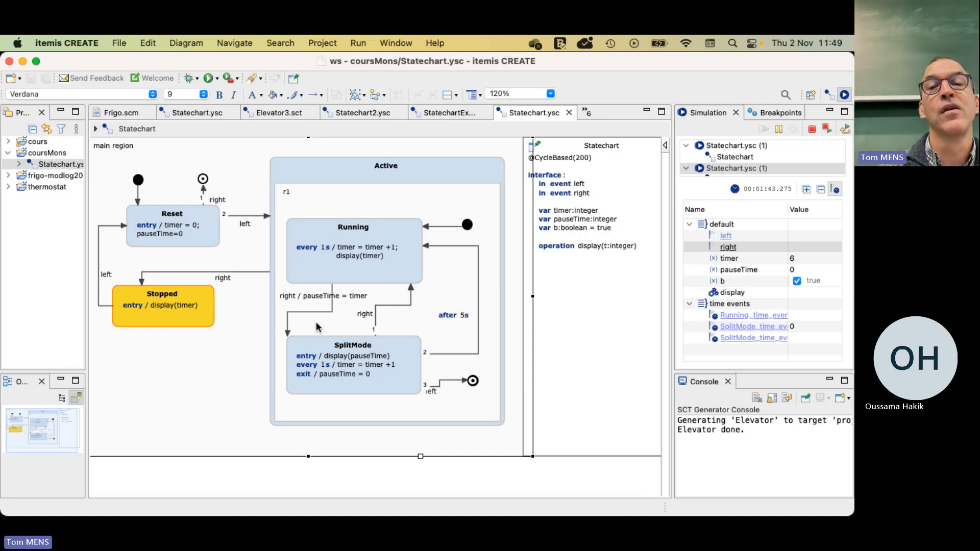
pyautogui.moveTo(384, 249)
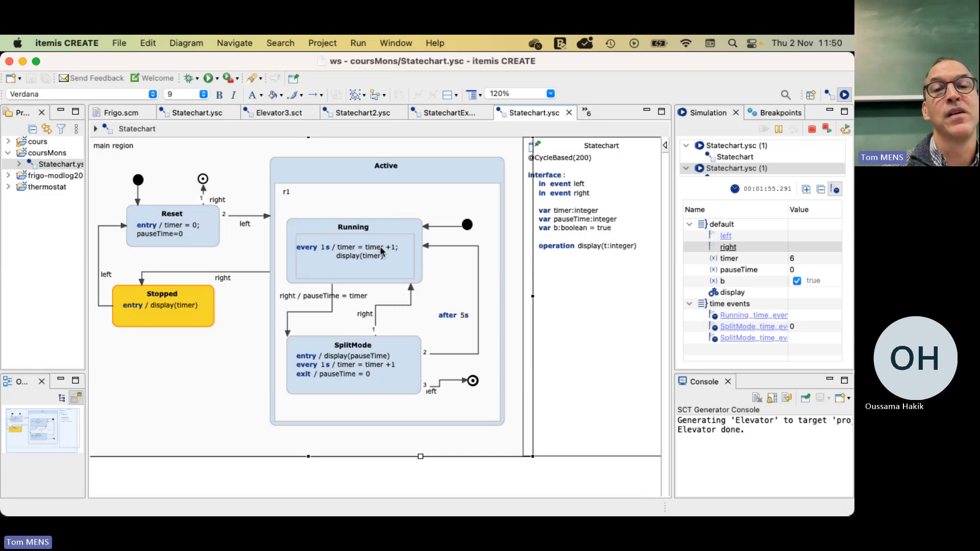
pyautogui.click(353, 251)
pyautogui.click(352, 251)
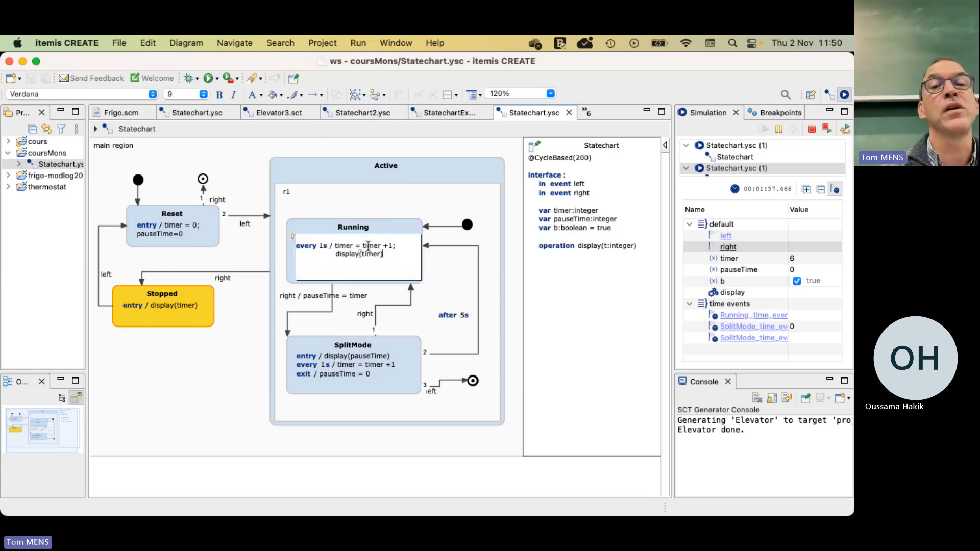
pyautogui.moveTo(401, 246); pyautogui.dragTo(271, 246)
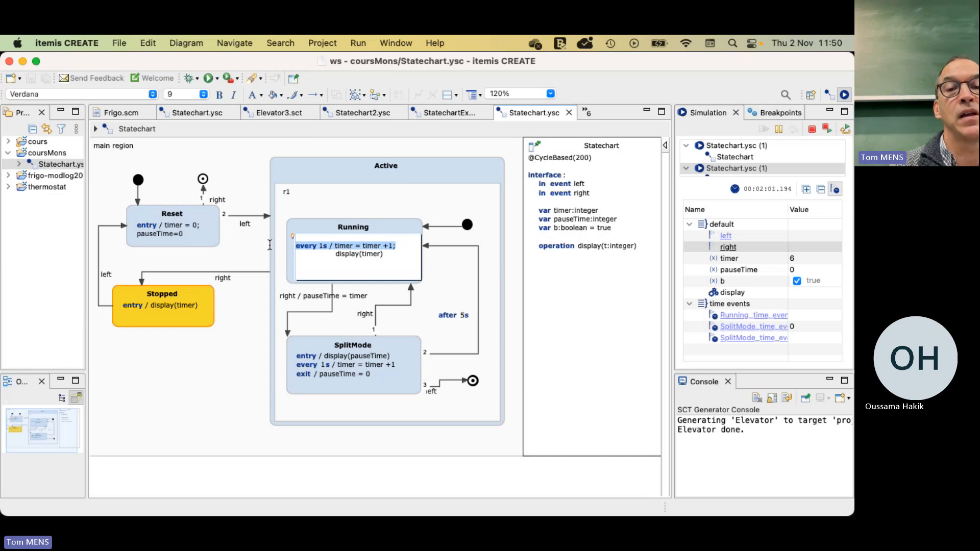
pyautogui.click(350, 364)
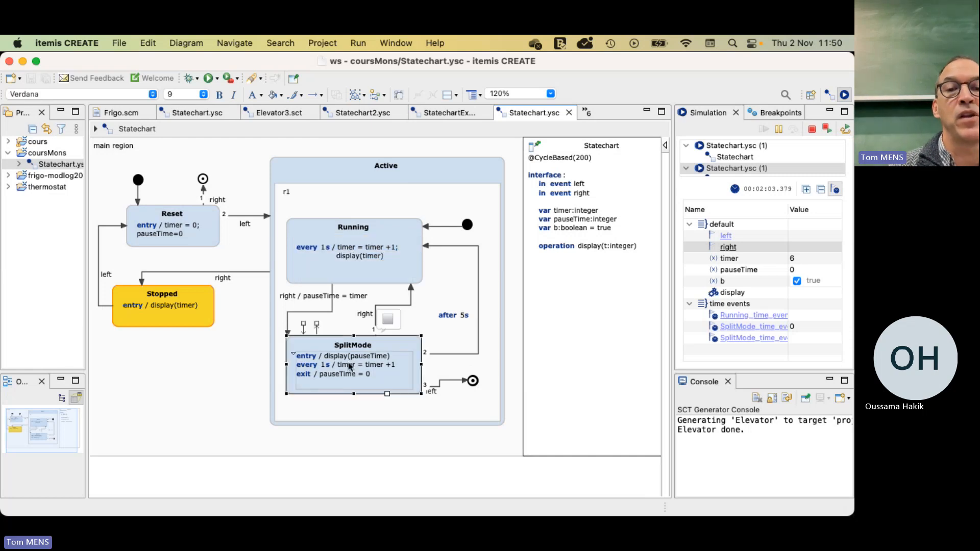
pyautogui.moveTo(367, 372)
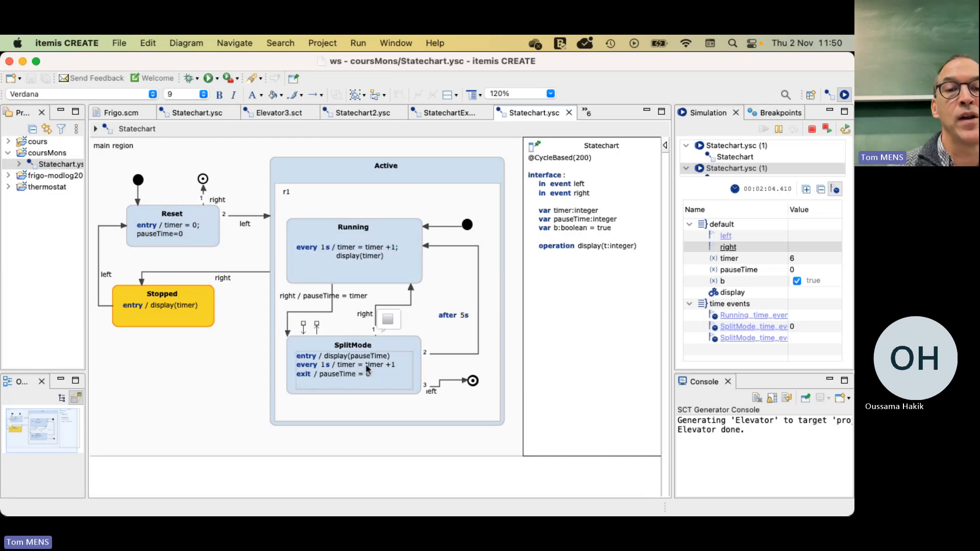
pyautogui.click(398, 366)
pyautogui.moveTo(396, 365); pyautogui.dragTo(294, 365)
pyautogui.click(256, 371)
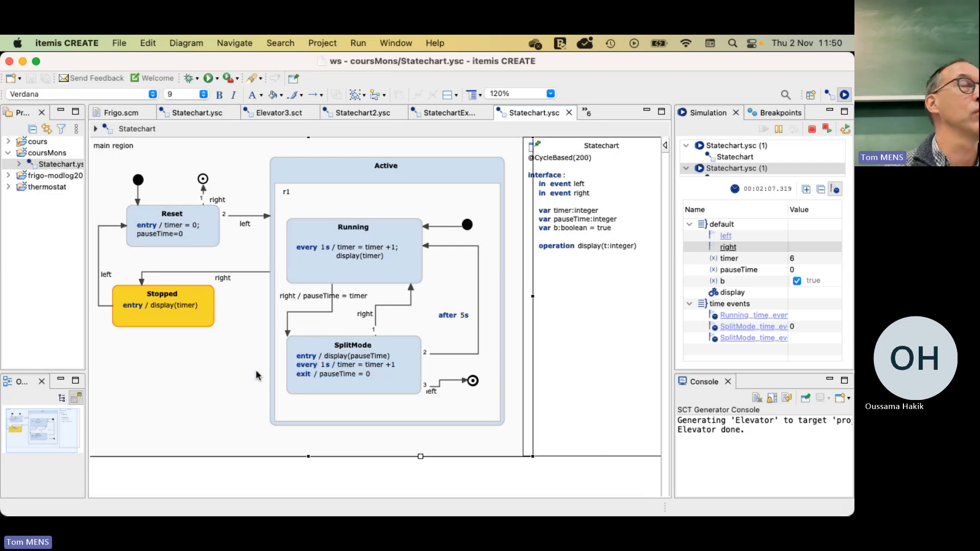
pyautogui.moveTo(256, 370)
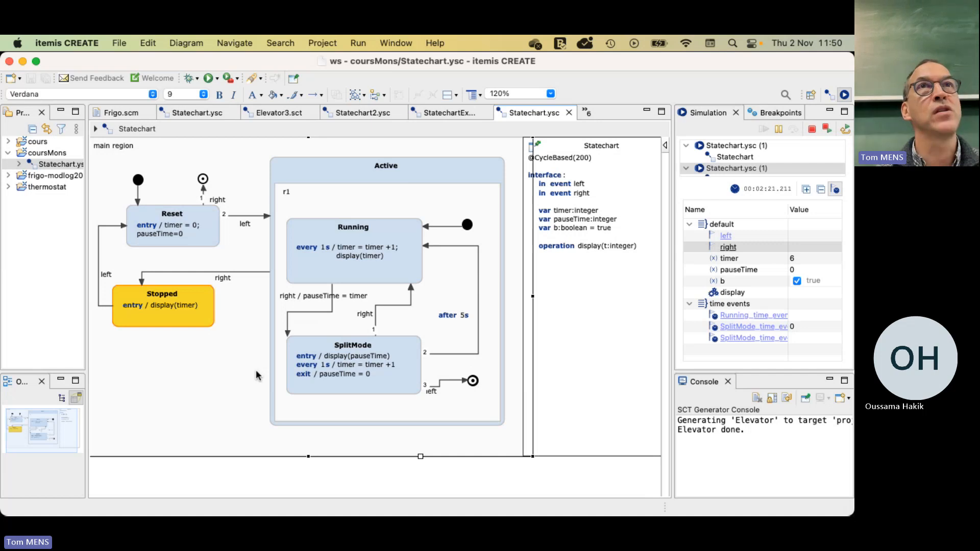
# Step: Add the internal reaction "every 1s / timer = timer + 1" to the Active composite state
pyautogui.click(302, 175)
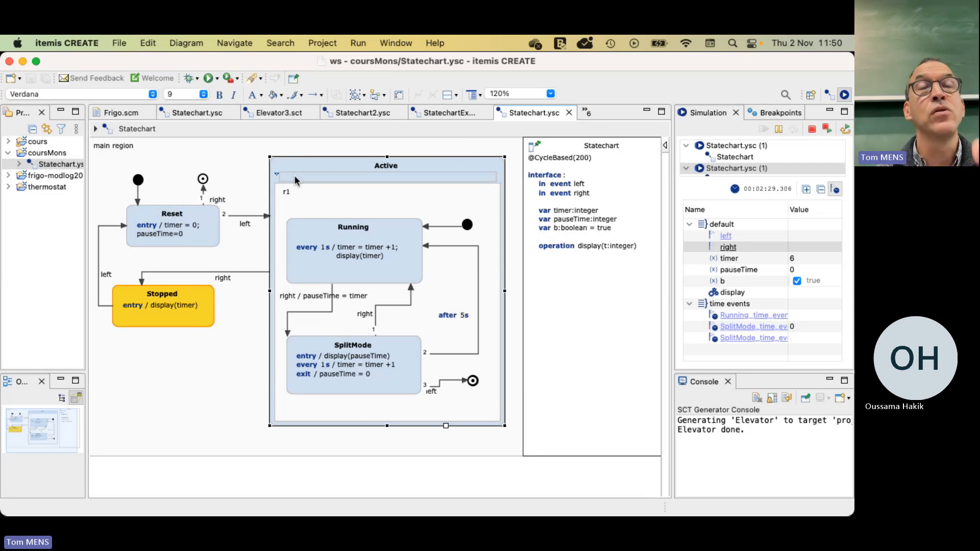
pyautogui.click(295, 175)
pyautogui.write('e')
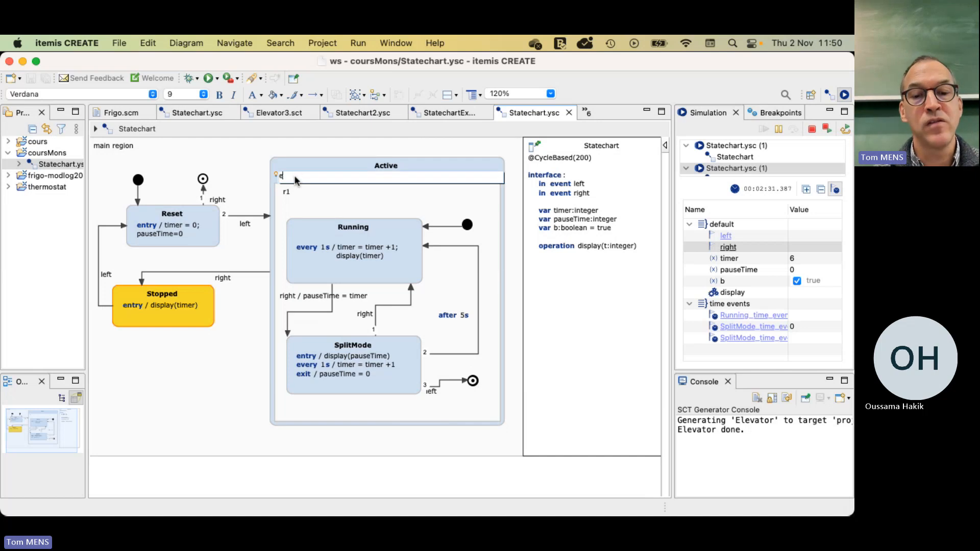
pyautogui.write('very 1s /')
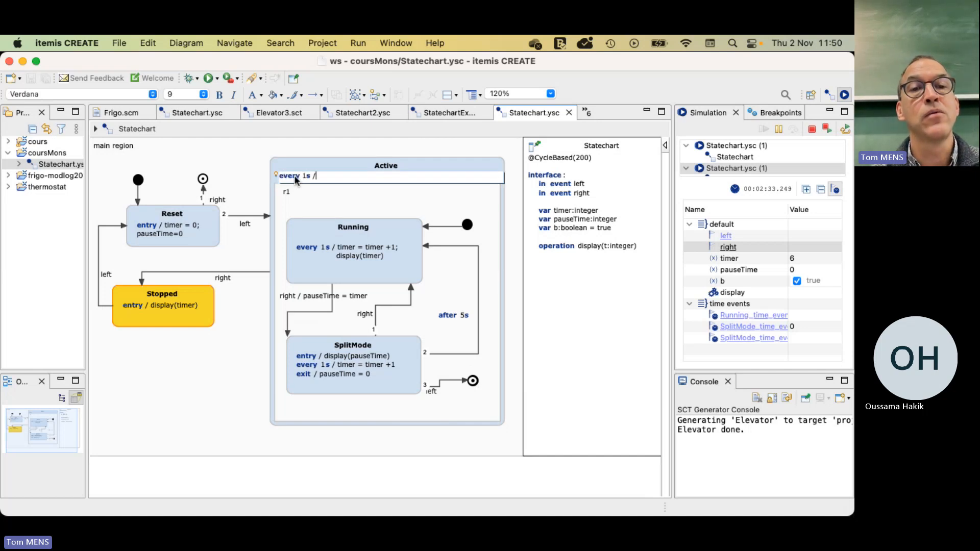
pyautogui.write(' time')
pyautogui.press('BackSpace')
pyautogui.write('= timer ')
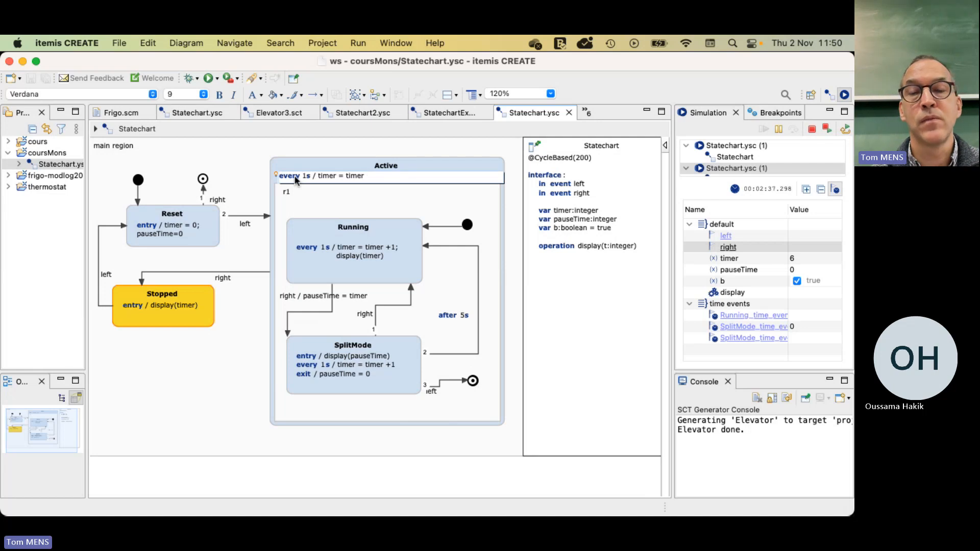
pyautogui.write('+ 1')
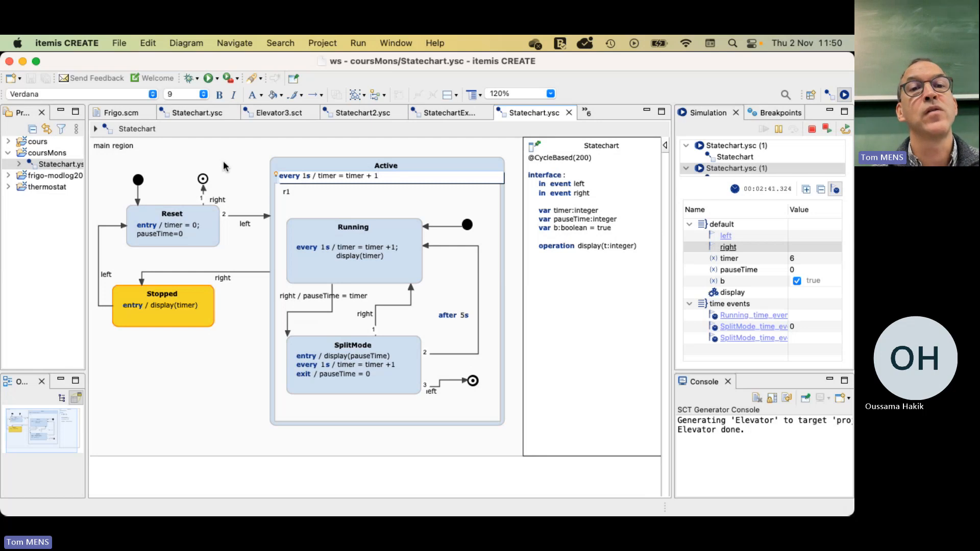
pyautogui.click(243, 160)
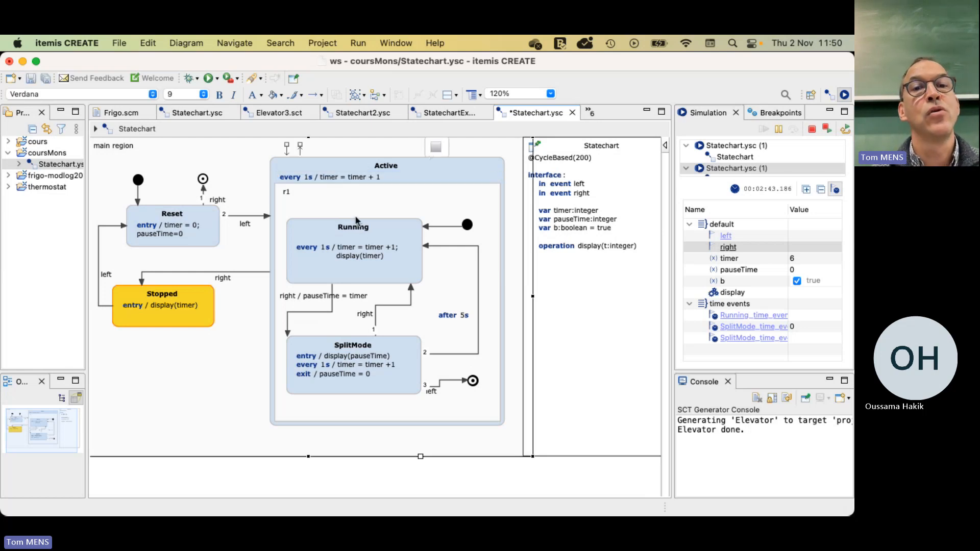
# Step: Remove the timer increment from the Running state's reaction, leaving "every 1s / display(timer)" on one line
pyautogui.click(356, 220)
pyautogui.click(363, 249)
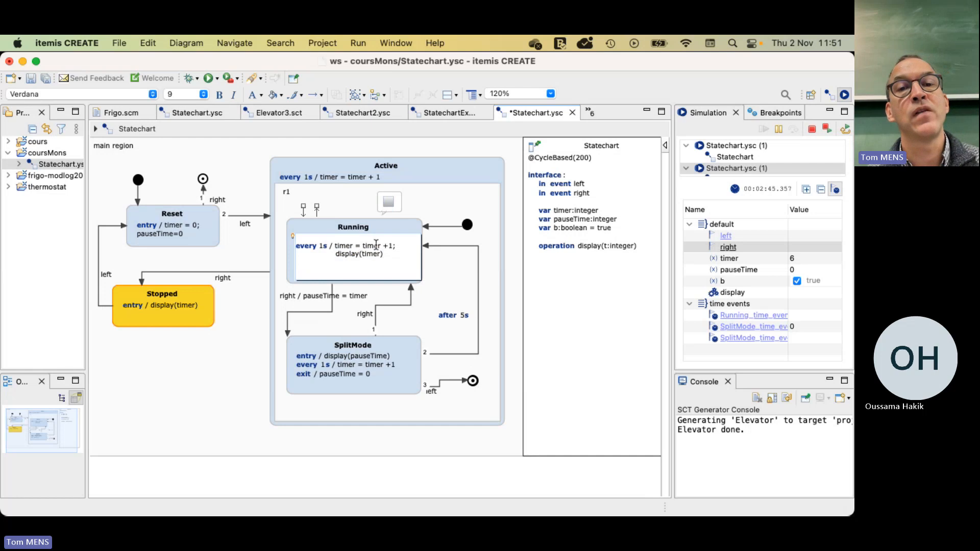
pyautogui.moveTo(399, 246)
pyautogui.mouseDown()
pyautogui.moveTo(333, 246)
pyautogui.moveTo(403, 245)
pyautogui.mouseUp()
pyautogui.press('BackSpace')
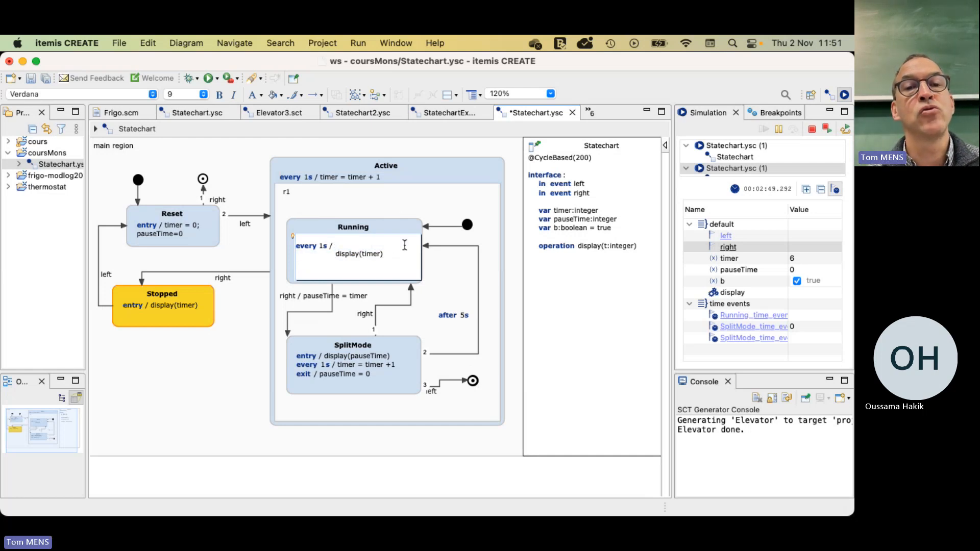
pyautogui.moveTo(336, 246); pyautogui.dragTo(334, 248)
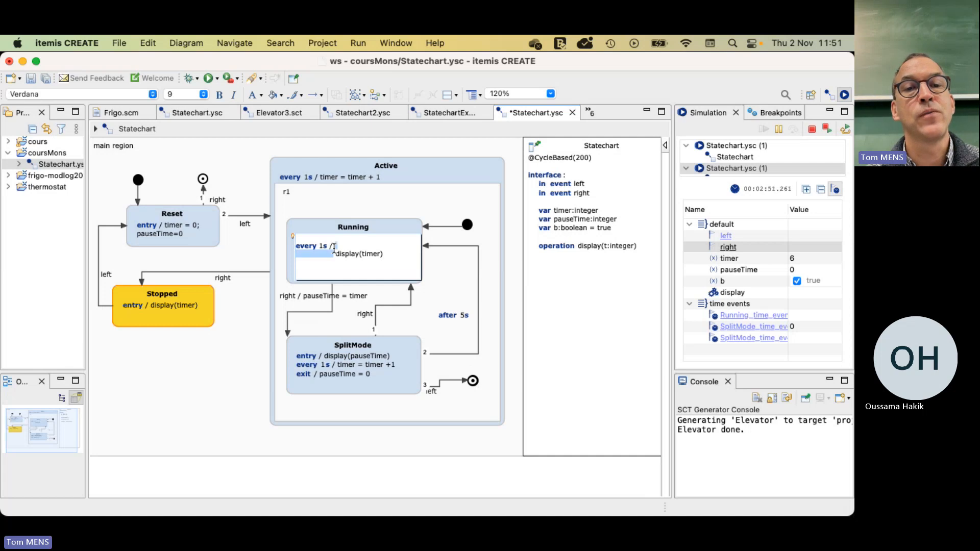
# Step: Delete the "every 1s / timer = timer +1" line from the SplitMode state, leaving no blank line in its place
pyautogui.doubleClick(332, 368)
pyautogui.moveTo(395, 364); pyautogui.dragTo(251, 359)
pyautogui.press('BackSpace')
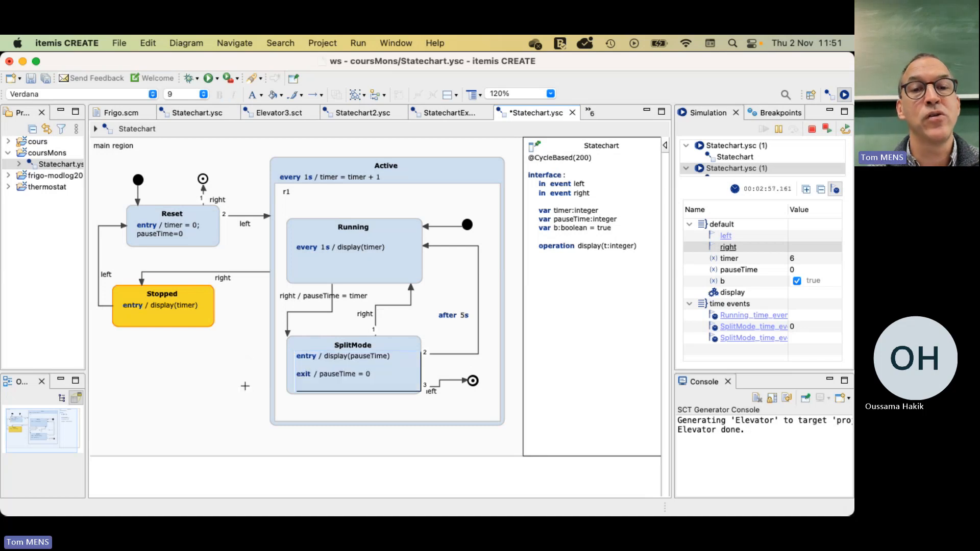
pyautogui.press('Home')
pyautogui.press('BackSpace')
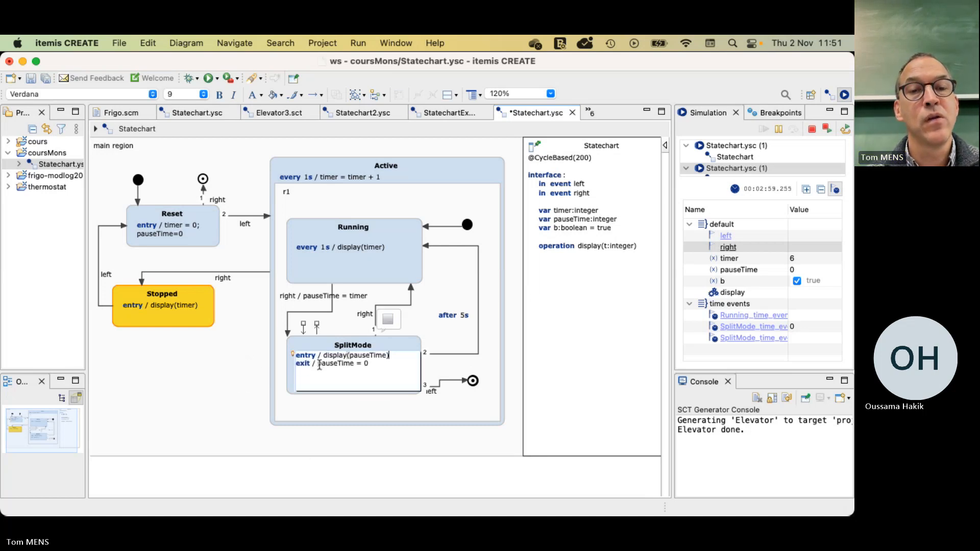
pyautogui.click(254, 371)
pyautogui.moveTo(254, 370)
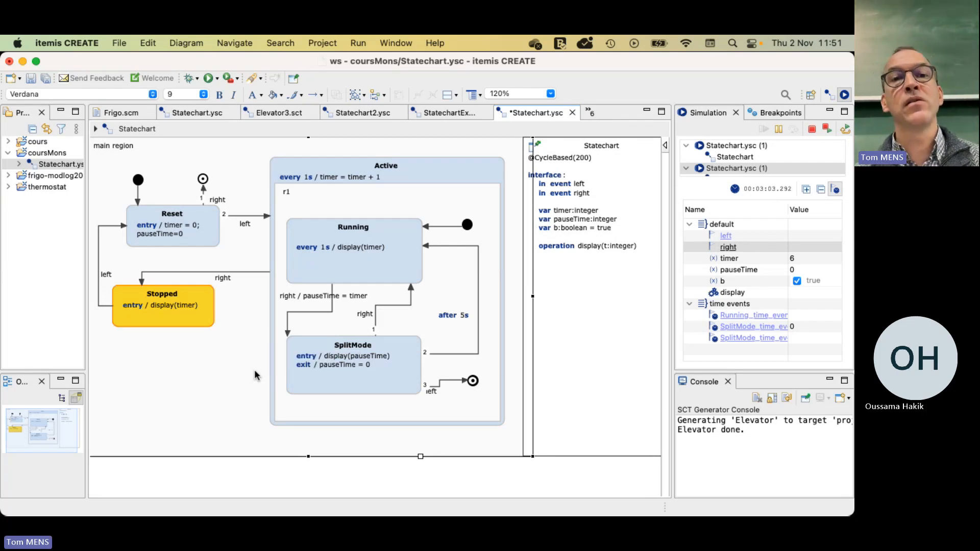
pyautogui.moveTo(338, 194)
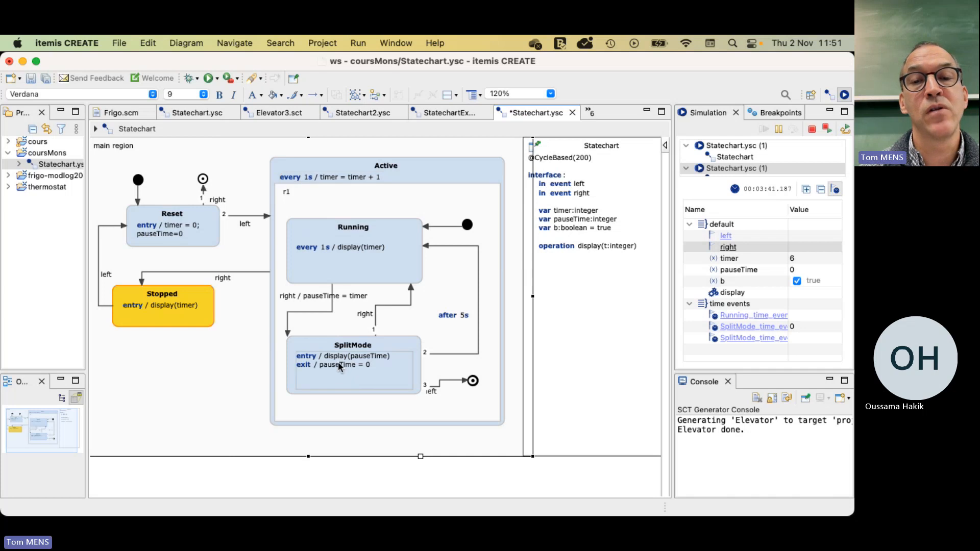
pyautogui.moveTo(306, 247)
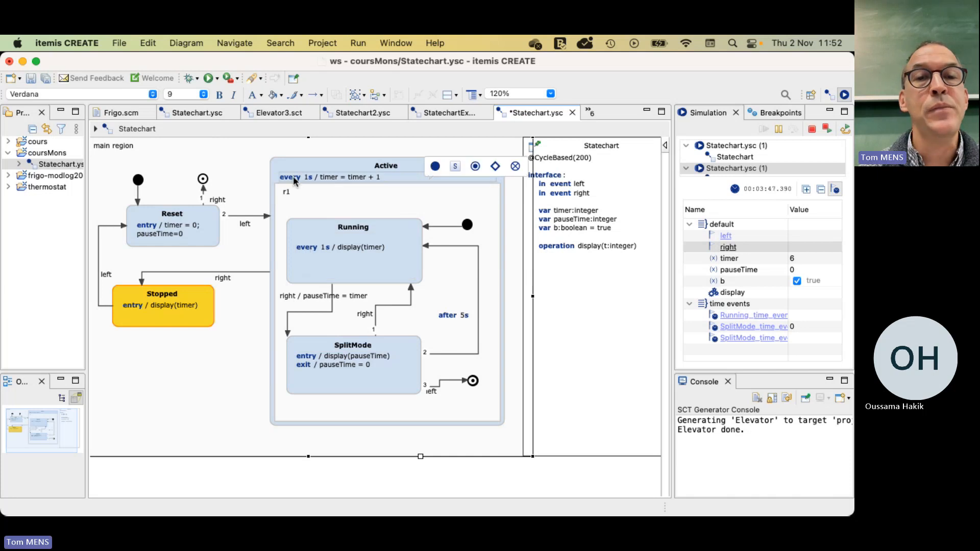
pyautogui.click(356, 180)
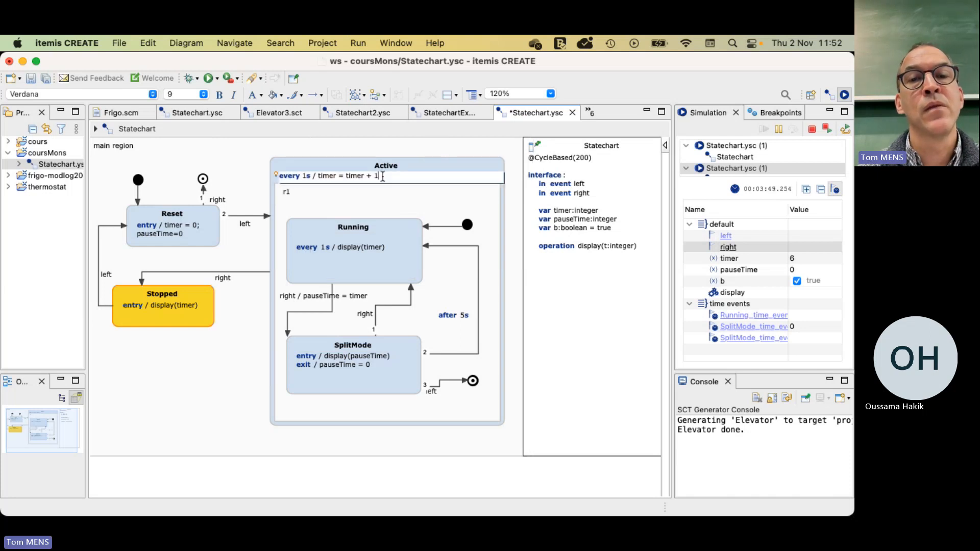
pyautogui.click(393, 176)
pyautogui.press('Return')
pyautogui.write('entry')
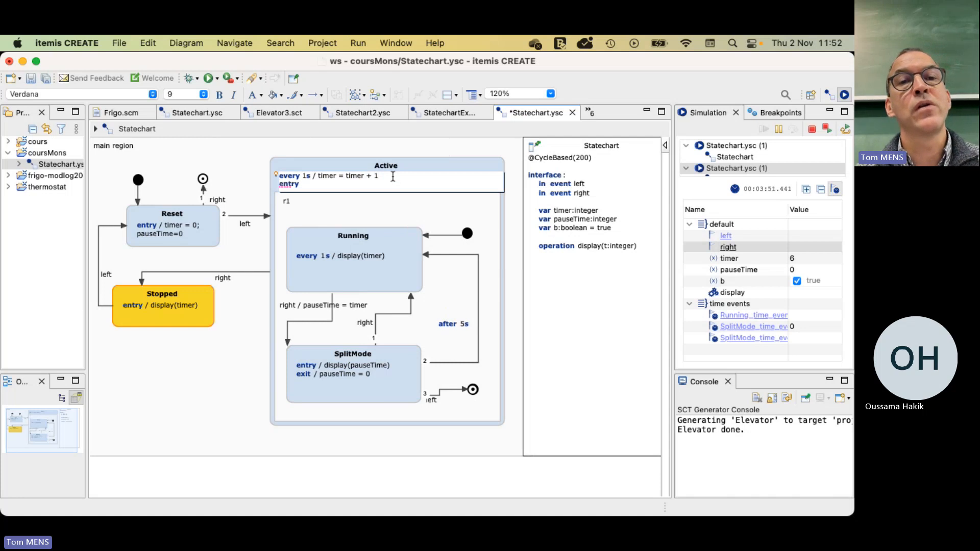
pyautogui.write(' /')
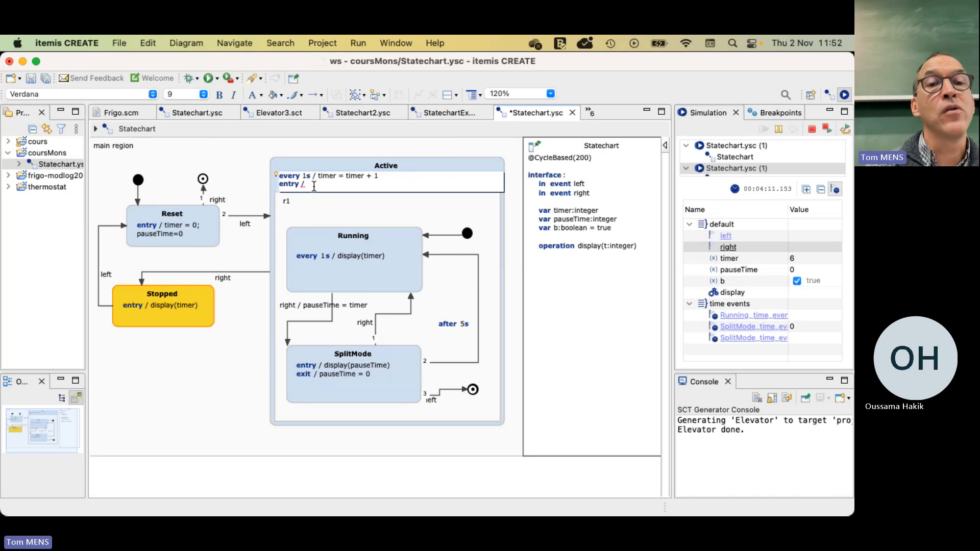
pyautogui.moveTo(314, 185); pyautogui.dragTo(258, 184)
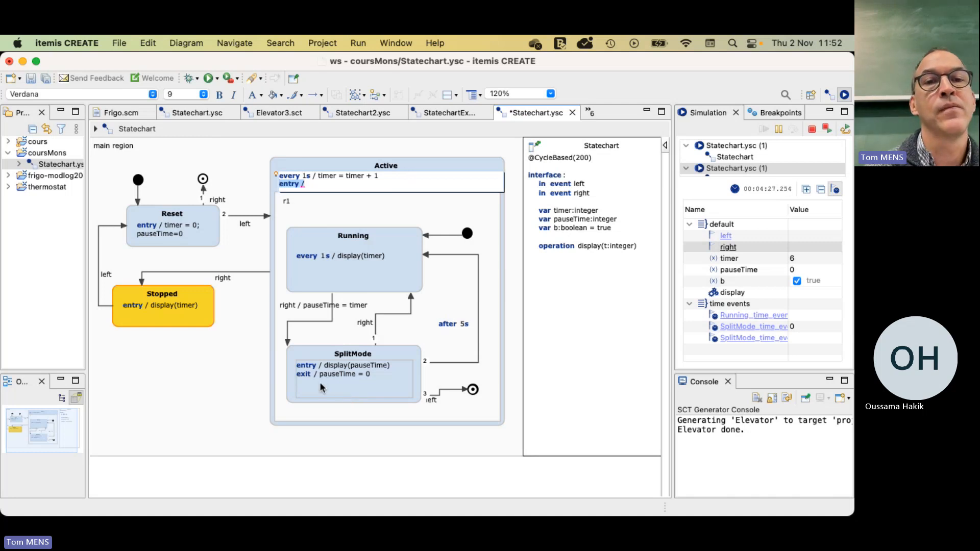
pyautogui.press('BackSpace')
pyautogui.click(240, 231)
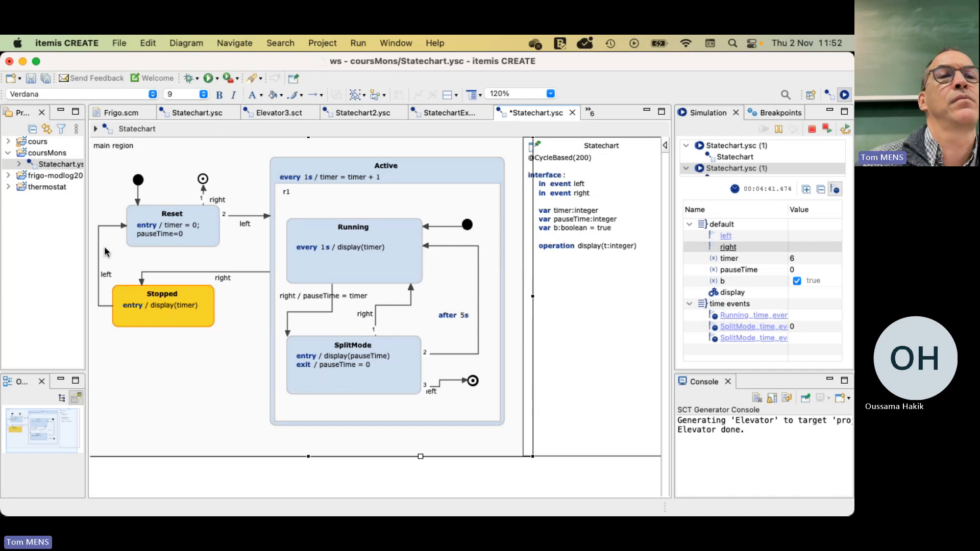
# Step: Widen the Project Explorer and terminate the selected Statechart.ysc simulation
pyautogui.moveTo(87, 245); pyautogui.dragTo(139, 245)
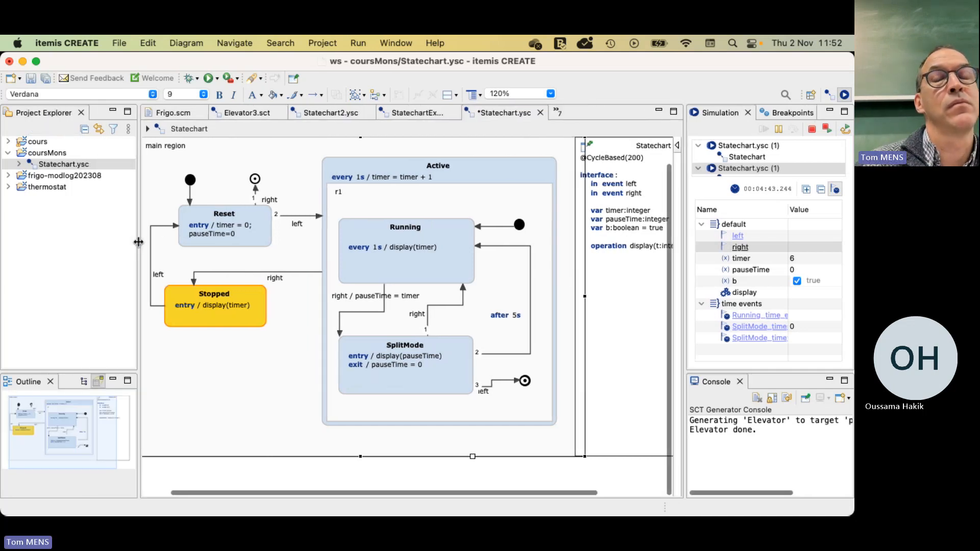
pyautogui.click(812, 129)
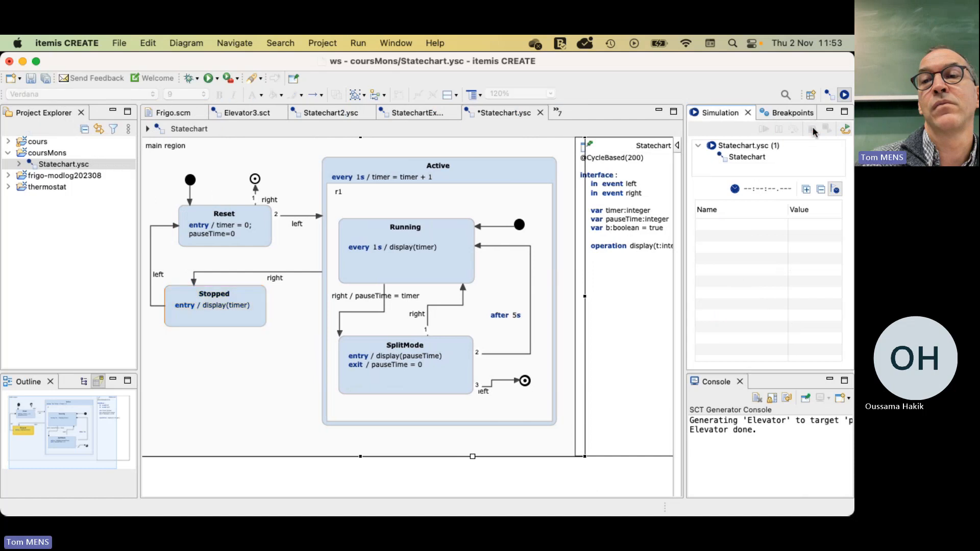
pyautogui.rightClick(56, 166)
pyautogui.moveTo(92, 174)
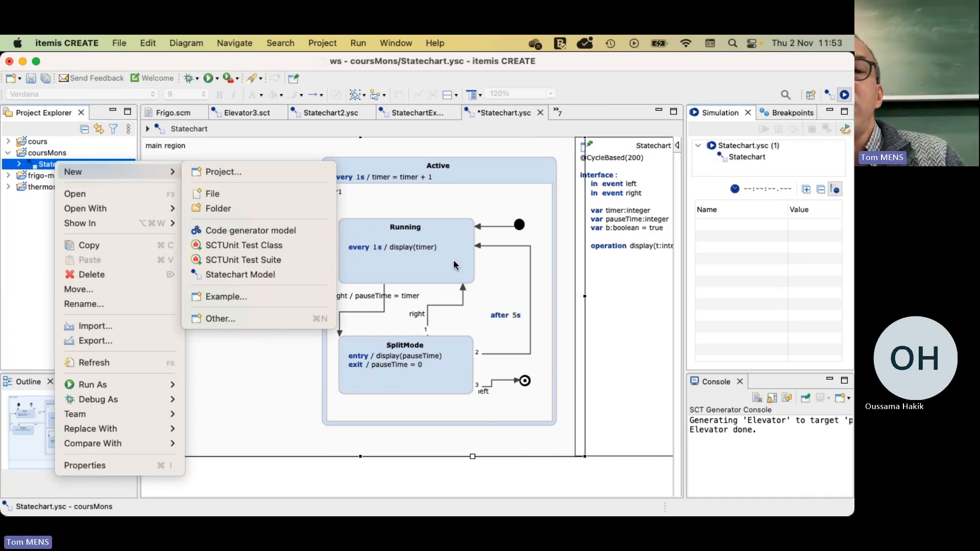
pyautogui.click(519, 143)
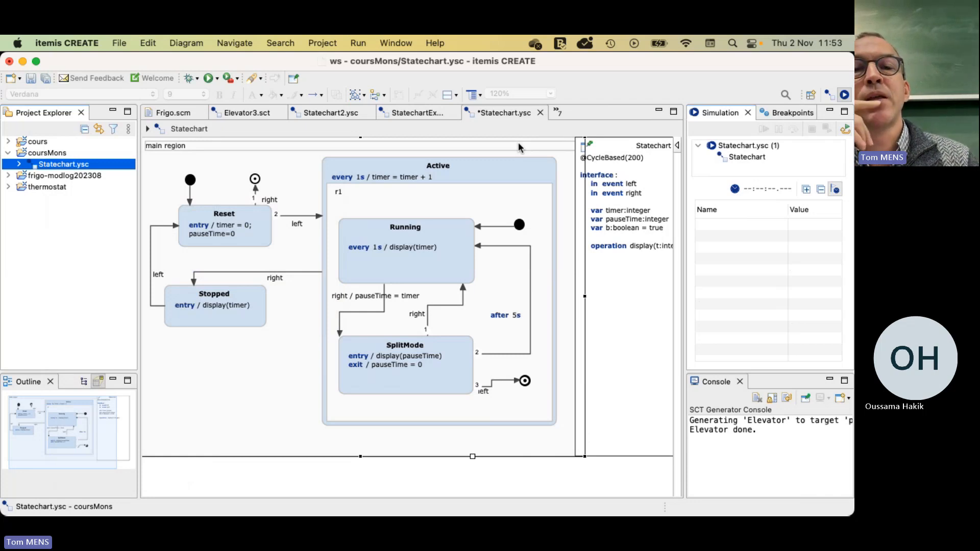
pyautogui.doubleClick(394, 248)
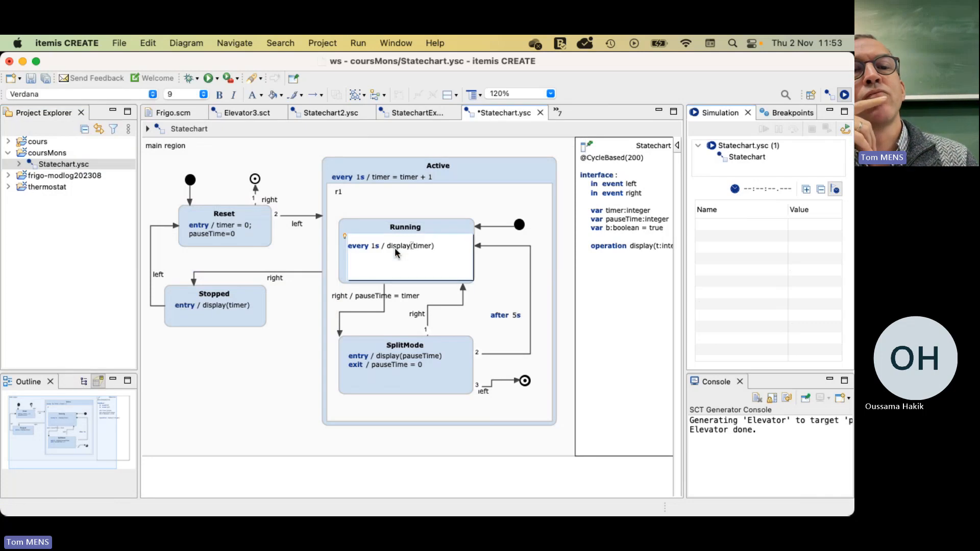
# Step: Set the interval of the Active state's timer increment to 60s
pyautogui.doubleClick(361, 176)
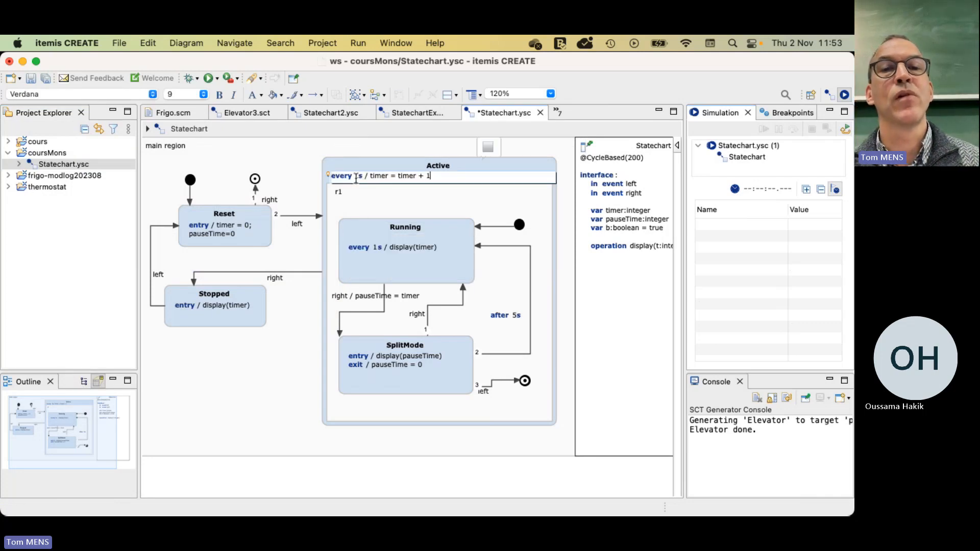
pyautogui.write('0')
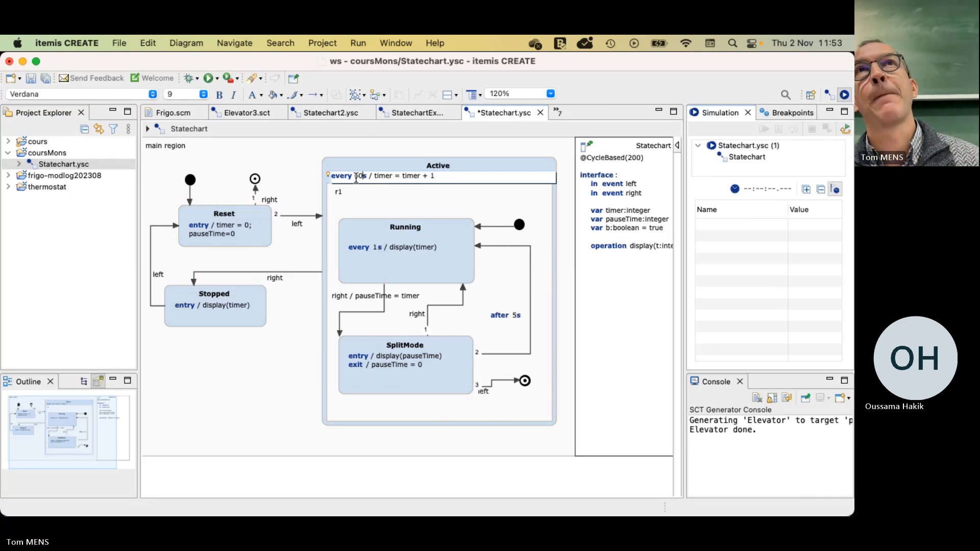
pyautogui.write('6')
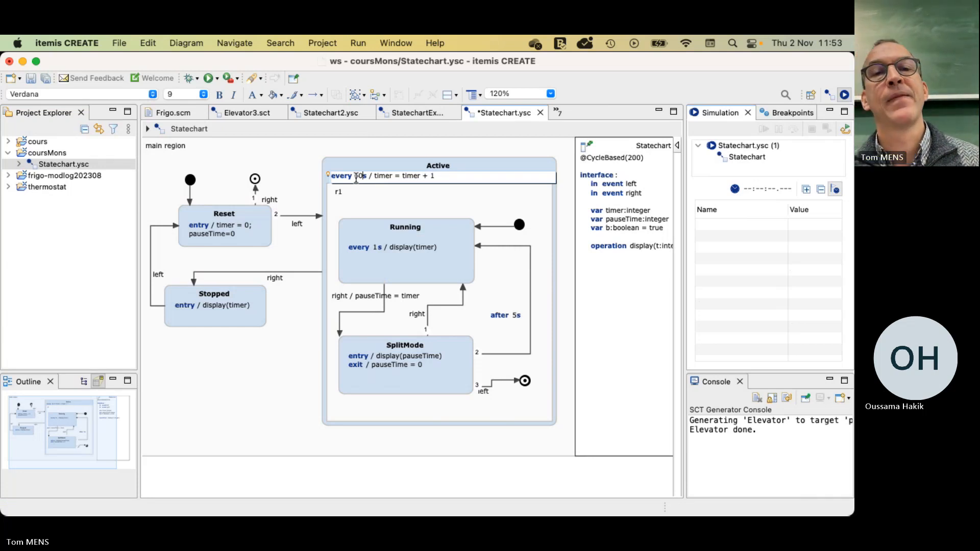
pyautogui.press('Delete')
pyautogui.click(321, 176)
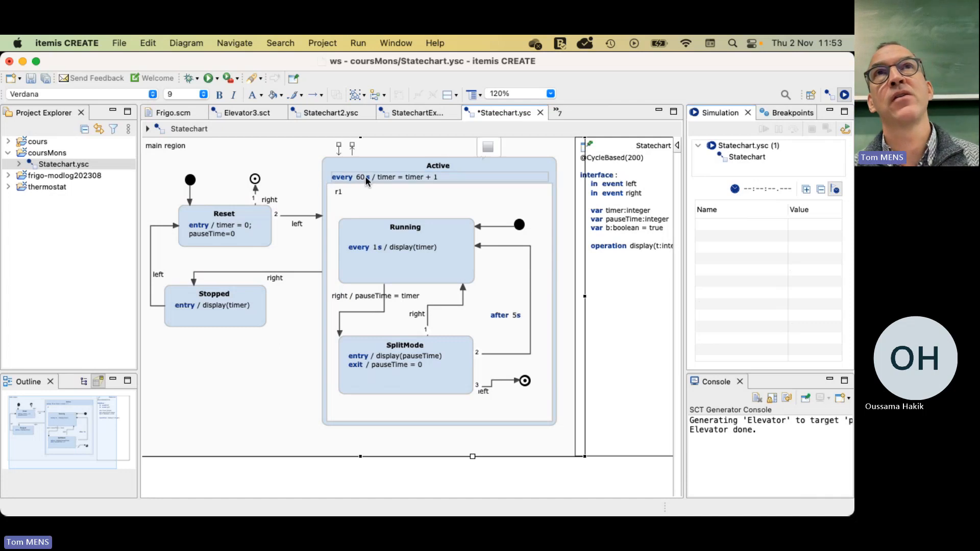
pyautogui.moveTo(354, 192)
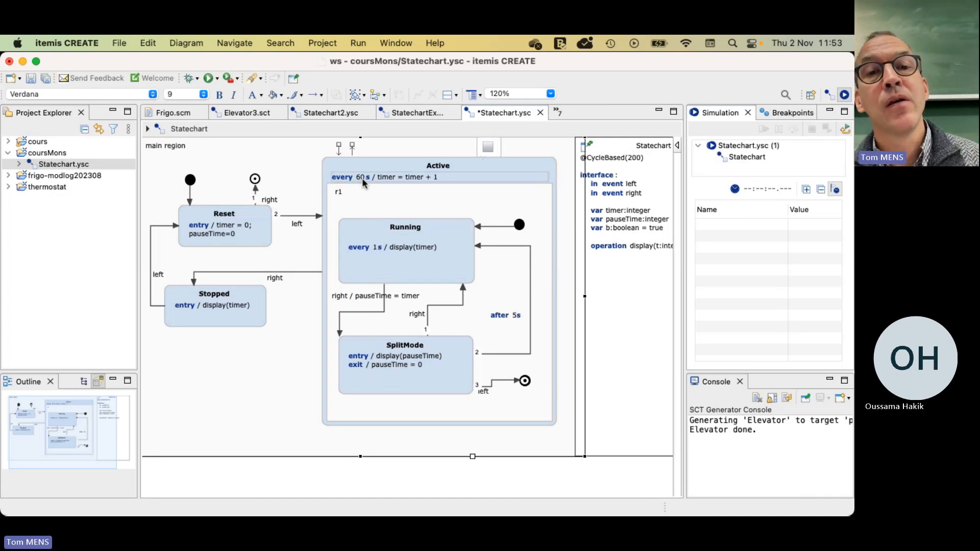
# Step: Widen the diagram editor until the full width of the statechart's definition section is in view
pyautogui.doubleClick(376, 247)
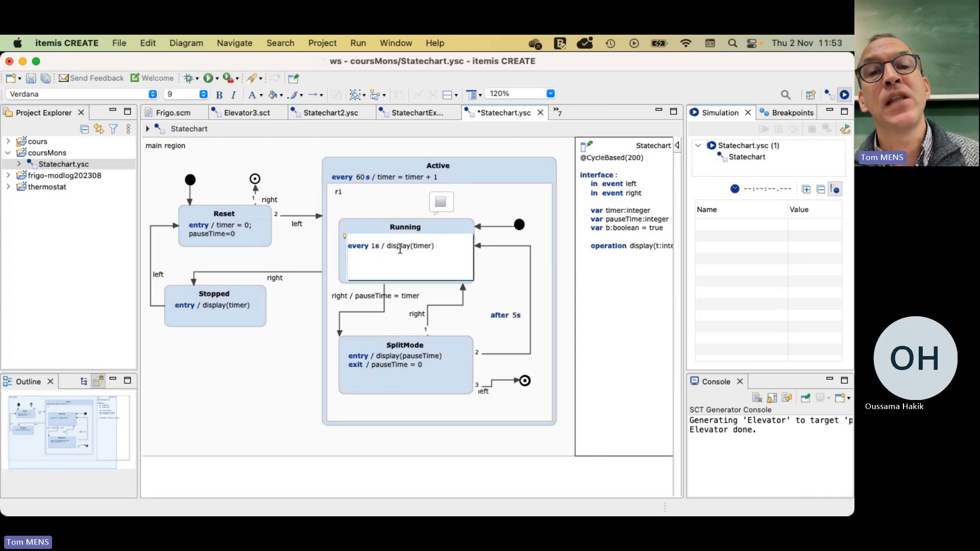
pyautogui.doubleClick(375, 246)
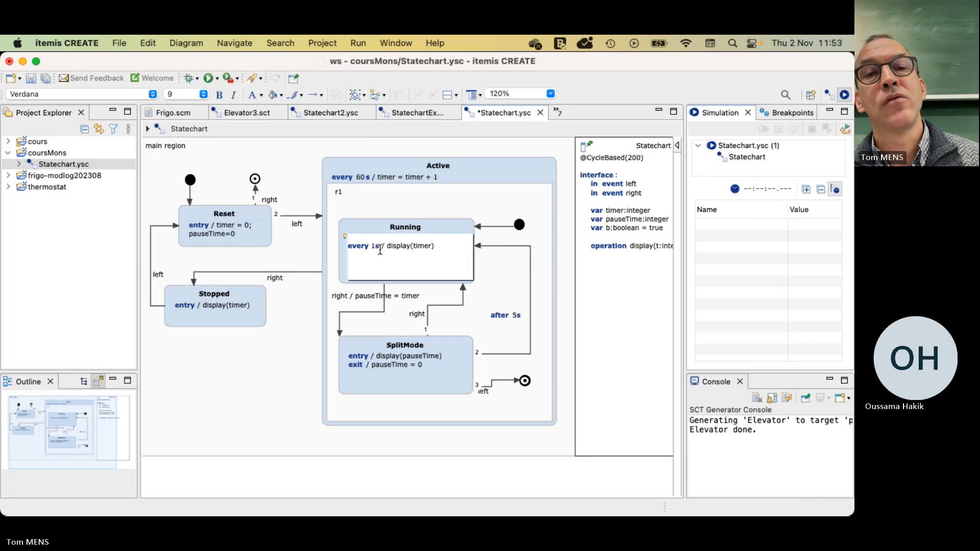
pyautogui.write('1s')
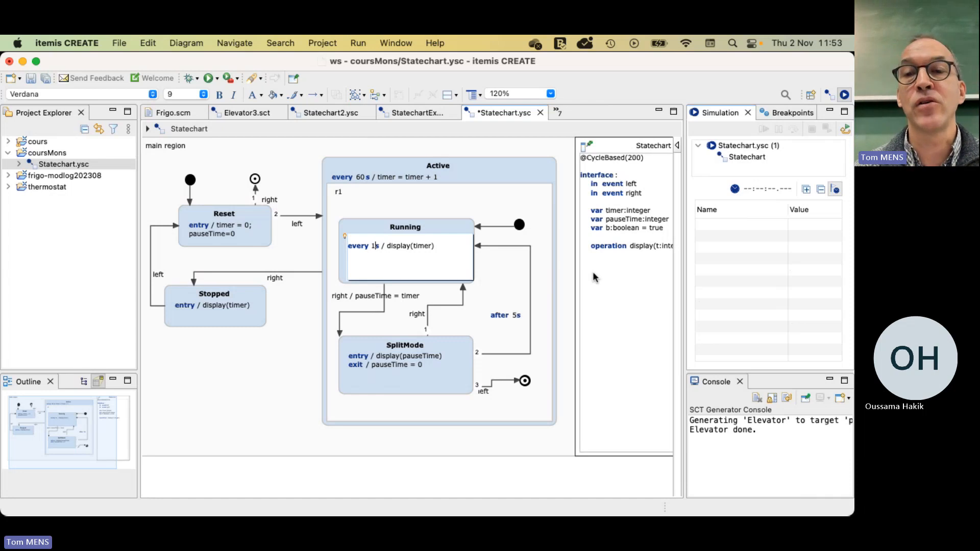
pyautogui.moveTo(678, 282); pyautogui.dragTo(778, 281)
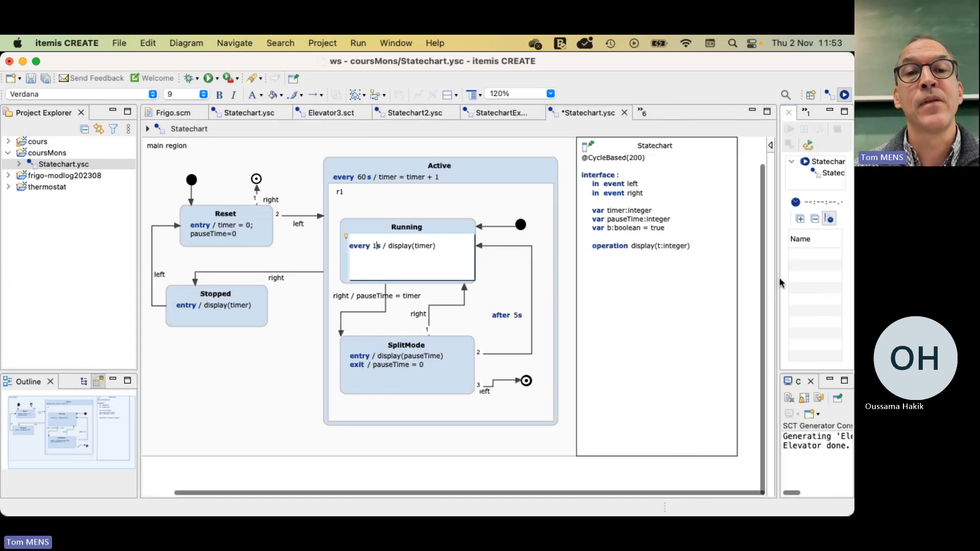
# Step: Set the Active state's reaction back to "every 1s / timer = timer +1"
pyautogui.click(365, 182)
pyautogui.click(365, 179)
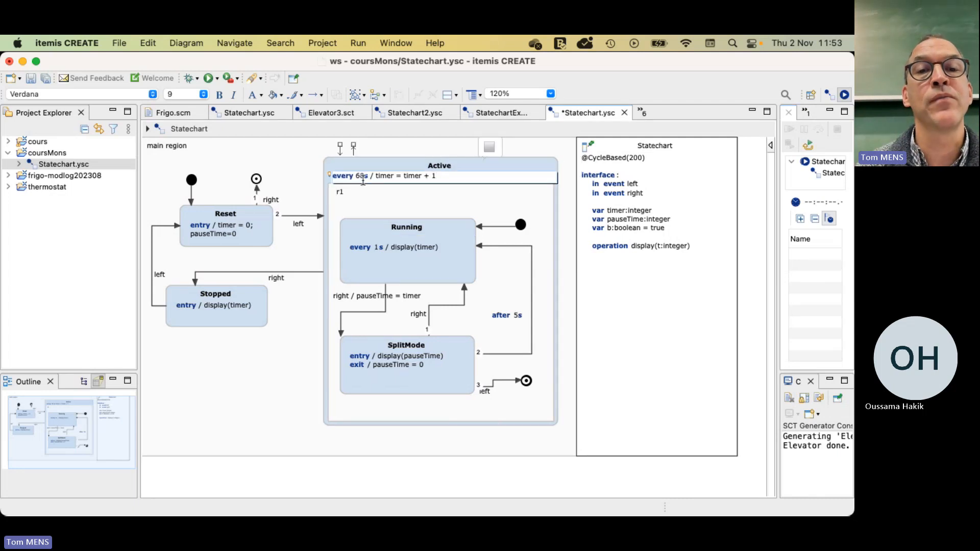
pyautogui.press('BackSpace')
pyautogui.write('1')
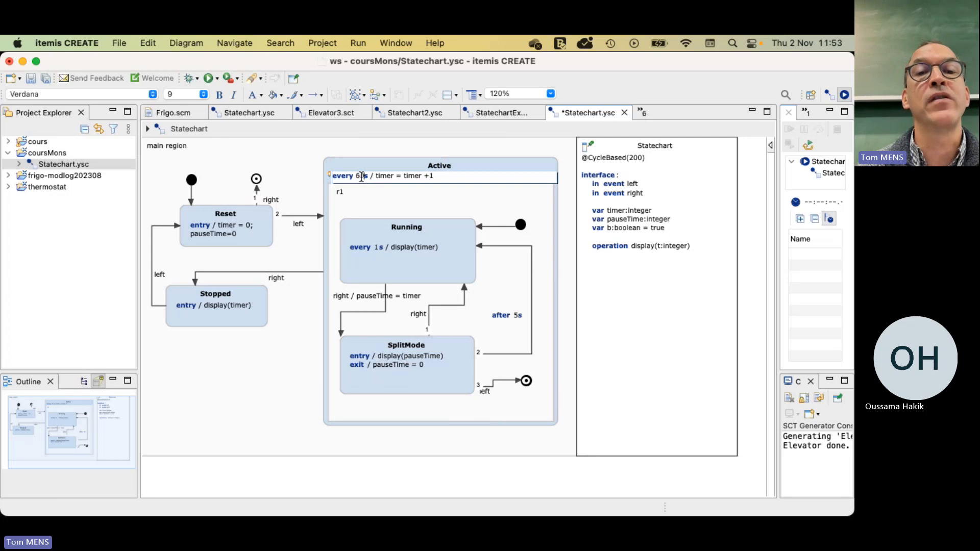
pyautogui.press('BackSpace')
# Step: Set the interval of the Running state's display(timer) reaction to 60s
pyautogui.click(376, 247)
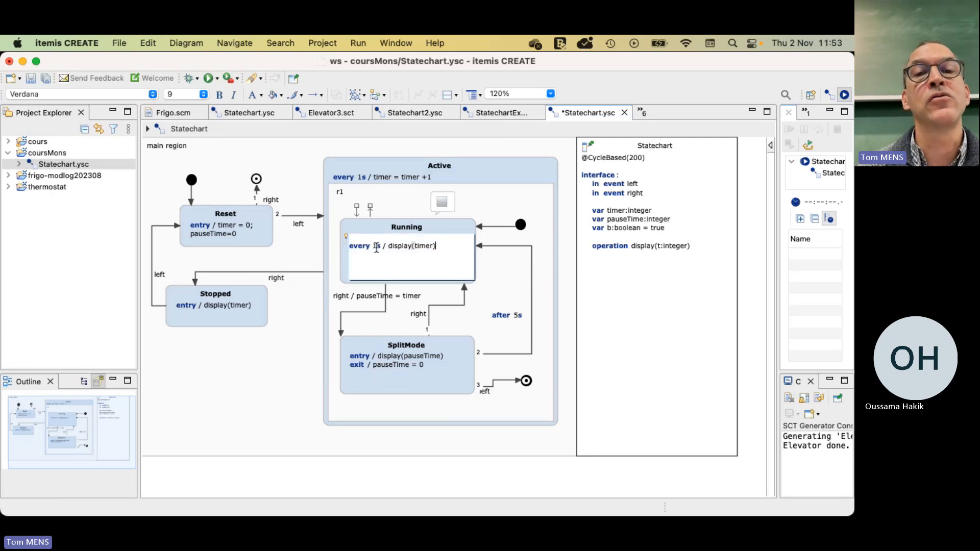
pyautogui.click(376, 247)
pyautogui.press('BackSpace')
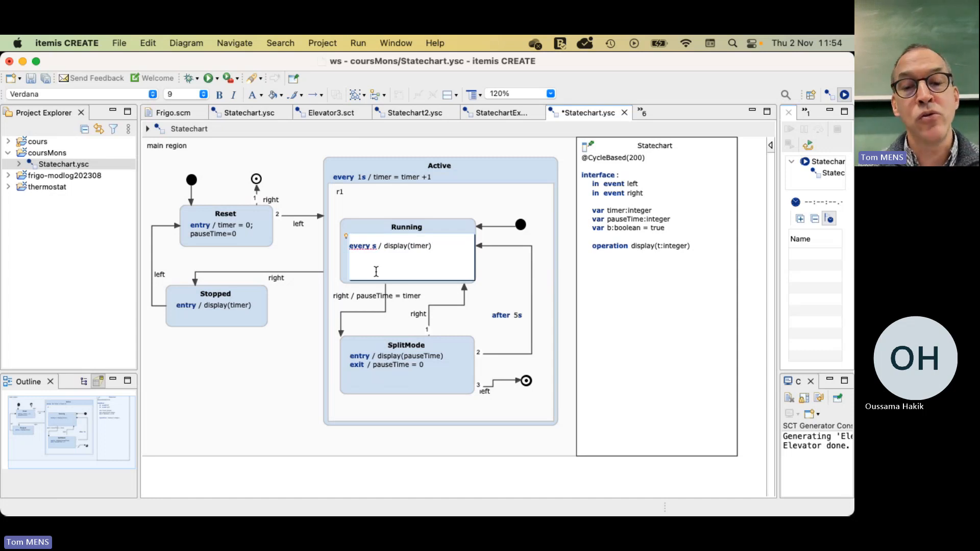
pyautogui.write('60')
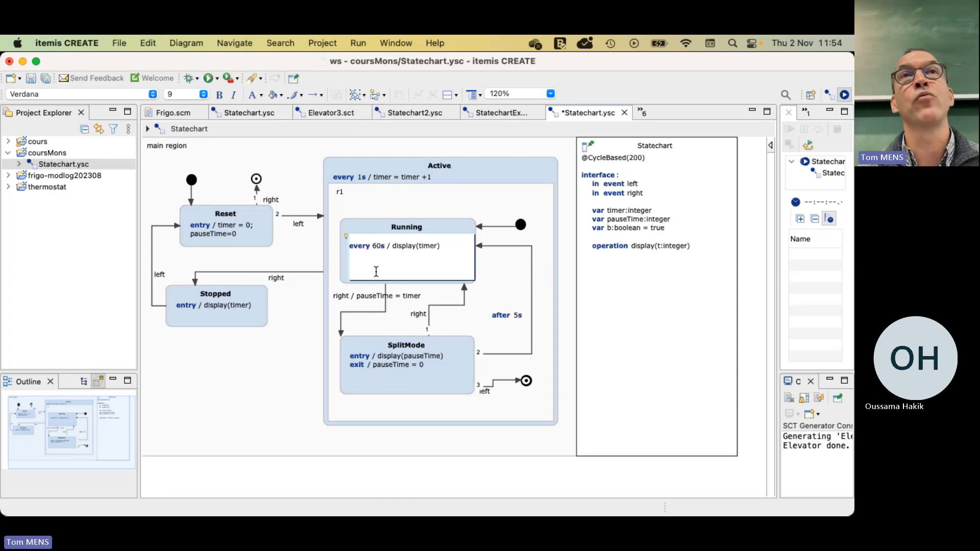
# Step: Change the interval of the Running state's display(timer) reaction to 500ms
pyautogui.press('BackSpace')
pyautogui.press('BackSpace')
pyautogui.write('500m')
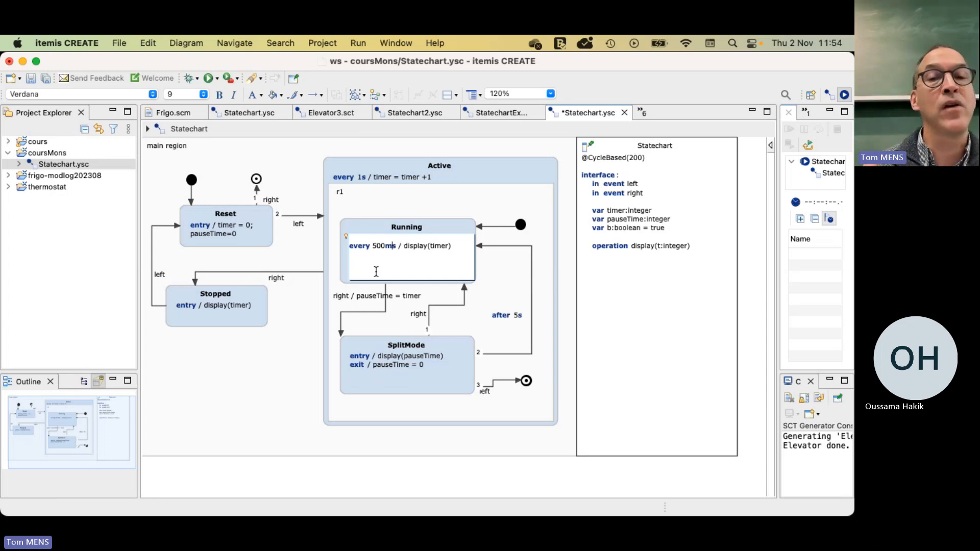
# Step: Restore the Running state's reaction to "every 1s / display(timer)" and leave its text editing
pyautogui.press('BackSpace')
pyautogui.press('BackSpace')
pyautogui.press('BackSpace')
pyautogui.press('BackSpace')
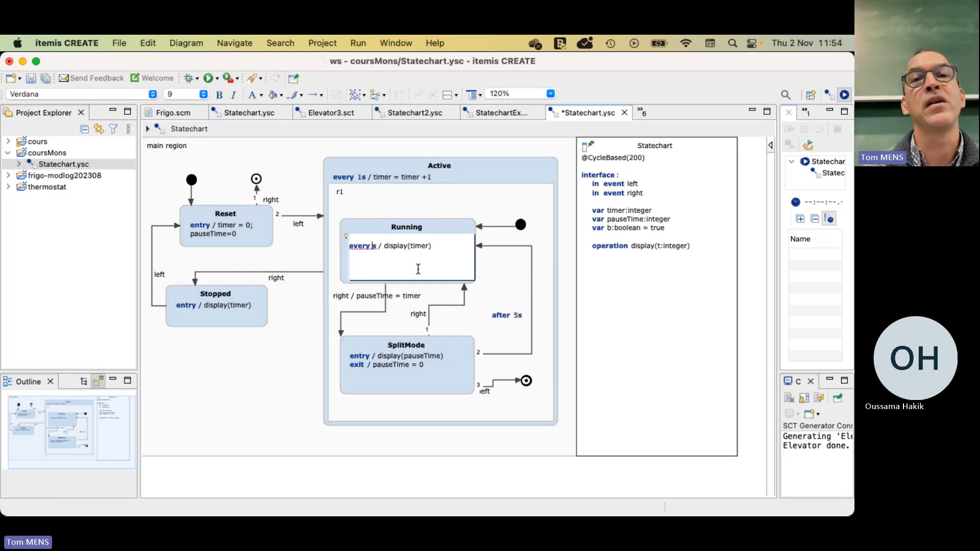
pyautogui.write('1')
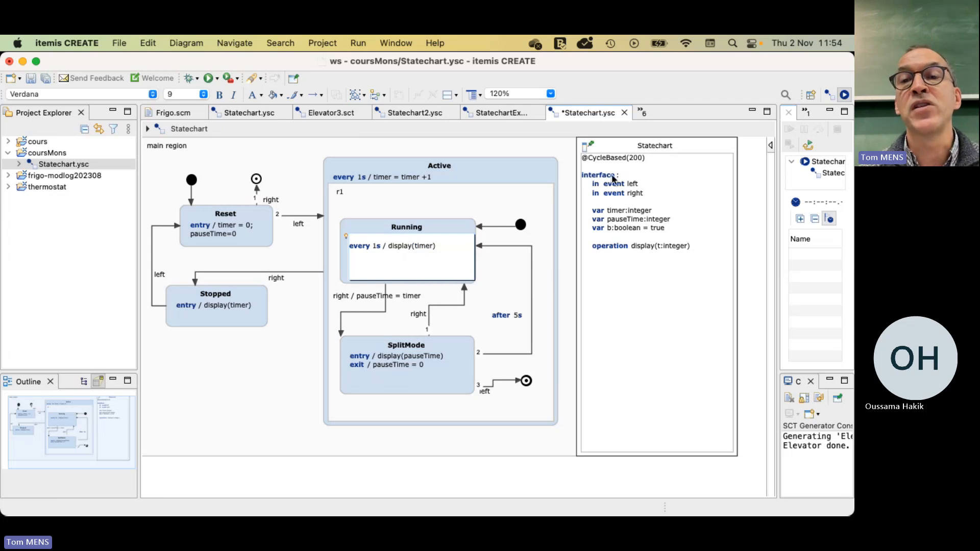
pyautogui.click(651, 212)
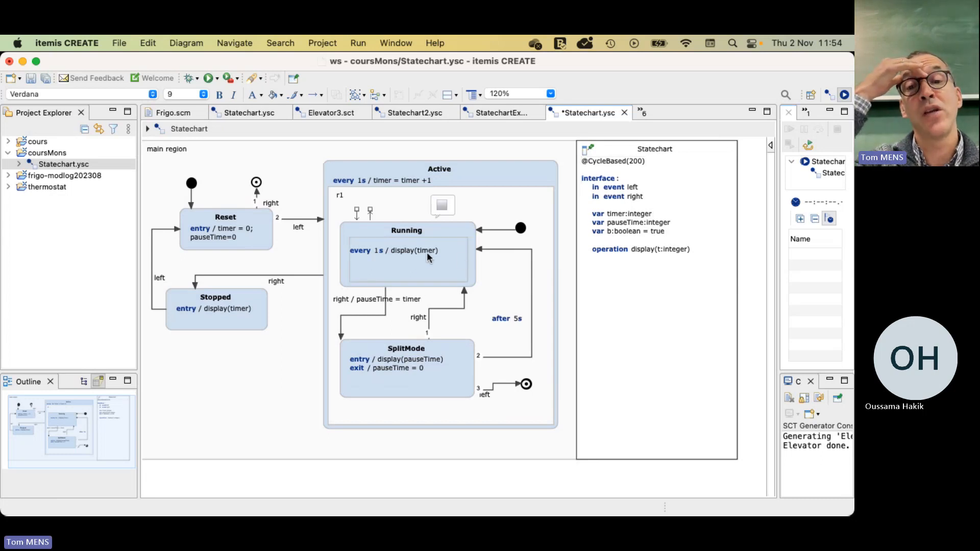
# Step: Add an "internal:" section below the display operation in the statechart's definition section
pyautogui.click(649, 218)
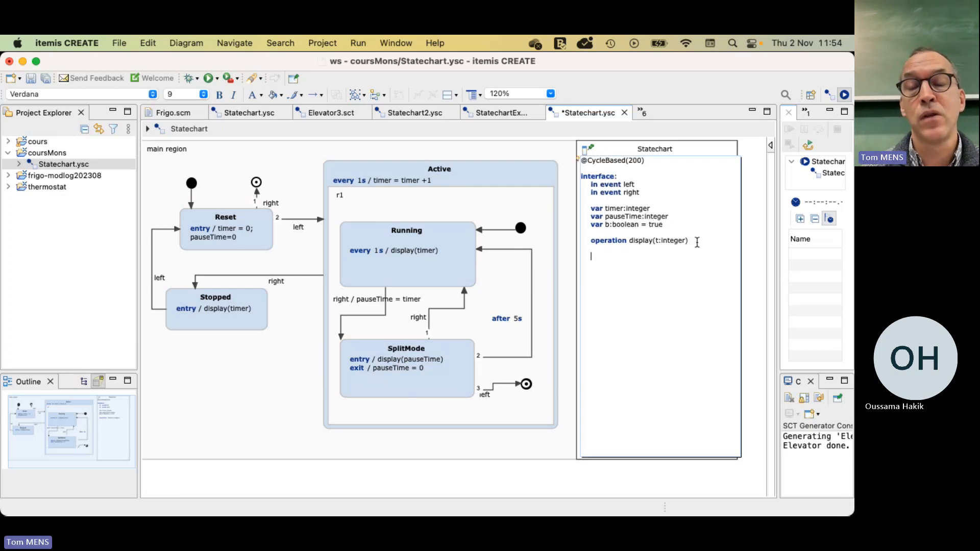
pyautogui.write('interna')
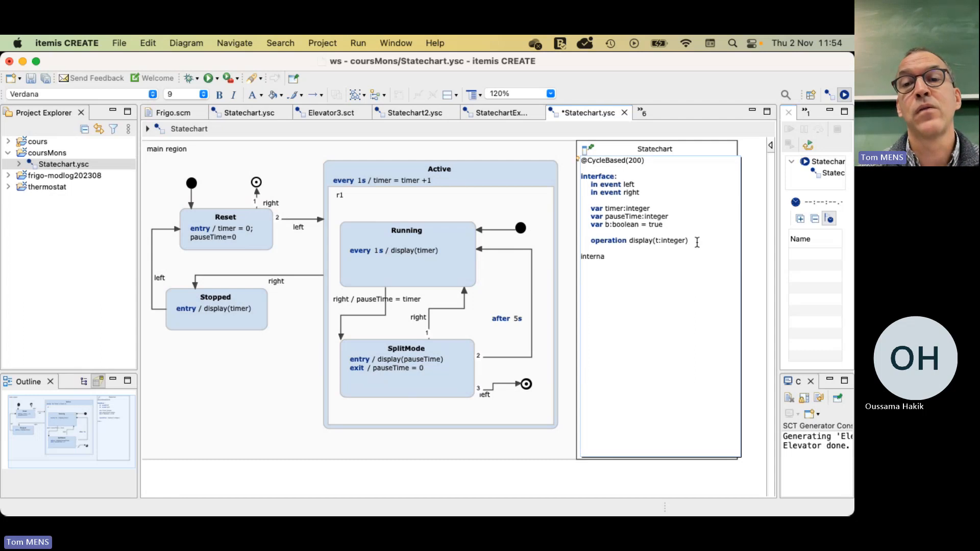
pyautogui.write('l:')
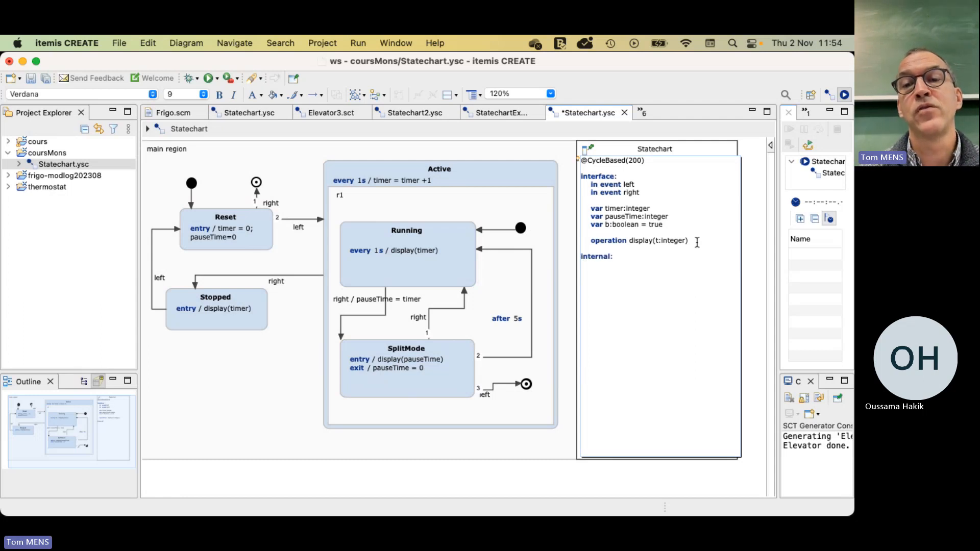
# Step: Declare the interface variable "var minutes:integer" on a new line directly below the timer variable
pyautogui.click(660, 210)
pyautogui.press('Return')
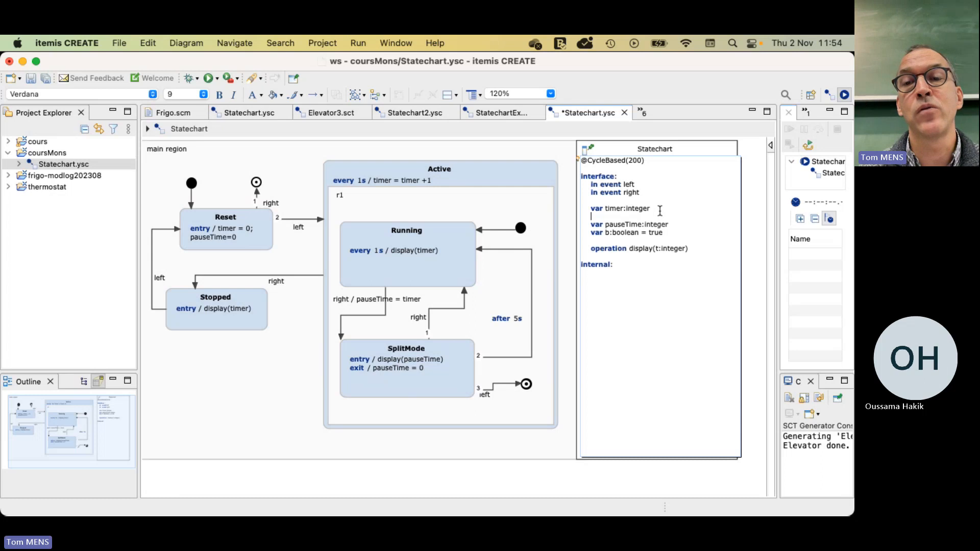
pyautogui.write('var m')
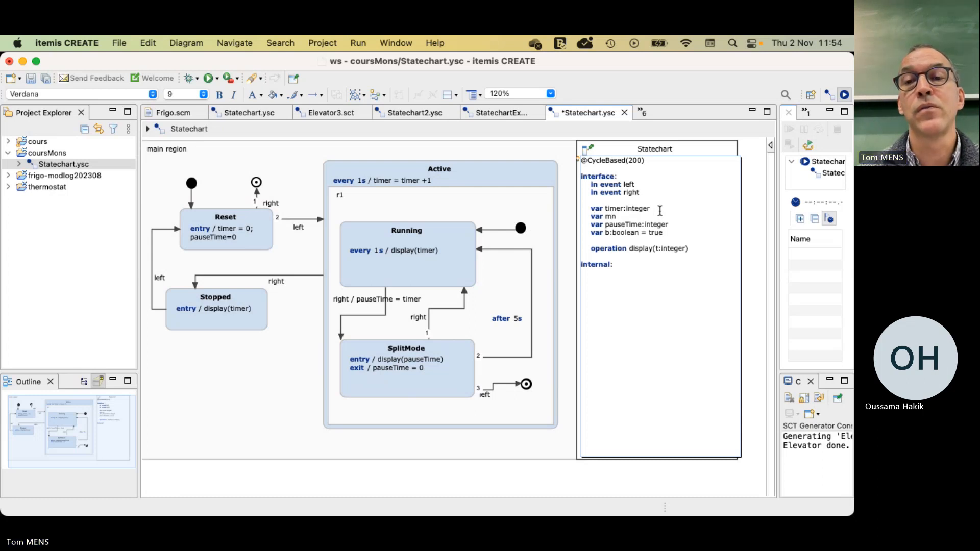
pyautogui.write('inutes:')
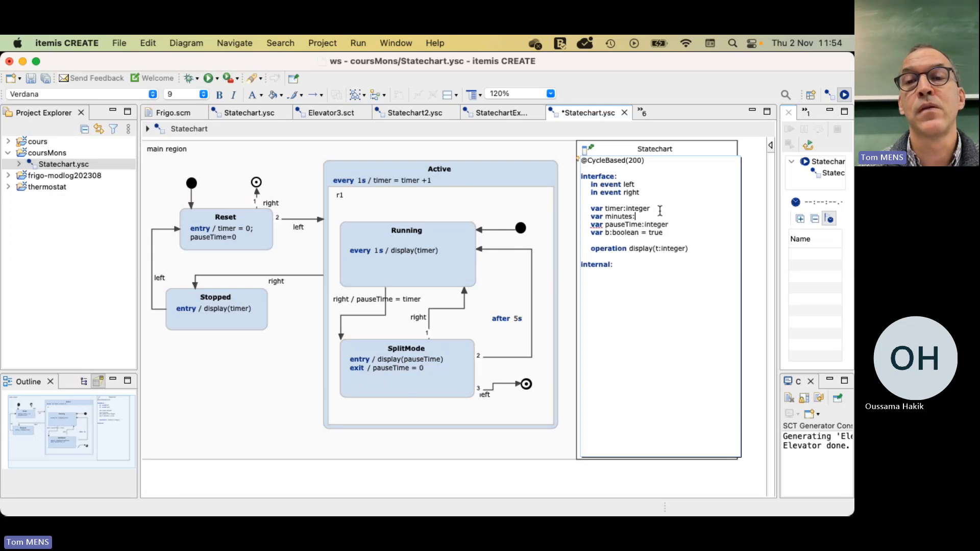
pyautogui.write('integ')
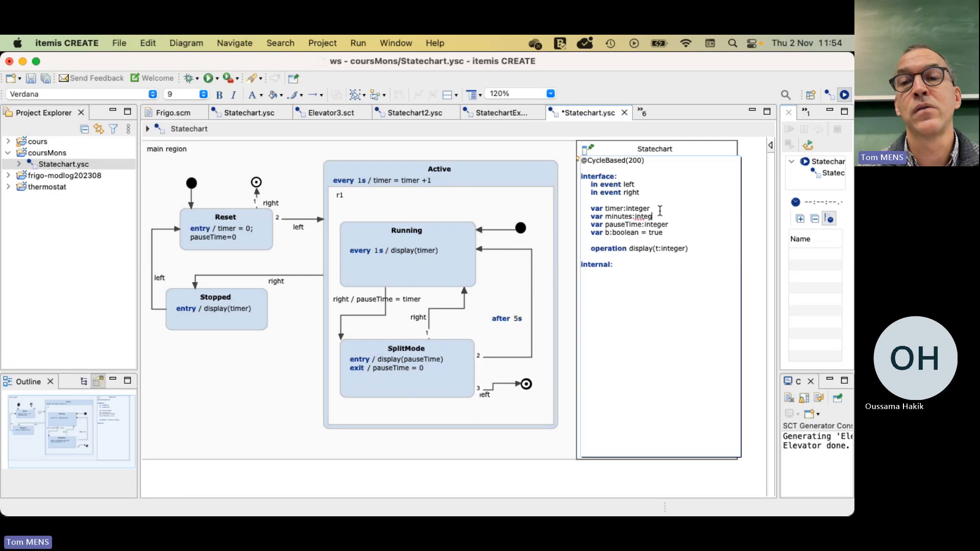
pyautogui.write('er')
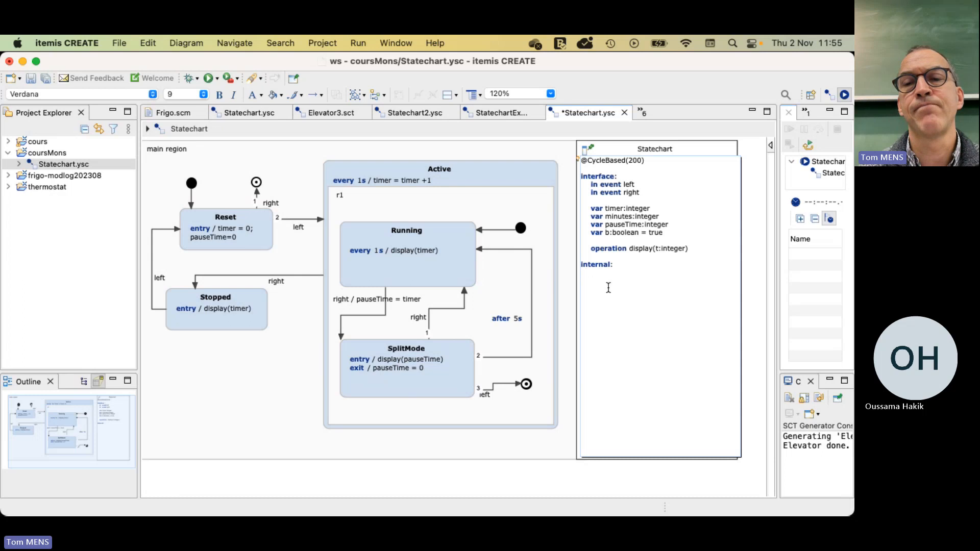
# Step: Add the reaction "every 1s / minutes = timer %60" under the internal section of the statechart definition
pyautogui.write('ev')
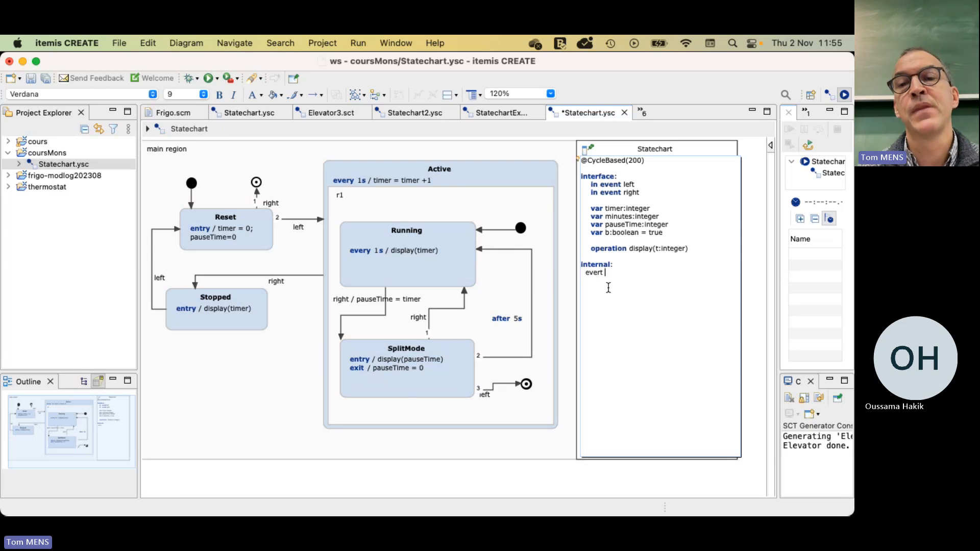
pyautogui.write('ert')
pyautogui.press('BackSpace')
pyautogui.write('y 1s')
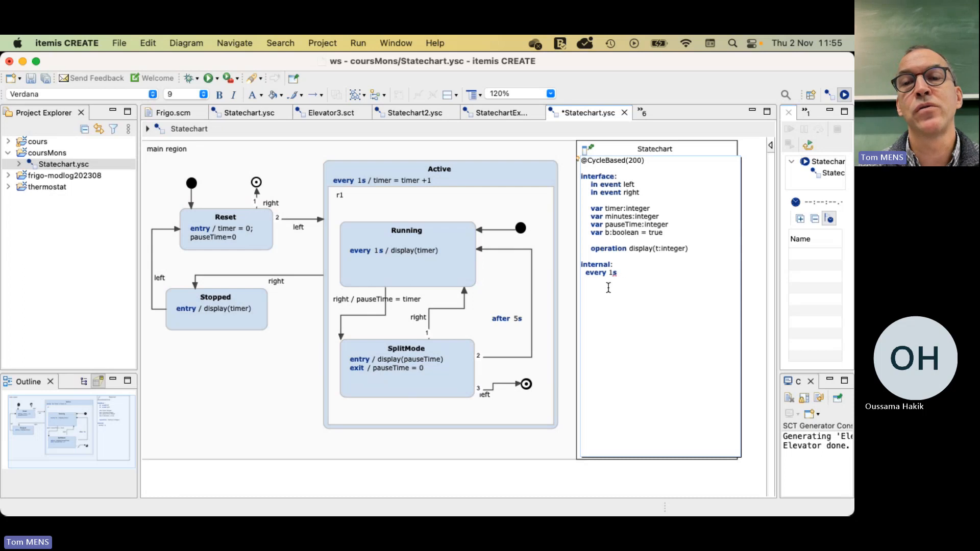
pyautogui.write(' / min')
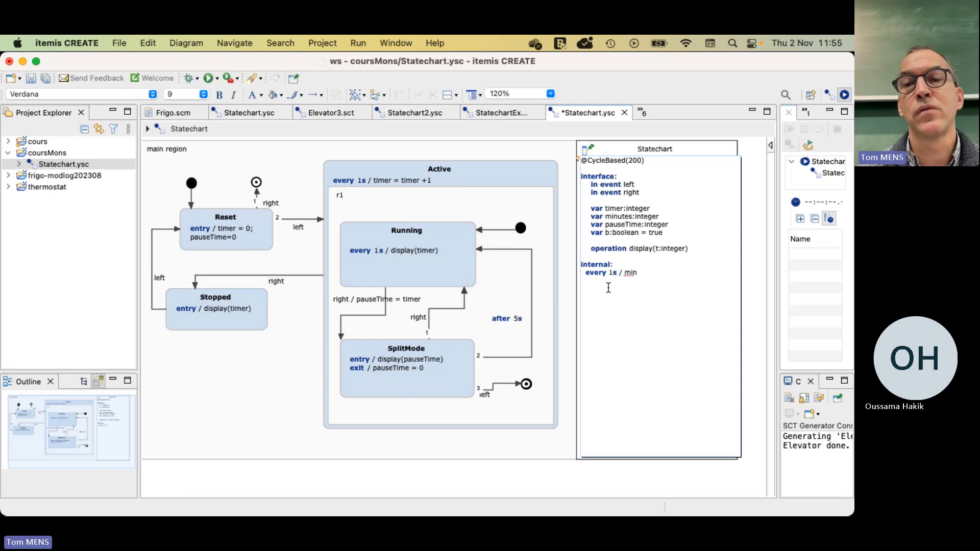
pyautogui.write('utes = time')
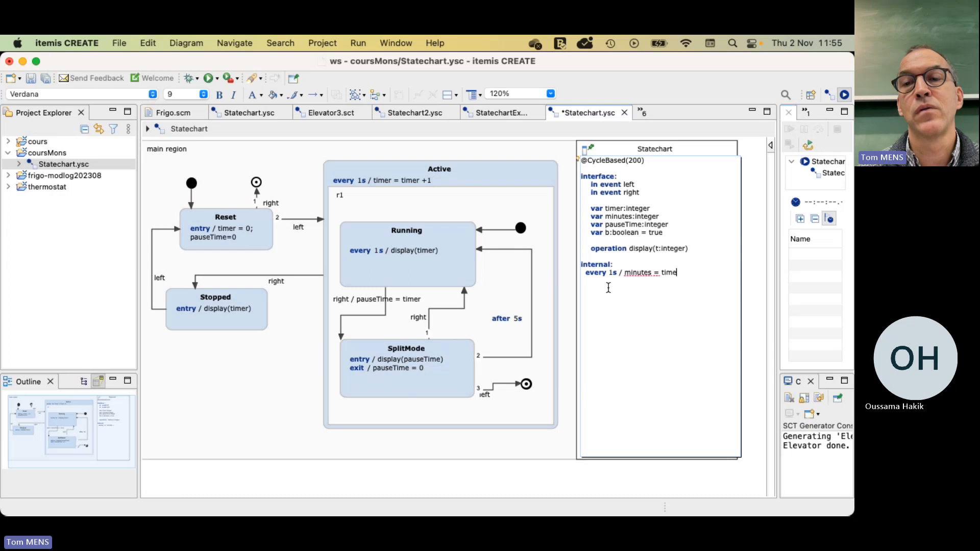
pyautogui.write('r')
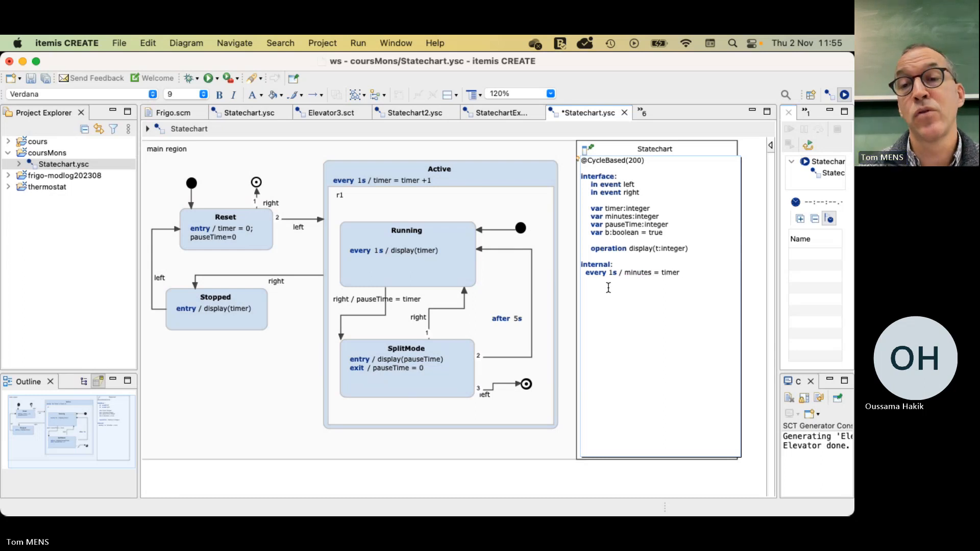
pyautogui.write(' %60')
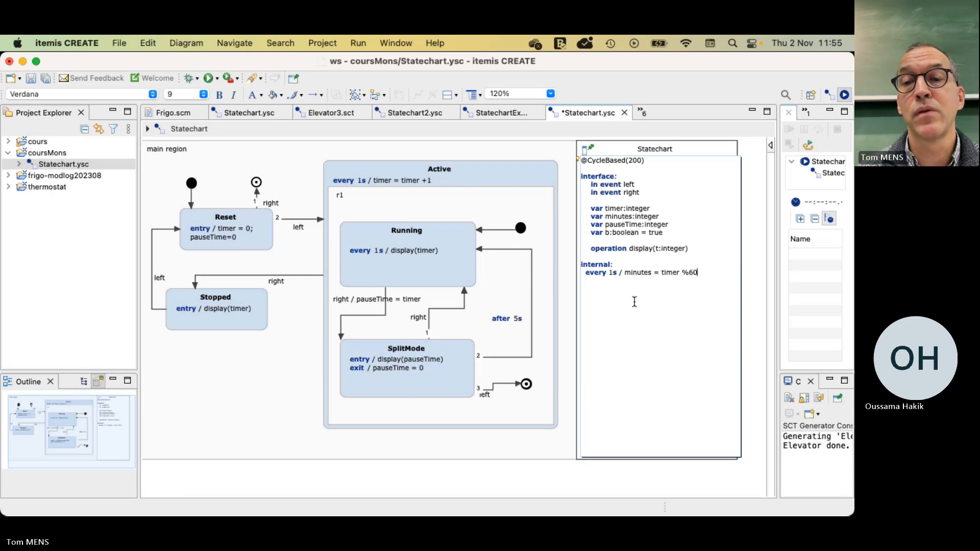
# Step: Save the statechart and terminate the simulation session that is still running
pyautogui.press('super+s')
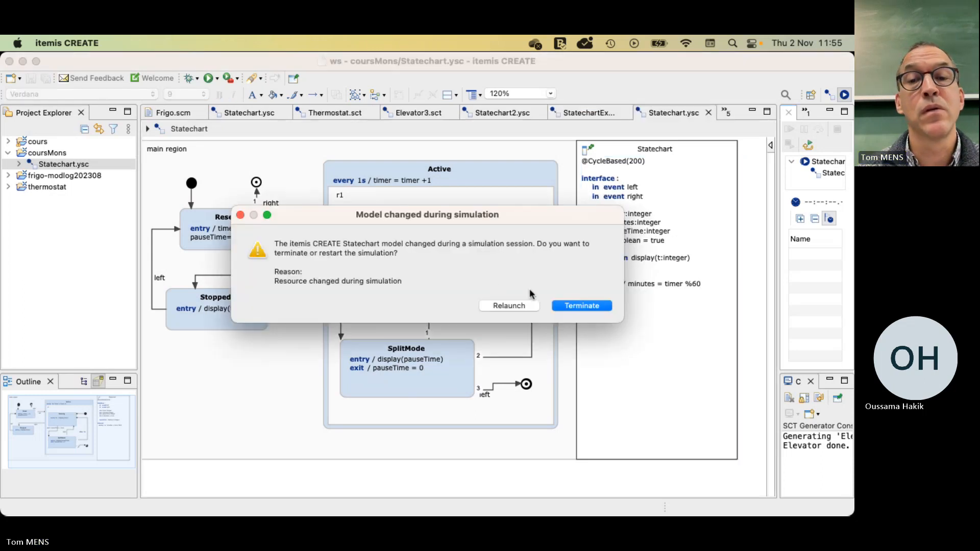
pyautogui.click(562, 304)
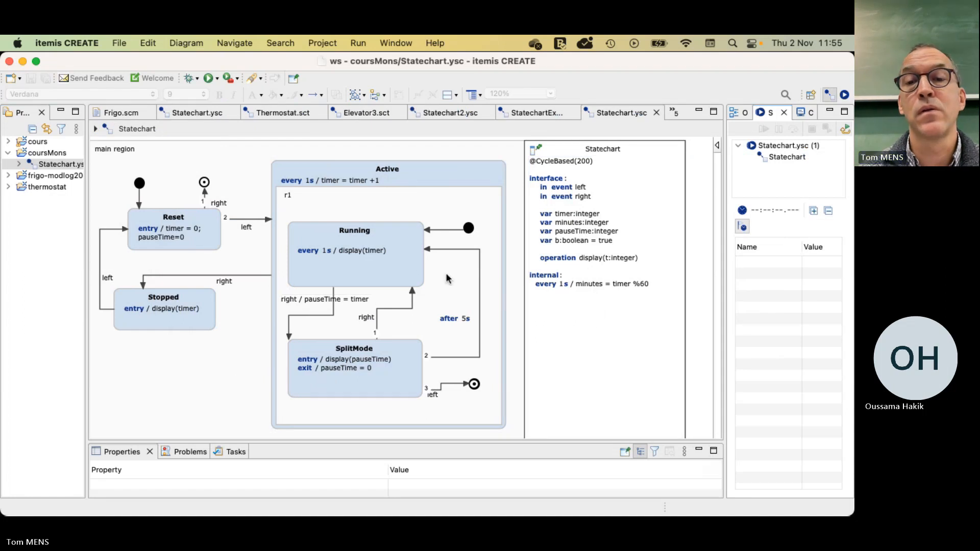
# Step: Change the Running state's reaction to "every 1s / display(minutes)" and leave its text editing
pyautogui.doubleClick(372, 250)
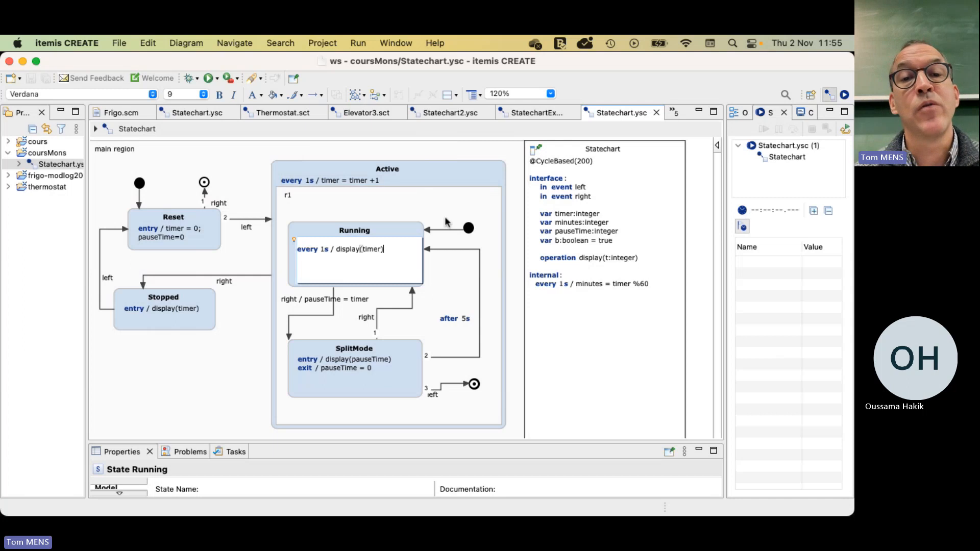
pyautogui.doubleClick(368, 249)
pyautogui.write('minu')
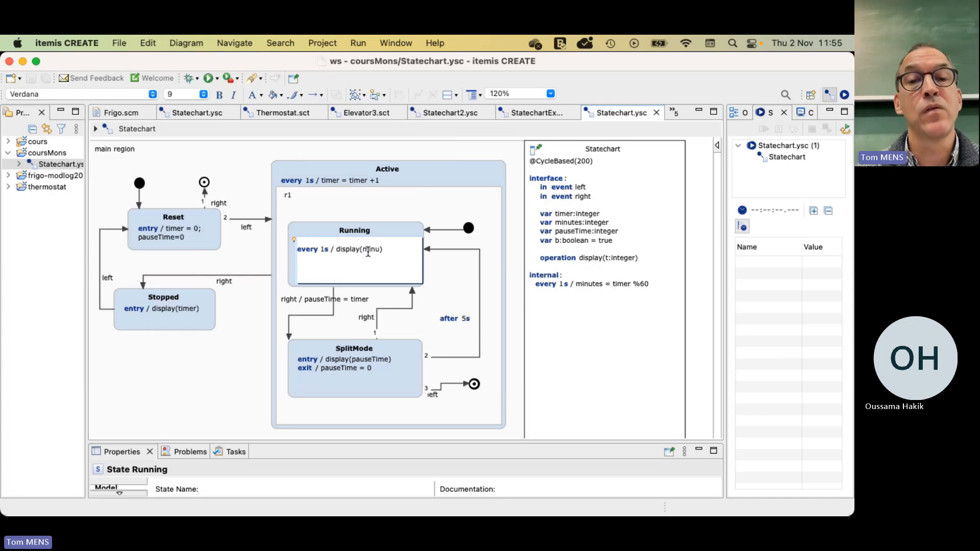
pyautogui.write('tes')
pyautogui.moveTo(446, 171)
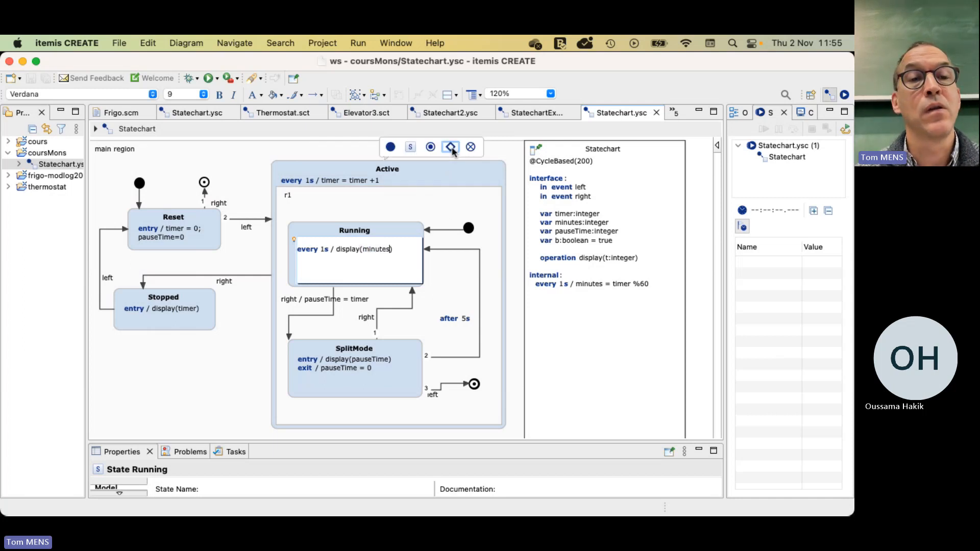
pyautogui.click(451, 147)
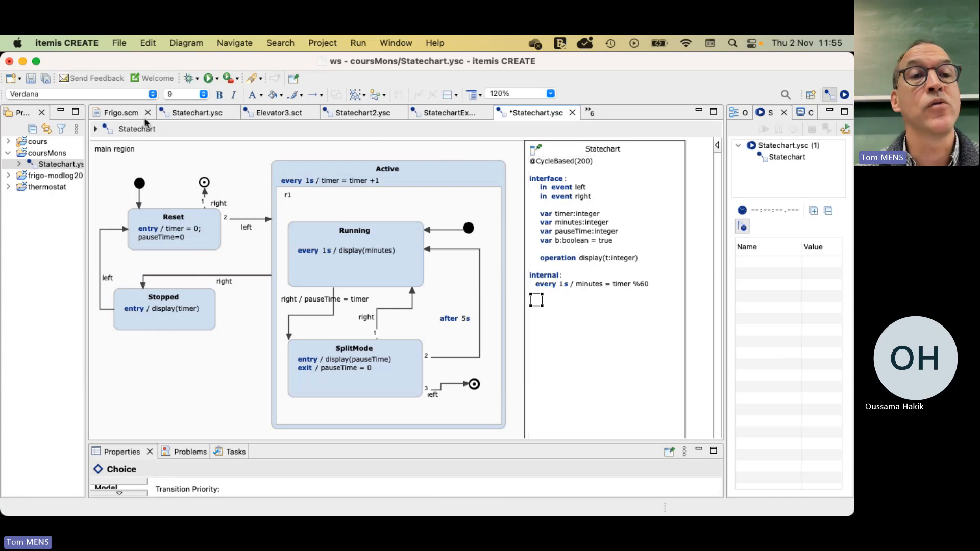
# Step: Launch Statechart.ysc as a Statechart Simulation, saving the modified file
pyautogui.click(207, 79)
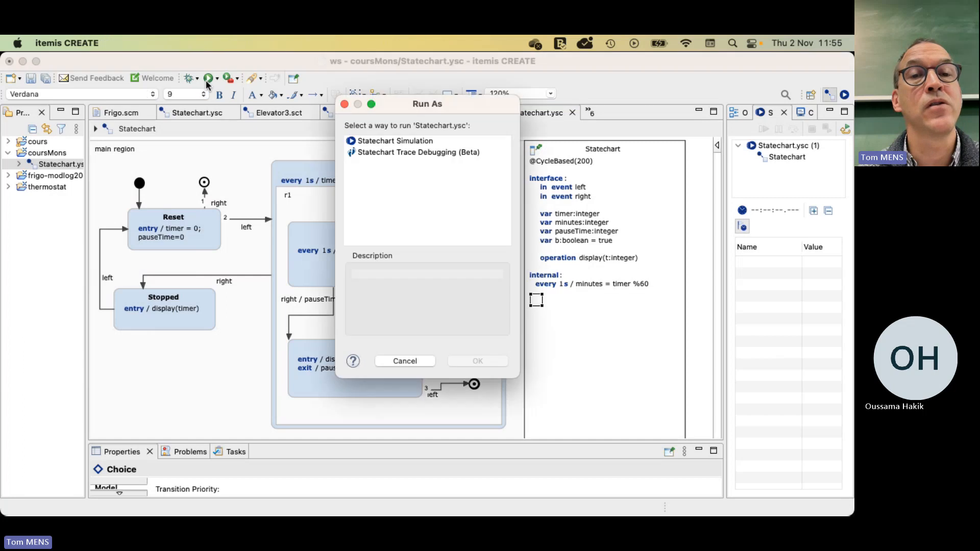
pyautogui.click(357, 139)
pyautogui.click(480, 363)
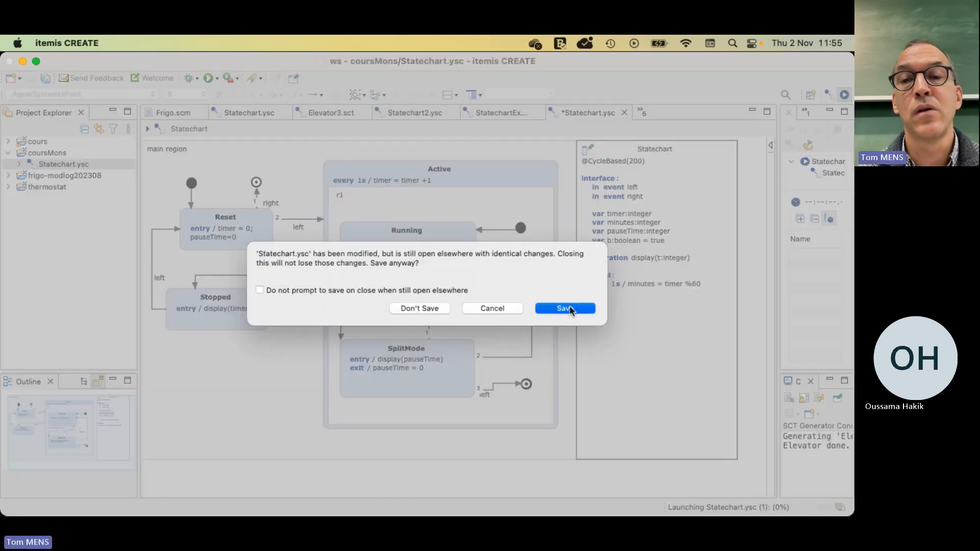
pyautogui.click(564, 298)
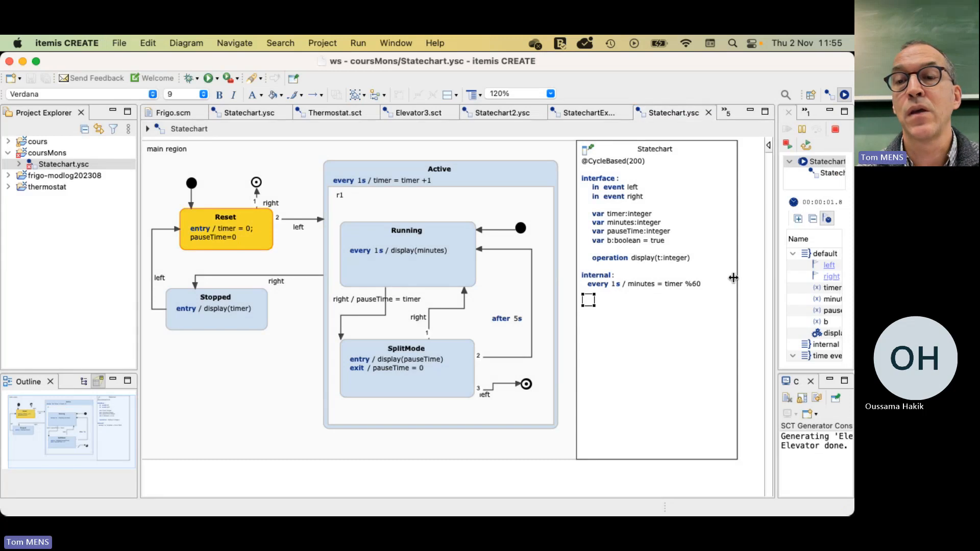
# Step: Widen the simulation view, raise the left event to test the minutes variable, and stop the simulation
pyautogui.moveTo(778, 280); pyautogui.dragTo(704, 280)
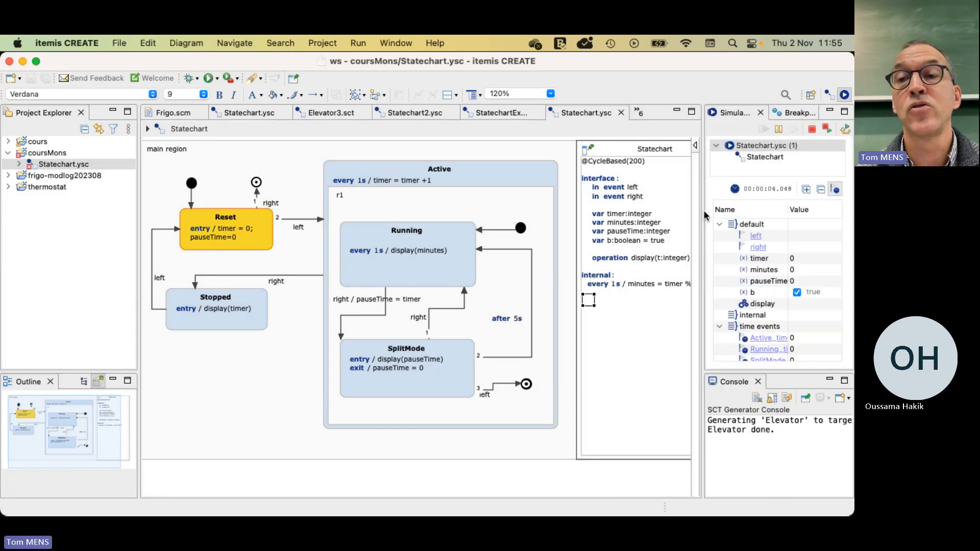
pyautogui.click(757, 237)
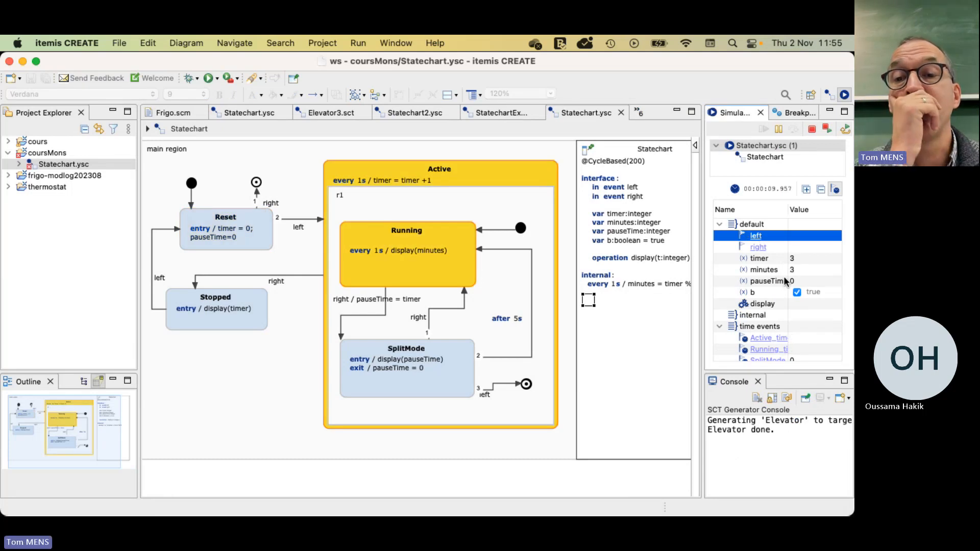
pyautogui.moveTo(695, 313)
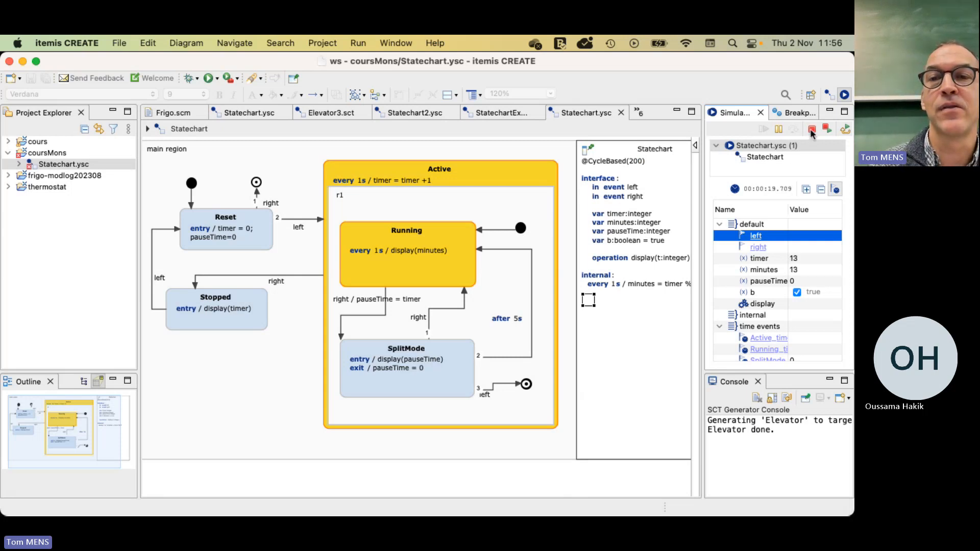
pyautogui.click(811, 131)
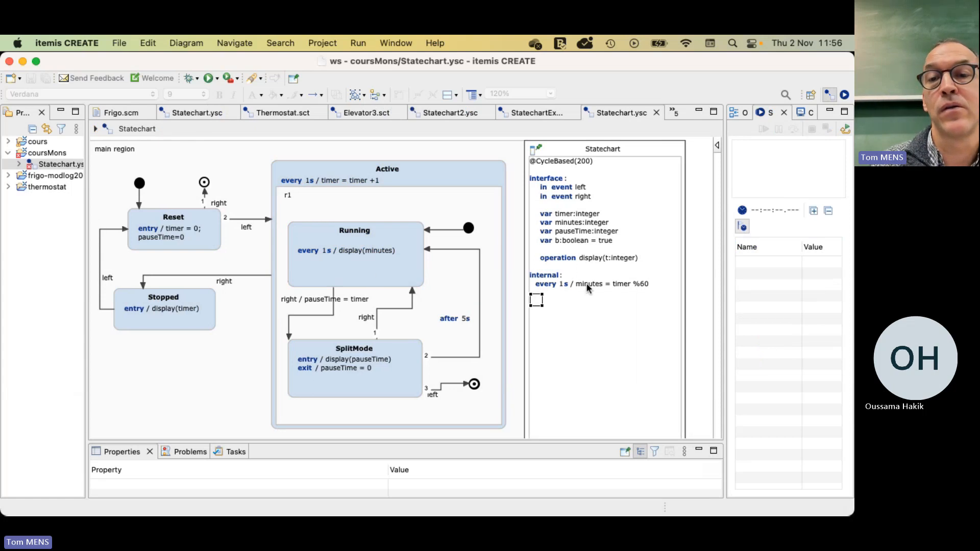
# Step: Change the internal reaction in the statechart definition to "every 1s / minutes = (timer/60) %60"
pyautogui.click(629, 284)
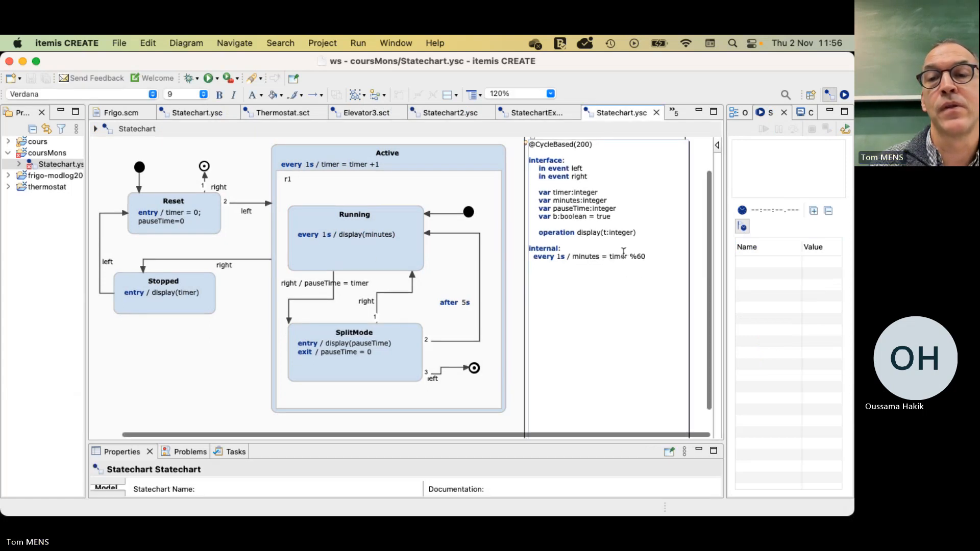
pyautogui.write('/60)')
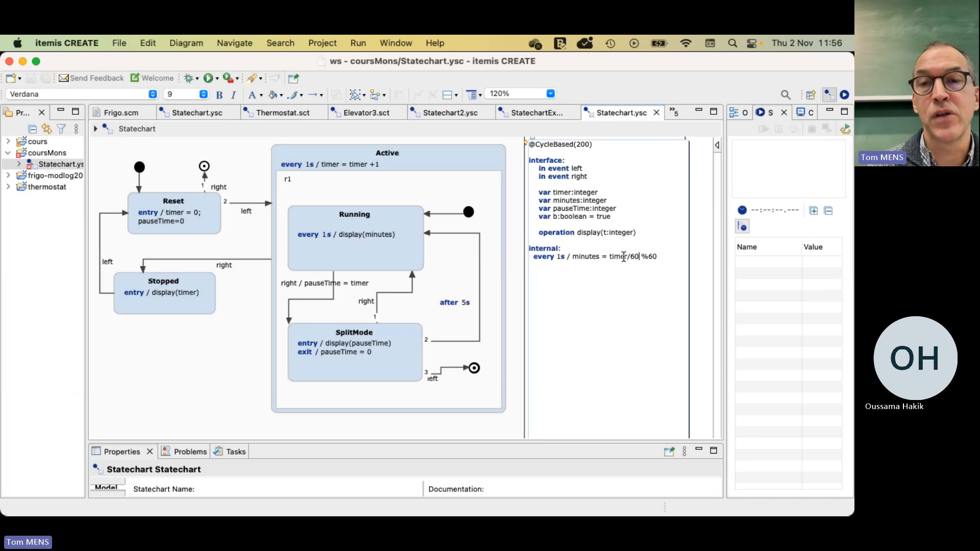
pyautogui.click(611, 257)
pyautogui.write('(')
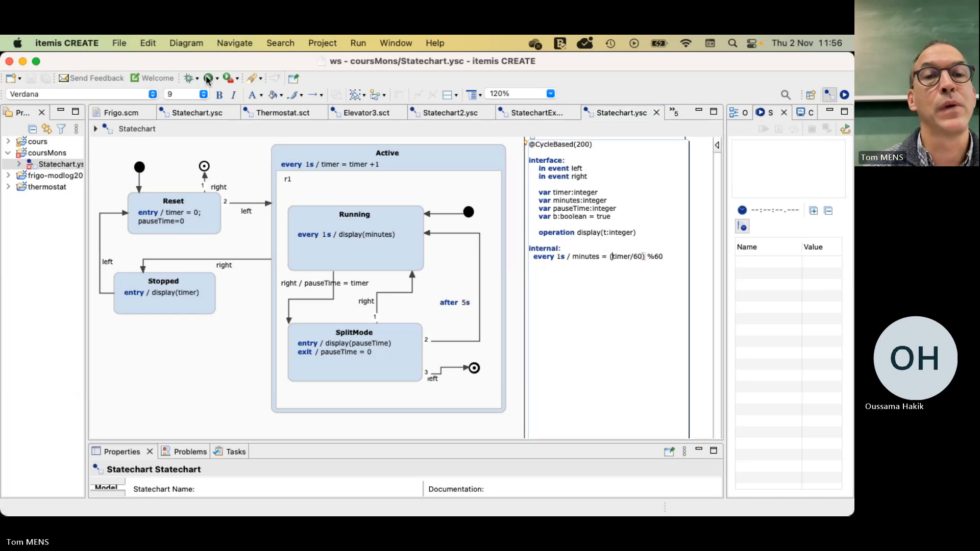
# Step: Save the corrected statechart and launch it as a Statechart Simulation, proceeding despite the workspace errors
pyautogui.click(239, 79)
pyautogui.click(397, 142)
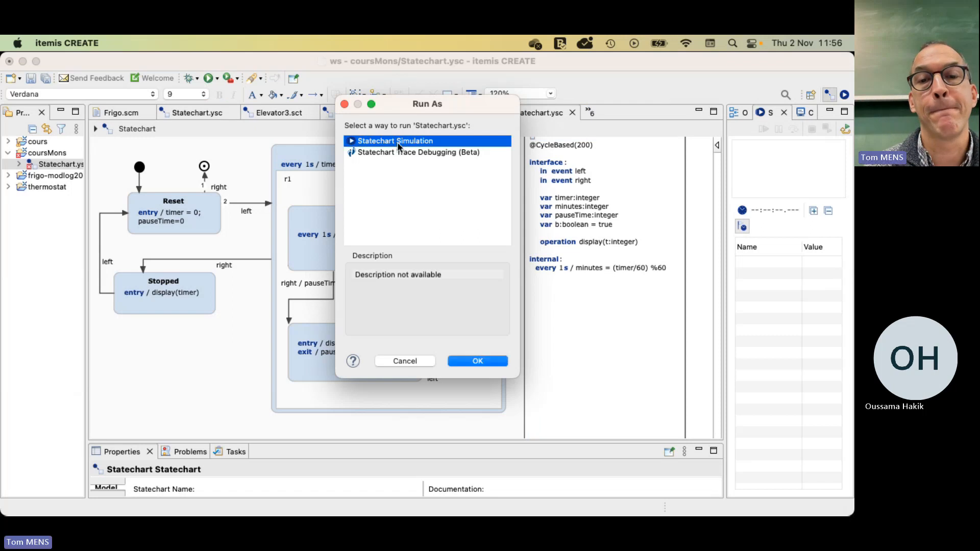
pyautogui.click(477, 361)
pyautogui.click(564, 307)
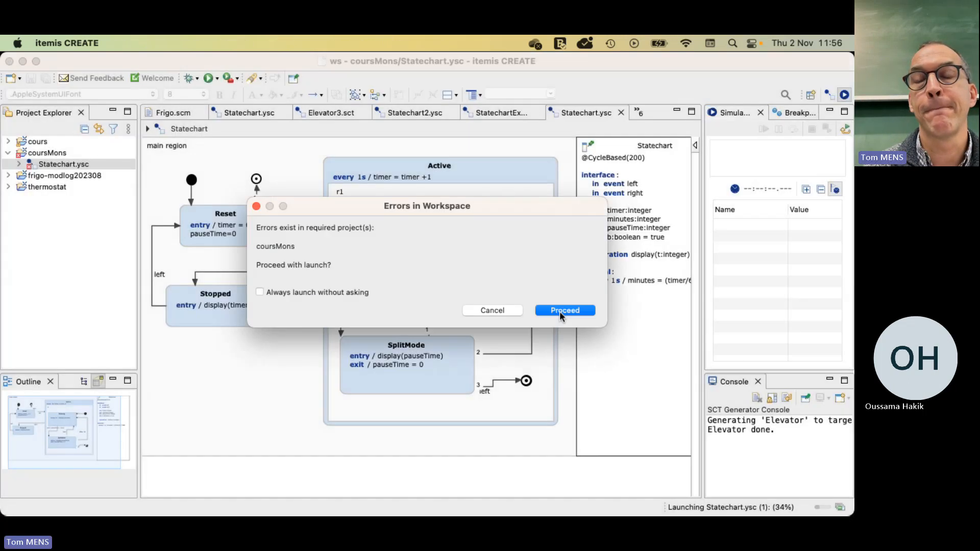
pyautogui.click(562, 311)
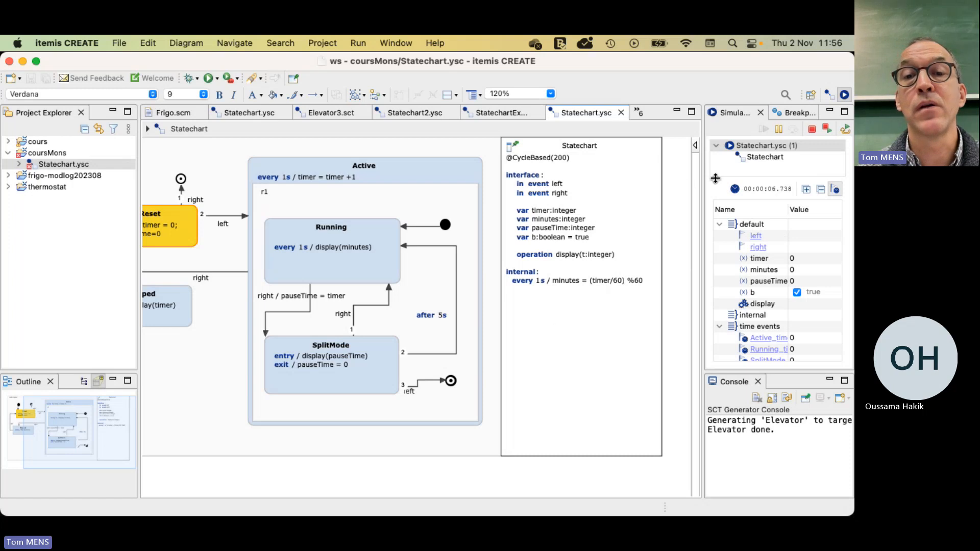
# Step: Raise the left event in the simulation and set the timer variable to 56
pyautogui.click(756, 236)
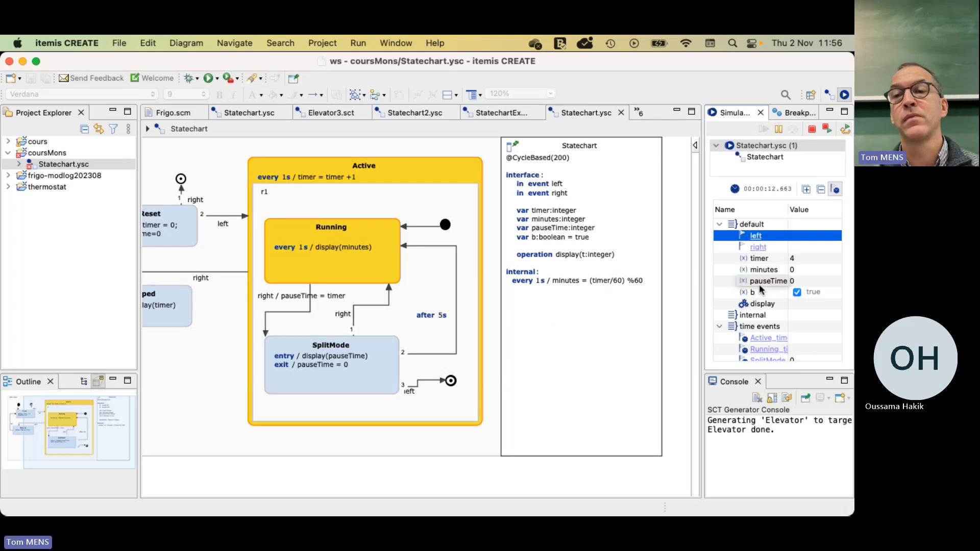
pyautogui.click(792, 260)
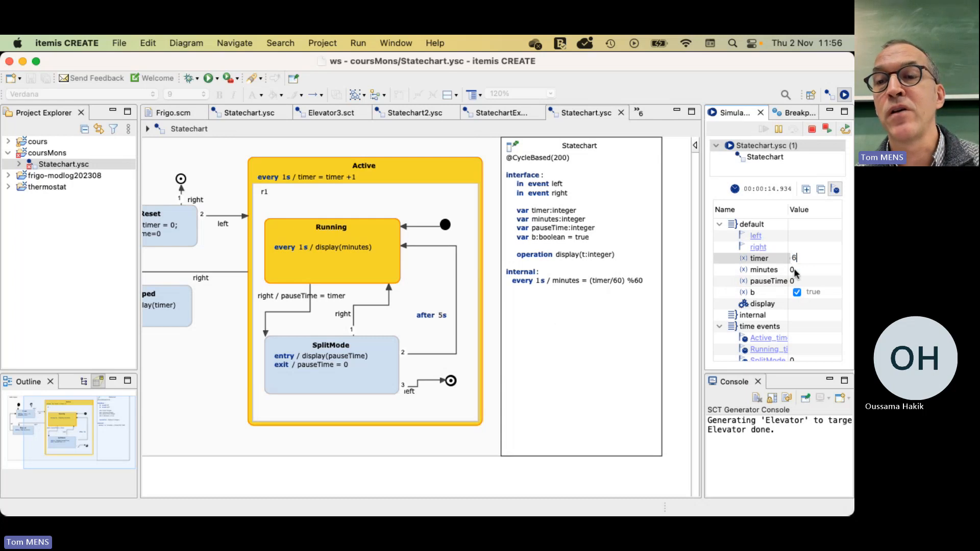
pyautogui.press('BackSpace')
pyautogui.write('56')
pyautogui.click(809, 247)
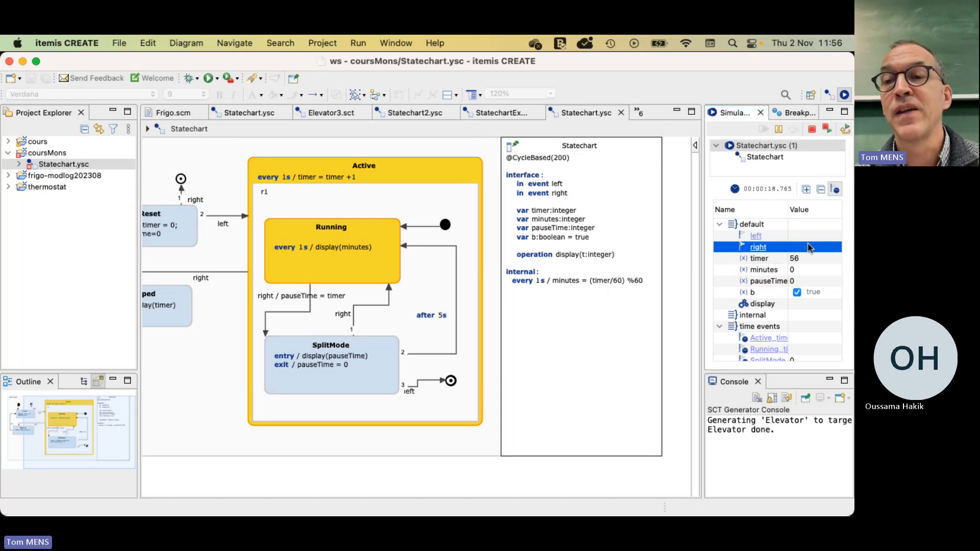
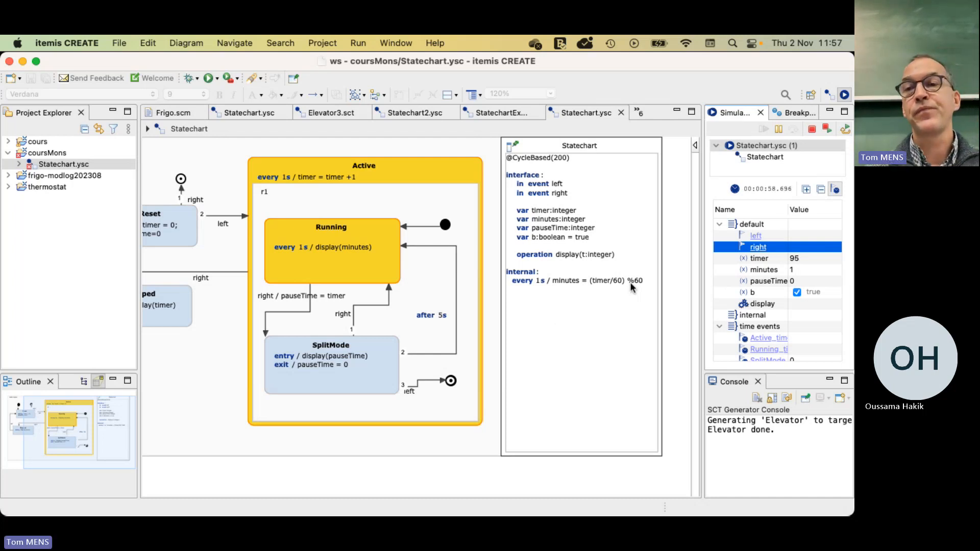
# Step: Stop the running stopwatch simulation after observing the minutes variable
pyautogui.click(80, 235)
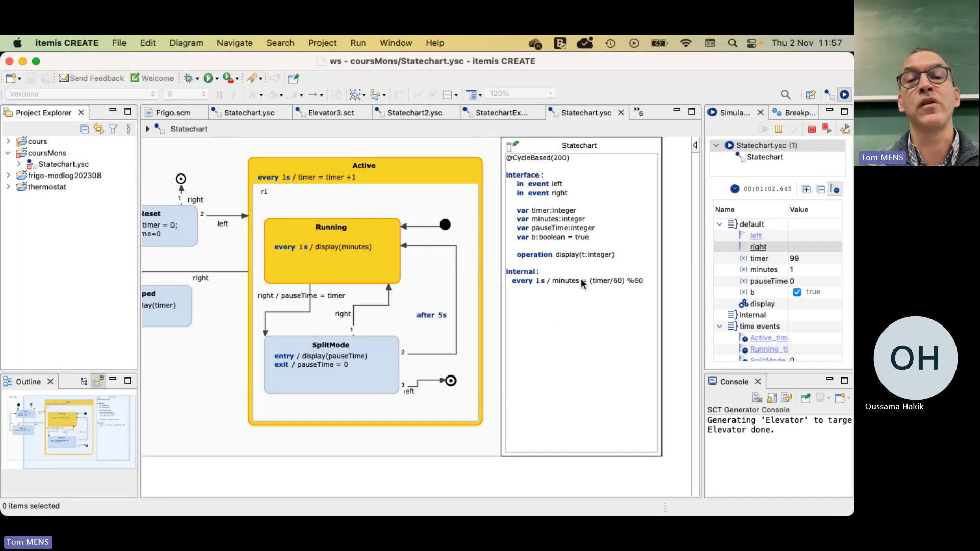
pyautogui.click(812, 129)
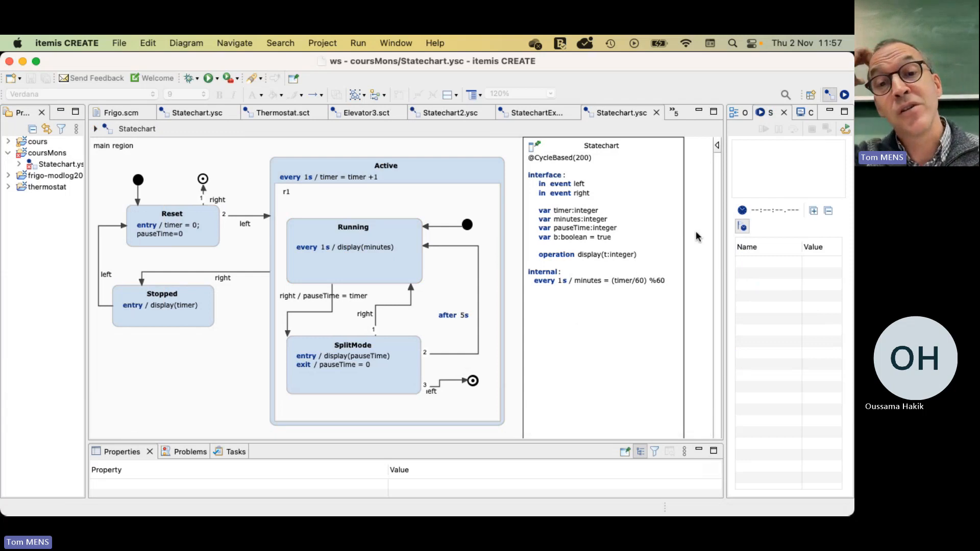
pyautogui.click(560, 282)
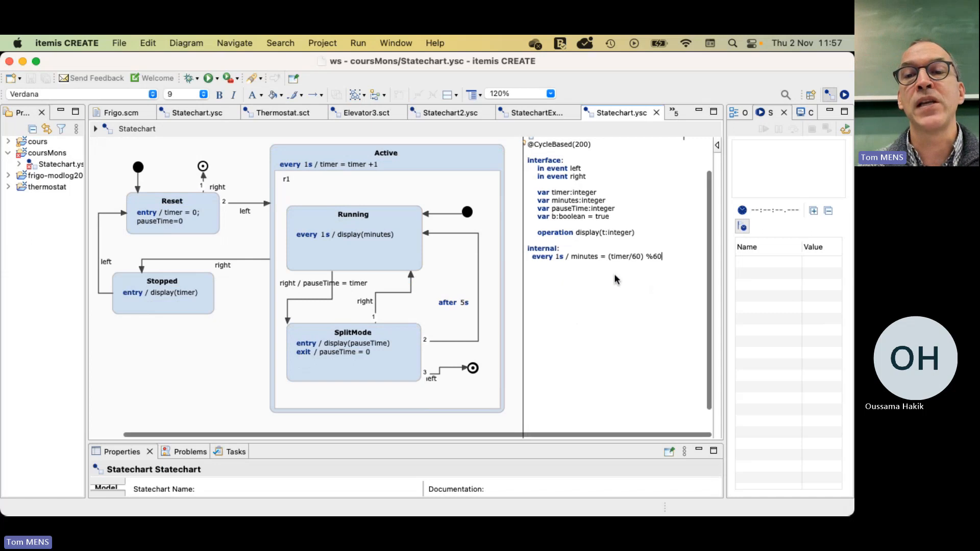
pyautogui.moveTo(663, 257); pyautogui.dragTo(517, 249)
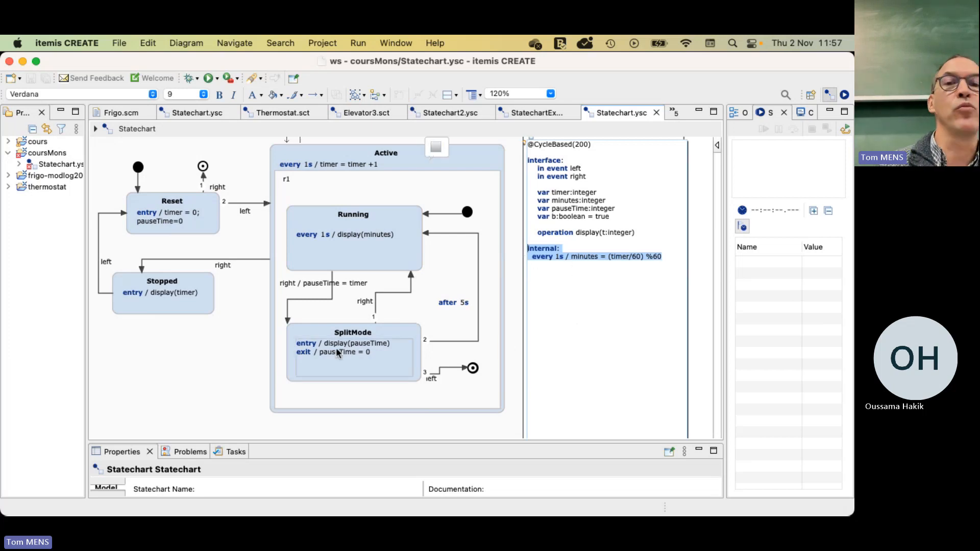
pyautogui.click(216, 343)
# Step: Move the statechart's definition section farther right to free space beside the main region
pyautogui.click(580, 337)
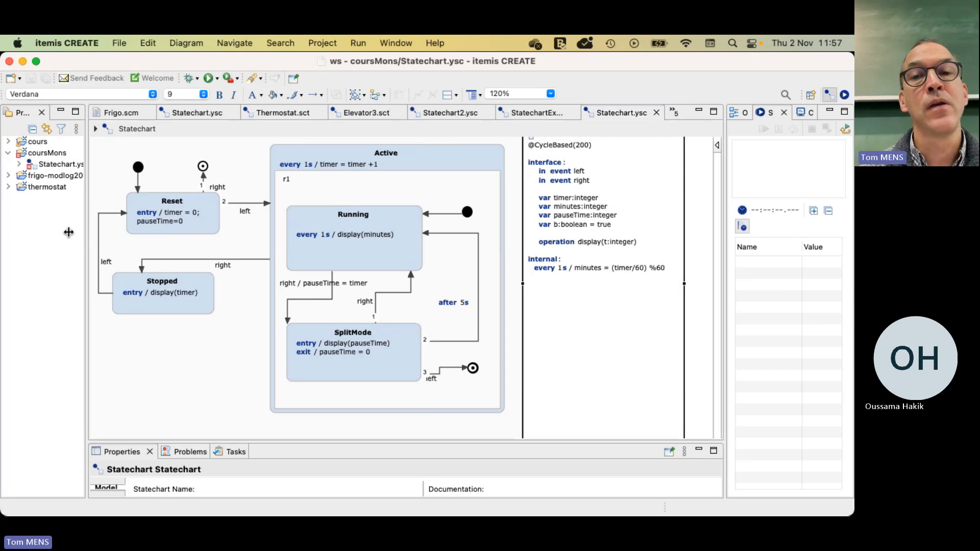
pyautogui.click(586, 329)
pyautogui.moveTo(605, 189); pyautogui.dragTo(617, 125)
# Step: Show the tool palette, widen the diagram editor, and add a new region between the main region and the definition section
pyautogui.click(719, 146)
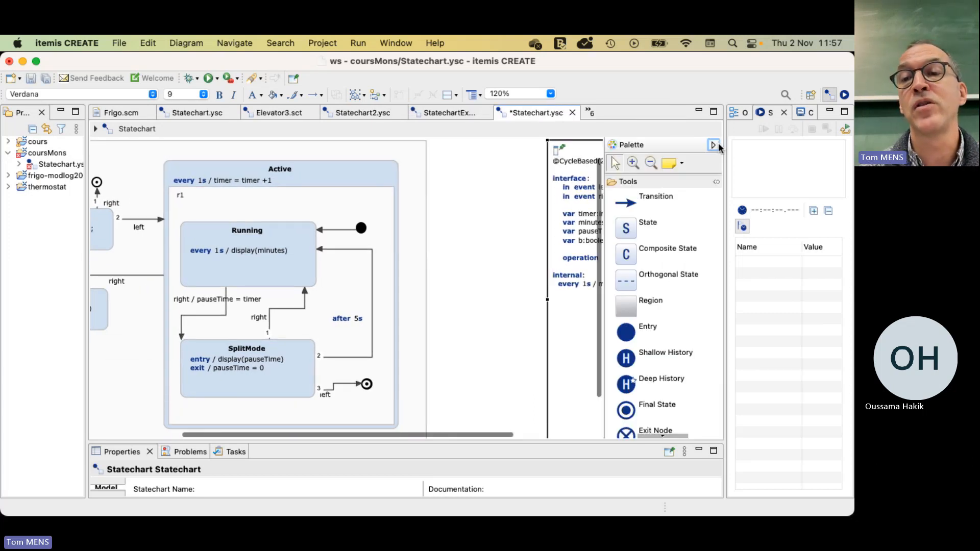
pyautogui.moveTo(726, 127); pyautogui.dragTo(777, 128)
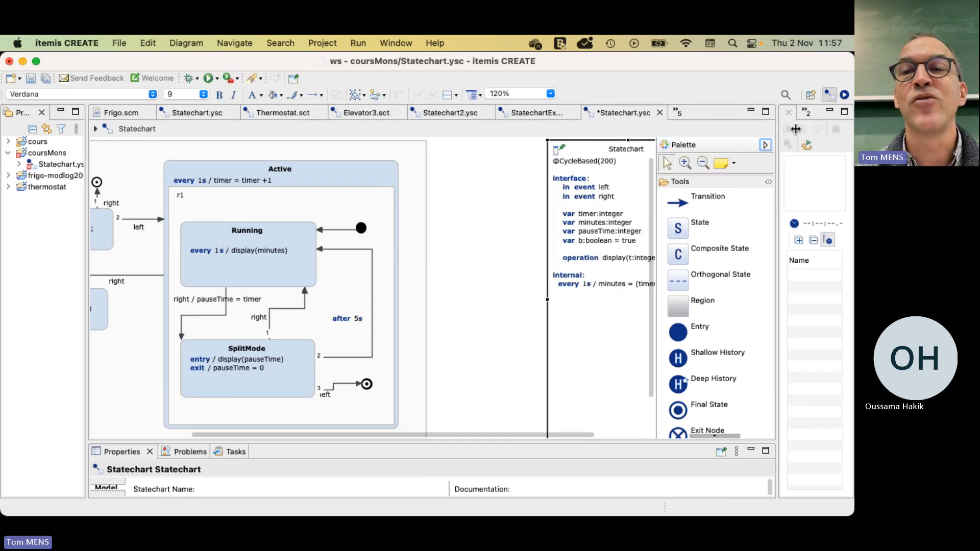
pyautogui.click(678, 306)
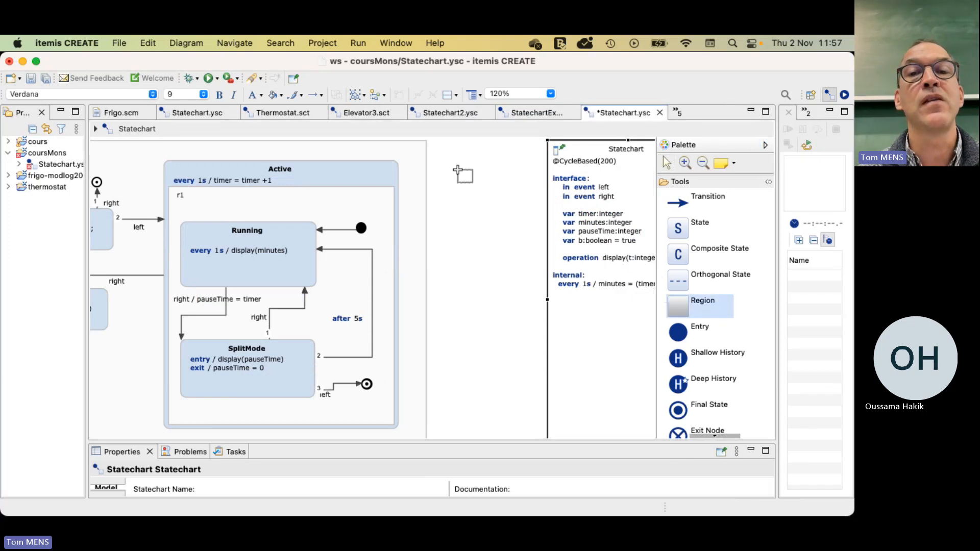
pyautogui.click(440, 157)
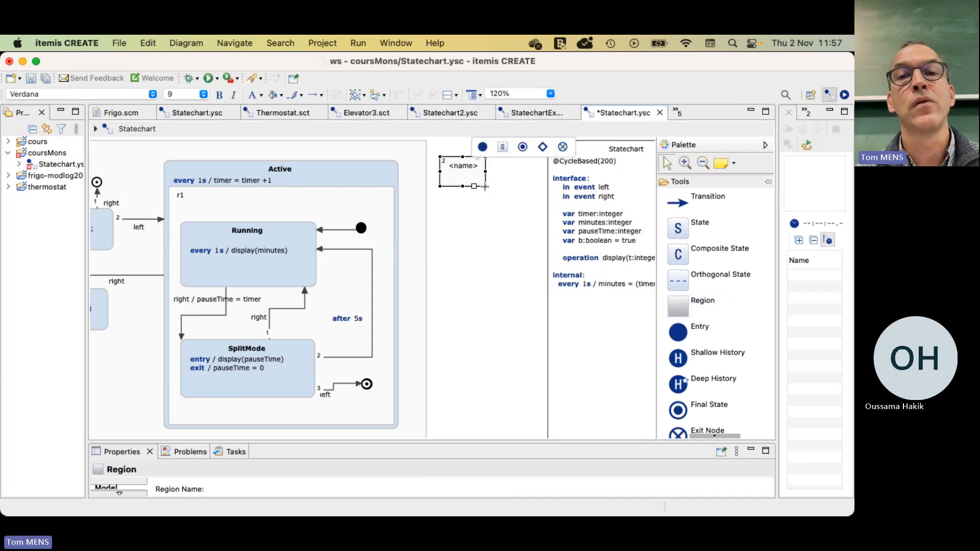
# Step: Enlarge the new region and move it against the main region's right border, level with its upper edge
pyautogui.moveTo(485, 187); pyautogui.dragTo(536, 280)
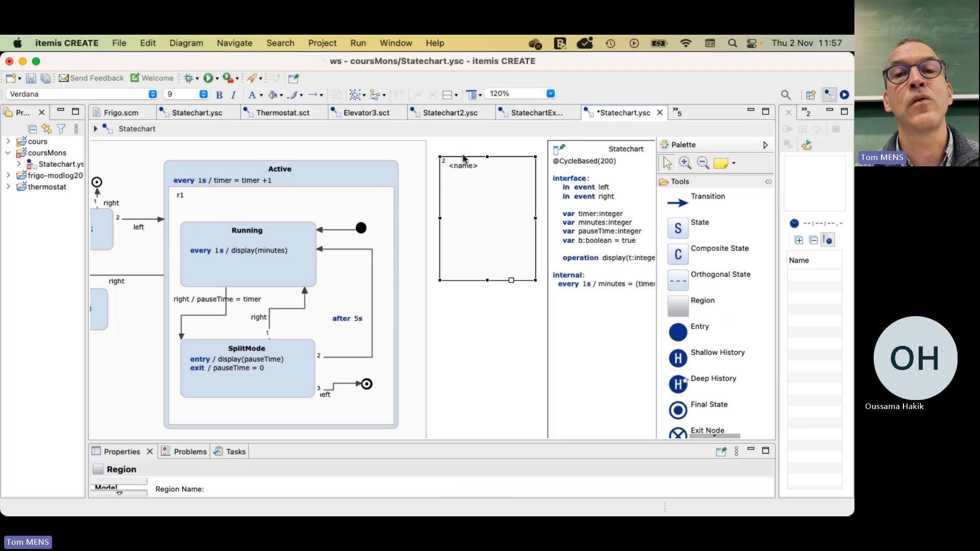
pyautogui.moveTo(461, 157); pyautogui.dragTo(451, 144)
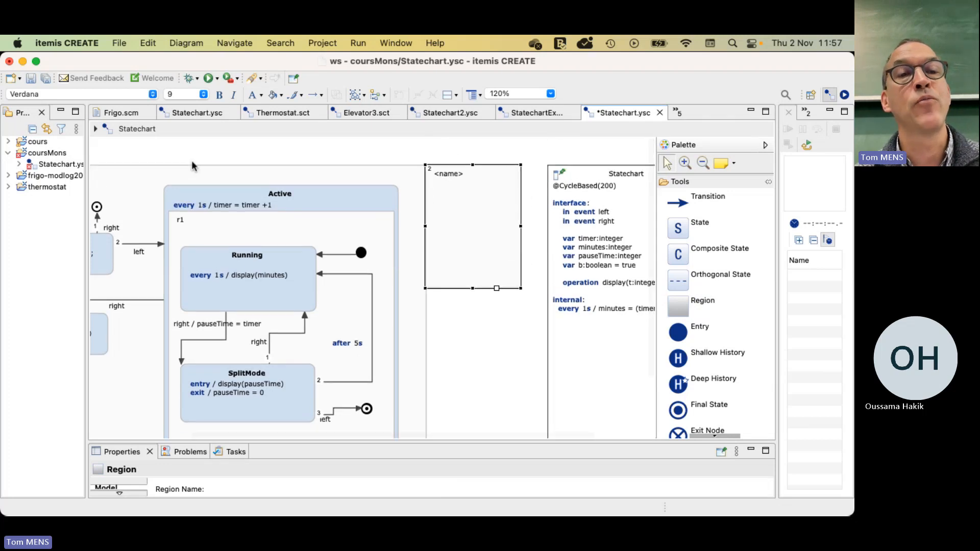
pyautogui.hscroll(-5, 192, 161)
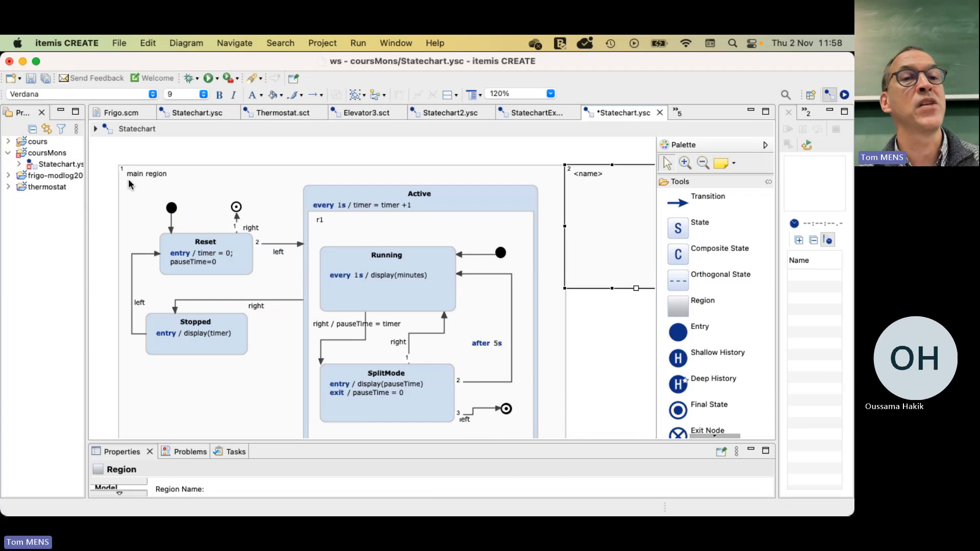
# Step: Name the new region beside the main region timercontroller
pyautogui.click(169, 174)
pyautogui.click(583, 176)
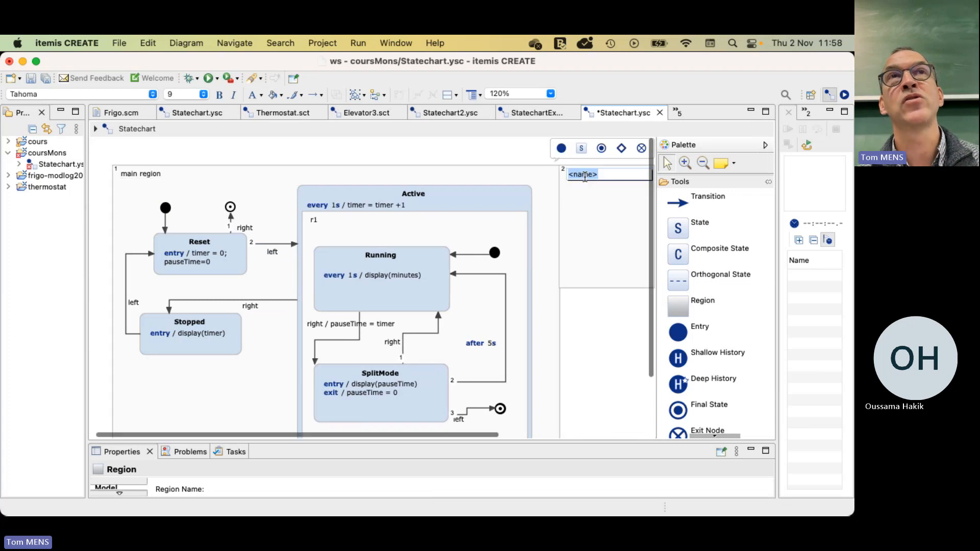
pyautogui.write('timercontr')
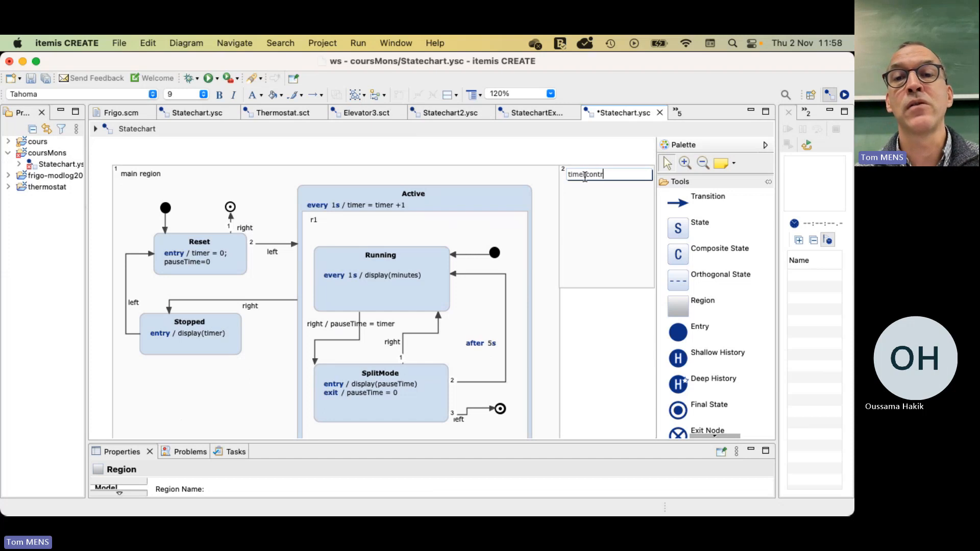
pyautogui.write('a')
pyautogui.press('BackSpace')
pyautogui.write('oller')
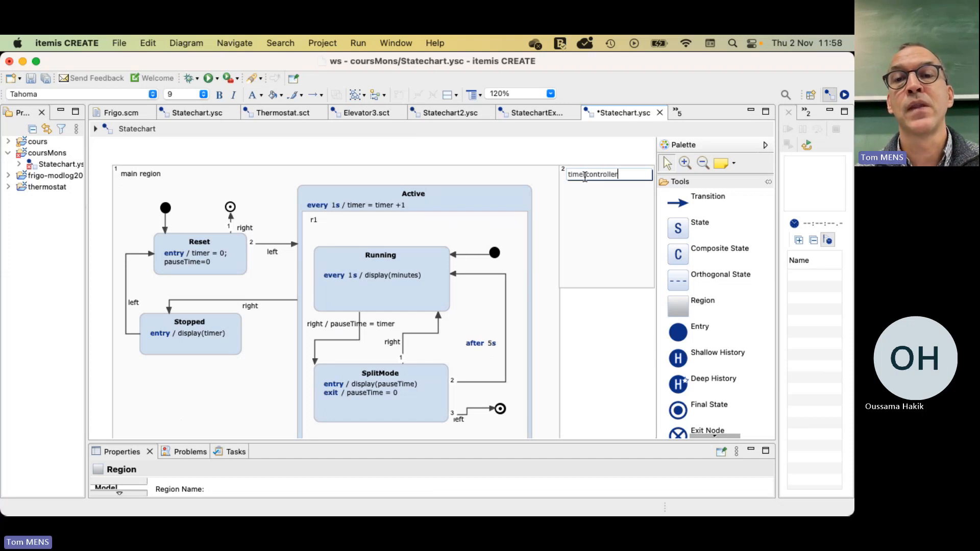
# Step: Add a state and, above it, an entry node inside the timercontroller region
pyautogui.click(678, 228)
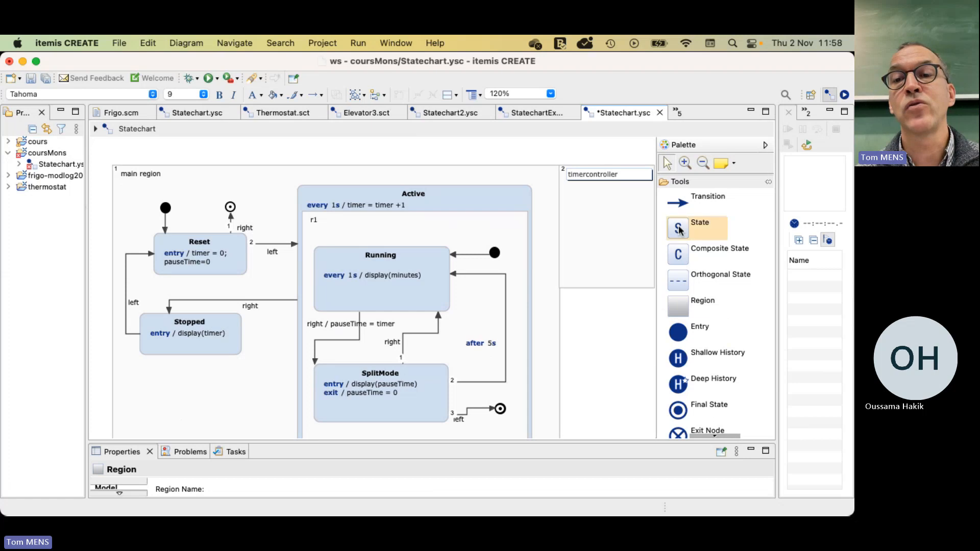
pyautogui.click(601, 233)
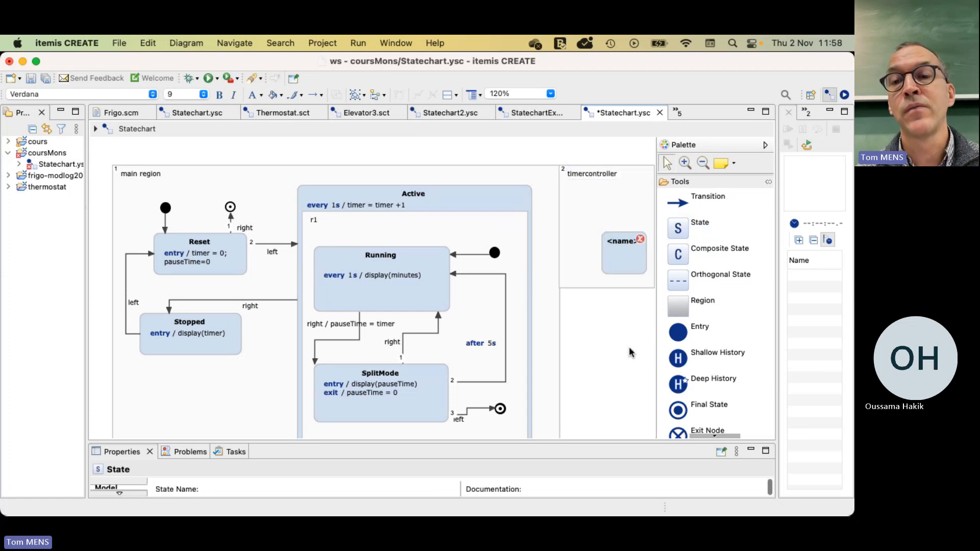
pyautogui.click(678, 332)
pyautogui.click(585, 204)
pyautogui.click(592, 344)
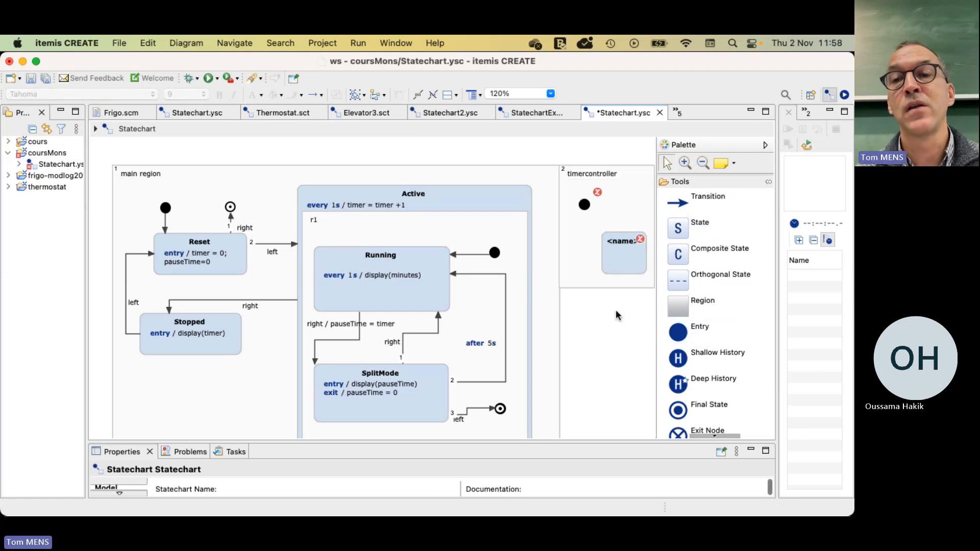
# Step: Connect the timercontroller region's entry node to its state with a transition and name the state Timer
pyautogui.click(678, 203)
pyautogui.click(585, 205)
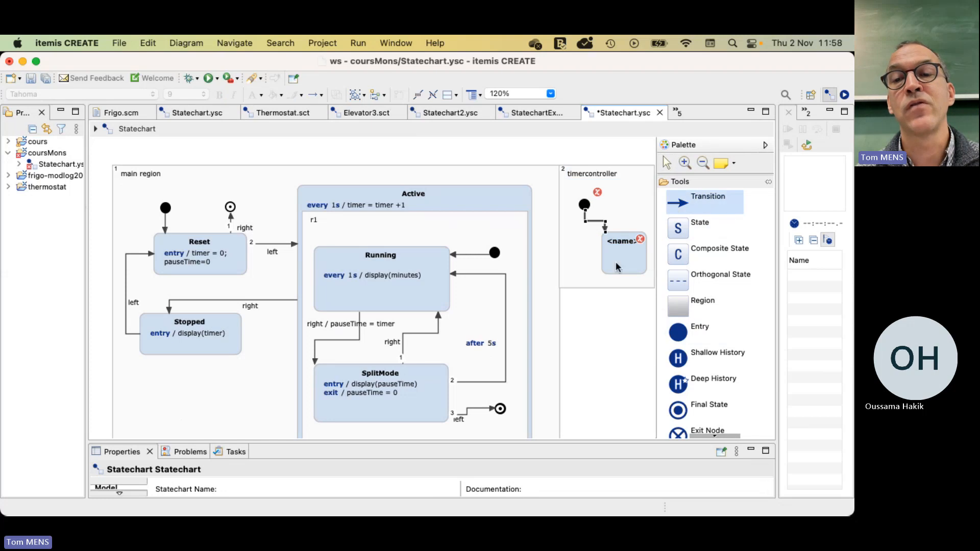
pyautogui.click(608, 247)
pyautogui.doubleClick(619, 242)
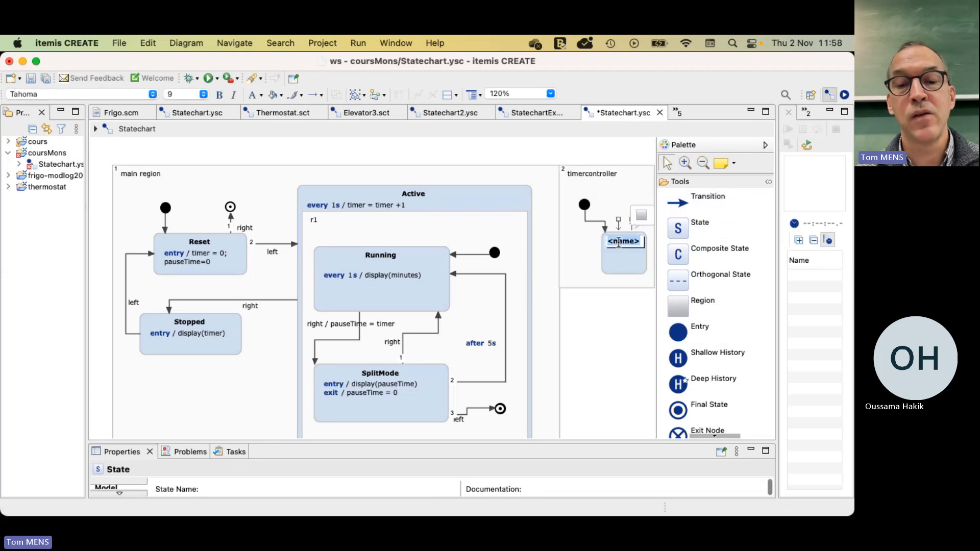
pyautogui.write('Timer')
pyautogui.press('Return')
pyautogui.click(613, 343)
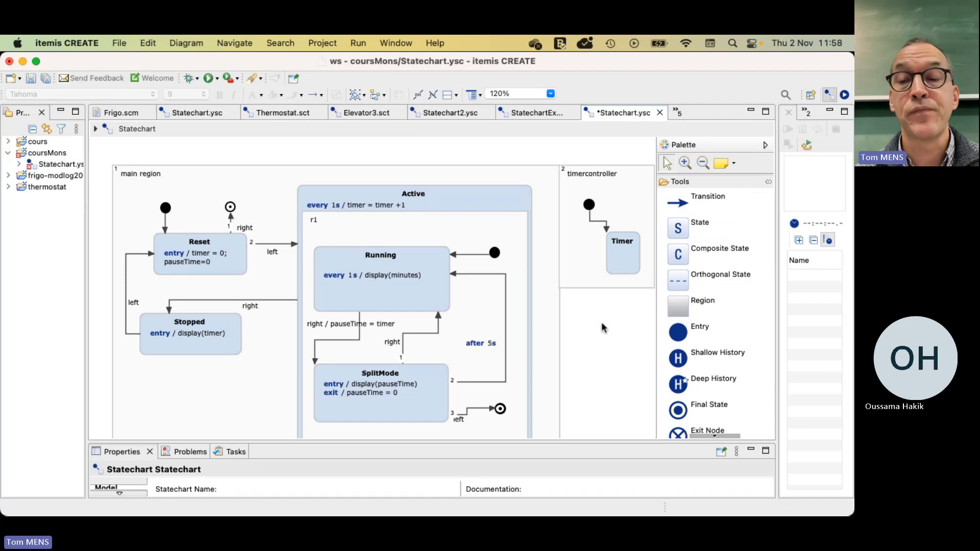
# Step: Hide the tool palette and cut the internal rule "every 1s / minutes = (timer/60) %60" from the definition section
pyautogui.click(766, 145)
pyautogui.click(723, 307)
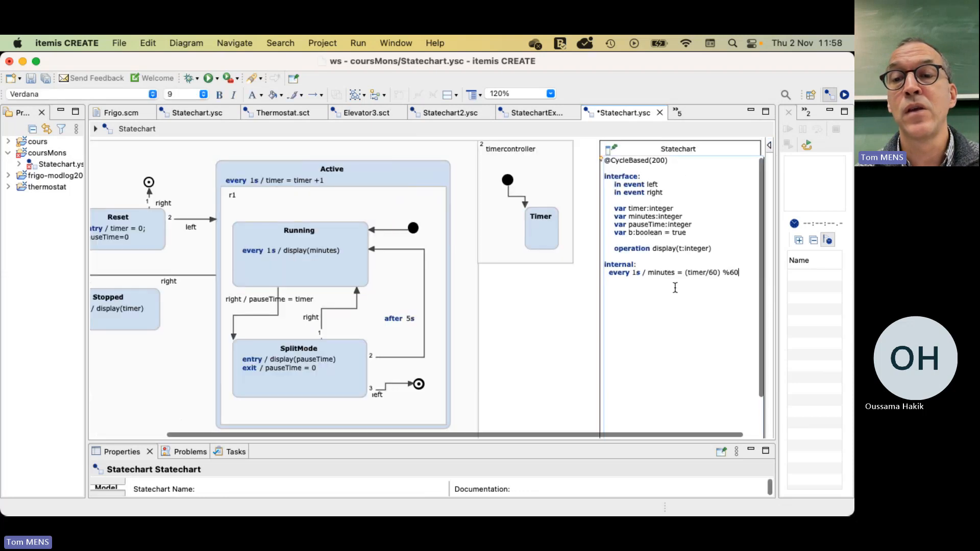
pyautogui.moveTo(740, 273); pyautogui.dragTo(605, 274)
pyautogui.press('super+c')
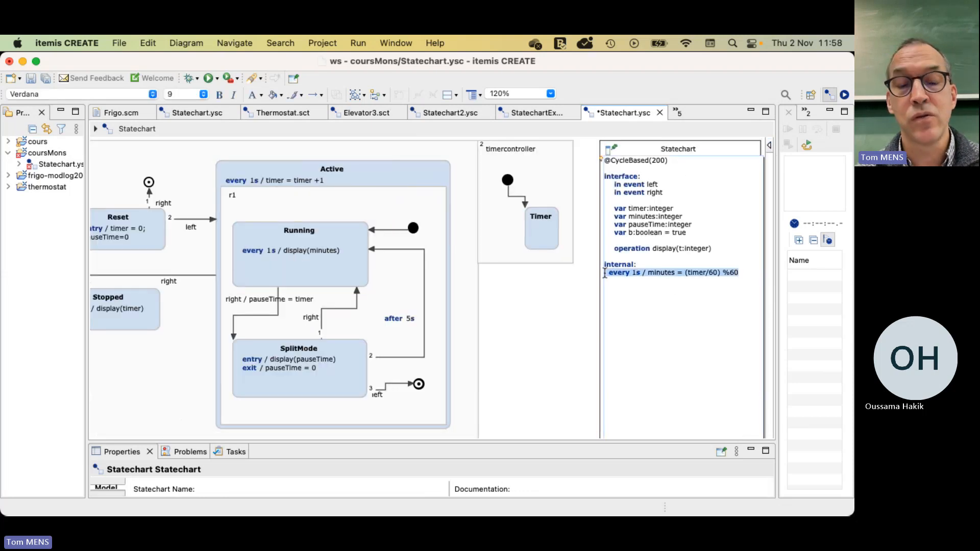
pyautogui.press('BackSpace')
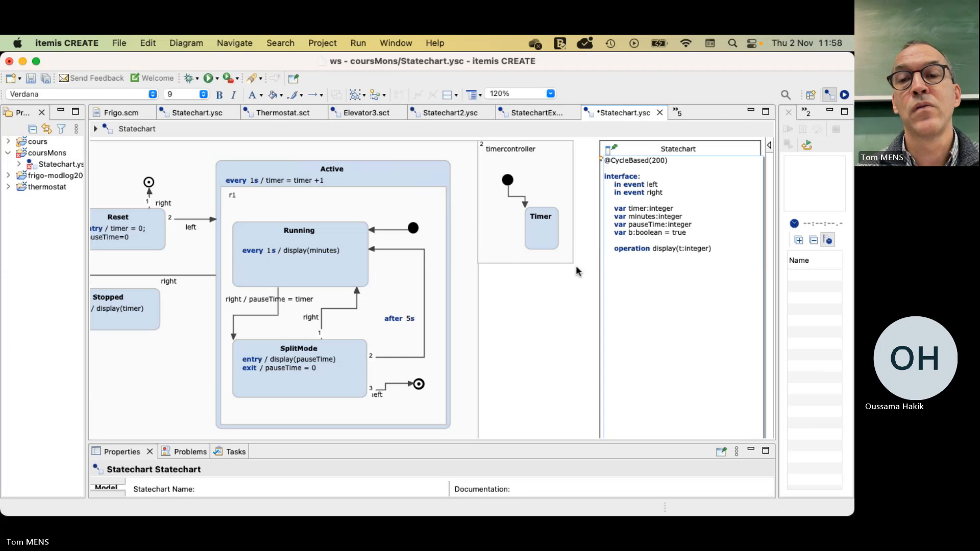
# Step: Paste the rule "every 1s / minutes = (timer/60) %60" into the Timer state's body
pyautogui.click(576, 266)
pyautogui.click(545, 244)
pyautogui.click(545, 244)
pyautogui.press('super+v')
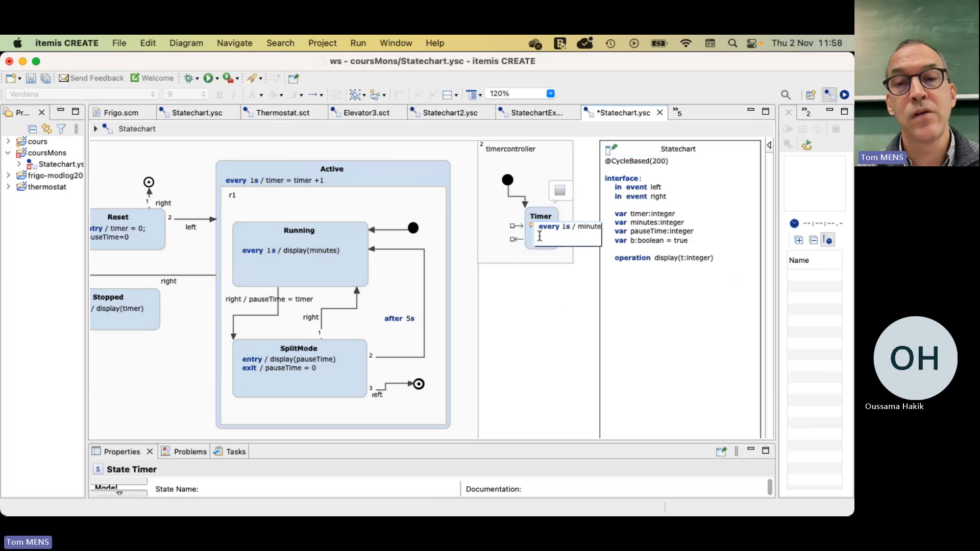
pyautogui.click(543, 305)
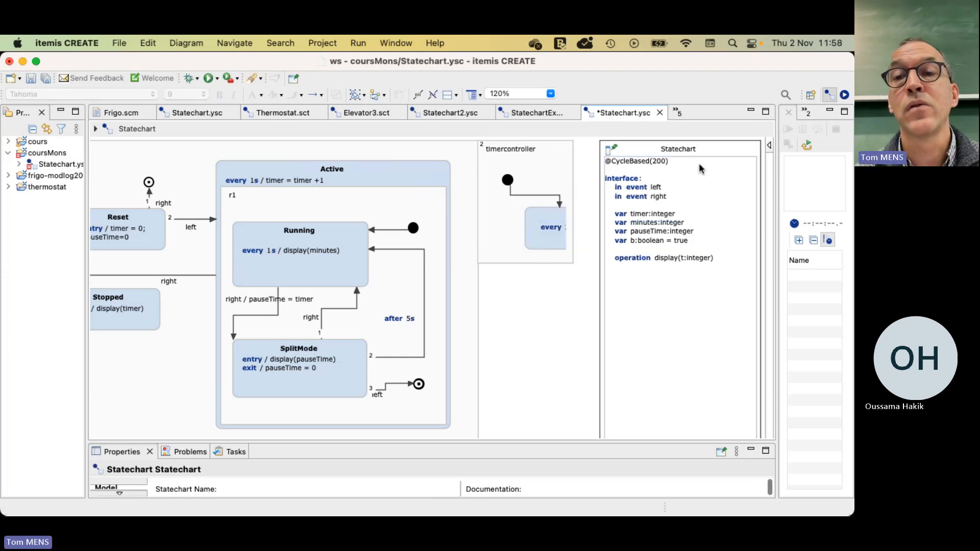
# Step: Move the statechart's definition section down below the timercontroller region
pyautogui.moveTo(727, 145); pyautogui.dragTo(679, 297)
pyautogui.scroll(-5, 679, 297)
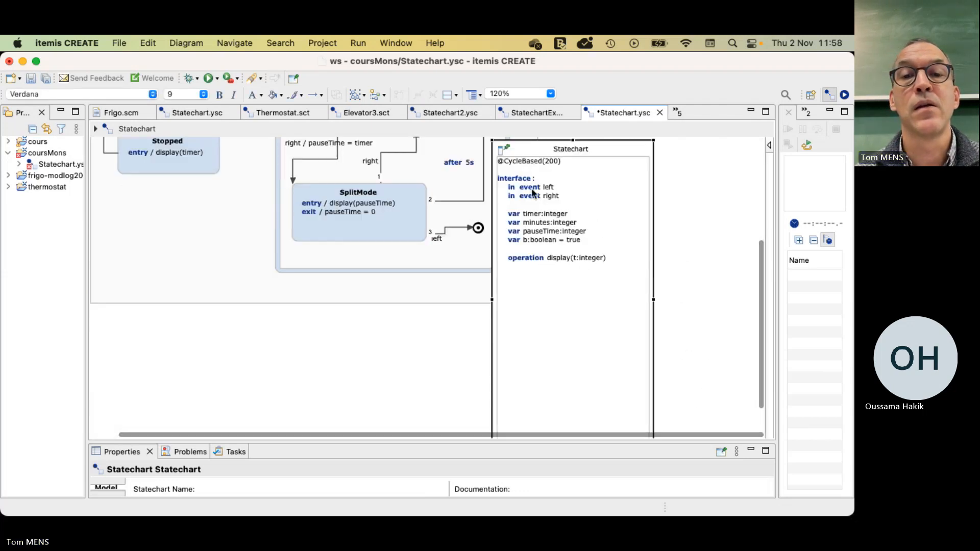
pyautogui.scroll(6, 430, 305)
# Step: Enlarge the timercontroller region to fit the whole Timer state and shift the state closer to the region's left border
pyautogui.click(575, 275)
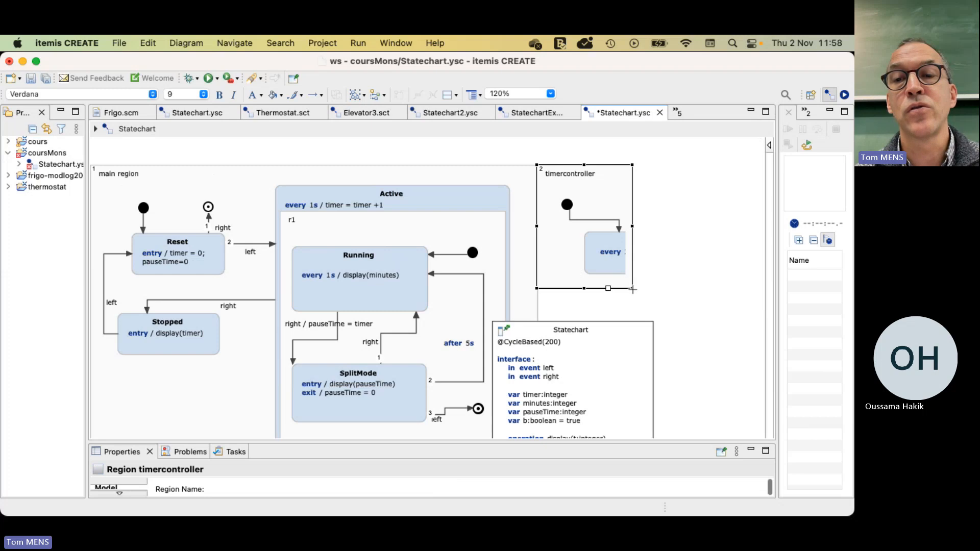
pyautogui.moveTo(633, 287); pyautogui.dragTo(754, 304)
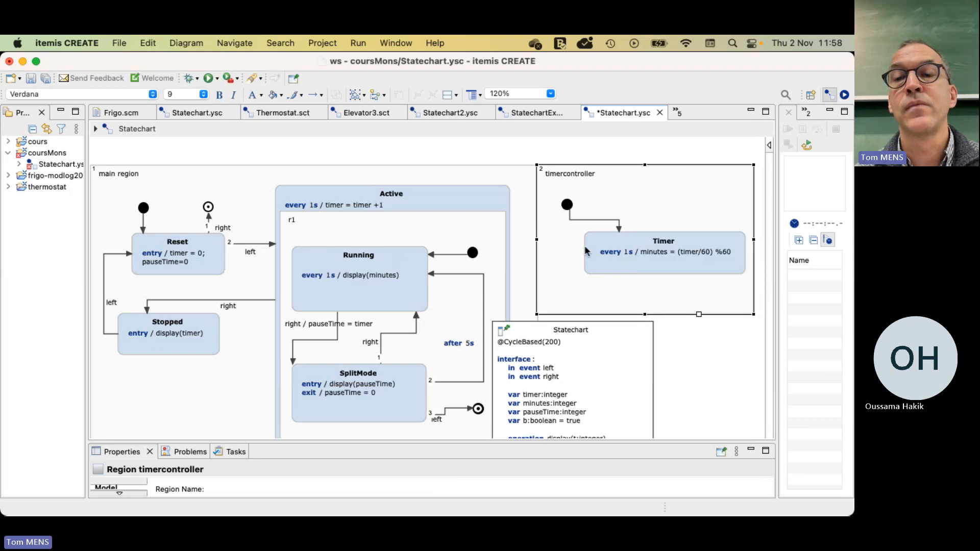
pyautogui.moveTo(602, 266); pyautogui.dragTo(569, 270)
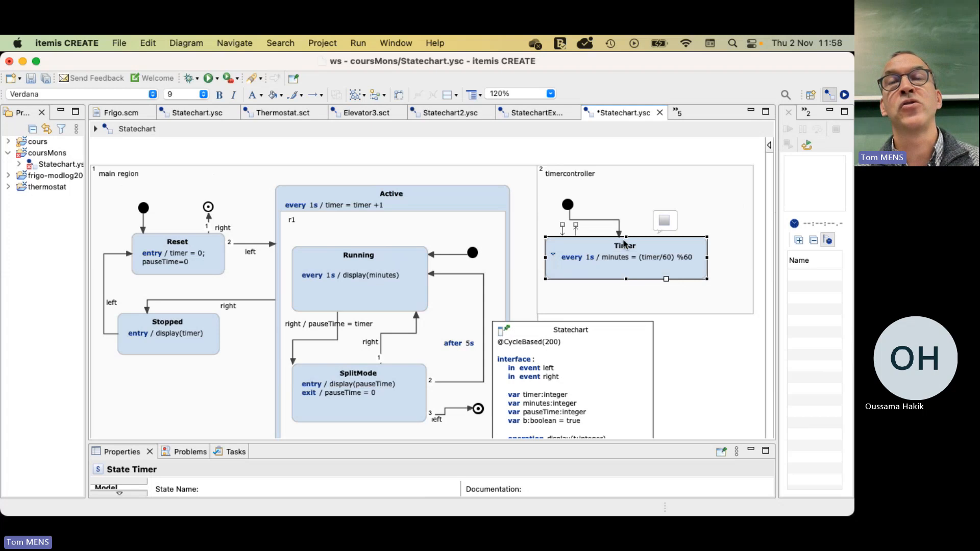
# Step: Run the statechart as a Statechart Simulation, saving the changes and proceeding despite the workspace errors
pyautogui.moveTo(624, 244)
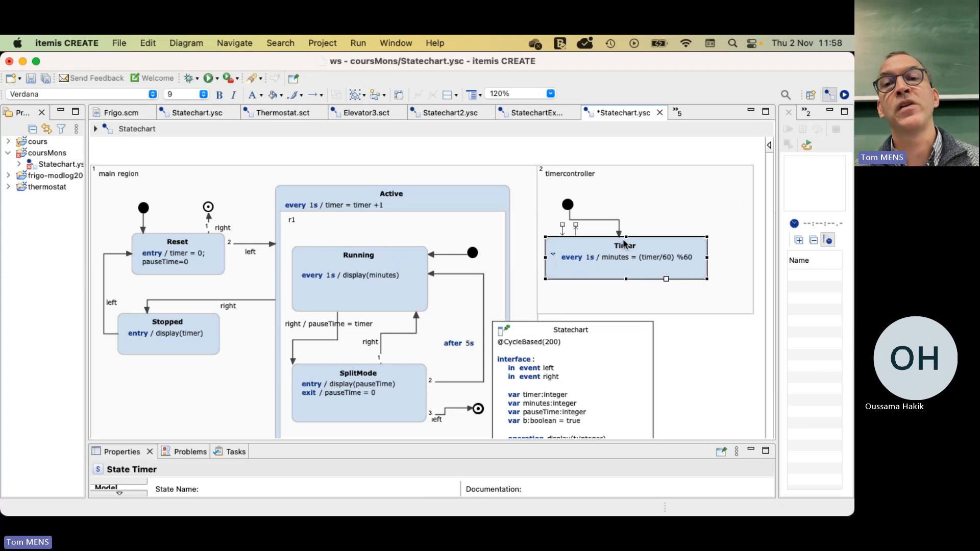
pyautogui.click(209, 78)
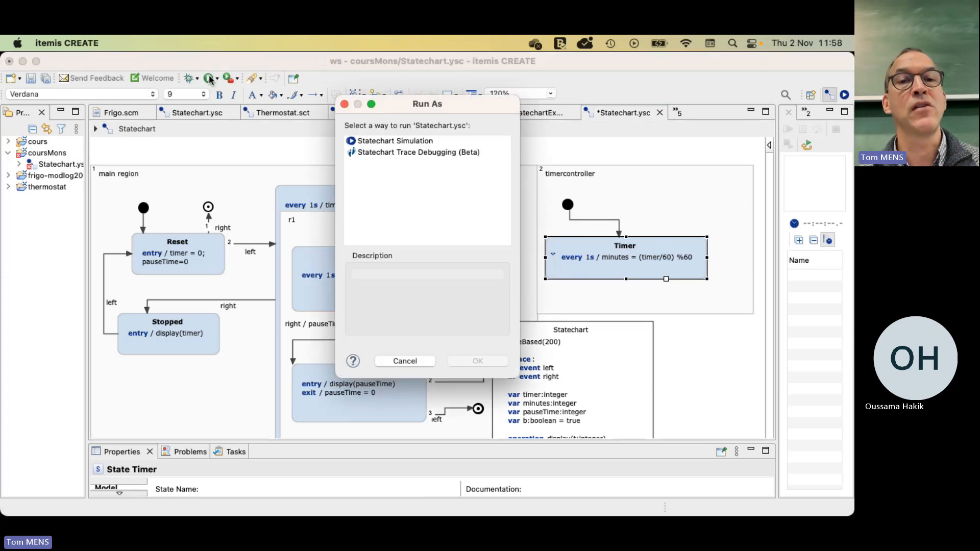
pyautogui.click(381, 143)
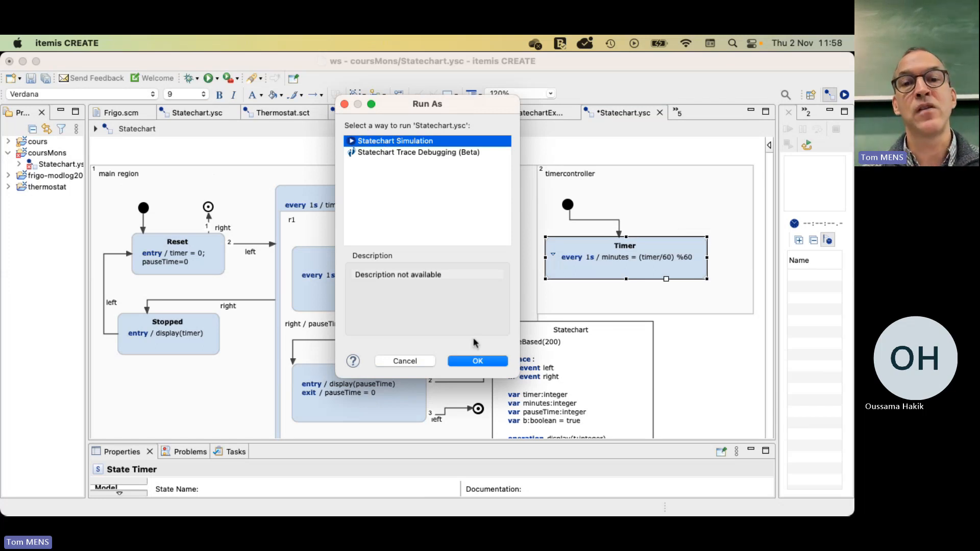
pyautogui.click(480, 361)
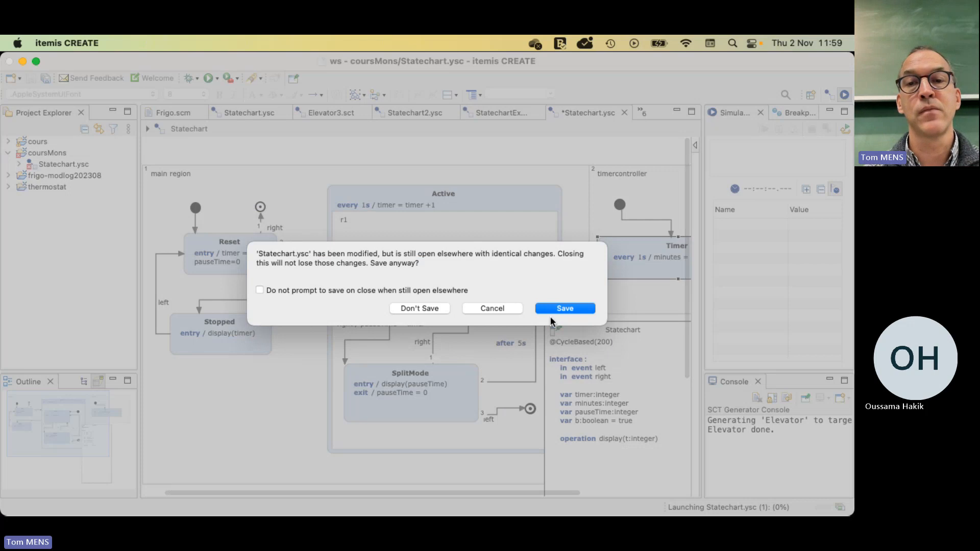
pyautogui.click(564, 310)
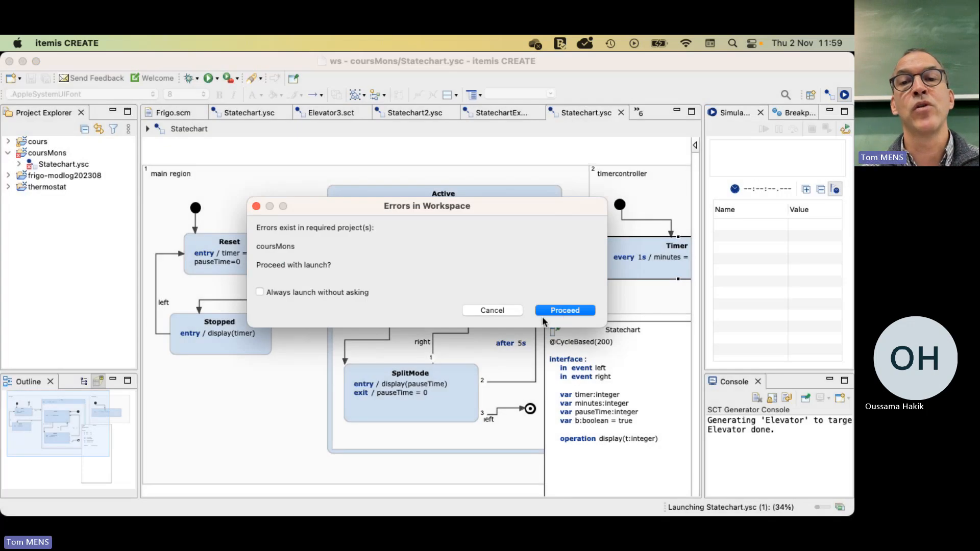
pyautogui.click(559, 311)
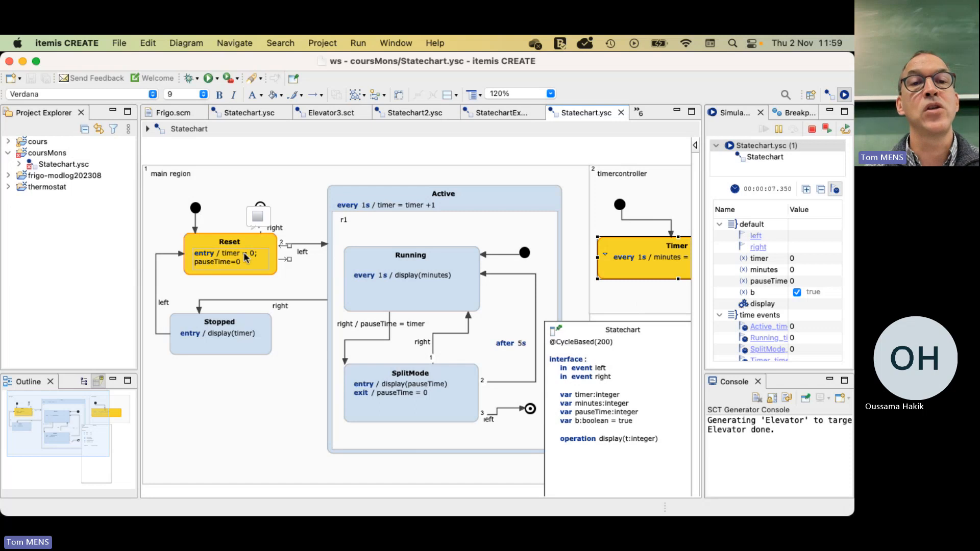
# Step: Raise the left event in the running simulation and set the timer variable to 53
pyautogui.click(756, 237)
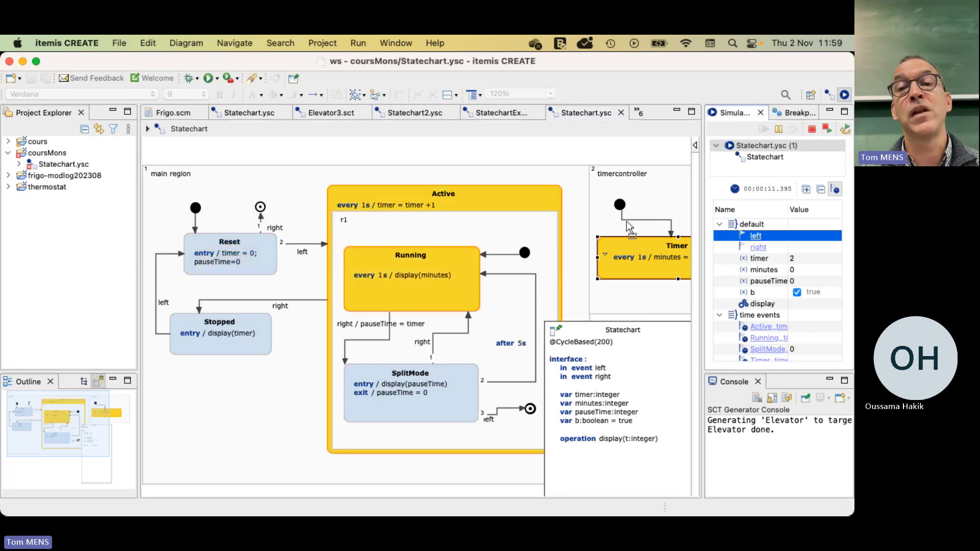
pyautogui.hscroll(2, 656, 209)
pyautogui.hscroll(8, 656, 209)
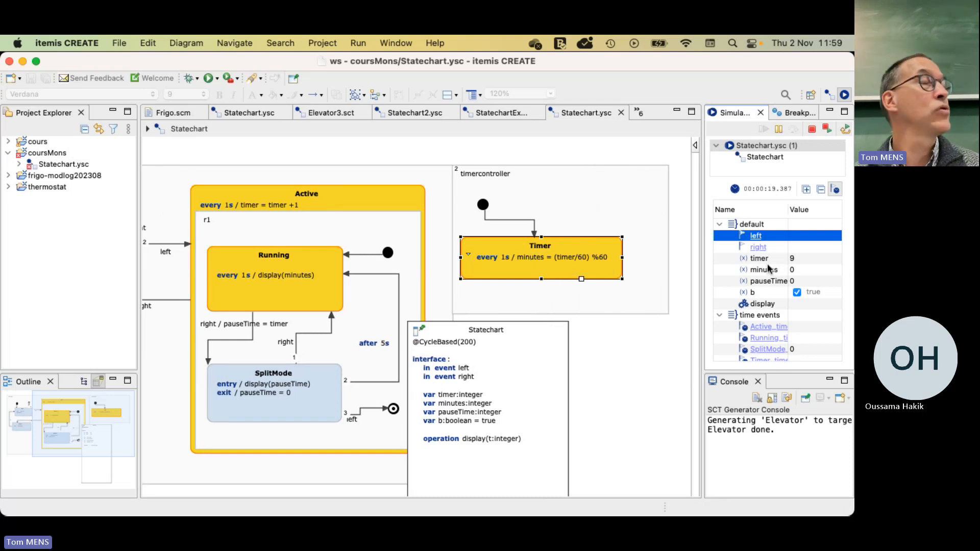
pyautogui.click(794, 259)
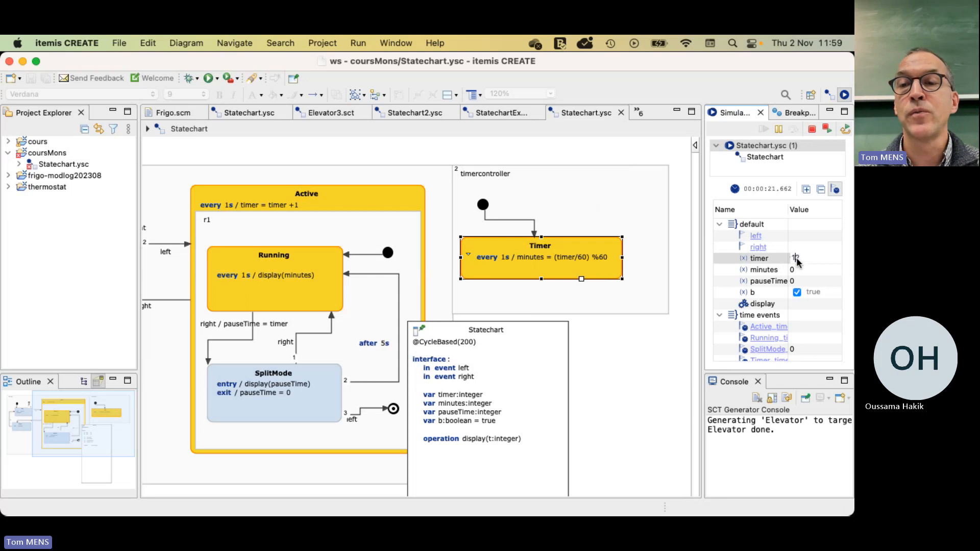
pyautogui.write('53')
pyautogui.press('Return')
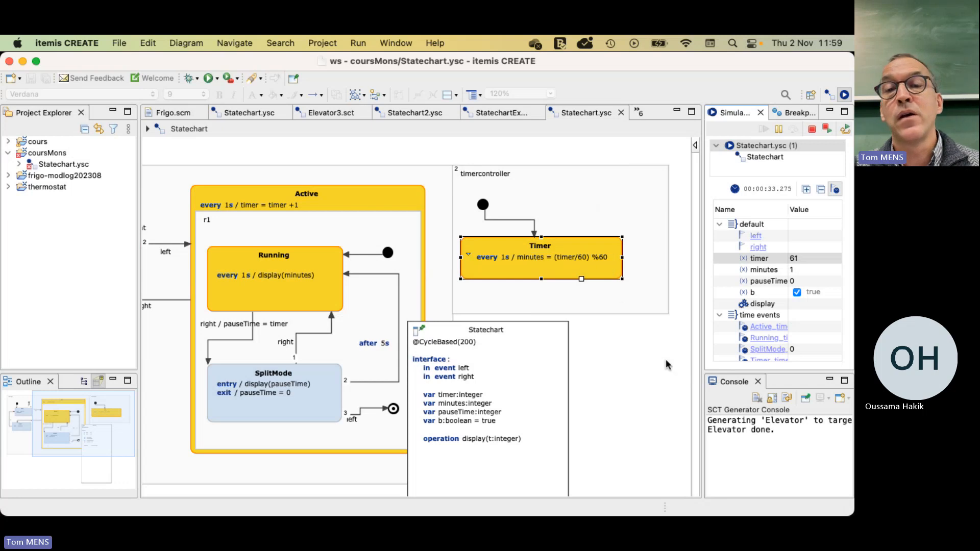
# Step: Move the definition section clear of the main region, below timercontroller, and stop the simulation
pyautogui.hscroll(-2, 366, 265)
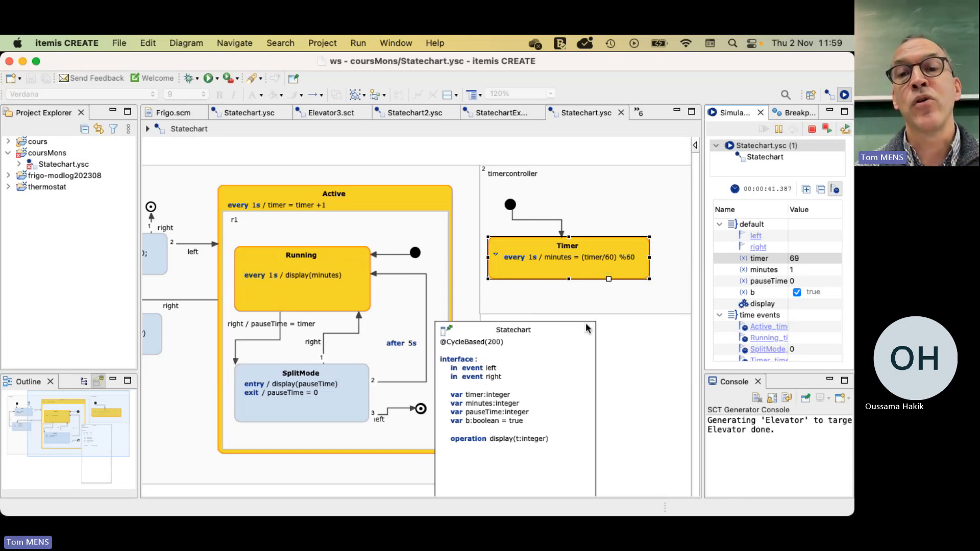
pyautogui.moveTo(563, 342); pyautogui.dragTo(654, 338)
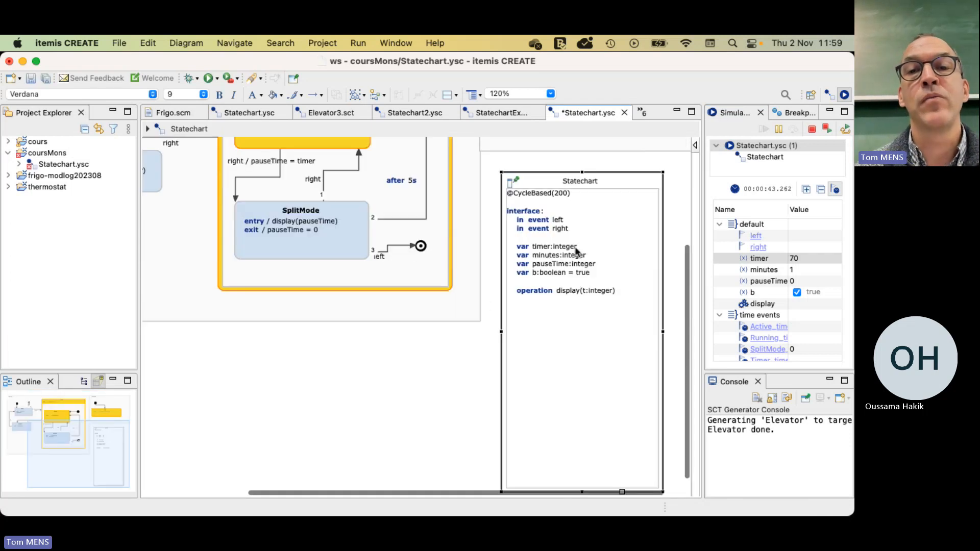
pyautogui.scroll(5, 445, 329)
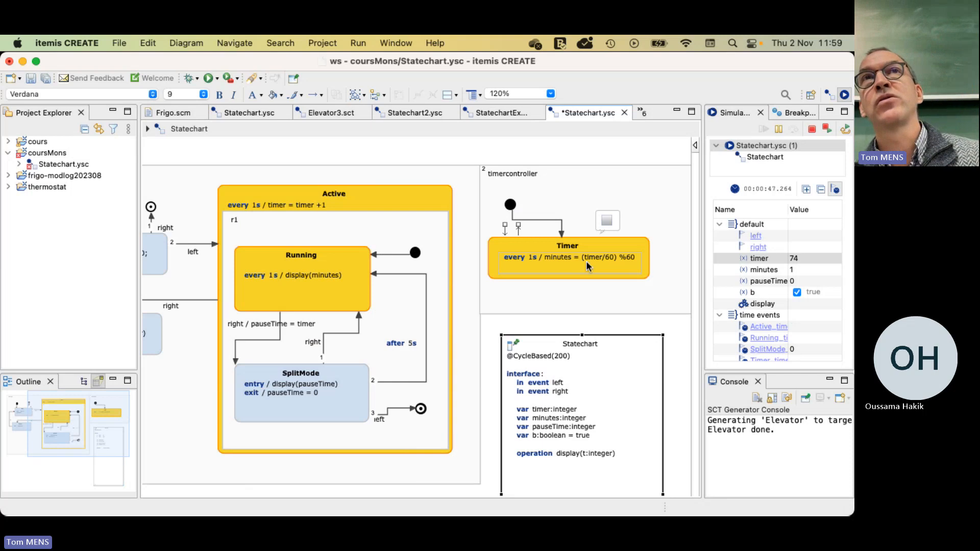
pyautogui.click(813, 131)
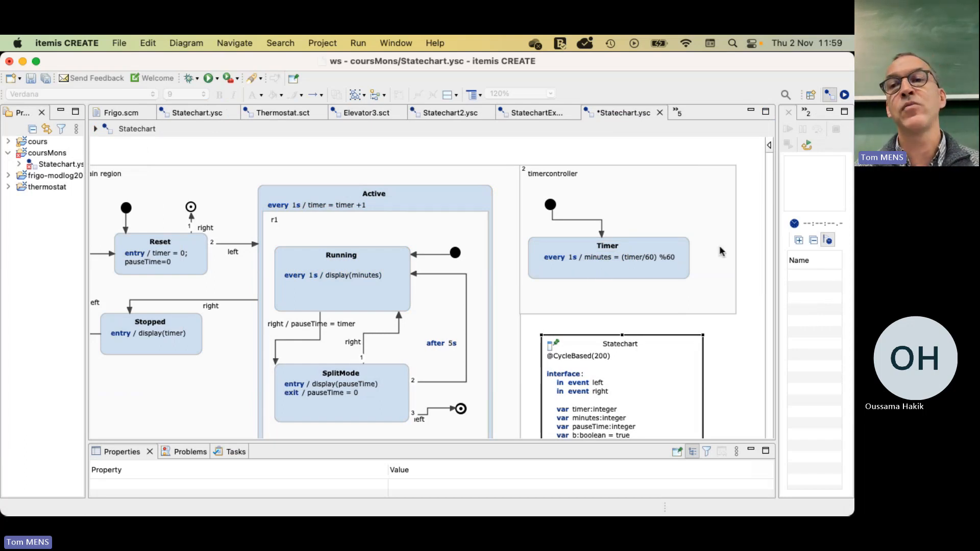
pyautogui.click(769, 145)
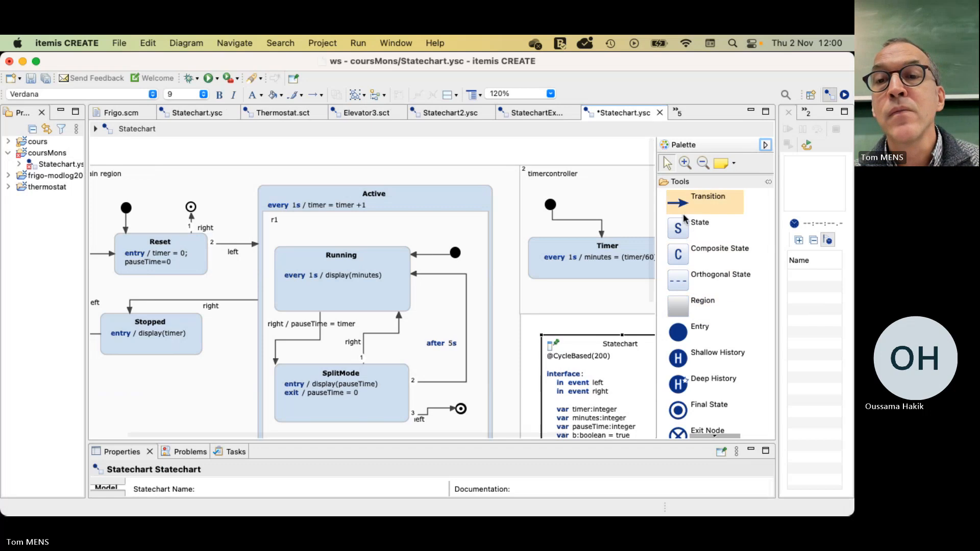
pyautogui.click(765, 145)
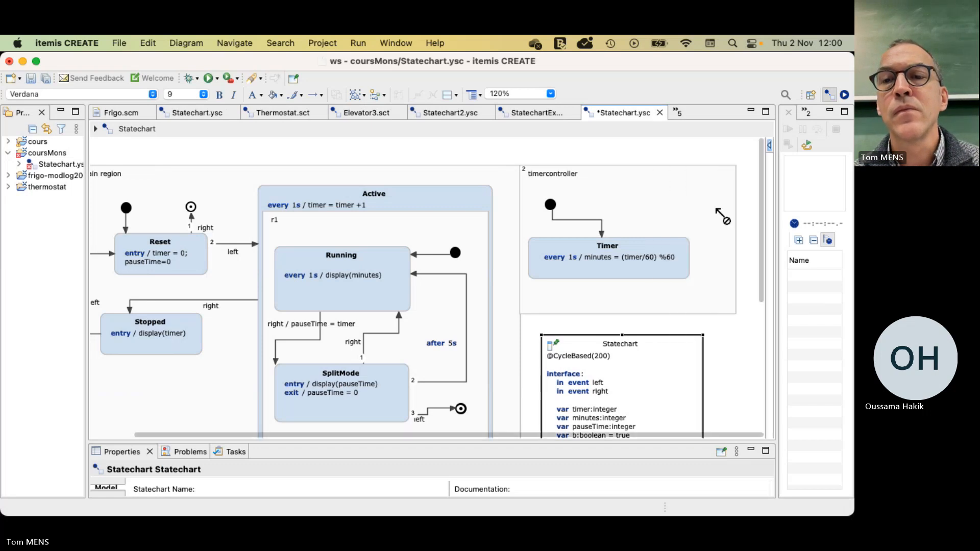
pyautogui.moveTo(689, 269); pyautogui.dragTo(714, 287)
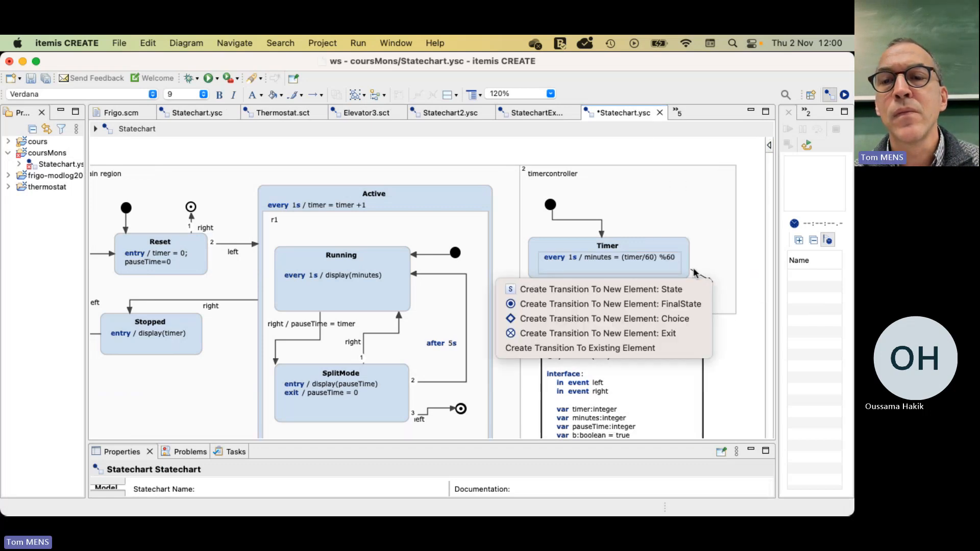
pyautogui.press('Escape')
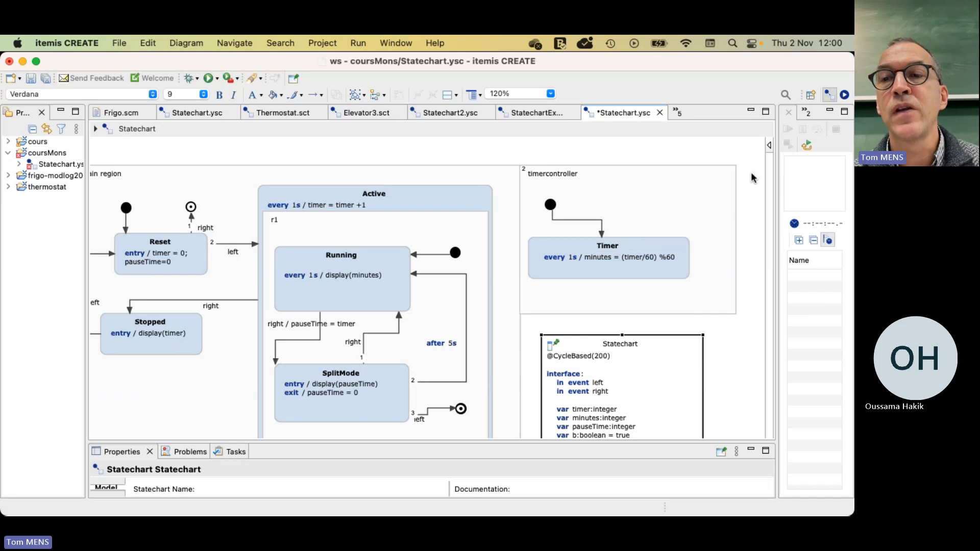
# Step: Add a transition from the Timer state back to itself and reshape its loop to fit inside the timercontroller region
pyautogui.click(770, 145)
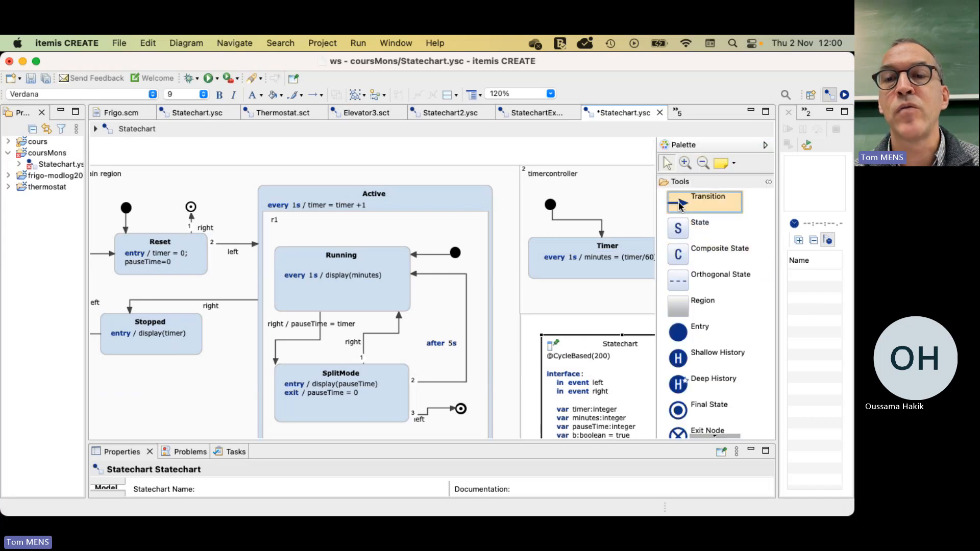
pyautogui.click(765, 145)
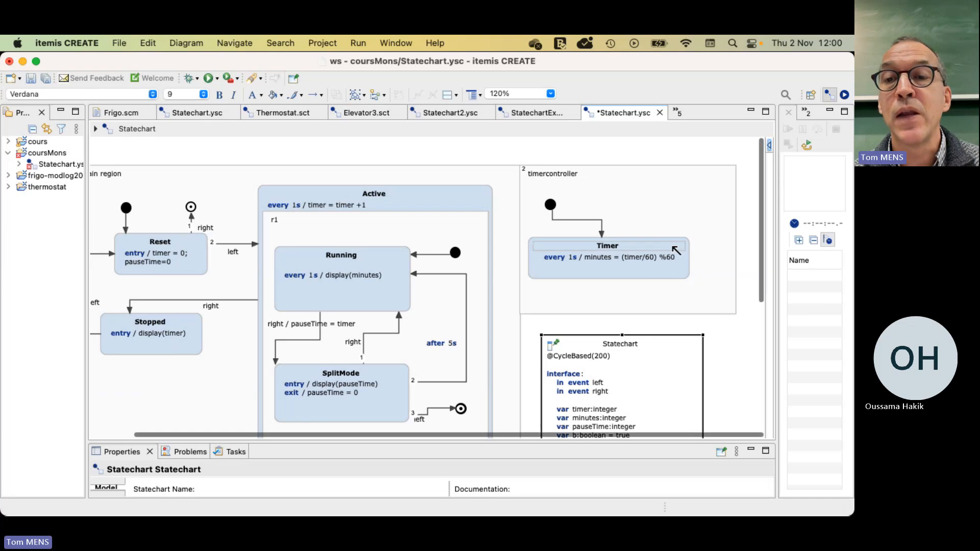
pyautogui.moveTo(676, 250); pyautogui.dragTo(653, 274)
pyautogui.click(733, 334)
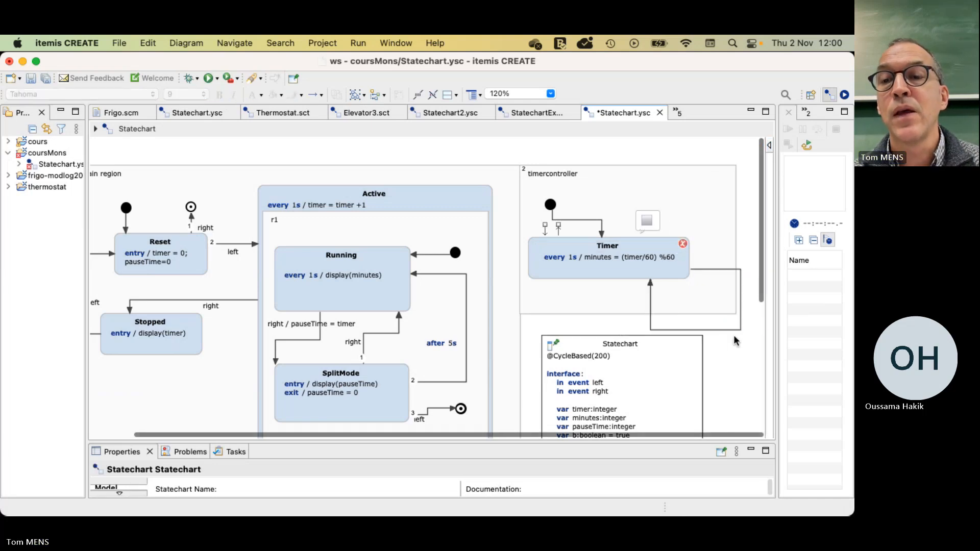
pyautogui.click(738, 332)
pyautogui.moveTo(737, 332); pyautogui.dragTo(720, 299)
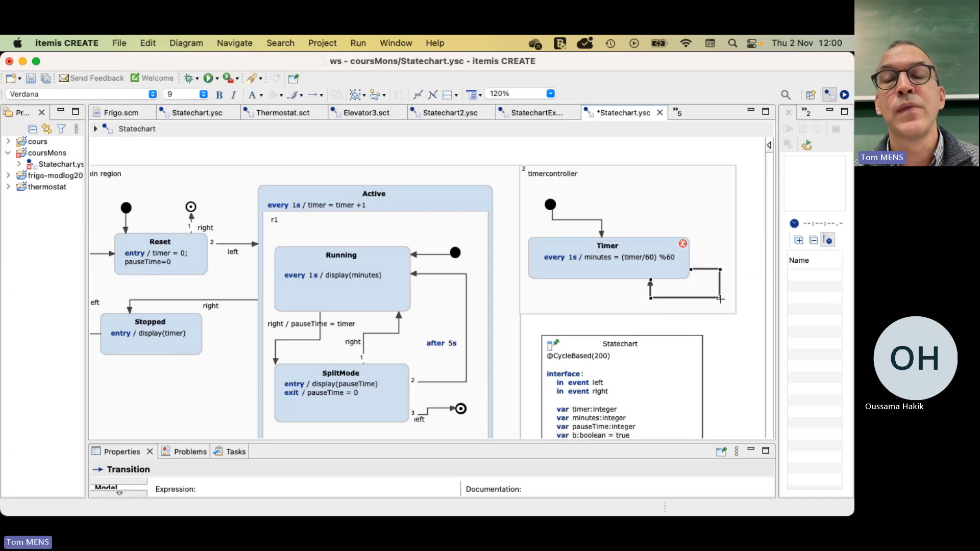
# Step: Cut the minutes computation out of the Timer state and paste it as the expression of the self-transition
pyautogui.click(608, 255)
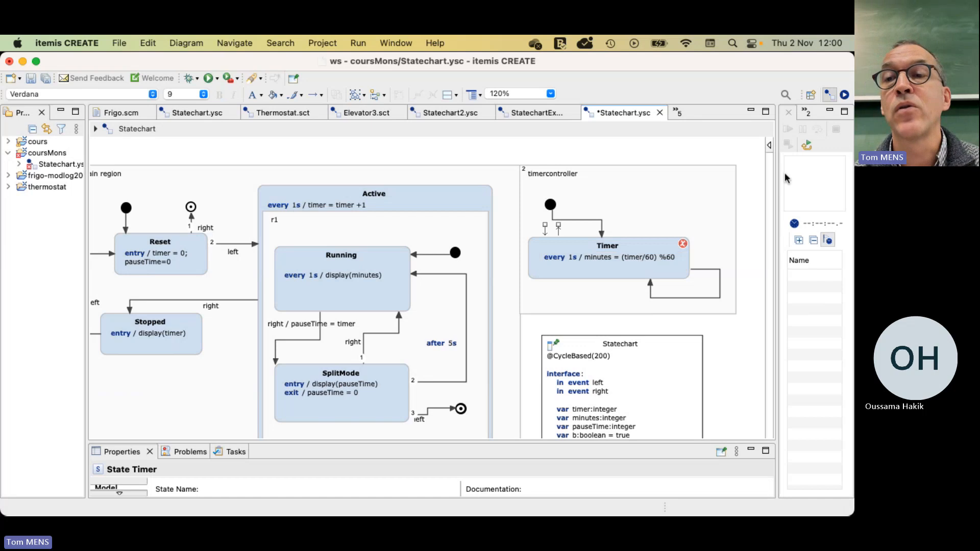
pyautogui.click(563, 260)
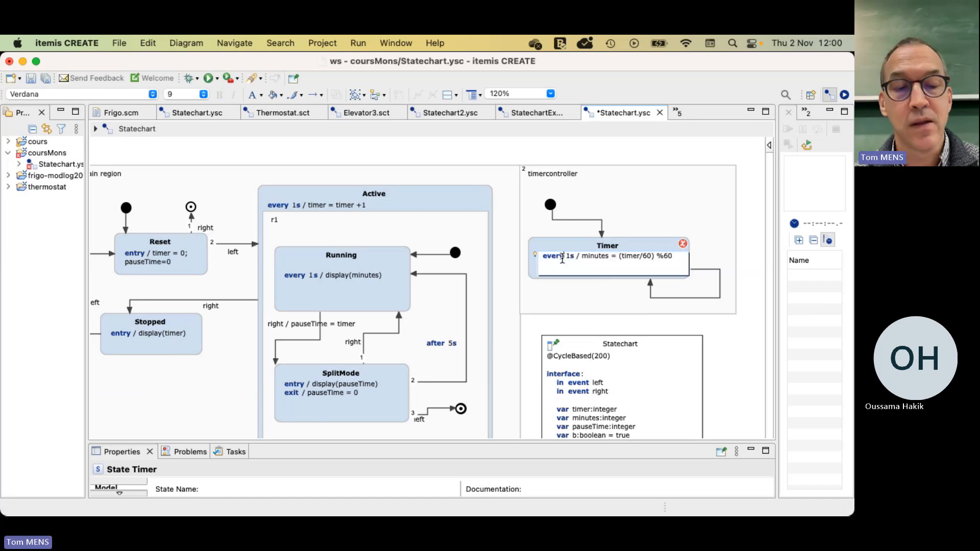
pyautogui.press('super+a')
pyautogui.press('super+x')
pyautogui.click(632, 306)
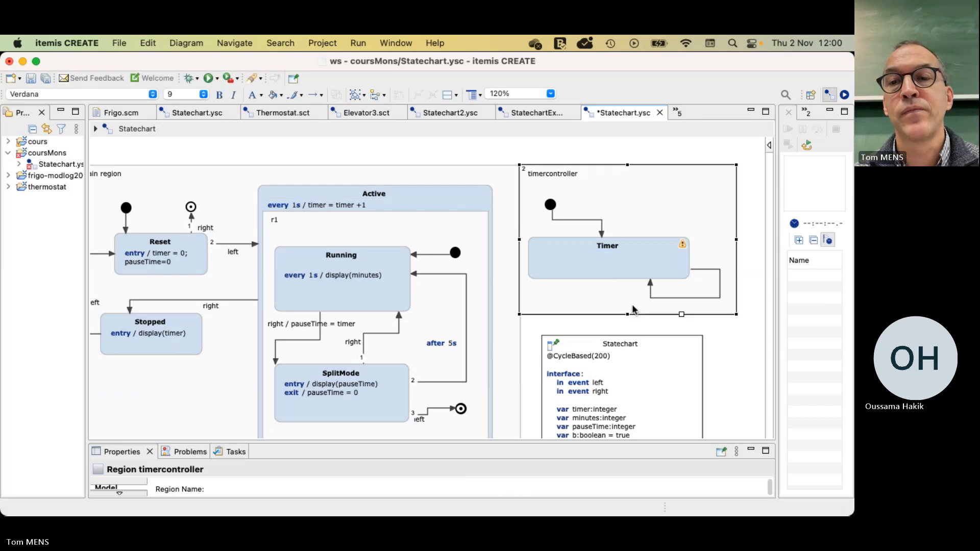
pyautogui.doubleClick(666, 297)
pyautogui.press('super+v')
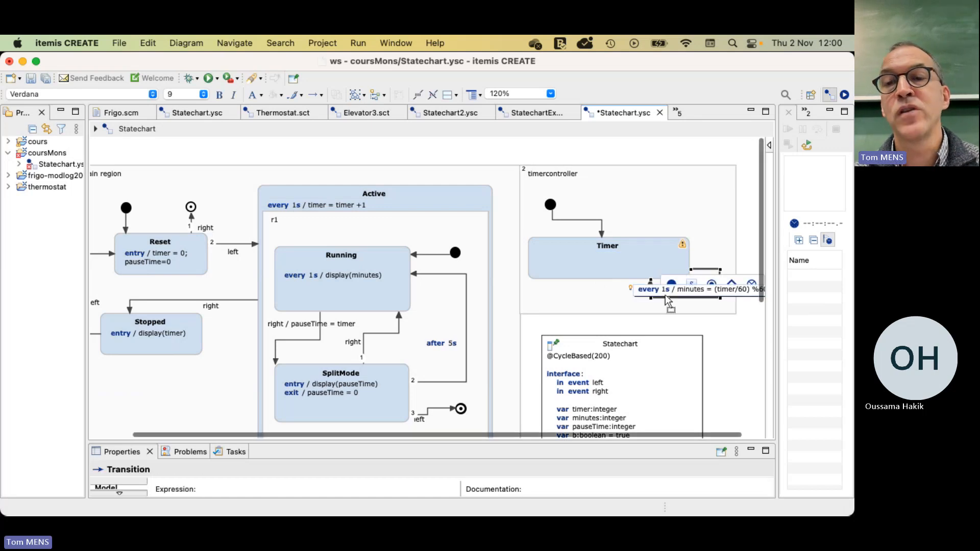
# Step: Replace the every keyword in the self-transition's expression with after
pyautogui.press('BackSpace')
pyautogui.press('BackSpace')
pyautogui.press('BackSpace')
pyautogui.press('BackSpace')
pyautogui.press('BackSpace')
pyautogui.press('BackSpace')
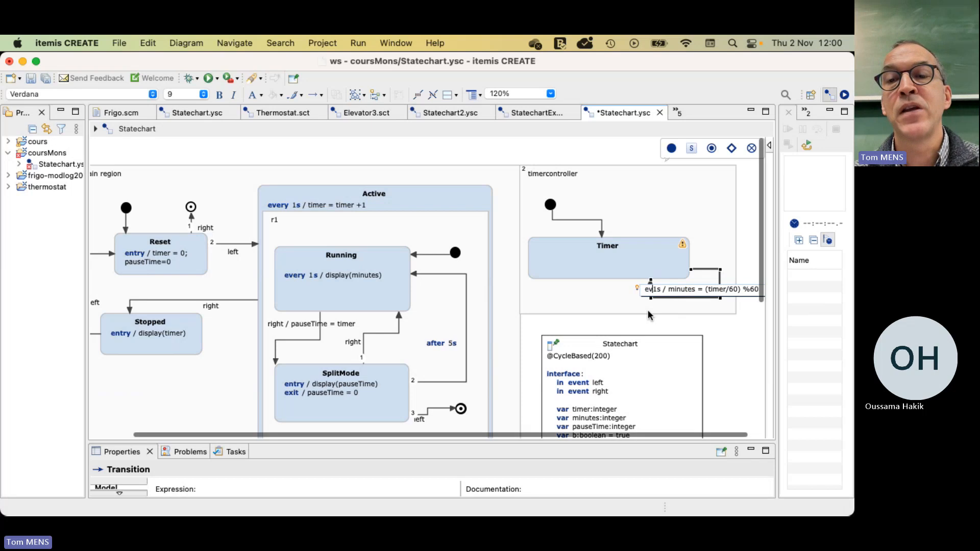
pyautogui.write('after')
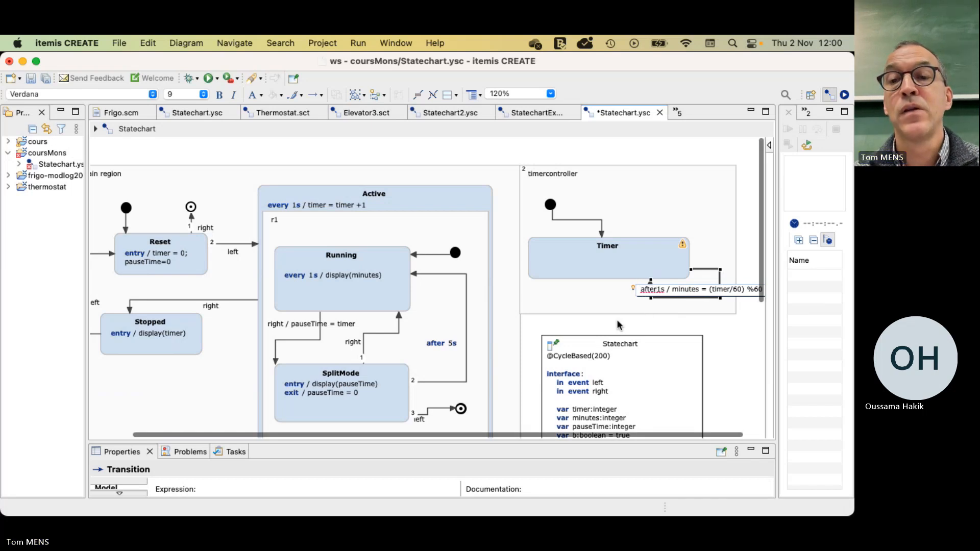
pyautogui.click(649, 316)
pyautogui.click(655, 293)
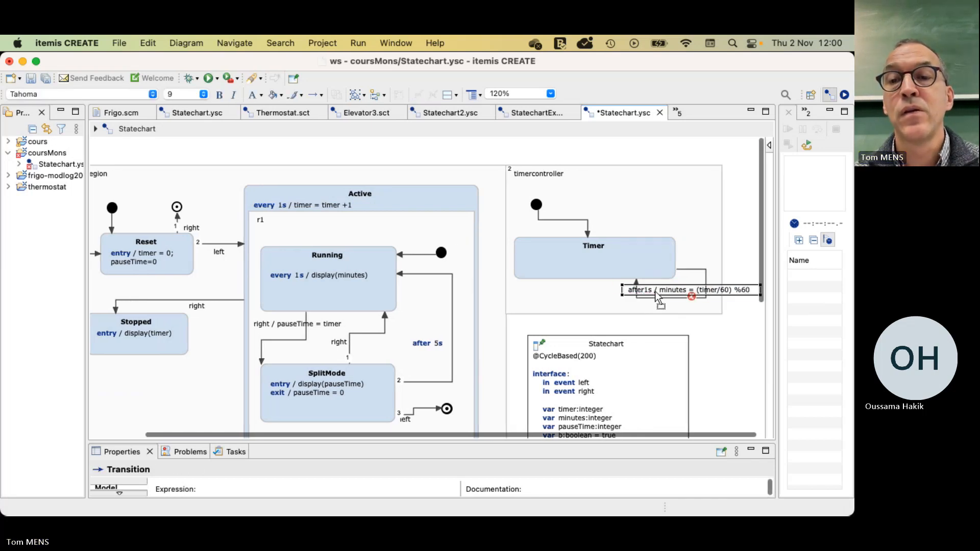
# Step: Move the self-transition's label below the loop, inside the timercontroller region
pyautogui.click(638, 314)
pyautogui.moveTo(667, 291); pyautogui.dragTo(603, 305)
pyautogui.click(621, 258)
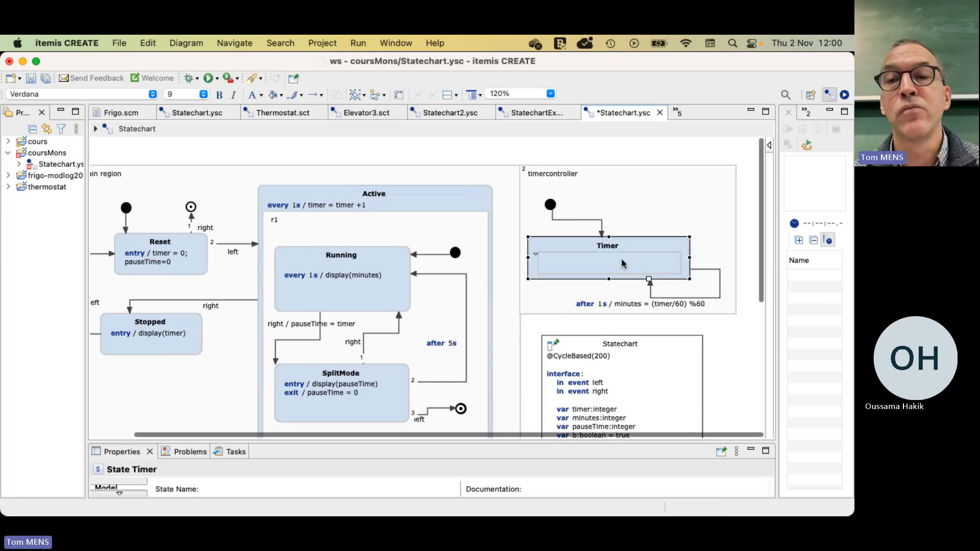
pyautogui.click(755, 263)
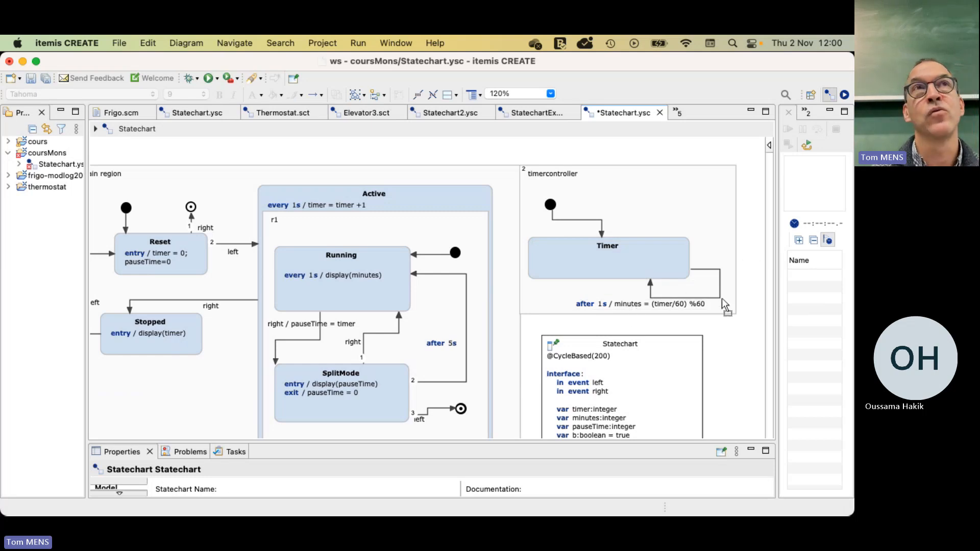
# Step: Run the statechart as a Statechart Simulation, saving the changes, view the timercontroller region, and stop the simulation
pyautogui.moveTo(725, 307)
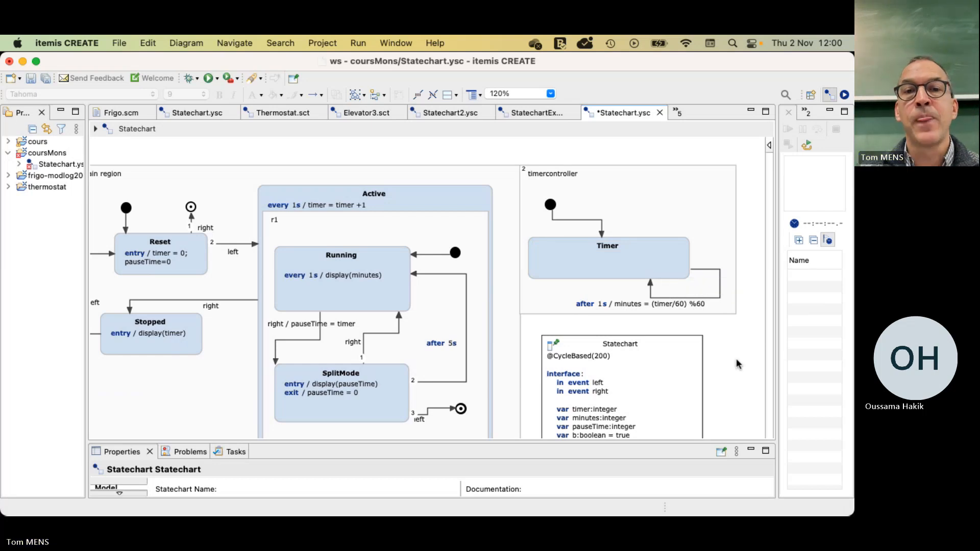
pyautogui.click(209, 80)
pyautogui.click(393, 145)
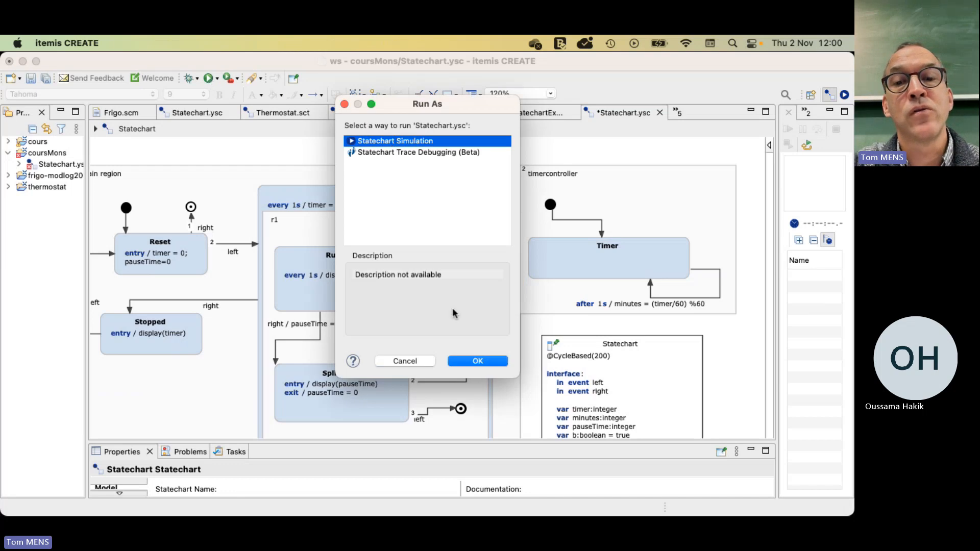
pyautogui.click(478, 361)
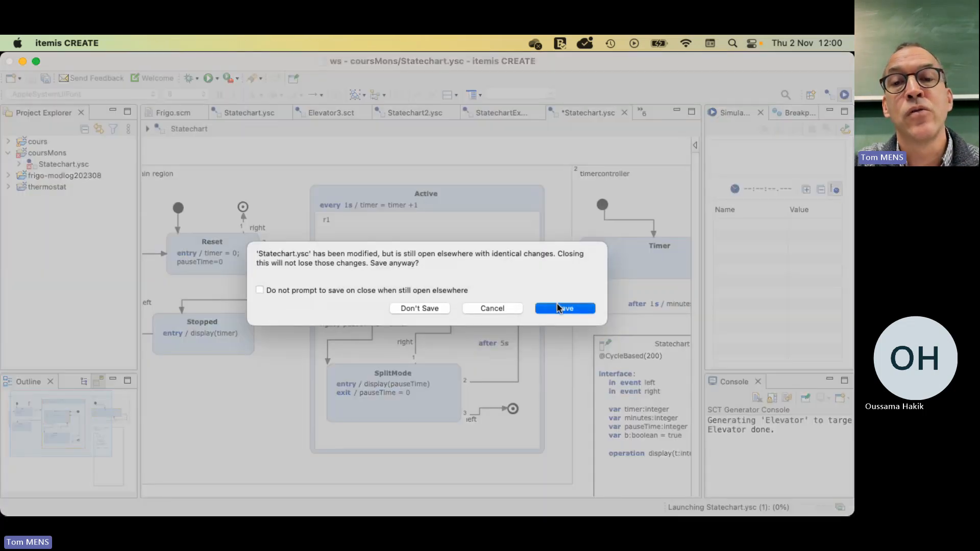
pyautogui.click(558, 299)
pyautogui.click(565, 310)
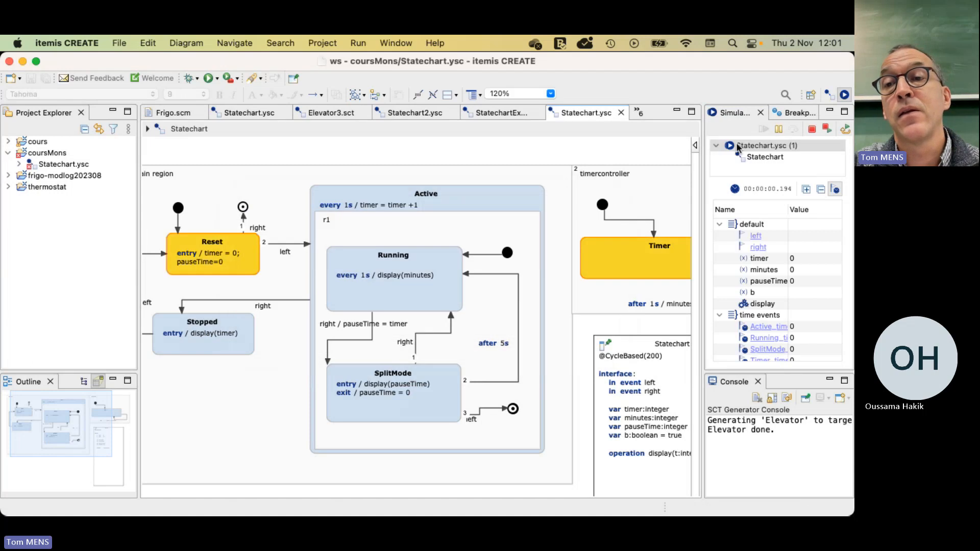
pyautogui.hscroll(5, 616, 281)
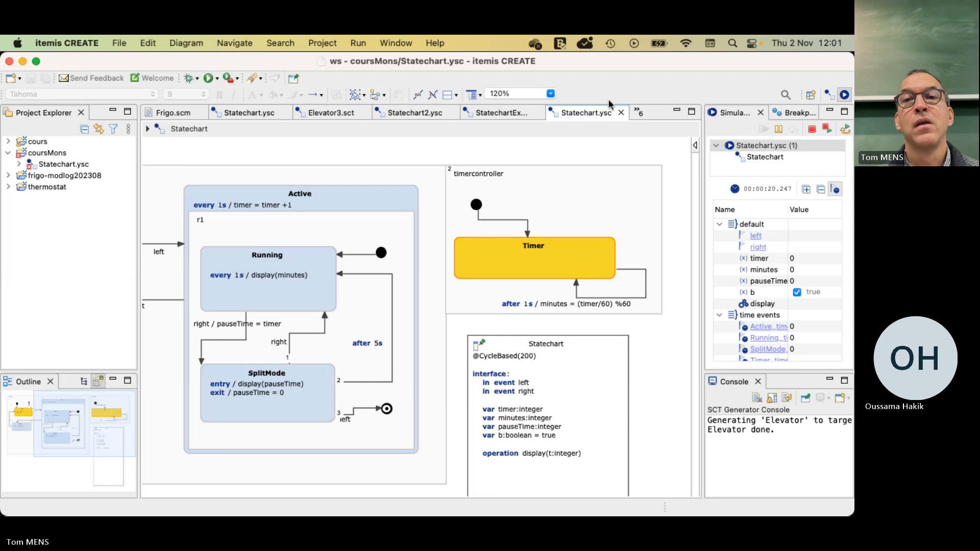
pyautogui.click(813, 137)
pyautogui.click(812, 130)
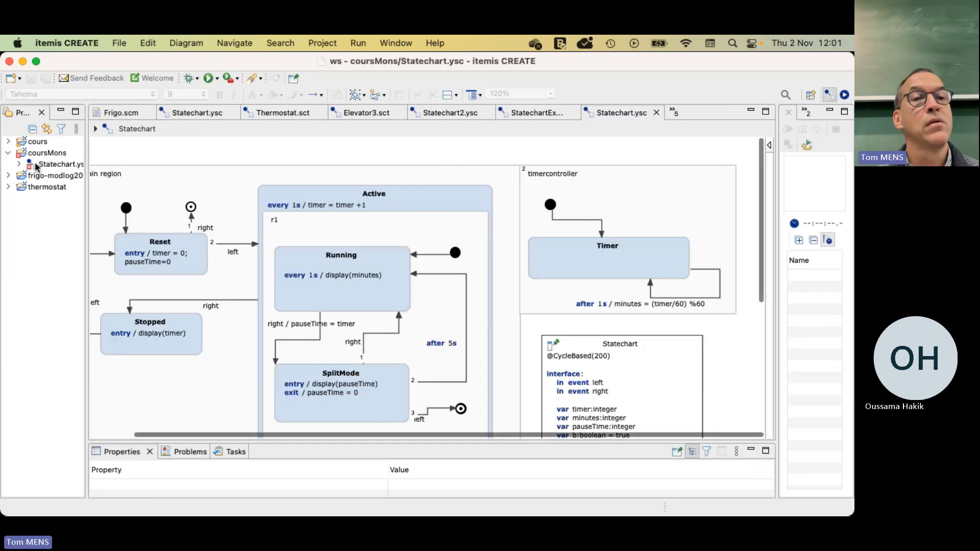
# Step: Expand the cours project and examine the Statechart.ysc diagram of the coursMons project
pyautogui.click(8, 142)
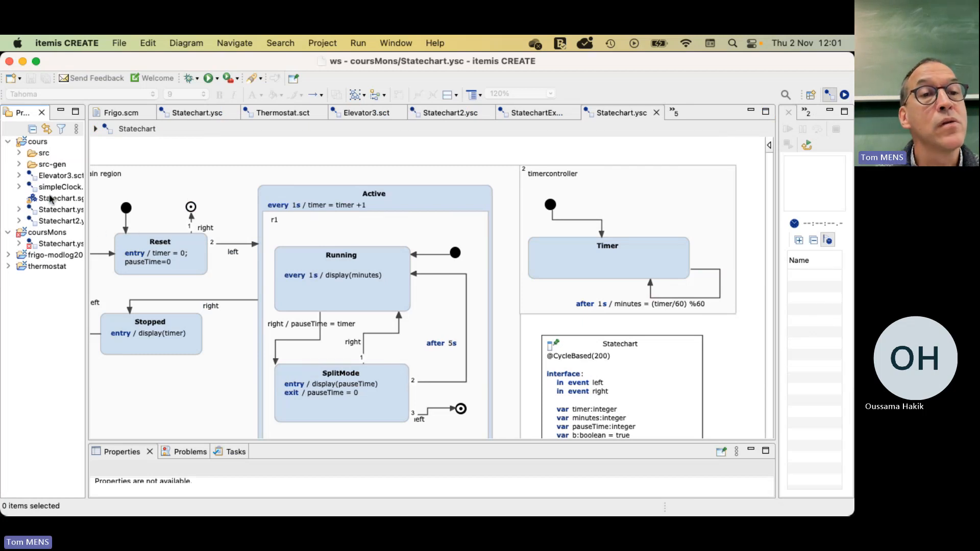
pyautogui.click(55, 244)
pyautogui.doubleClick(54, 244)
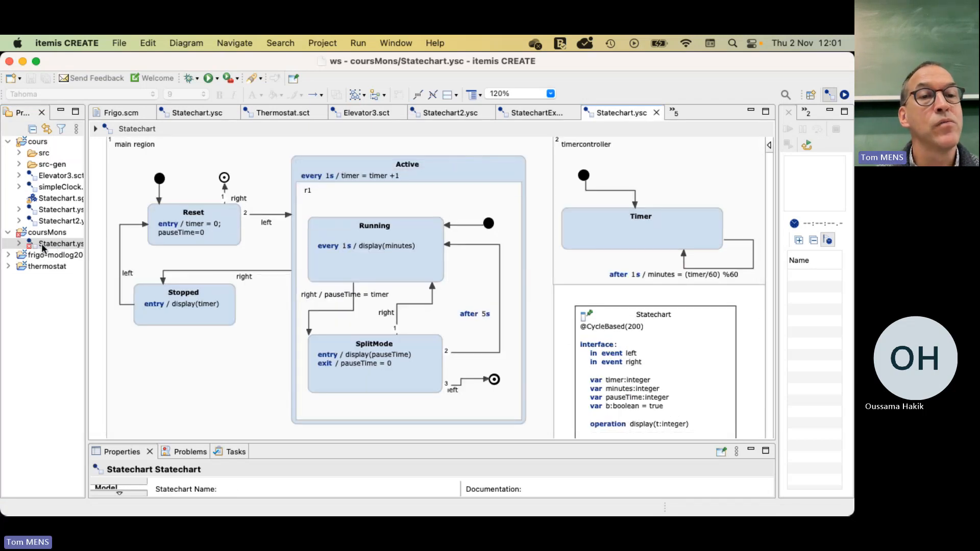
pyautogui.scroll(-8, 310, 323)
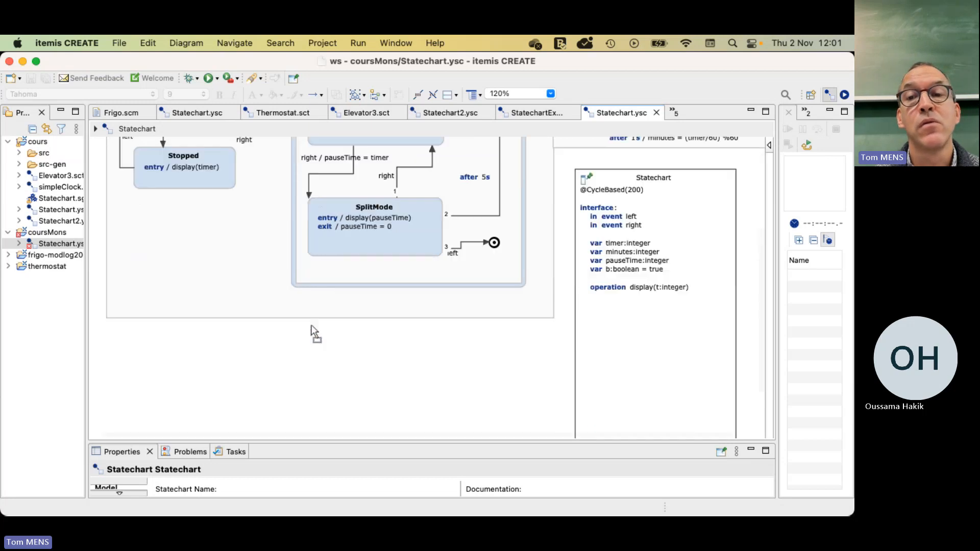
pyautogui.hscroll(2, 311, 324)
pyautogui.scroll(9, 311, 323)
pyautogui.hscroll(-2, 310, 324)
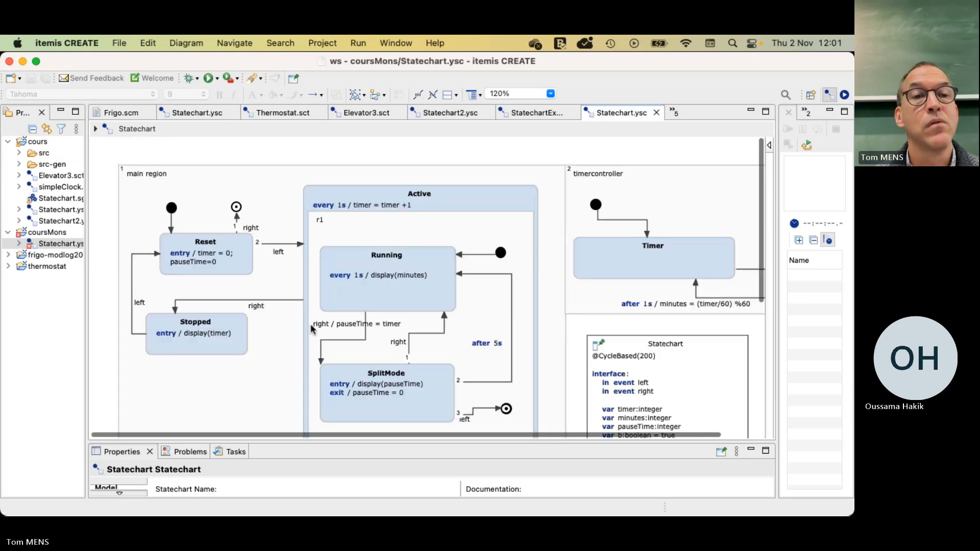
pyautogui.rightClick(65, 245)
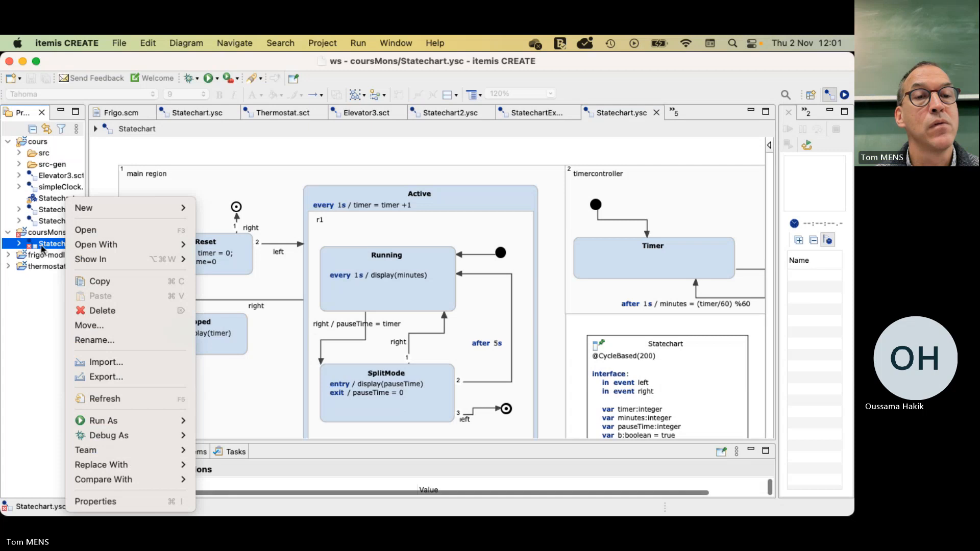
pyautogui.click(45, 245)
pyautogui.scroll(-7, 323, 211)
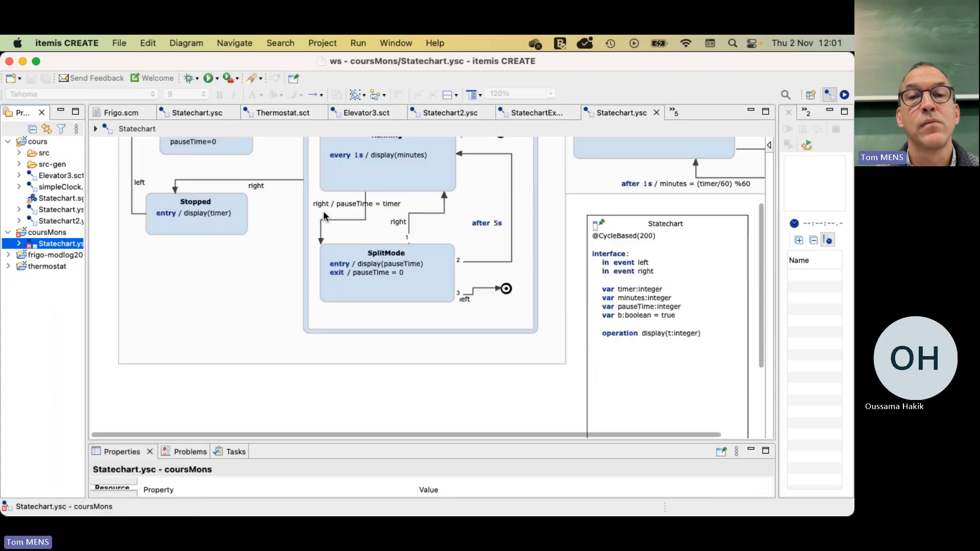
pyautogui.scroll(7, 323, 210)
pyautogui.rightClick(63, 244)
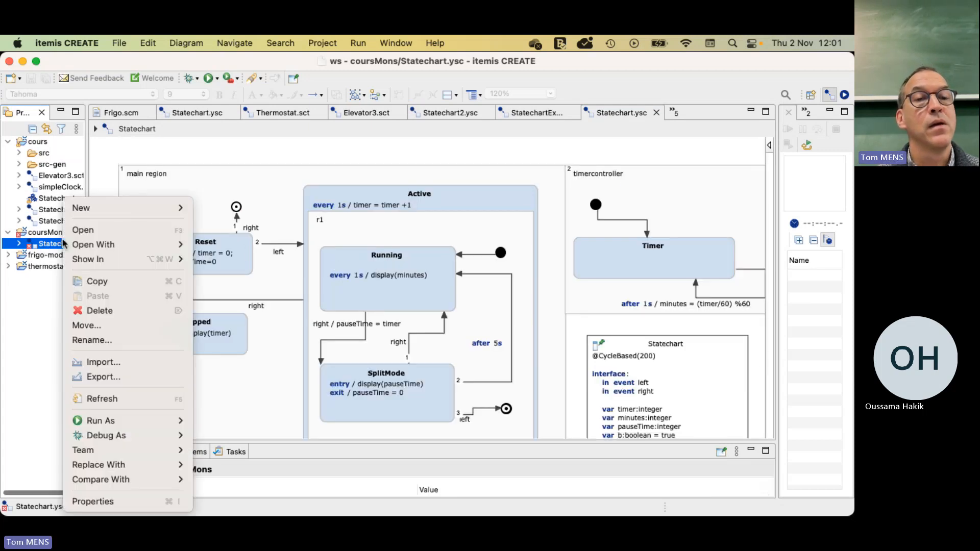
pyautogui.moveTo(127, 208)
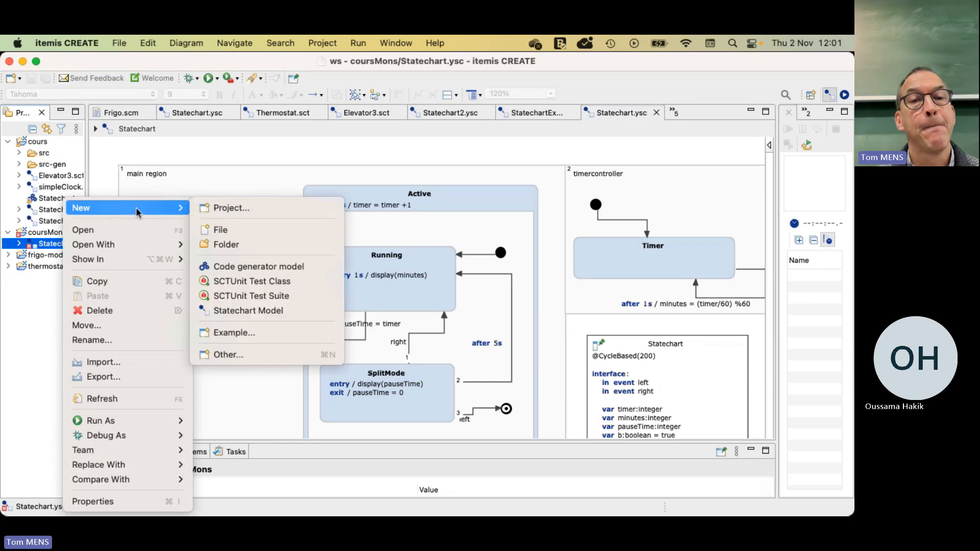
pyautogui.click(249, 267)
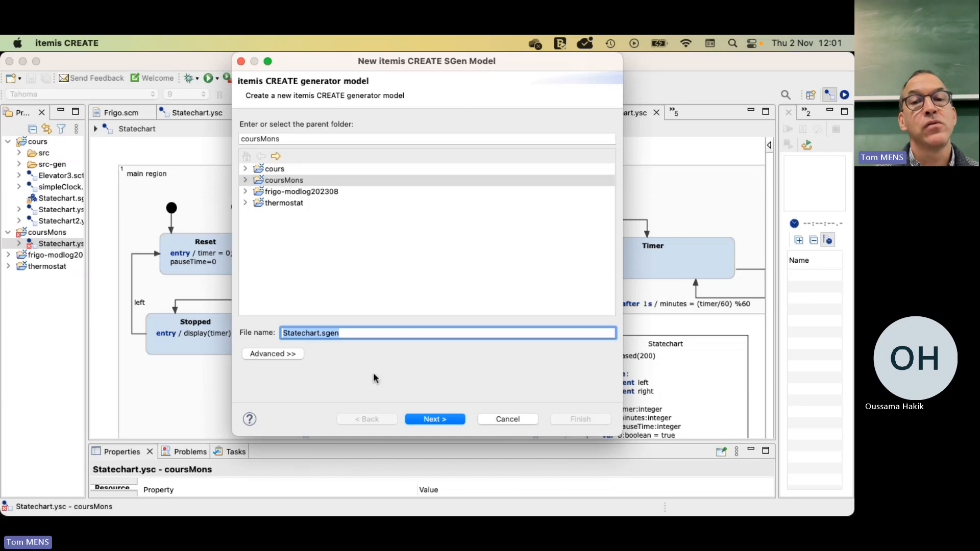
pyautogui.click(508, 420)
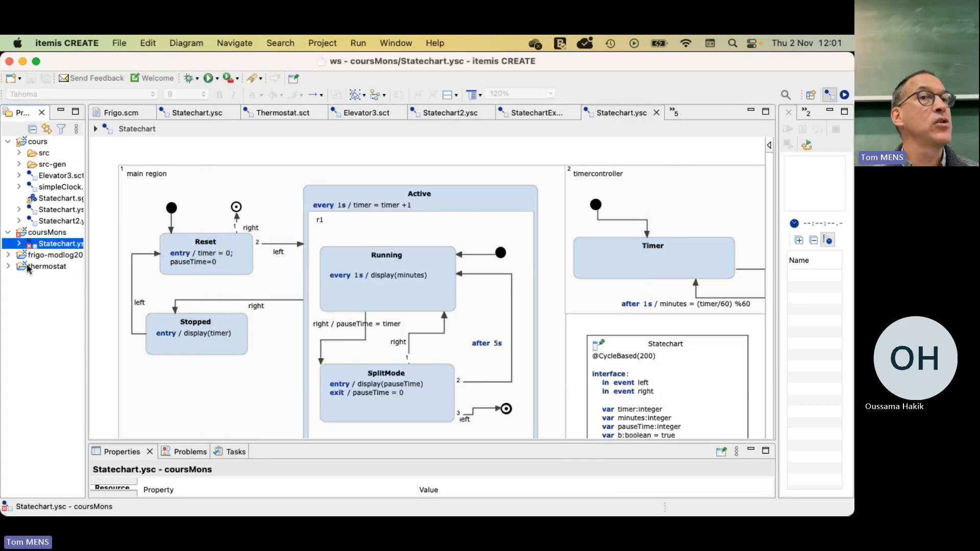
pyautogui.click(120, 44)
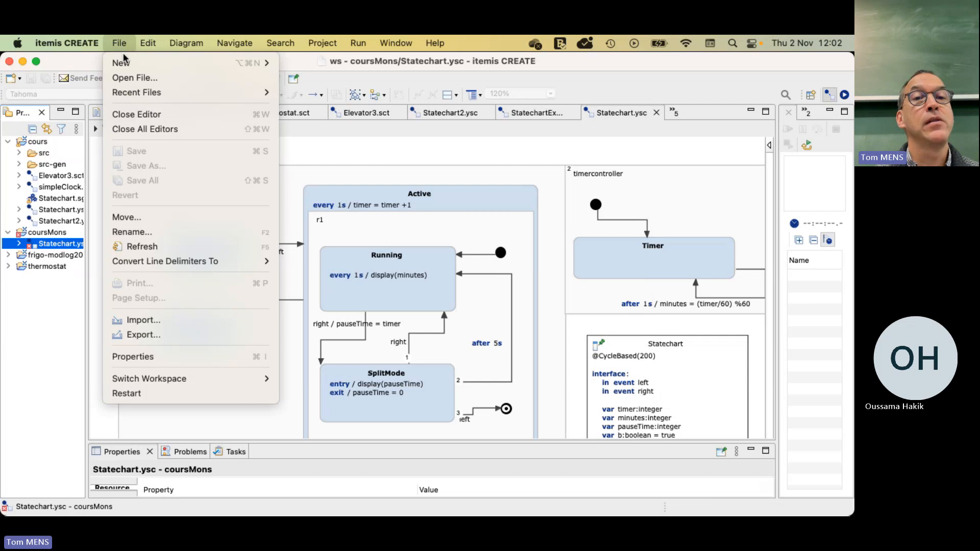
pyautogui.moveTo(181, 63)
pyautogui.click(353, 129)
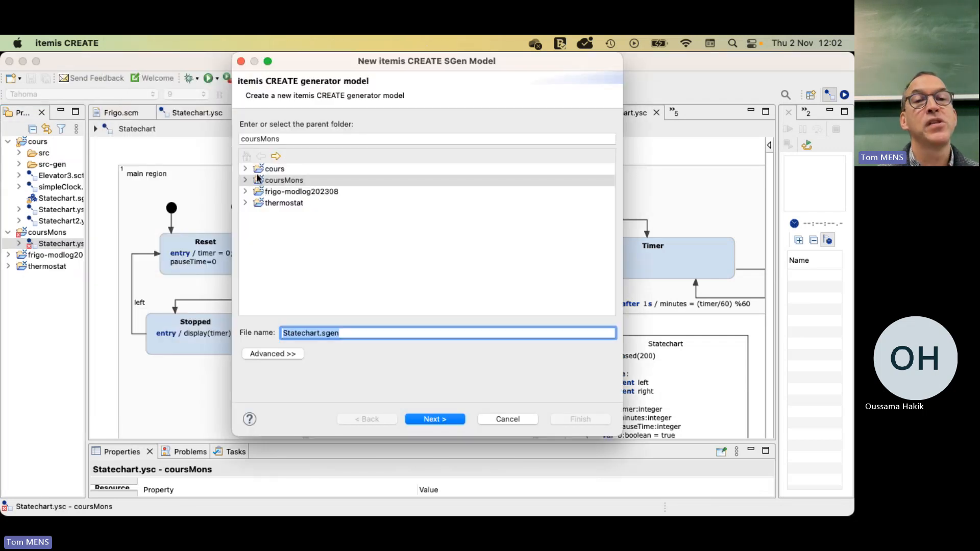
pyautogui.click(246, 180)
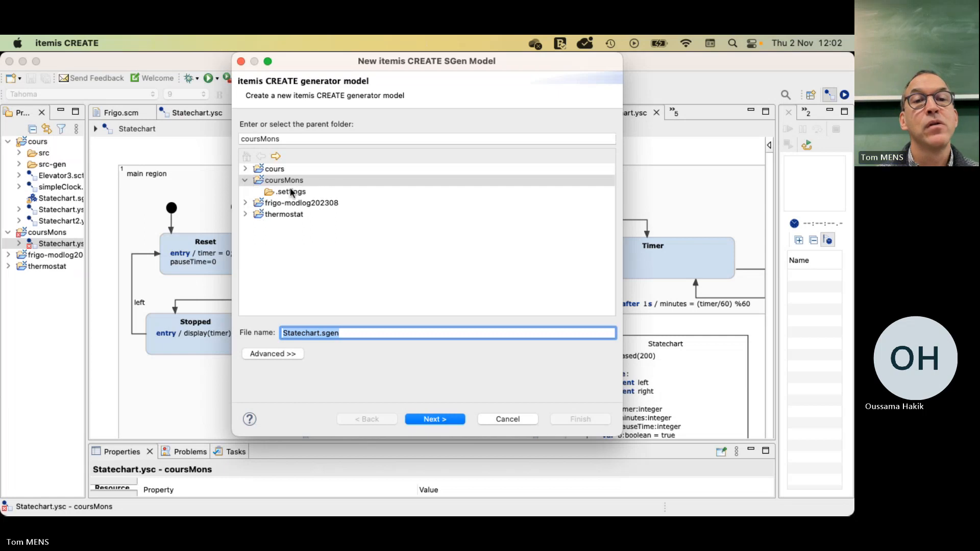
pyautogui.doubleClick(274, 180)
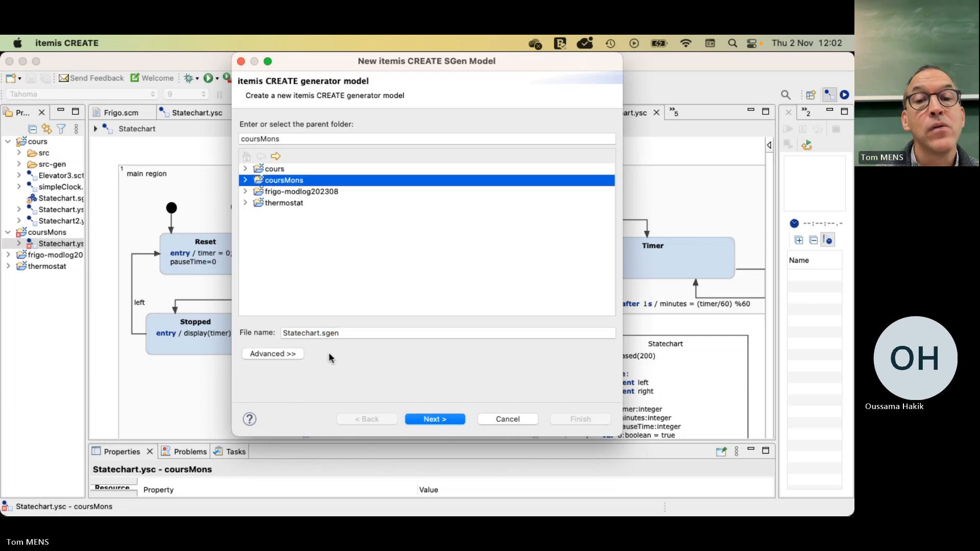
pyautogui.click(508, 419)
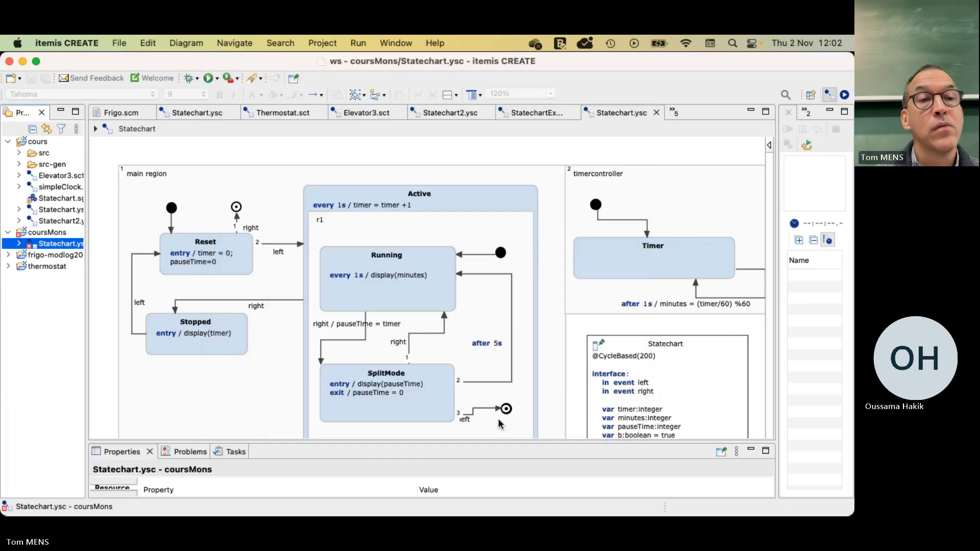
# Step: Create the code generator model Statechart.sgen in coursMons for Statechart.ysc, using the C State Machine Code Generator
pyautogui.rightClick(49, 248)
pyautogui.moveTo(103, 208)
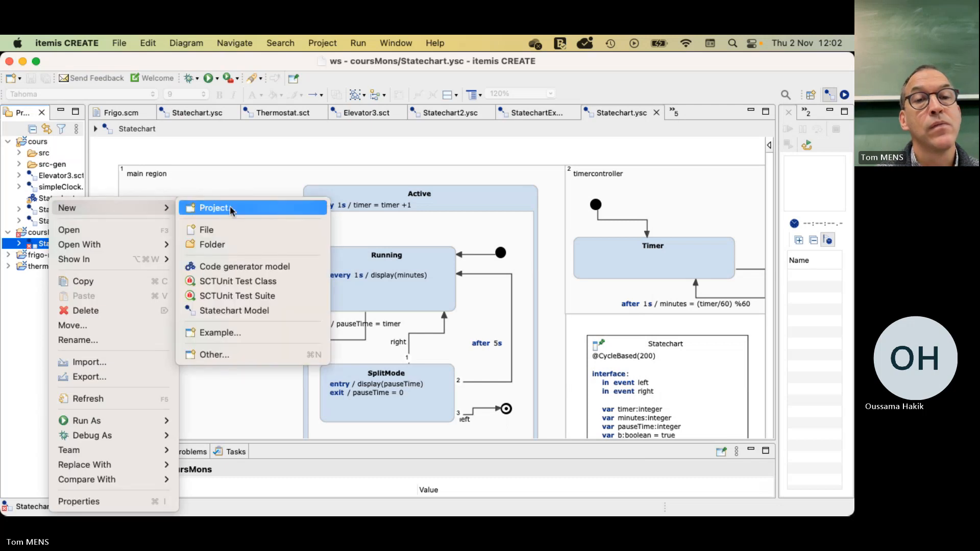
pyautogui.click(250, 266)
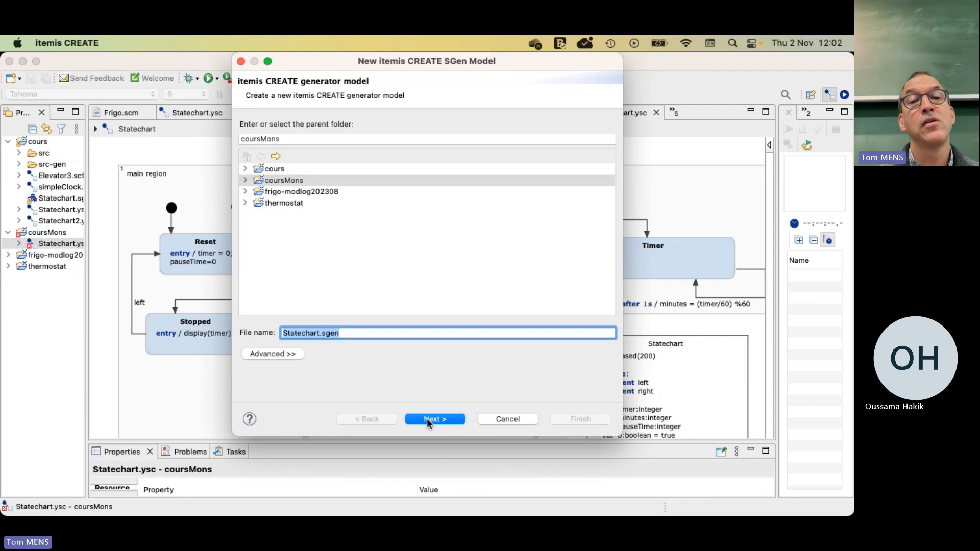
pyautogui.click(427, 418)
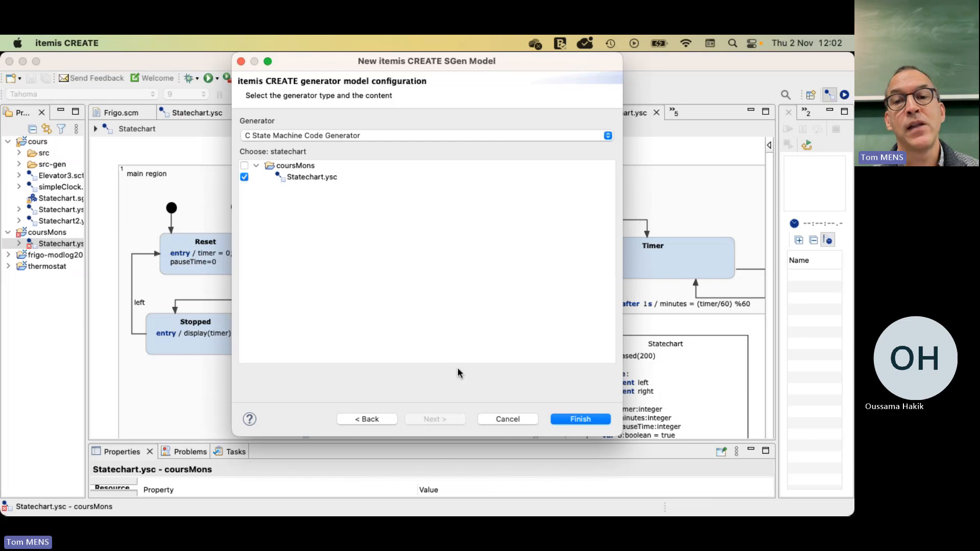
pyautogui.click(575, 421)
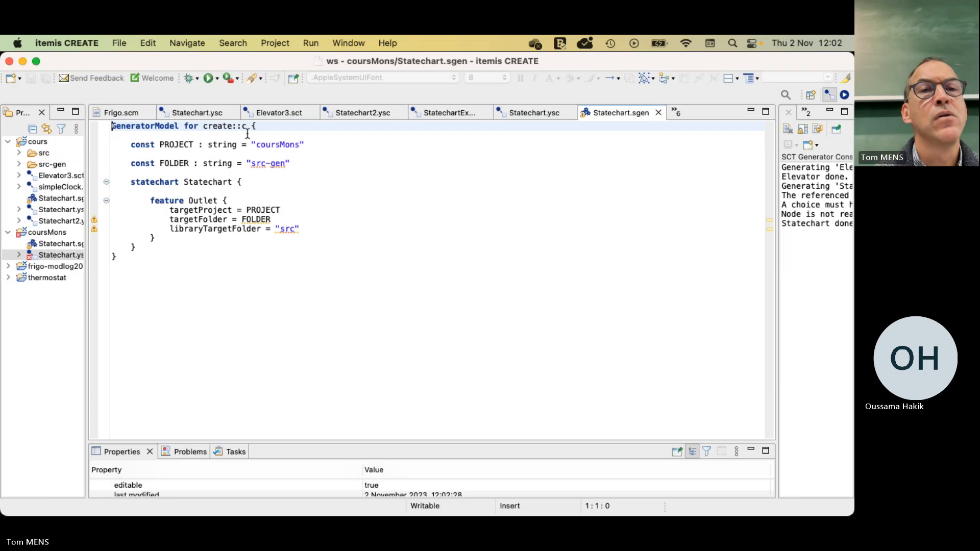
# Step: Examine the generator target on the first line of Statechart.sgen
pyautogui.rightClick(56, 254)
pyautogui.click(315, 212)
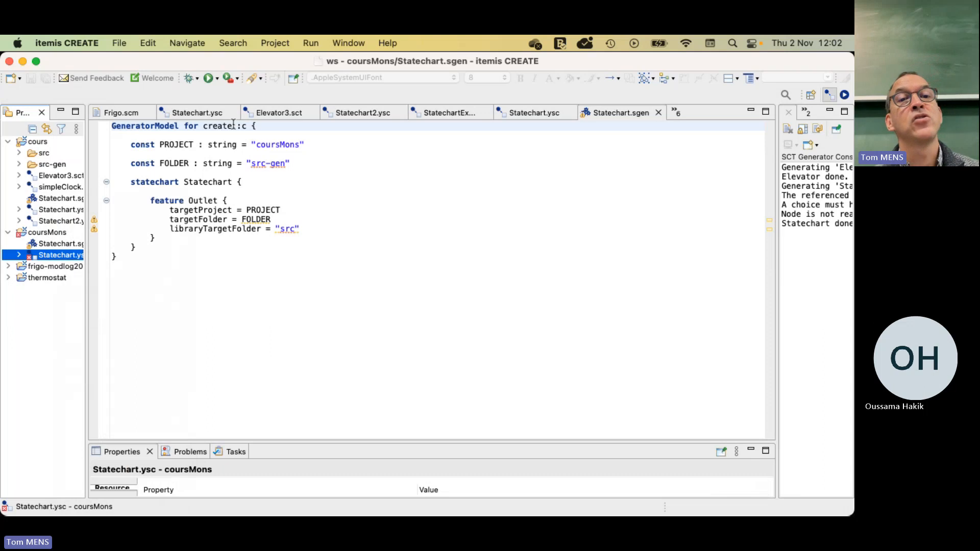
pyautogui.moveTo(236, 126); pyautogui.dragTo(253, 124)
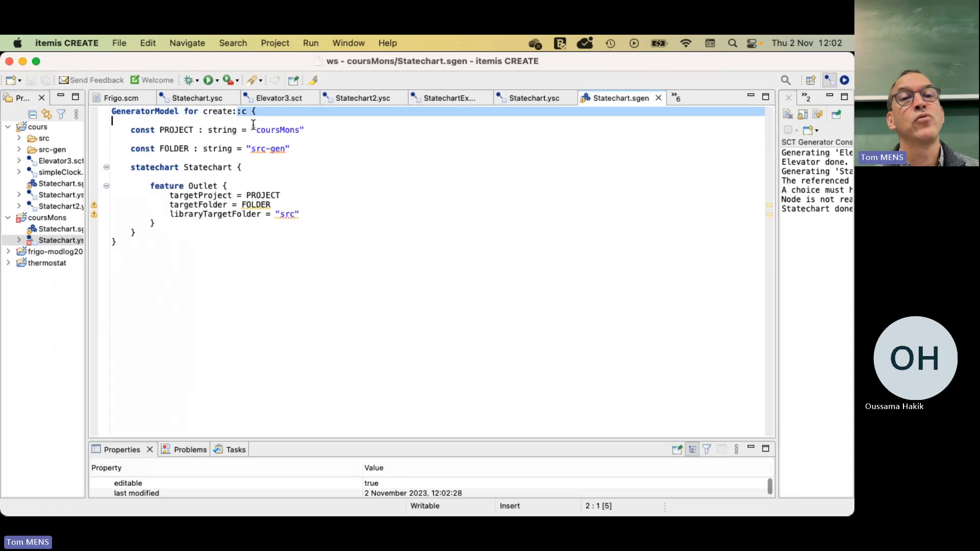
pyautogui.click(265, 241)
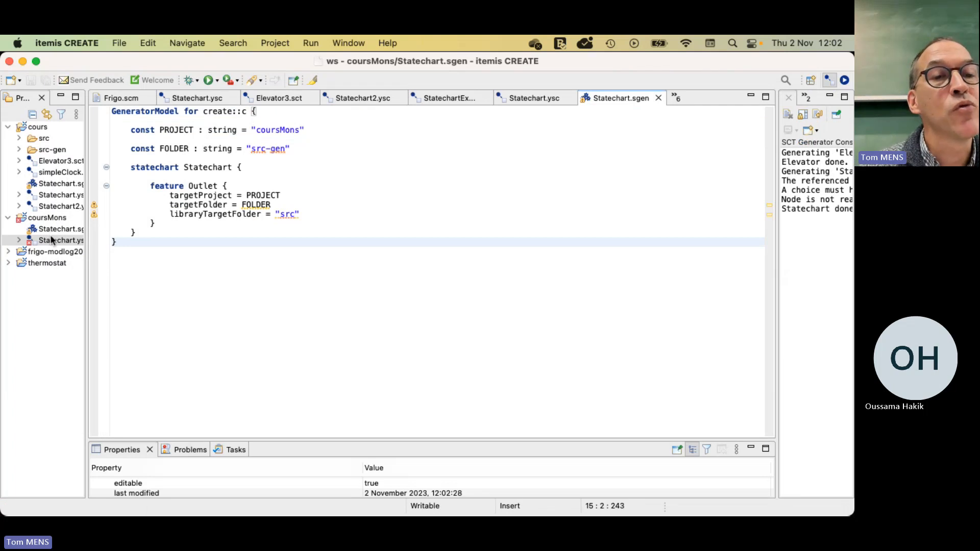
# Step: Start another code generator model from Statechart.ysc, named Statechart2.sgen, with coursMons as its parent folder
pyautogui.click(52, 233)
pyautogui.rightClick(51, 235)
pyautogui.click(36, 241)
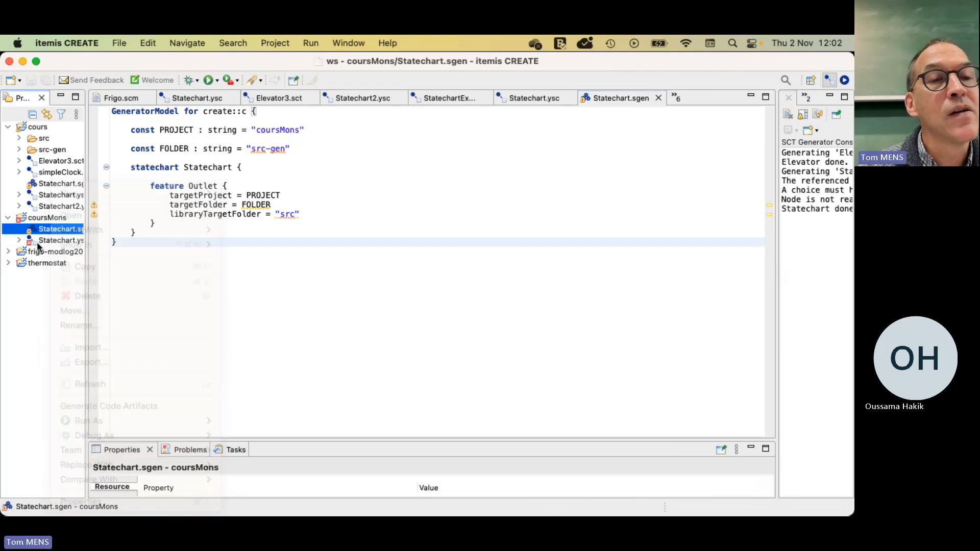
pyautogui.click(36, 241)
pyautogui.rightClick(51, 240)
pyautogui.moveTo(71, 208)
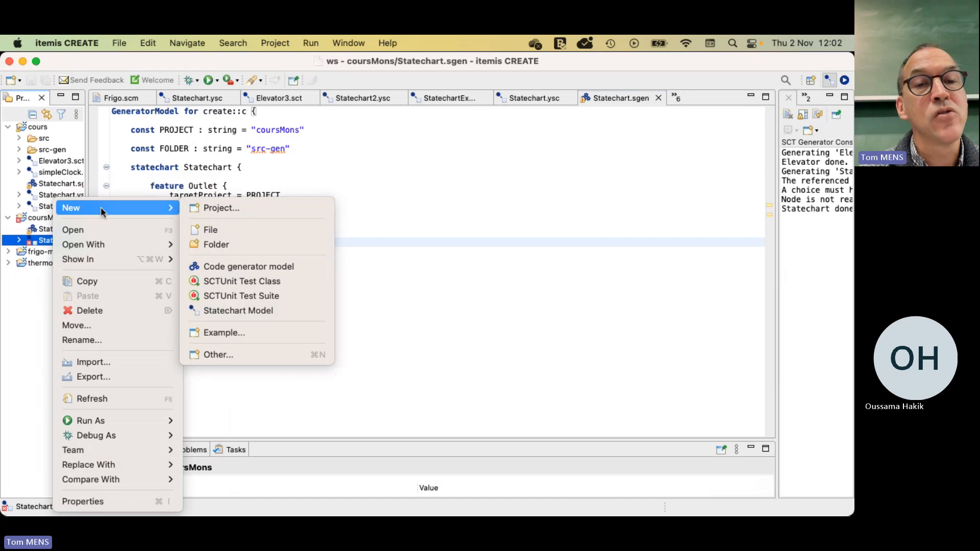
pyautogui.click(233, 266)
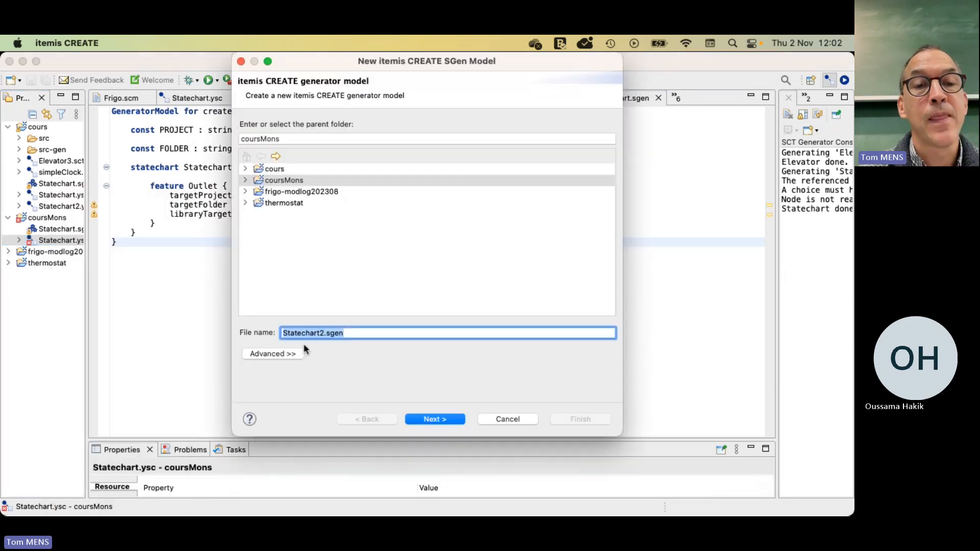
pyautogui.click(279, 354)
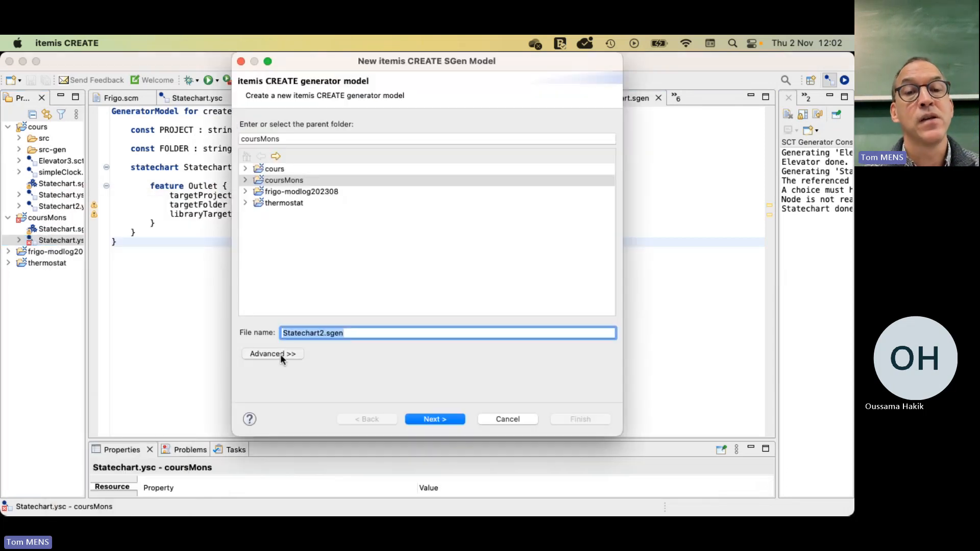
pyautogui.click(247, 181)
pyautogui.click(271, 192)
pyautogui.click(269, 182)
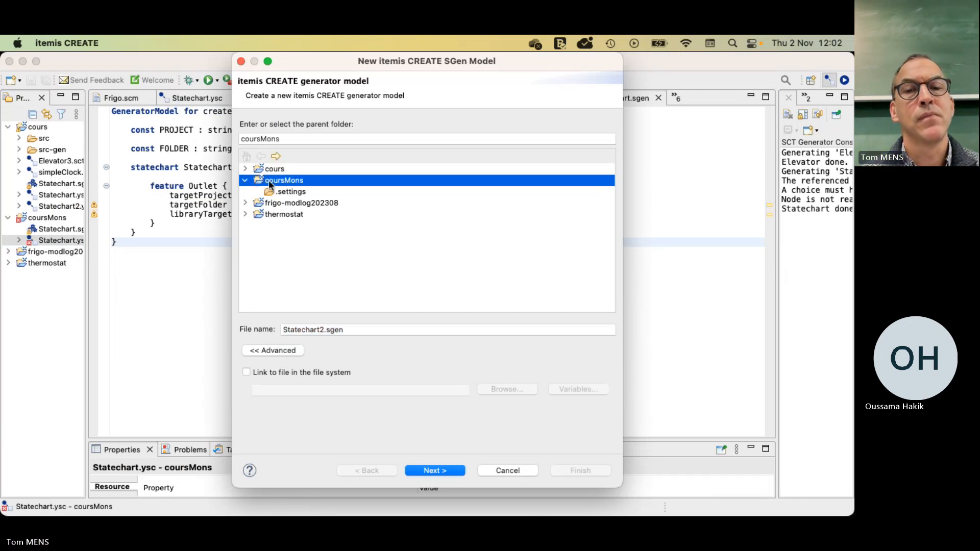
# Step: Choose the Java State Machine Code Generator and include Statechart.ysc to finish creating the second generator model
pyautogui.click(432, 471)
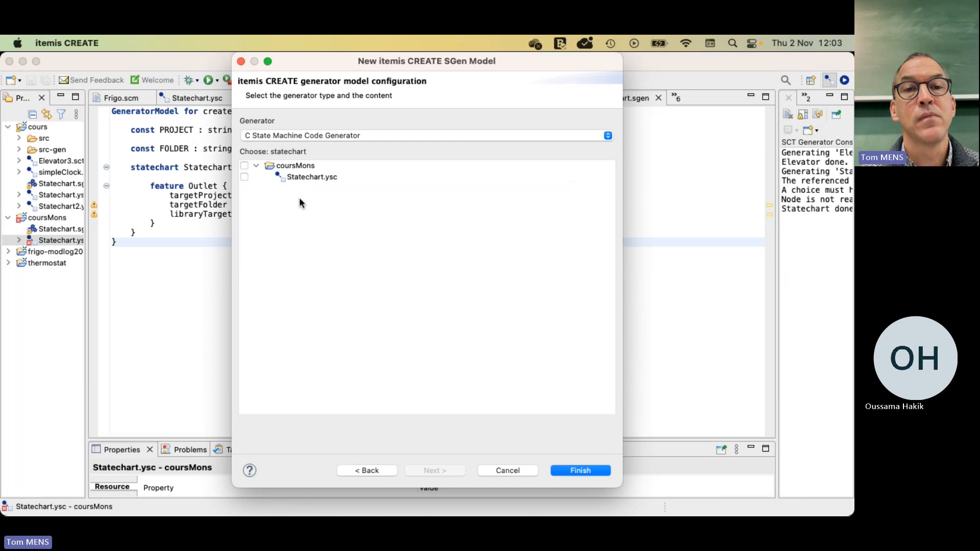
pyautogui.click(300, 178)
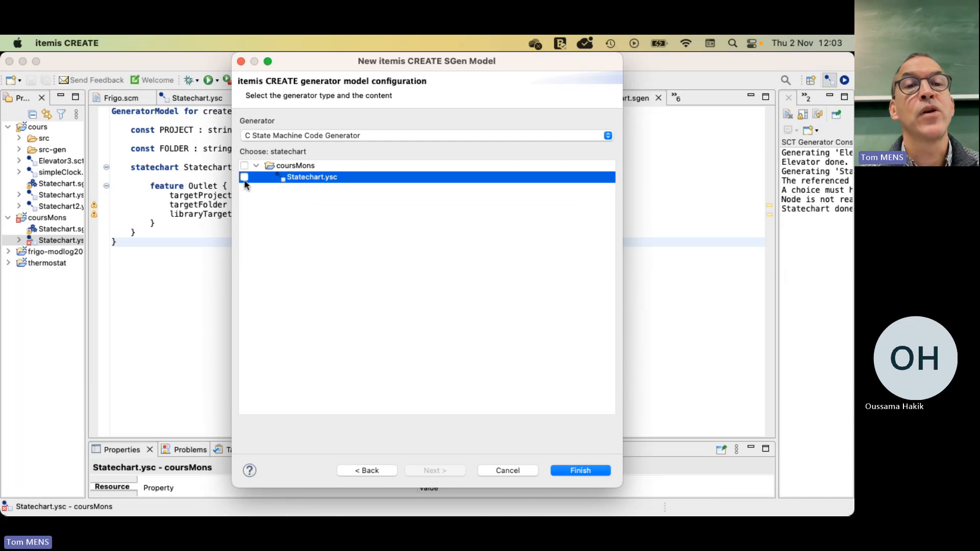
pyautogui.click(301, 135)
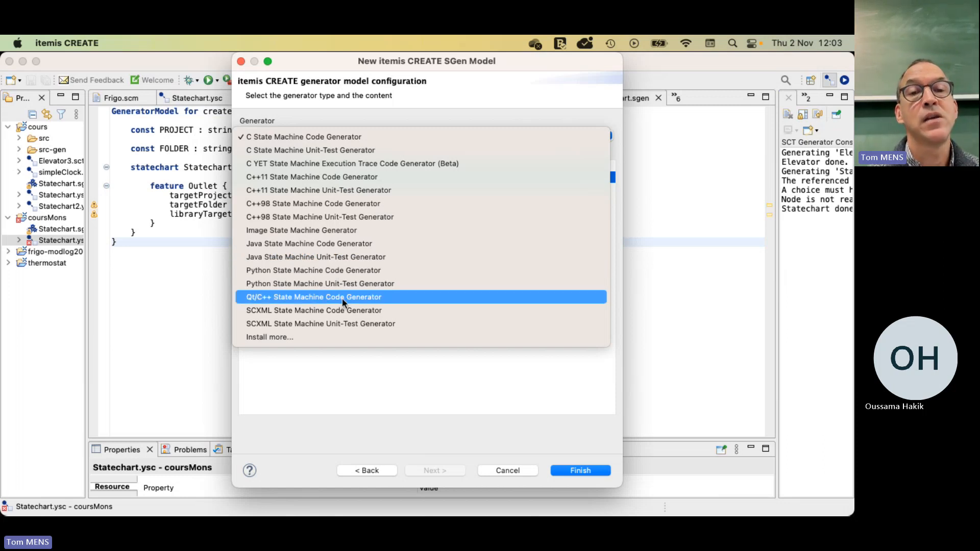
pyautogui.click(324, 245)
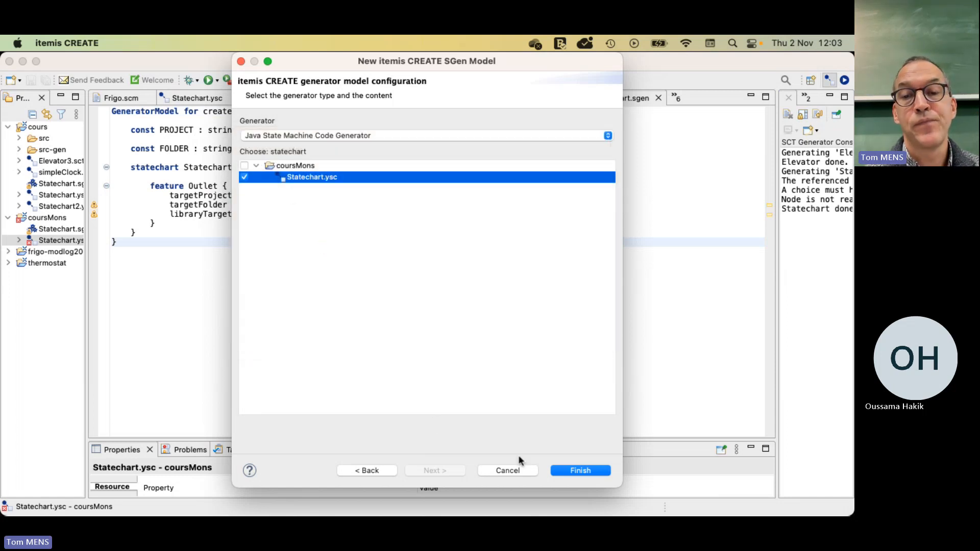
pyautogui.click(570, 474)
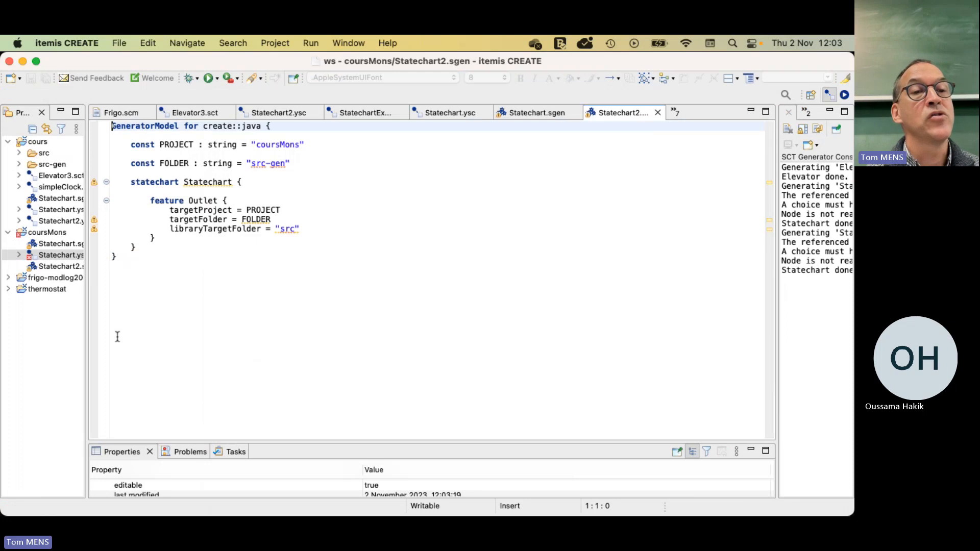
# Step: Widen the Project Explorer so full file names fit, and expand Statechart.ysc to inspect it beside the two coursMons generator models
pyautogui.moveTo(87, 245); pyautogui.dragTo(196, 242)
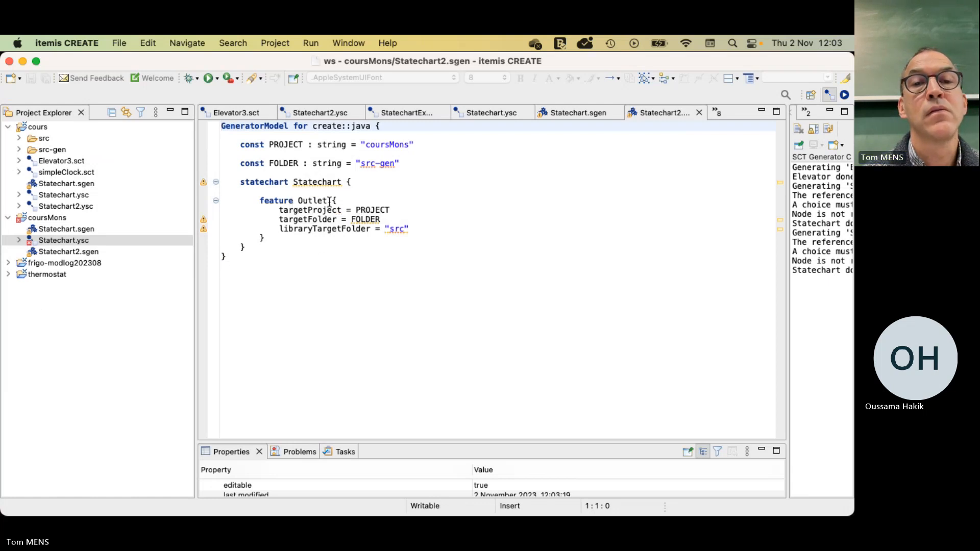
pyautogui.moveTo(205, 189)
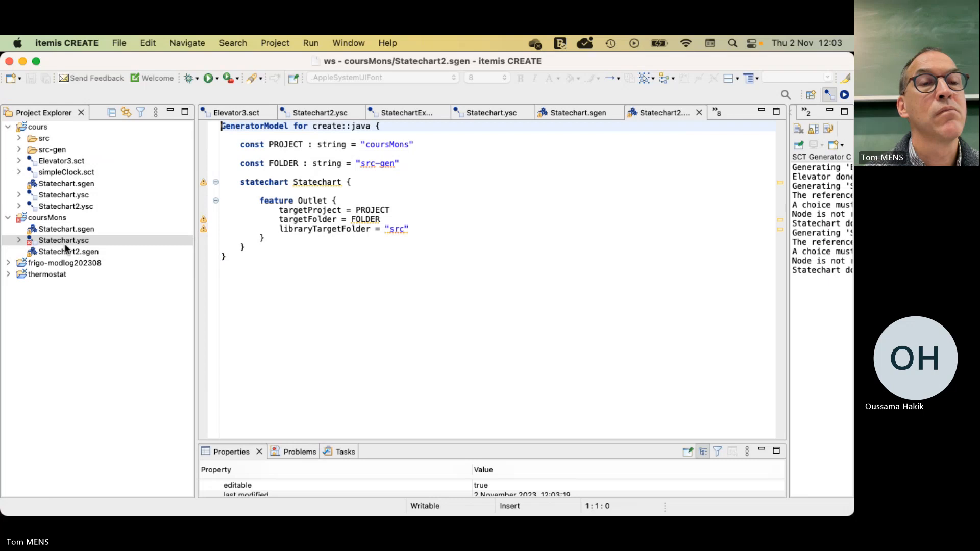
pyautogui.click(21, 241)
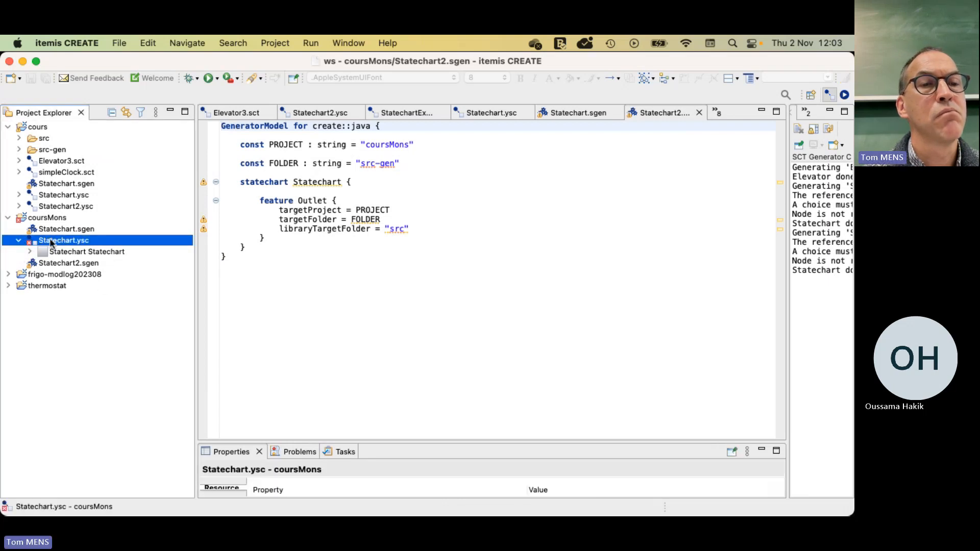
pyautogui.click(50, 230)
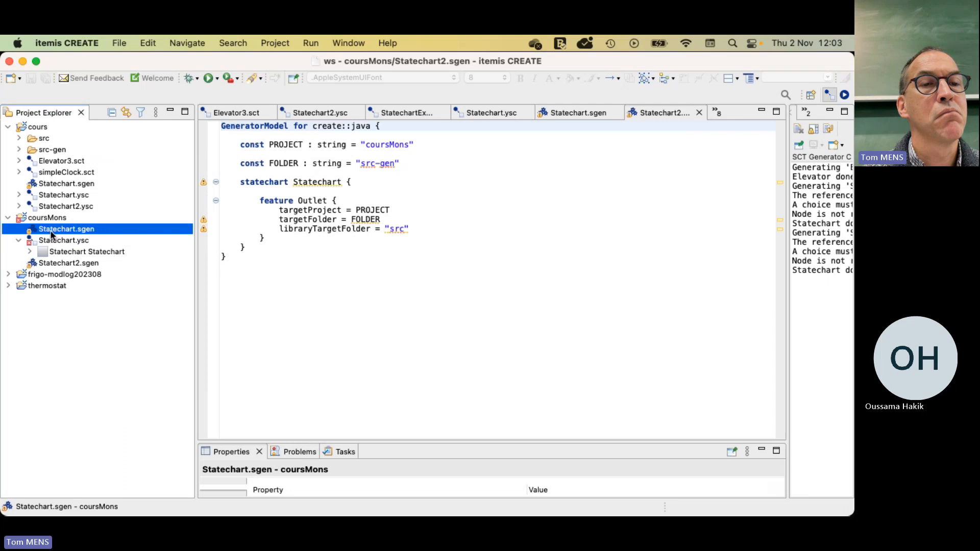
pyautogui.click(54, 263)
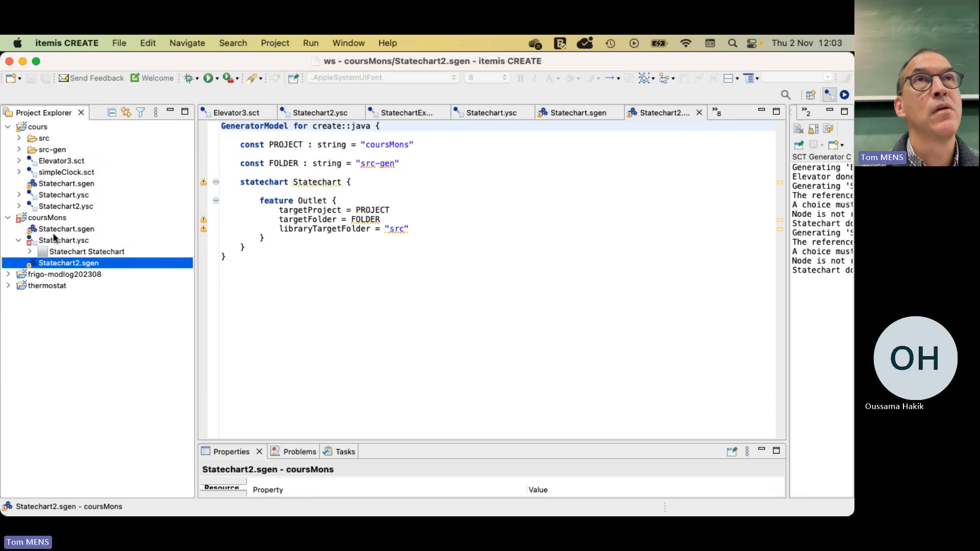
# Step: Expand the cours project's src-gen folder and its src folder down to the yakindu subfolder to inspect the generated code
pyautogui.click(20, 138)
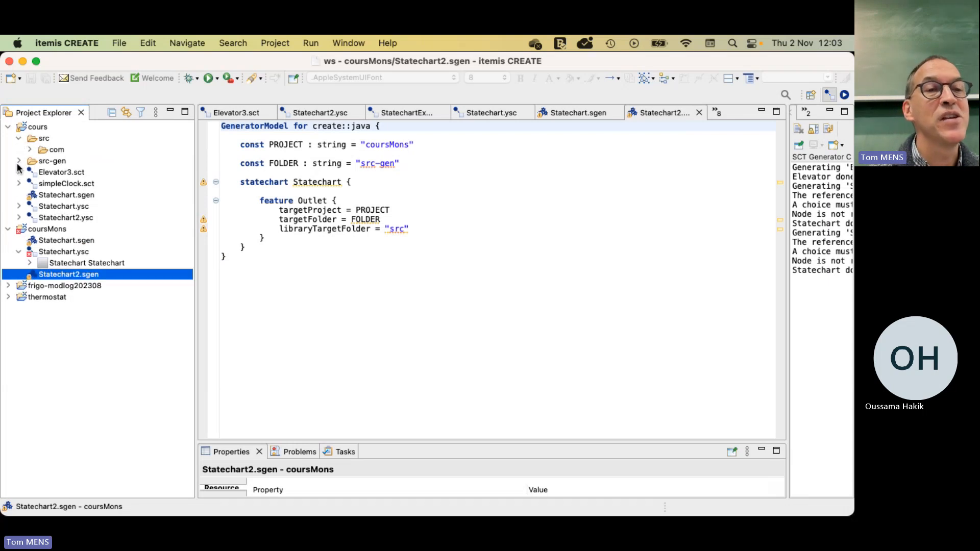
pyautogui.click(19, 161)
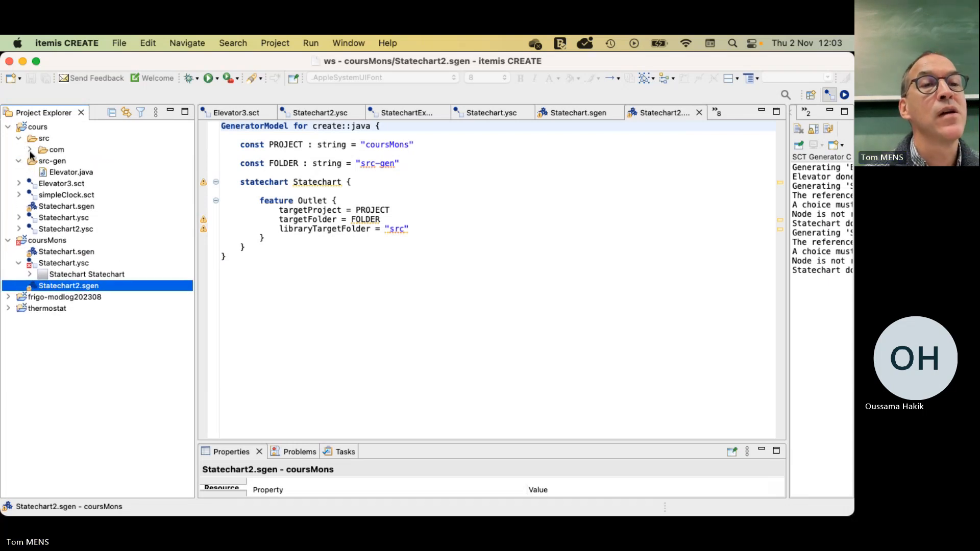
pyautogui.click(29, 150)
pyautogui.click(40, 161)
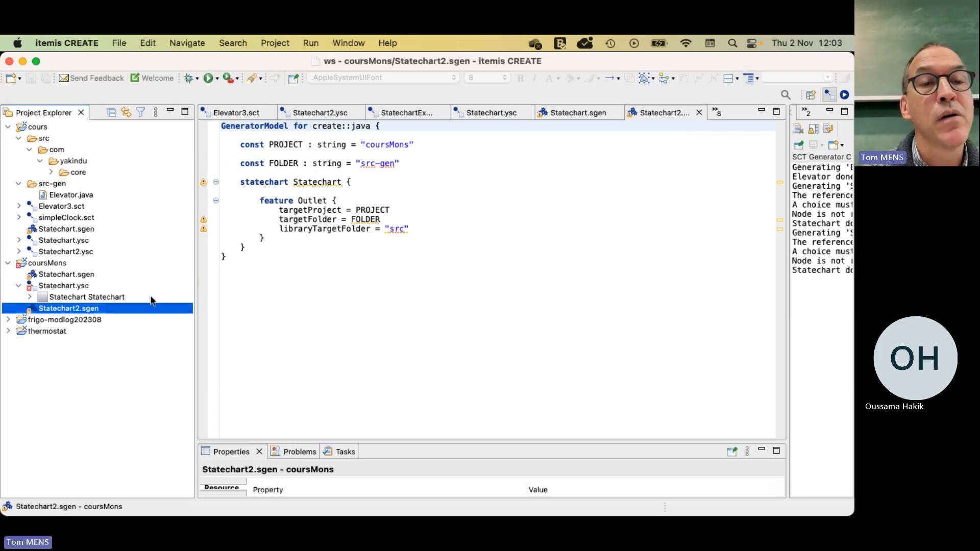
# Step: Open the Statechart.ysc diagram of coursMons and review its main region
pyautogui.doubleClick(56, 287)
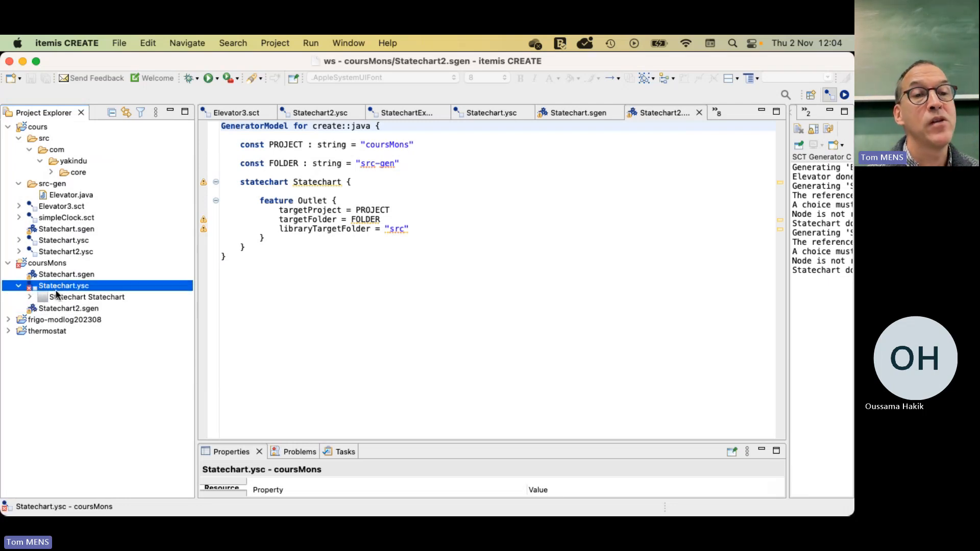
pyautogui.scroll(-5, 328, 295)
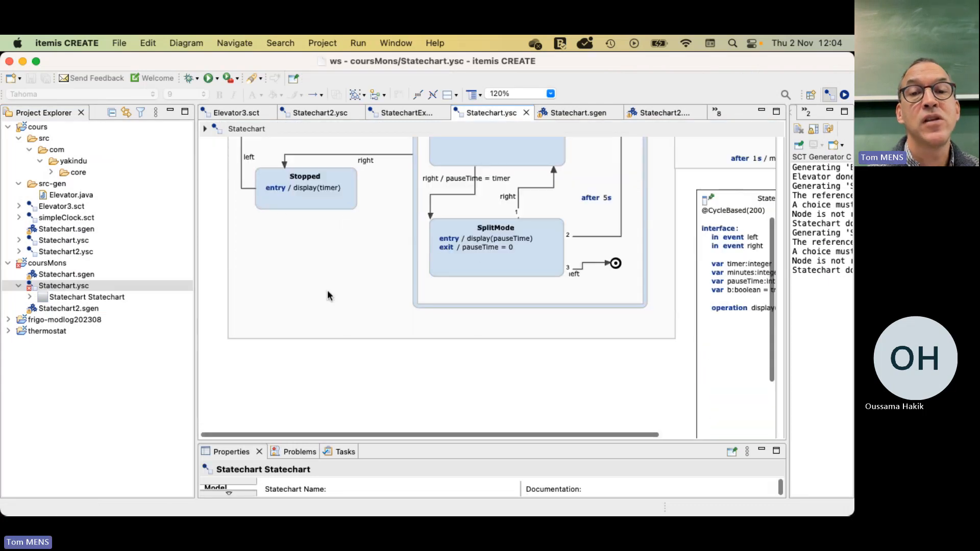
pyautogui.scroll(5, 328, 295)
pyautogui.scroll(-4, 328, 295)
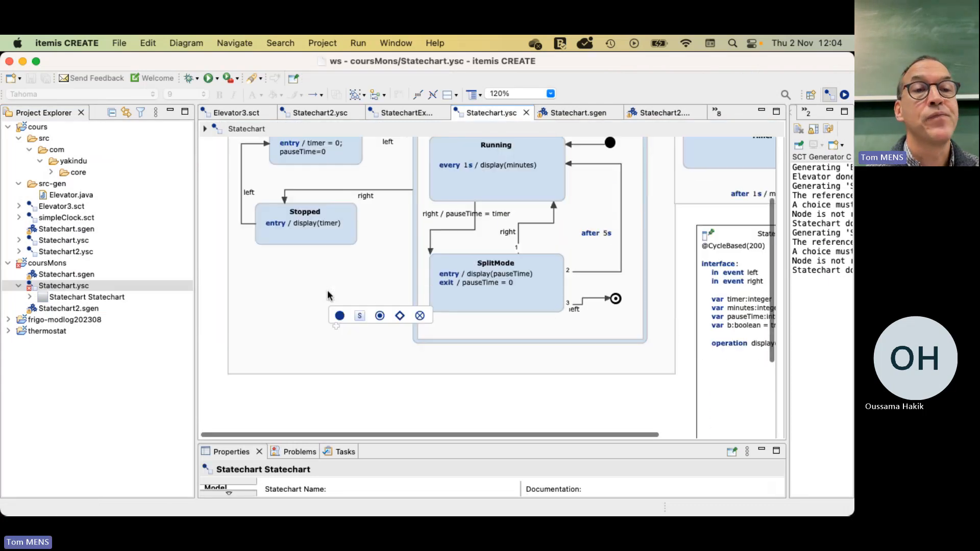
pyautogui.scroll(4, 328, 295)
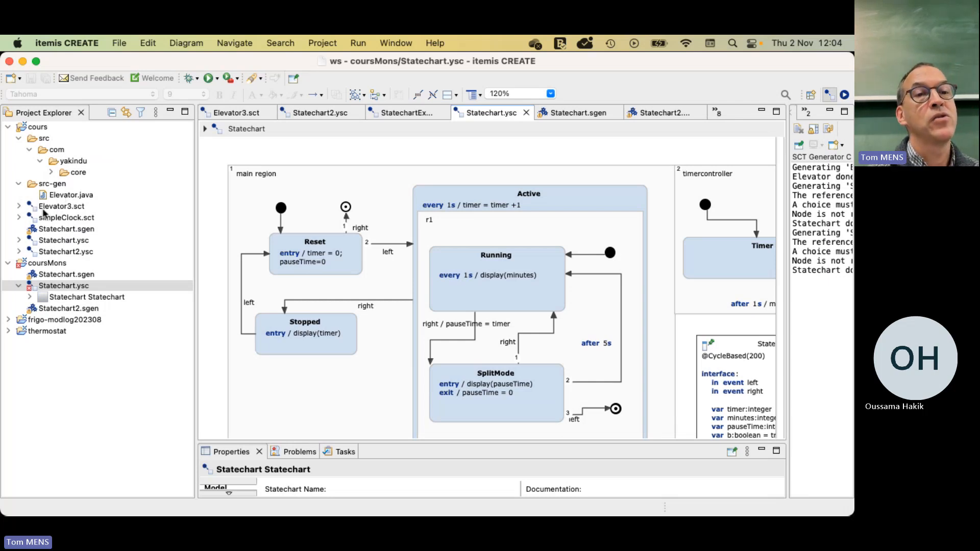
# Step: Open the Elevator3.sct diagram of the cours project, narrow the Project Explorer, and review the Stopped and Moving states
pyautogui.click(63, 195)
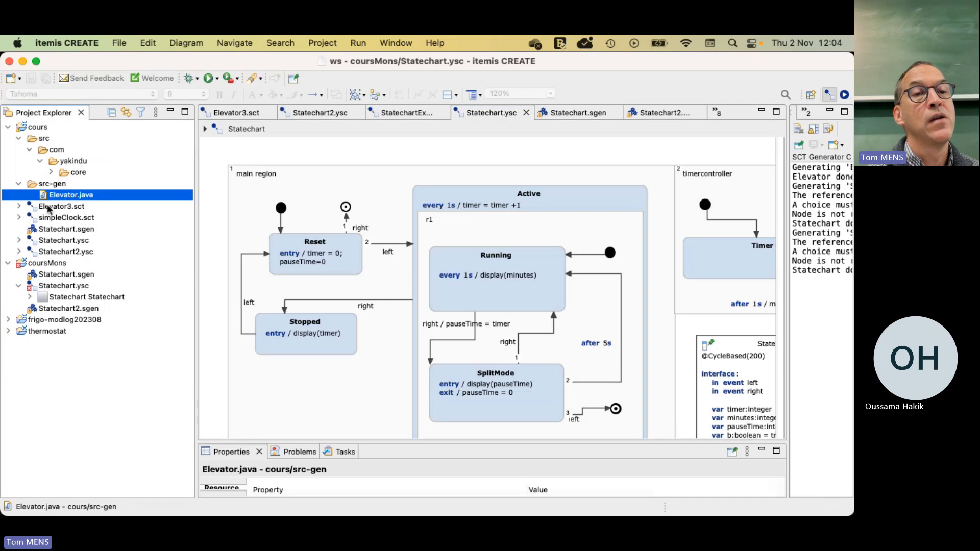
pyautogui.doubleClick(61, 207)
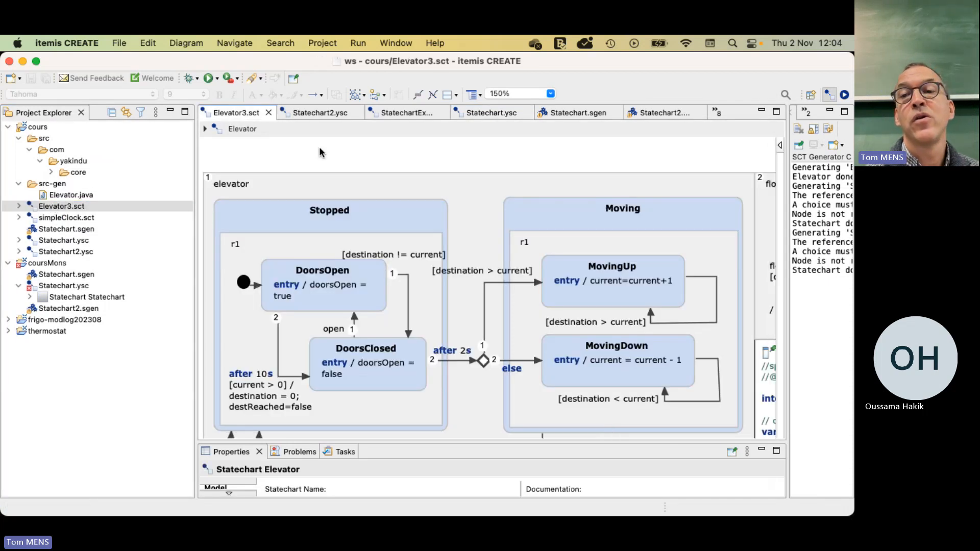
pyautogui.moveTo(197, 205); pyautogui.dragTo(142, 177)
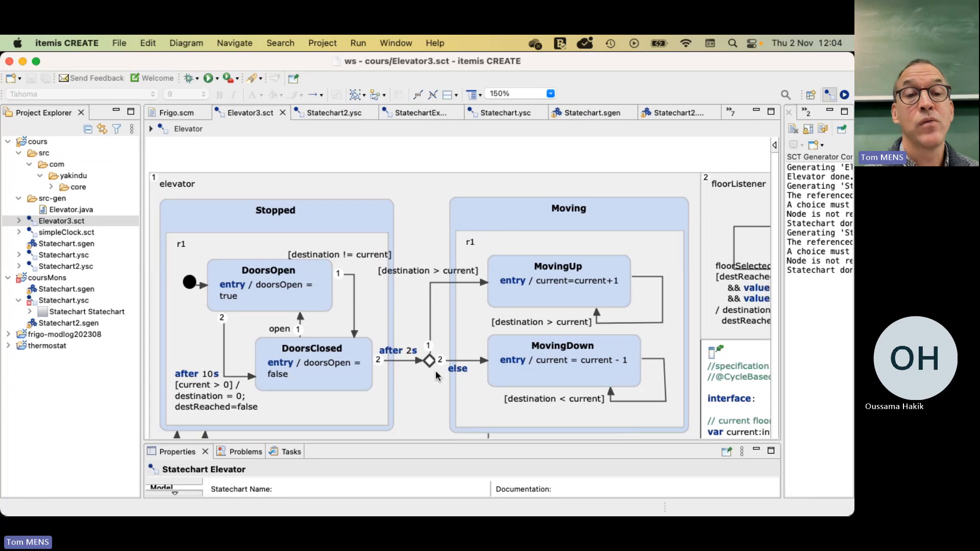
pyautogui.scroll(-2, 408, 416)
pyautogui.scroll(2, 408, 416)
pyautogui.hscroll(-2, 408, 416)
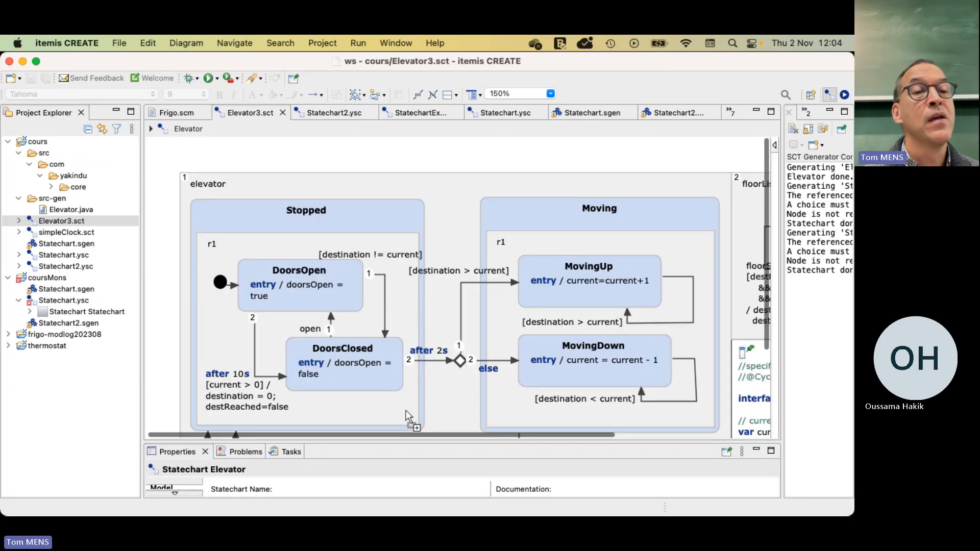
# Step: Open the generated Elevator.java from src-gen and examine the State enum at the start of the class
pyautogui.click(63, 210)
pyautogui.doubleClick(63, 211)
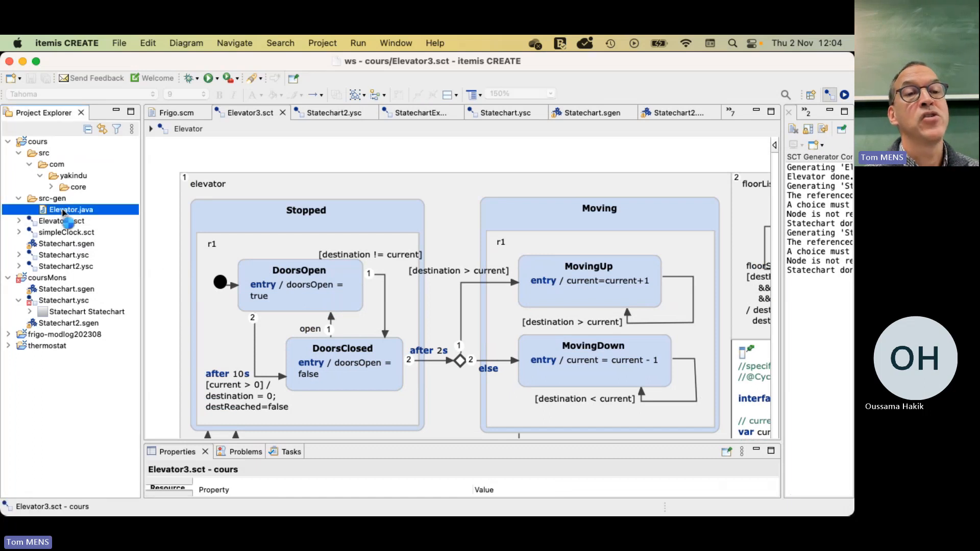
pyautogui.scroll(5, 389, 248)
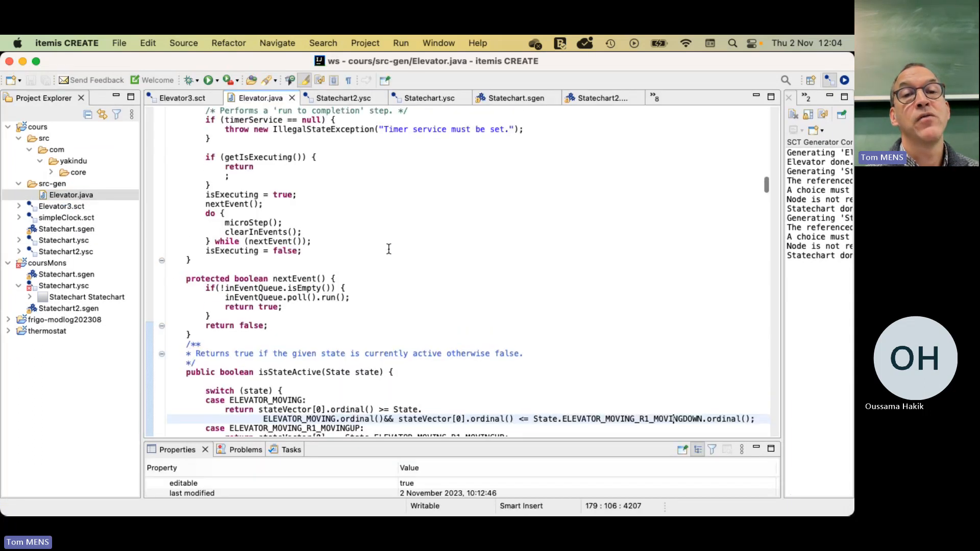
pyautogui.scroll(10, 389, 249)
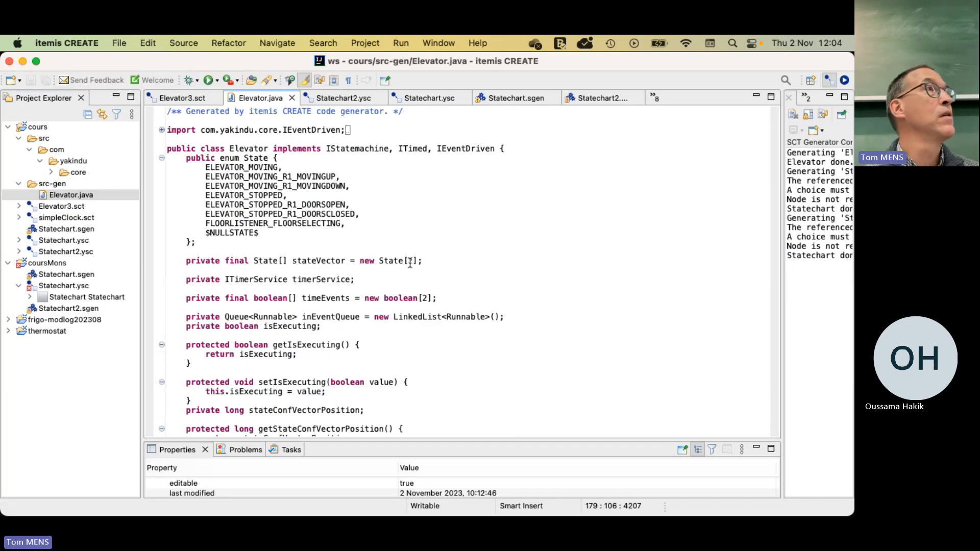
pyautogui.scroll(-2, 410, 262)
pyautogui.scroll(2, 410, 259)
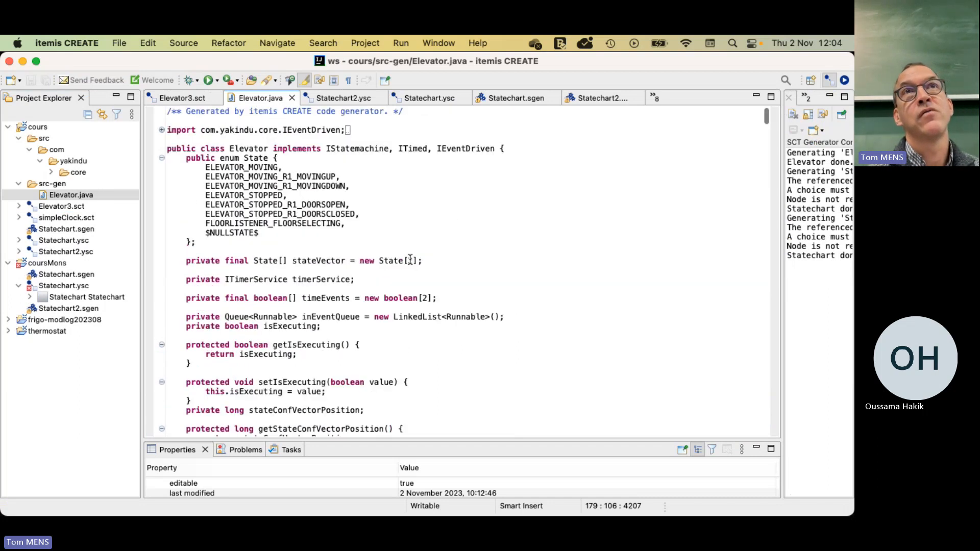
# Step: Read through Elevator.java from the field declarations to the exit sequences, examining how states, events and entry actions are coded
pyautogui.scroll(-10, 410, 260)
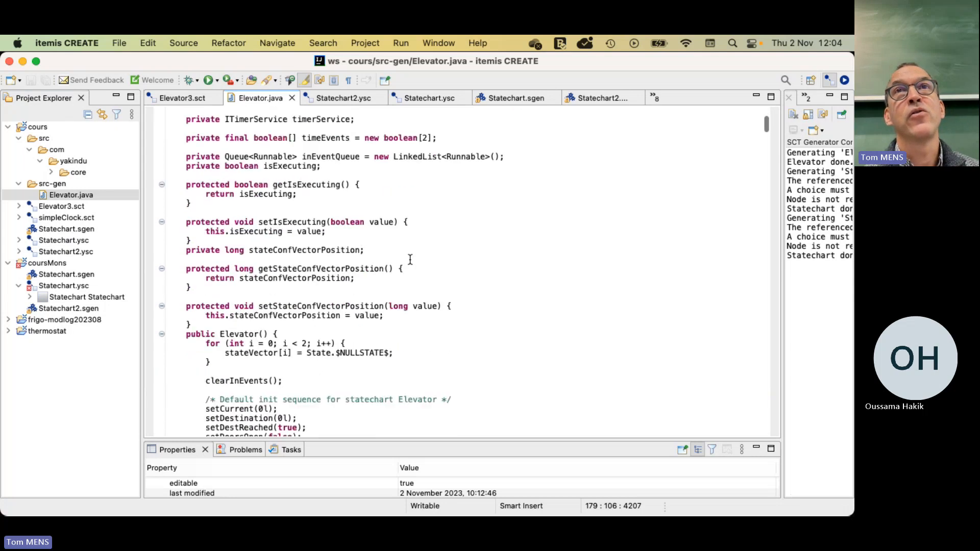
pyautogui.scroll(-20, 410, 259)
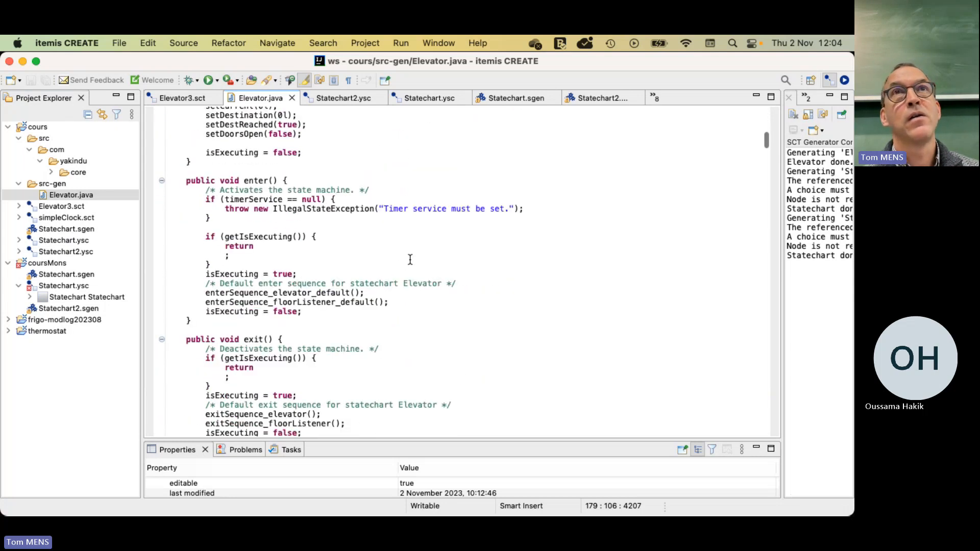
pyautogui.scroll(-16, 410, 259)
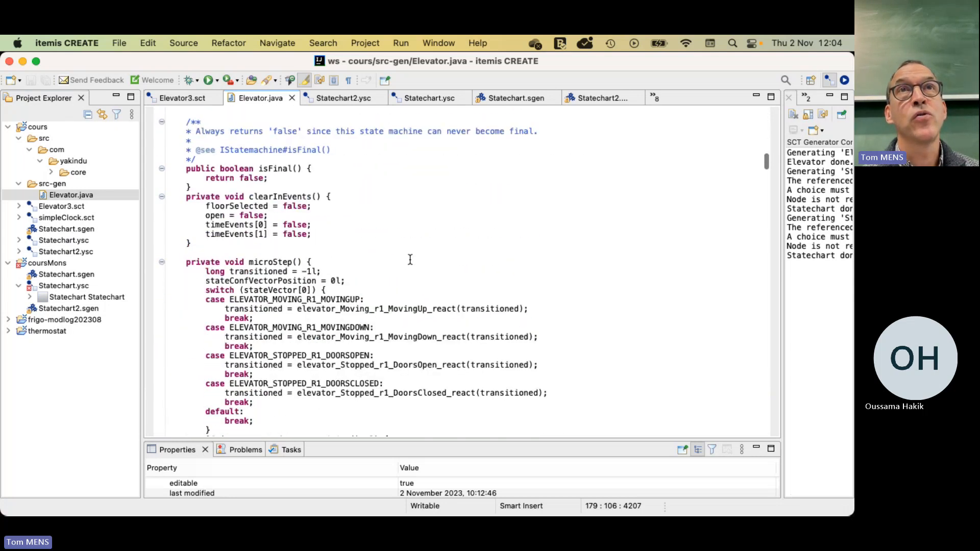
pyautogui.scroll(-20, 410, 259)
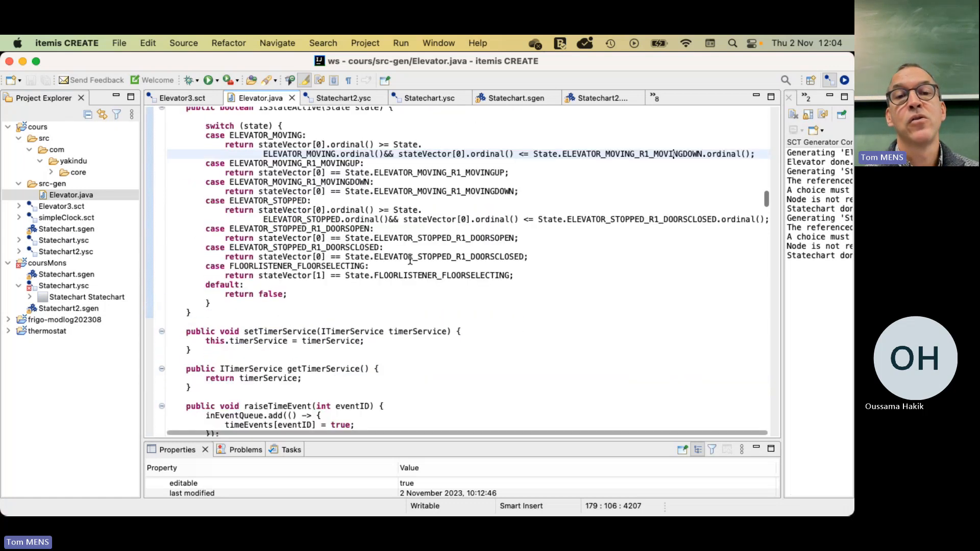
pyautogui.scroll(-20, 410, 259)
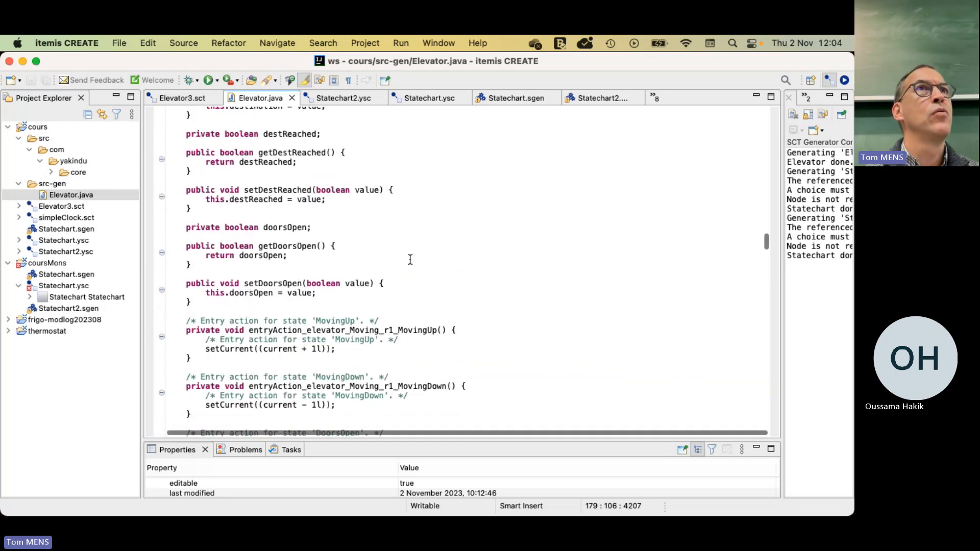
pyautogui.scroll(-20, 410, 260)
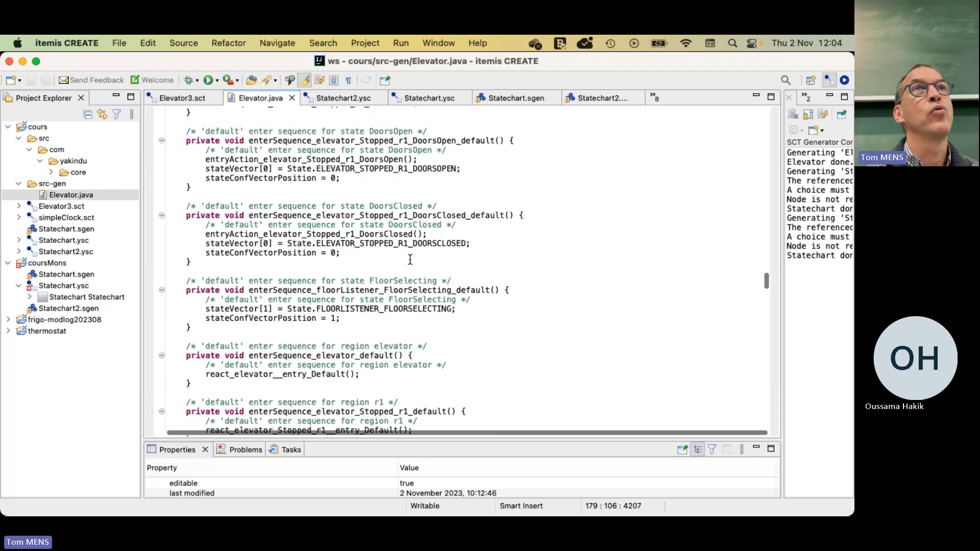
pyautogui.scroll(-12, 409, 260)
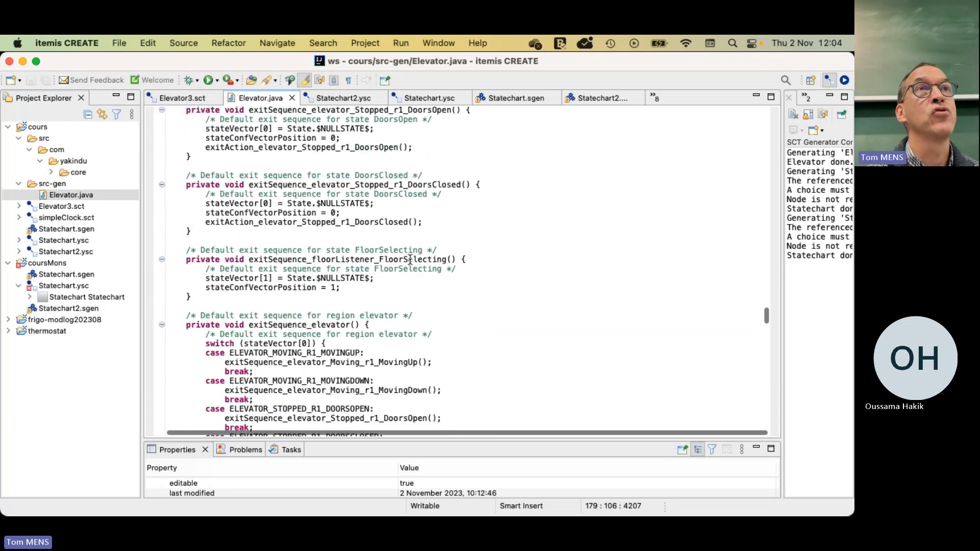
pyautogui.scroll(-12, 410, 259)
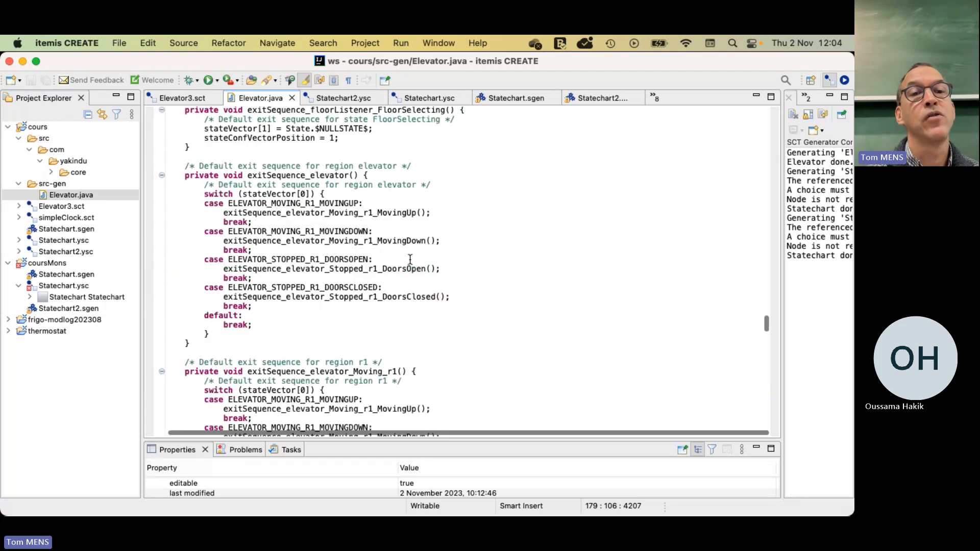
# Step: Highlight the switch code of an exit sequence in Elevator.java, and examine the react_elevator__choice_0 method further down
pyautogui.moveTo(204, 125); pyautogui.dragTo(290, 274)
pyautogui.scroll(-12, 290, 274)
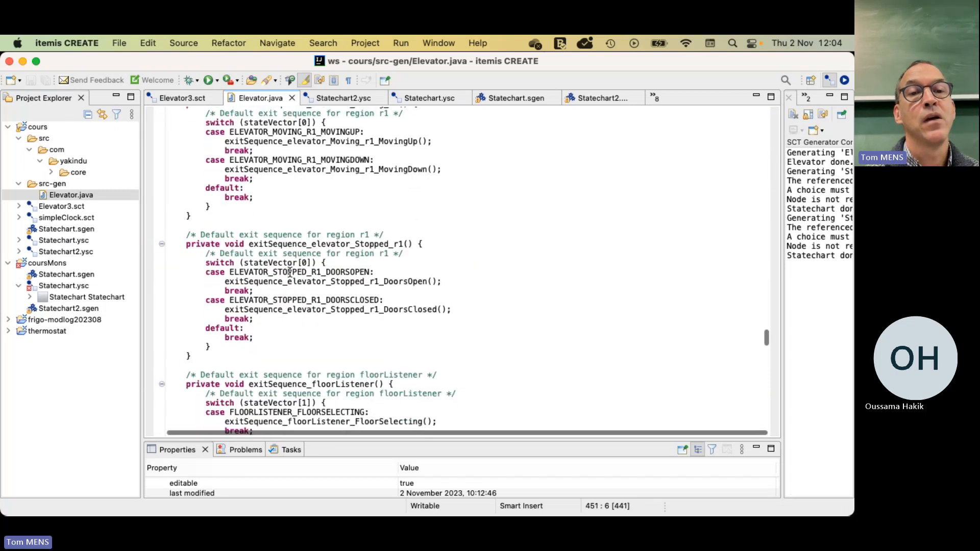
pyautogui.scroll(-4, 290, 274)
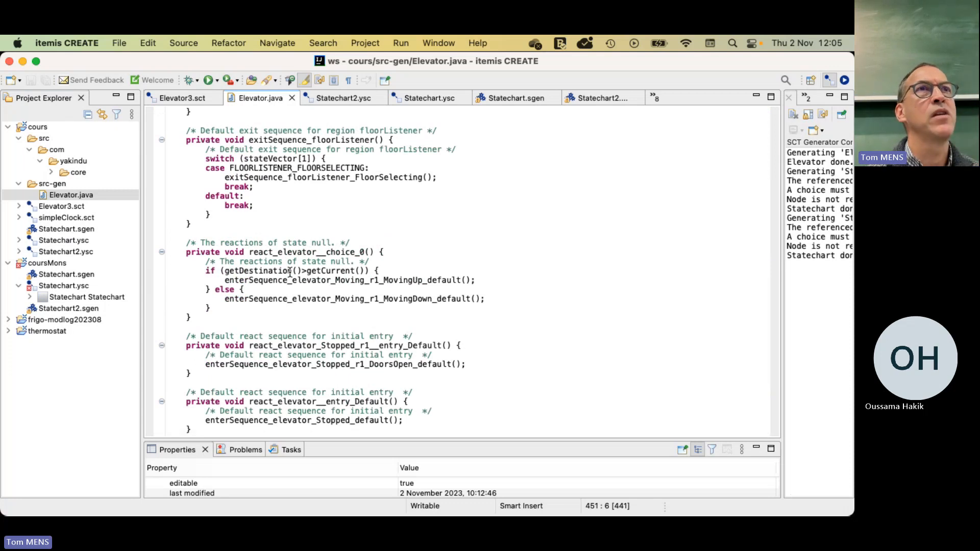
pyautogui.scroll(-5, 485, 245)
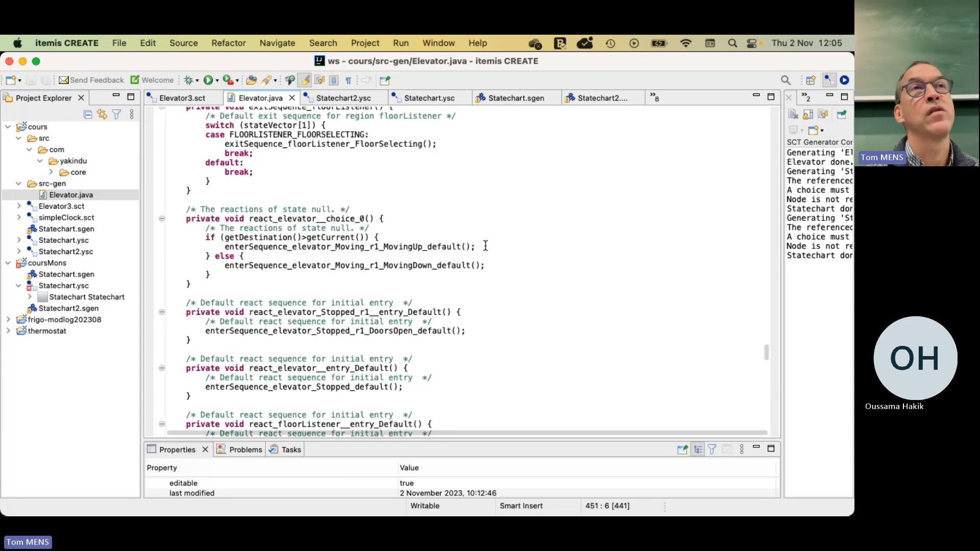
# Step: Expand the core package, widen the Project Explorer to fit its file names, and open ICycleBased.java and IEventDriven.java
pyautogui.click(51, 173)
pyautogui.click(100, 183)
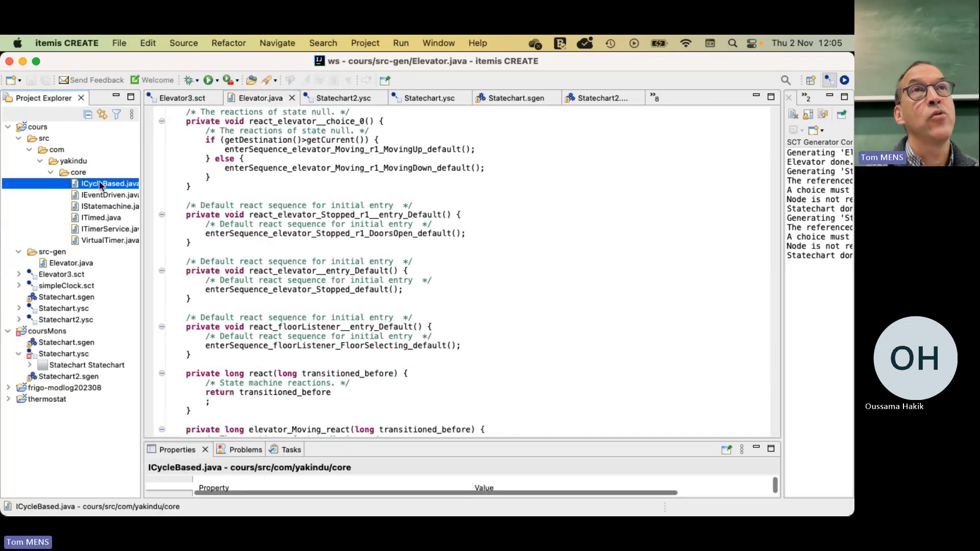
pyautogui.moveTo(142, 190); pyautogui.dragTo(232, 190)
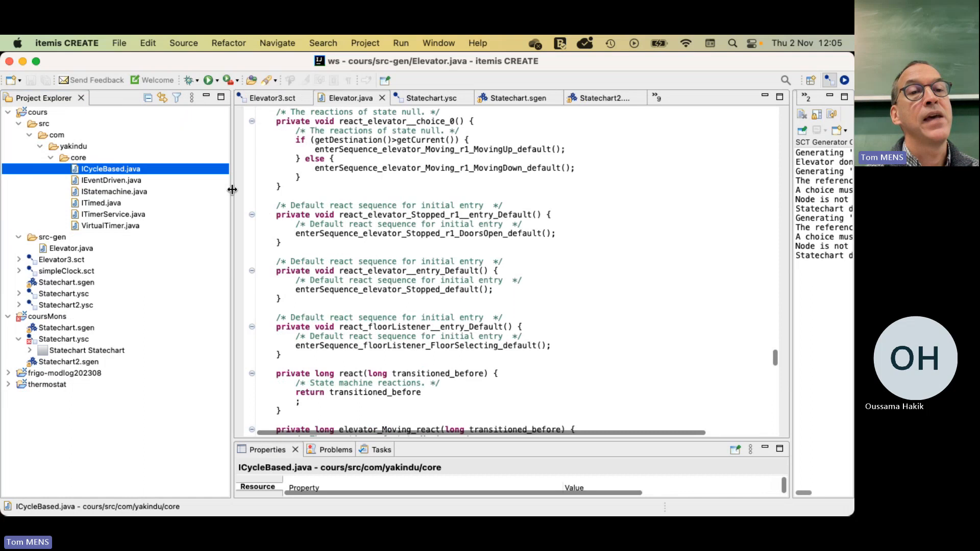
pyautogui.doubleClick(94, 169)
pyautogui.doubleClick(90, 195)
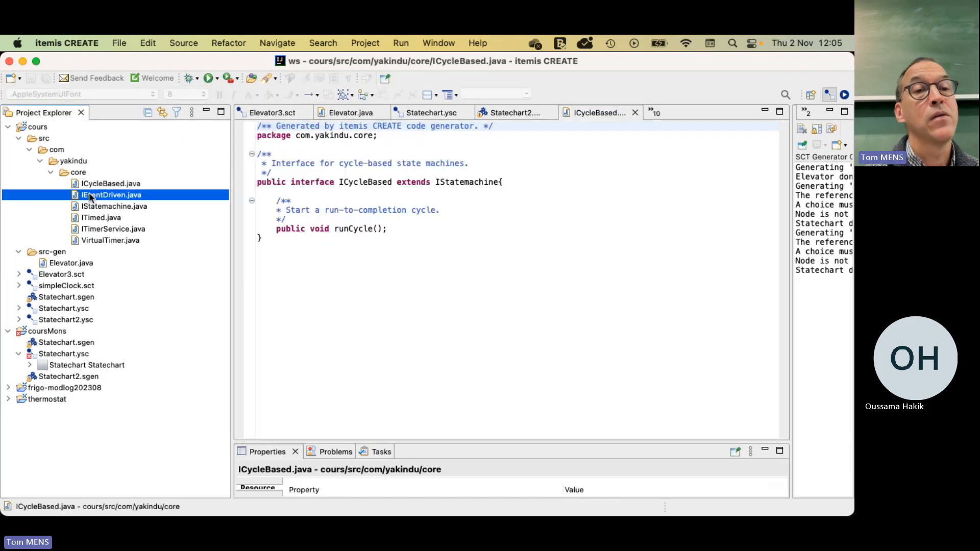
# Step: Open IStatemachine.java and point out its enter() and exit() method declarations
pyautogui.click(83, 208)
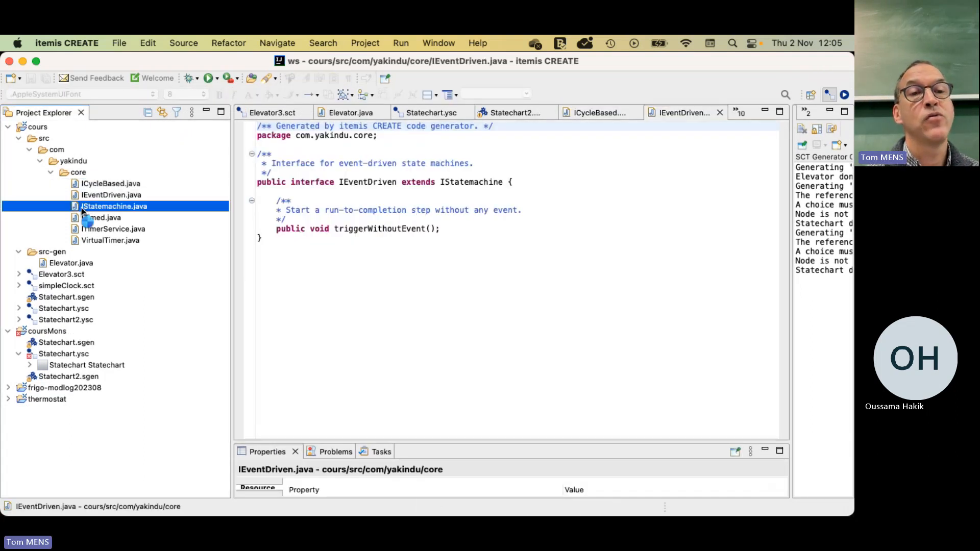
pyautogui.doubleClick(82, 207)
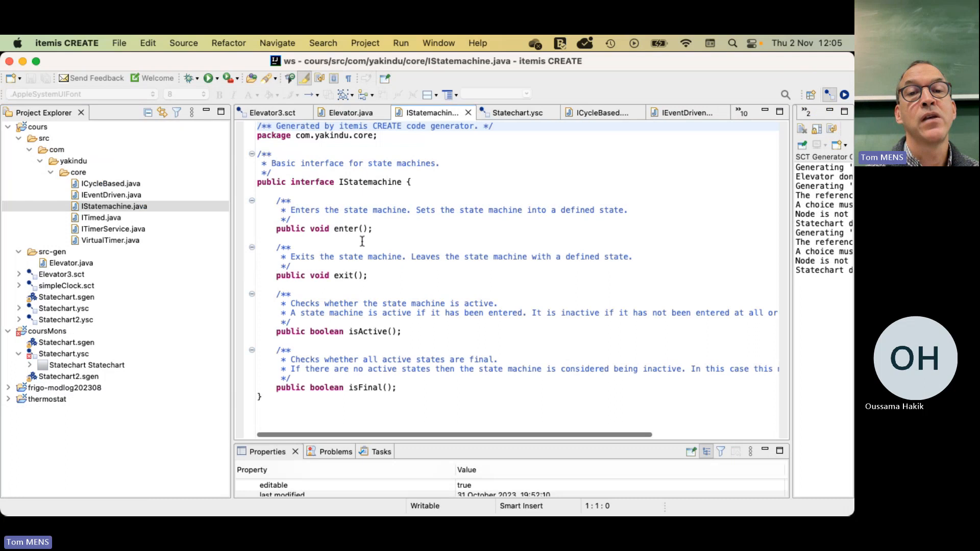
pyautogui.click(344, 229)
pyautogui.click(342, 274)
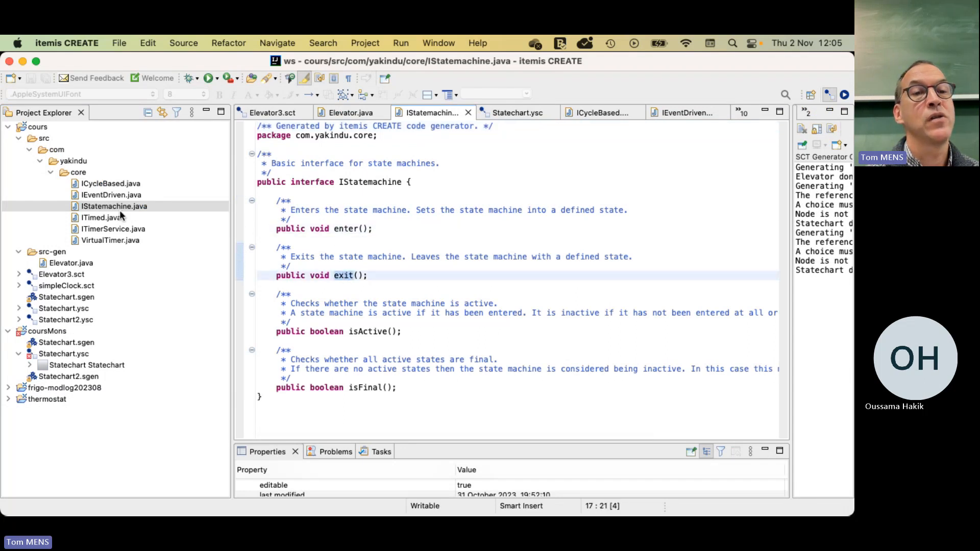
# Step: Open ITimerService.java to inspect the timer methods, and collapse the core package
pyautogui.click(113, 231)
pyautogui.doubleClick(113, 231)
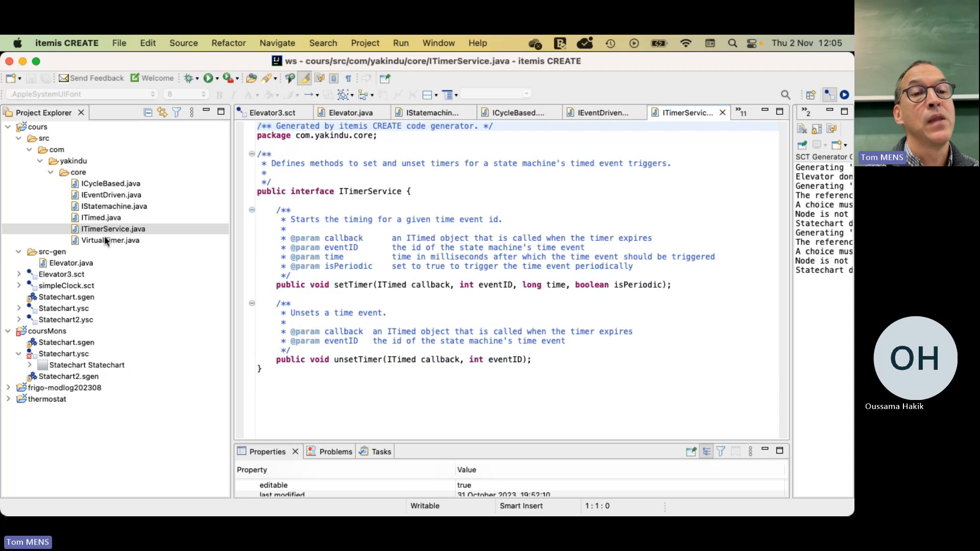
pyautogui.click(81, 239)
pyautogui.click(50, 174)
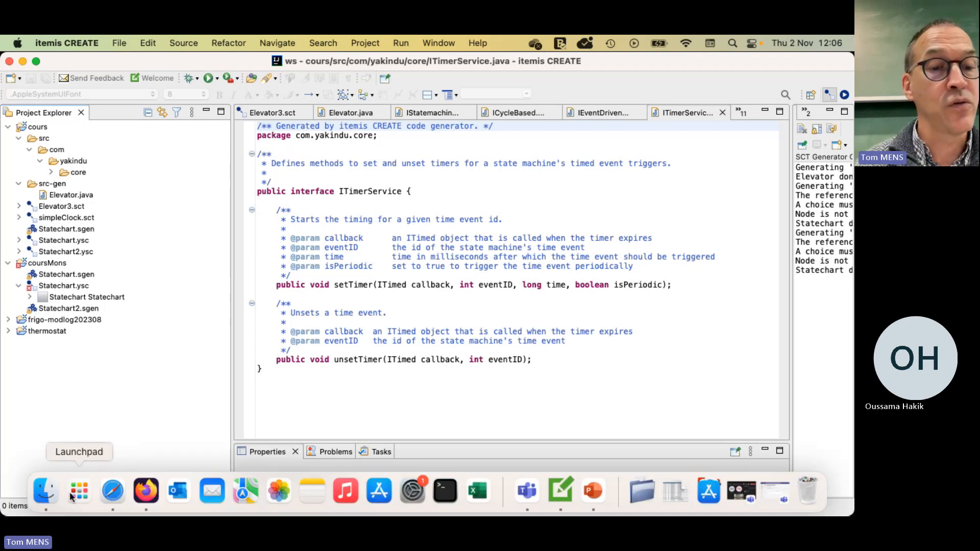
# Step: Switch to Finder and open ml04-UMLintro.pdf from the Theorie folder
pyautogui.click(48, 491)
pyautogui.scroll(-1, 470, 356)
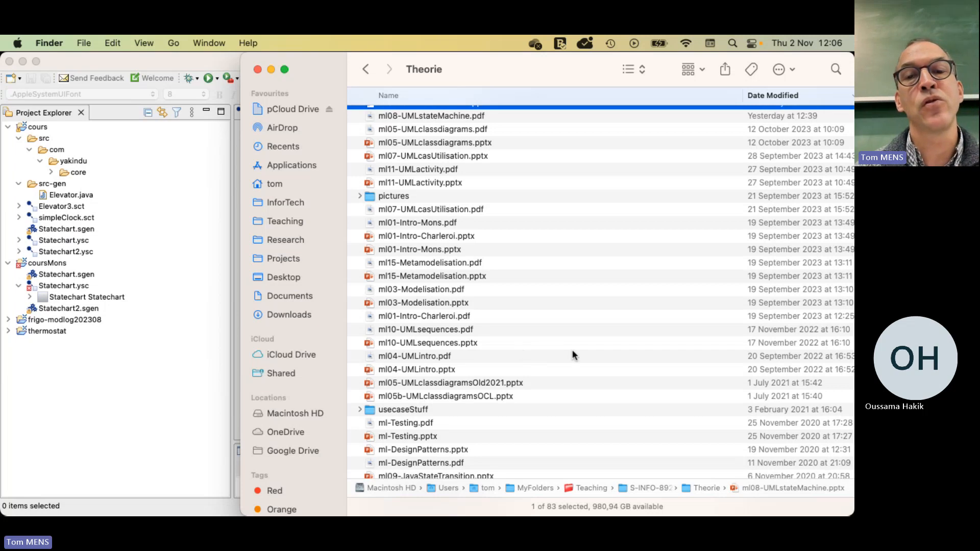
pyautogui.scroll(-1, 572, 351)
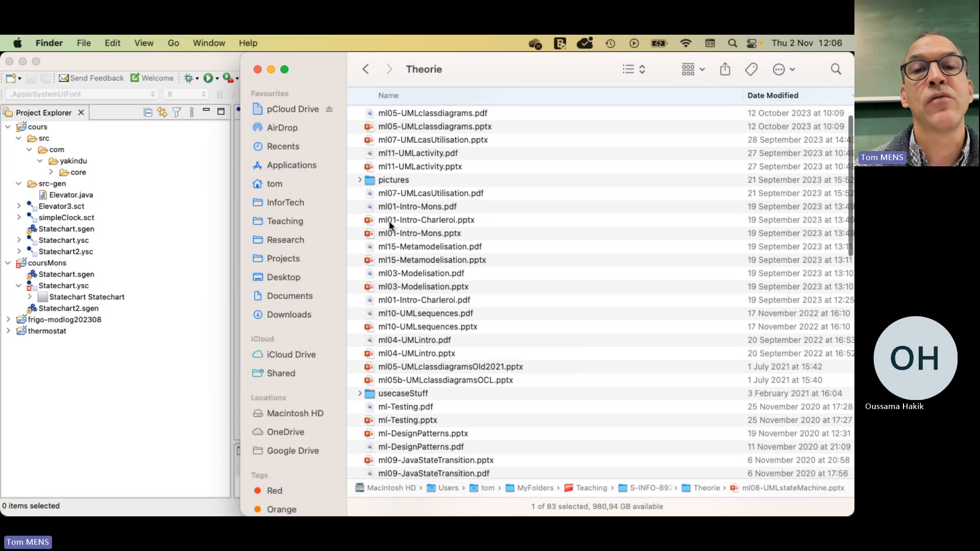
pyautogui.doubleClick(396, 339)
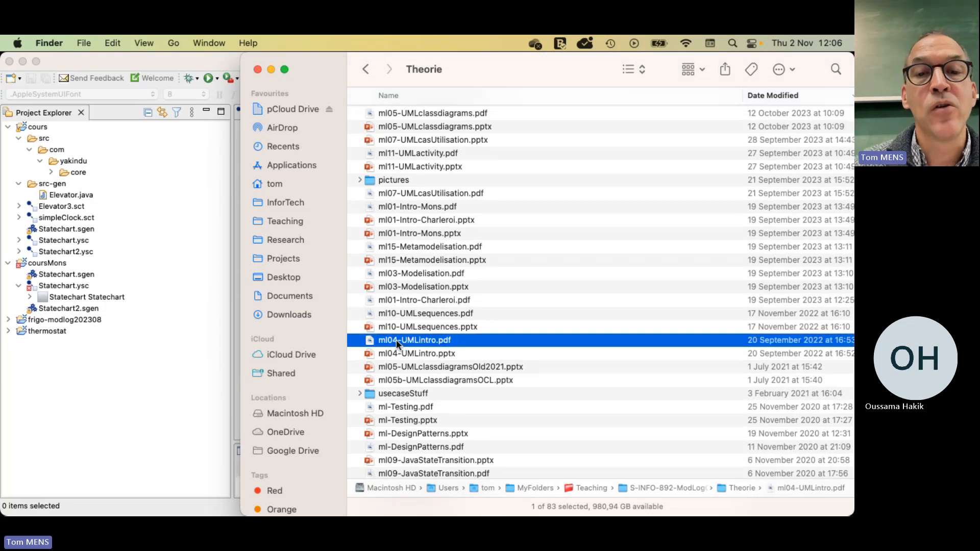
# Step: Skim the ml04-UMLintro.pdf slides through the statechart and activity diagram examples, then close the document
pyautogui.scroll(-5, 398, 345)
pyautogui.scroll(-10, 398, 345)
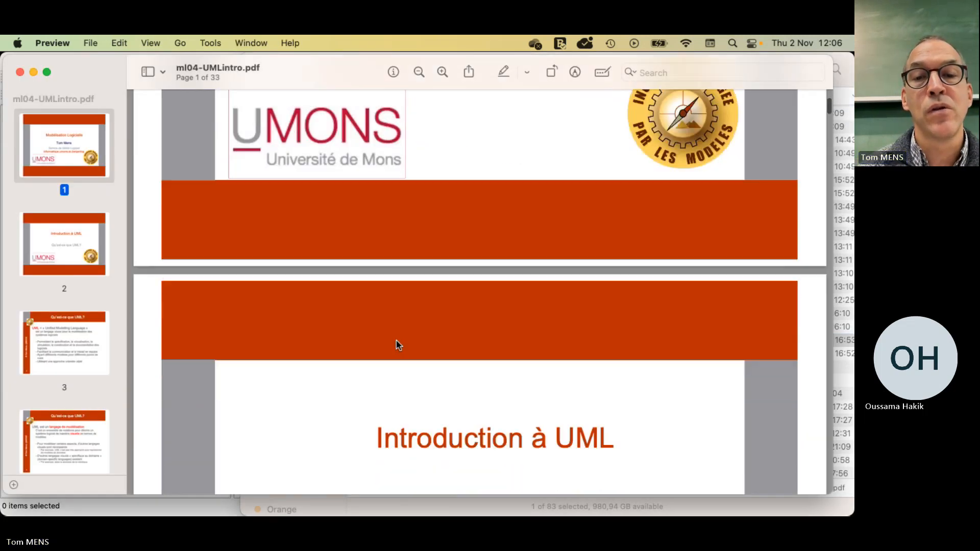
pyautogui.press('pagedown')
pyautogui.scroll(-20, 398, 345)
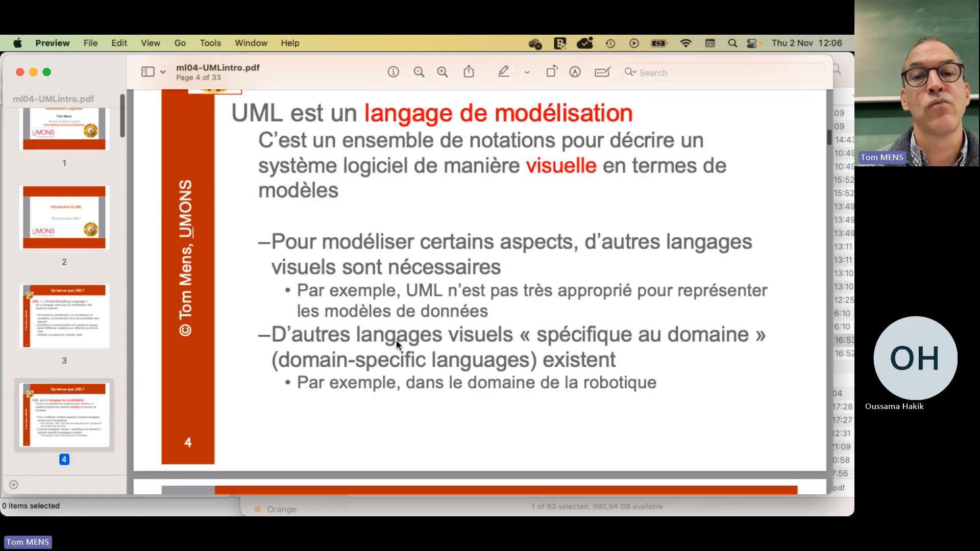
pyautogui.scroll(-20, 397, 345)
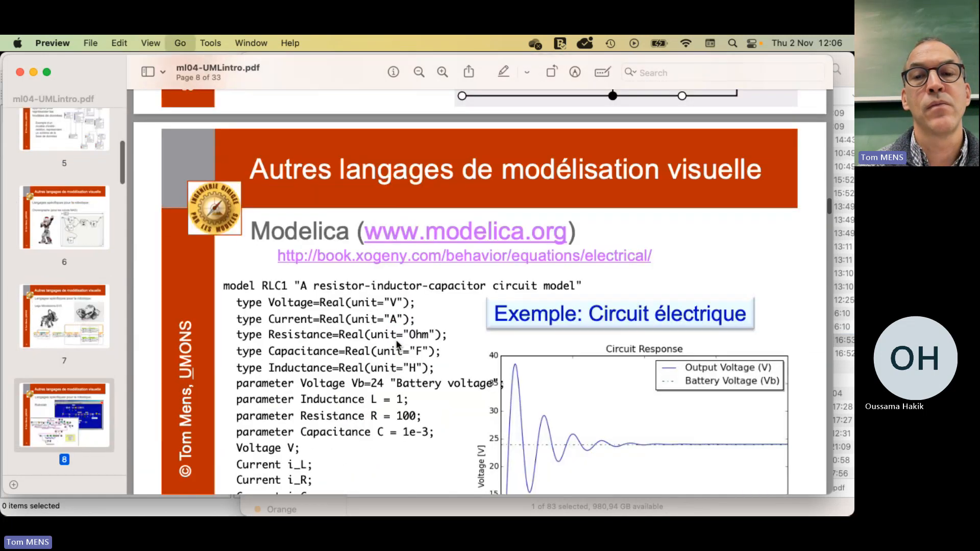
pyautogui.scroll(-20, 397, 345)
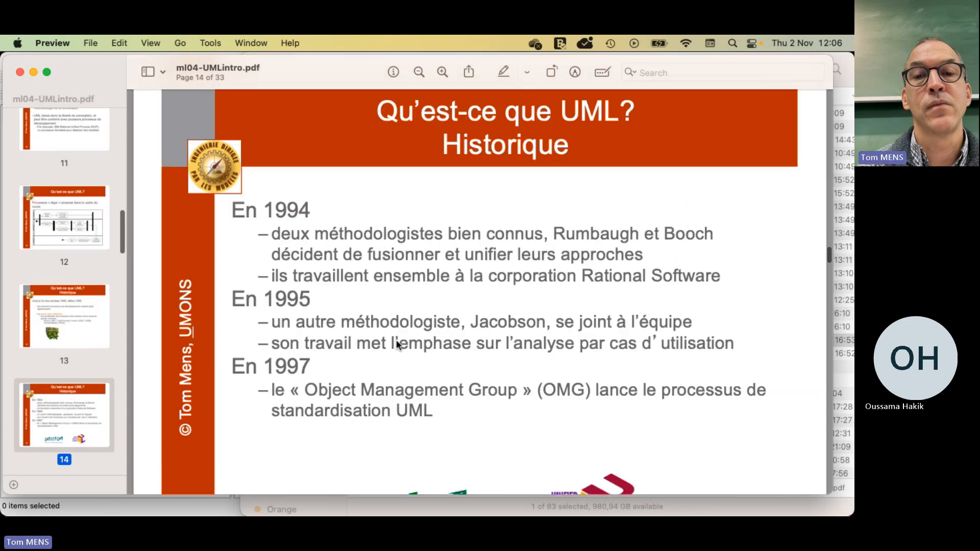
pyautogui.scroll(-20, 398, 345)
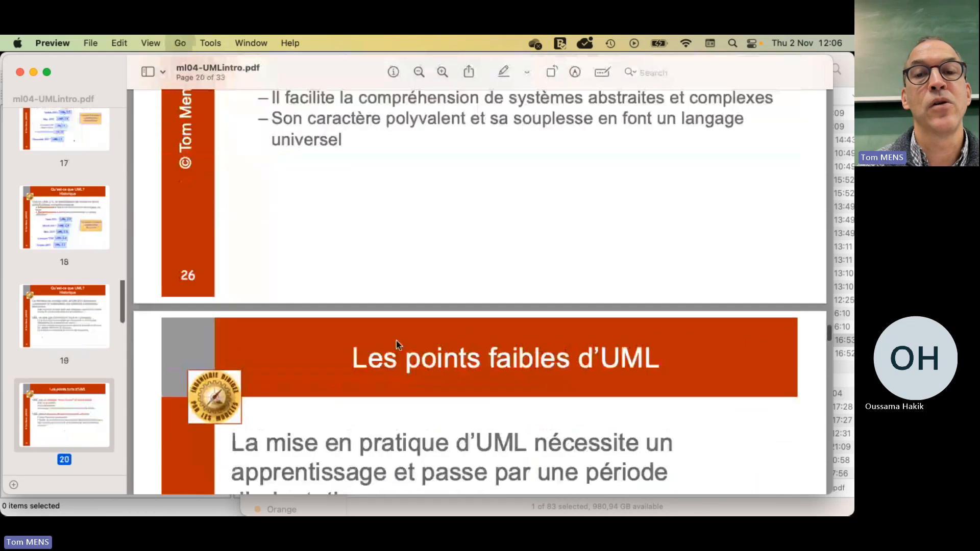
pyautogui.scroll(-15, 397, 345)
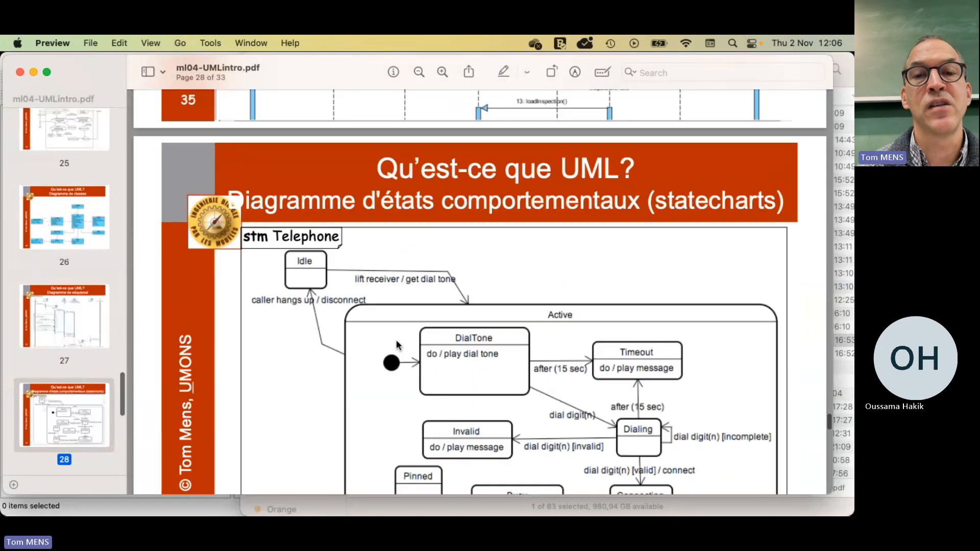
pyautogui.scroll(5, 397, 345)
pyautogui.scroll(-12, 398, 345)
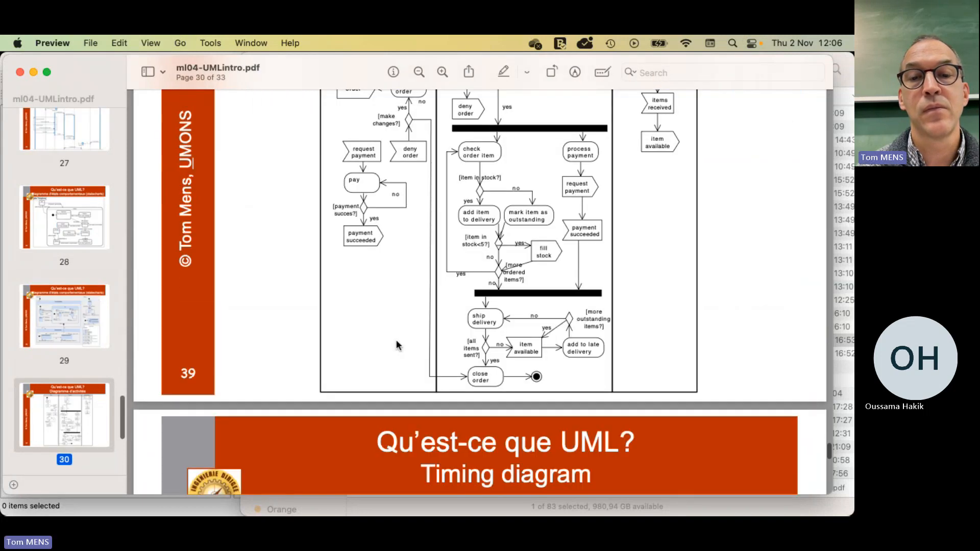
pyautogui.press('super+w')
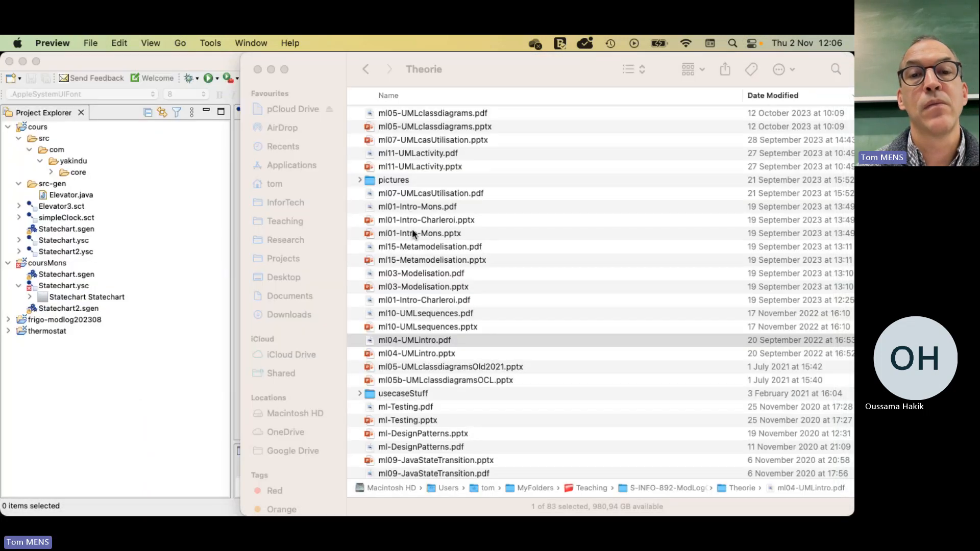
# Step: Open ml01-Intro-Mons.pdf, find the Thermostat GUI mockup slide, and follow its bitbucket.org/evolumons/mythermostat link
pyautogui.doubleClick(406, 206)
pyautogui.scroll(-15, 406, 205)
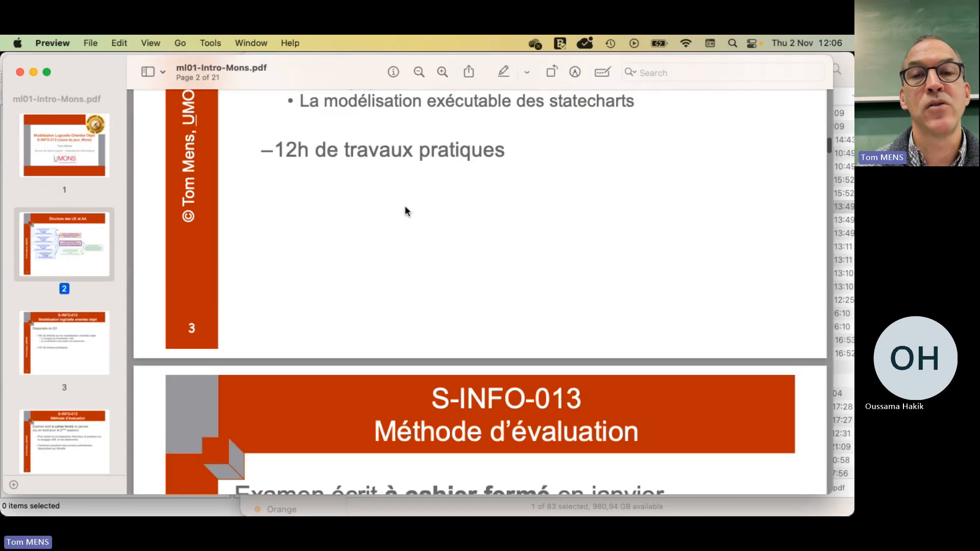
pyautogui.scroll(-20, 405, 209)
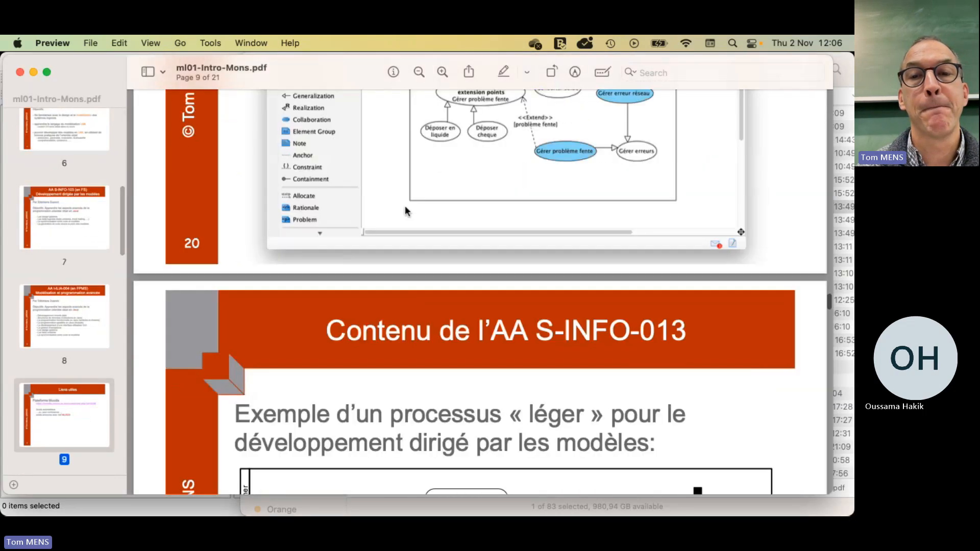
pyautogui.scroll(-20, 405, 210)
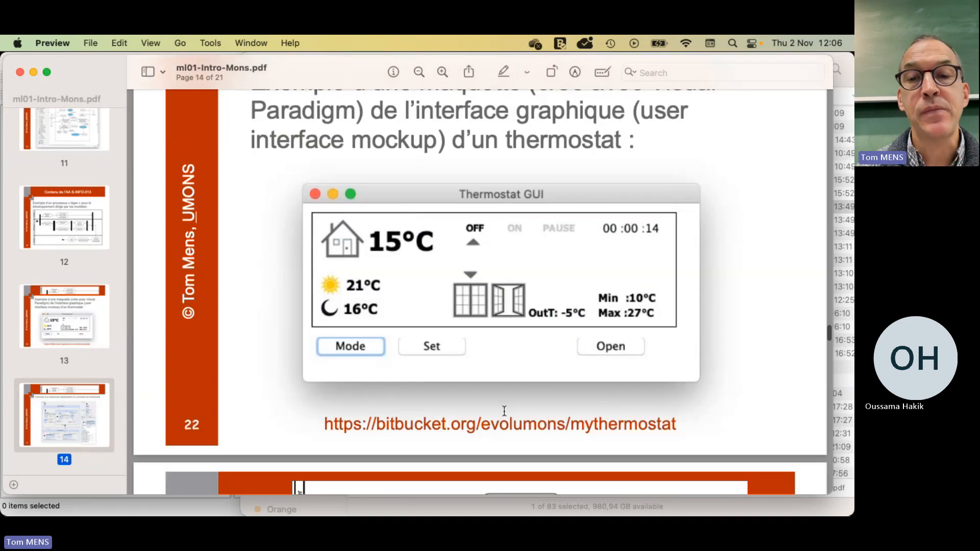
pyautogui.click(504, 423)
pyautogui.click(435, 315)
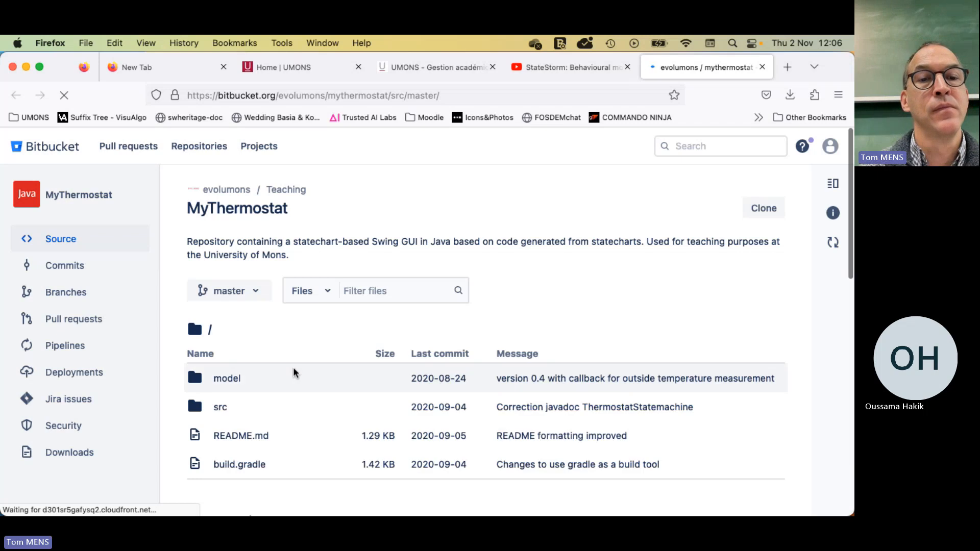
# Step: Look over the MyThermostat repository, inspect the files in its model folder, and return to the repository root
pyautogui.scroll(-5, 293, 372)
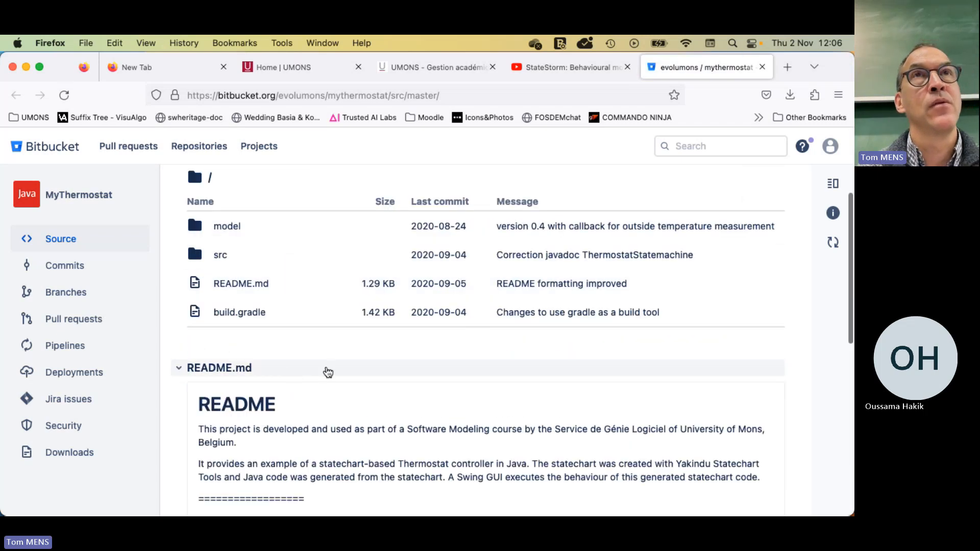
pyautogui.scroll(5, 271, 271)
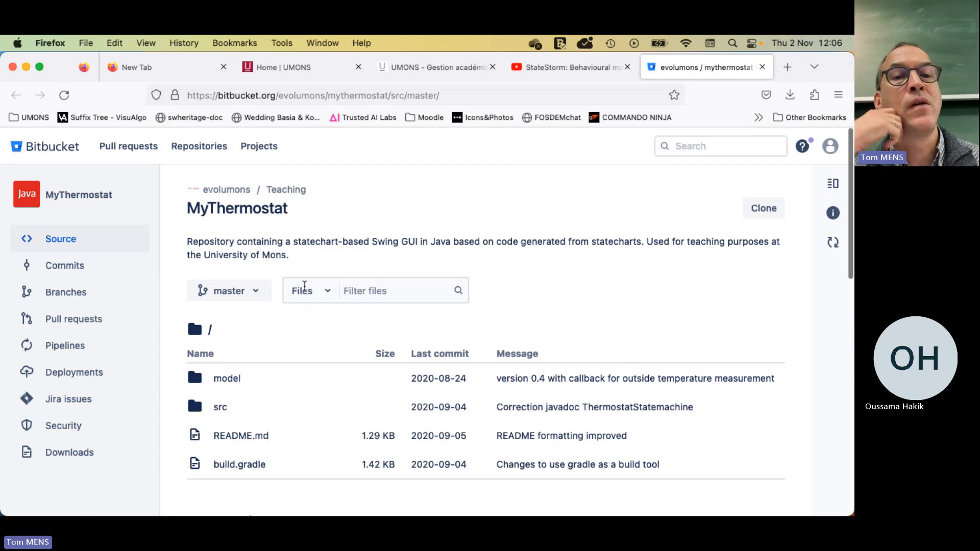
pyautogui.scroll(-2, 250, 374)
pyautogui.click(238, 324)
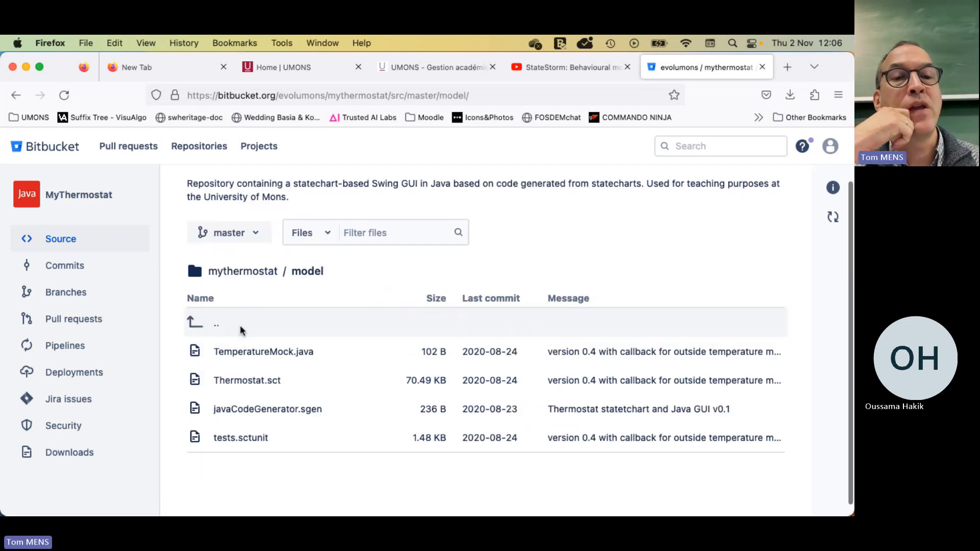
pyautogui.scroll(-1, 291, 358)
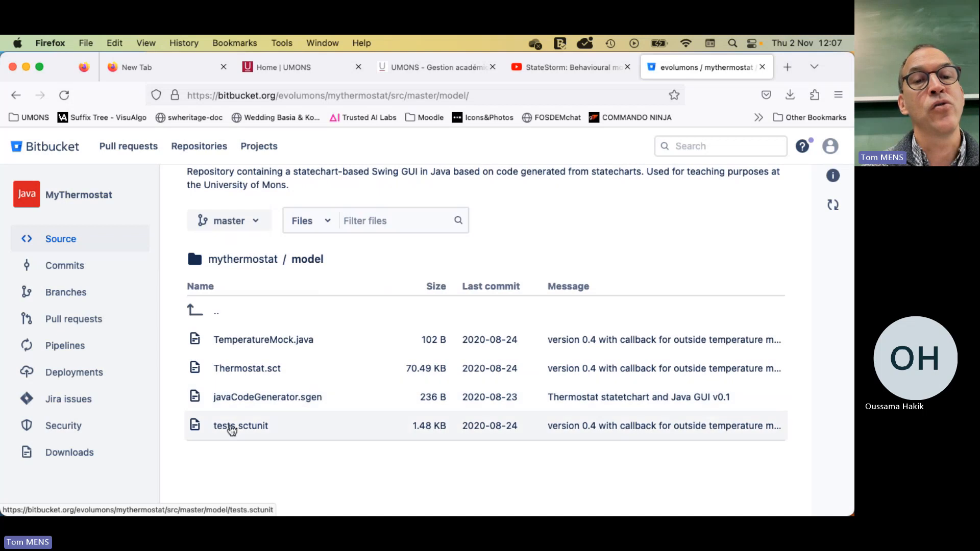
pyautogui.click(216, 312)
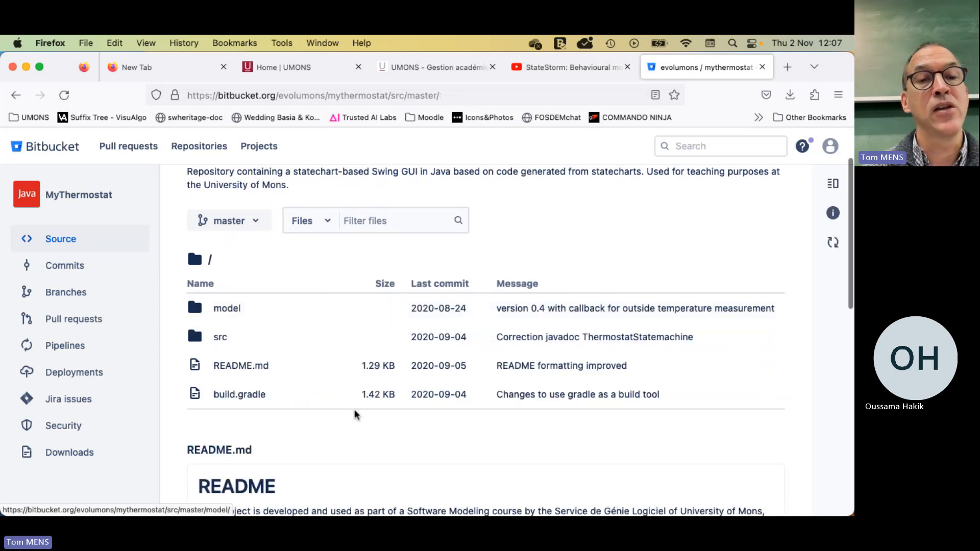
# Step: Read the README's project description and version history, and return to the repository overview
pyautogui.scroll(-3, 357, 414)
pyautogui.scroll(-5, 357, 414)
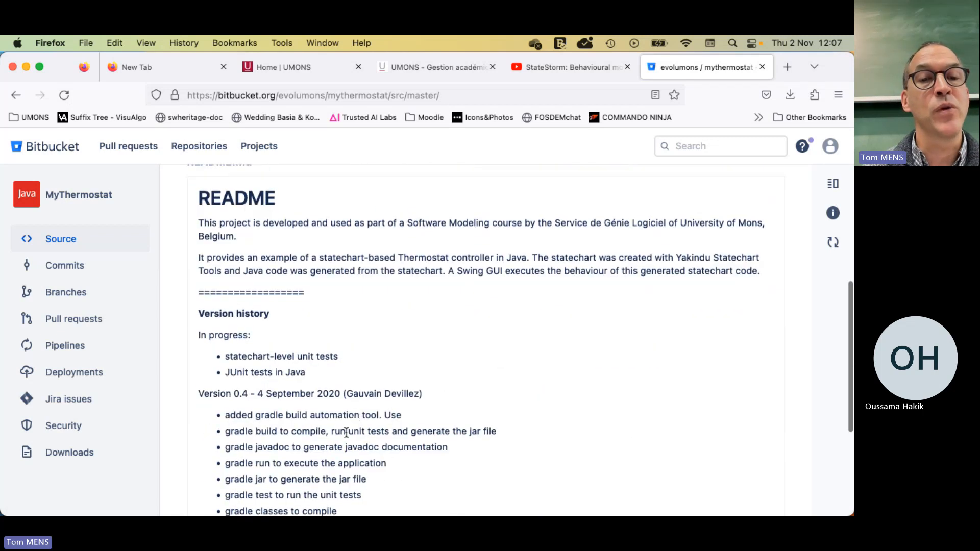
pyautogui.scroll(5, 377, 385)
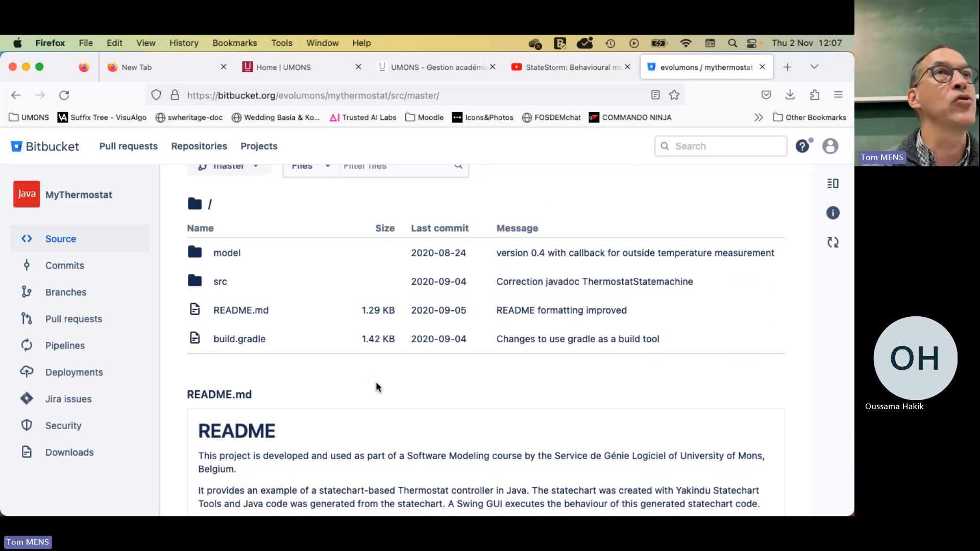
pyautogui.scroll(3, 570, 203)
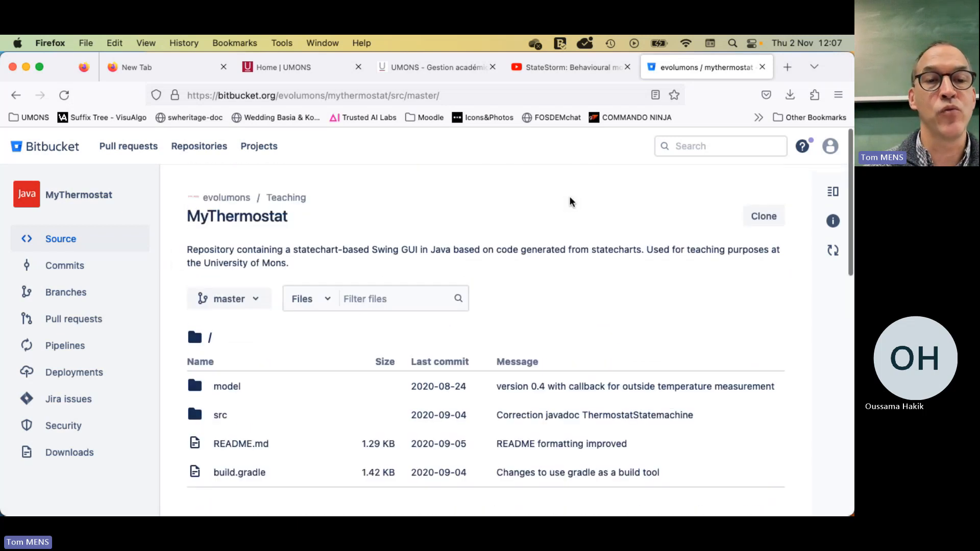
pyautogui.scroll(-1, 570, 203)
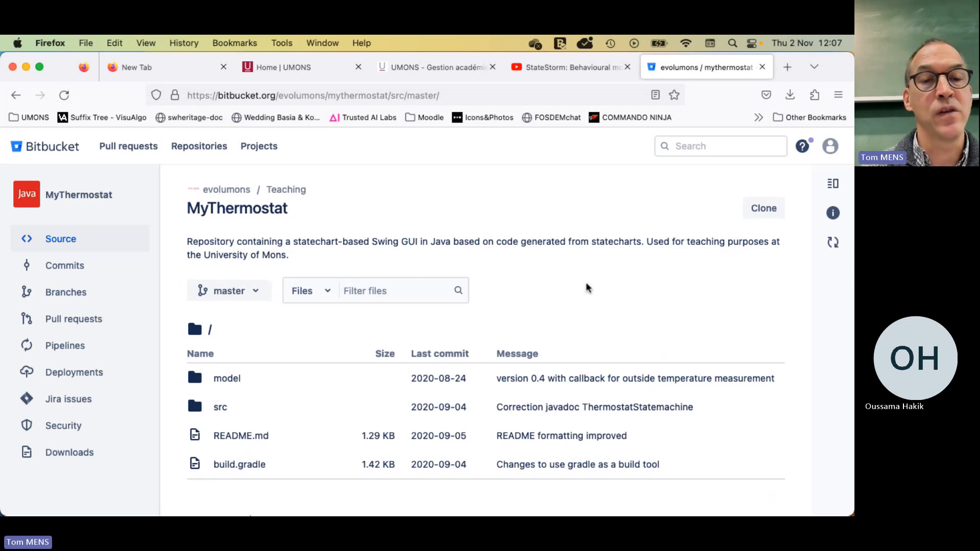
# Step: Browse the repository source to the src/main/java/mythermostat folder
pyautogui.scroll(-5, 586, 284)
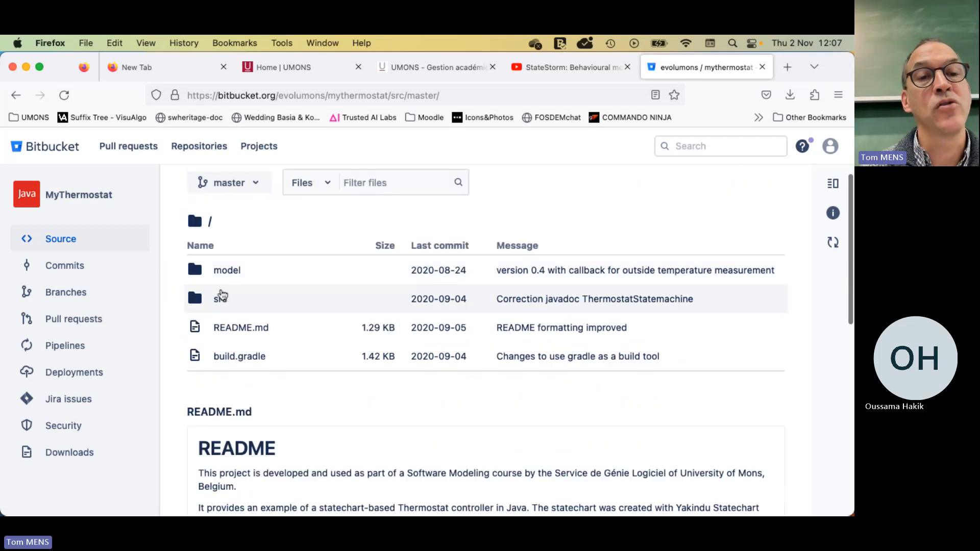
pyautogui.click(220, 299)
pyautogui.click(261, 374)
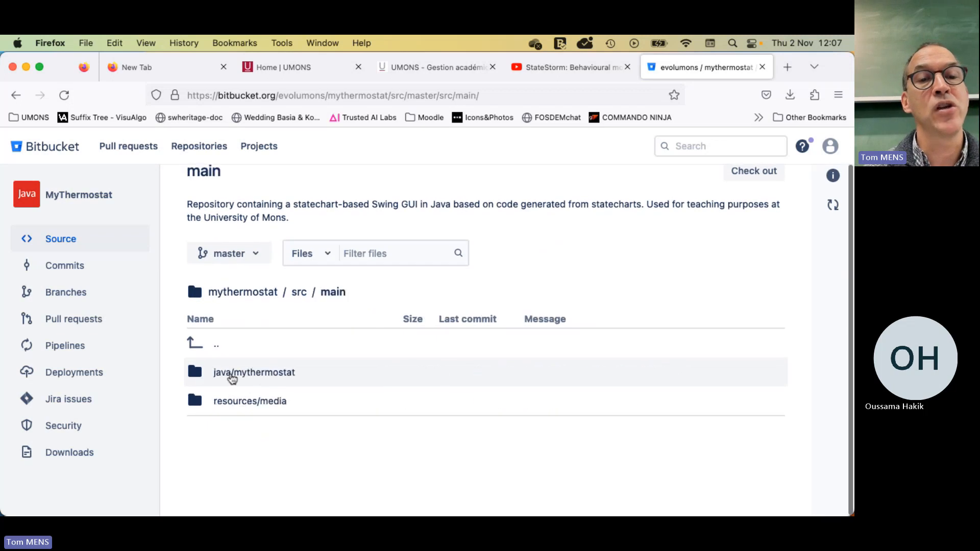
pyautogui.click(230, 375)
pyautogui.click(215, 345)
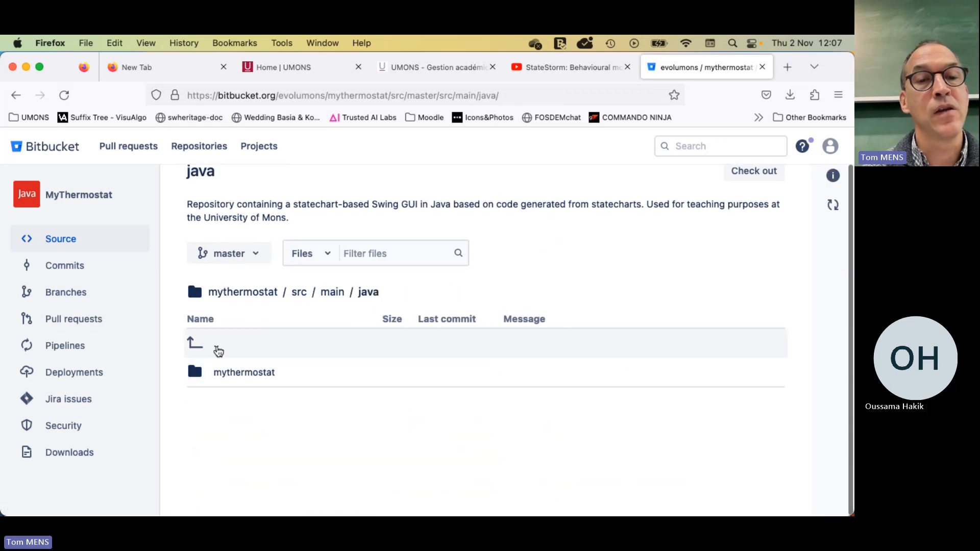
pyautogui.click(232, 376)
pyautogui.scroll(-3, 341, 452)
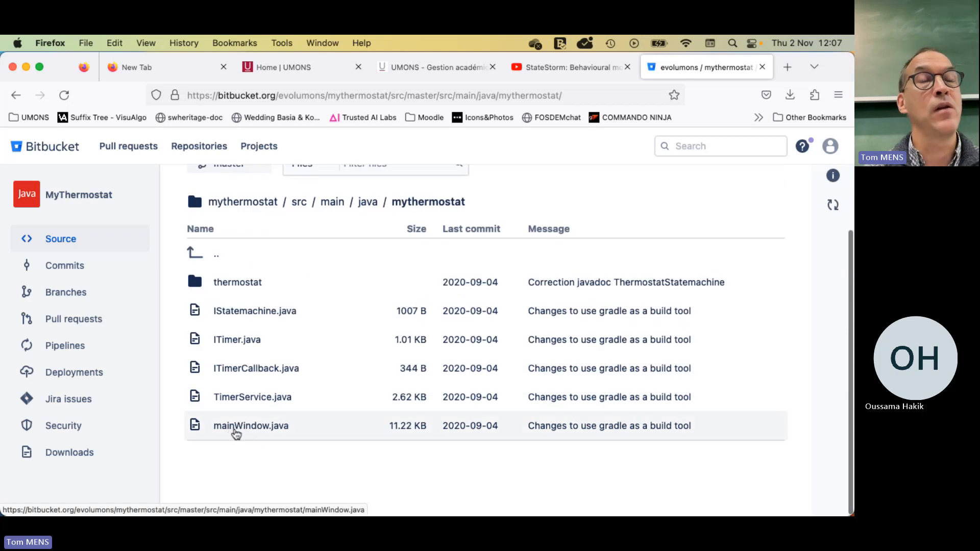
# Step: Open mainWindow.java and examine its imports and the start of the mainWindow class
pyautogui.click(253, 427)
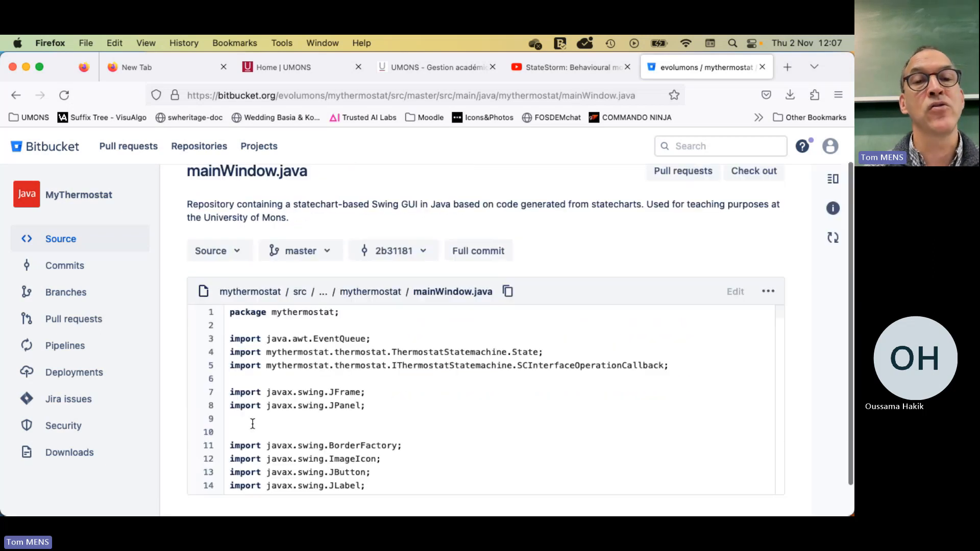
pyautogui.scroll(-3, 303, 369)
pyautogui.scroll(-3, 303, 369)
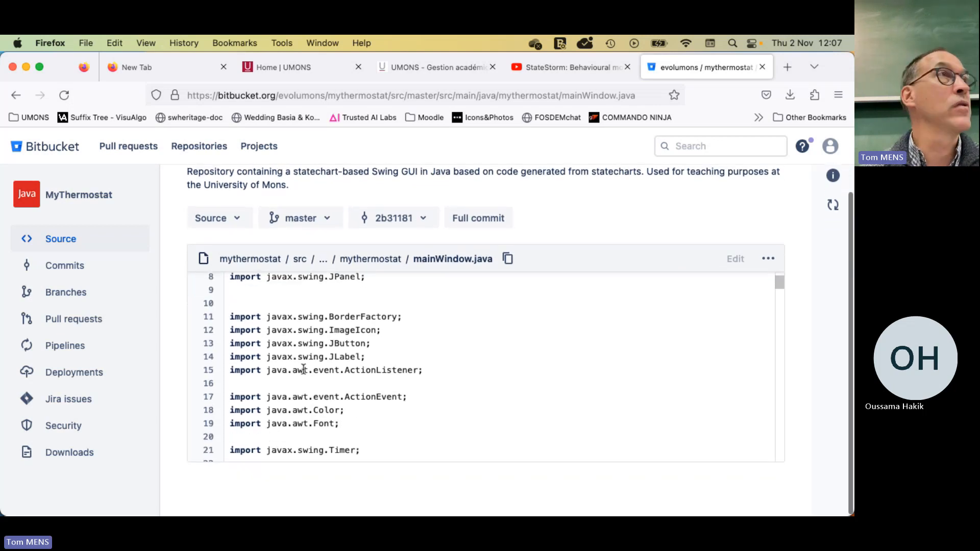
pyautogui.scroll(-5, 303, 369)
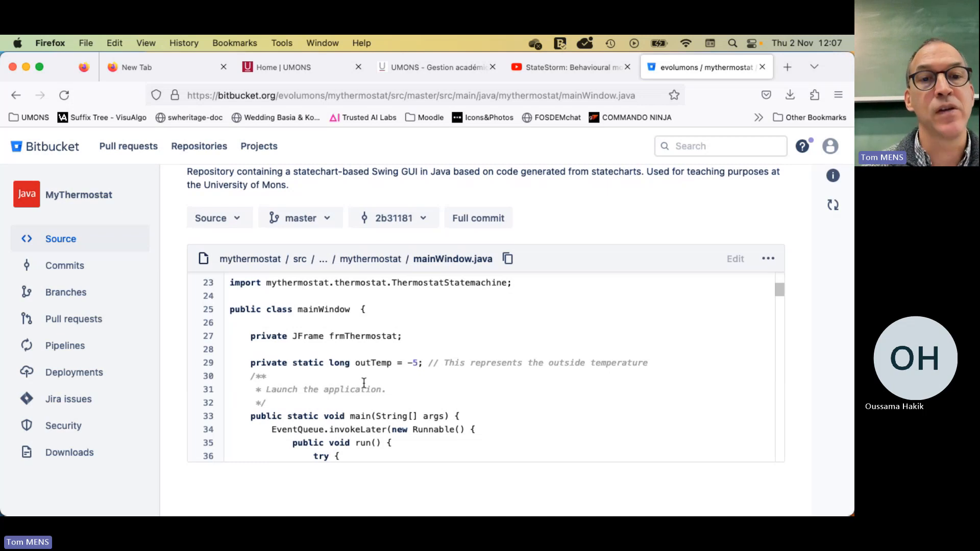
# Step: Switch to itemis CREATE and open the Elevator3.sct statechart from the cours project
pyautogui.press('super+Tab')
pyautogui.press('super+Tab')
pyautogui.press('super+Tab')
pyautogui.press('super+Tab')
pyautogui.press('super+Tab')
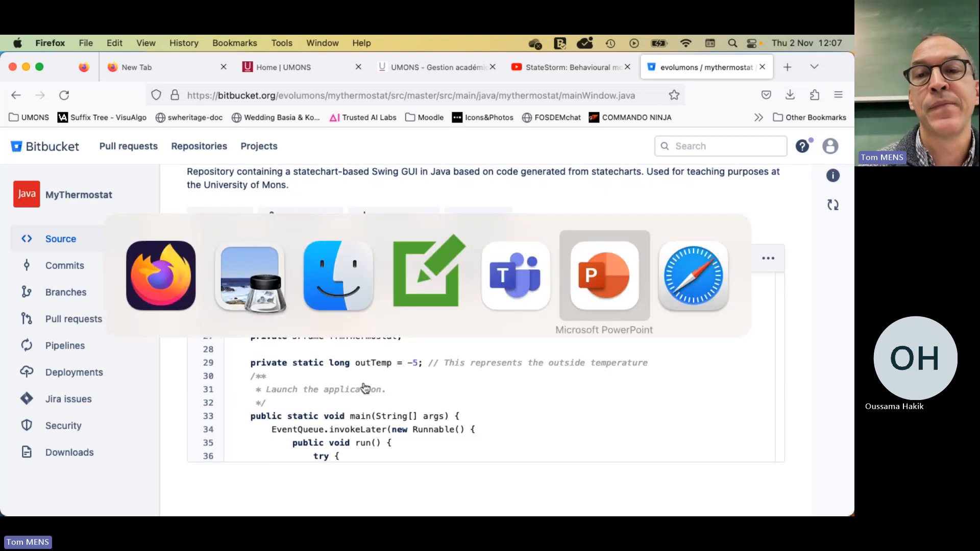
pyautogui.press('super+Tab')
pyautogui.press('super+Tab')
pyautogui.press('super+Tab')
pyautogui.press('super+Tab')
pyautogui.press('super+Tab')
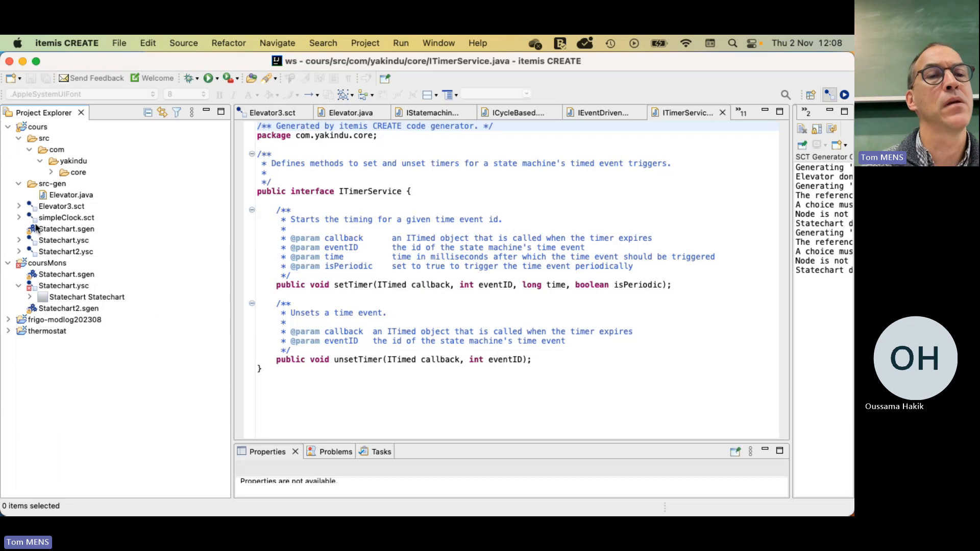
pyautogui.click(50, 208)
pyautogui.doubleClick(49, 209)
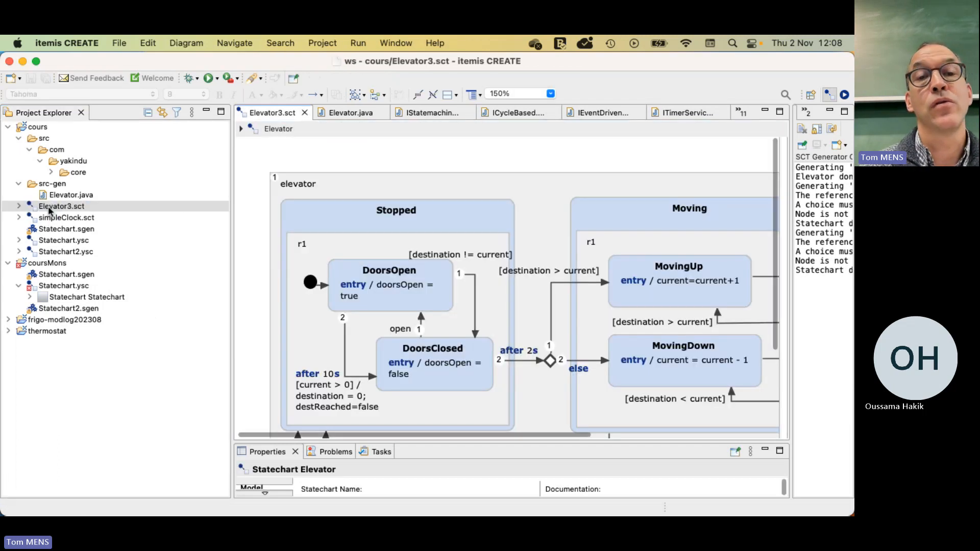
# Step: Narrow the Project Explorer to enlarge the diagram area and bring the elevator and floorListener regions into view
pyautogui.moveTo(230, 225); pyautogui.dragTo(105, 234)
pyautogui.moveTo(584, 240)
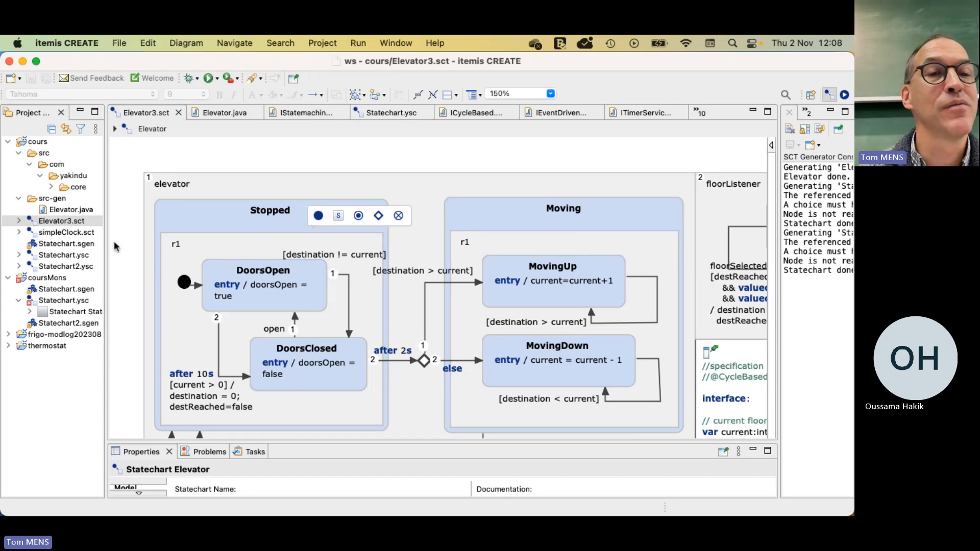
pyautogui.moveTo(105, 243); pyautogui.dragTo(70, 241)
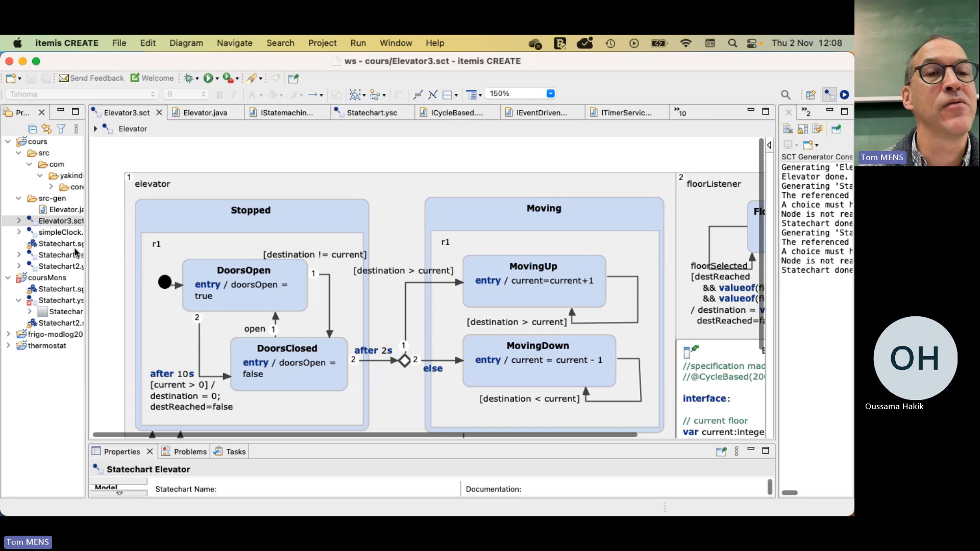
pyautogui.hscroll(2, 111, 266)
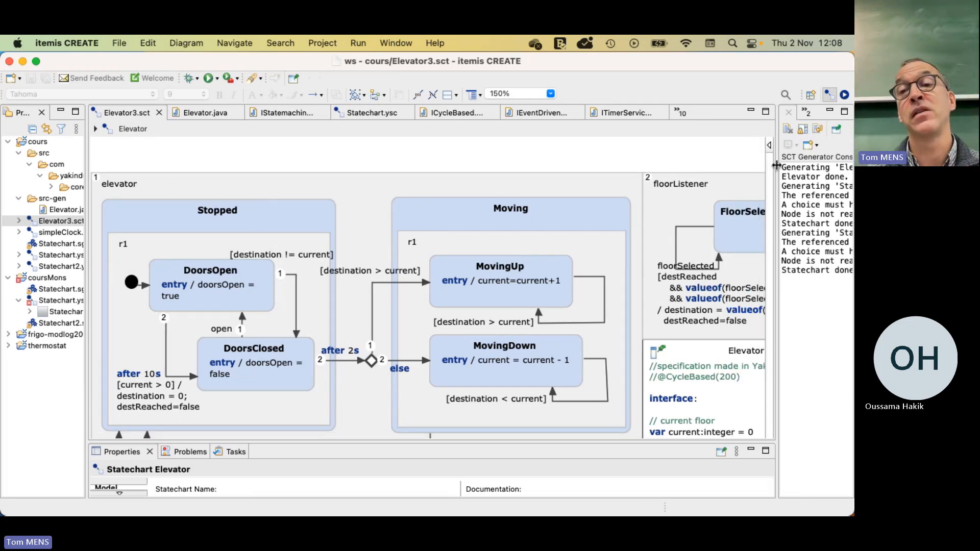
pyautogui.scroll(-2, 677, 151)
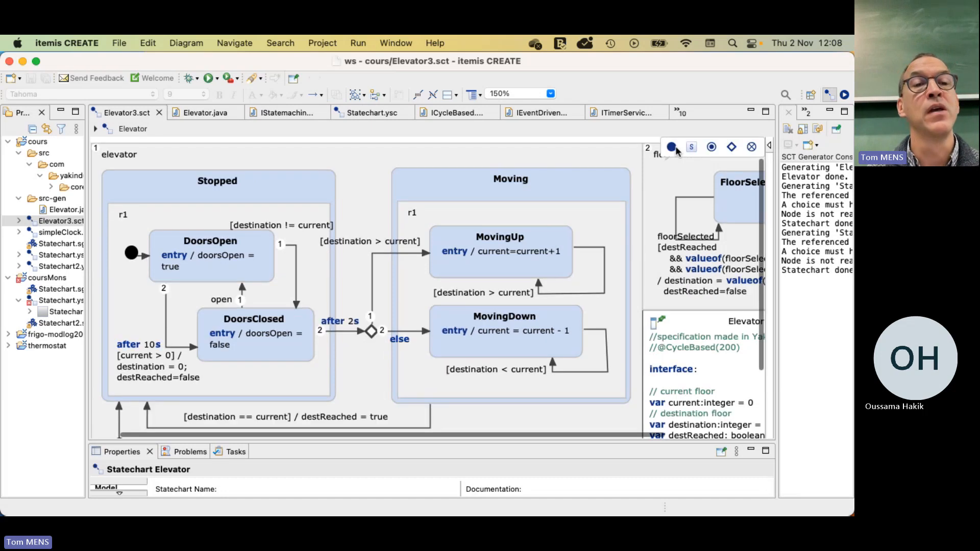
# Step: Set the diagram zoom to 120% to fit the elevator and floorListener regions and the interface definition in view
pyautogui.click(551, 94)
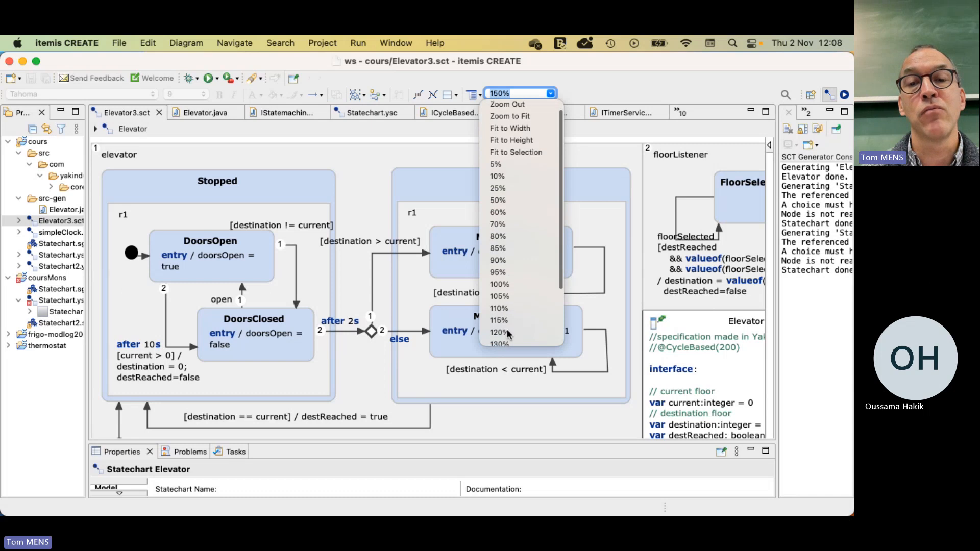
pyautogui.click(500, 342)
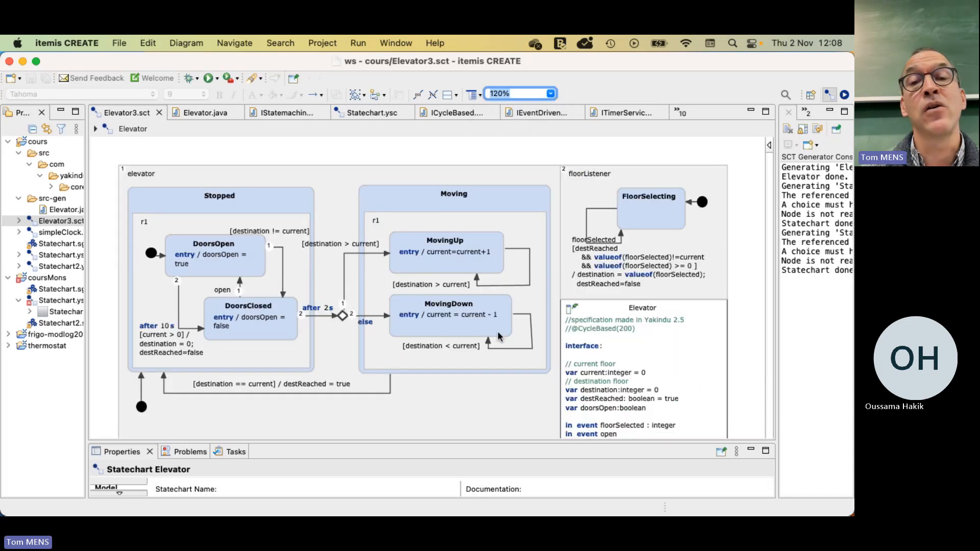
pyautogui.scroll(-1, 749, 359)
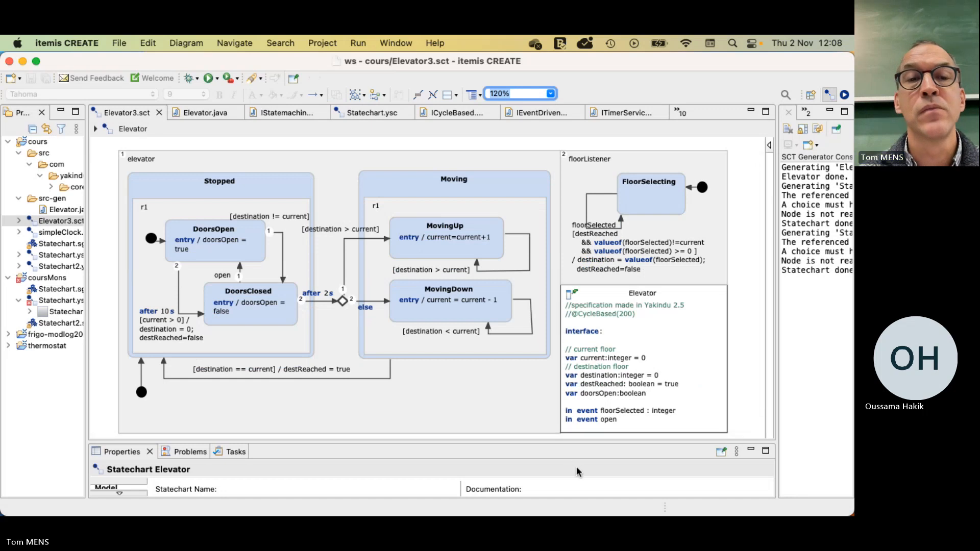
# Step: Run Elevator3.sct as a Statechart Simulation and narrow the Simulation view to give the diagram more width
pyautogui.click(92, 398)
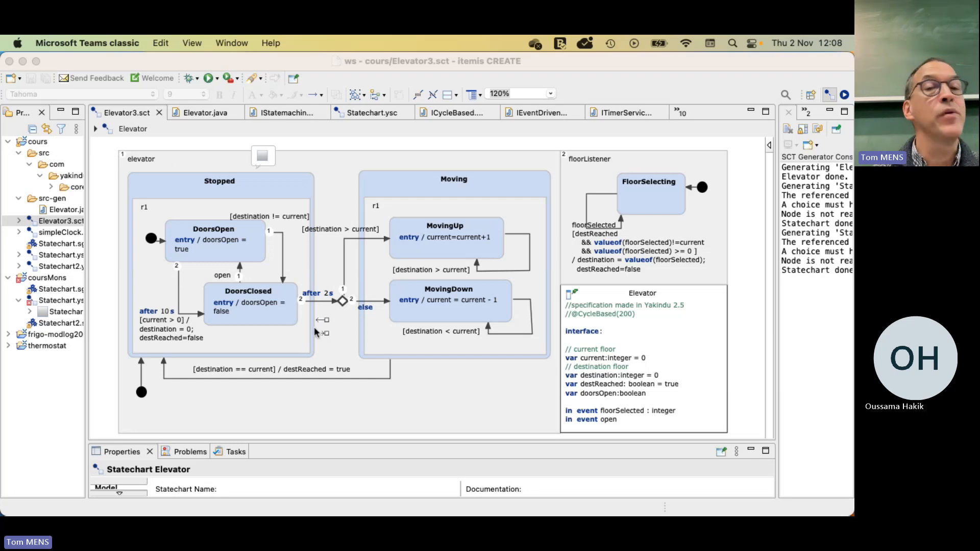
pyautogui.click(209, 81)
pyautogui.click(402, 142)
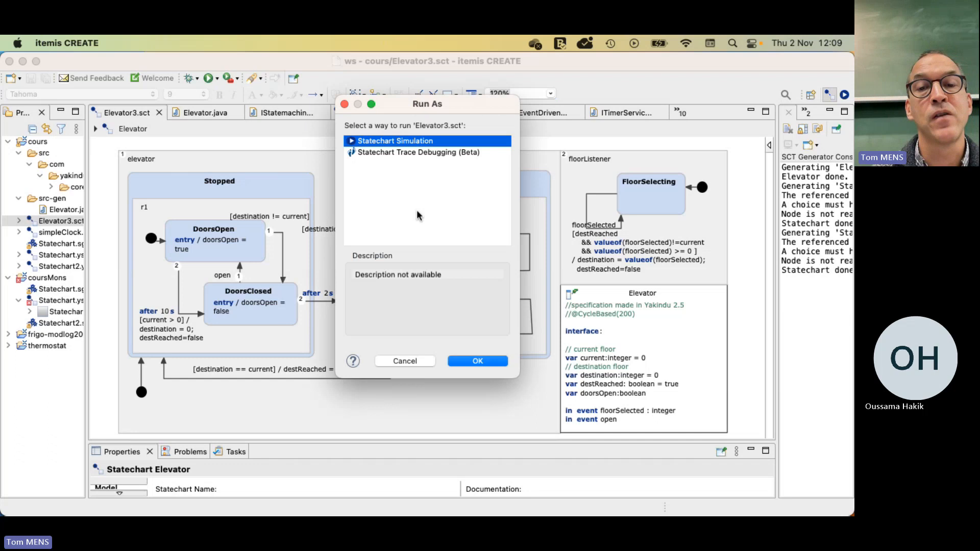
pyautogui.click(477, 361)
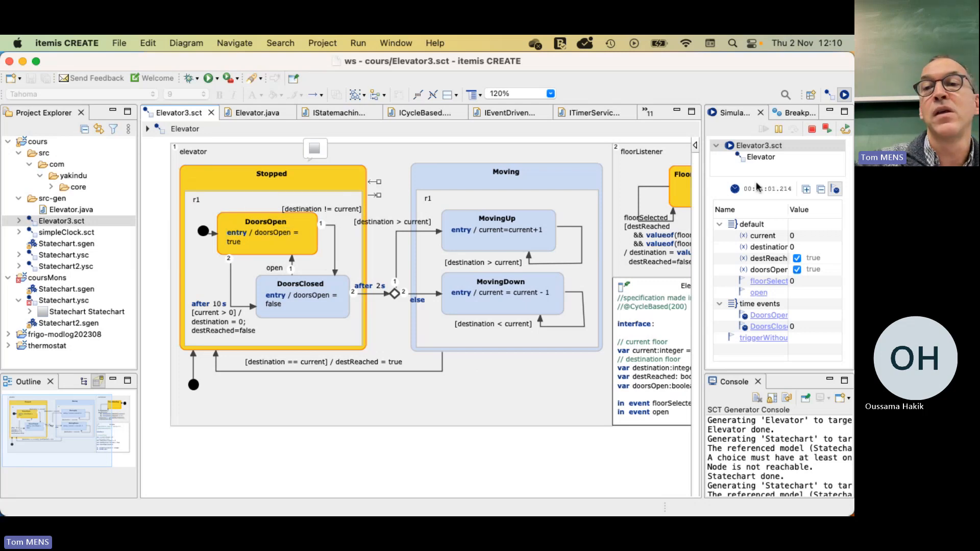
pyautogui.moveTo(703, 173); pyautogui.dragTo(756, 172)
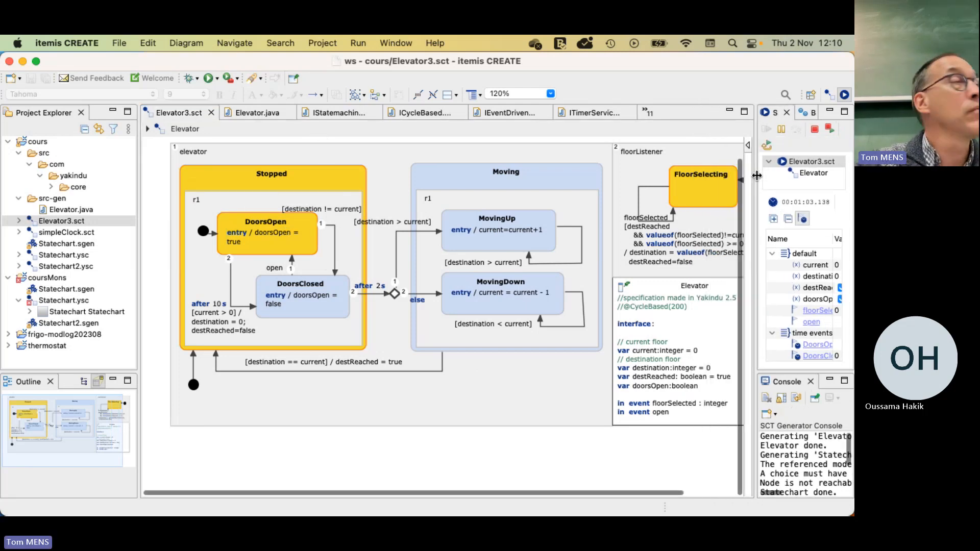